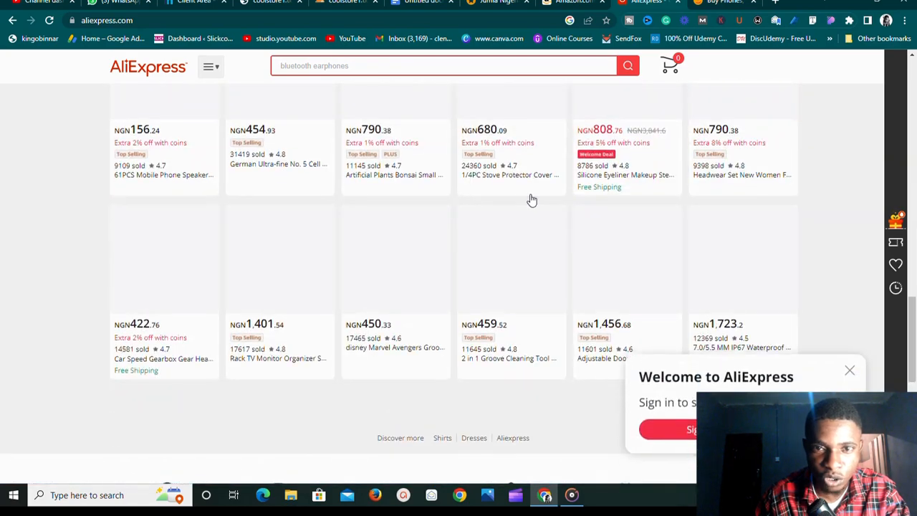
Step: Close the 'Welcome to AliExpress' sign-in popup at the top of the homepage
{"action": "scroll", "coordinate": [530, 194], "scroll_direction": "up", "scroll_amount": 10}
{"action": "scroll", "coordinate": [532, 197], "scroll_direction": "up", "scroll_amount": 2}
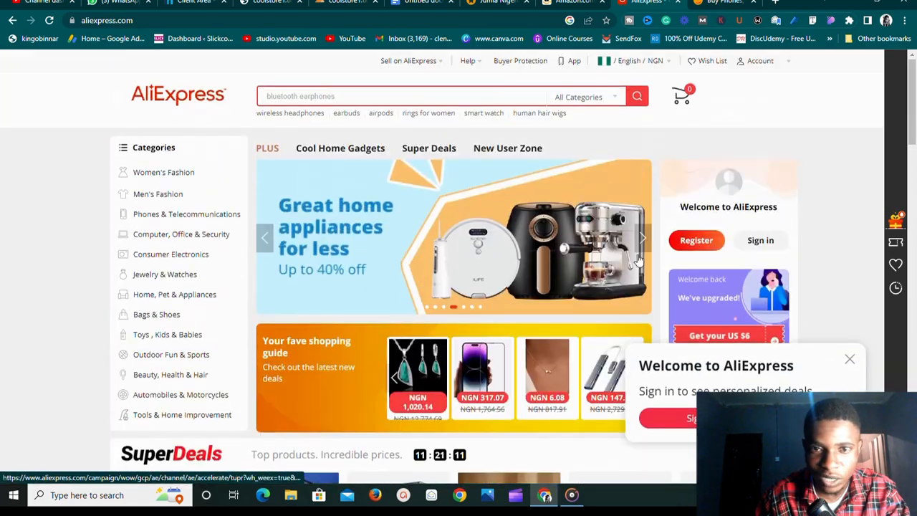
{"action": "left_click", "coordinate": [848, 362]}
{"action": "mouse_move", "coordinate": [415, 67]}
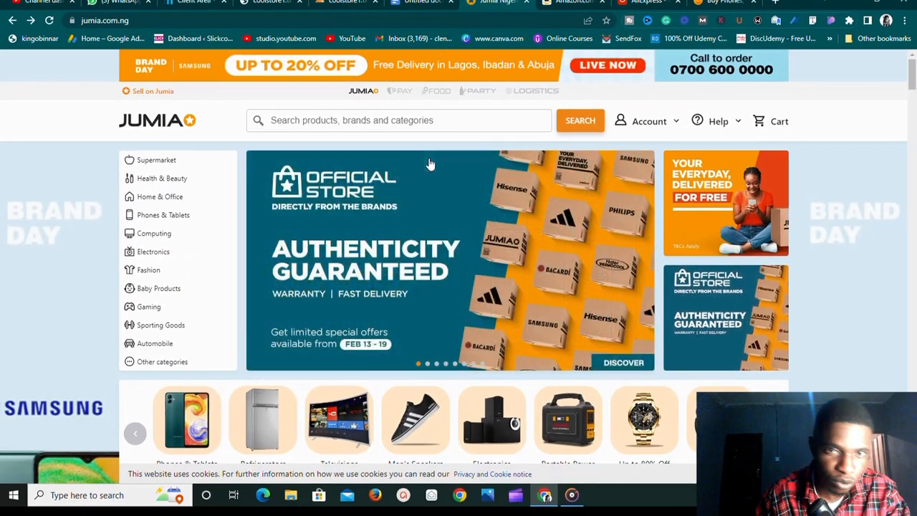
{"action": "scroll", "coordinate": [433, 161], "scroll_direction": "down", "scroll_amount": 3}
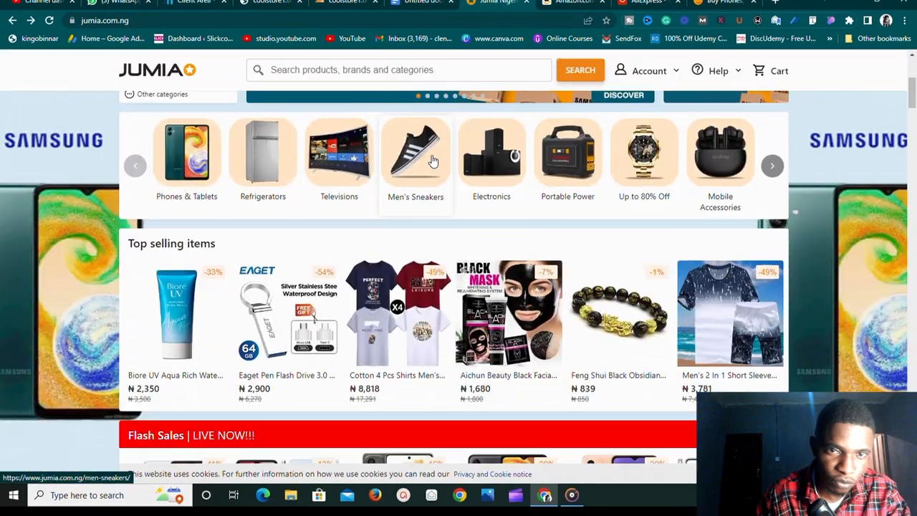
{"action": "scroll", "coordinate": [433, 162], "scroll_direction": "down", "scroll_amount": 10}
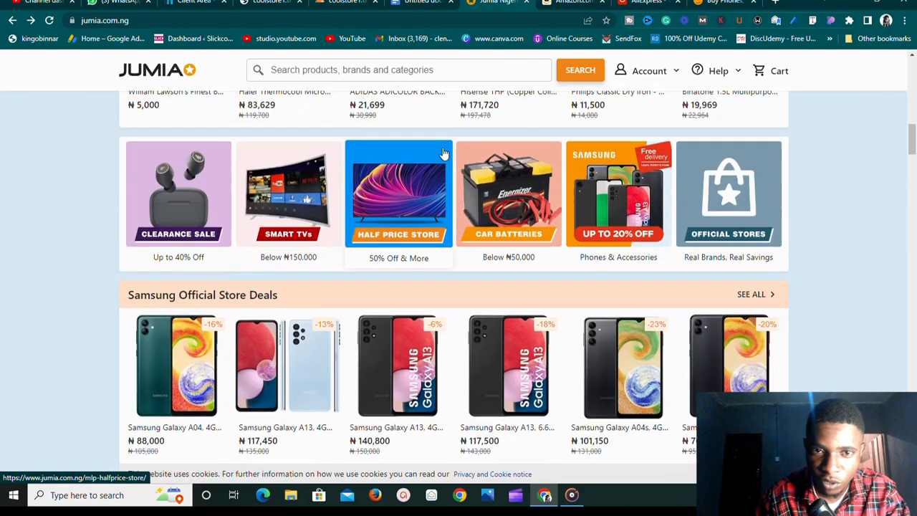
{"action": "scroll", "coordinate": [444, 154], "scroll_direction": "down", "scroll_amount": 3}
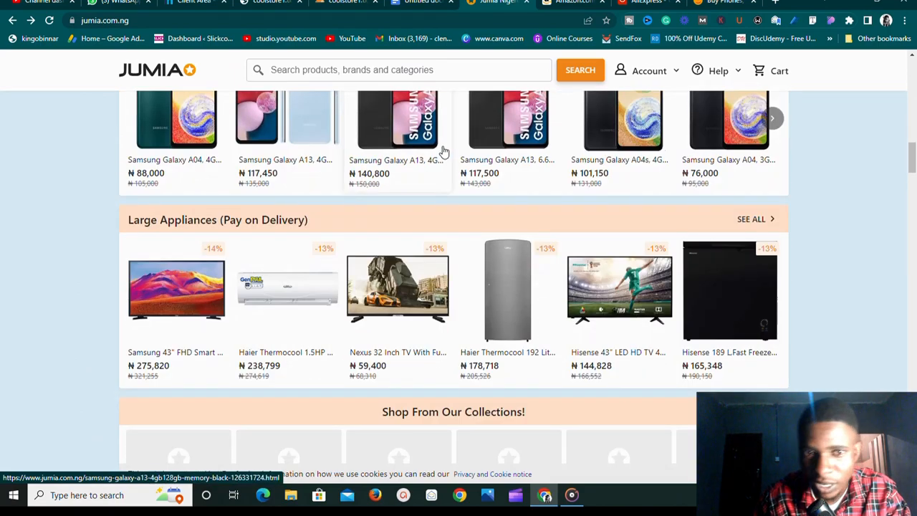
{"action": "scroll", "coordinate": [445, 143], "scroll_direction": "up", "scroll_amount": 15}
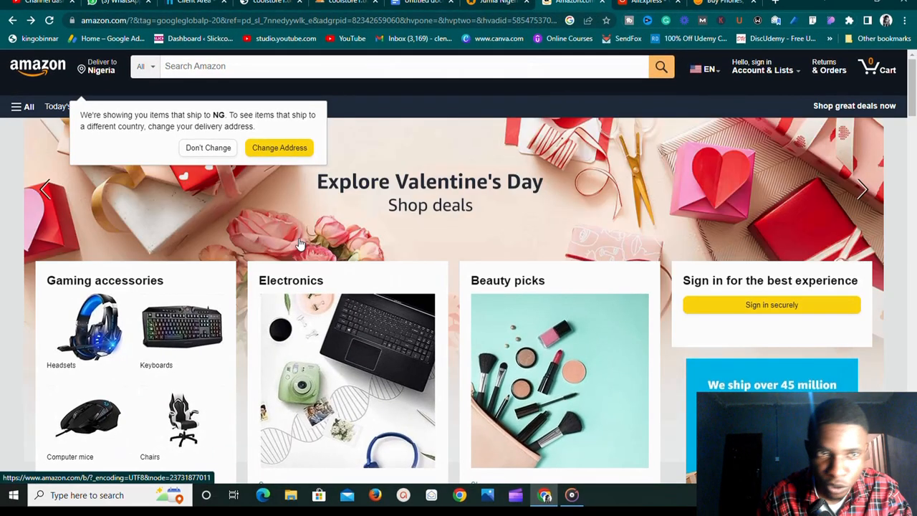
Step: Browse the Amazon homepage, then choose 'Don't Change' to keep Nigeria as the delivery address
{"action": "scroll", "coordinate": [306, 245], "scroll_direction": "down", "scroll_amount": 5}
{"action": "scroll", "coordinate": [306, 246], "scroll_direction": "up", "scroll_amount": 5}
{"action": "scroll", "coordinate": [306, 245], "scroll_direction": "down", "scroll_amount": 15}
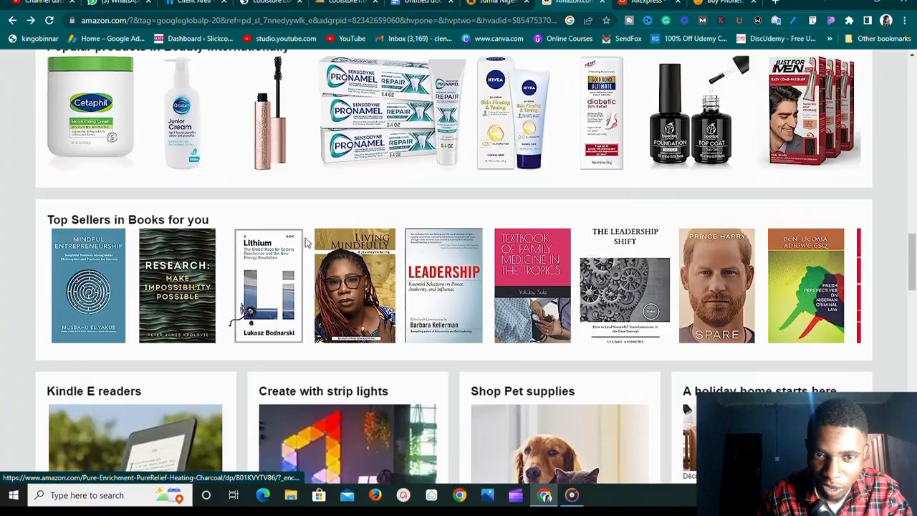
{"action": "scroll", "coordinate": [306, 244], "scroll_direction": "down", "scroll_amount": 5}
{"action": "scroll", "coordinate": [306, 244], "scroll_direction": "up", "scroll_amount": 15}
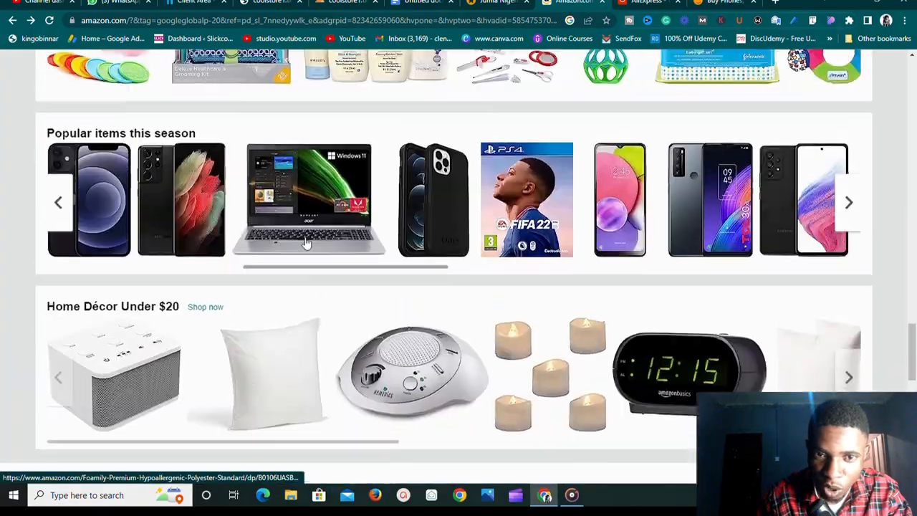
{"action": "scroll", "coordinate": [306, 240], "scroll_direction": "up", "scroll_amount": 10}
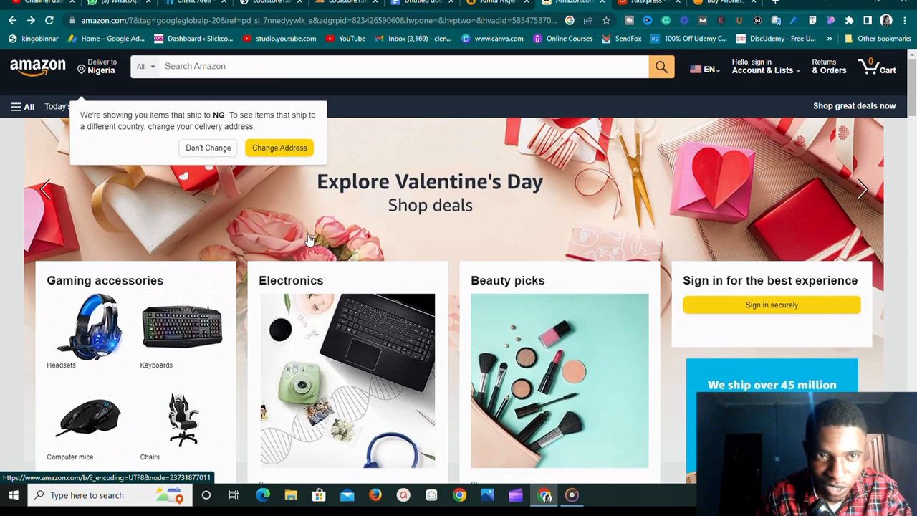
{"action": "left_click", "coordinate": [207, 152]}
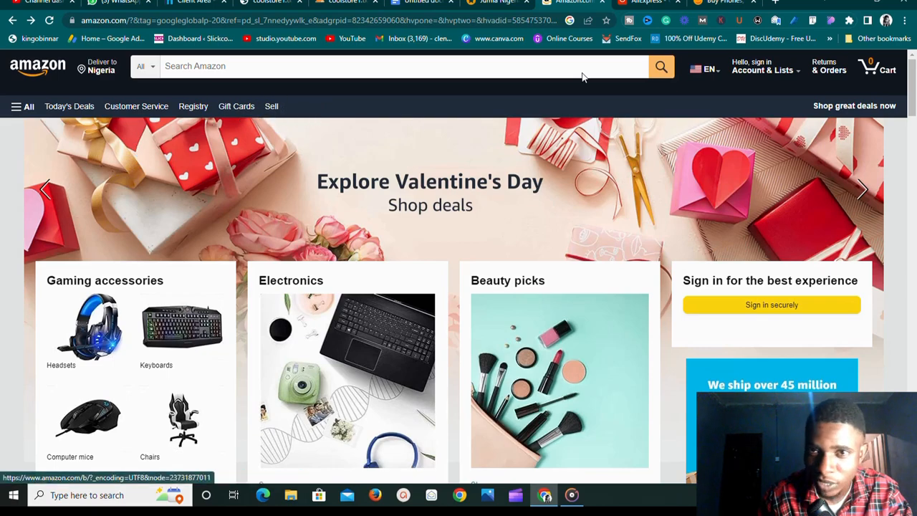
Step: Browse the Konga homepage, then return to the Multi-vendor E-commerce Platform document
{"action": "left_click", "coordinate": [723, 3]}
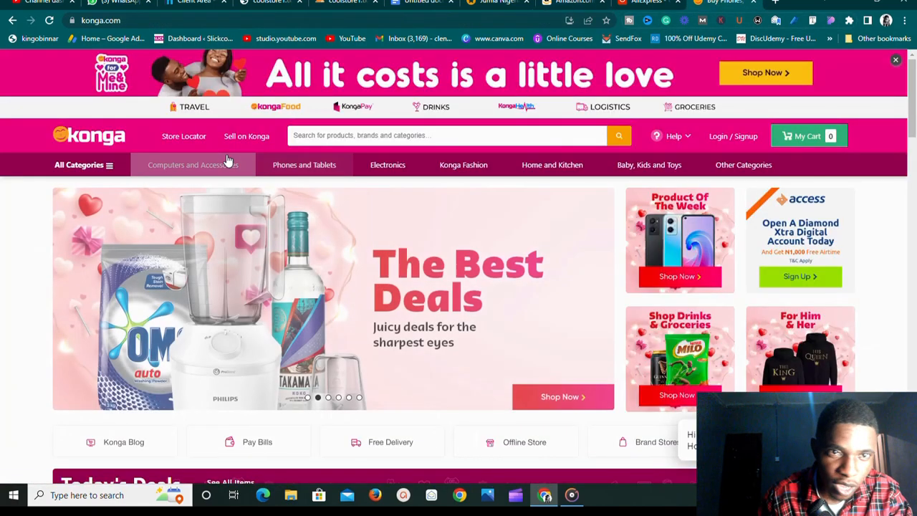
{"action": "scroll", "coordinate": [231, 162], "scroll_direction": "down", "scroll_amount": 5}
{"action": "scroll", "coordinate": [232, 164], "scroll_direction": "up", "scroll_amount": 5}
{"action": "scroll", "coordinate": [231, 163], "scroll_direction": "down", "scroll_amount": 4}
{"action": "scroll", "coordinate": [294, 236], "scroll_direction": "up", "scroll_amount": 4}
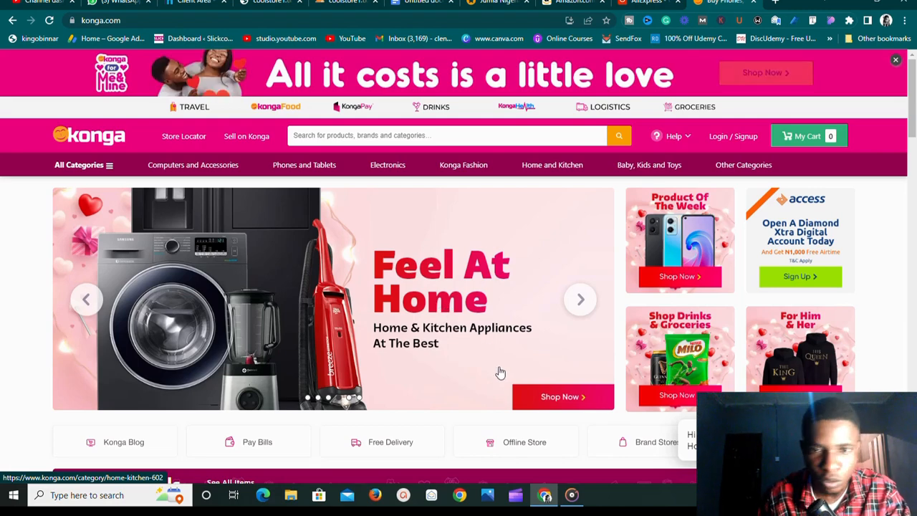
{"action": "scroll", "coordinate": [466, 350], "scroll_direction": "down", "scroll_amount": 6}
{"action": "scroll", "coordinate": [466, 350], "scroll_direction": "up", "scroll_amount": 6}
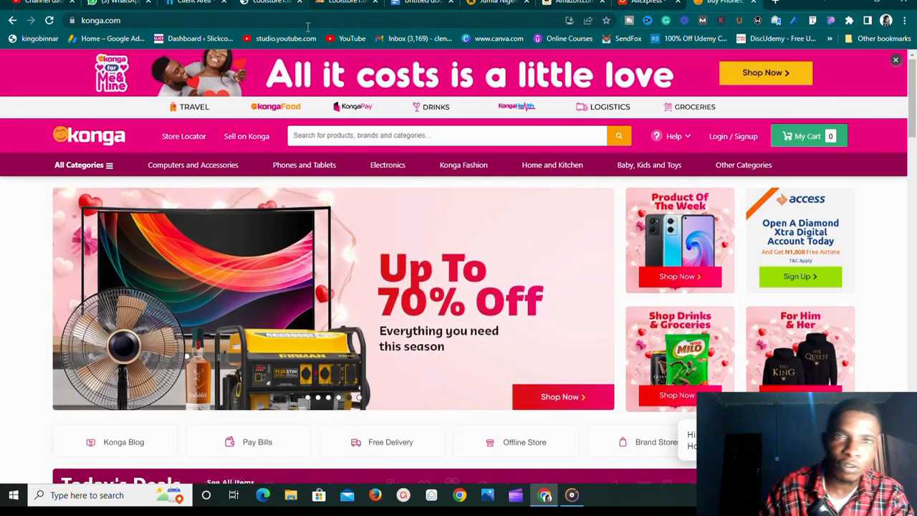
{"action": "left_click", "coordinate": [422, 4]}
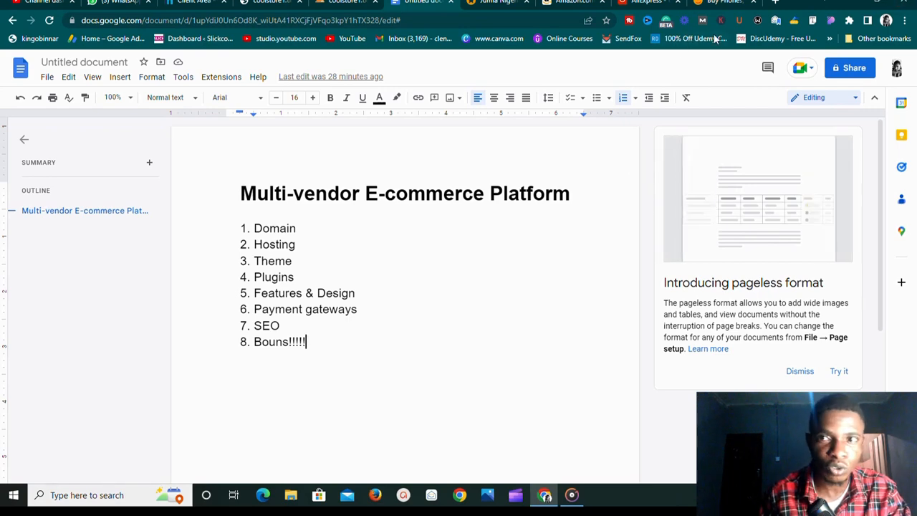
Step: Load namecheap.com in a new tab and search for the domain jjshjsk
{"action": "left_click", "coordinate": [773, 3]}
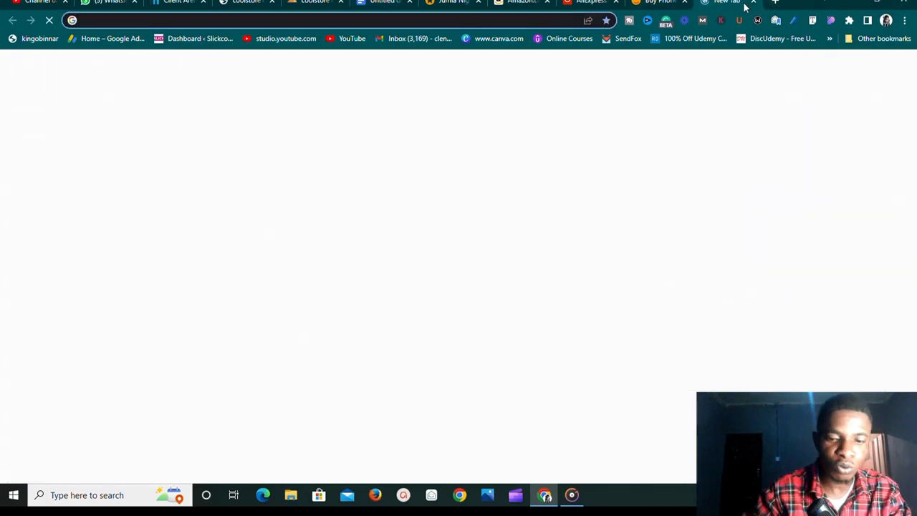
{"action": "type", "text": "na"}
{"action": "key", "text": "Return"}
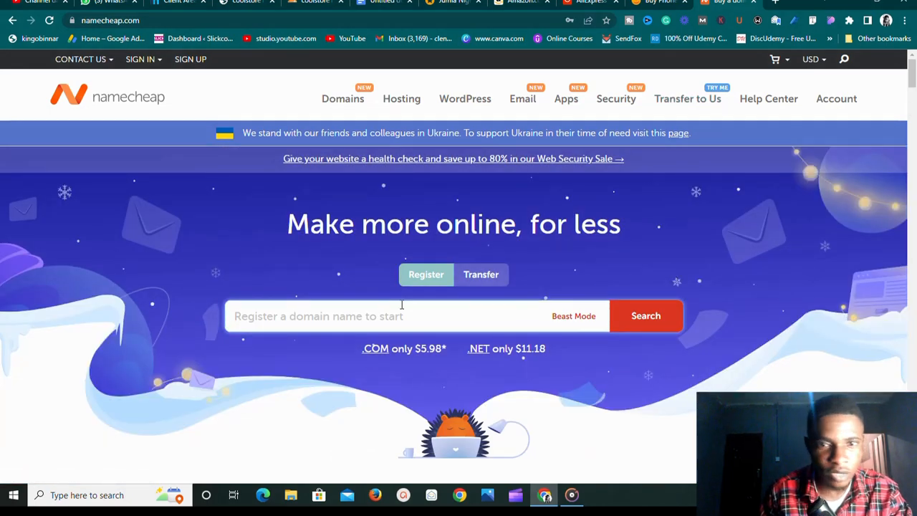
{"action": "scroll", "coordinate": [467, 309], "scroll_direction": "down", "scroll_amount": 2}
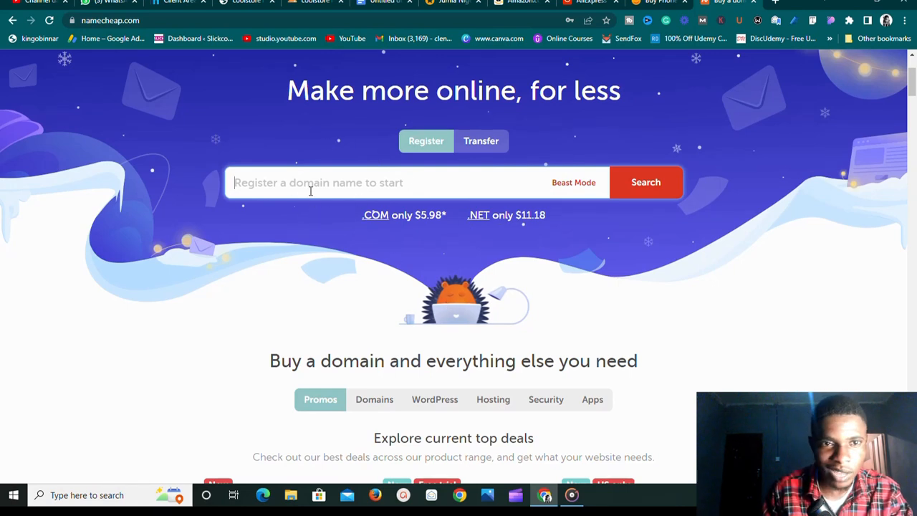
{"action": "type", "text": "jjshj"}
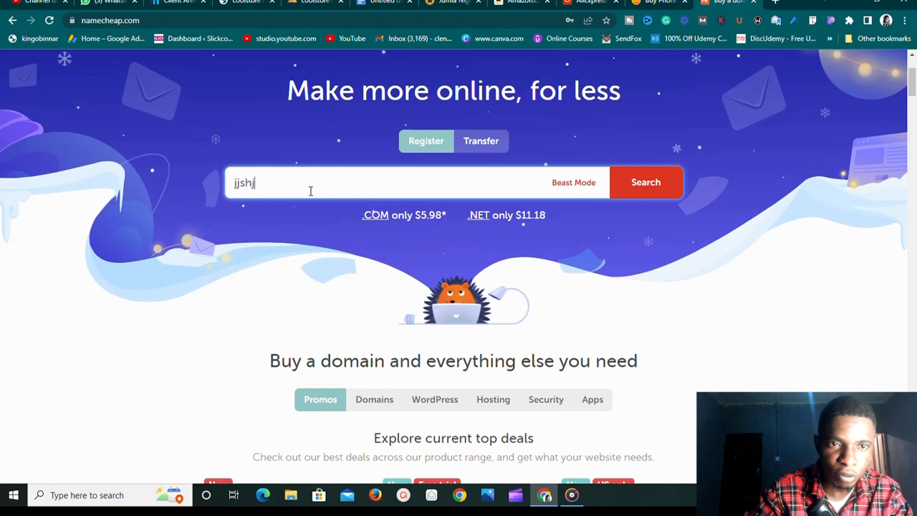
{"action": "type", "text": "sk"}
{"action": "type", "text": ".cipo"}
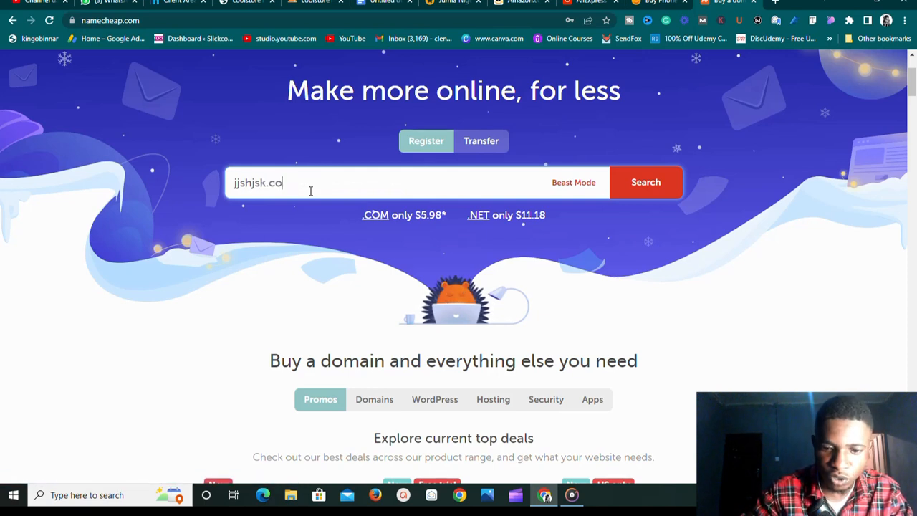
{"action": "left_click", "coordinate": [633, 182]}
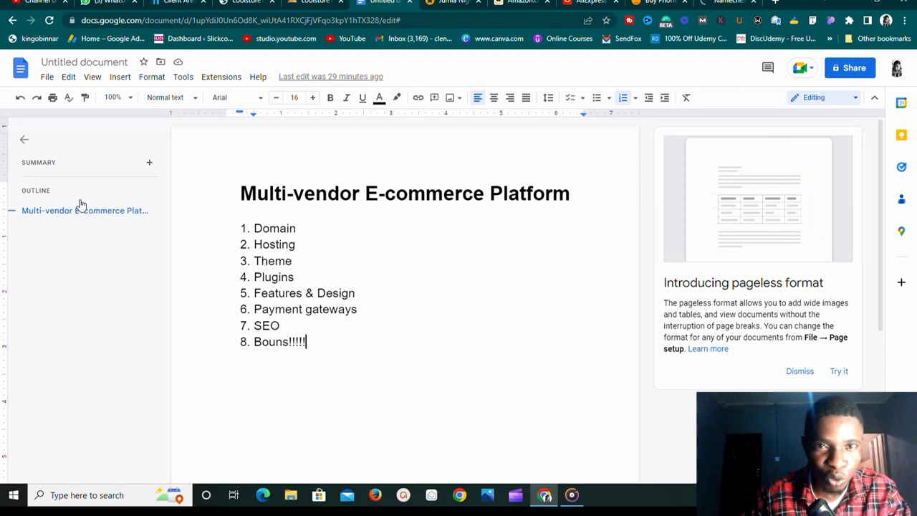
{"action": "left_click", "coordinate": [521, 2]}
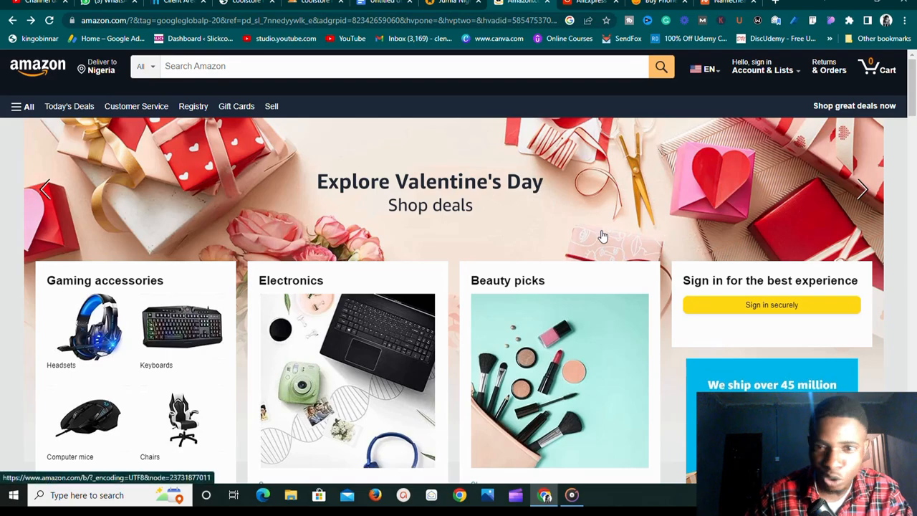
{"action": "scroll", "coordinate": [599, 236], "scroll_direction": "down", "scroll_amount": 4}
{"action": "scroll", "coordinate": [594, 235], "scroll_direction": "up", "scroll_amount": 4}
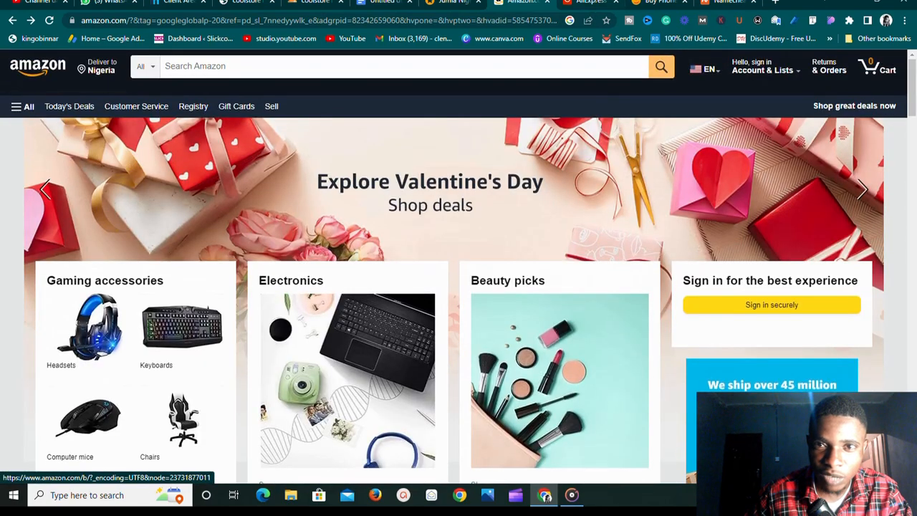
{"action": "left_click", "coordinate": [592, 3]}
{"action": "scroll", "coordinate": [527, 247], "scroll_direction": "down", "scroll_amount": 2}
{"action": "scroll", "coordinate": [526, 247], "scroll_direction": "down", "scroll_amount": 3}
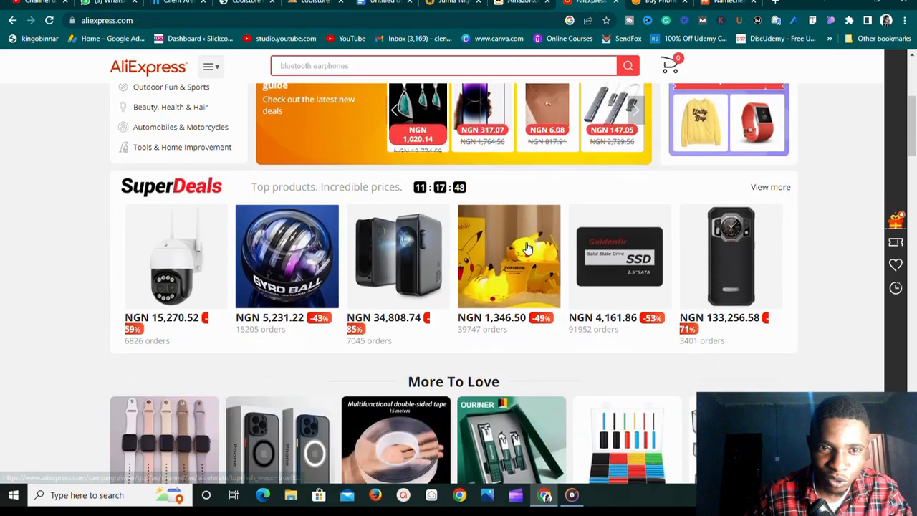
{"action": "scroll", "coordinate": [527, 248], "scroll_direction": "up", "scroll_amount": 5}
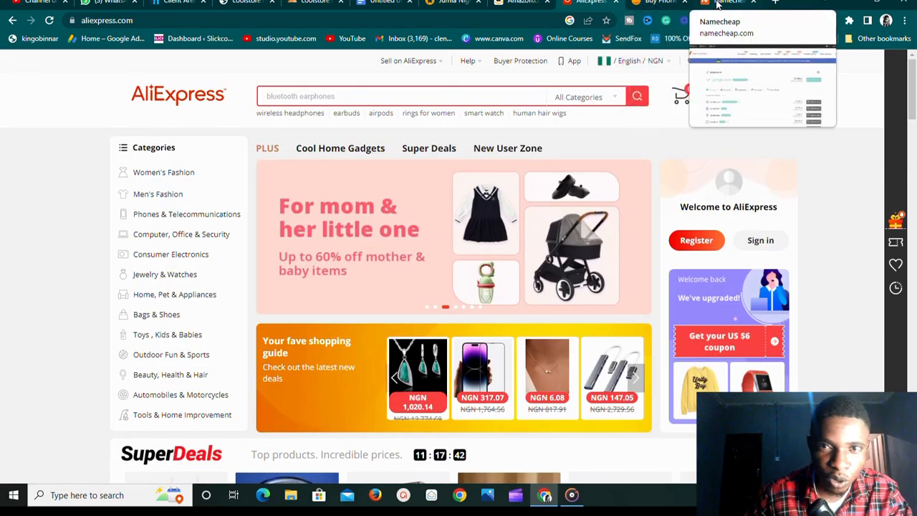
{"action": "left_click", "coordinate": [387, 2]}
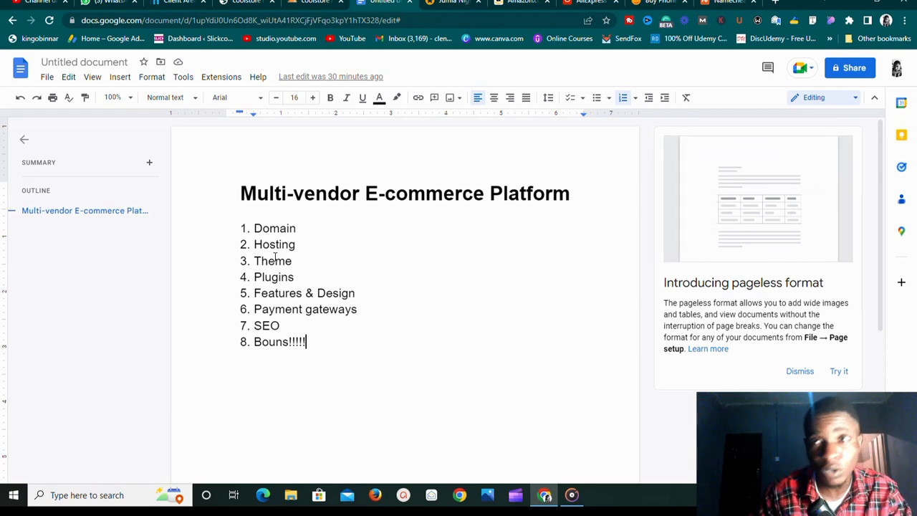
Step: Switch to the Namecheap tab showing the jjshjsk.com search results
{"action": "left_click", "coordinate": [727, 3]}
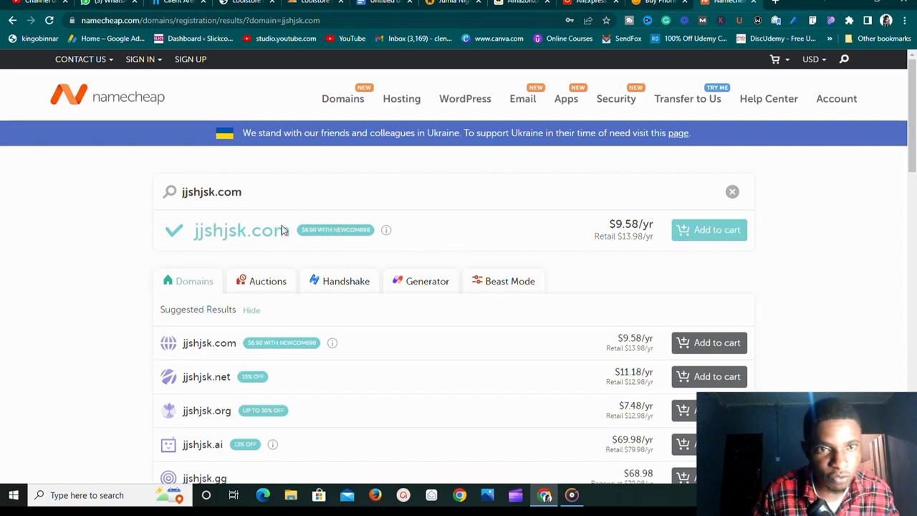
Step: Scan jjshjsk.com's $9.58/yr price and cheaper extensions, then return to the outline
{"action": "scroll", "coordinate": [283, 226], "scroll_direction": "down", "scroll_amount": 4}
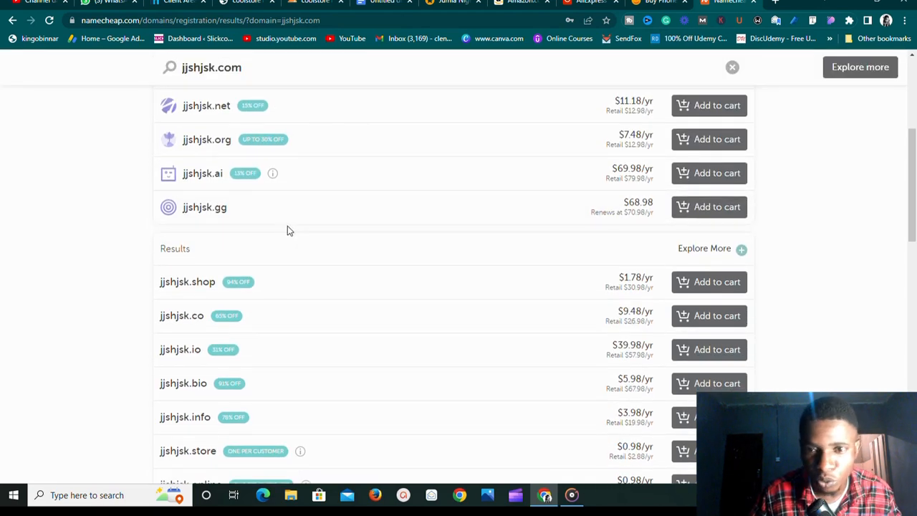
{"action": "scroll", "coordinate": [289, 229], "scroll_direction": "up", "scroll_amount": 5}
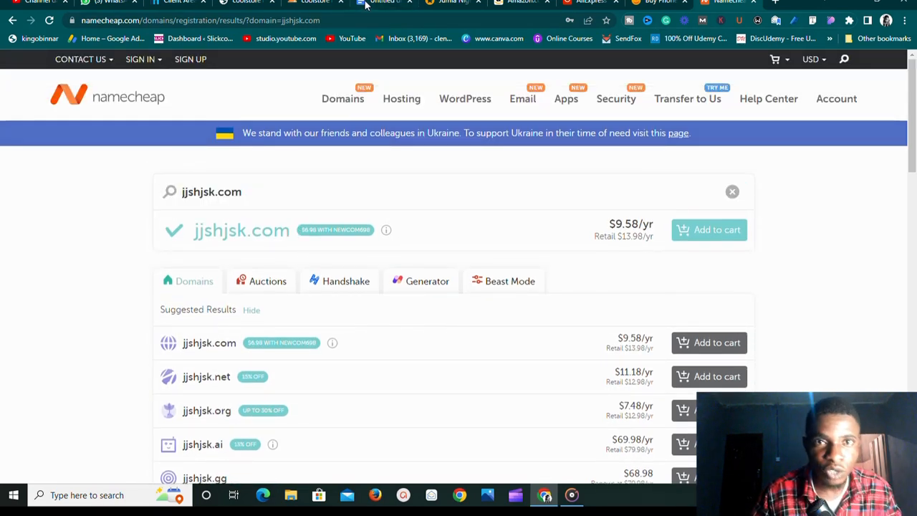
{"action": "left_click", "coordinate": [366, 3]}
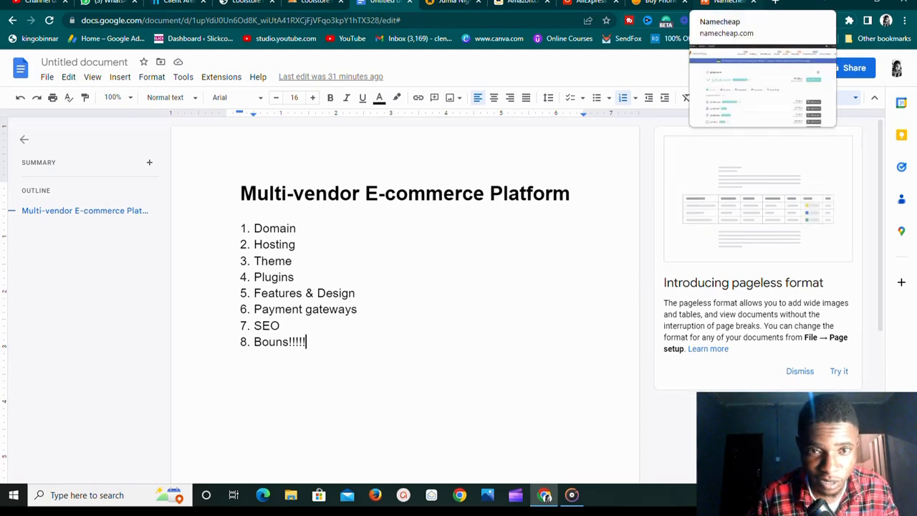
Step: Revisit the Namecheap results and store plan, then bring up Freenom's My Domains list
{"action": "left_click", "coordinate": [724, 2]}
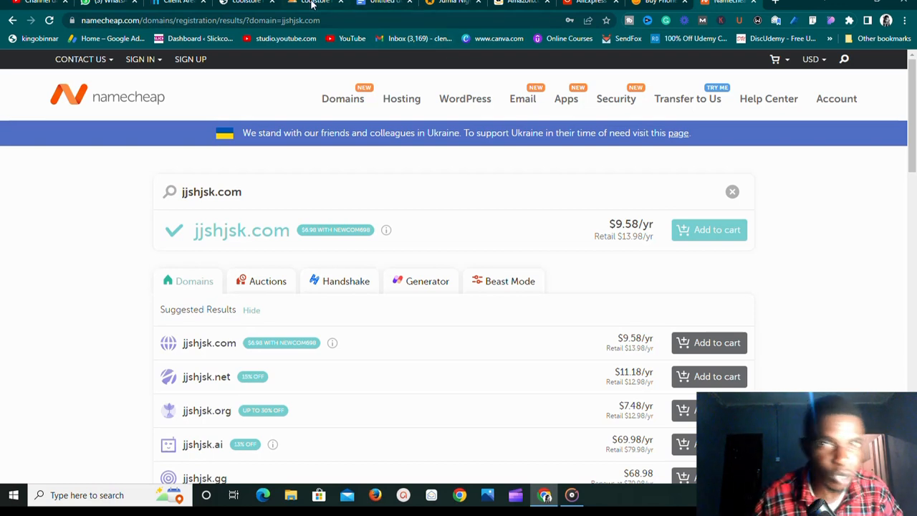
{"action": "left_click", "coordinate": [387, 2]}
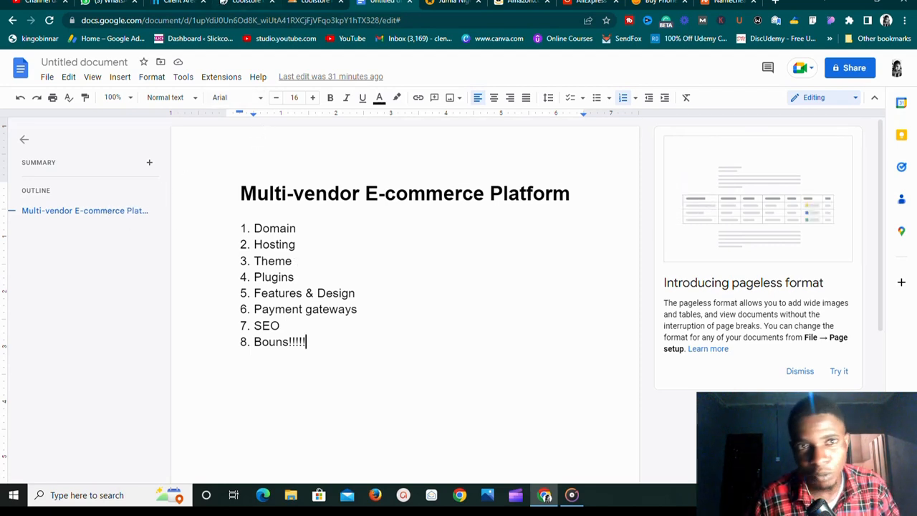
{"action": "left_click", "coordinate": [192, 3]}
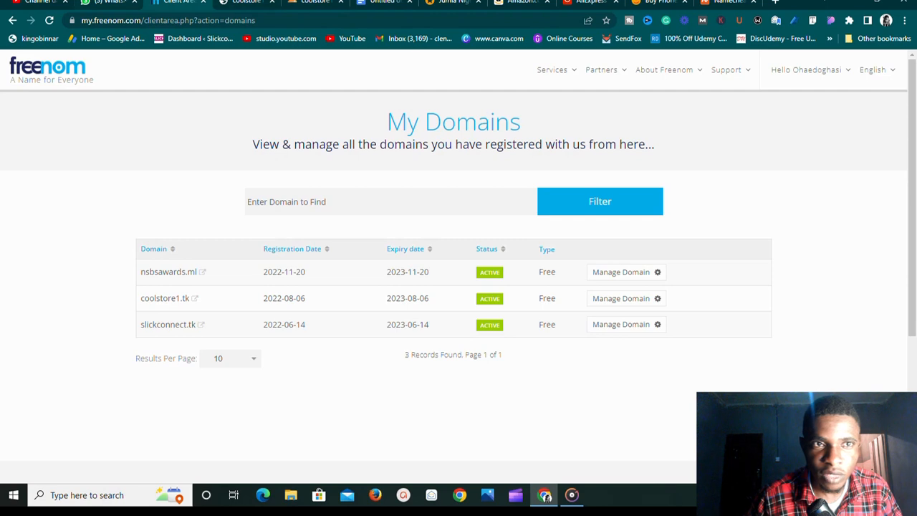
Step: Choose Manage Domain for coolstore1.tk and pick Google sign-in on Freenom's login page
{"action": "left_click", "coordinate": [254, 4]}
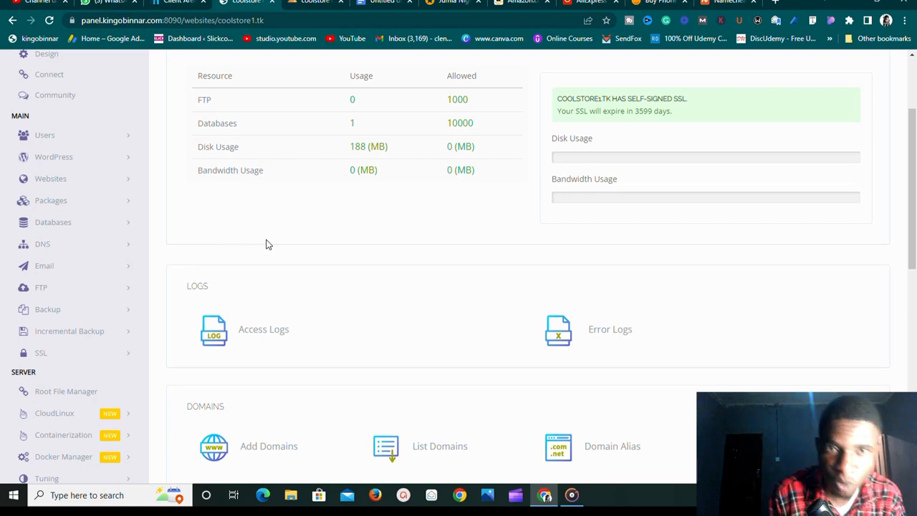
{"action": "left_click", "coordinate": [189, 4]}
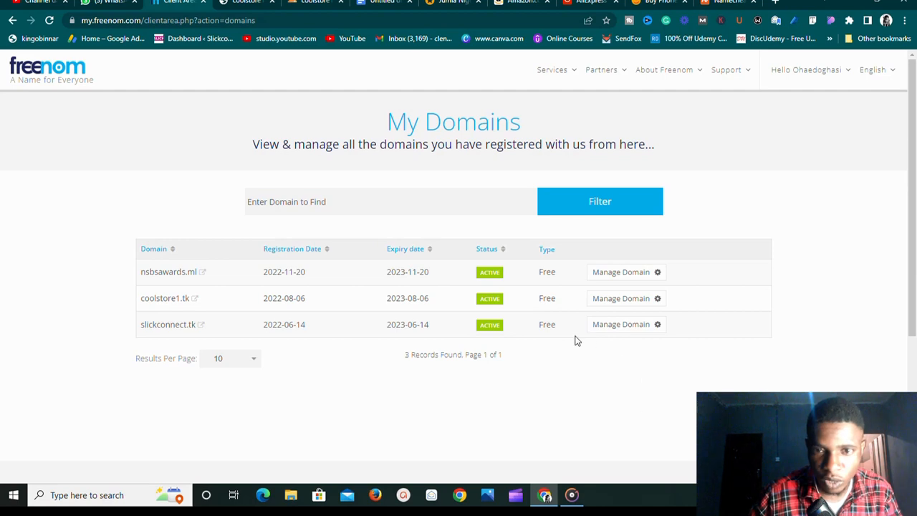
{"action": "left_click", "coordinate": [635, 304]}
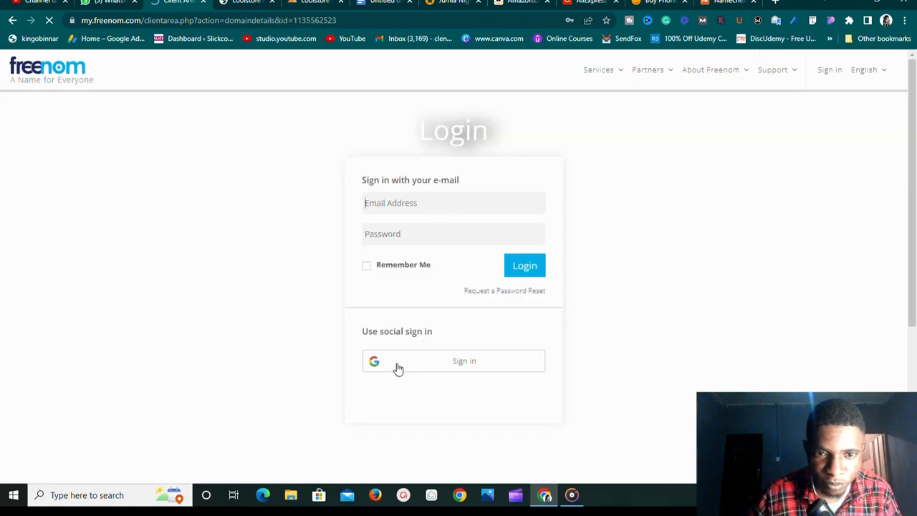
{"action": "left_click", "coordinate": [399, 368]}
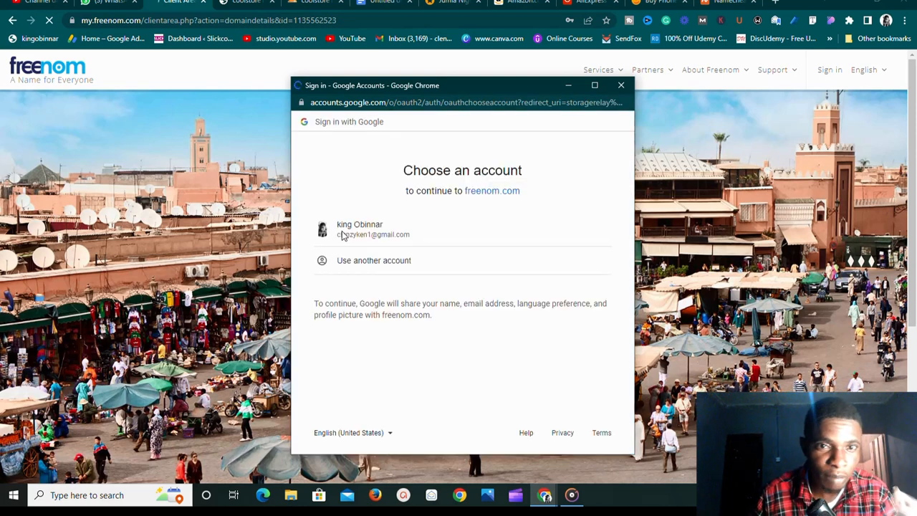
Step: Select and confirm the Google account to sign into Freenom's client area
{"action": "left_click", "coordinate": [384, 235]}
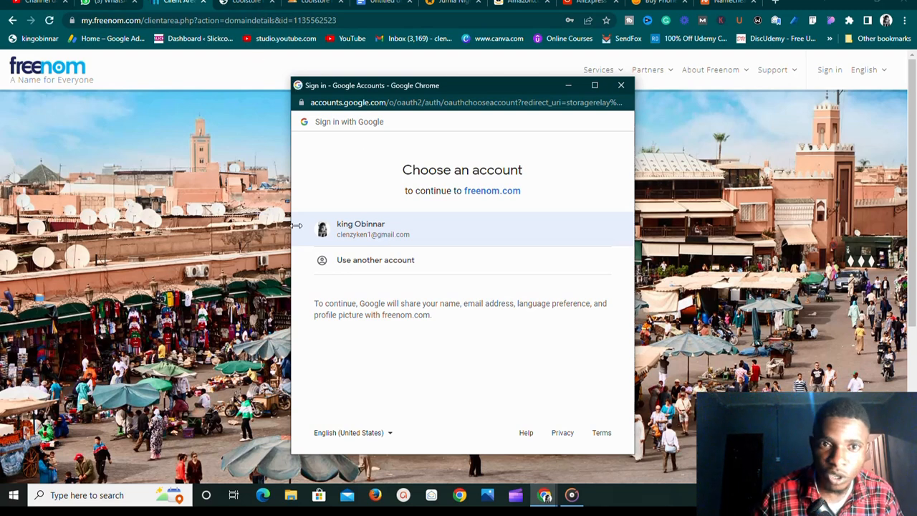
{"action": "left_click", "coordinate": [357, 229]}
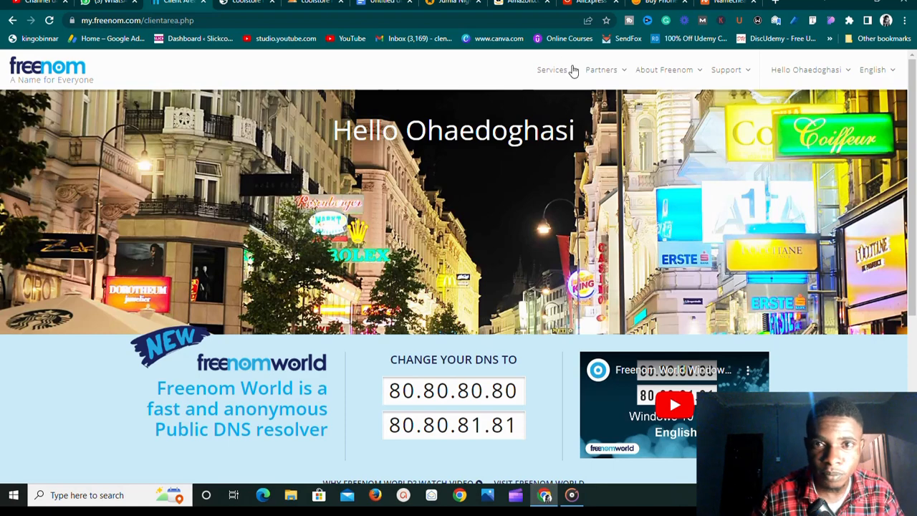
Step: Go to Services > My Domains and open Manage Domain for coolstore1.tk
{"action": "mouse_move", "coordinate": [574, 72]}
{"action": "left_click", "coordinate": [573, 136]}
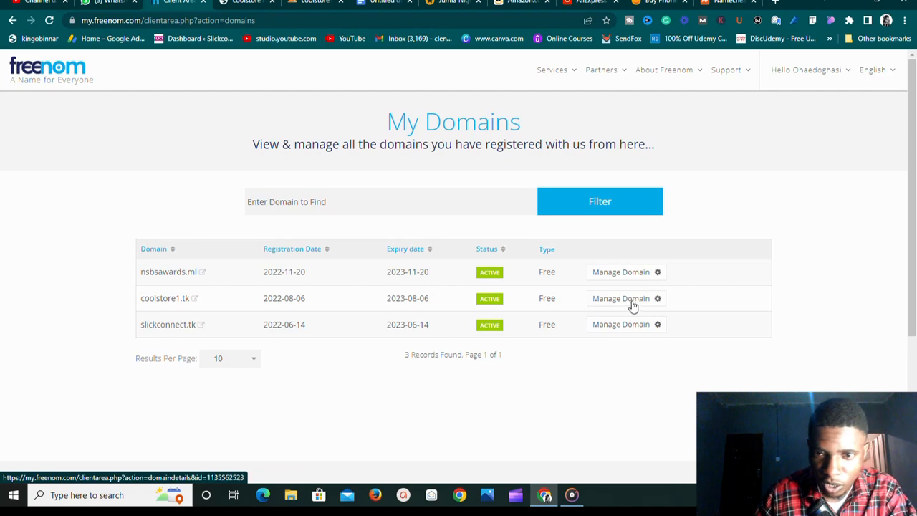
{"action": "left_click", "coordinate": [627, 302]}
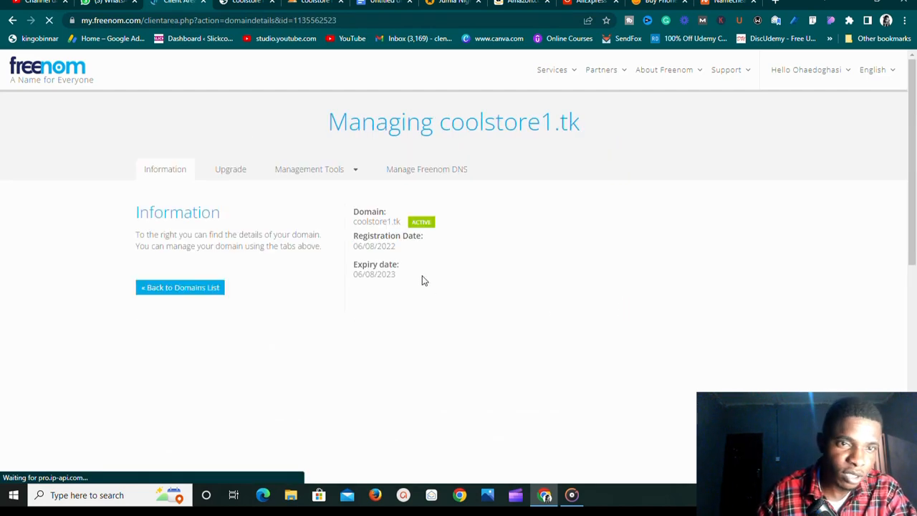
{"action": "scroll", "coordinate": [422, 265], "scroll_direction": "down", "scroll_amount": 2}
{"action": "scroll", "coordinate": [390, 266], "scroll_direction": "up", "scroll_amount": 2}
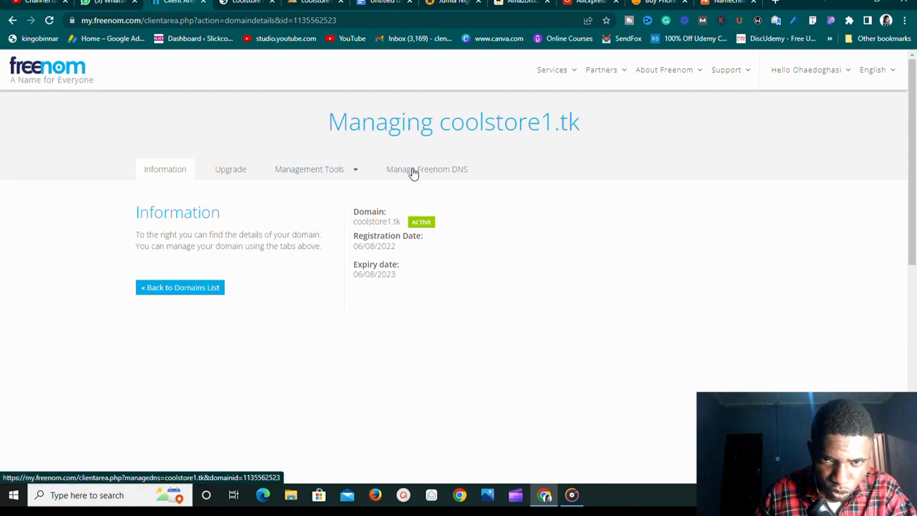
Step: Set coolstore1.tk to use custom nameservers in Freenom's Management Tools
{"action": "left_click", "coordinate": [354, 178]}
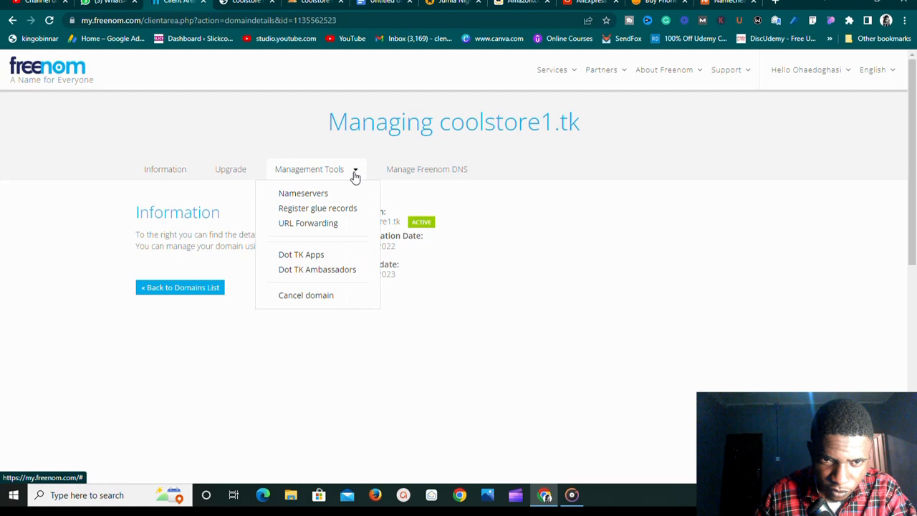
{"action": "left_click", "coordinate": [313, 196]}
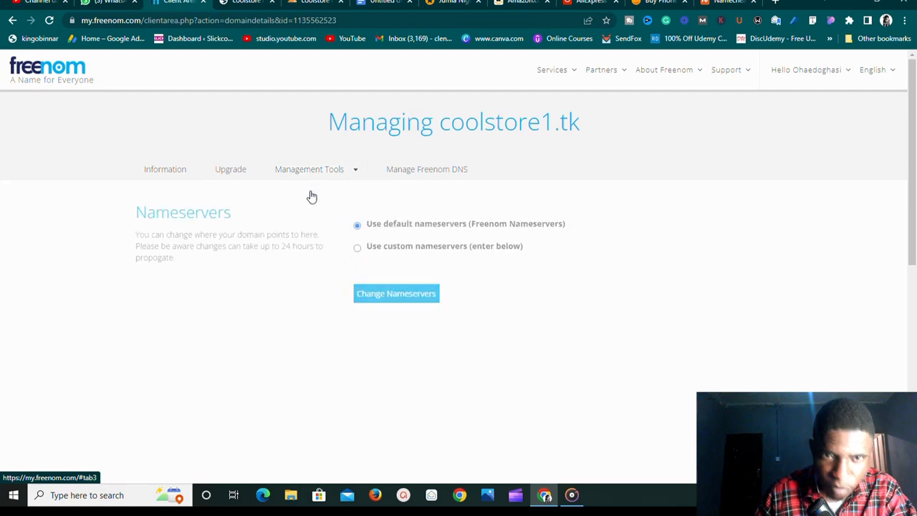
{"action": "left_click", "coordinate": [358, 248]}
{"action": "scroll", "coordinate": [299, 288], "scroll_direction": "down", "scroll_amount": 2}
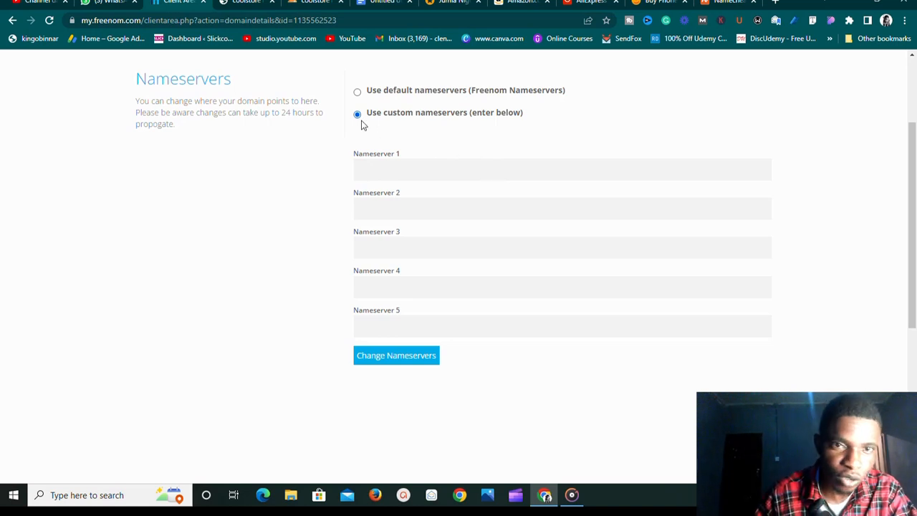
{"action": "left_click", "coordinate": [314, 2]}
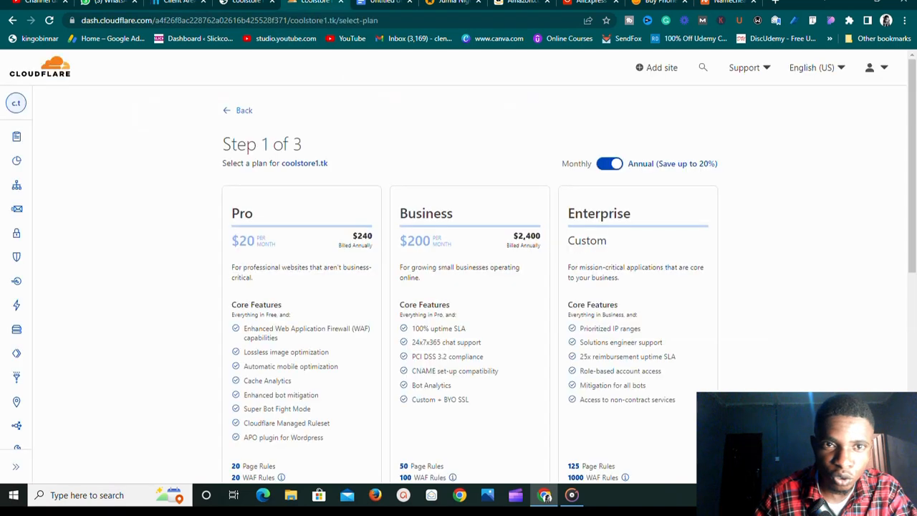
Step: Add coolstore1.tk as a Cloudflare site on the Free plan
{"action": "left_click", "coordinate": [11, 23]}
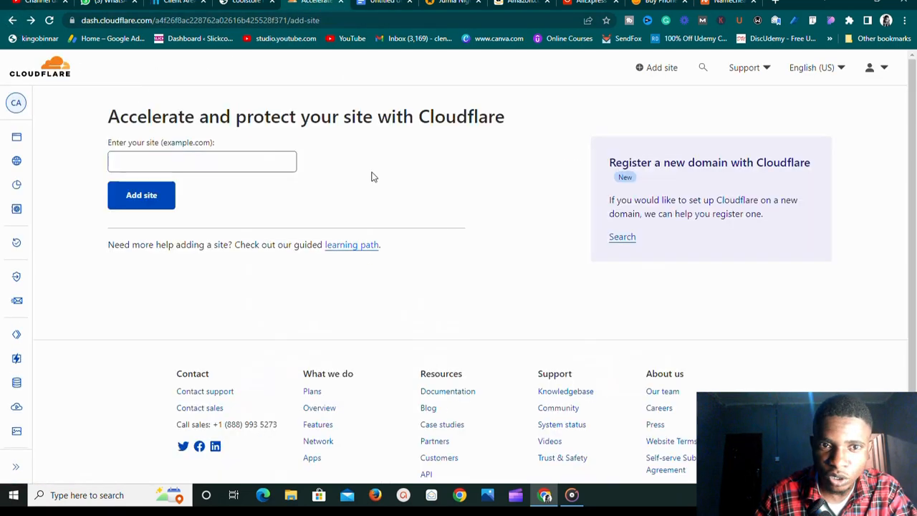
{"action": "left_click", "coordinate": [230, 164]}
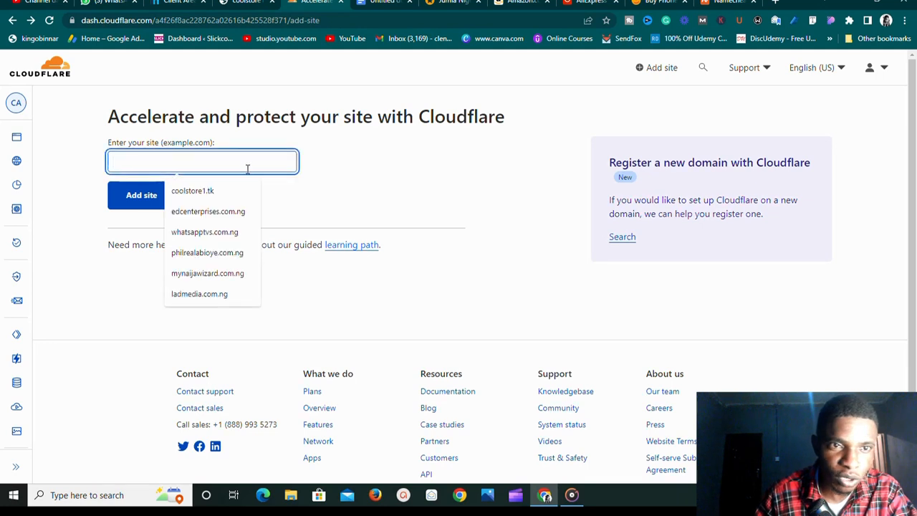
{"action": "left_click", "coordinate": [197, 195]}
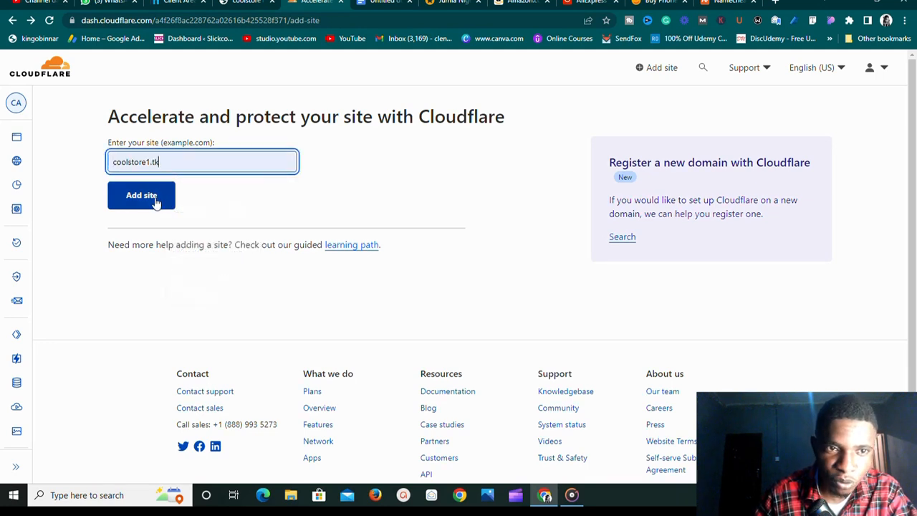
{"action": "left_click", "coordinate": [149, 204]}
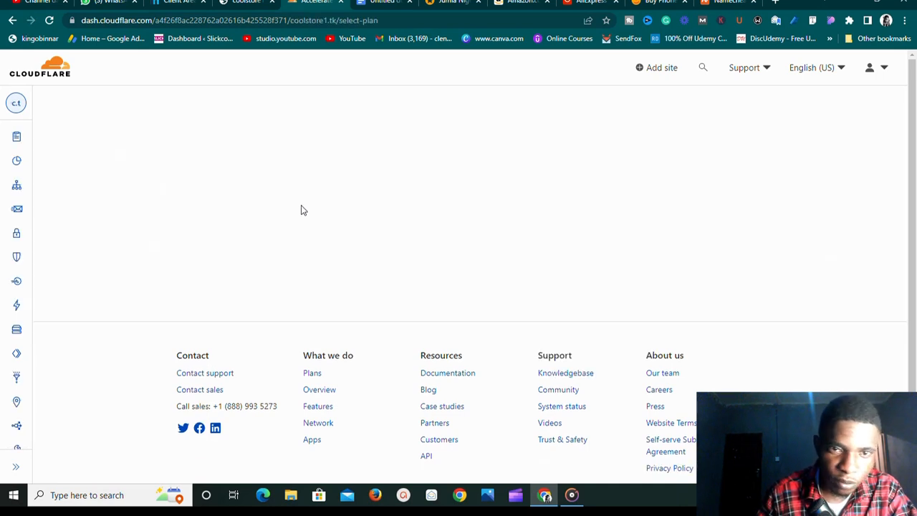
{"action": "scroll", "coordinate": [338, 158], "scroll_direction": "down", "scroll_amount": 4}
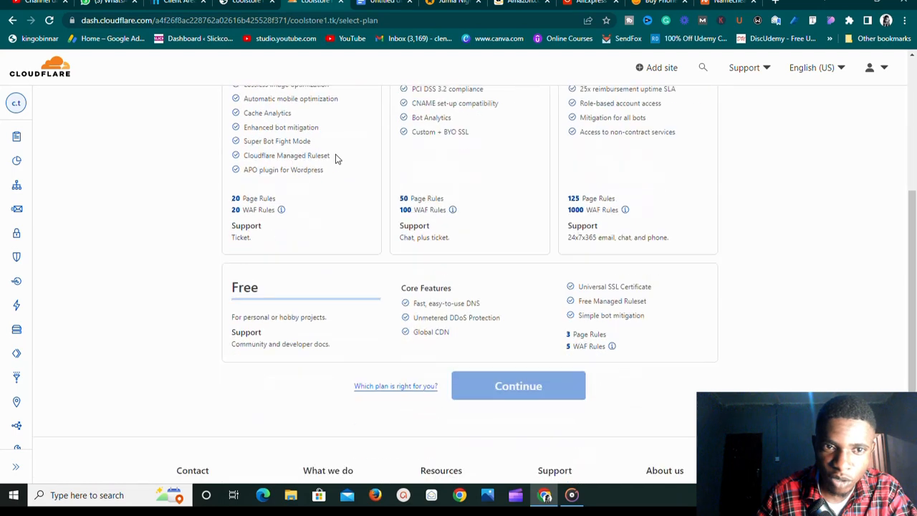
{"action": "left_click", "coordinate": [287, 326]}
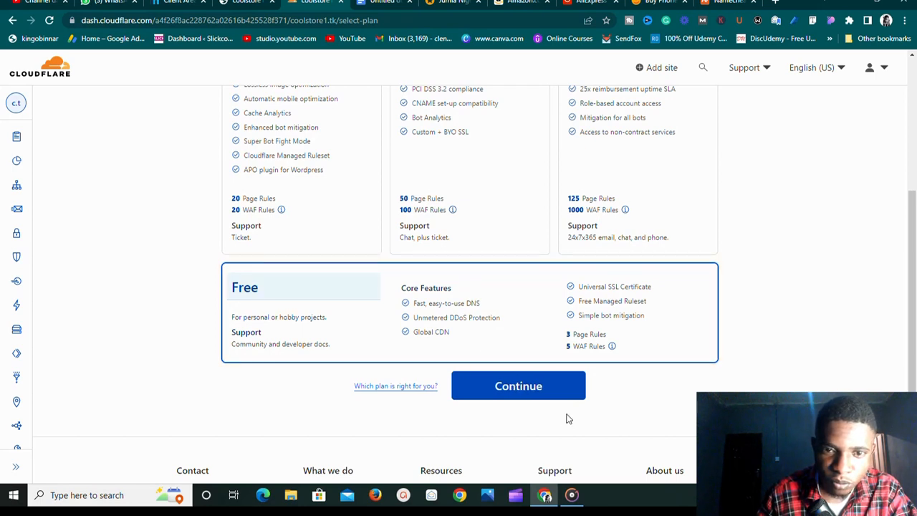
{"action": "left_click", "coordinate": [518, 396]}
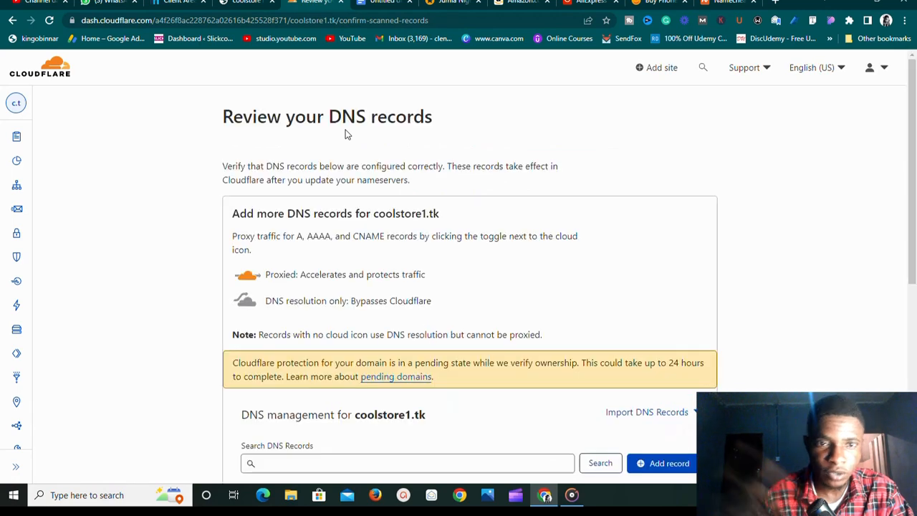
Step: Delete the scanned www CNAME record pointing to ghs.googlehosted.com
{"action": "scroll", "coordinate": [390, 173], "scroll_direction": "down", "scroll_amount": 3}
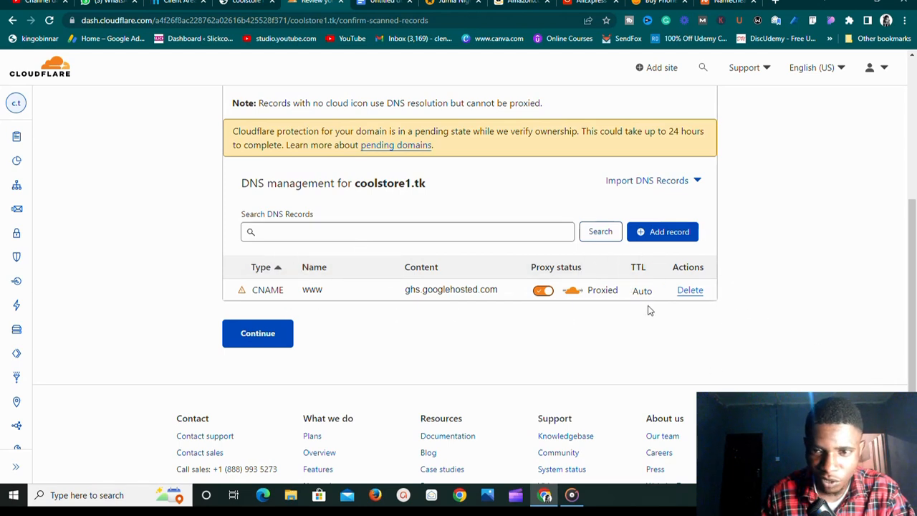
{"action": "left_click", "coordinate": [681, 291]}
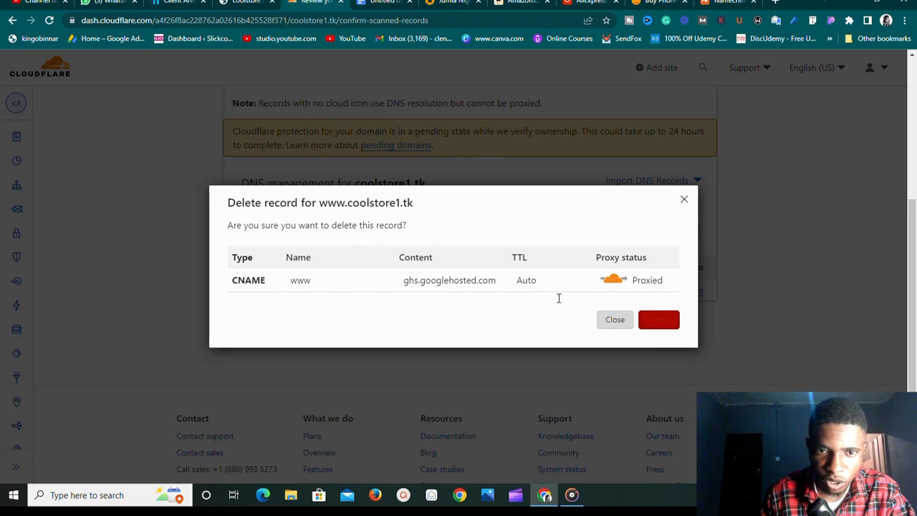
{"action": "scroll", "coordinate": [514, 240], "scroll_direction": "up", "scroll_amount": 3}
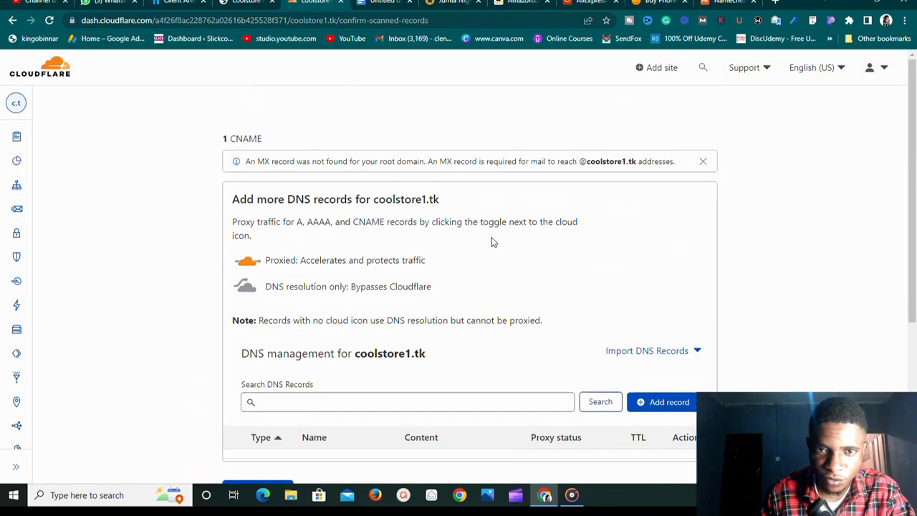
{"action": "scroll", "coordinate": [491, 239], "scroll_direction": "down", "scroll_amount": 2}
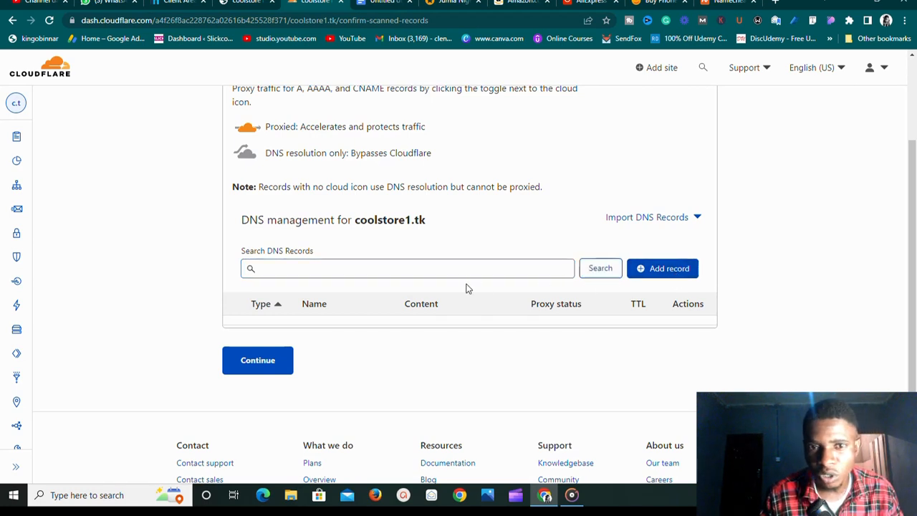
Step: Add a root (@) A record pointing to 45.84.138.249
{"action": "left_click", "coordinate": [656, 276]}
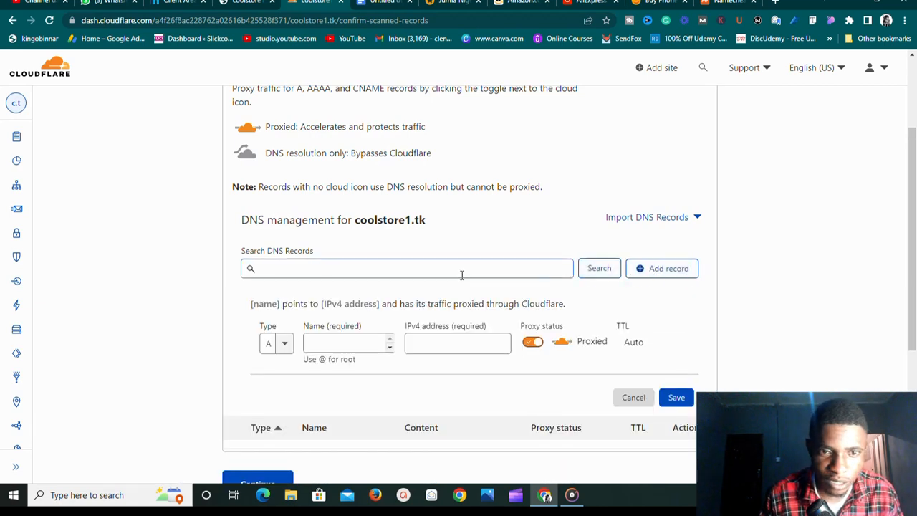
{"action": "scroll", "coordinate": [371, 272], "scroll_direction": "down", "scroll_amount": 2}
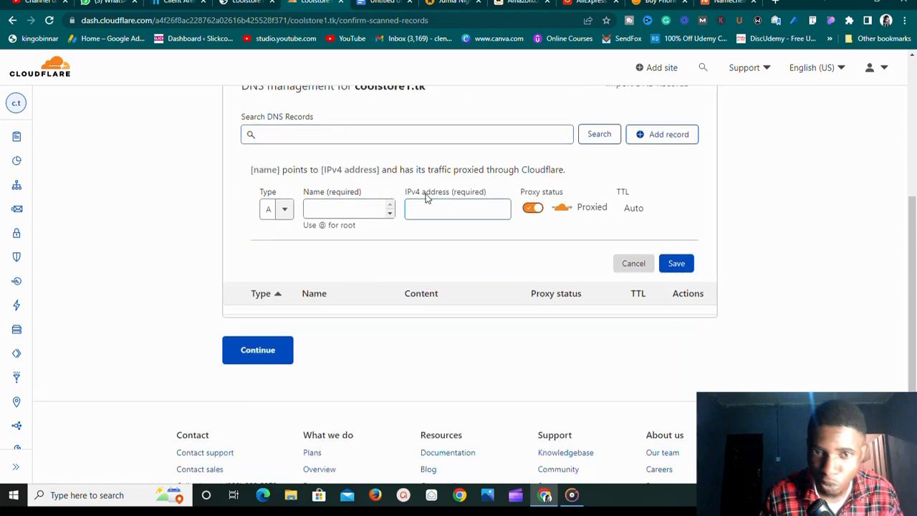
{"action": "left_click", "coordinate": [351, 211]}
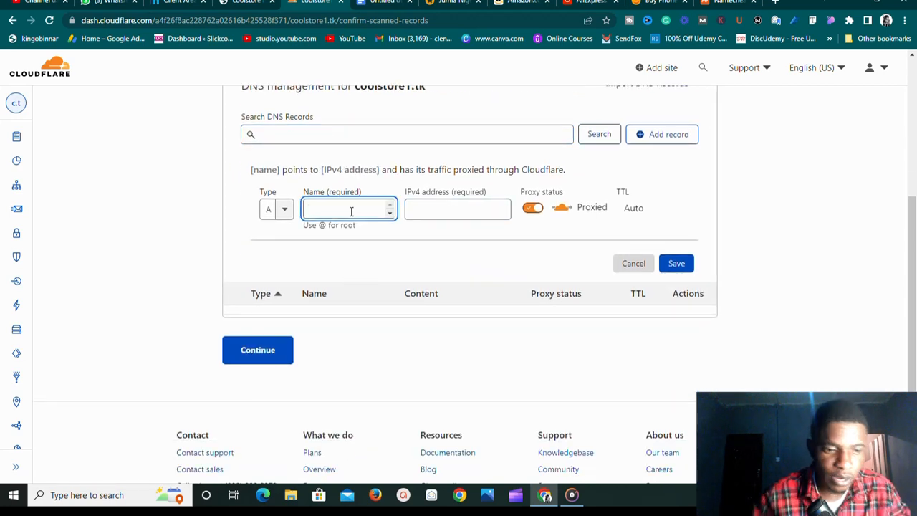
{"action": "type", "text": "@"}
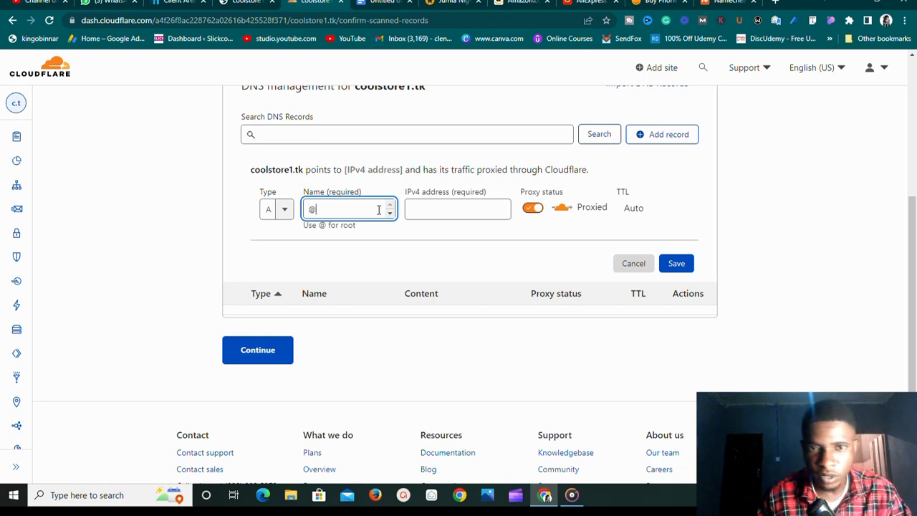
{"action": "left_click", "coordinate": [414, 212]}
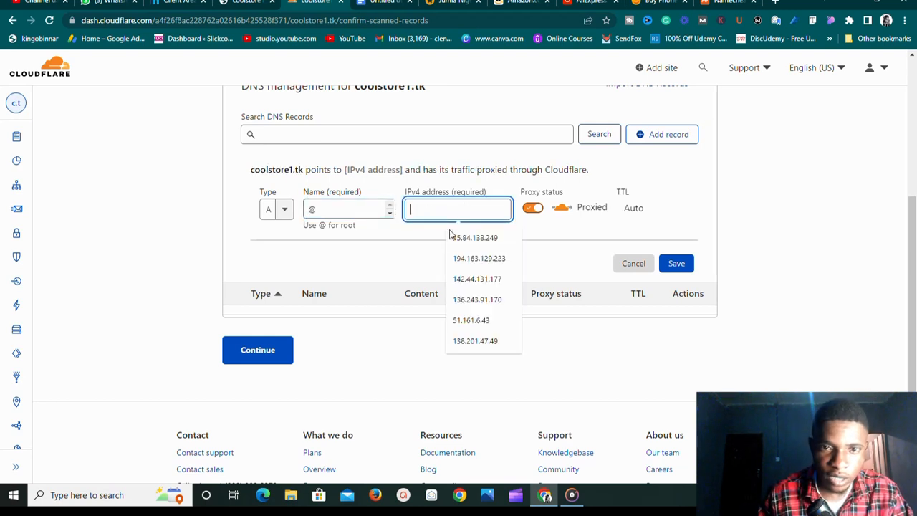
{"action": "left_click", "coordinate": [458, 238]}
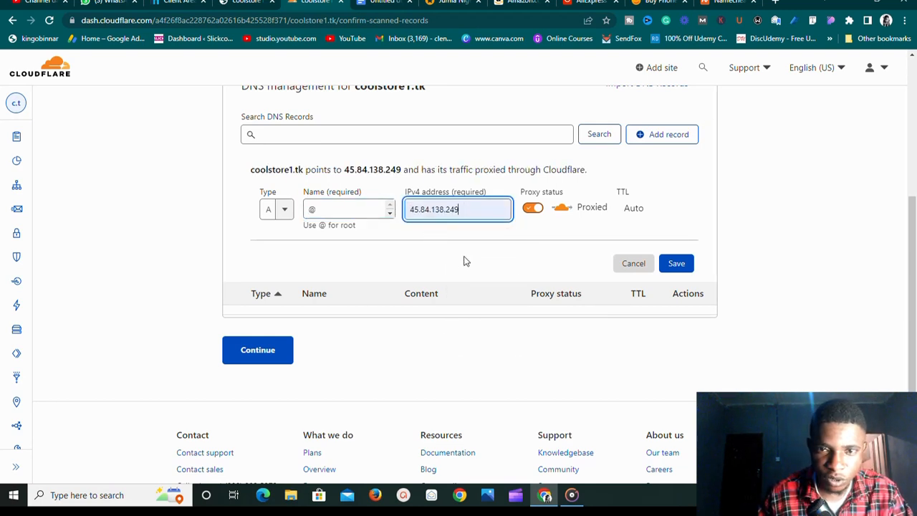
{"action": "left_click", "coordinate": [671, 265]}
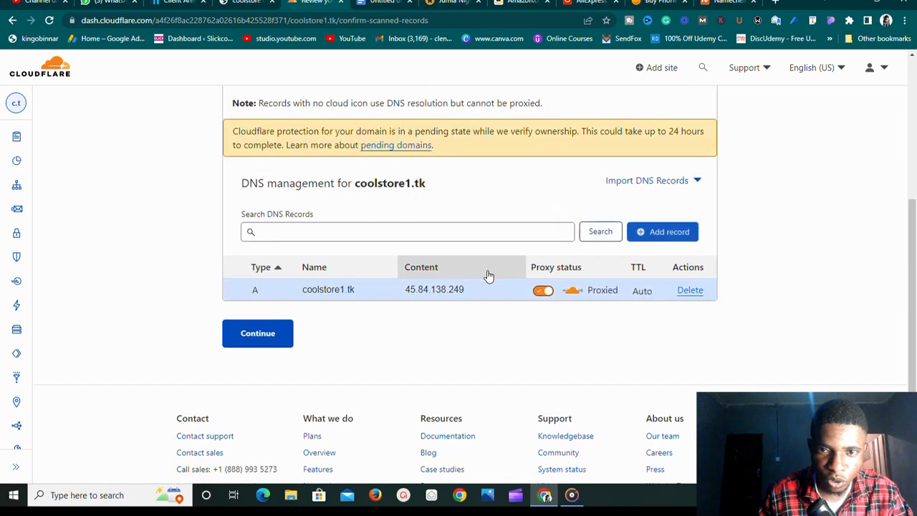
Step: Add a www A record pointing to 45.84.138.249
{"action": "left_click", "coordinate": [639, 242]}
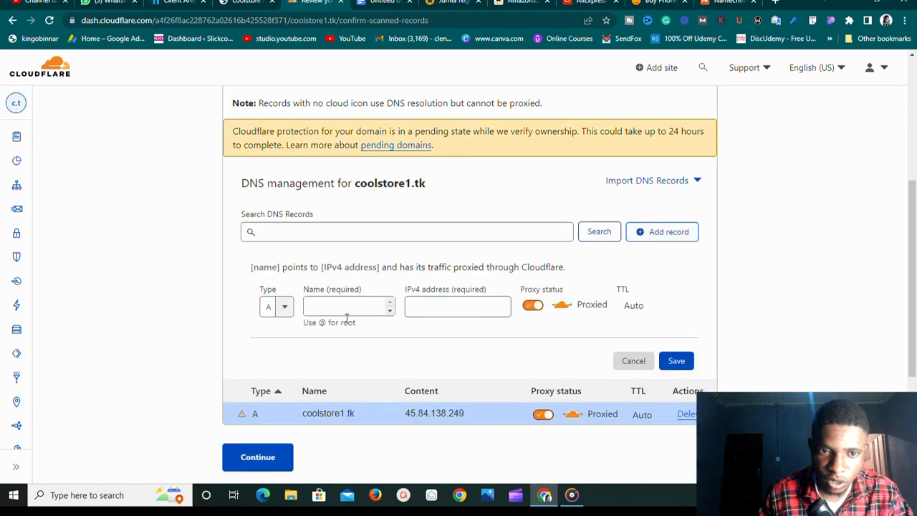
{"action": "left_click", "coordinate": [279, 306]}
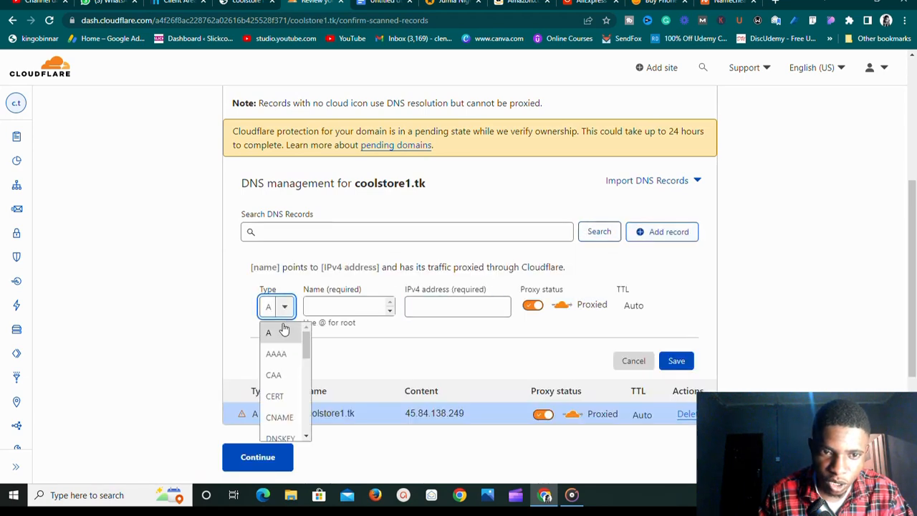
{"action": "left_click", "coordinate": [284, 330]}
{"action": "left_click", "coordinate": [310, 306]}
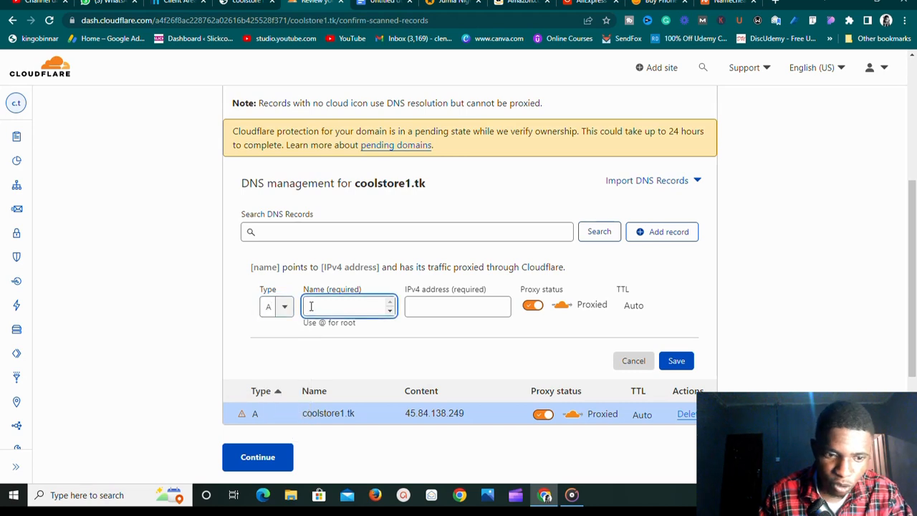
{"action": "type", "text": "www"}
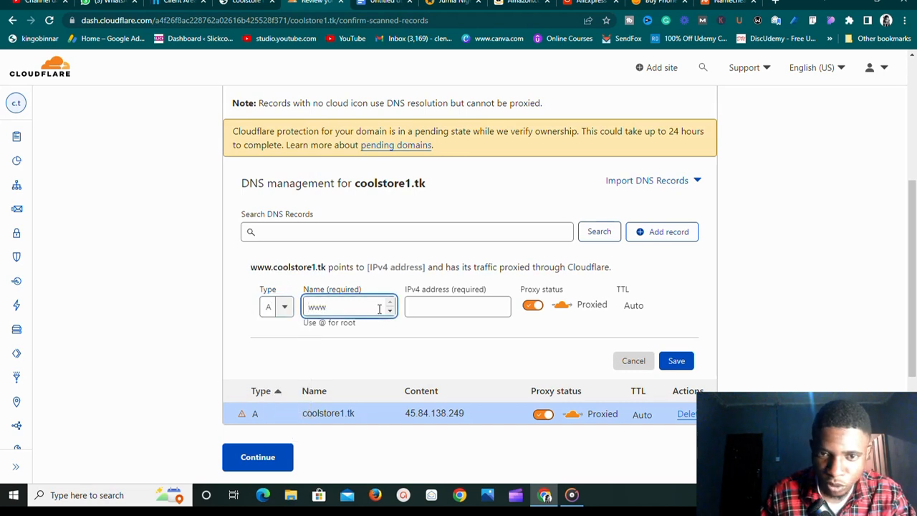
{"action": "left_click", "coordinate": [443, 313]}
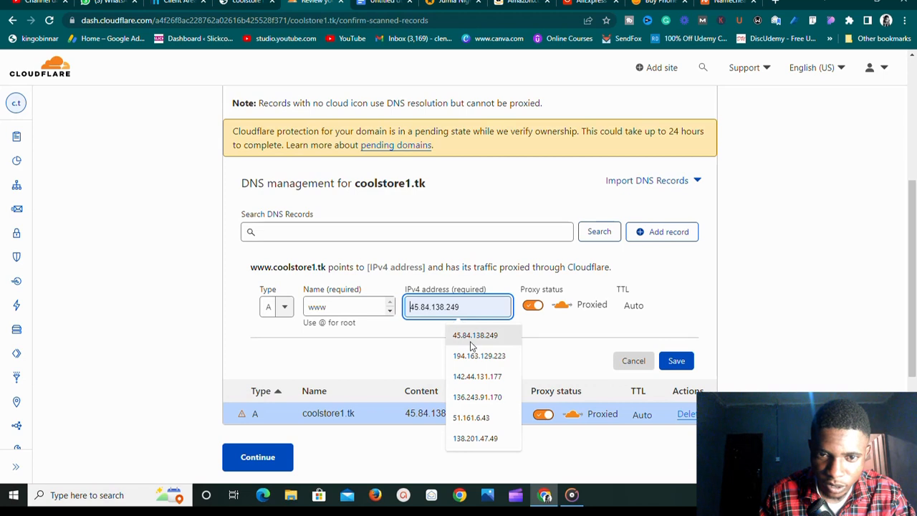
{"action": "left_click", "coordinate": [469, 336]}
{"action": "left_click", "coordinate": [663, 362]}
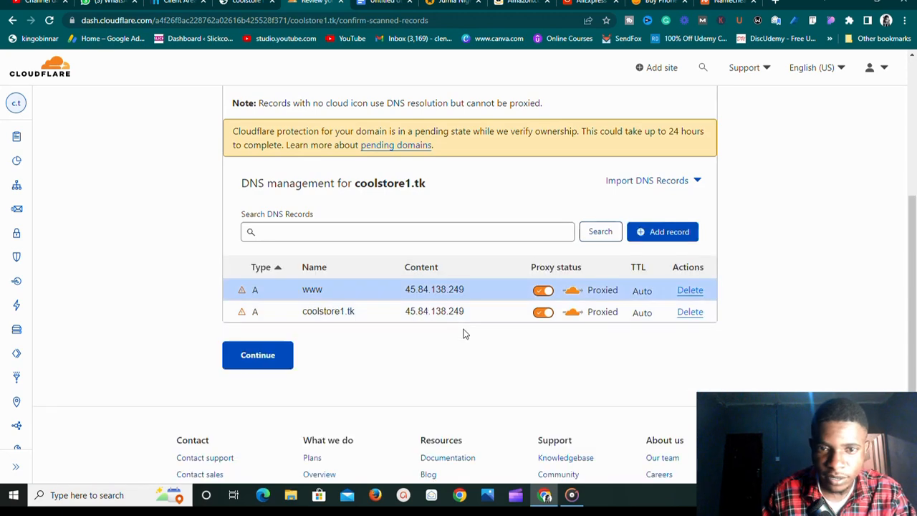
{"action": "scroll", "coordinate": [458, 331], "scroll_direction": "down", "scroll_amount": 2}
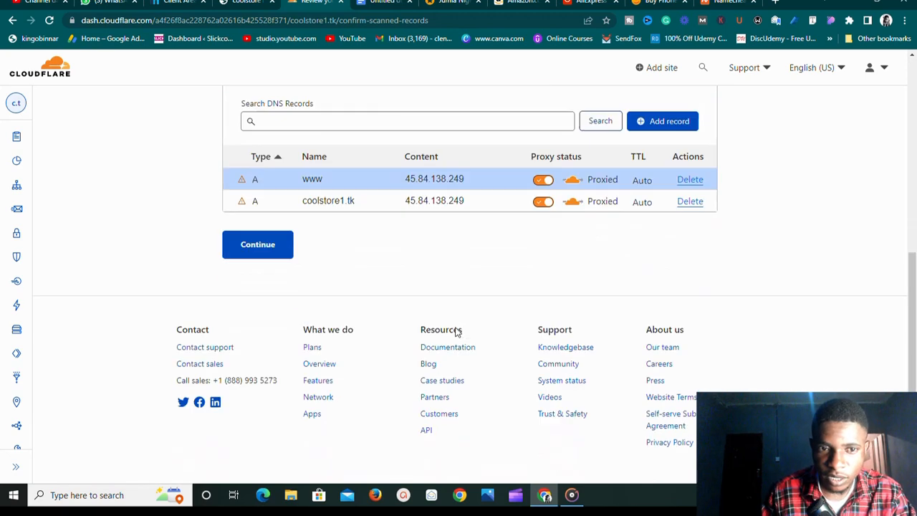
Step: Continue to the nameserver instructions and copy bethany.ns.cloudflare.com
{"action": "left_click", "coordinate": [254, 247]}
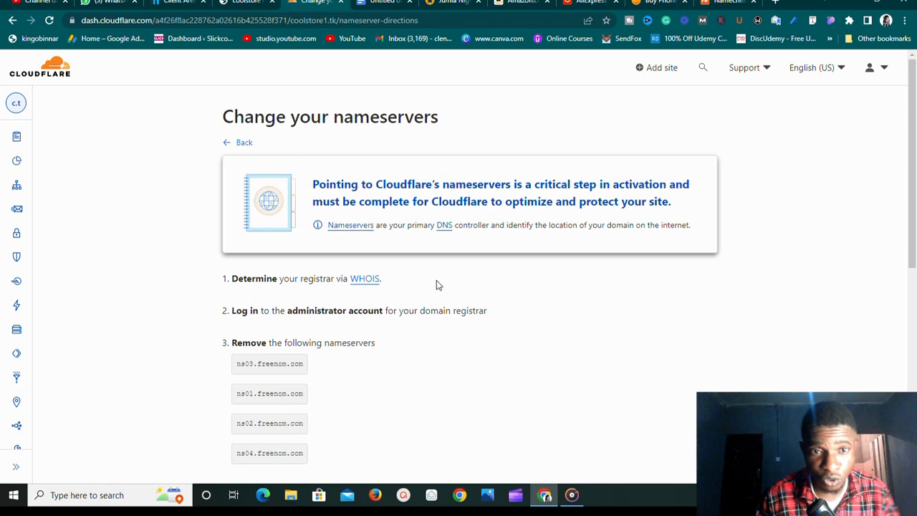
{"action": "scroll", "coordinate": [439, 284], "scroll_direction": "down", "scroll_amount": 2}
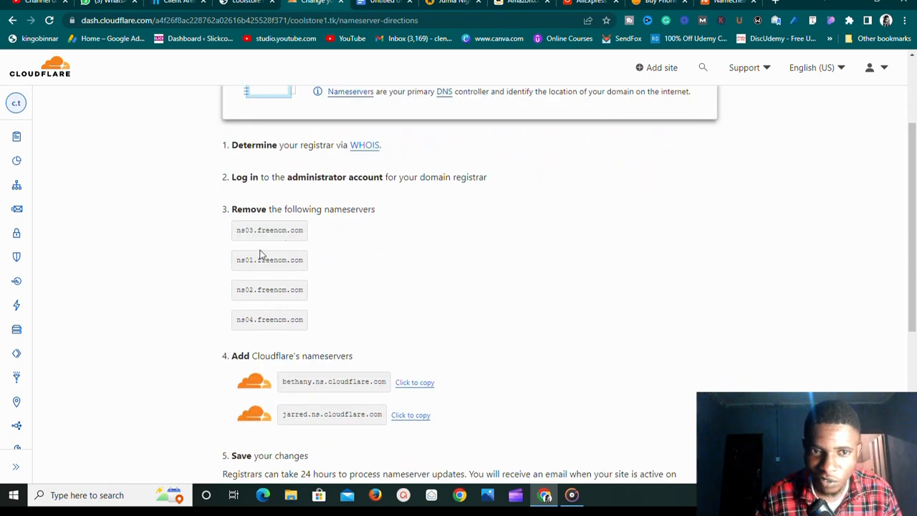
{"action": "scroll", "coordinate": [280, 280], "scroll_direction": "down", "scroll_amount": 2}
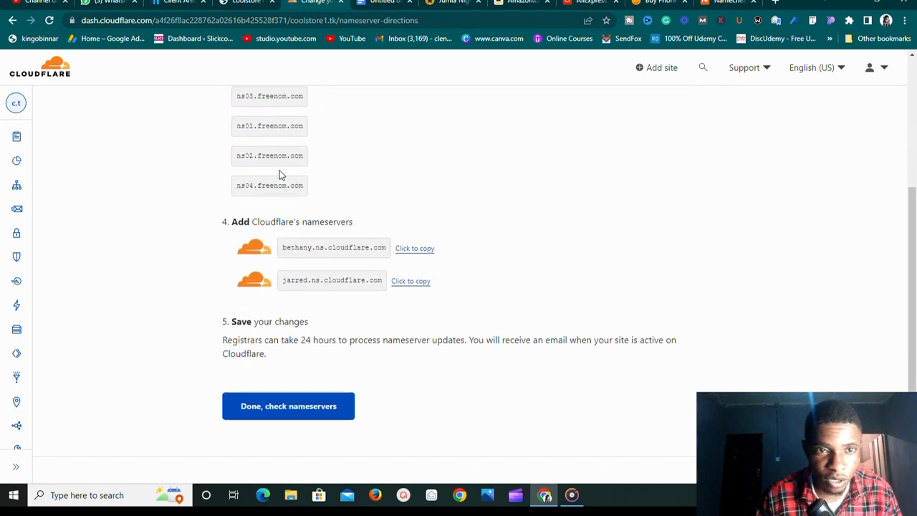
{"action": "scroll", "coordinate": [279, 175], "scroll_direction": "up", "scroll_amount": 2}
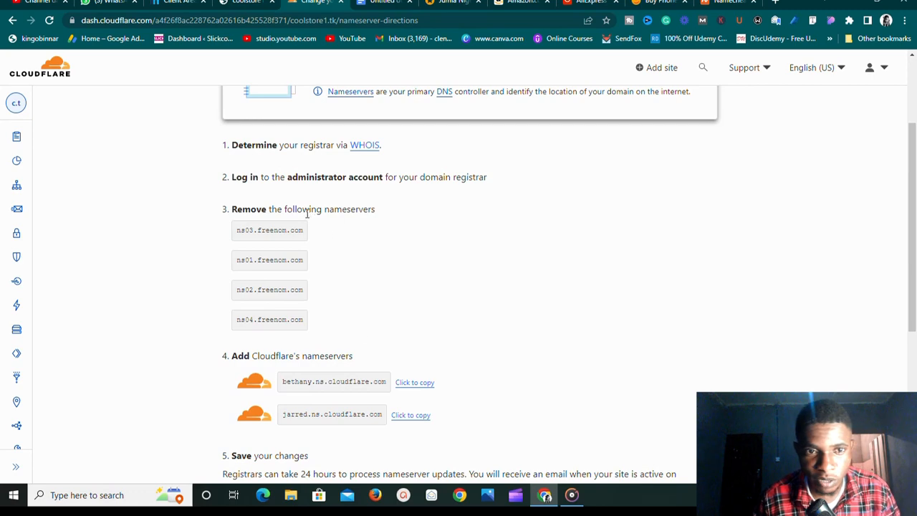
{"action": "scroll", "coordinate": [340, 238], "scroll_direction": "down", "scroll_amount": 2}
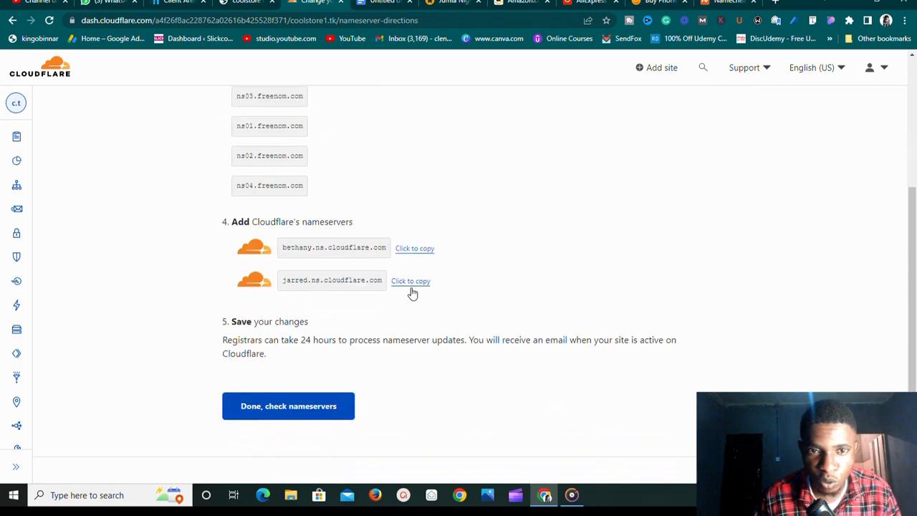
{"action": "left_click", "coordinate": [415, 249]}
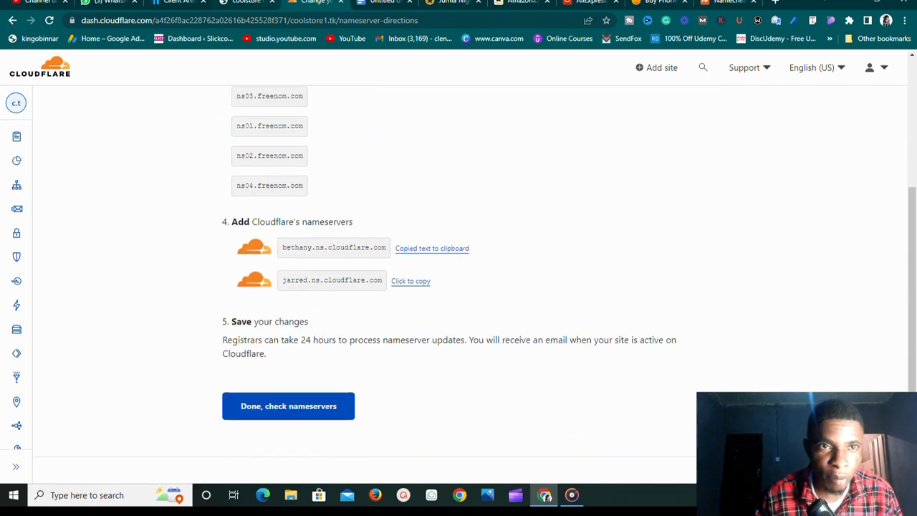
{"action": "left_click", "coordinate": [247, 3]}
Step: Paste bethany.ns.cloudflare.com and jarred.ns.cloudflare.com into Freenom's Nameserver 1 and 2
{"action": "left_click", "coordinate": [178, 2]}
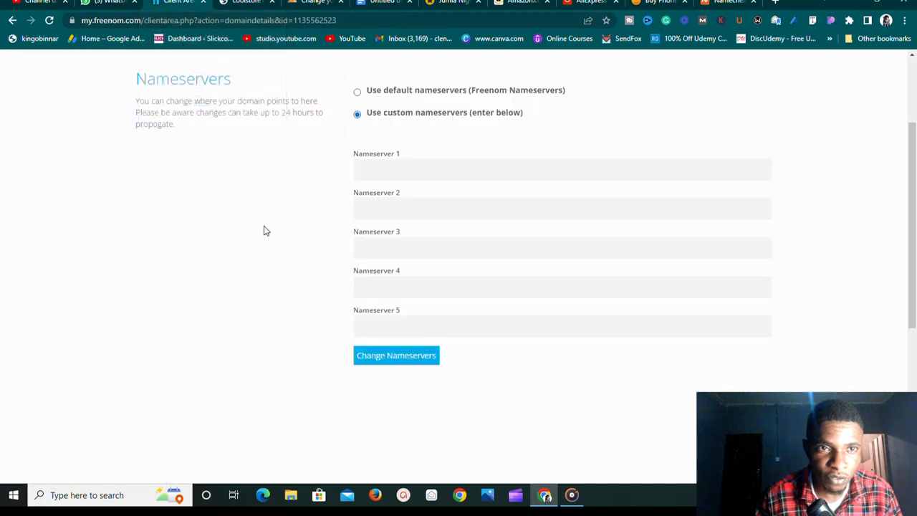
{"action": "right_click", "coordinate": [385, 169]}
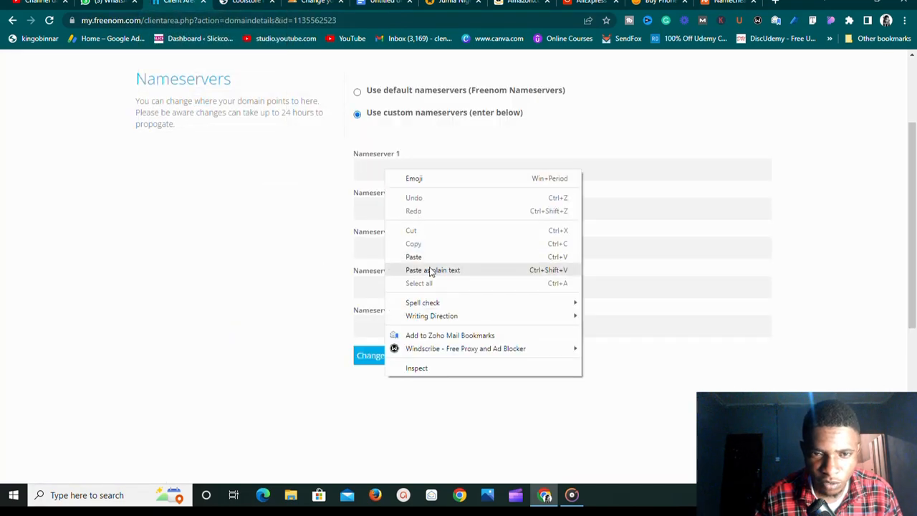
{"action": "left_click", "coordinate": [425, 257]}
{"action": "left_click", "coordinate": [389, 210]}
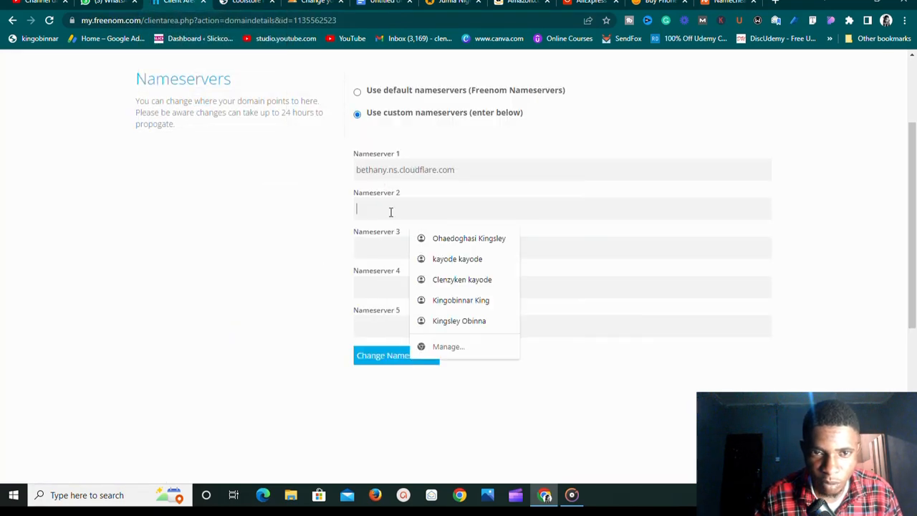
{"action": "left_click", "coordinate": [248, 3]}
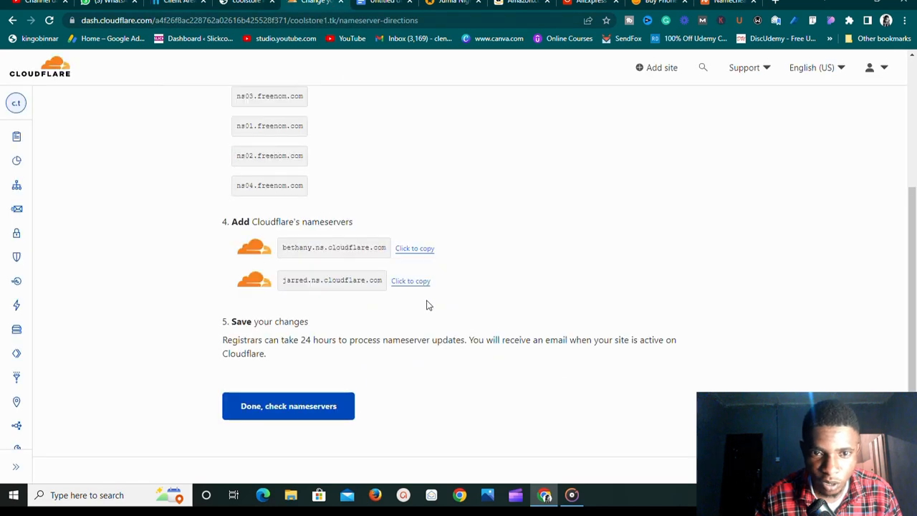
{"action": "left_click", "coordinate": [422, 281]}
{"action": "left_click", "coordinate": [143, 4]}
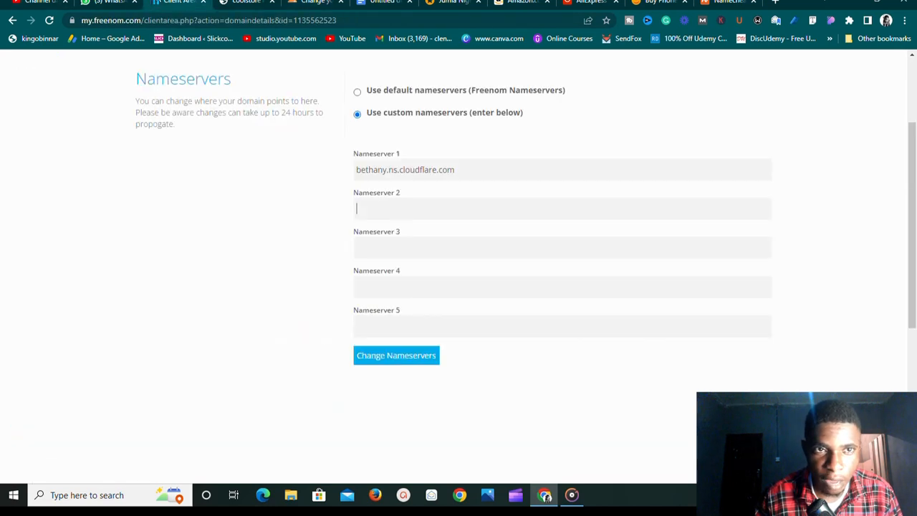
{"action": "right_click", "coordinate": [430, 208]}
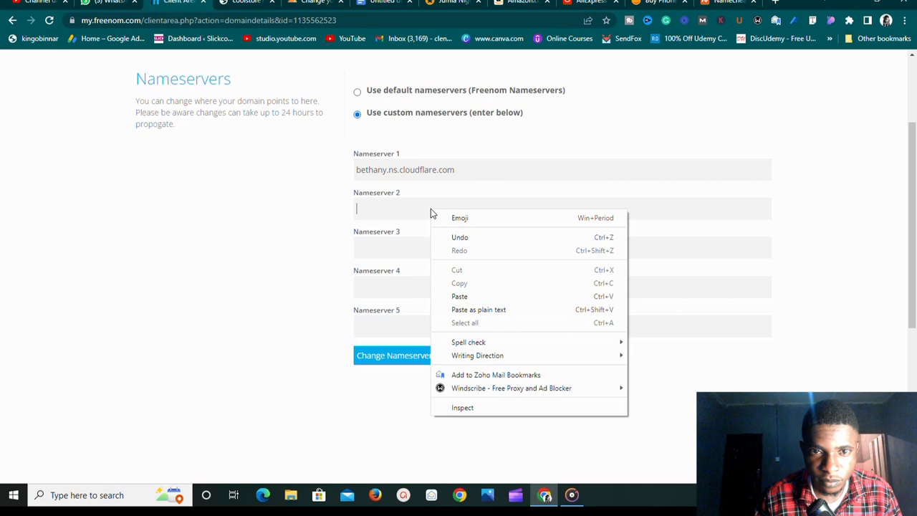
{"action": "left_click", "coordinate": [462, 297]}
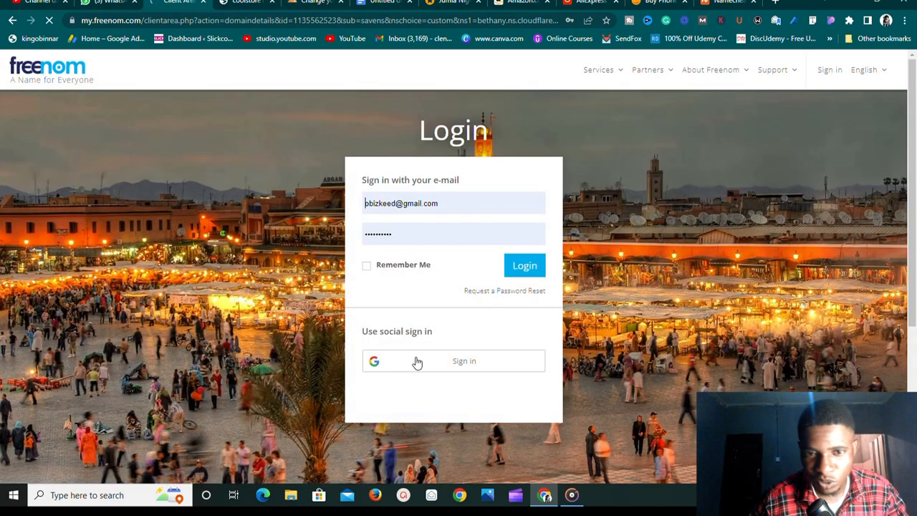
Step: Sign in to Freenom with Google and open coolstore1.tk from My Domains
{"action": "left_click", "coordinate": [423, 364]}
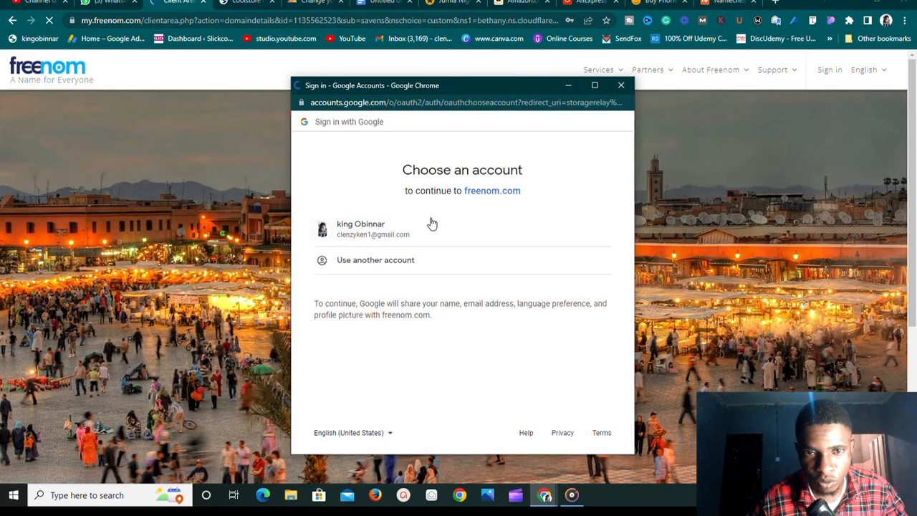
{"action": "double_click", "coordinate": [430, 227]}
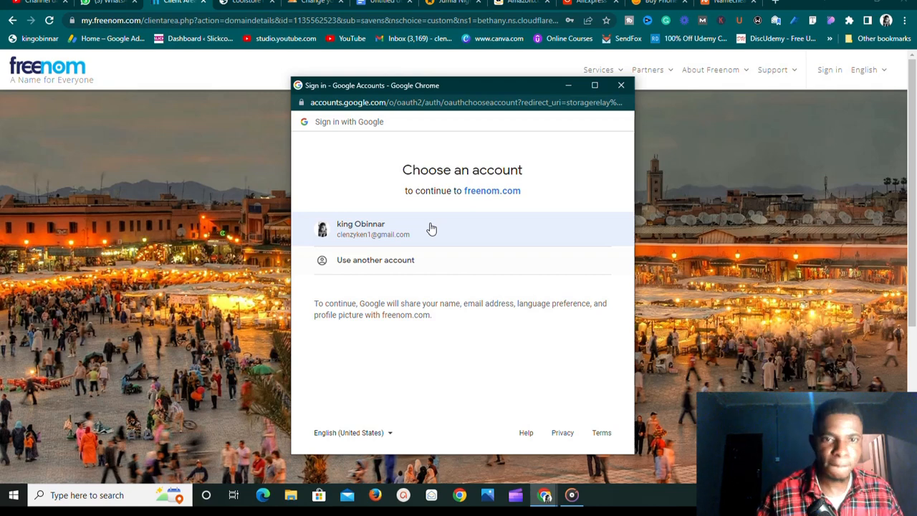
{"action": "left_click", "coordinate": [431, 228]}
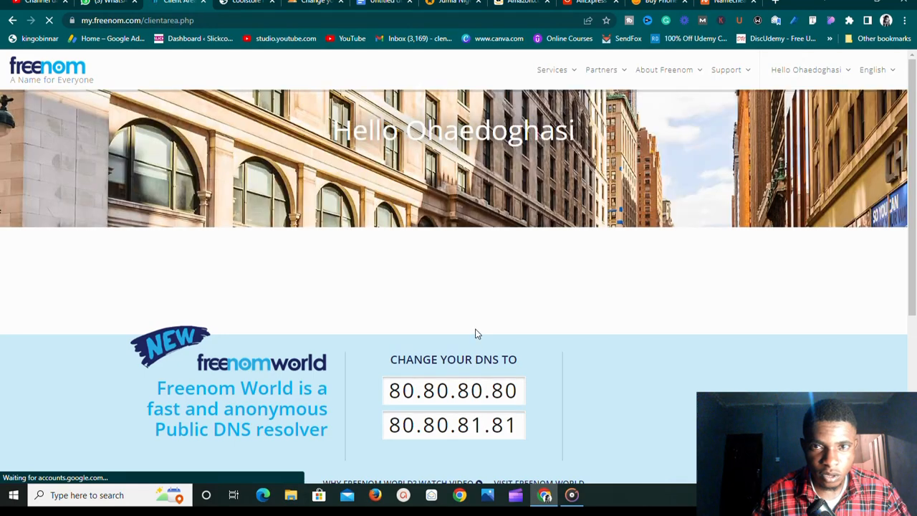
{"action": "left_click", "coordinate": [568, 74]}
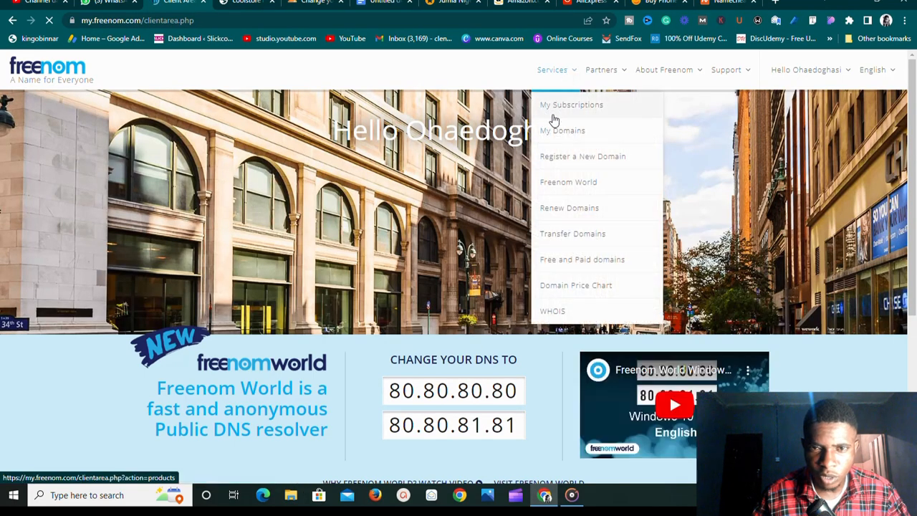
{"action": "left_click", "coordinate": [554, 133]}
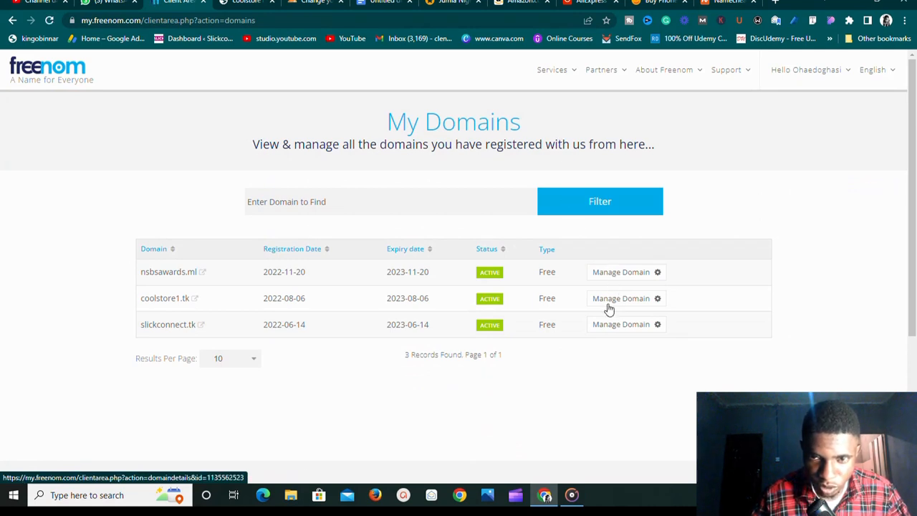
{"action": "left_click", "coordinate": [608, 308]}
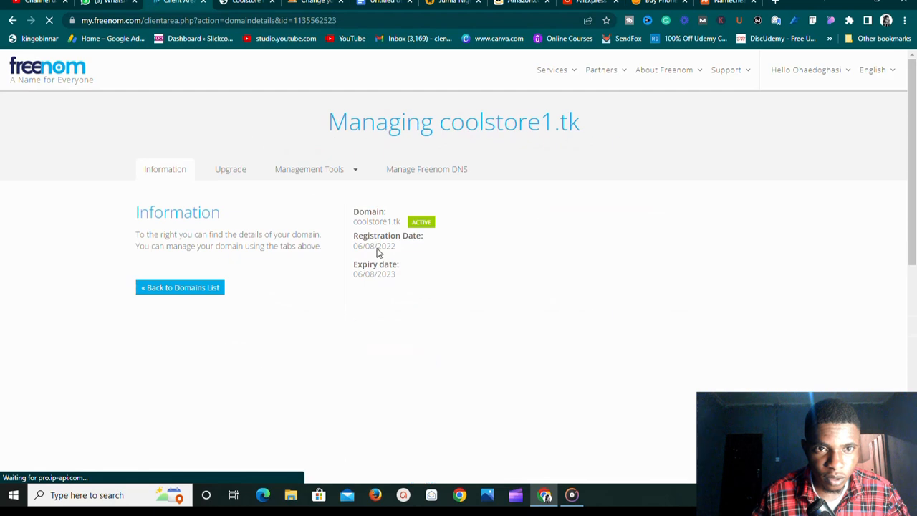
Step: Switch to custom nameservers and paste jarred.ns.cloudflare.com as the second nameserver
{"action": "left_click", "coordinate": [354, 176]}
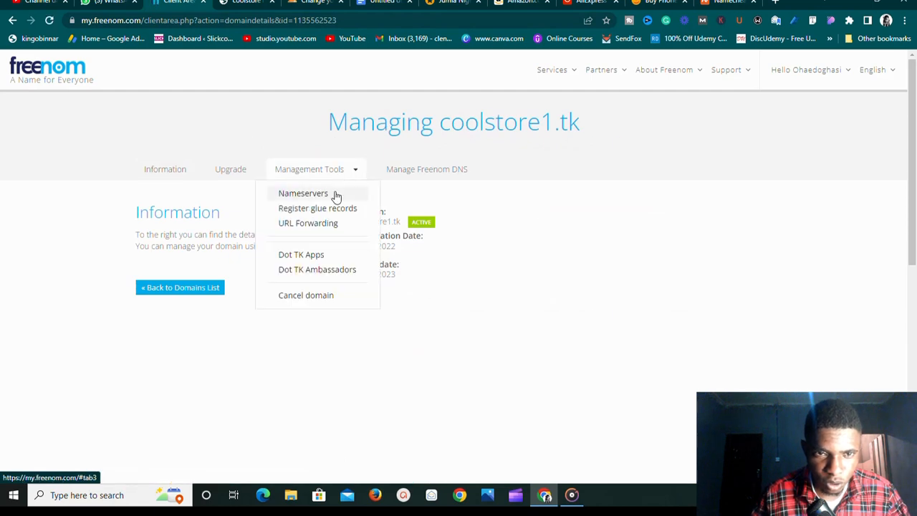
{"action": "left_click", "coordinate": [319, 195]}
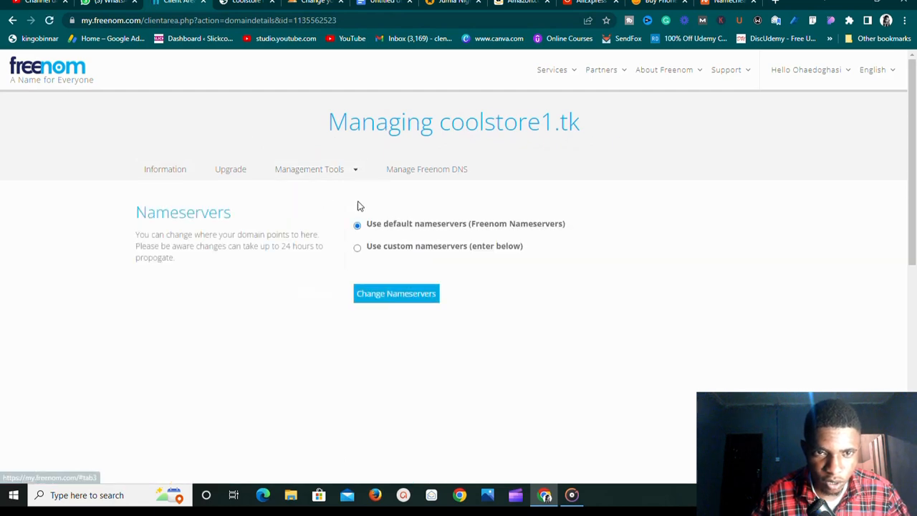
{"action": "left_click", "coordinate": [355, 249]}
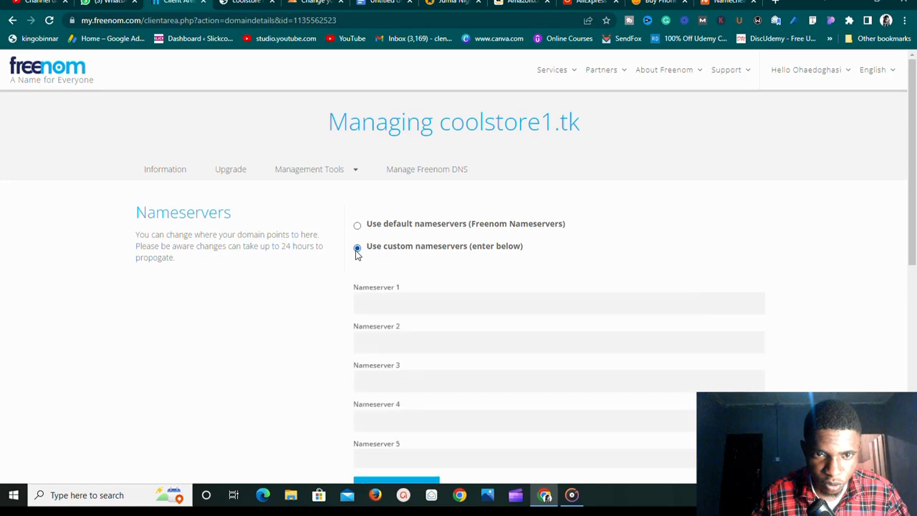
{"action": "left_click", "coordinate": [391, 341]}
{"action": "right_click", "coordinate": [392, 341]}
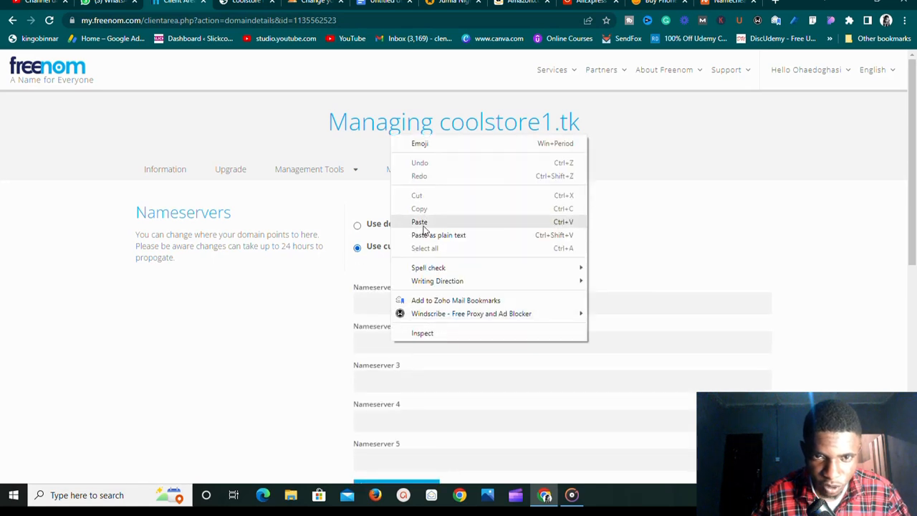
{"action": "left_click", "coordinate": [418, 219]}
Step: Paste bethany.ns.cloudflare.com as the first nameserver and save the changes
{"action": "left_click", "coordinate": [395, 310]}
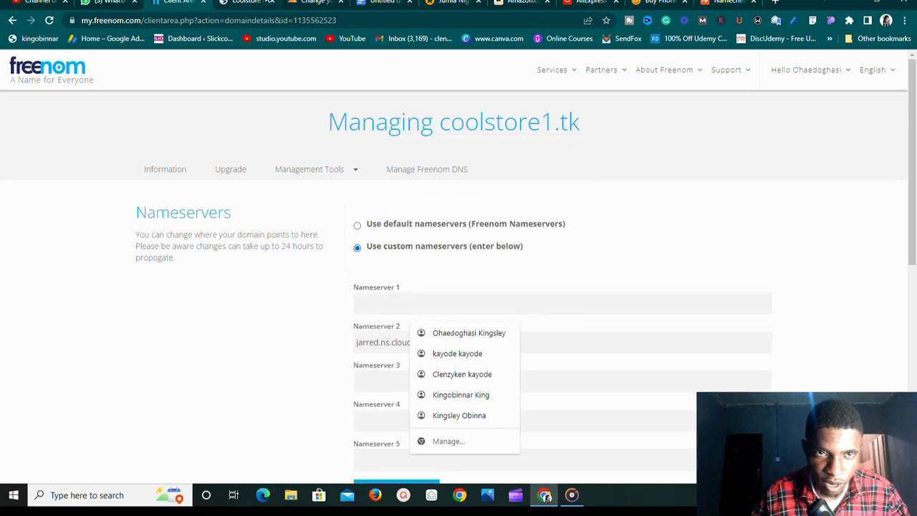
{"action": "left_click", "coordinate": [315, 4]}
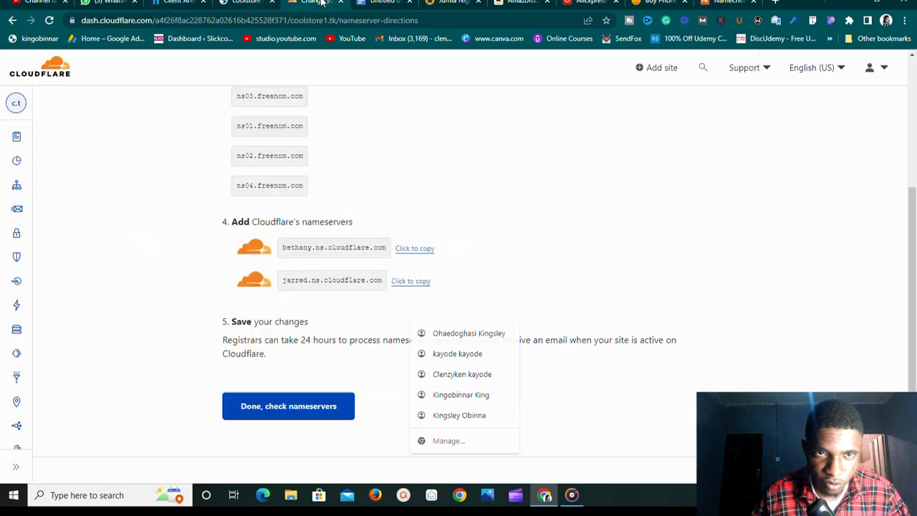
{"action": "left_click", "coordinate": [415, 249]}
{"action": "left_click", "coordinate": [162, 2]}
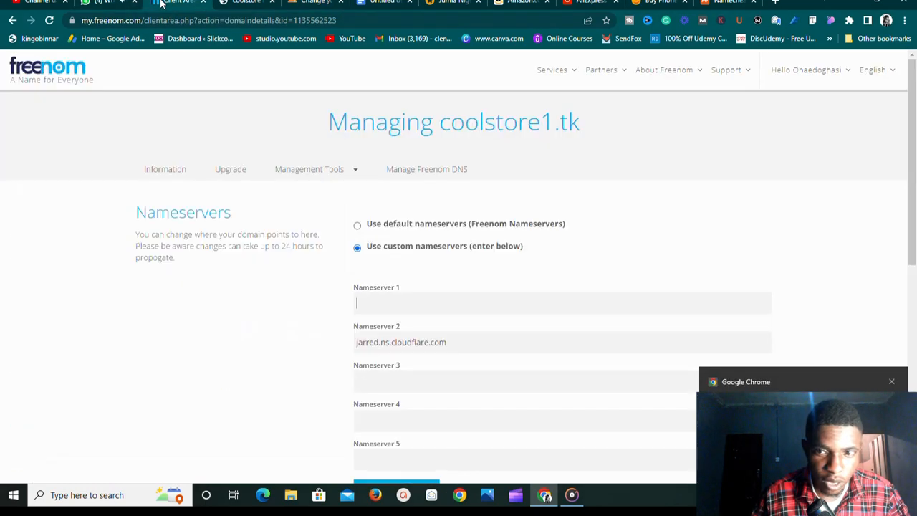
{"action": "right_click", "coordinate": [359, 304]}
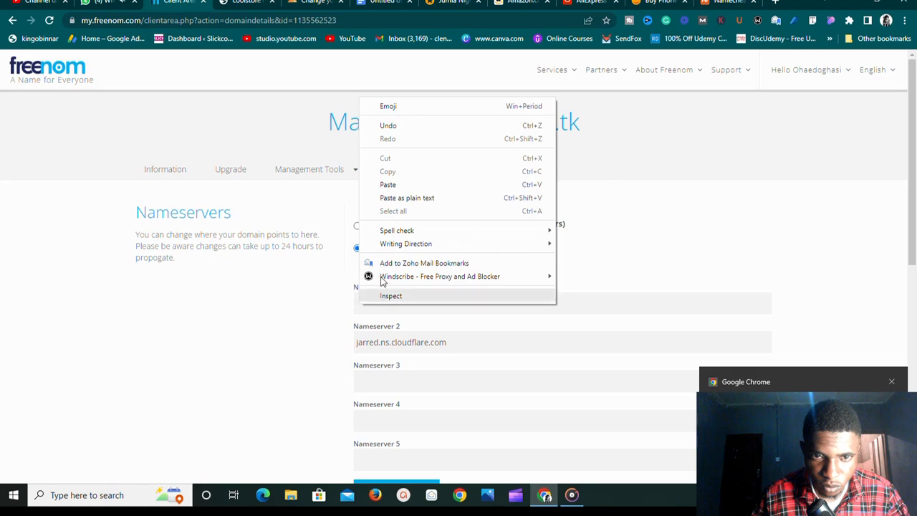
{"action": "left_click", "coordinate": [399, 189]}
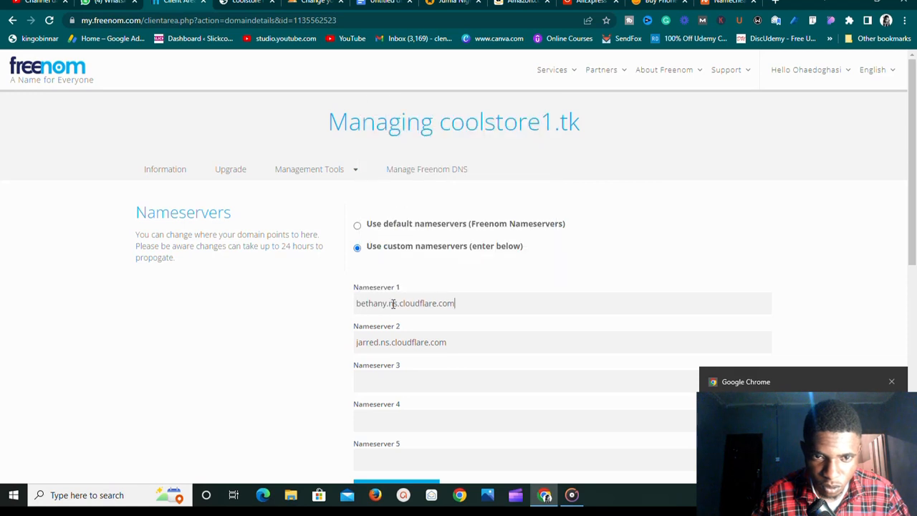
{"action": "scroll", "coordinate": [446, 297], "scroll_direction": "down", "scroll_amount": 4}
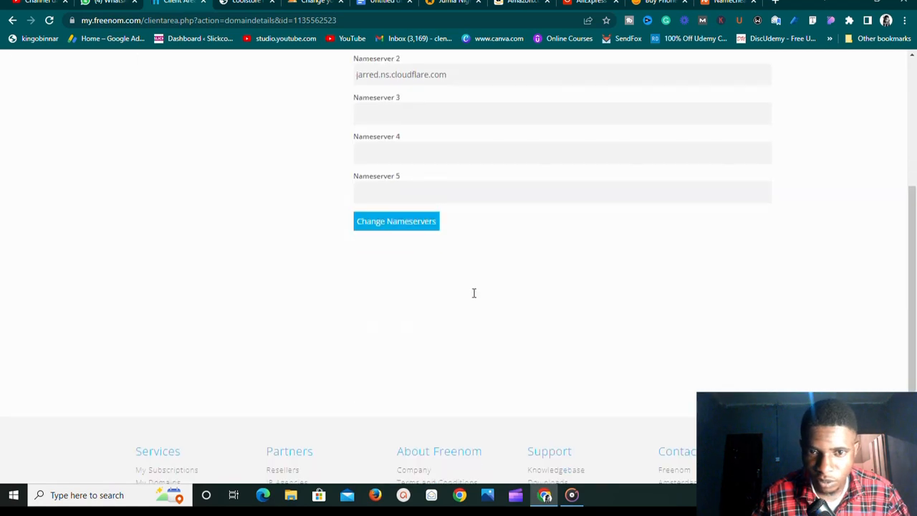
{"action": "left_click", "coordinate": [424, 224]}
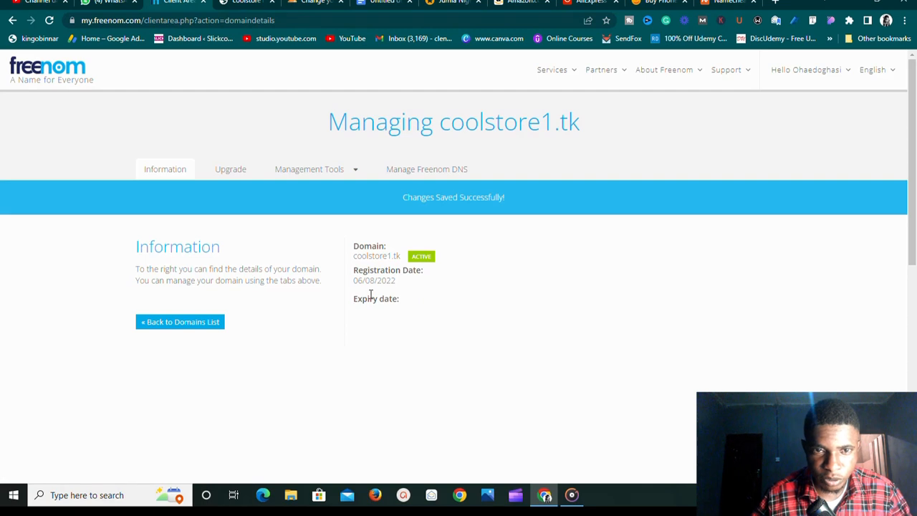
{"action": "scroll", "coordinate": [377, 293], "scroll_direction": "down", "scroll_amount": 2}
{"action": "scroll", "coordinate": [376, 293], "scroll_direction": "up", "scroll_amount": 2}
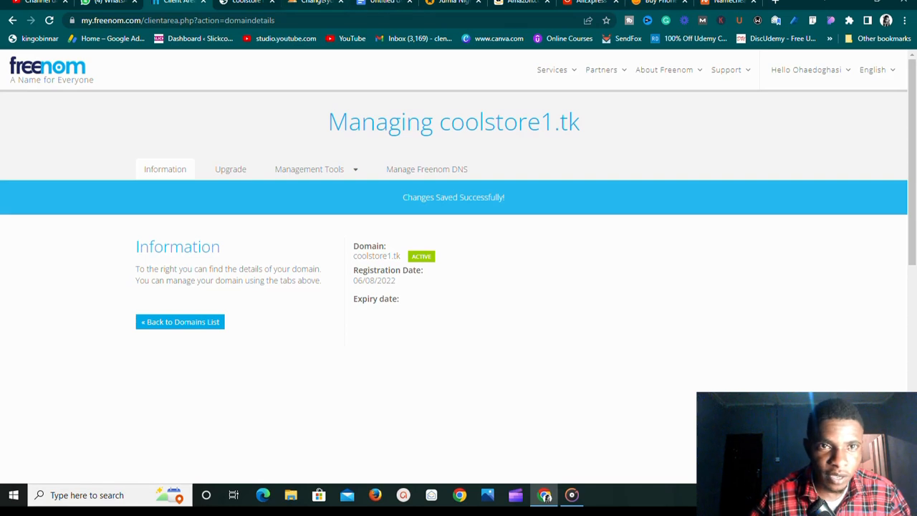
{"action": "left_click", "coordinate": [324, 2]}
{"action": "scroll", "coordinate": [376, 260], "scroll_direction": "down", "scroll_amount": 2}
Step: Run the quick start: HTTPS Rewrites on, Always Use HTTPS on, Auto Minify none, Brotli on
{"action": "left_click", "coordinate": [310, 273]}
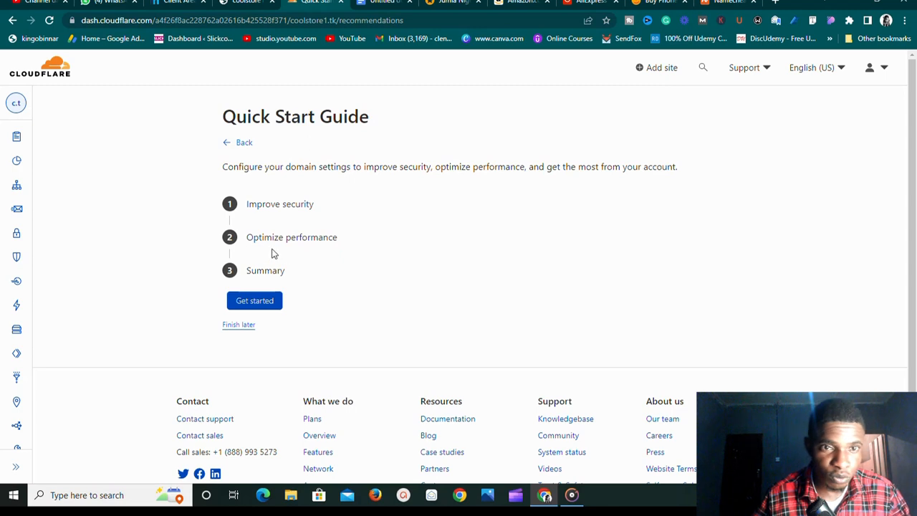
{"action": "left_click", "coordinate": [266, 308]}
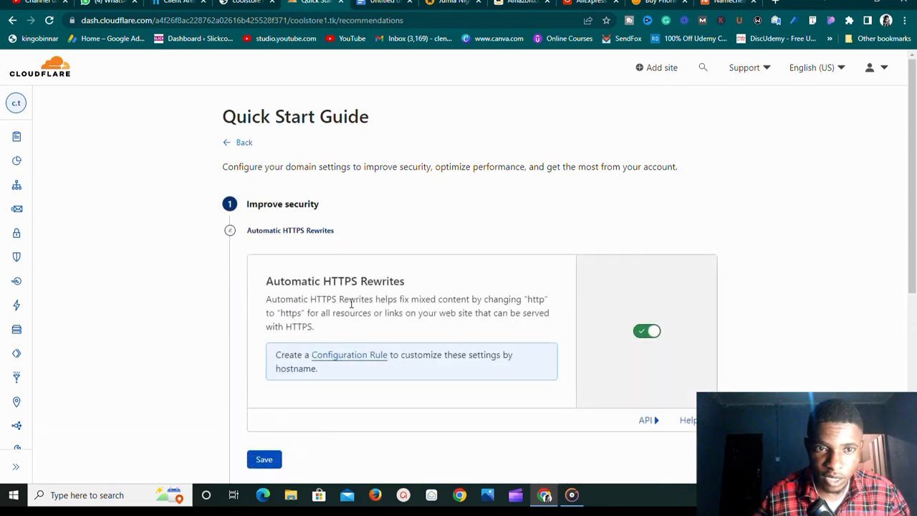
{"action": "scroll", "coordinate": [365, 310], "scroll_direction": "down", "scroll_amount": 2}
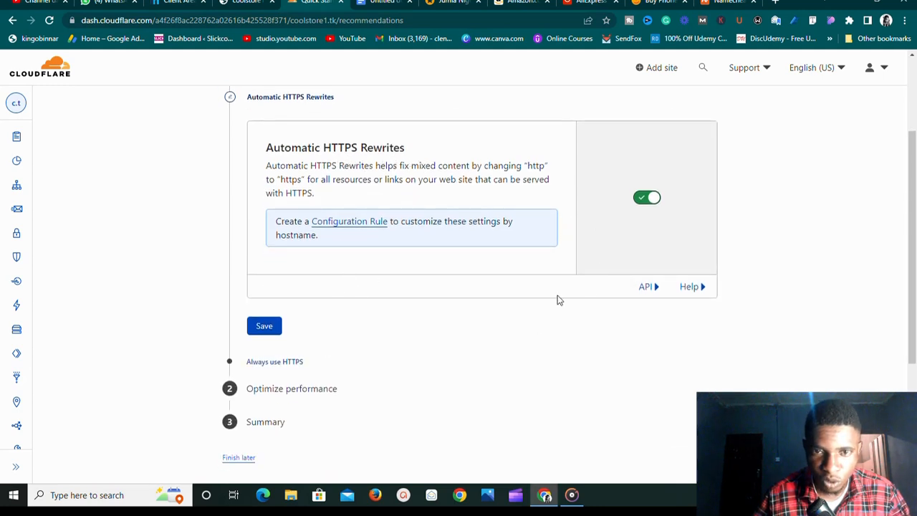
{"action": "left_click", "coordinate": [276, 331]}
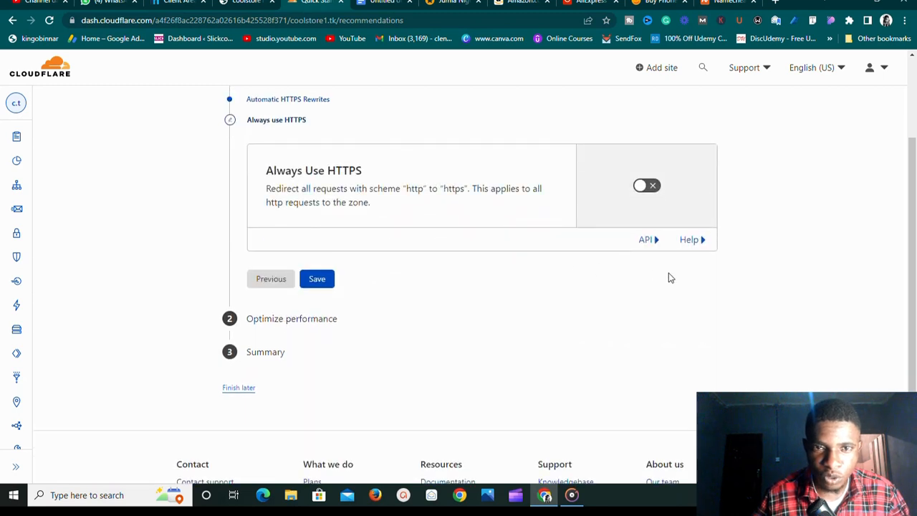
{"action": "left_click", "coordinate": [649, 187]}
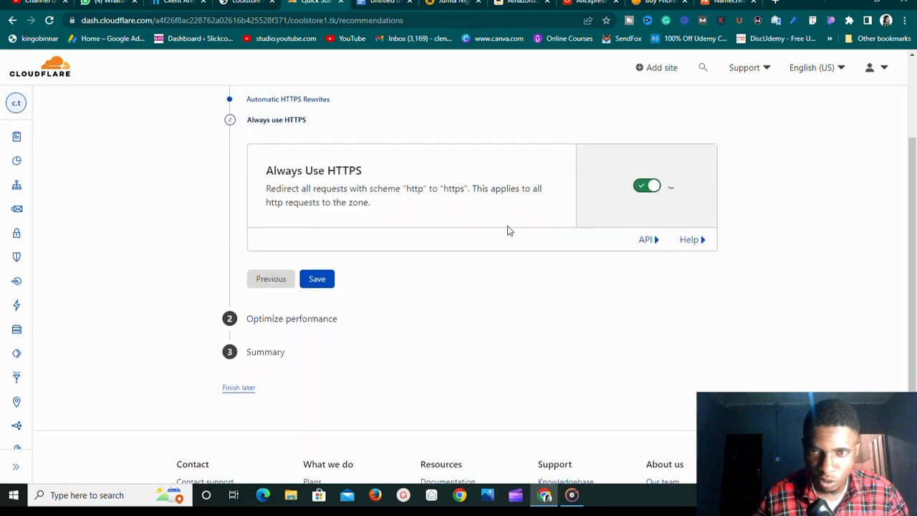
{"action": "left_click", "coordinate": [319, 279]}
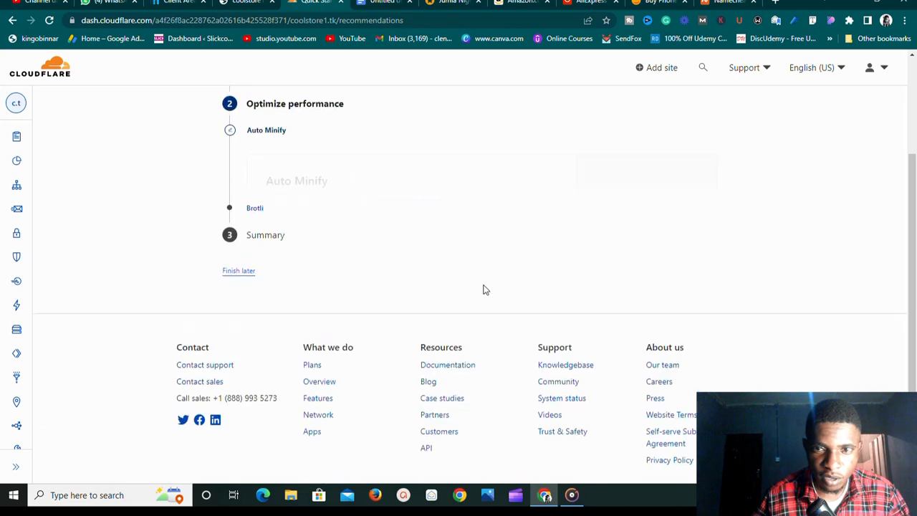
{"action": "scroll", "coordinate": [614, 273], "scroll_direction": "down", "scroll_amount": 2}
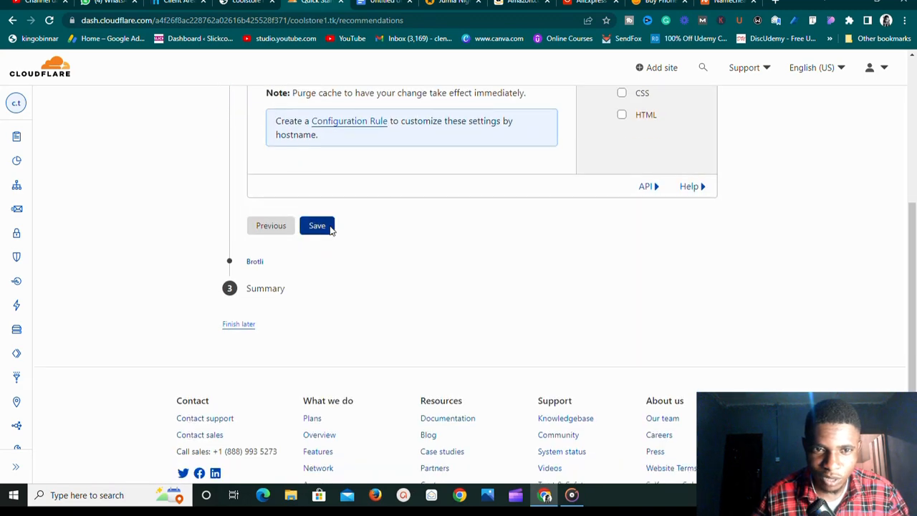
{"action": "left_click", "coordinate": [319, 226]}
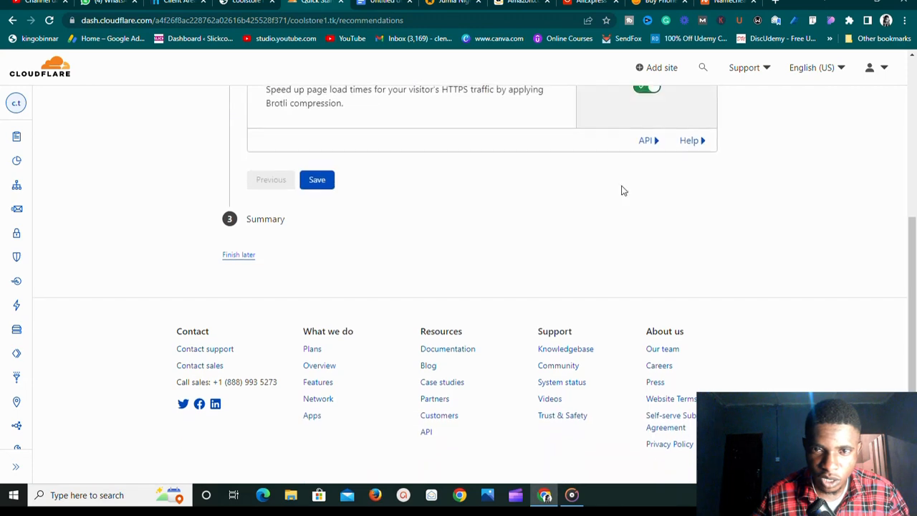
{"action": "scroll", "coordinate": [621, 165], "scroll_direction": "up", "scroll_amount": 2}
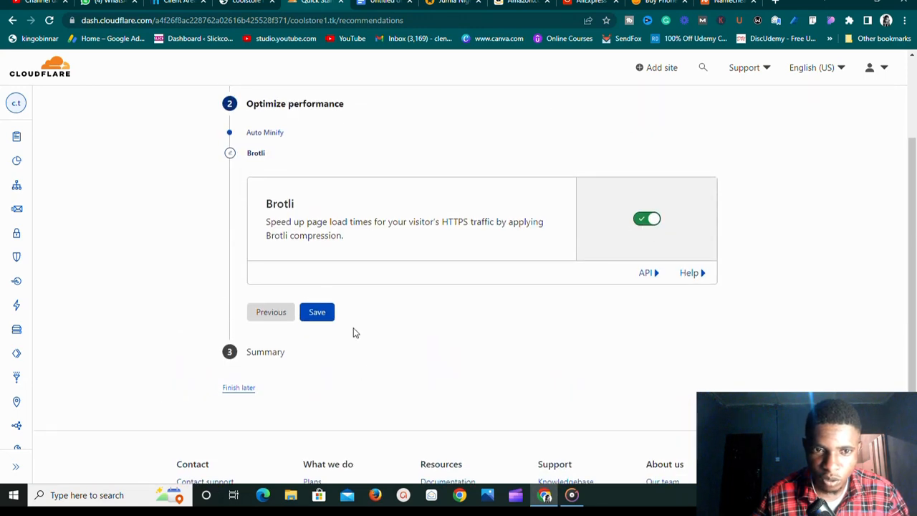
{"action": "left_click", "coordinate": [322, 313]}
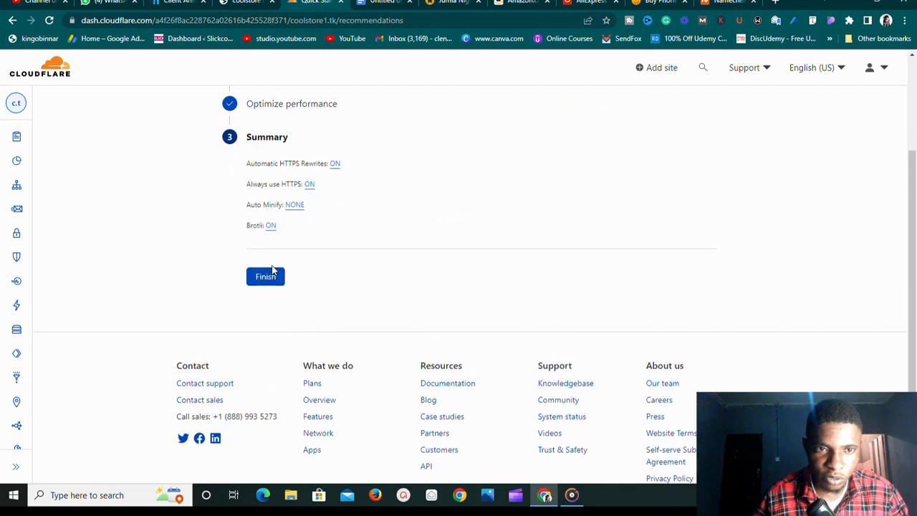
{"action": "left_click", "coordinate": [265, 277]}
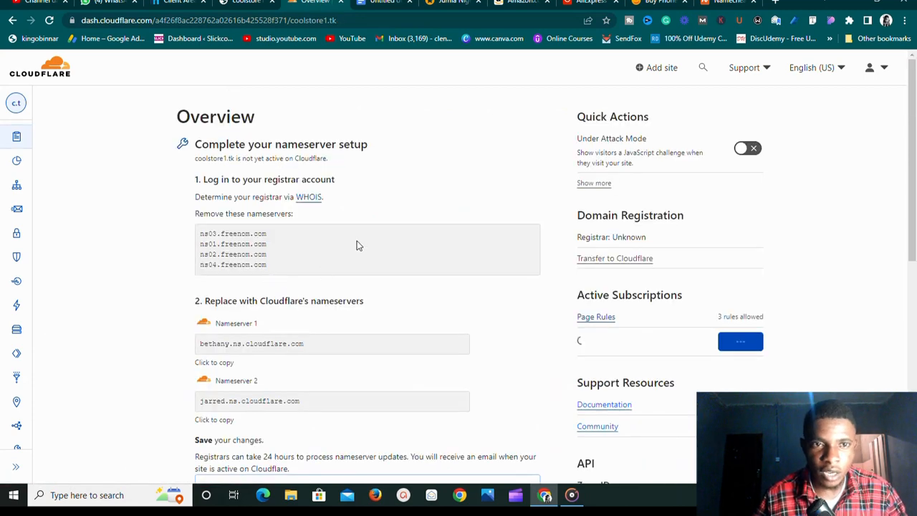
Step: Have Cloudflare recheck coolstore1.tk's nameservers
{"action": "scroll", "coordinate": [359, 245], "scroll_direction": "down", "scroll_amount": 2}
{"action": "scroll", "coordinate": [364, 247], "scroll_direction": "up", "scroll_amount": 2}
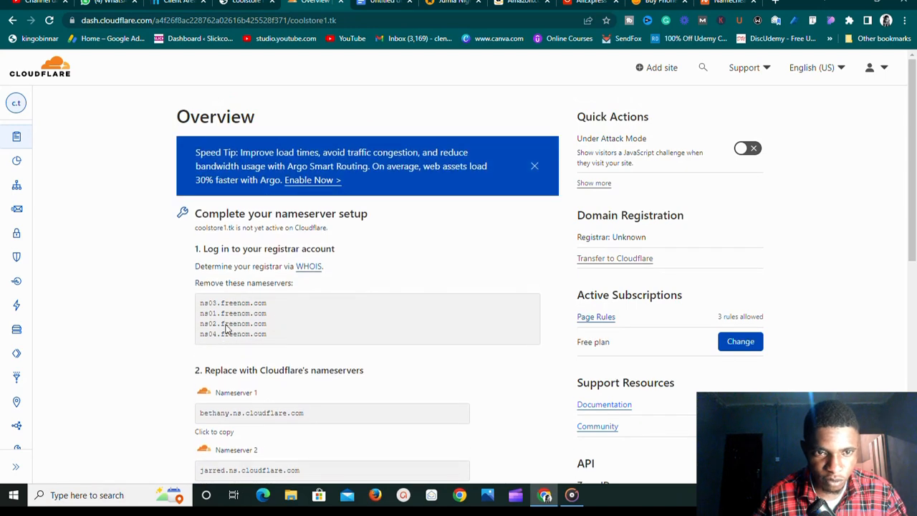
{"action": "scroll", "coordinate": [258, 327], "scroll_direction": "down", "scroll_amount": 2}
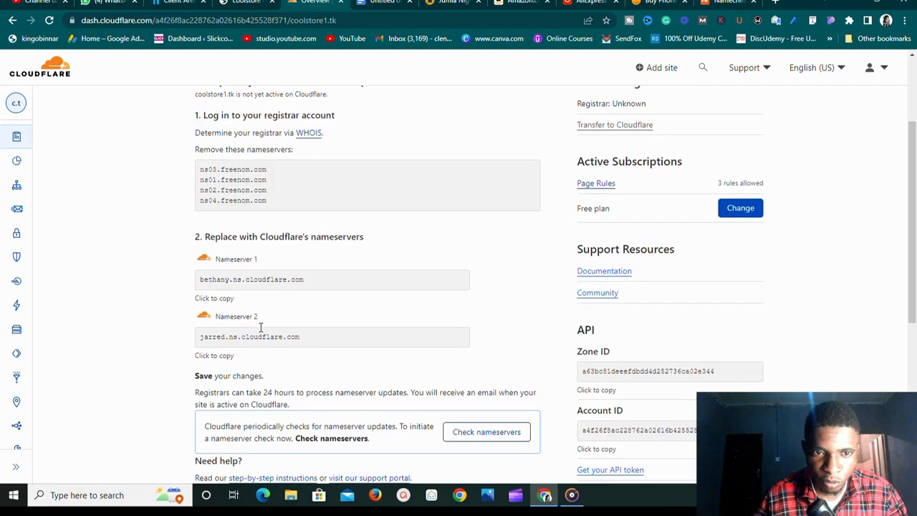
{"action": "scroll", "coordinate": [256, 304], "scroll_direction": "down", "scroll_amount": 2}
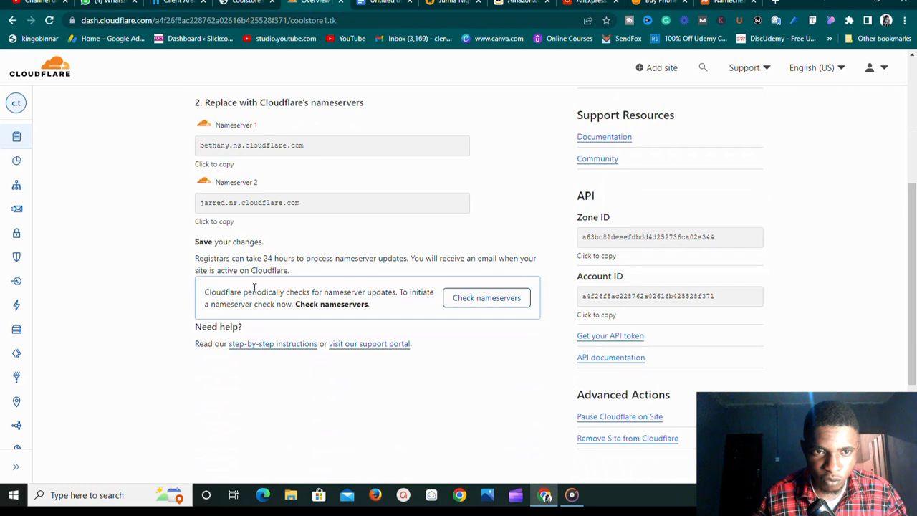
{"action": "left_click", "coordinate": [476, 308]}
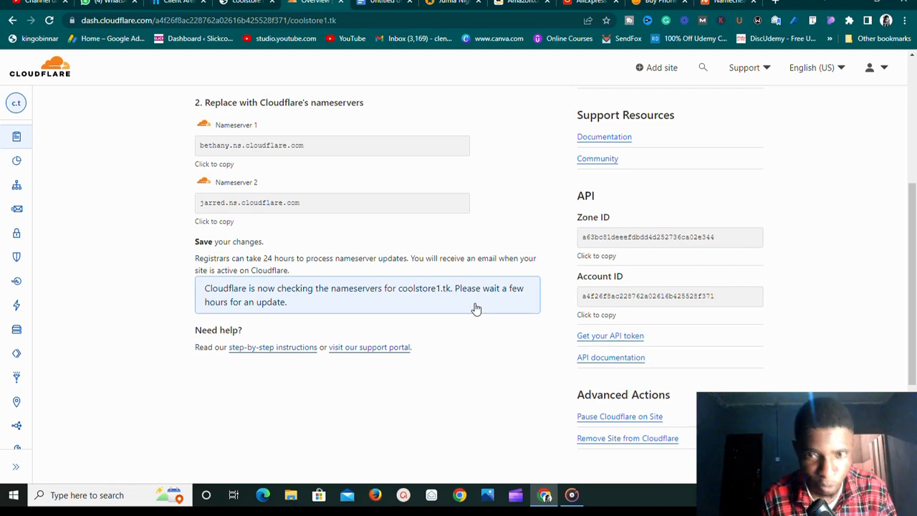
Step: Review the Overview page's instructions for replacing the Freenom nameservers
{"action": "scroll", "coordinate": [358, 342], "scroll_direction": "up", "scroll_amount": 2}
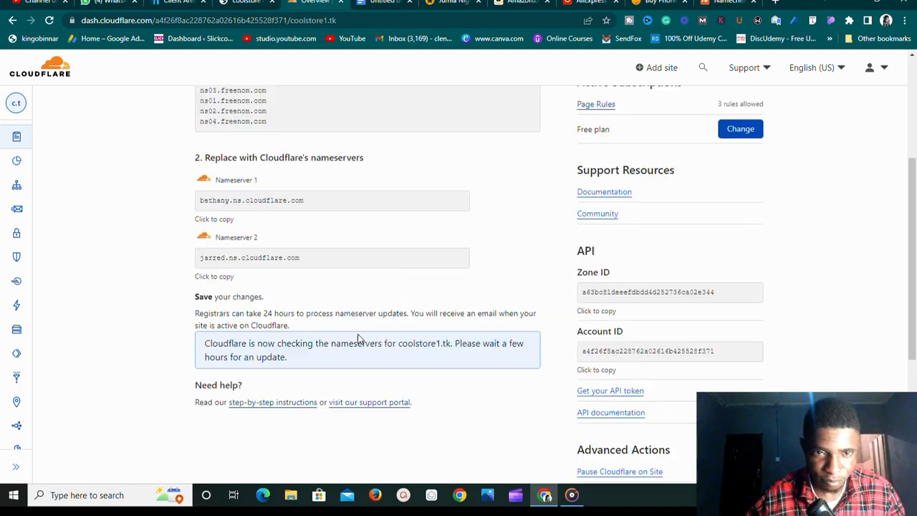
{"action": "scroll", "coordinate": [358, 358], "scroll_direction": "down", "scroll_amount": 1}
{"action": "scroll", "coordinate": [360, 373], "scroll_direction": "up", "scroll_amount": 1}
{"action": "scroll", "coordinate": [361, 373], "scroll_direction": "up", "scroll_amount": 2}
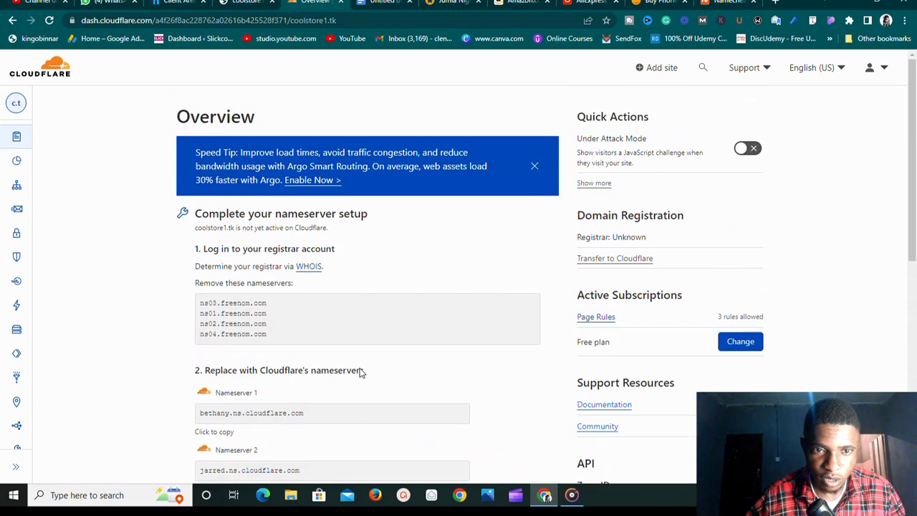
{"action": "scroll", "coordinate": [360, 373], "scroll_direction": "down", "scroll_amount": 4}
{"action": "scroll", "coordinate": [360, 372], "scroll_direction": "up", "scroll_amount": 2}
{"action": "scroll", "coordinate": [361, 364], "scroll_direction": "up", "scroll_amount": 2}
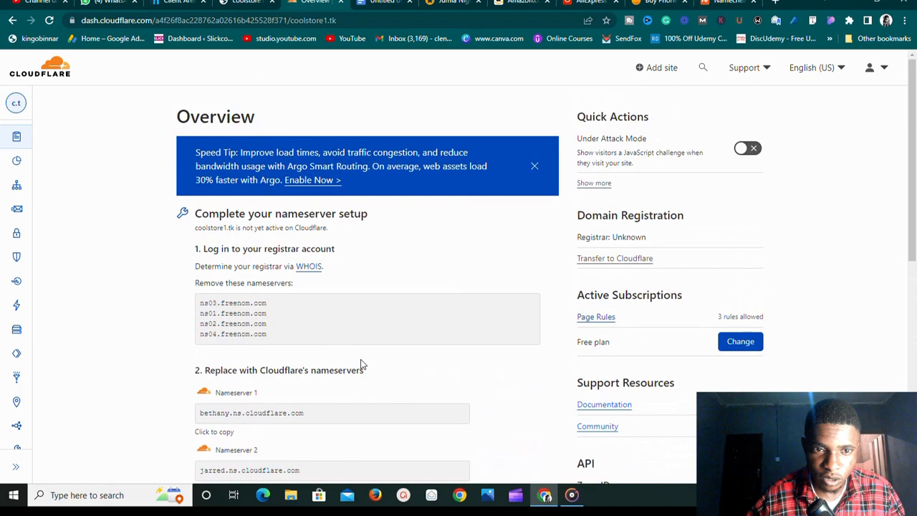
{"action": "scroll", "coordinate": [362, 364], "scroll_direction": "down", "scroll_amount": 4}
{"action": "scroll", "coordinate": [401, 323], "scroll_direction": "up", "scroll_amount": 4}
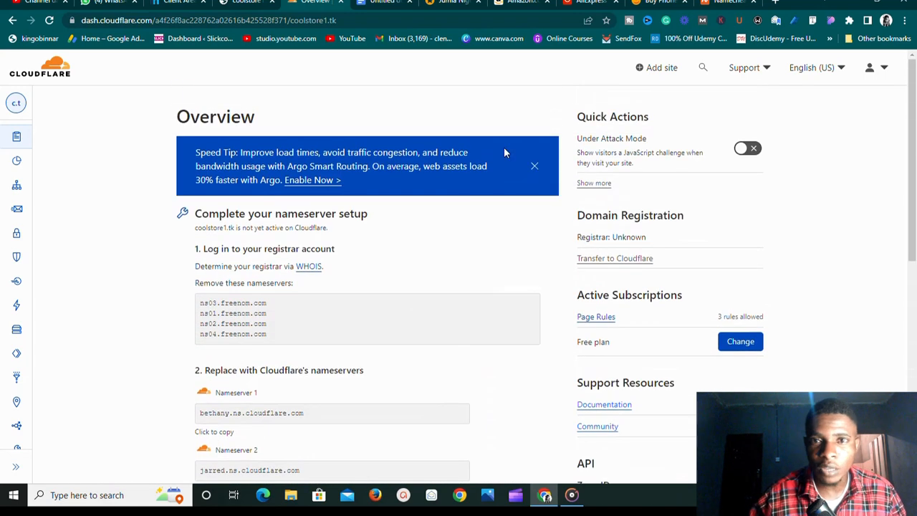
{"action": "left_click", "coordinate": [775, 3]}
Step: Run a dnschecker.org NS lookup for coolstore1.tk, showing ns01–ns04.freenom.com still resolving
{"action": "type", "text": "d"}
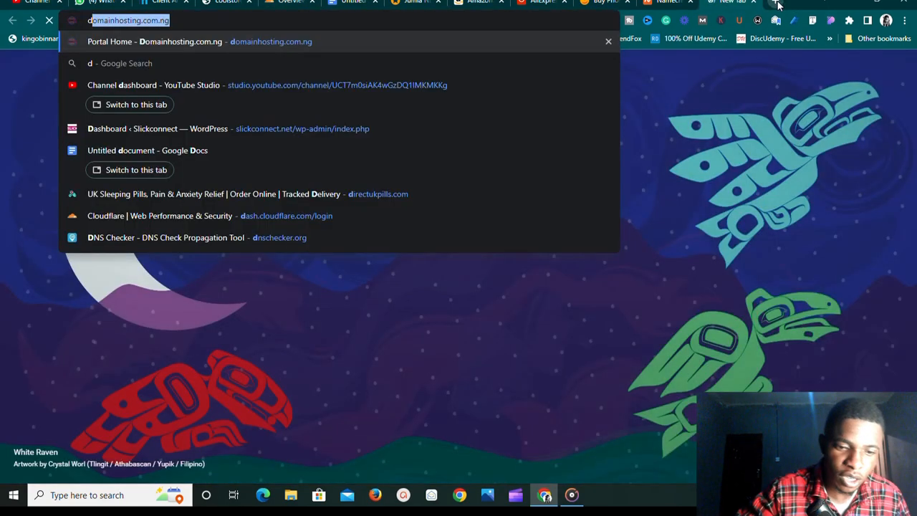
{"action": "type", "text": "nschecker.org"}
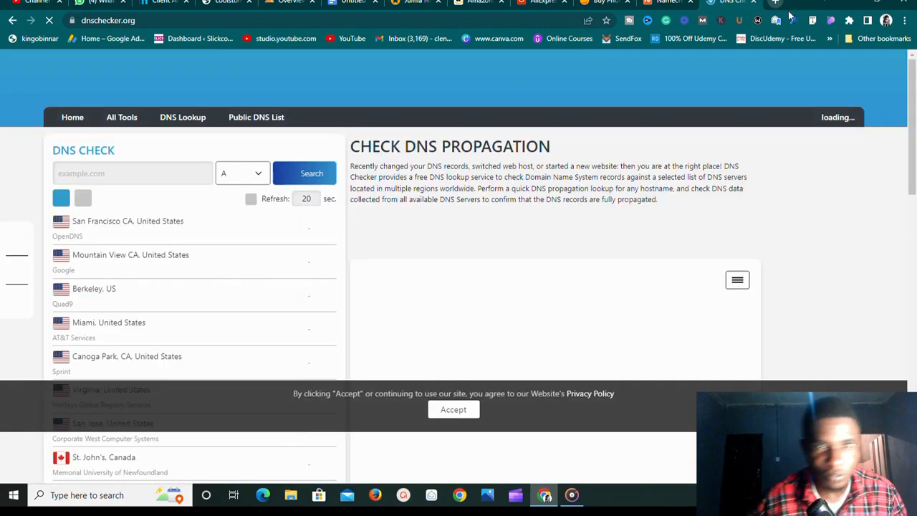
{"action": "left_click", "coordinate": [154, 172]}
{"action": "left_click", "coordinate": [152, 202]}
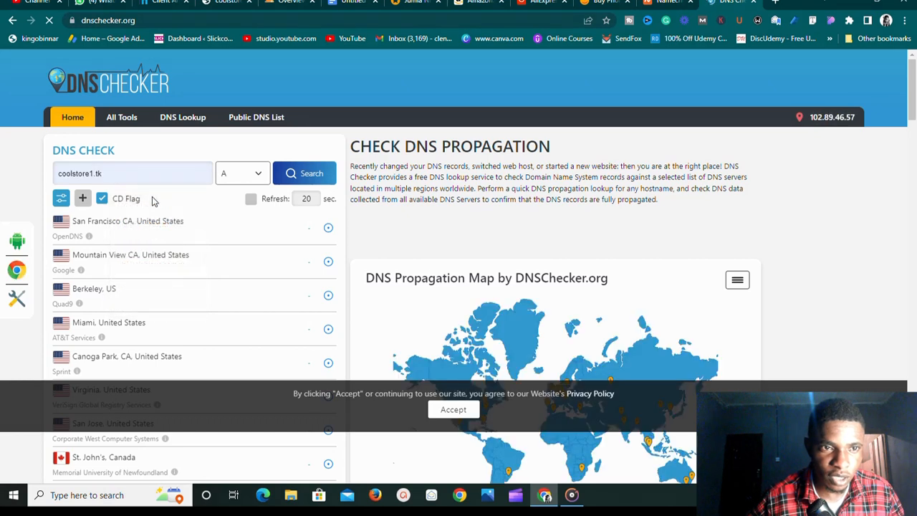
{"action": "left_click", "coordinate": [250, 174]}
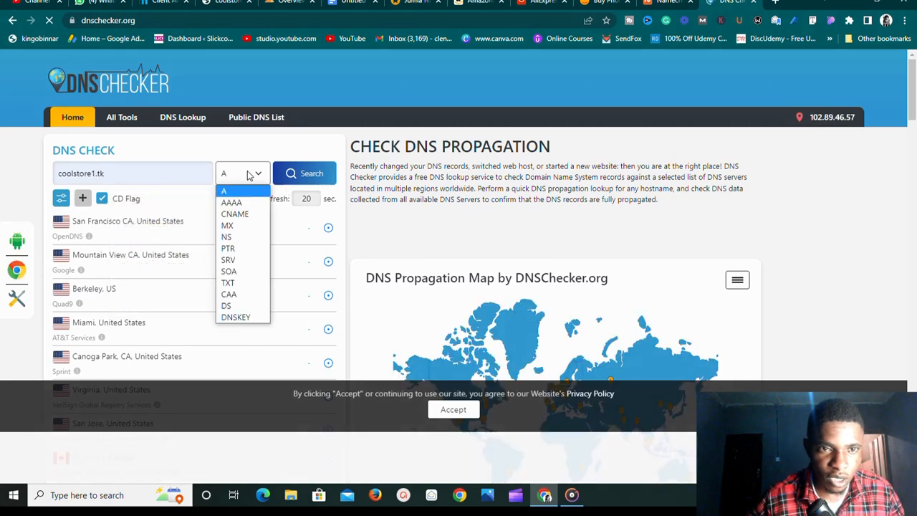
{"action": "left_click", "coordinate": [233, 240]}
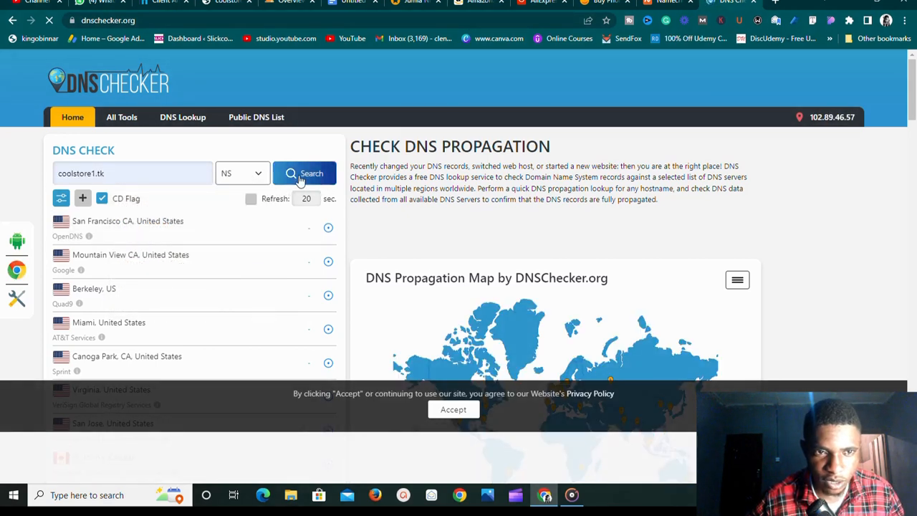
{"action": "left_click", "coordinate": [300, 176]}
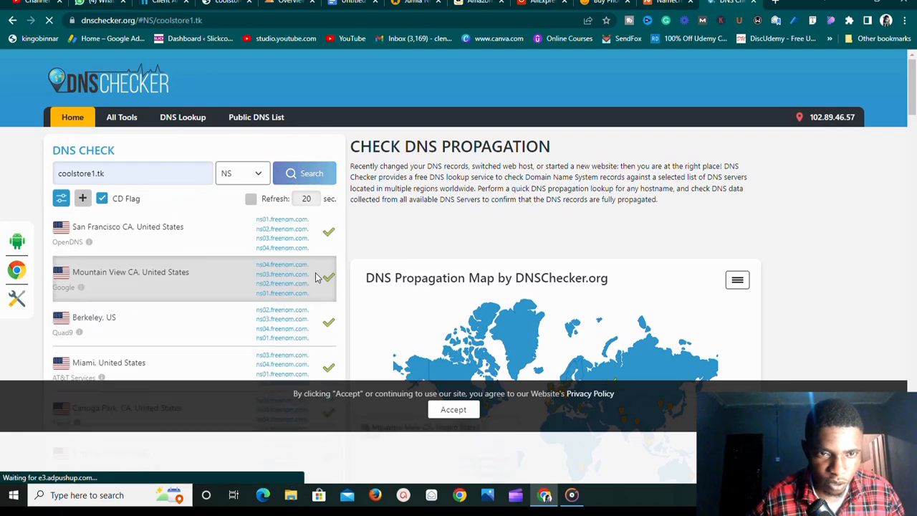
{"action": "scroll", "coordinate": [276, 222], "scroll_direction": "down", "scroll_amount": 2}
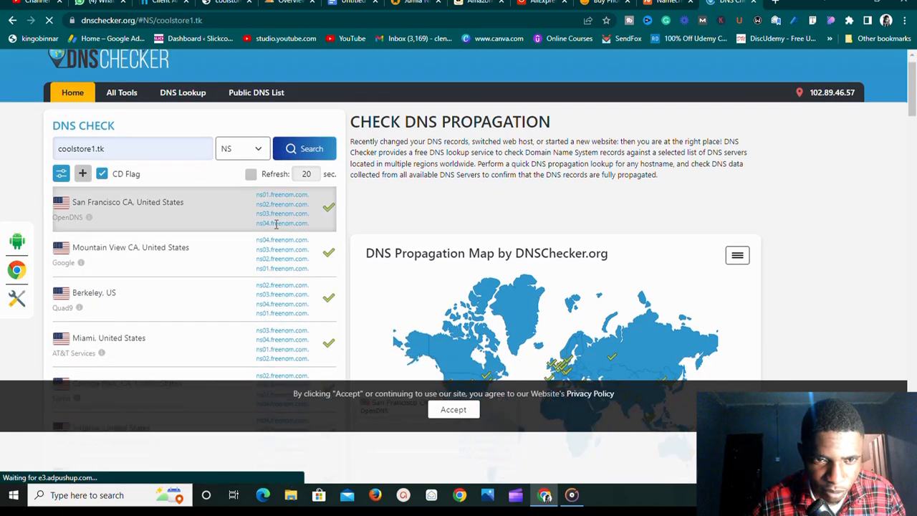
{"action": "scroll", "coordinate": [277, 223], "scroll_direction": "down", "scroll_amount": 8}
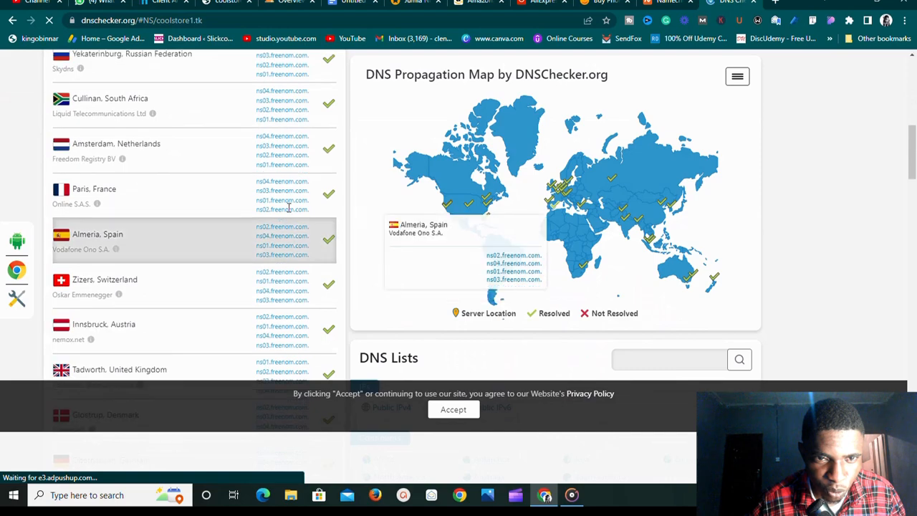
{"action": "scroll", "coordinate": [289, 207], "scroll_direction": "down", "scroll_amount": 10}
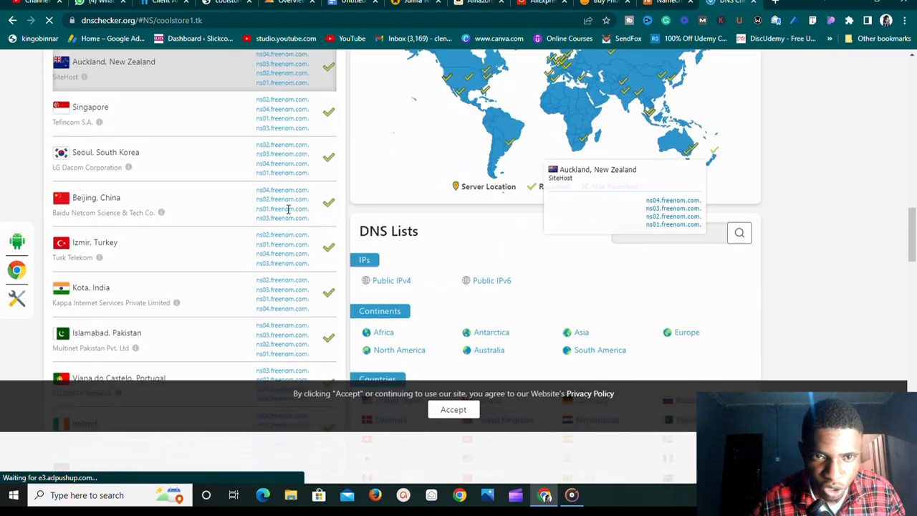
{"action": "scroll", "coordinate": [289, 207], "scroll_direction": "up", "scroll_amount": 10}
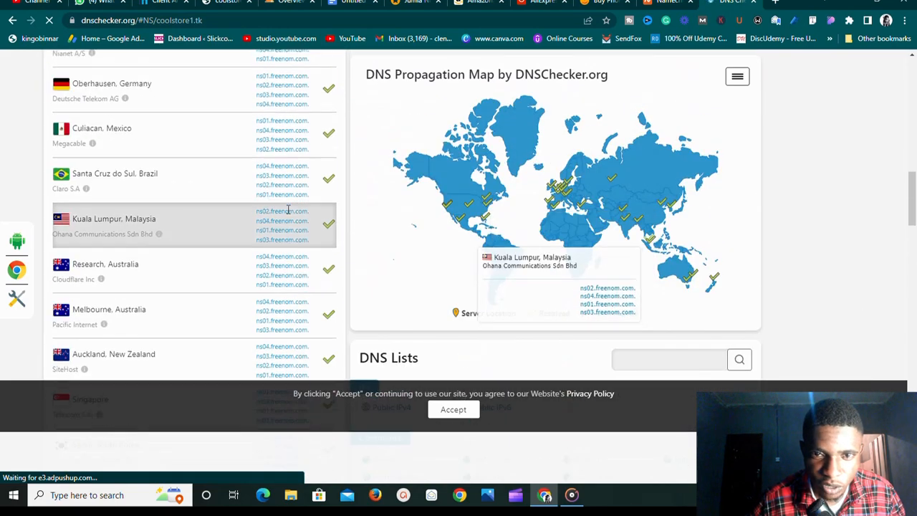
{"action": "scroll", "coordinate": [287, 209], "scroll_direction": "up", "scroll_amount": 10}
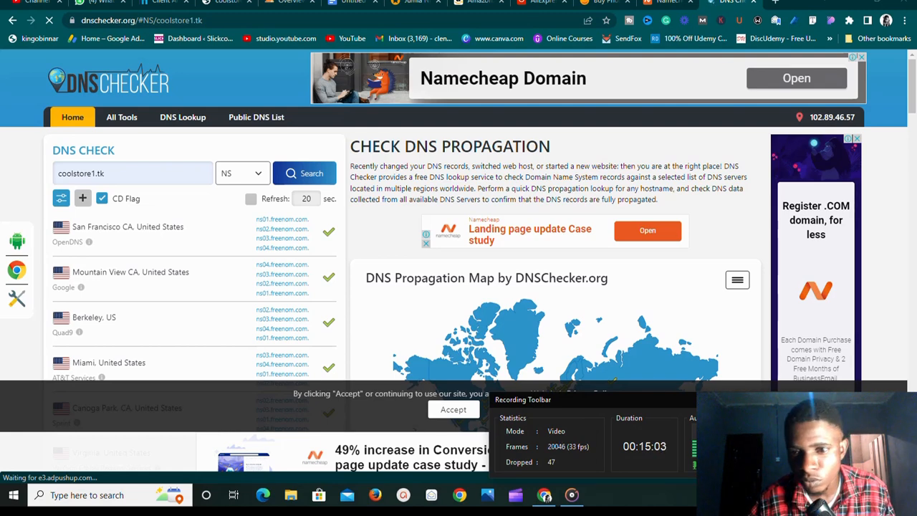
Step: Return to the coolstore1.tk Cloudflare Overview showing 'Great news! Cloudflare is now protecting your site'
{"action": "left_click", "coordinate": [290, 2]}
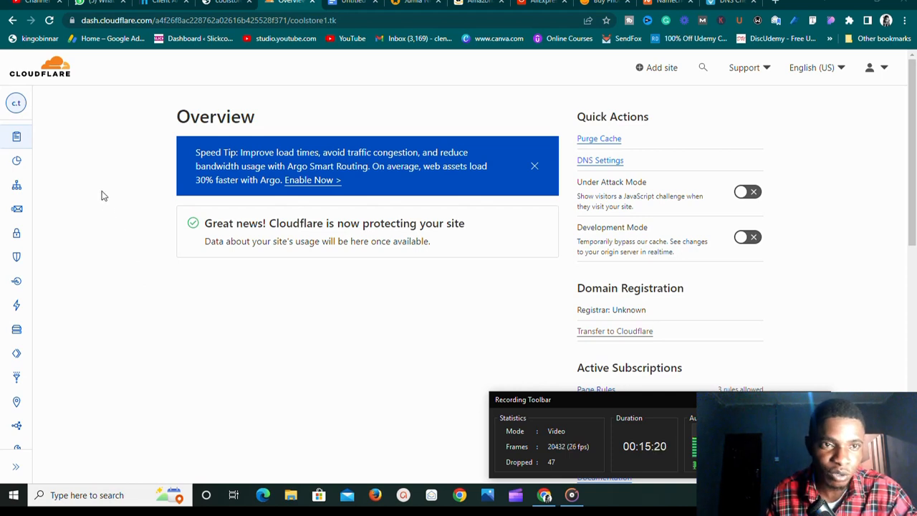
{"action": "left_click", "coordinate": [229, 3]}
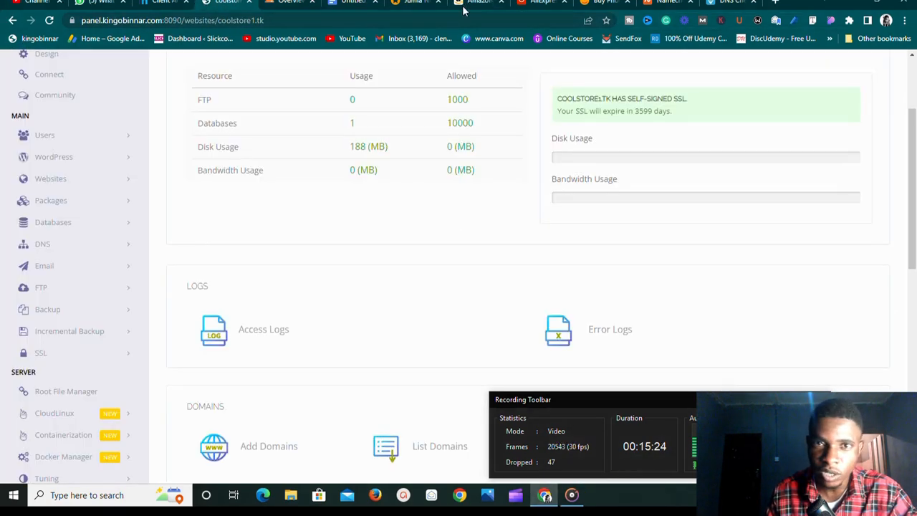
{"action": "left_click", "coordinate": [175, 8]}
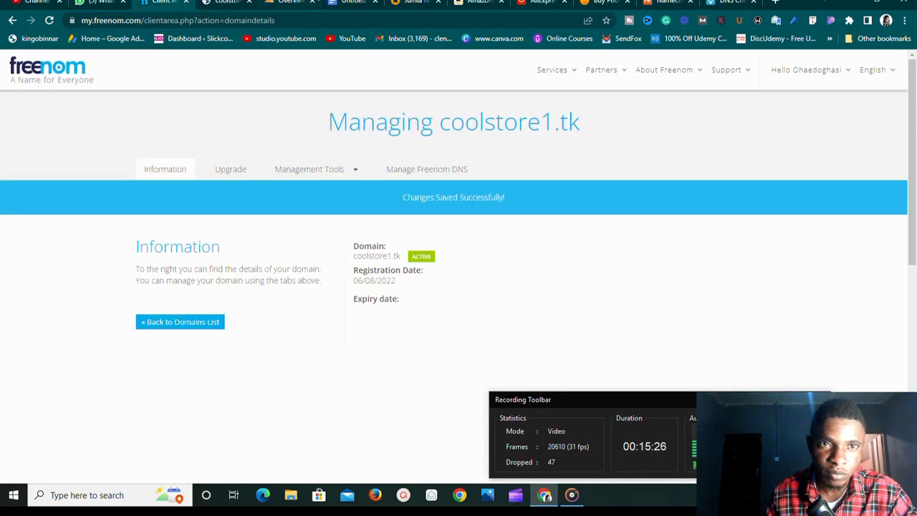
{"action": "left_click", "coordinate": [288, 3]}
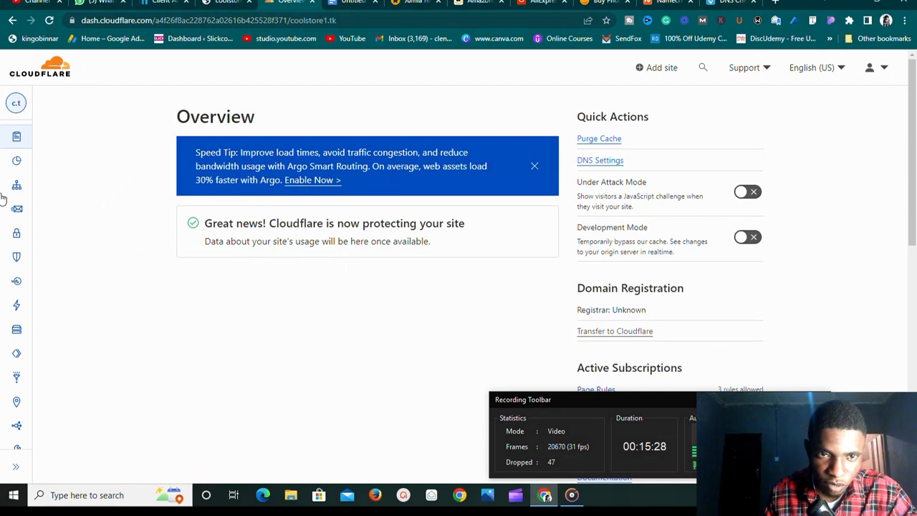
{"action": "mouse_move", "coordinate": [41, 125]}
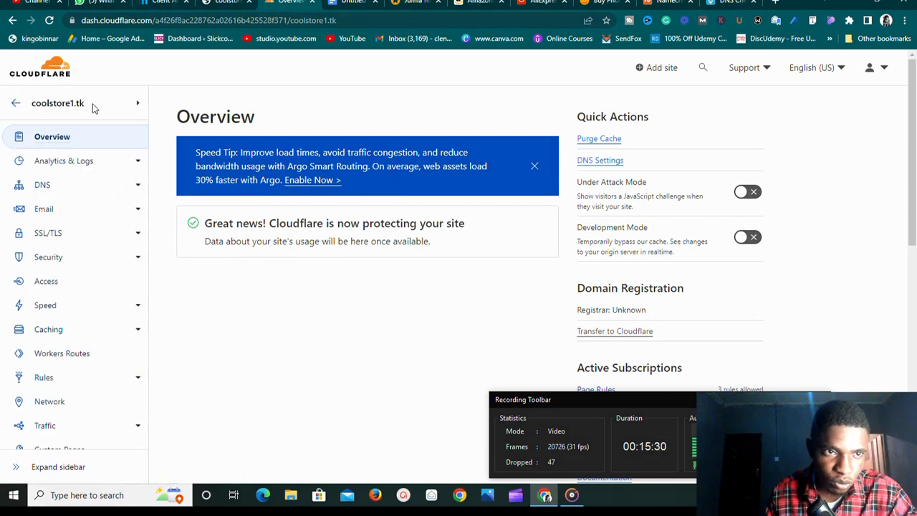
{"action": "right_click", "coordinate": [75, 106]}
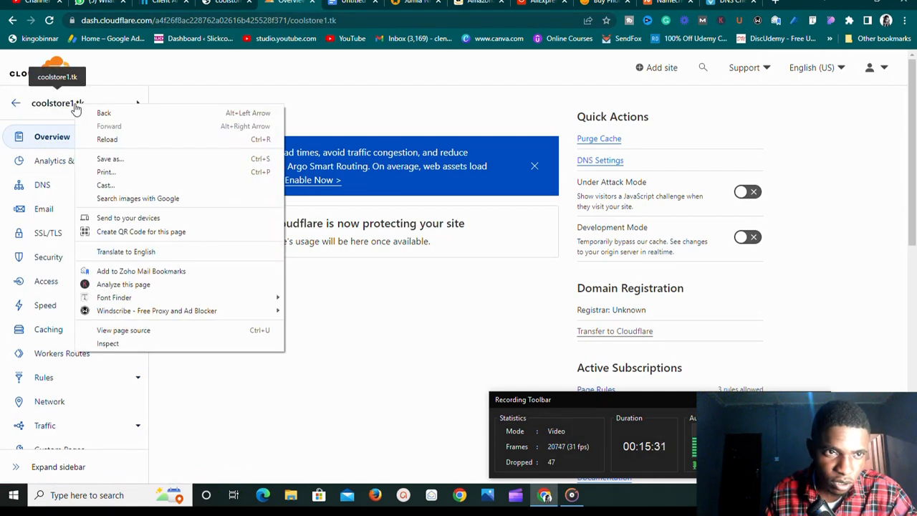
{"action": "left_click", "coordinate": [346, 125]}
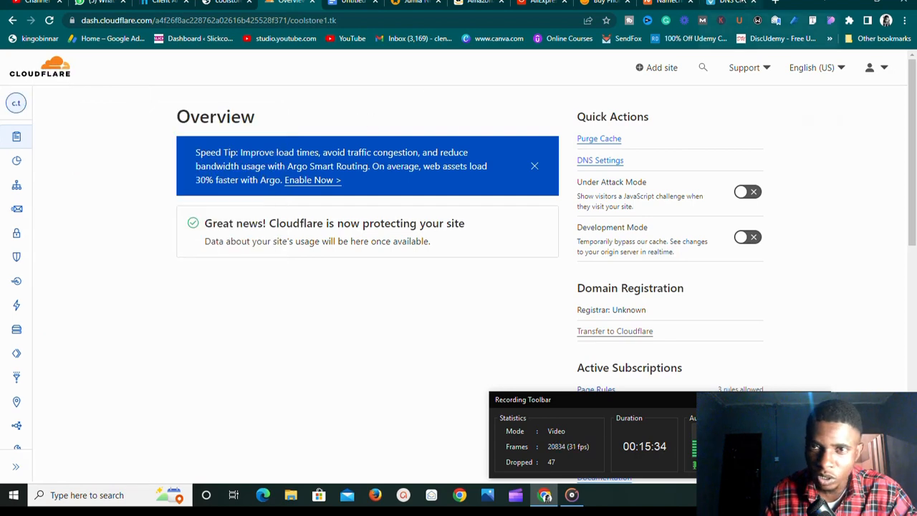
Step: Copy the domain coolstore1.tk from the DNS Checker search field
{"action": "left_click", "coordinate": [731, 2]}
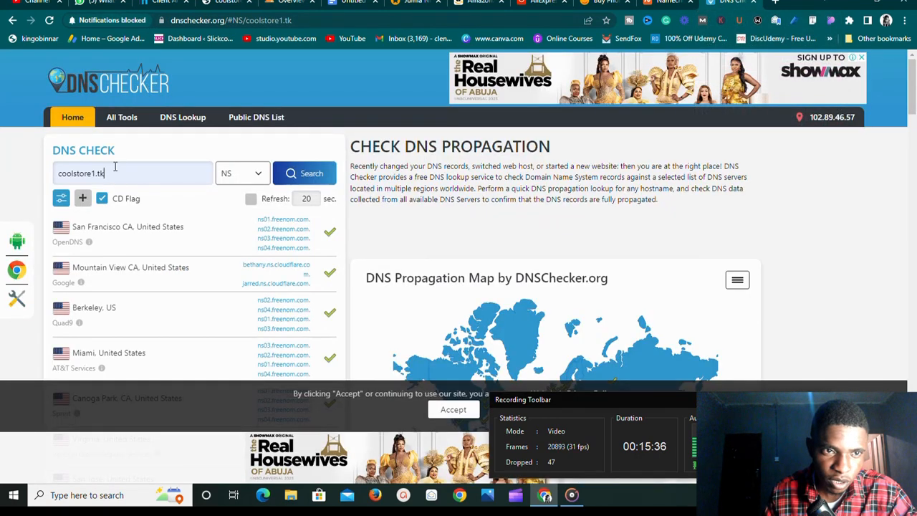
{"action": "triple_click", "coordinate": [112, 172]}
{"action": "right_click", "coordinate": [85, 174]}
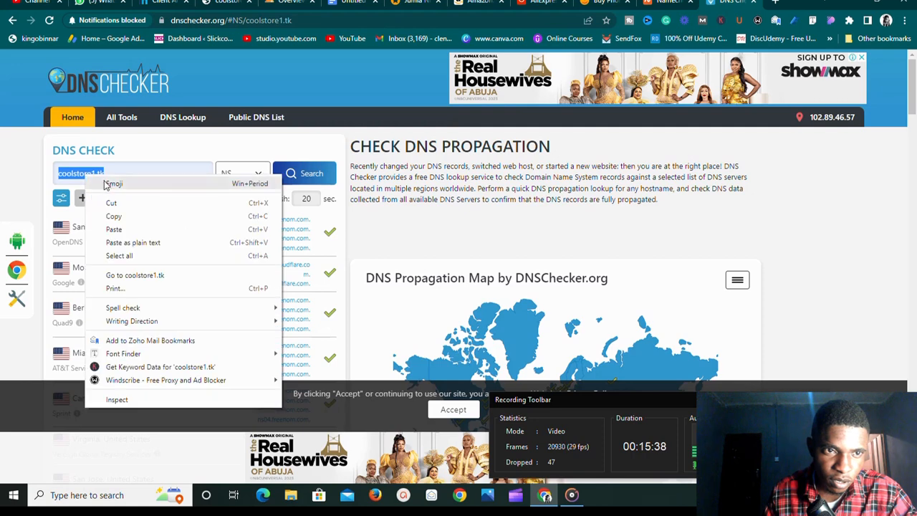
{"action": "left_click", "coordinate": [118, 221]}
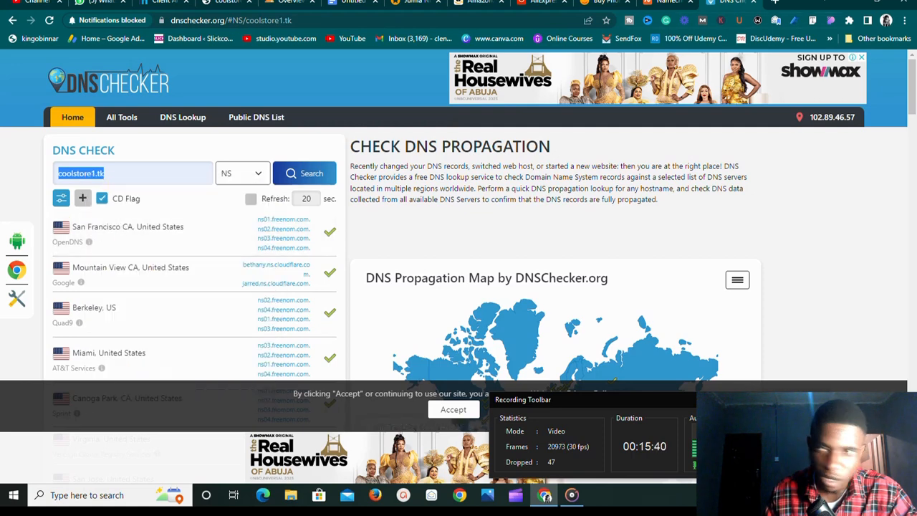
Step: Load coolstore1.tk in a new browser tab, which shows the CyberPanel Installed page
{"action": "left_click", "coordinate": [774, 2]}
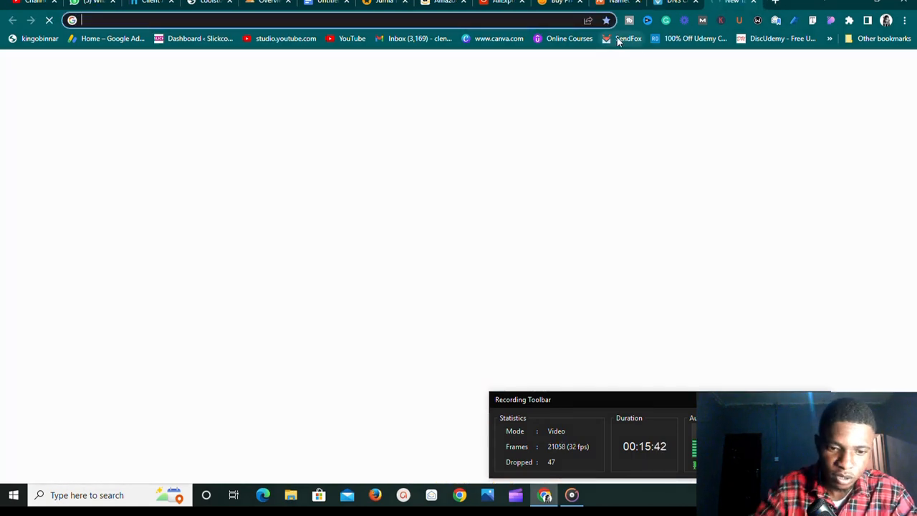
{"action": "key", "text": "ctrl+v"}
{"action": "key", "text": "Return"}
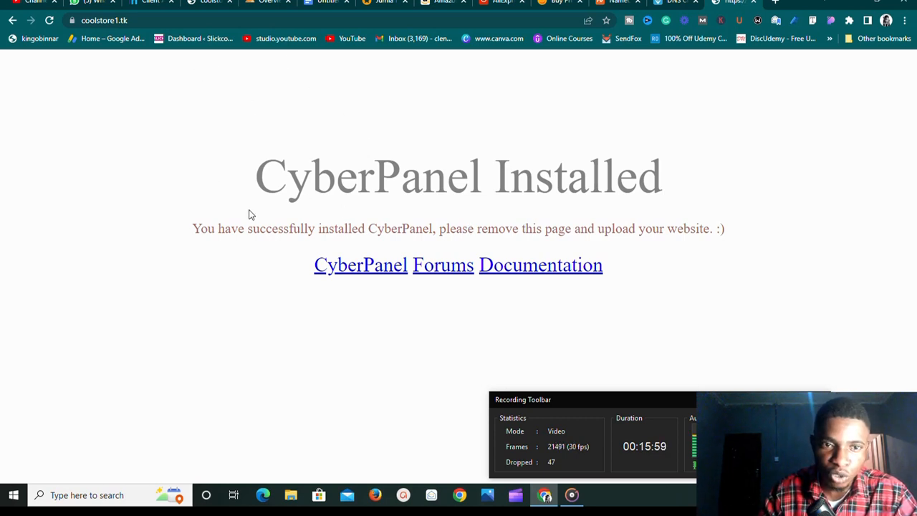
Step: Scroll the CyberPanel coolstore1.tk website page down to the WP + LSCache application installer
{"action": "left_click", "coordinate": [215, 4]}
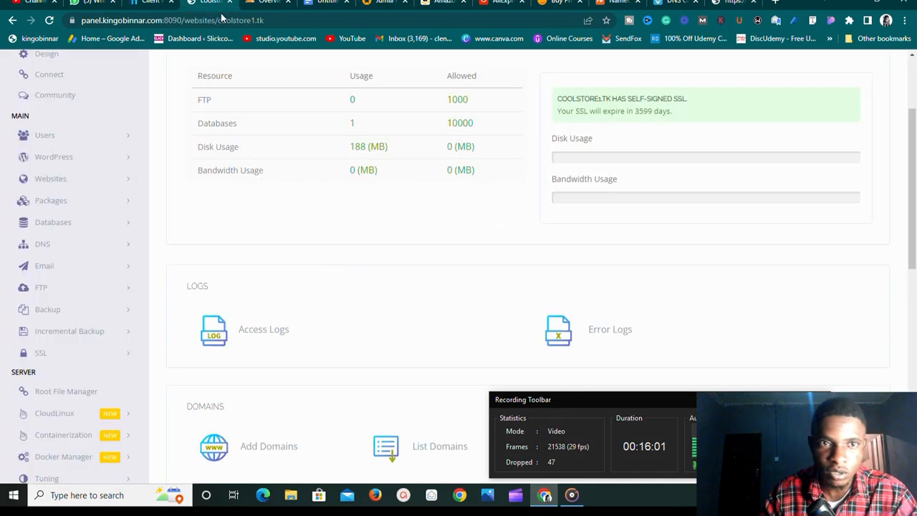
{"action": "scroll", "coordinate": [434, 245], "scroll_direction": "down", "scroll_amount": 2}
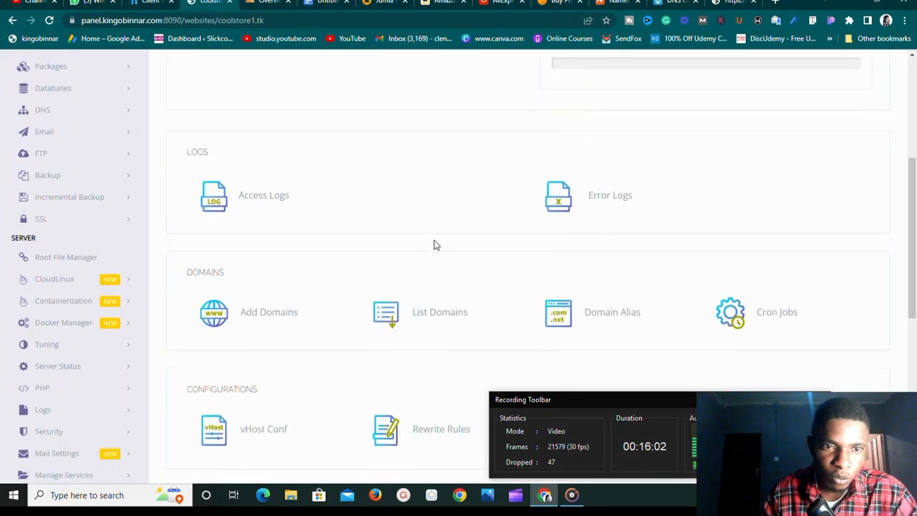
{"action": "scroll", "coordinate": [434, 245], "scroll_direction": "down", "scroll_amount": 2}
{"action": "scroll", "coordinate": [434, 245], "scroll_direction": "up", "scroll_amount": 4}
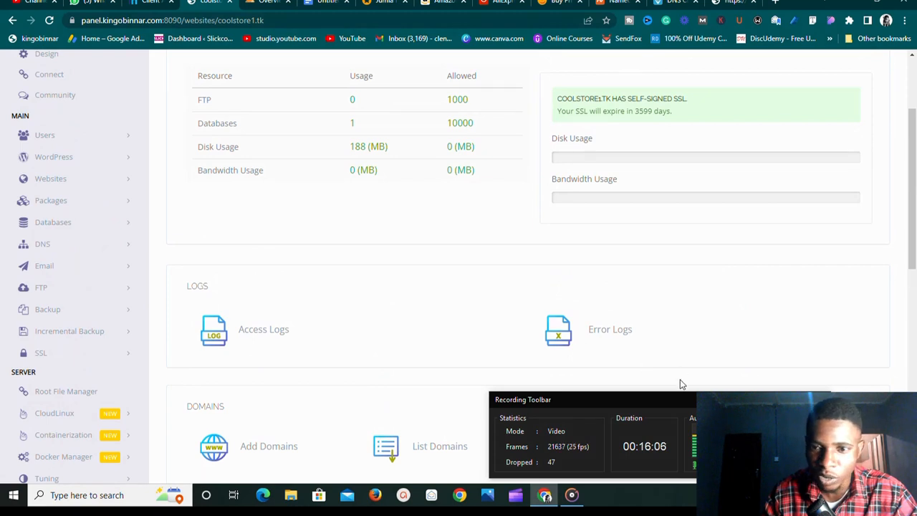
{"action": "left_click", "coordinate": [679, 401]}
{"action": "left_click_drag", "start_coordinate": [716, 499], "coordinate": [745, 489]}
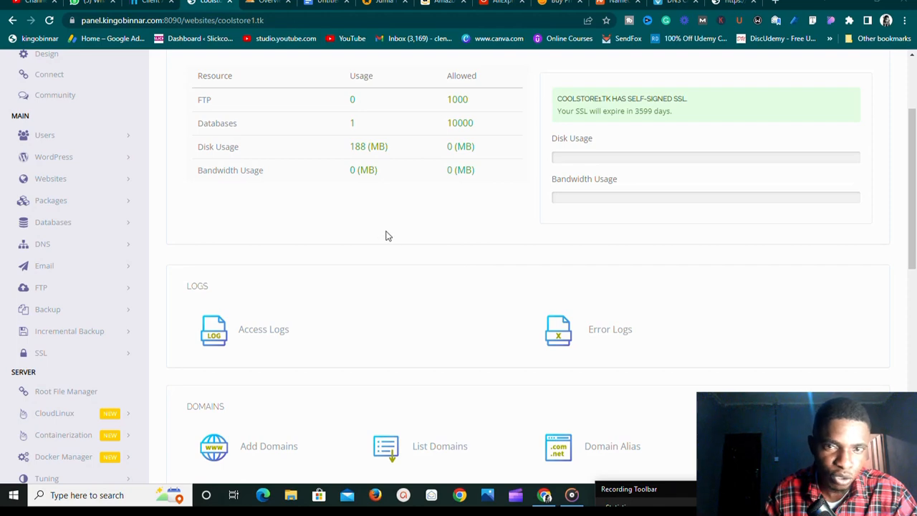
{"action": "scroll", "coordinate": [385, 236], "scroll_direction": "down", "scroll_amount": 5}
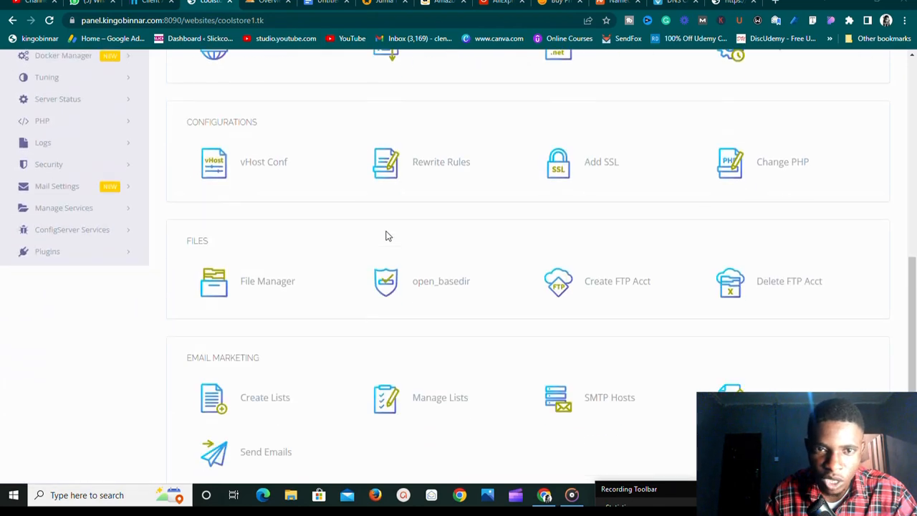
{"action": "scroll", "coordinate": [392, 223], "scroll_direction": "down", "scroll_amount": 2}
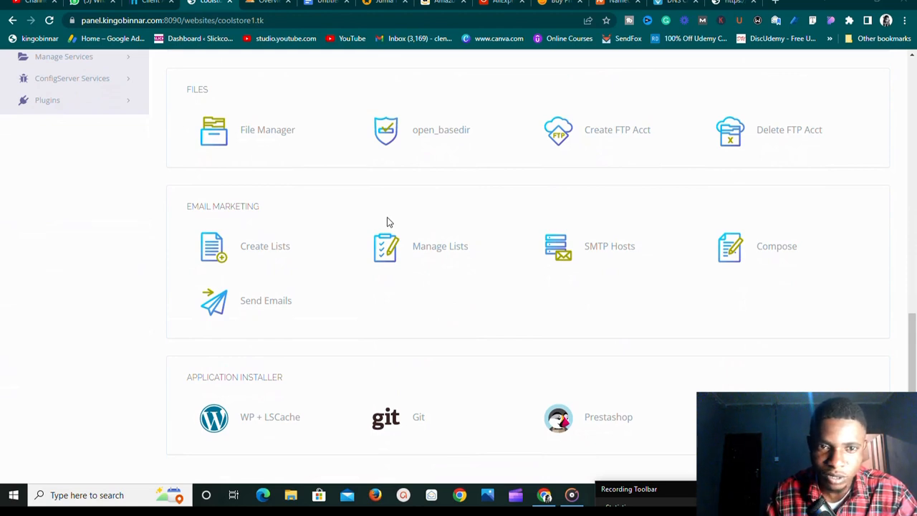
Step: Open the WP + LSCache installer and paste 'coolstore' as the blog title
{"action": "left_click", "coordinate": [279, 424]}
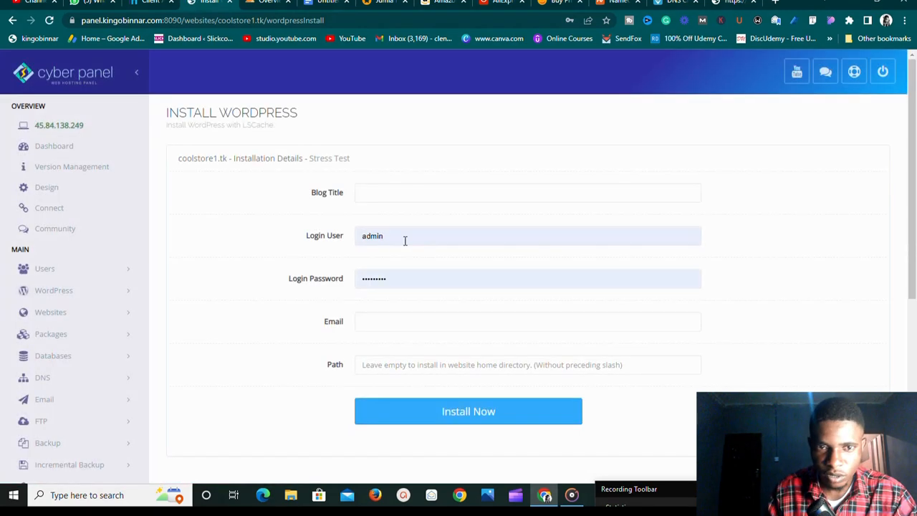
{"action": "left_click", "coordinate": [387, 193]}
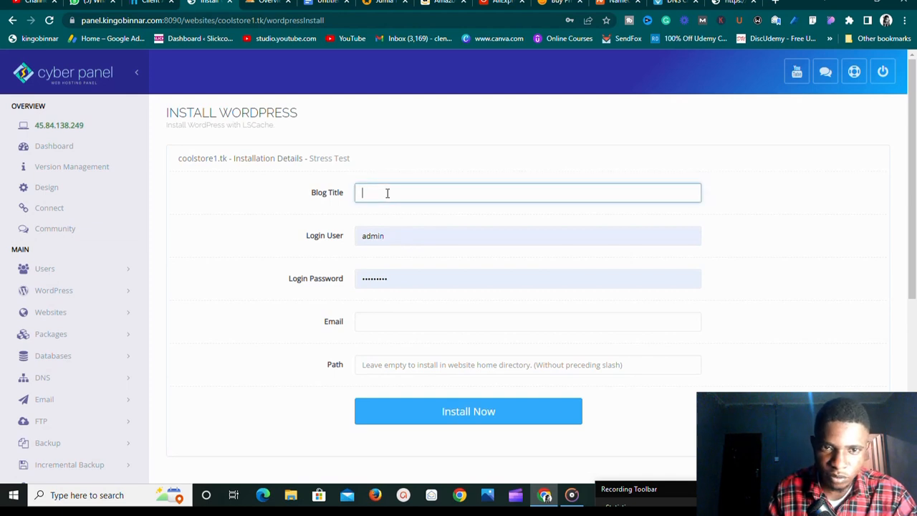
{"action": "right_click", "coordinate": [387, 193]}
{"action": "left_click", "coordinate": [416, 291]}
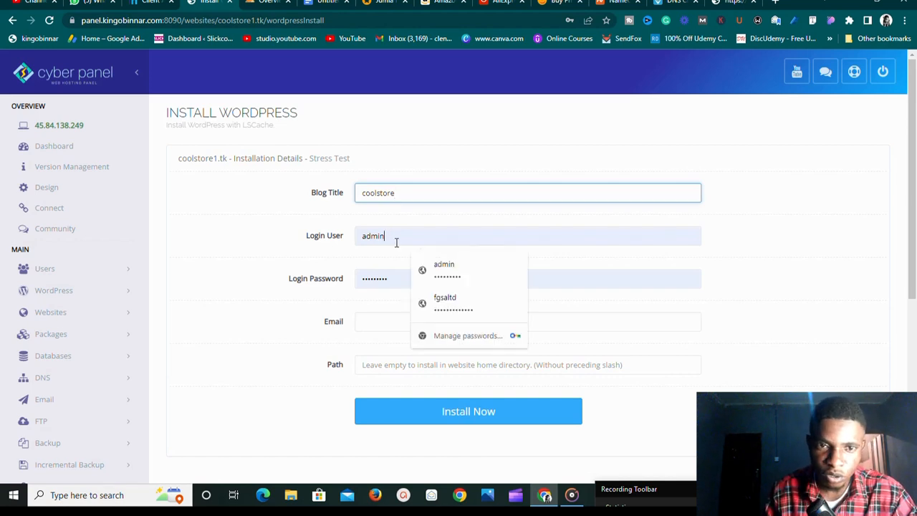
Step: Replace the default admin login user with coolstore1
{"action": "double_click", "coordinate": [396, 242]}
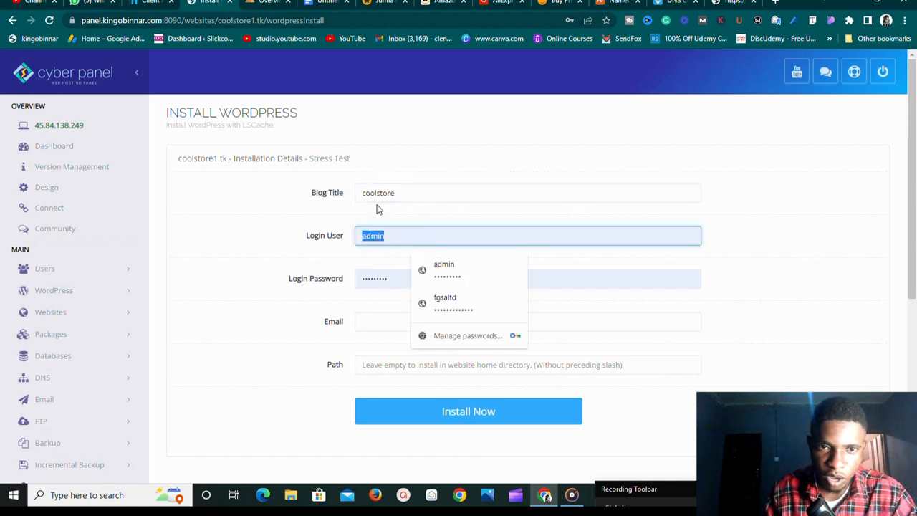
{"action": "right_click", "coordinate": [376, 238]}
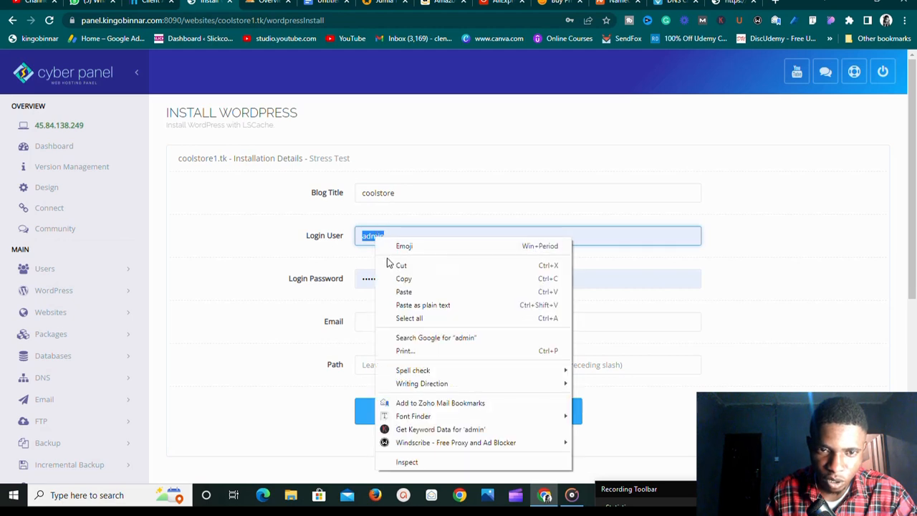
{"action": "left_click", "coordinate": [393, 224]}
{"action": "double_click", "coordinate": [394, 242]}
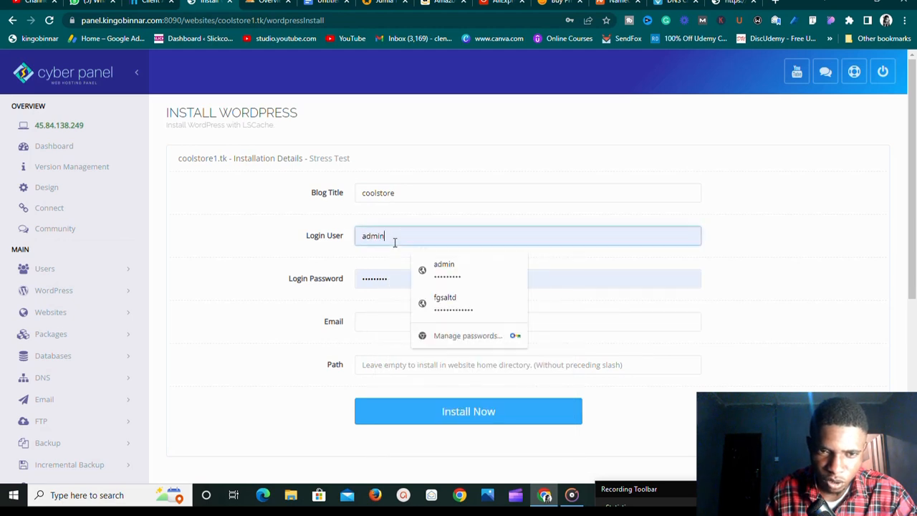
{"action": "left_click", "coordinate": [387, 221]}
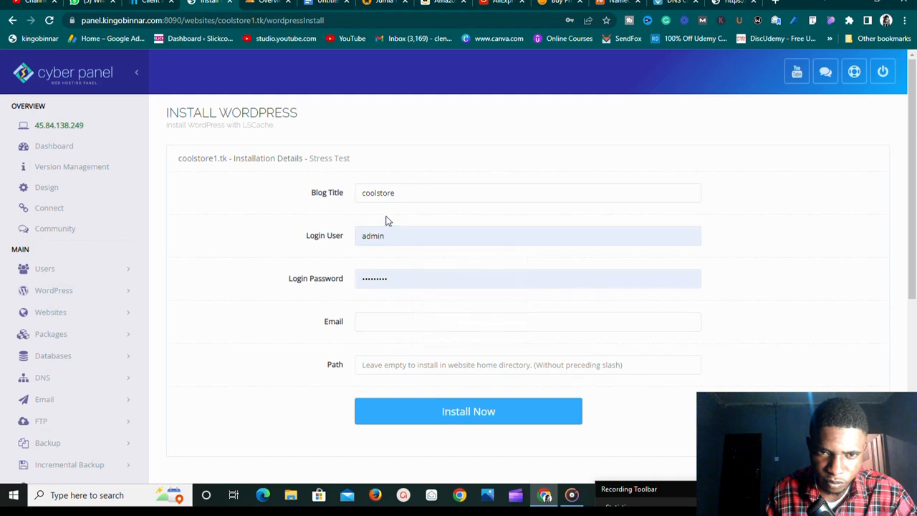
{"action": "left_click", "coordinate": [390, 238]}
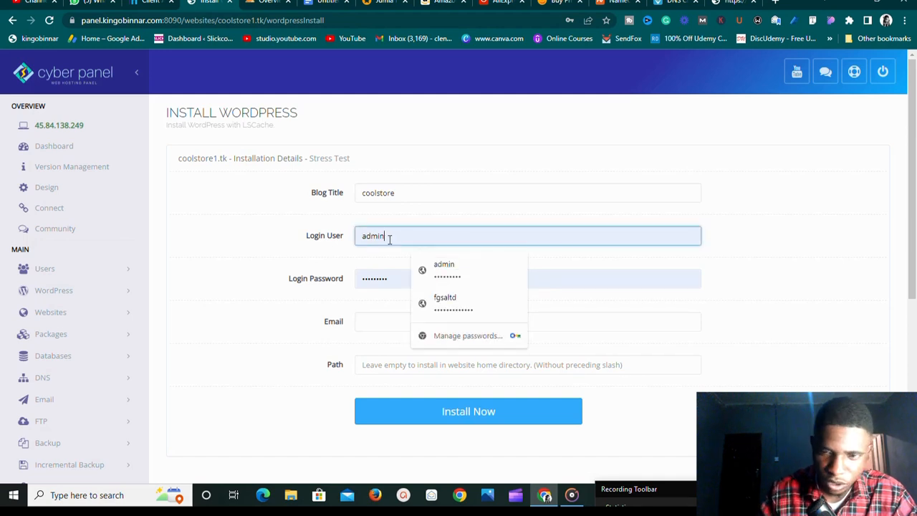
{"action": "key", "text": "BackSpace"}
{"action": "key", "text": "BackSpace"}
{"action": "key", "text": "BackSpace"}
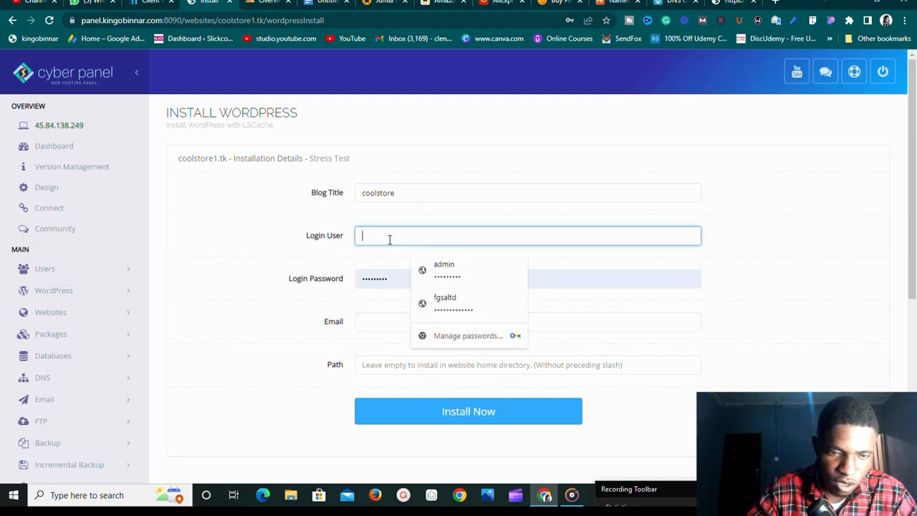
{"action": "right_click", "coordinate": [390, 233]}
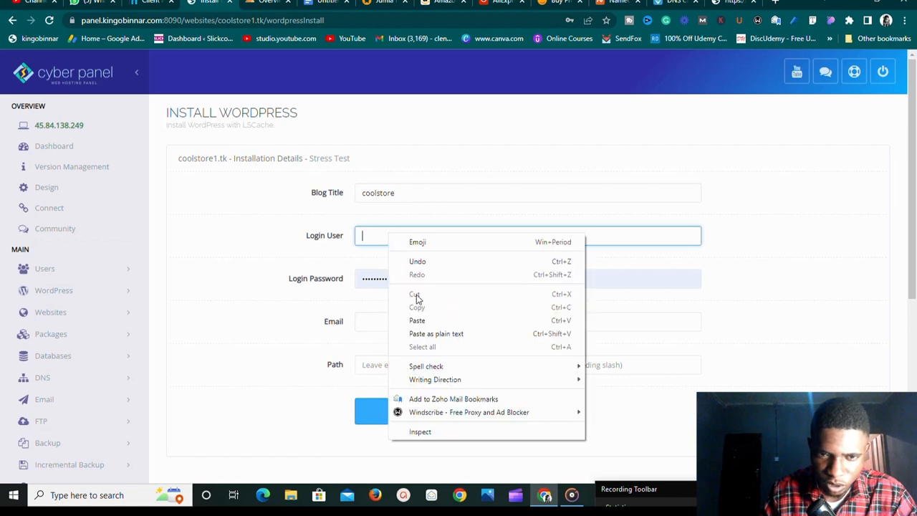
{"action": "left_click", "coordinate": [415, 323]}
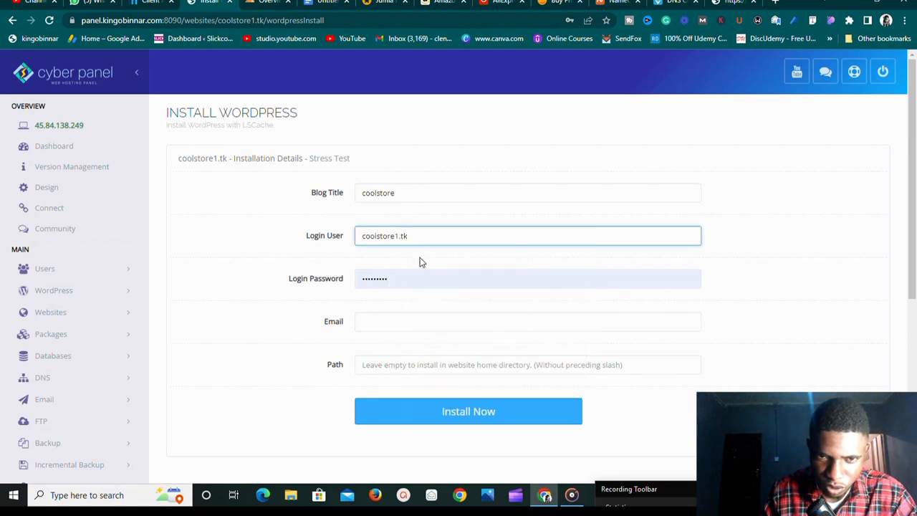
{"action": "key", "text": "BackSpace"}
{"action": "key", "text": "BackSpace"}
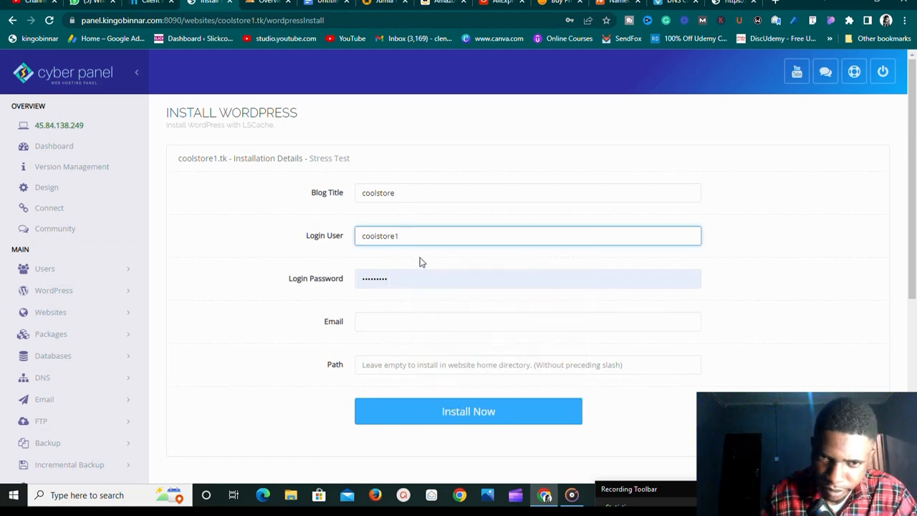
Step: Replace the default login password with a new one pasted from the clipboard
{"action": "left_click", "coordinate": [399, 286]}
{"action": "double_click", "coordinate": [389, 273]}
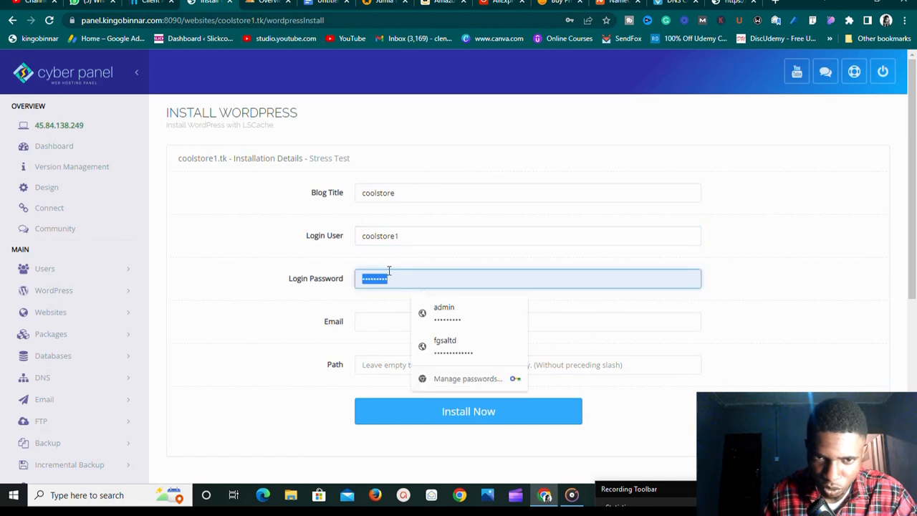
{"action": "left_click", "coordinate": [420, 241]}
{"action": "double_click", "coordinate": [375, 239]}
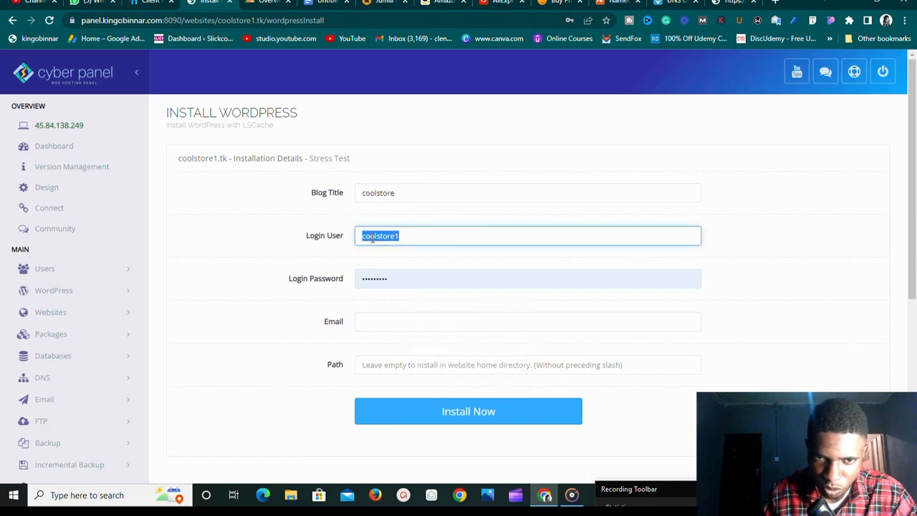
{"action": "right_click", "coordinate": [372, 240]}
{"action": "left_click", "coordinate": [396, 280]}
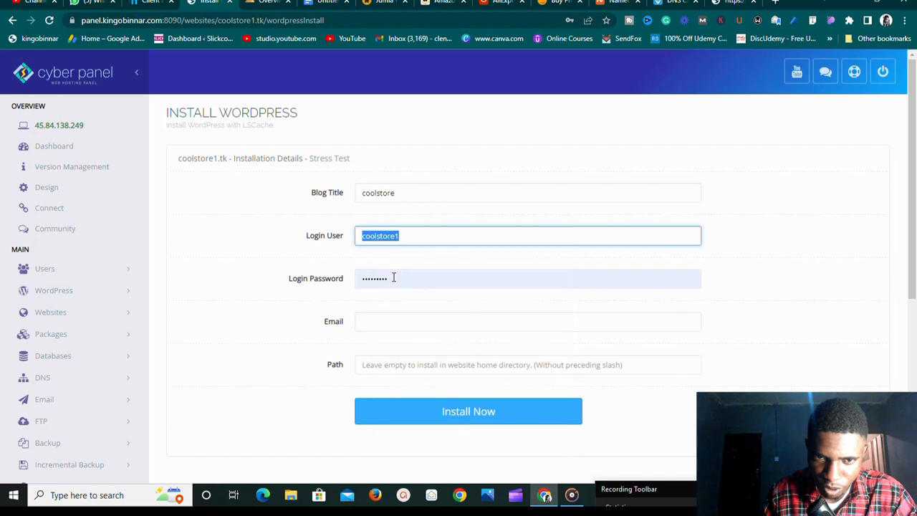
{"action": "left_click", "coordinate": [394, 278]}
{"action": "double_click", "coordinate": [391, 278]}
{"action": "right_click", "coordinate": [400, 272]}
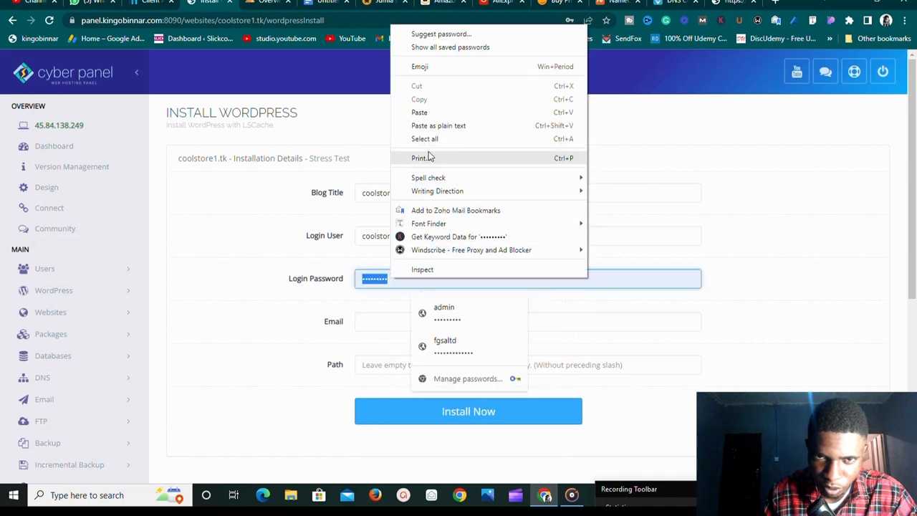
{"action": "left_click", "coordinate": [423, 113]}
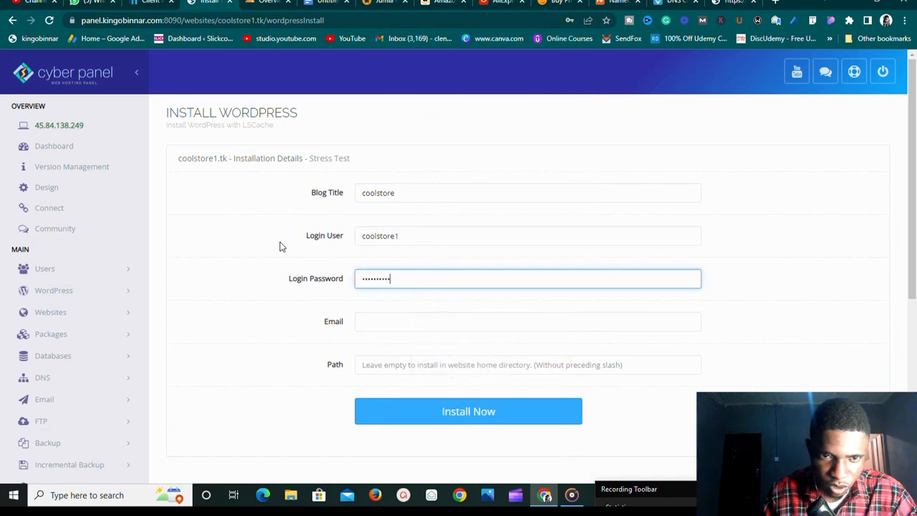
Step: Fill in the email field with a saved address from autofill
{"action": "left_click", "coordinate": [381, 321]}
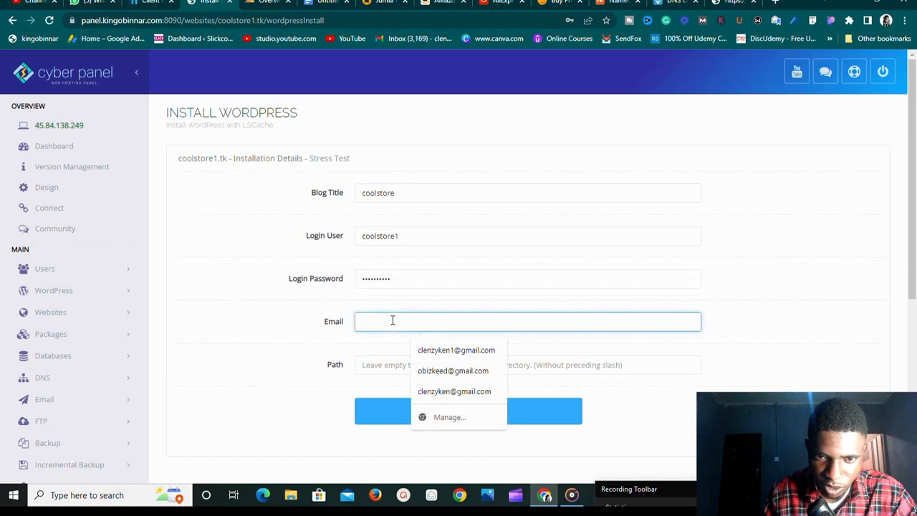
{"action": "left_click", "coordinate": [443, 378]}
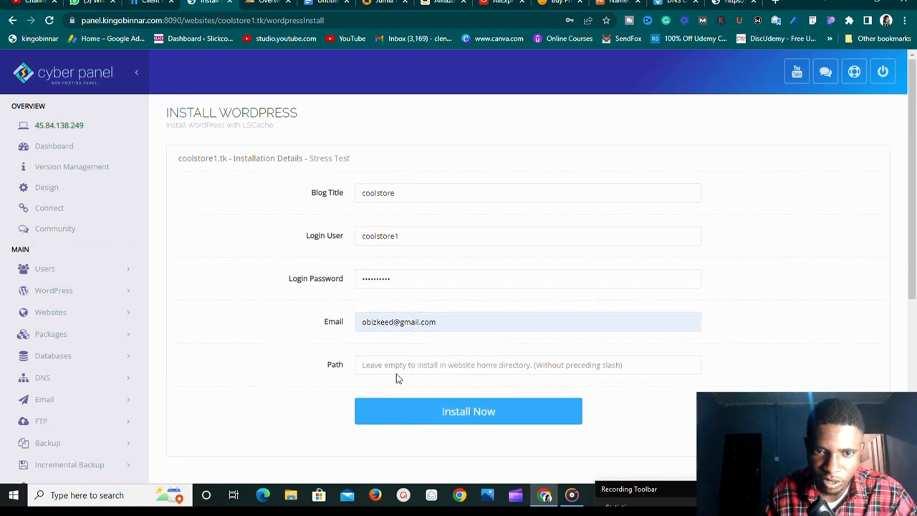
{"action": "scroll", "coordinate": [329, 208], "scroll_direction": "down", "scroll_amount": 2}
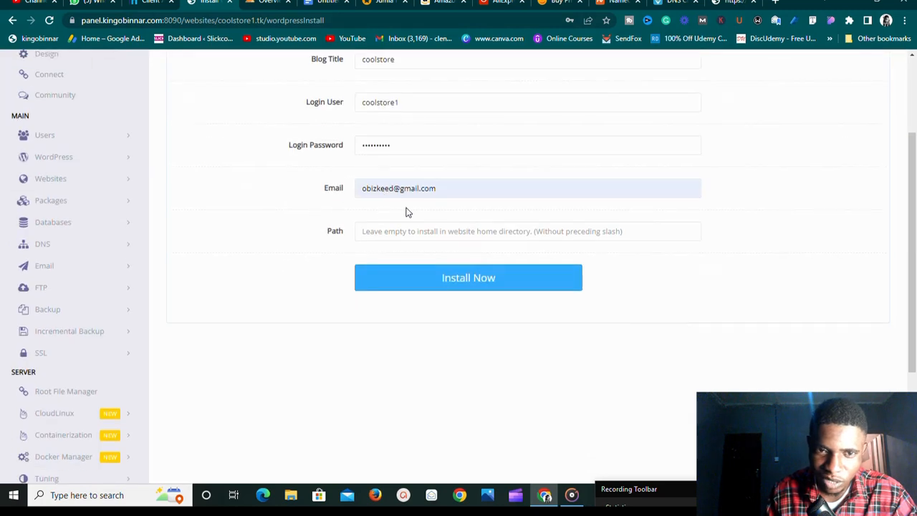
{"action": "scroll", "coordinate": [408, 210], "scroll_direction": "up", "scroll_amount": 2}
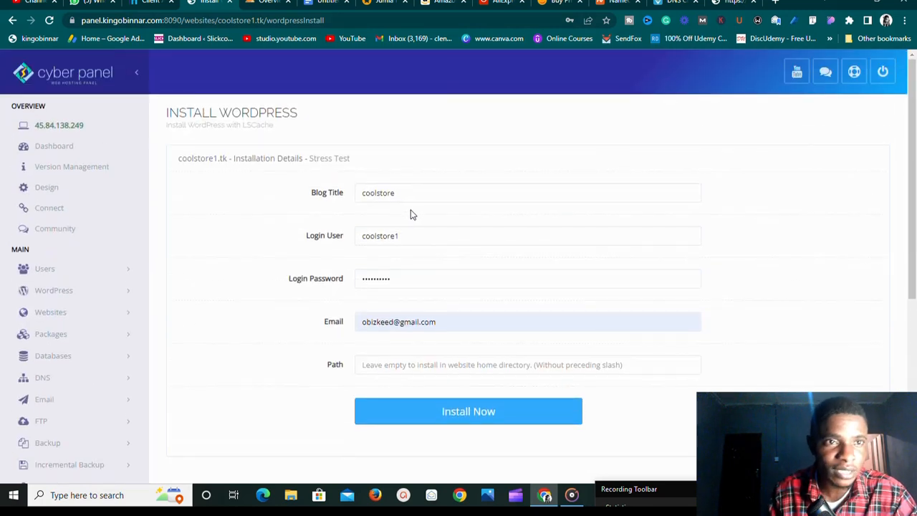
{"action": "scroll", "coordinate": [410, 216], "scroll_direction": "down", "scroll_amount": 2}
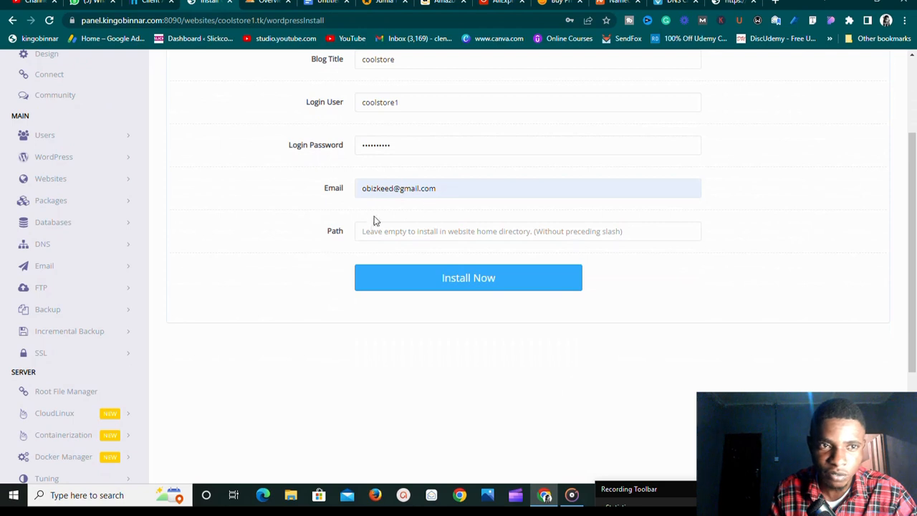
Step: Install WordPress on coolstore1.tk until it reports Successfully Installed, then switch to the site's tab
{"action": "left_click", "coordinate": [447, 280]}
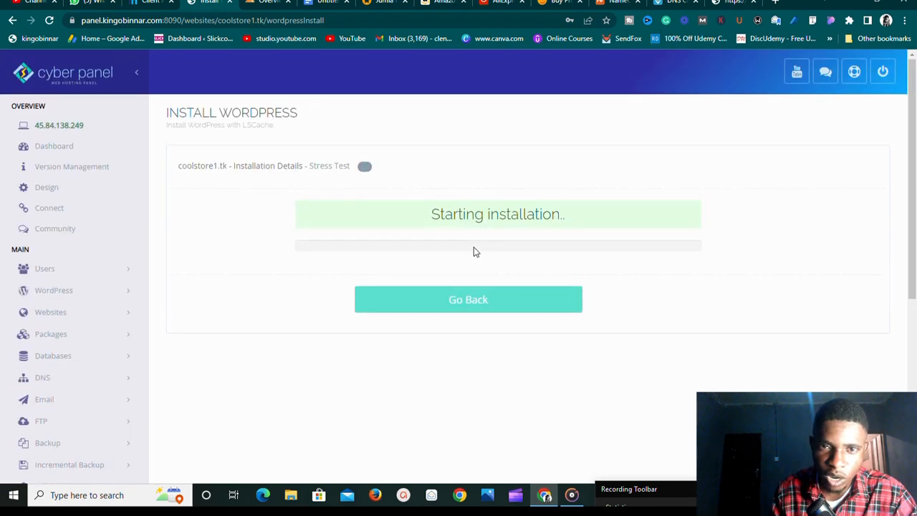
{"action": "scroll", "coordinate": [474, 247], "scroll_direction": "down", "scroll_amount": 2}
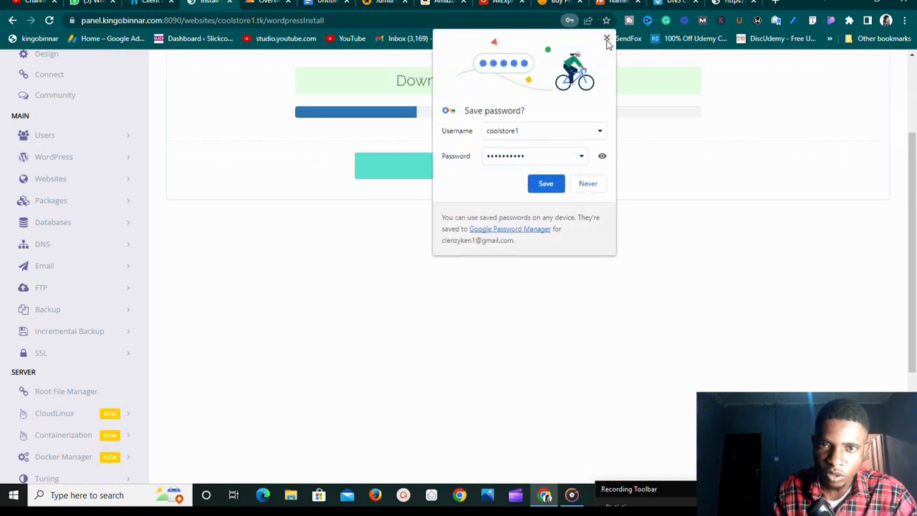
{"action": "left_click", "coordinate": [607, 40]}
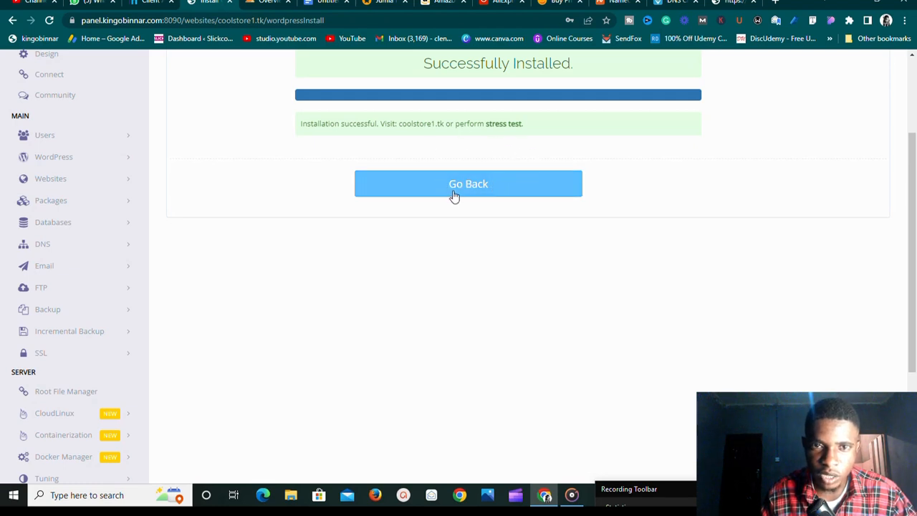
{"action": "left_click", "coordinate": [722, 3]}
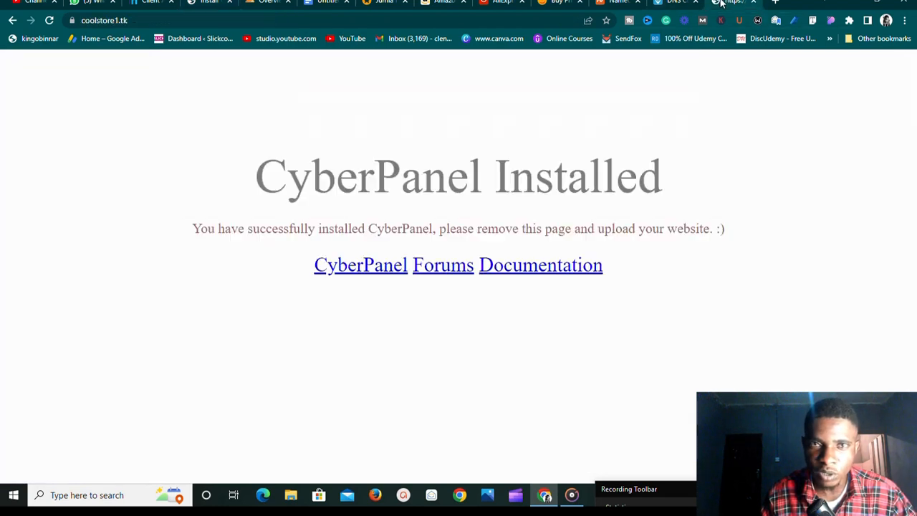
Step: Reload the coolstore1.tk tab to check for the new WordPress site
{"action": "left_click", "coordinate": [48, 20]}
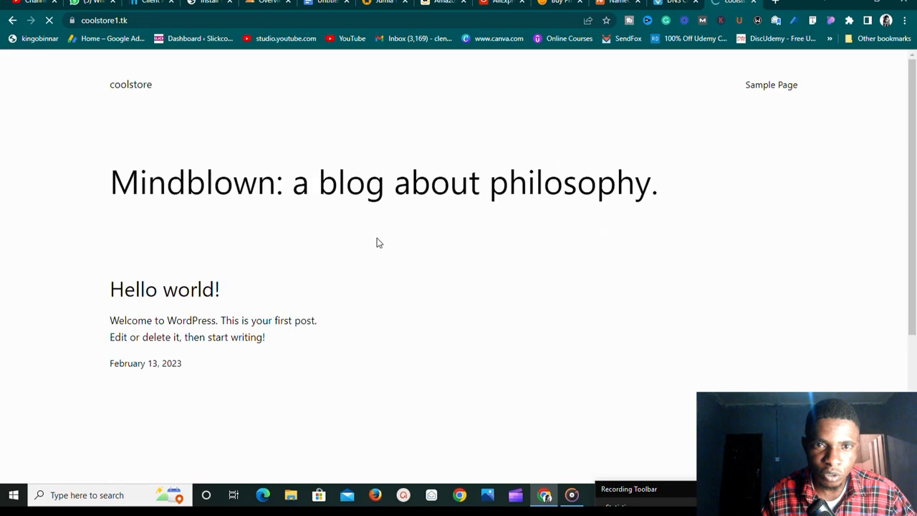
{"action": "scroll", "coordinate": [297, 330], "scroll_direction": "down", "scroll_amount": 3}
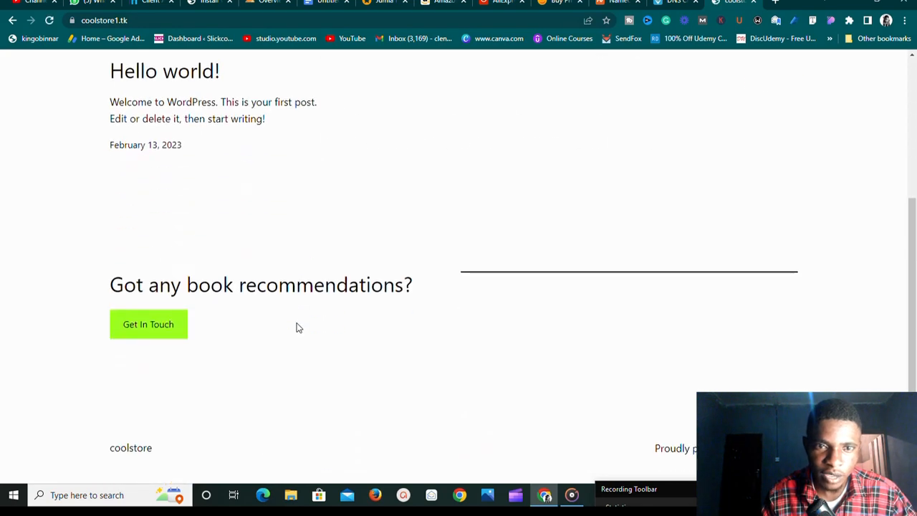
{"action": "scroll", "coordinate": [299, 327], "scroll_direction": "up", "scroll_amount": 3}
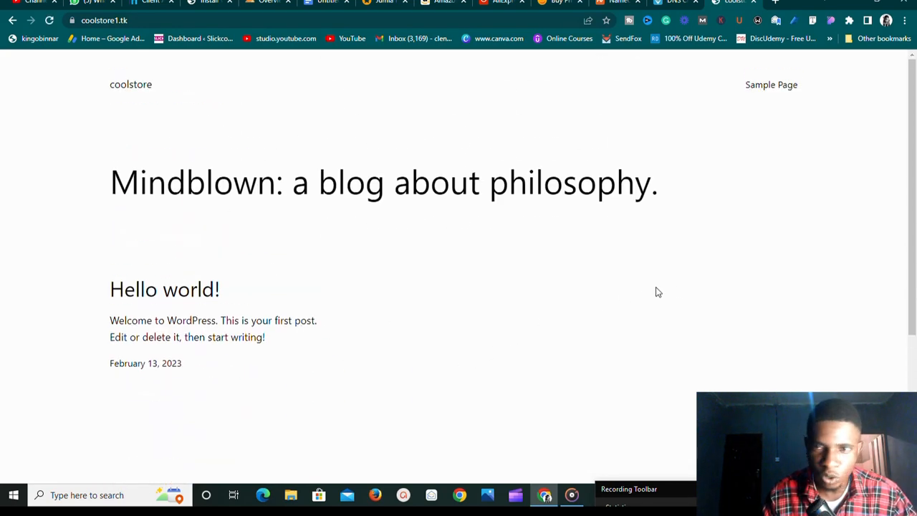
{"action": "scroll", "coordinate": [303, 251], "scroll_direction": "down", "scroll_amount": 3}
{"action": "scroll", "coordinate": [304, 254], "scroll_direction": "up", "scroll_amount": 3}
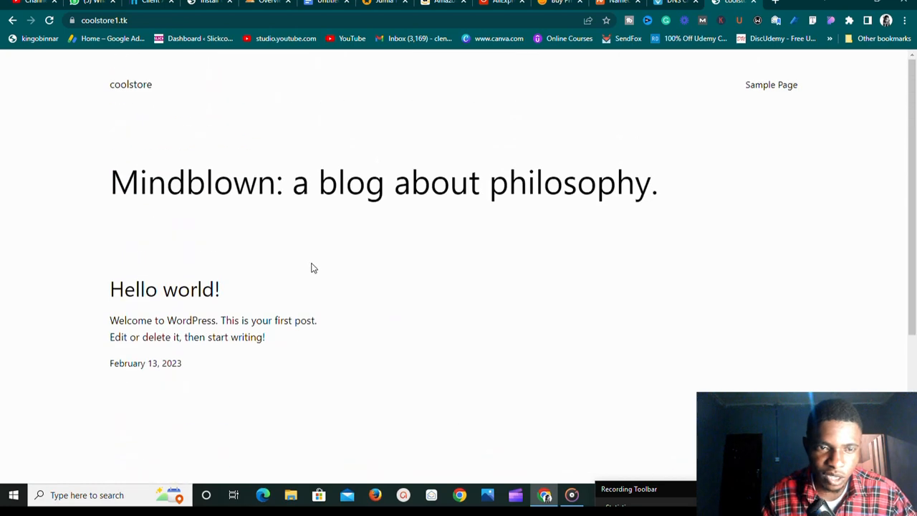
{"action": "scroll", "coordinate": [312, 270], "scroll_direction": "down", "scroll_amount": 3}
{"action": "scroll", "coordinate": [313, 271], "scroll_direction": "up", "scroll_amount": 3}
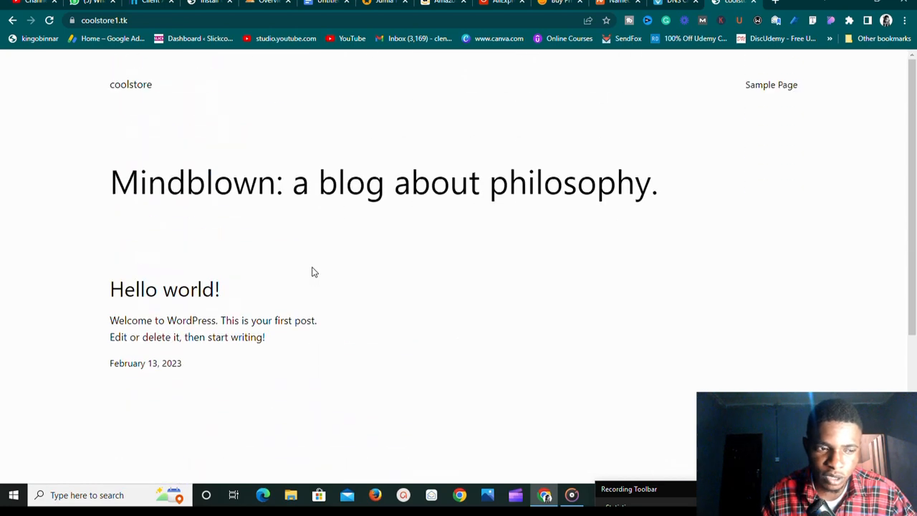
Step: Go to coolstore1.tk/wp-admin, correcting the address after the missing .tk caused an error
{"action": "double_click", "coordinate": [192, 22]}
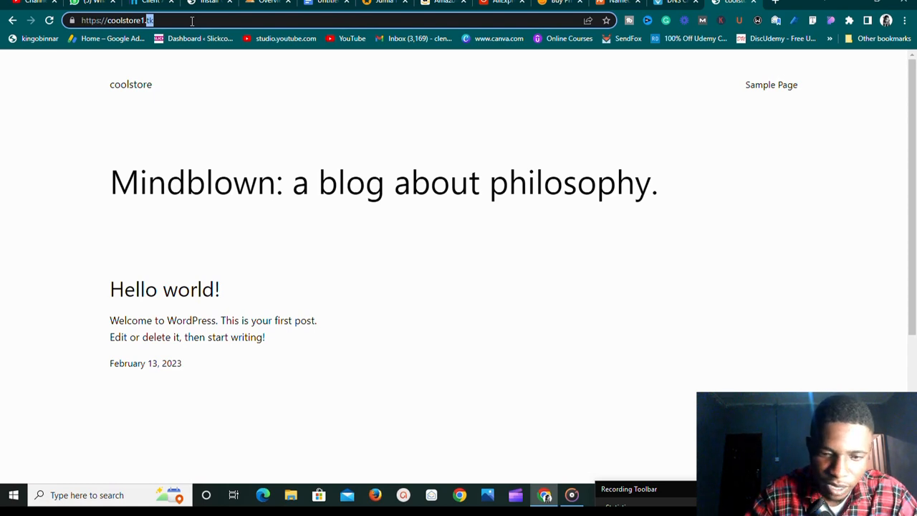
{"action": "type", "text": "/wp-"}
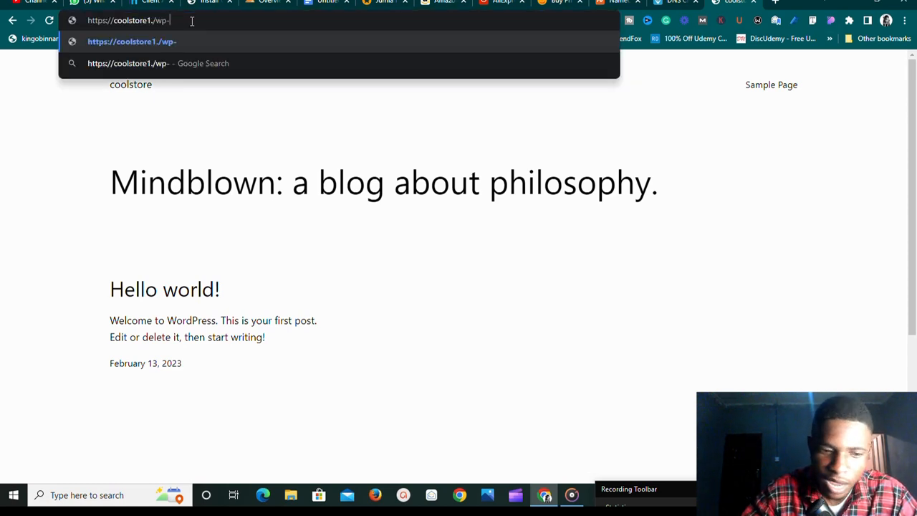
{"action": "type", "text": "admin"}
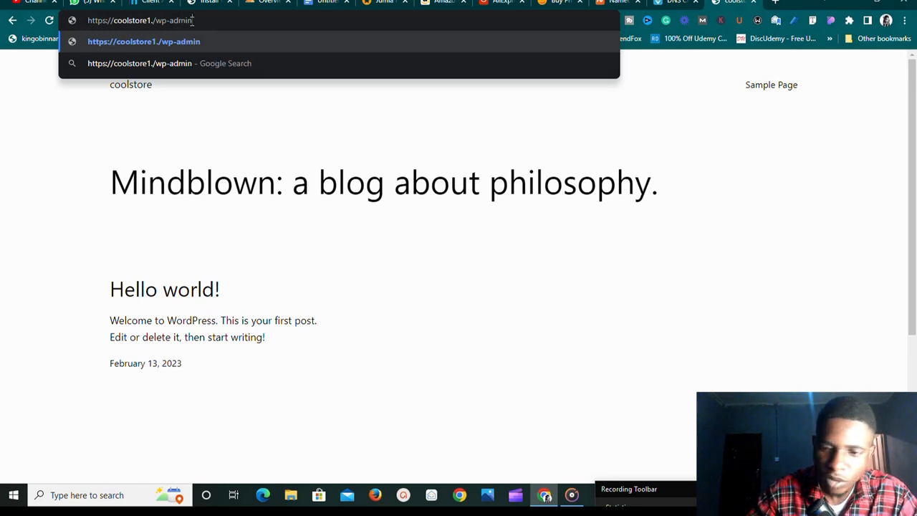
{"action": "key", "text": "Return"}
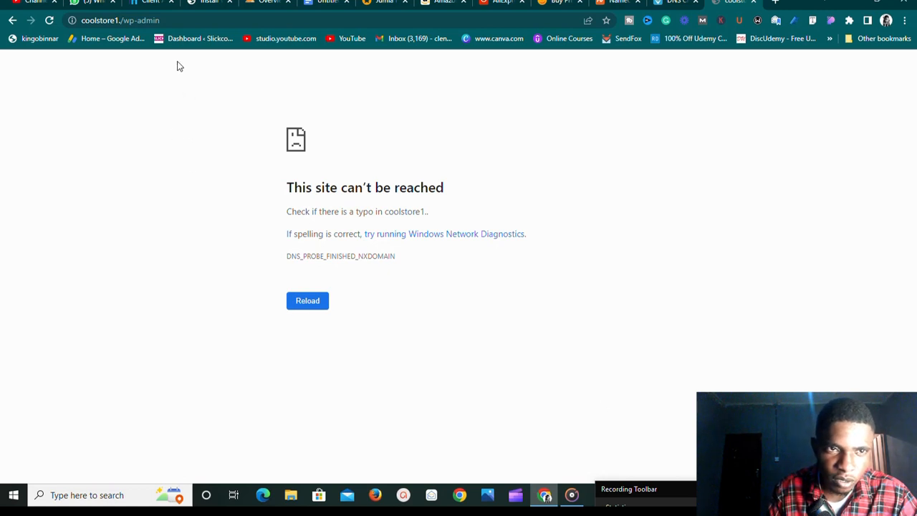
{"action": "left_click", "coordinate": [126, 20]}
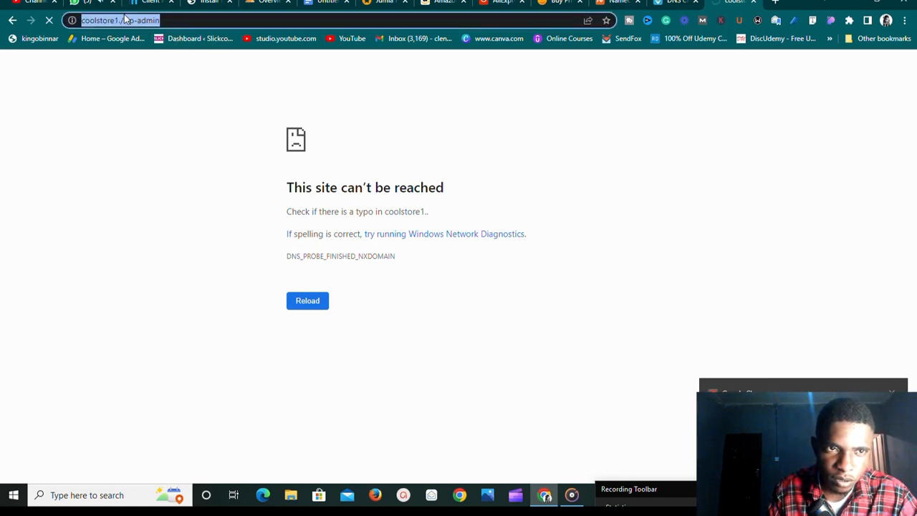
{"action": "double_click", "coordinate": [180, 21]}
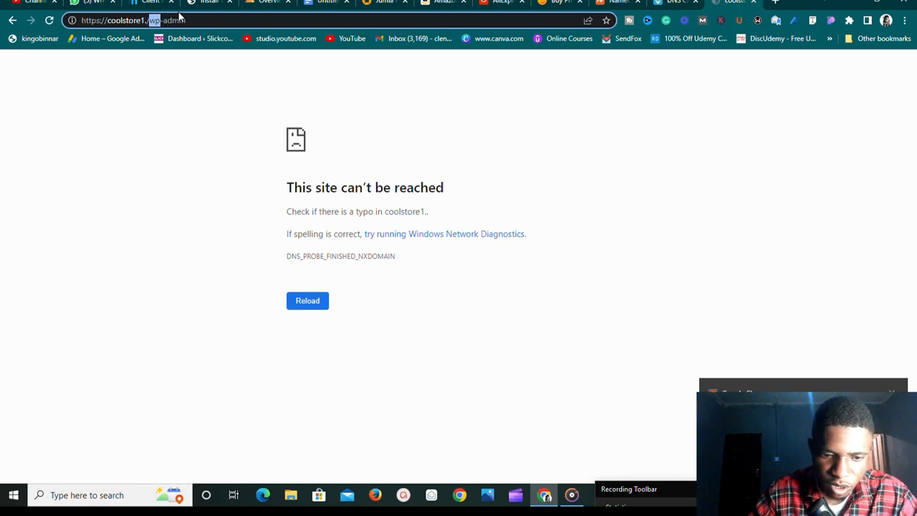
{"action": "key", "text": "Left"}
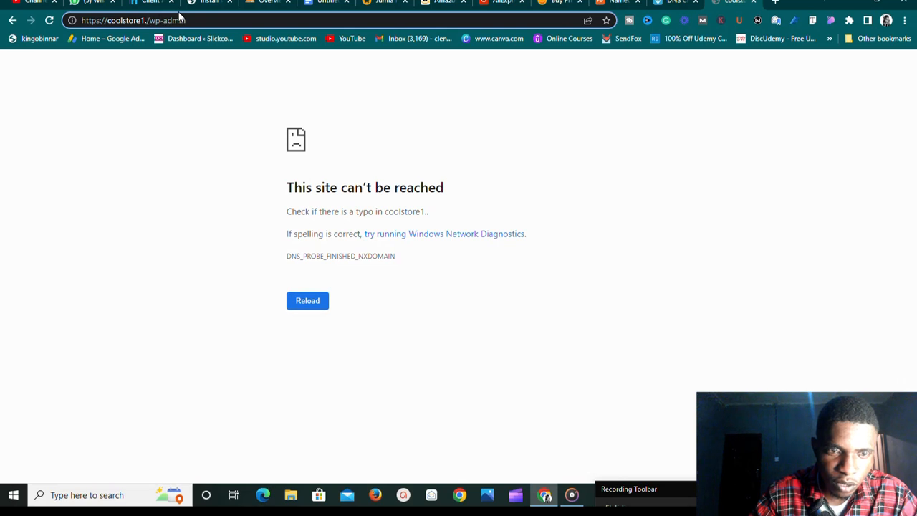
{"action": "type", "text": "tk"}
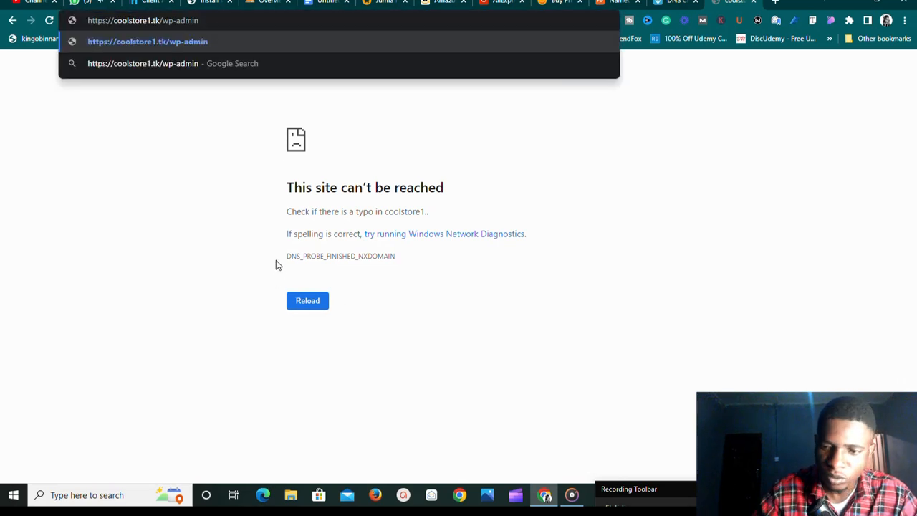
{"action": "key", "text": "Return"}
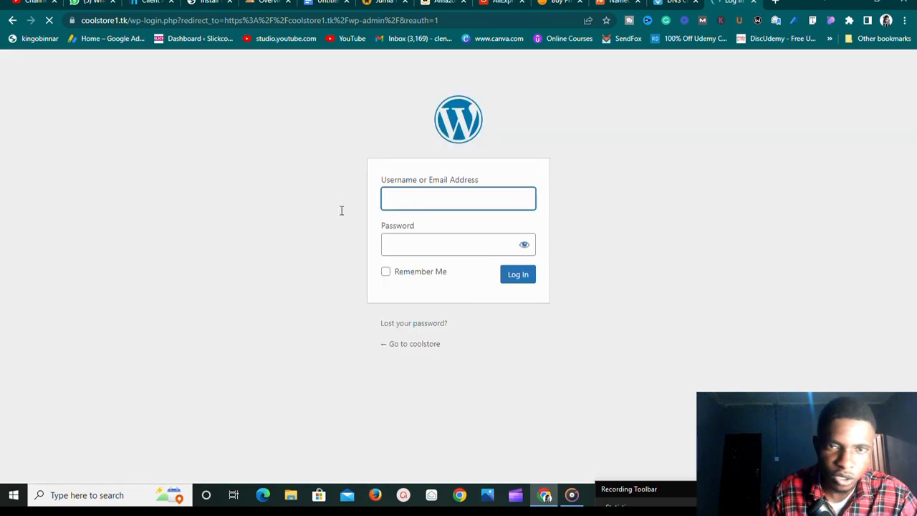
Step: Log into WordPress admin with the pasted username and password, declining to save the password
{"action": "right_click", "coordinate": [397, 201]}
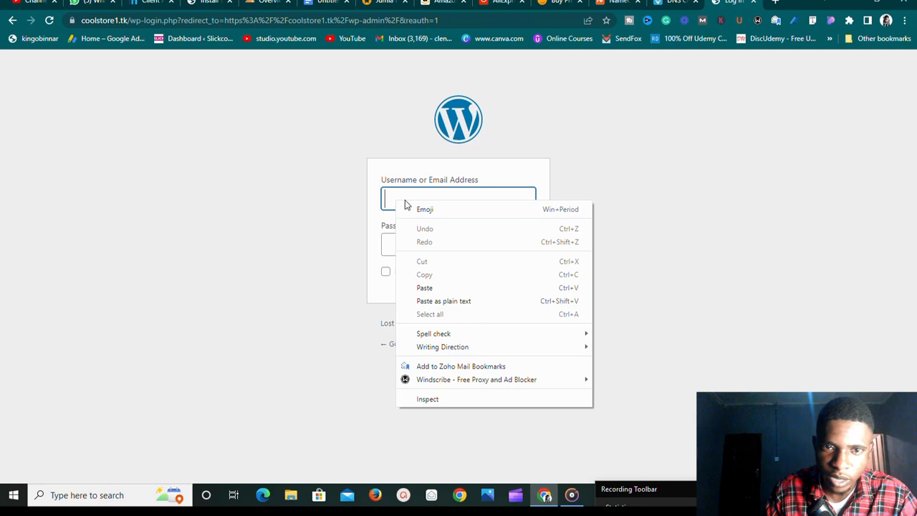
{"action": "left_click", "coordinate": [429, 287]}
{"action": "right_click", "coordinate": [425, 247]}
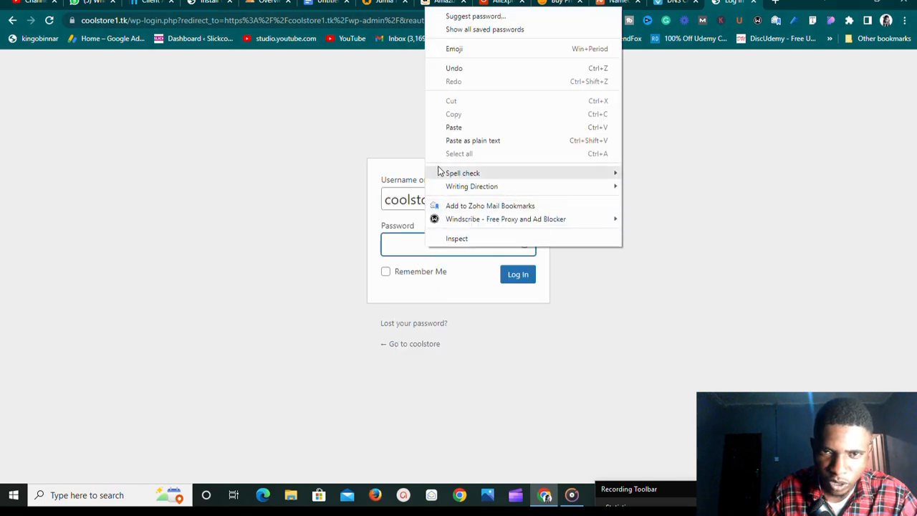
{"action": "left_click", "coordinate": [457, 127]}
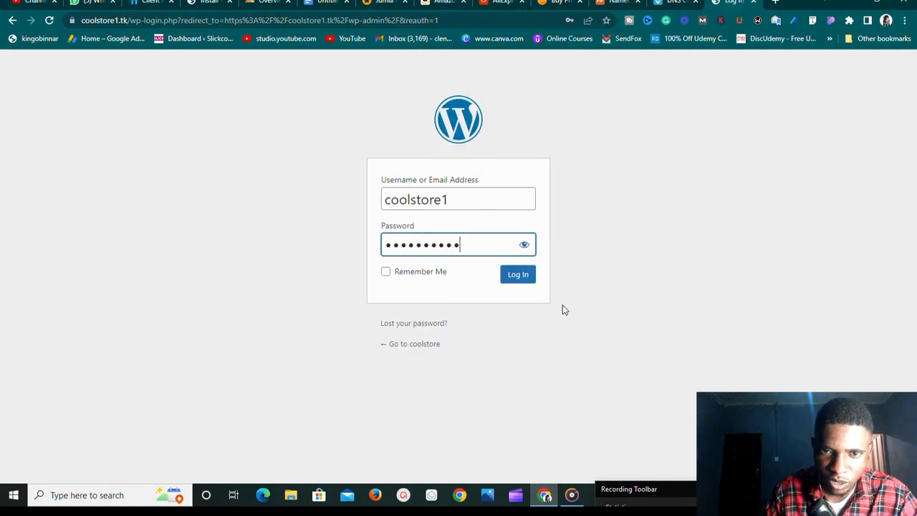
{"action": "left_click", "coordinate": [517, 279]}
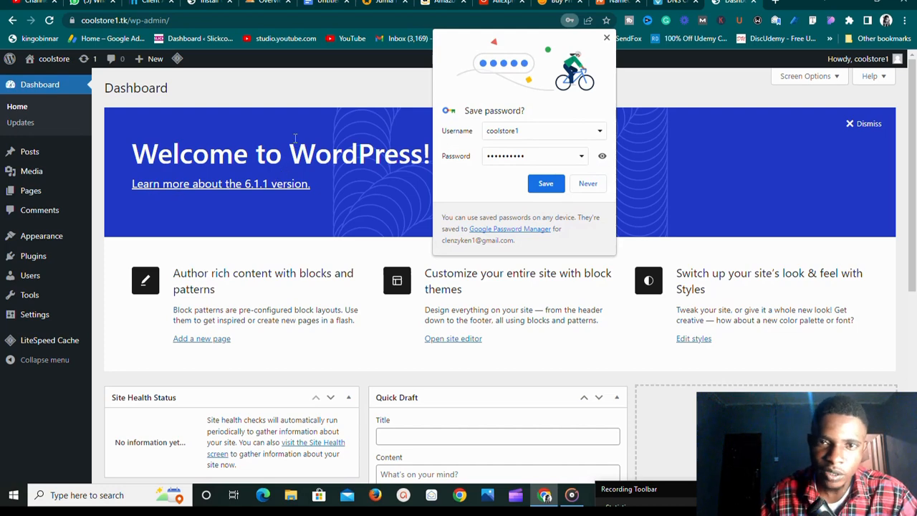
{"action": "left_click", "coordinate": [606, 38]}
Step: Close the finished CyberPanel WordPress install tab, keeping the WordPress dashboard open
{"action": "left_click", "coordinate": [326, 2]}
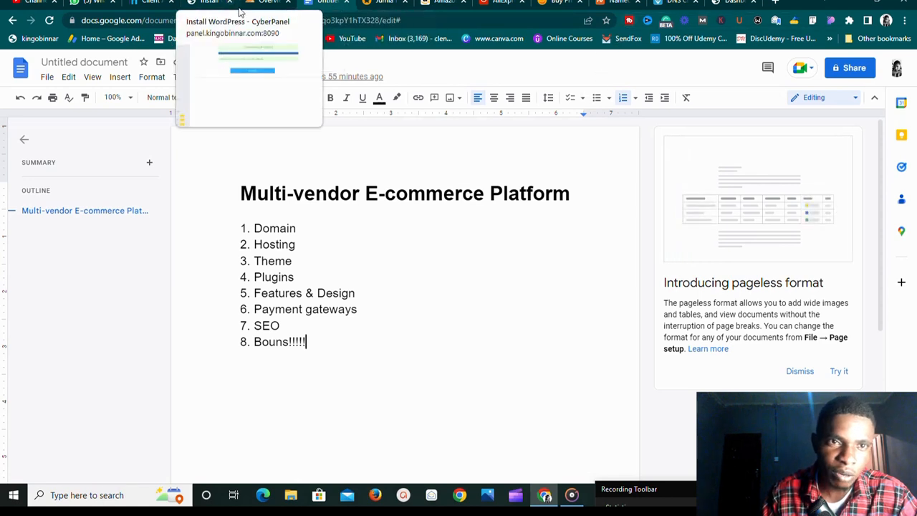
{"action": "left_click", "coordinate": [216, 5]}
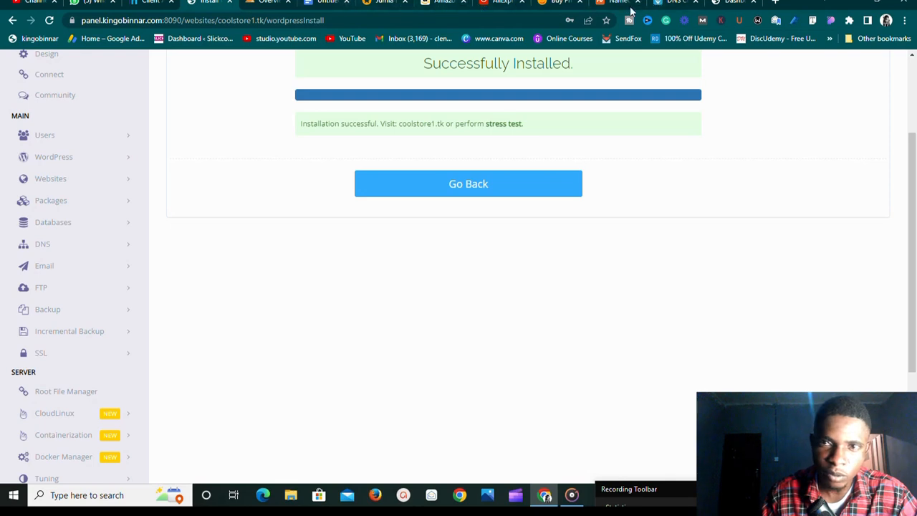
{"action": "left_click", "coordinate": [729, 4]}
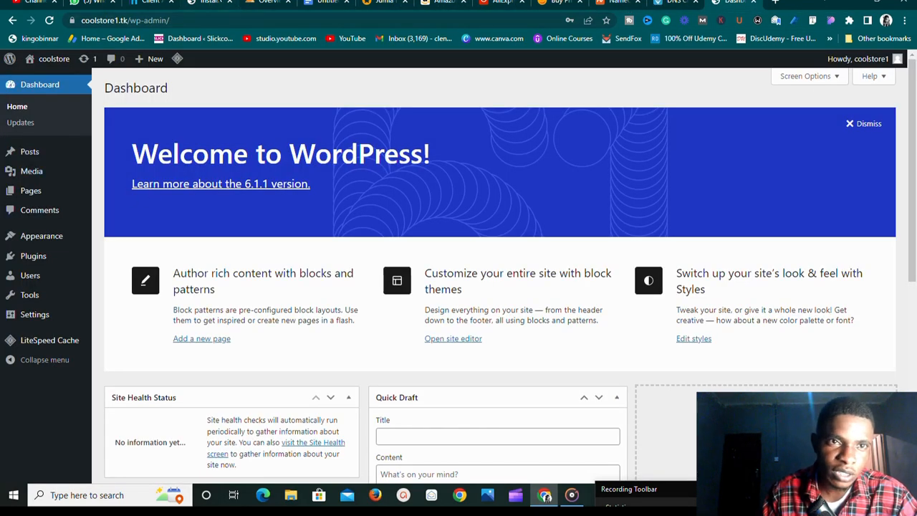
{"action": "left_click", "coordinate": [230, 3]}
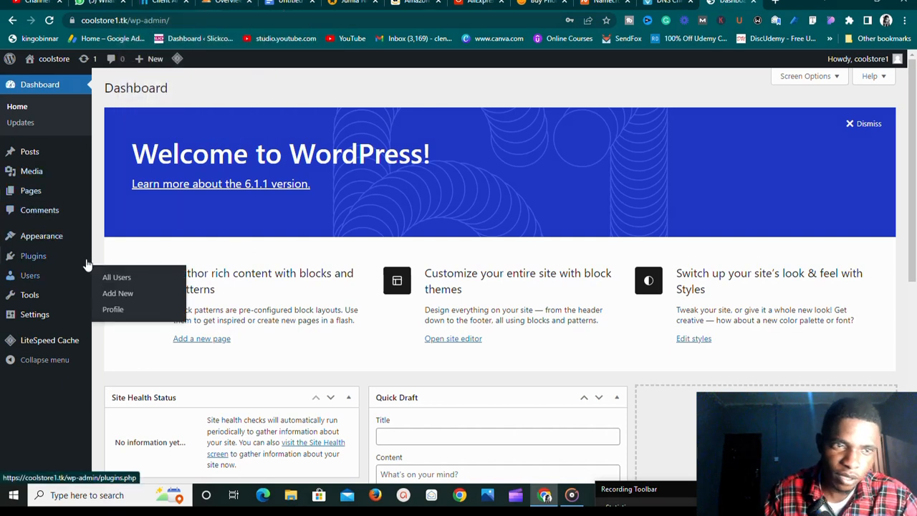
Step: Search the installed themes under Appearance > Themes for 'open'
{"action": "mouse_move", "coordinate": [80, 241]}
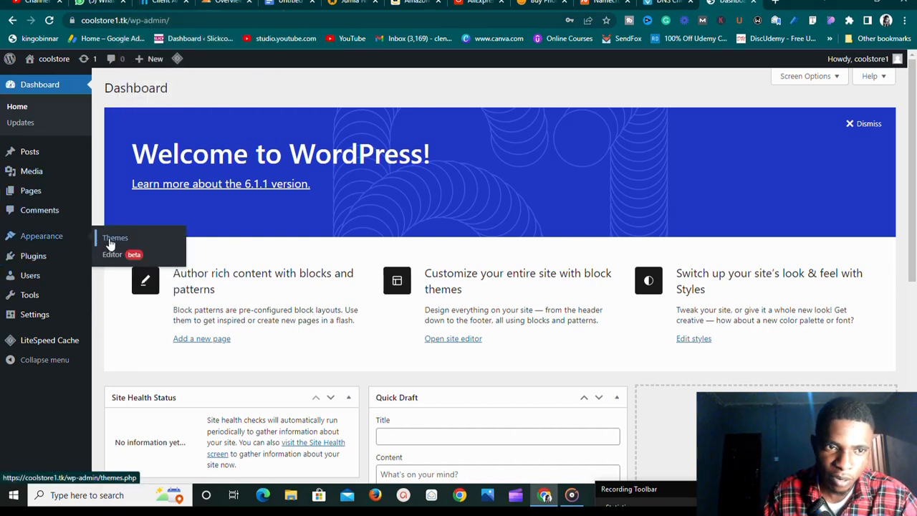
{"action": "left_click", "coordinate": [111, 245]}
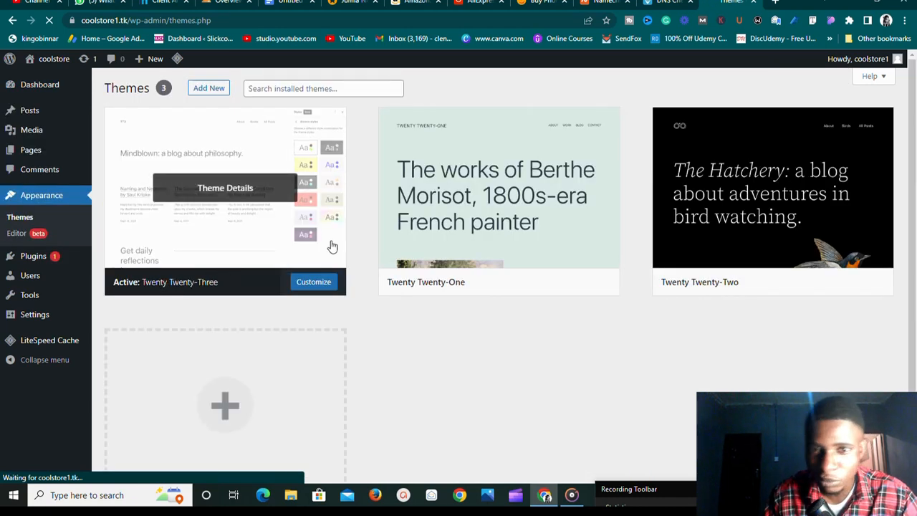
{"action": "left_click", "coordinate": [301, 88]}
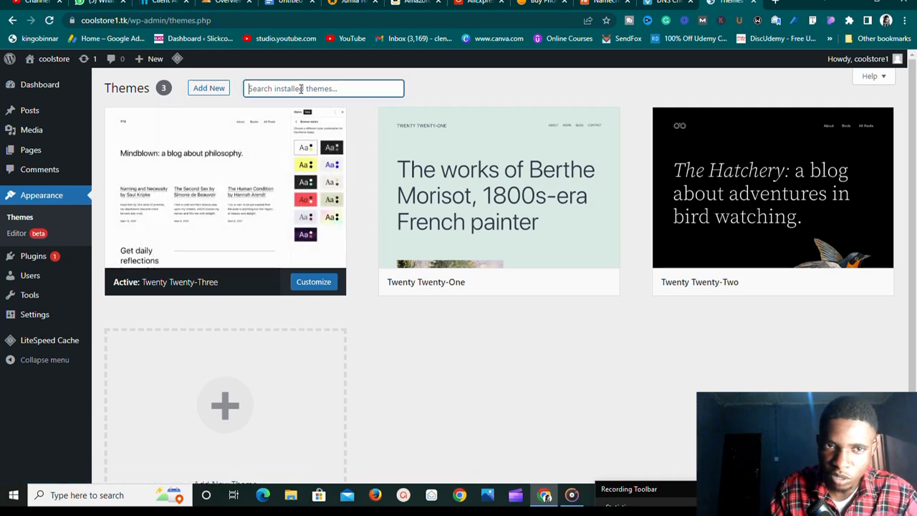
{"action": "type", "text": "ope"}
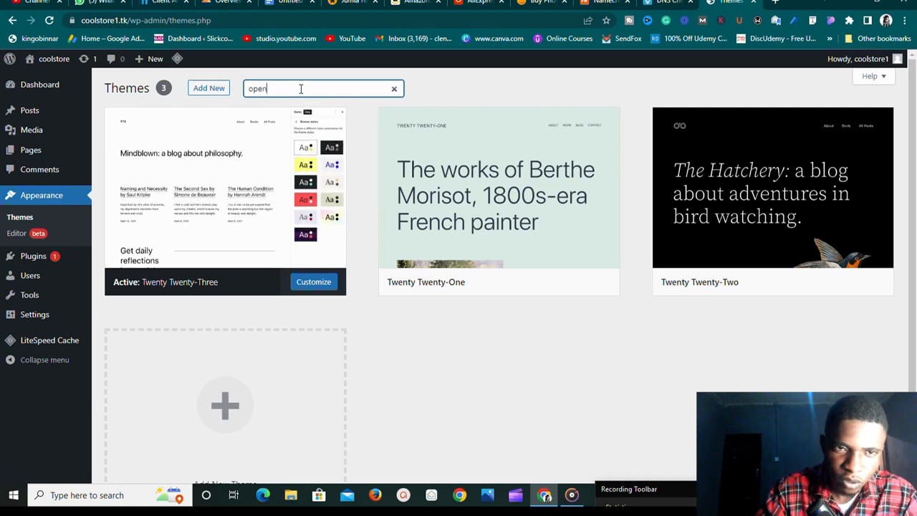
{"action": "type", "text": "n"}
Step: Search the Add Themes directory for 'open shop'
{"action": "left_click", "coordinate": [208, 88]}
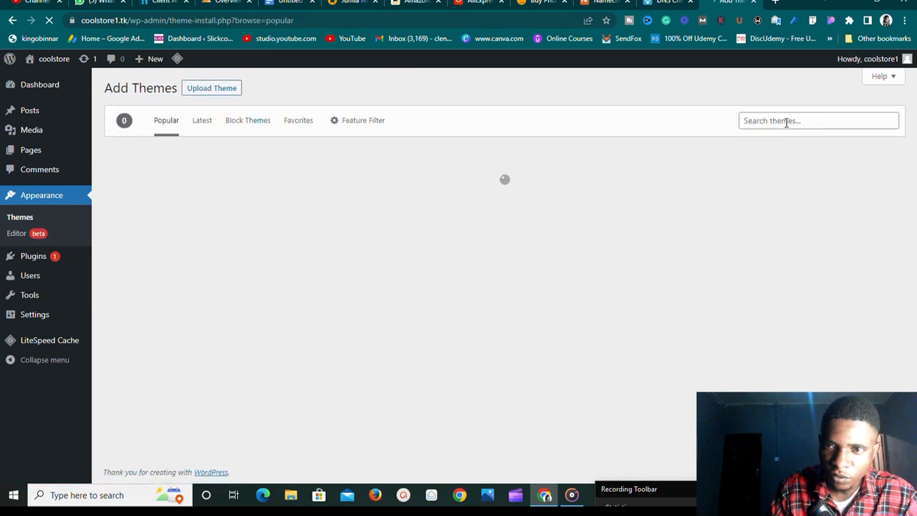
{"action": "left_click", "coordinate": [786, 121]}
{"action": "type", "text": "openshop"}
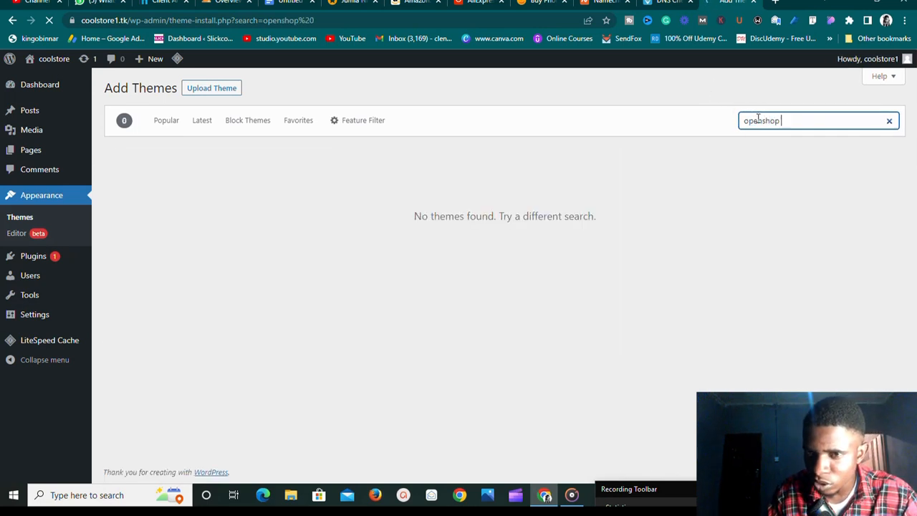
{"action": "left_click", "coordinate": [763, 122]}
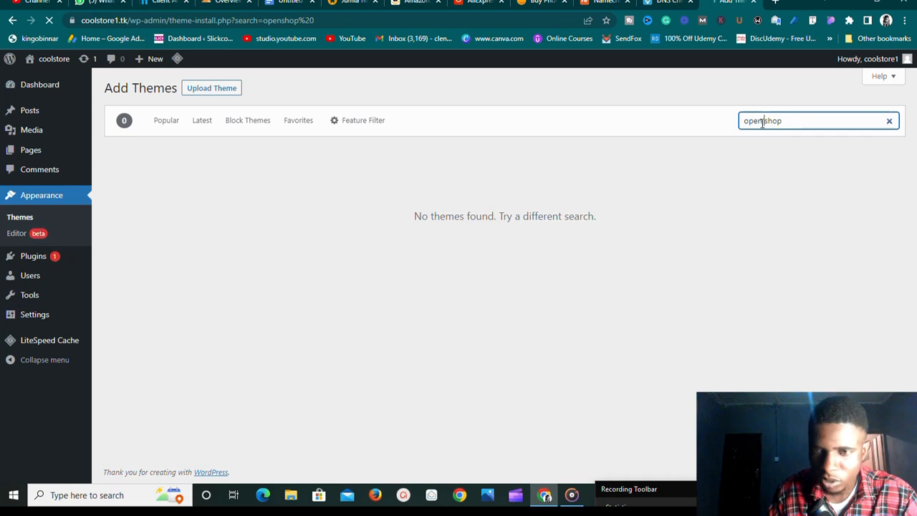
{"action": "mouse_move", "coordinate": [260, 293]}
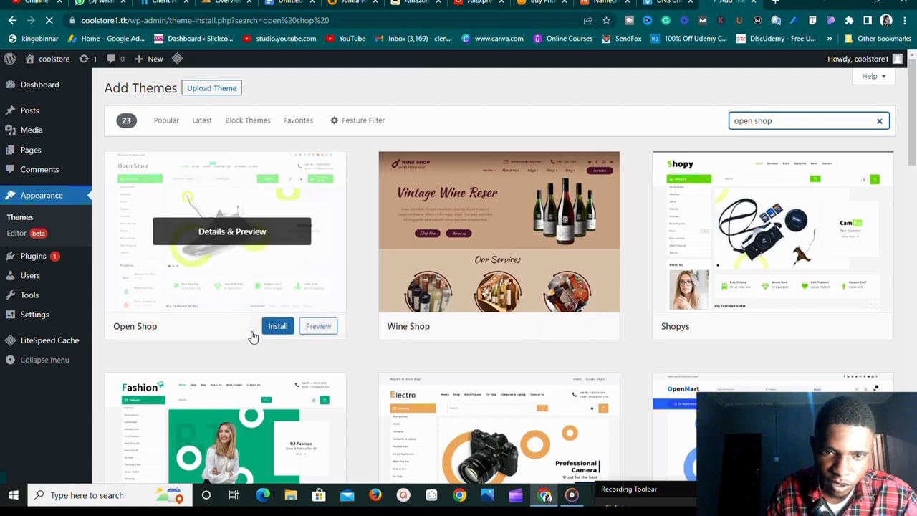
Step: Browse the 23 'open shop' results to locate the Open Shop theme card
{"action": "scroll", "coordinate": [254, 334], "scroll_direction": "down", "scroll_amount": 4}
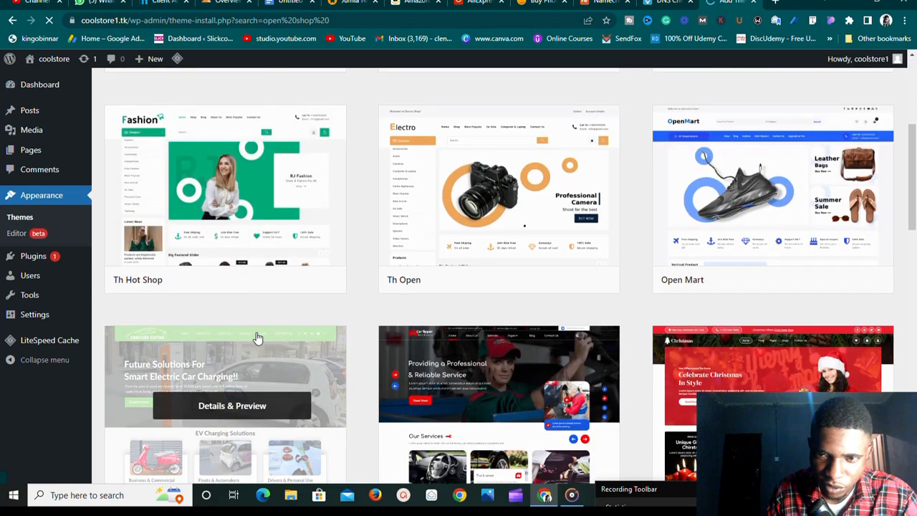
{"action": "scroll", "coordinate": [266, 334], "scroll_direction": "down", "scroll_amount": 4}
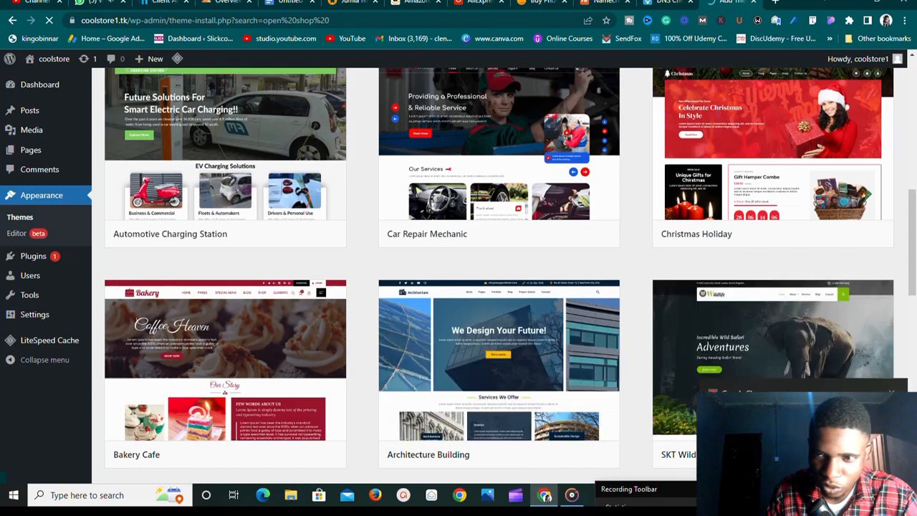
{"action": "scroll", "coordinate": [390, 360], "scroll_direction": "down", "scroll_amount": 2}
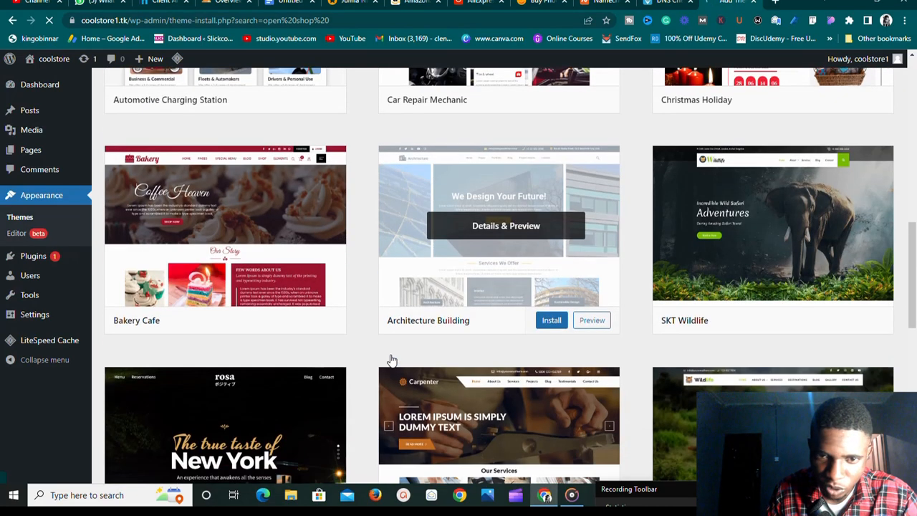
{"action": "scroll", "coordinate": [394, 359], "scroll_direction": "up", "scroll_amount": 2}
{"action": "scroll", "coordinate": [397, 361], "scroll_direction": "up", "scroll_amount": 10}
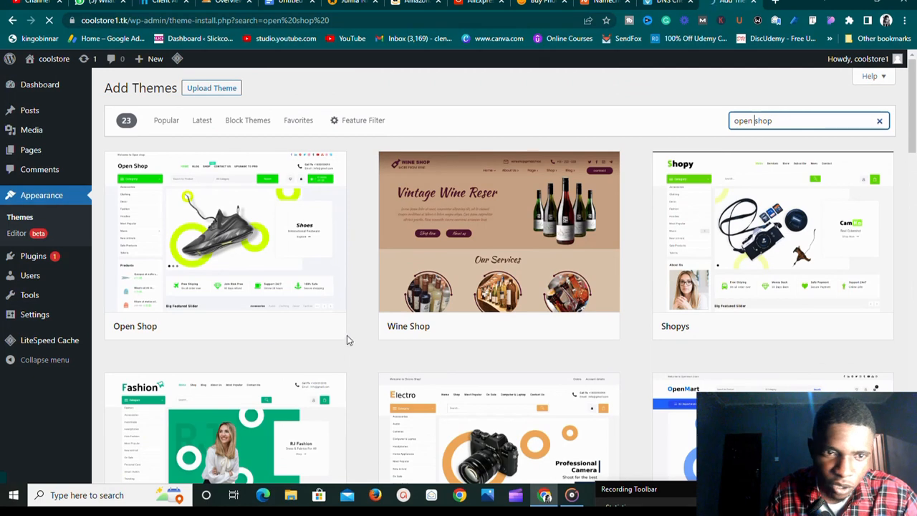
{"action": "left_click", "coordinate": [278, 331]}
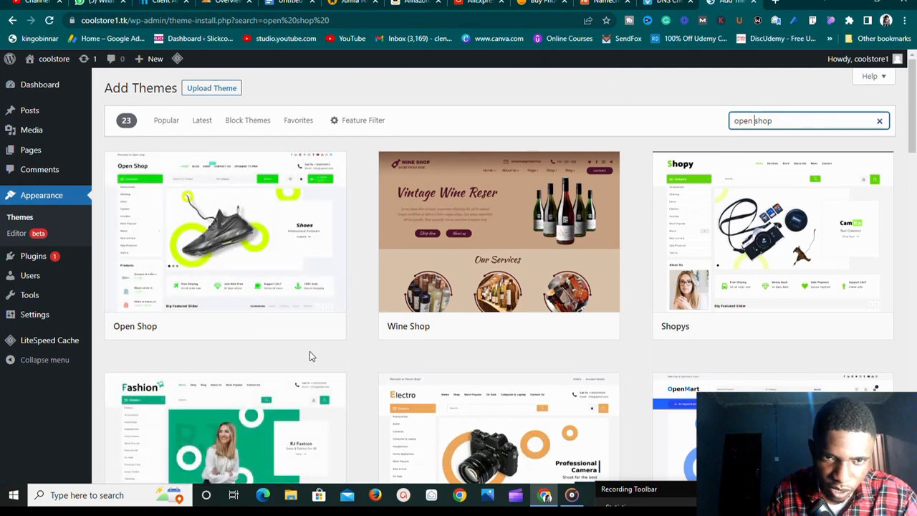
{"action": "scroll", "coordinate": [369, 369], "scroll_direction": "down", "scroll_amount": 2}
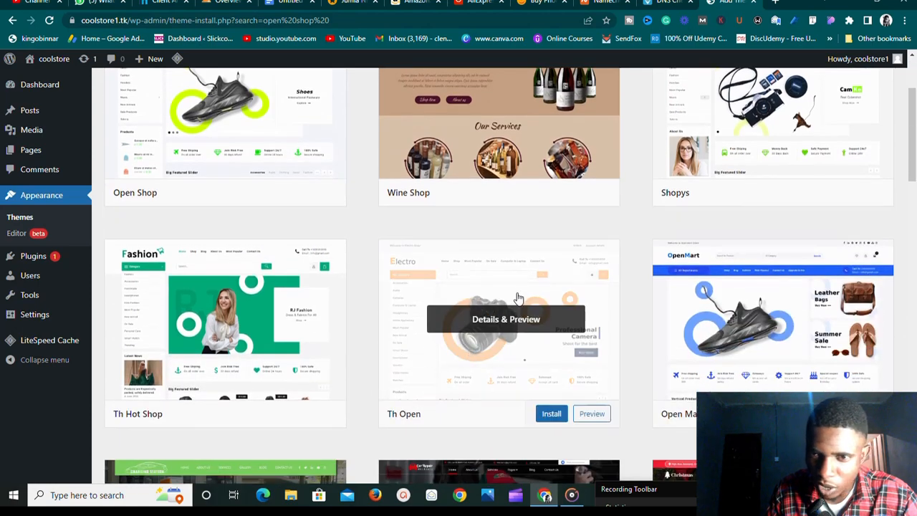
{"action": "scroll", "coordinate": [393, 352], "scroll_direction": "up", "scroll_amount": 2}
{"action": "scroll", "coordinate": [634, 363], "scroll_direction": "down", "scroll_amount": 2}
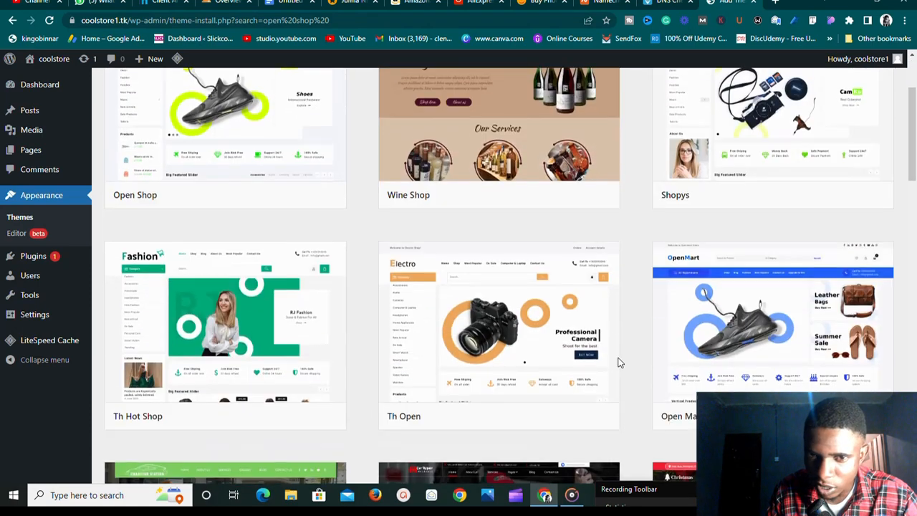
{"action": "scroll", "coordinate": [224, 300], "scroll_direction": "down", "scroll_amount": 2}
{"action": "scroll", "coordinate": [301, 305], "scroll_direction": "down", "scroll_amount": 2}
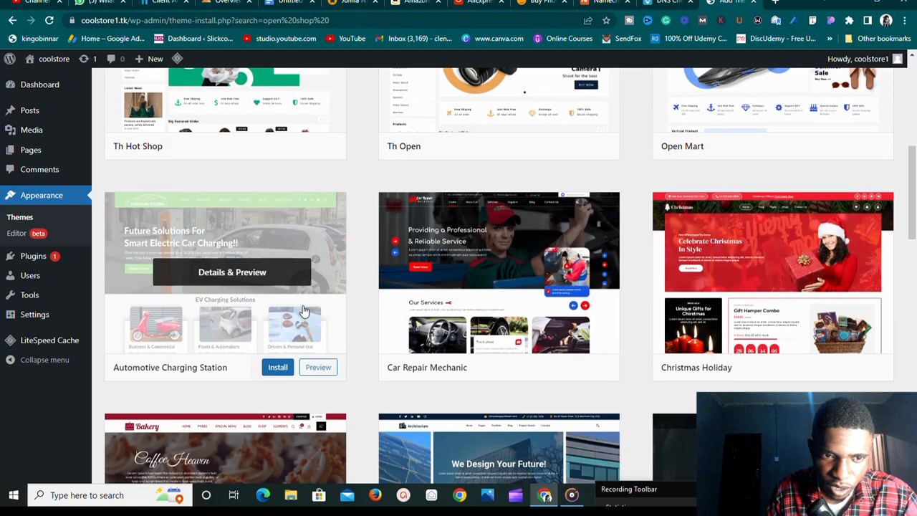
{"action": "scroll", "coordinate": [340, 311], "scroll_direction": "up", "scroll_amount": 4}
{"action": "scroll", "coordinate": [340, 312], "scroll_direction": "up", "scroll_amount": 2}
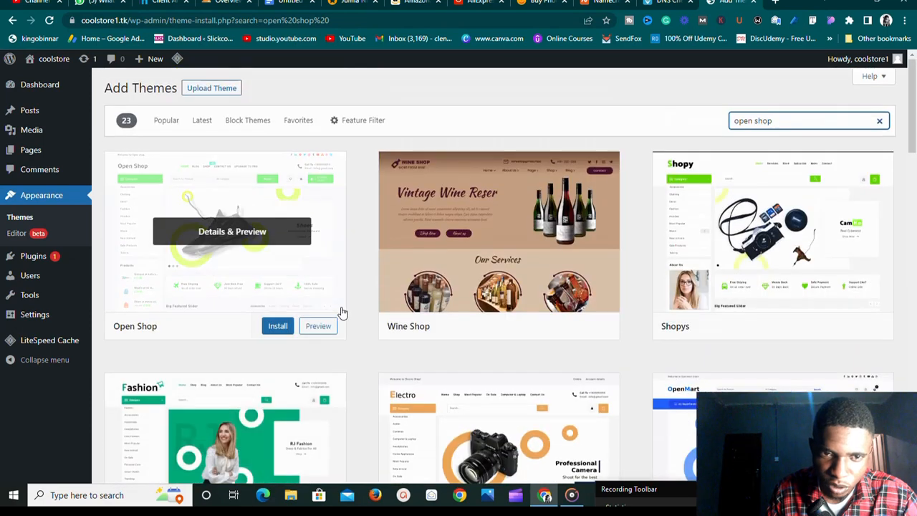
Step: Install the Open Shop theme from its card and then activate it
{"action": "left_click", "coordinate": [273, 327]}
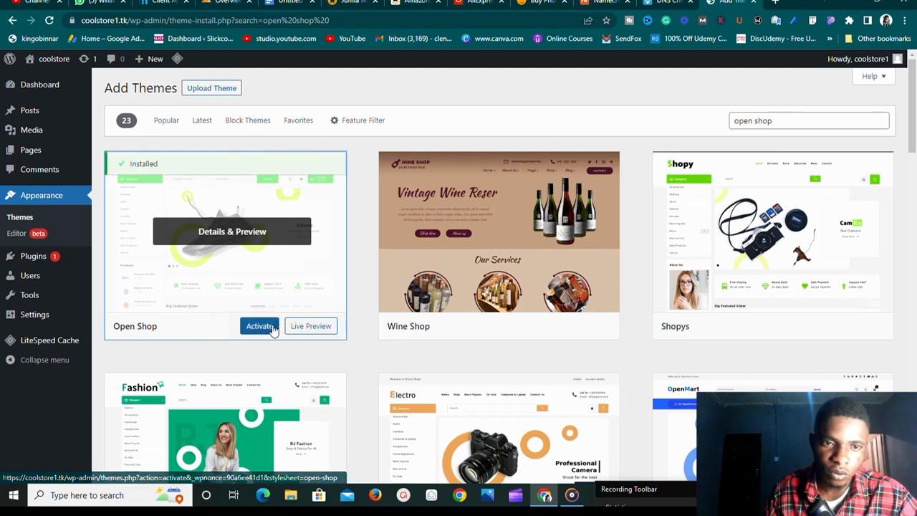
{"action": "left_click", "coordinate": [271, 327]}
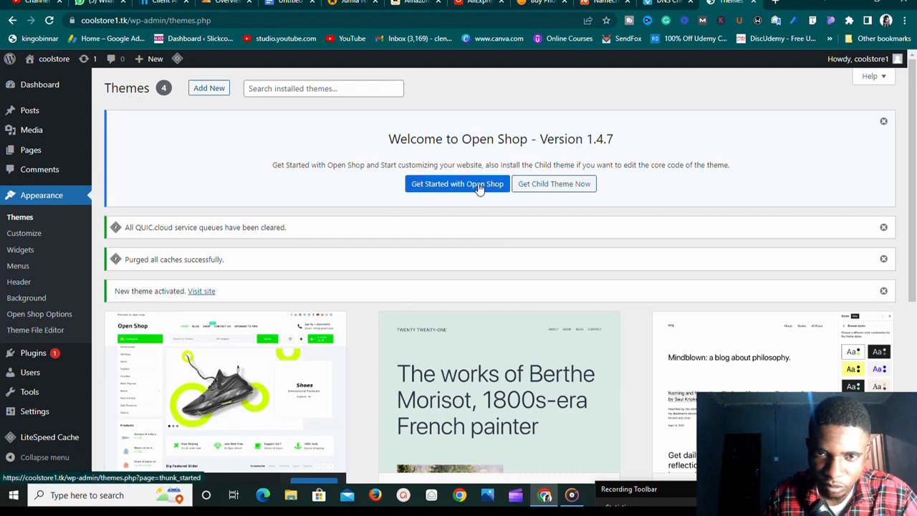
Step: Review the Open Shop getting-started page, including its Demo Import and Welcome tabs
{"action": "left_click", "coordinate": [453, 188]}
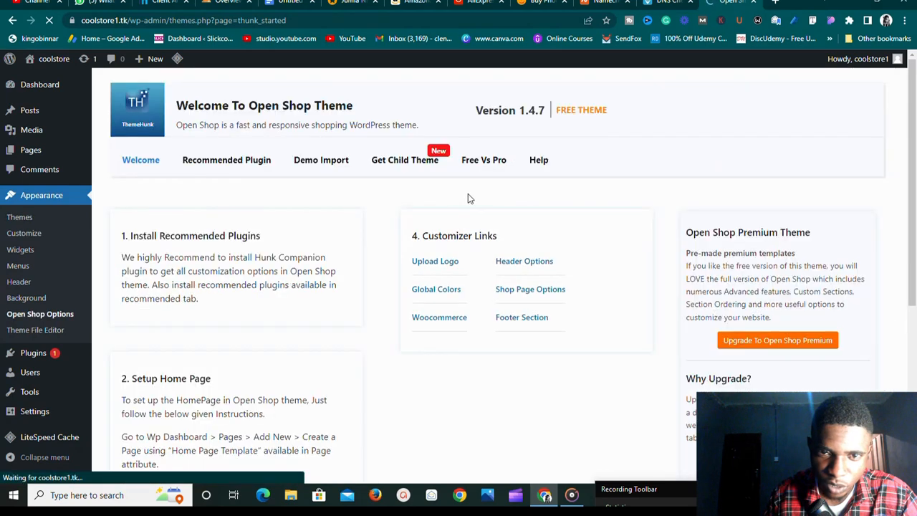
{"action": "scroll", "coordinate": [450, 211], "scroll_direction": "down", "scroll_amount": 4}
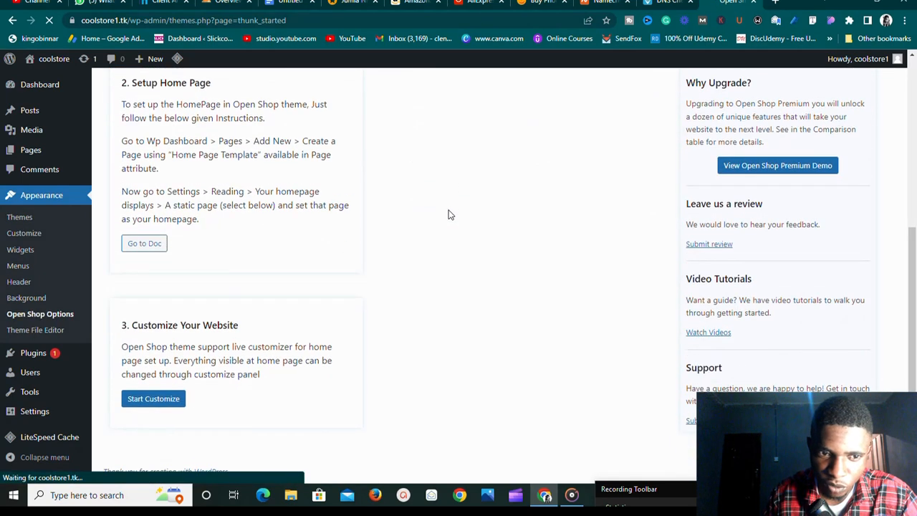
{"action": "scroll", "coordinate": [450, 215], "scroll_direction": "up", "scroll_amount": 4}
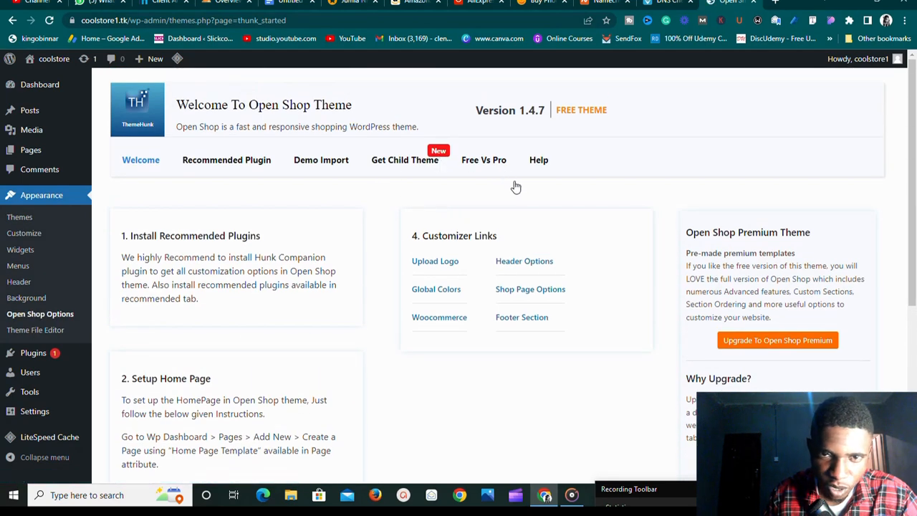
{"action": "left_click", "coordinate": [331, 167]}
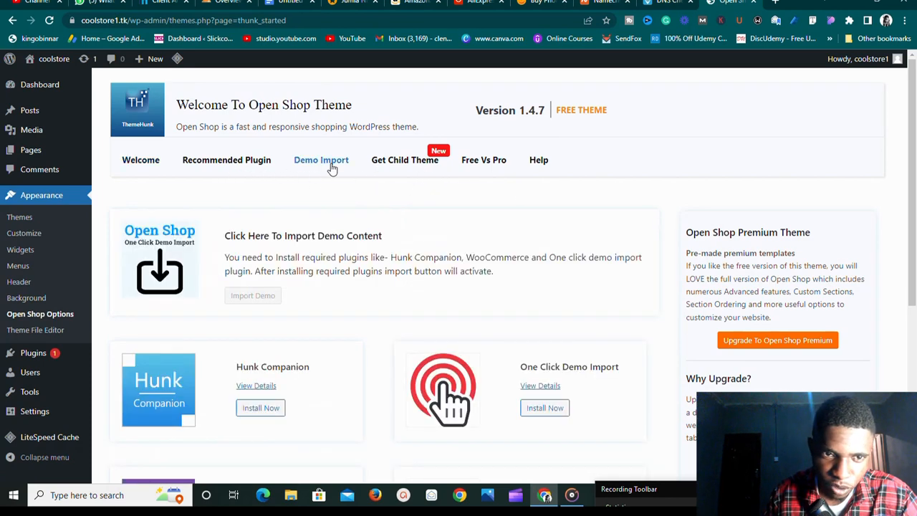
{"action": "scroll", "coordinate": [391, 215], "scroll_direction": "down", "scroll_amount": 4}
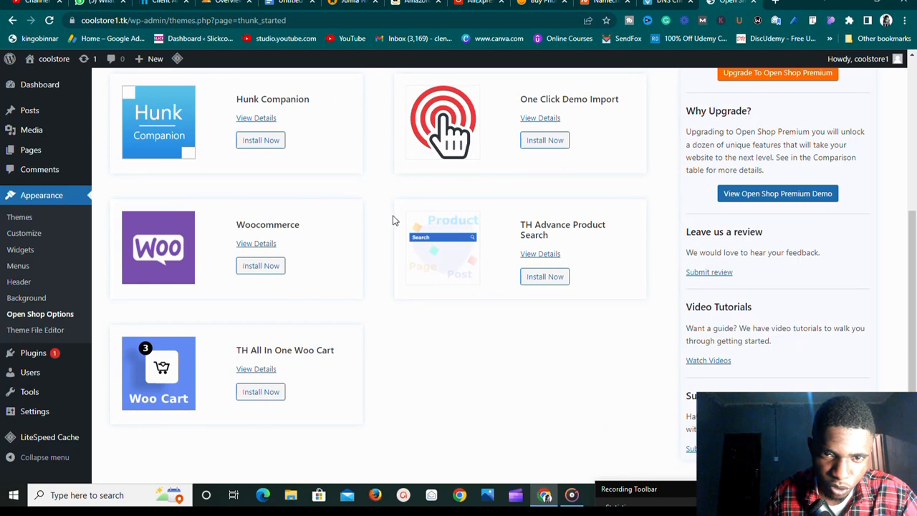
{"action": "scroll", "coordinate": [393, 220], "scroll_direction": "up", "scroll_amount": 4}
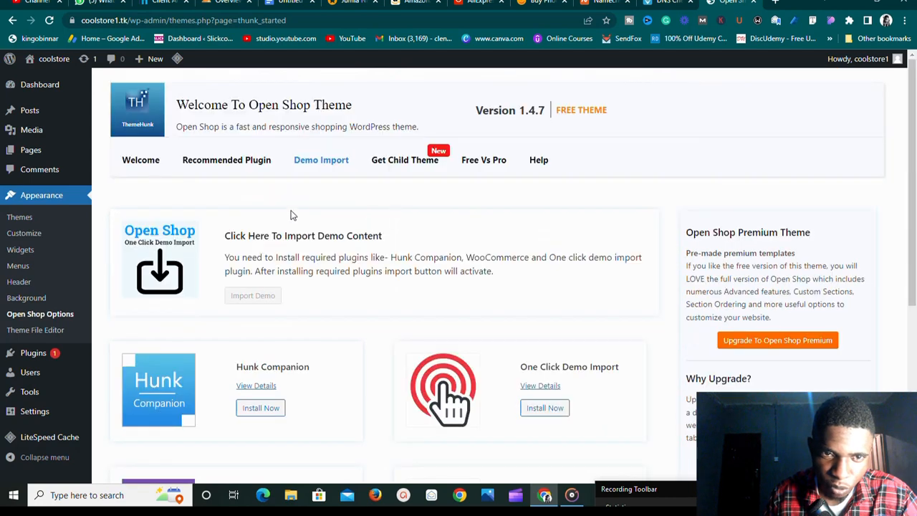
{"action": "left_click", "coordinate": [142, 166]}
{"action": "scroll", "coordinate": [339, 221], "scroll_direction": "down", "scroll_amount": 4}
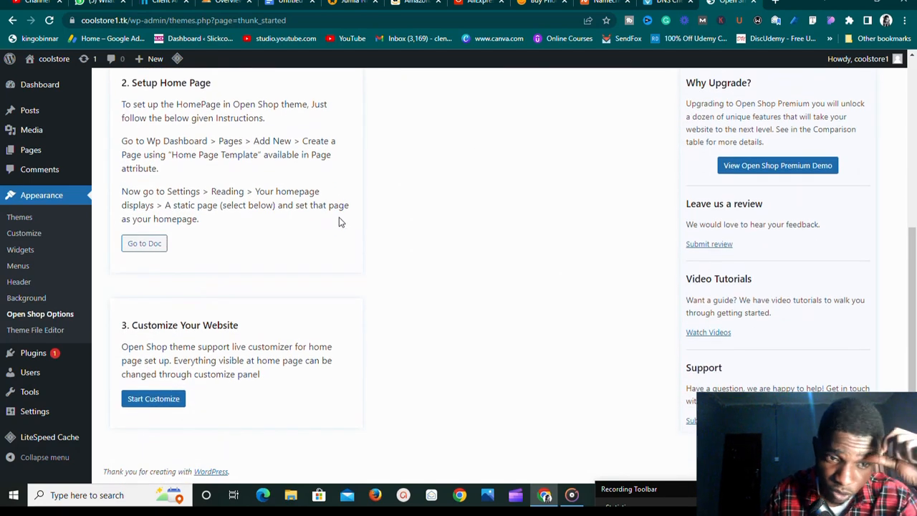
{"action": "scroll", "coordinate": [339, 222], "scroll_direction": "up", "scroll_amount": 4}
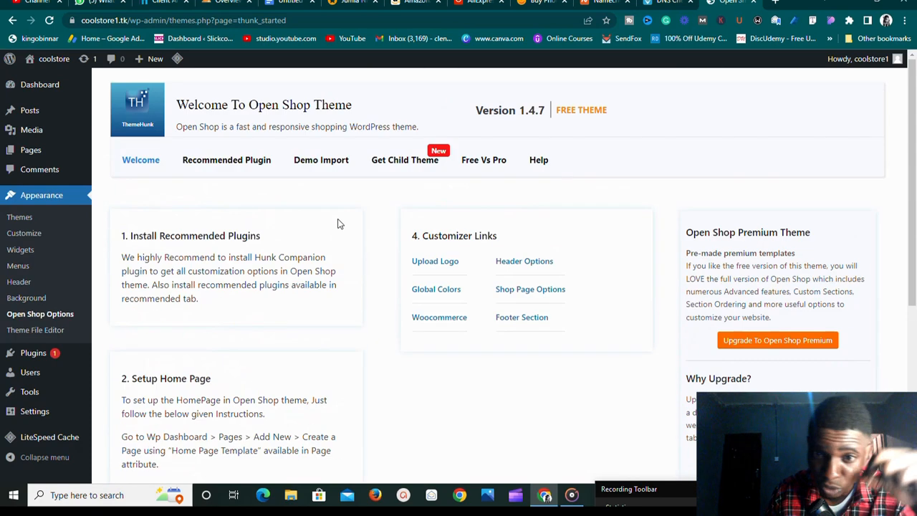
Step: Open the live coolstore site in a new tab via Visit Site and view it
{"action": "mouse_move", "coordinate": [43, 59]}
{"action": "right_click", "coordinate": [37, 79]}
{"action": "left_click", "coordinate": [57, 88]}
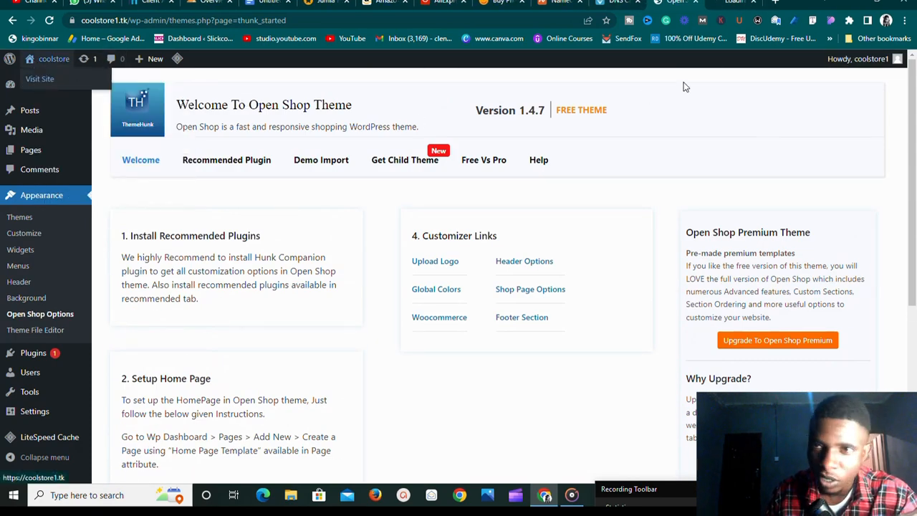
{"action": "left_click", "coordinate": [738, 3]}
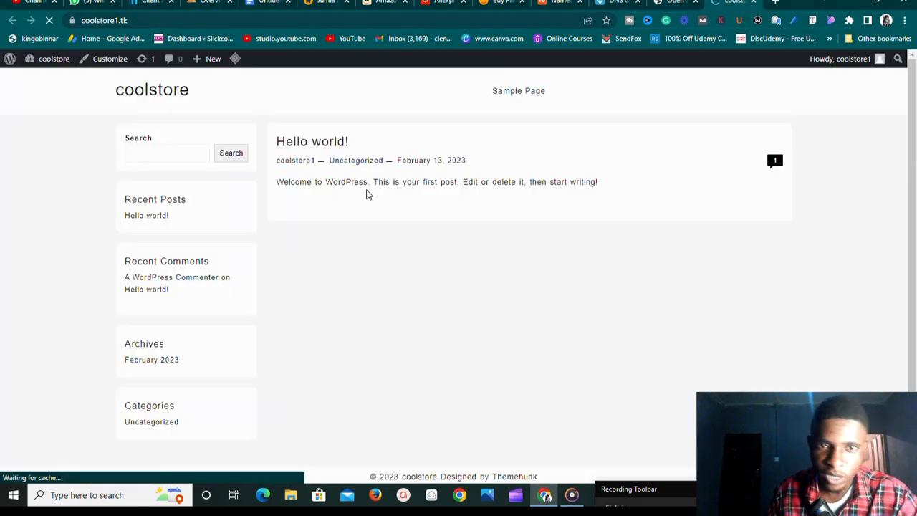
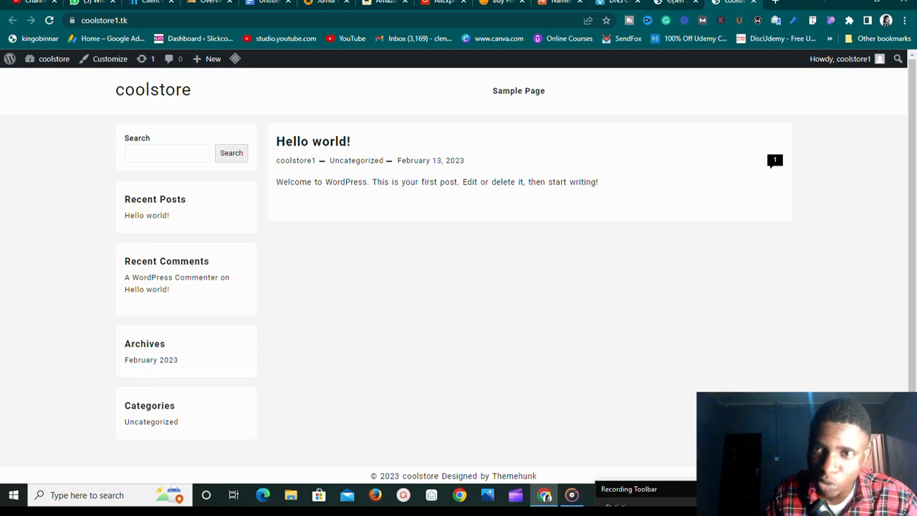
Step: Show the Open Shop Demo Import tab listing Hunk Companion and One Click Demo Import as required
{"action": "left_click", "coordinate": [655, 4]}
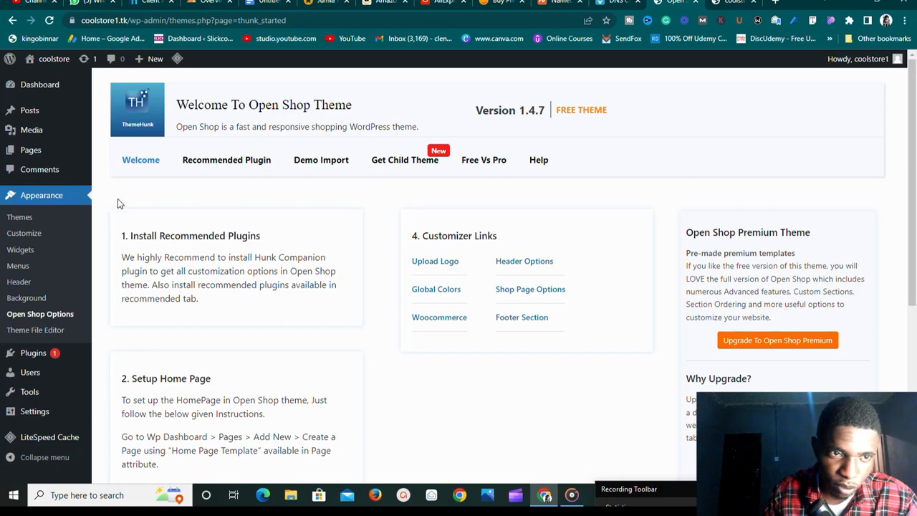
{"action": "left_click", "coordinate": [312, 159]}
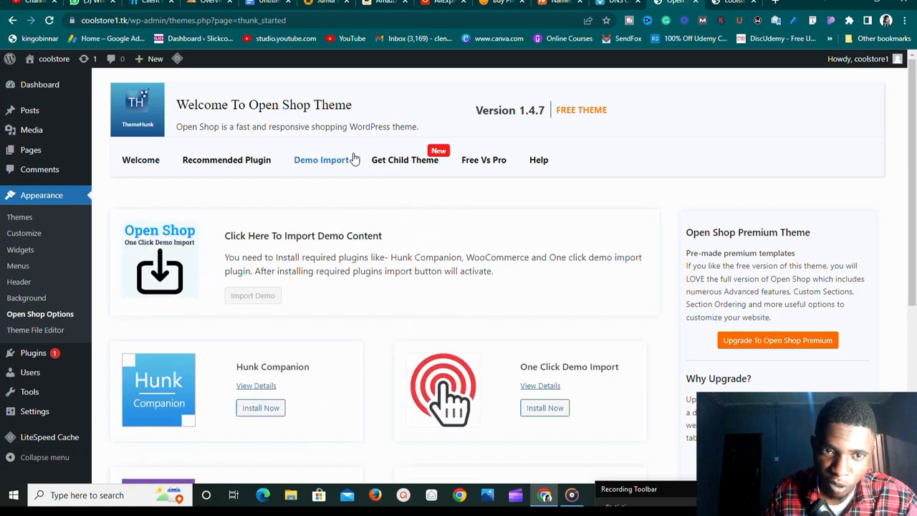
Step: Install the Hunk Companion and WooCommerce plugins from the recommended plugin cards
{"action": "scroll", "coordinate": [322, 250], "scroll_direction": "down", "scroll_amount": 4}
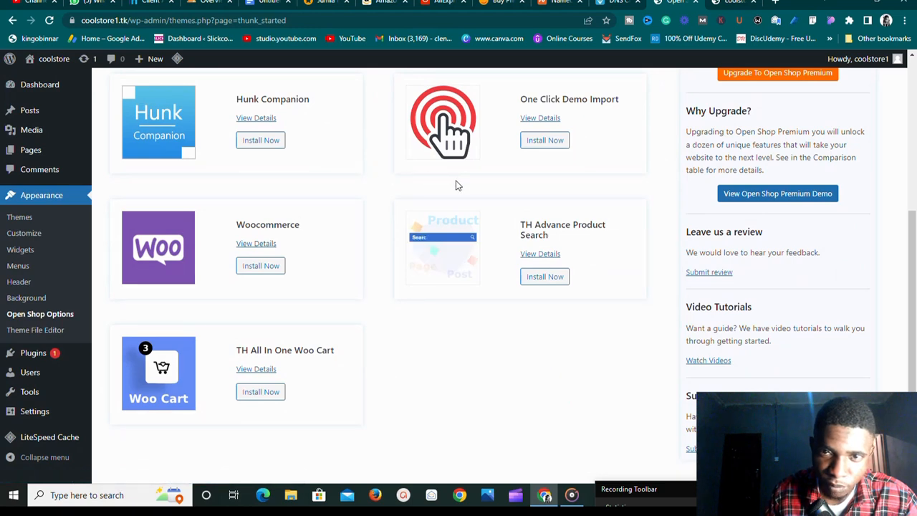
{"action": "scroll", "coordinate": [456, 188], "scroll_direction": "up", "scroll_amount": 3}
{"action": "scroll", "coordinate": [444, 203], "scroll_direction": "down", "scroll_amount": 2}
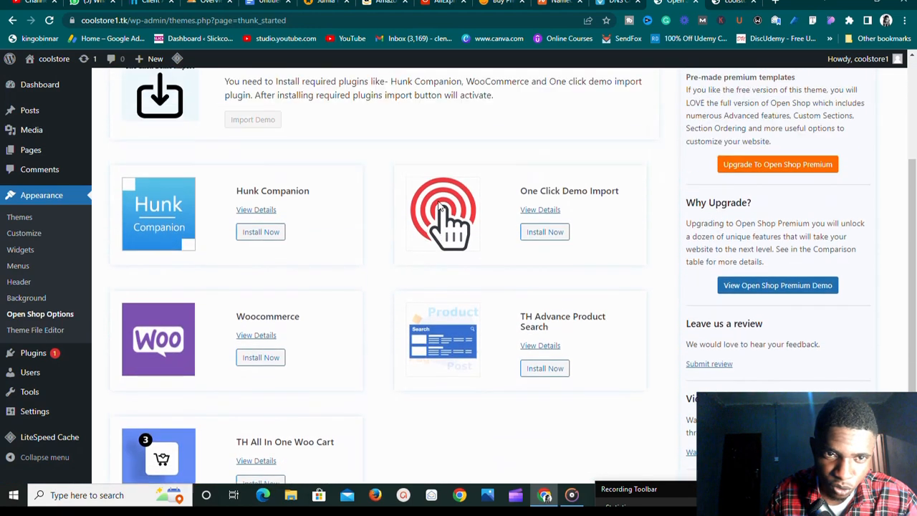
{"action": "scroll", "coordinate": [438, 205], "scroll_direction": "up", "scroll_amount": 3}
{"action": "scroll", "coordinate": [346, 304], "scroll_direction": "down", "scroll_amount": 5}
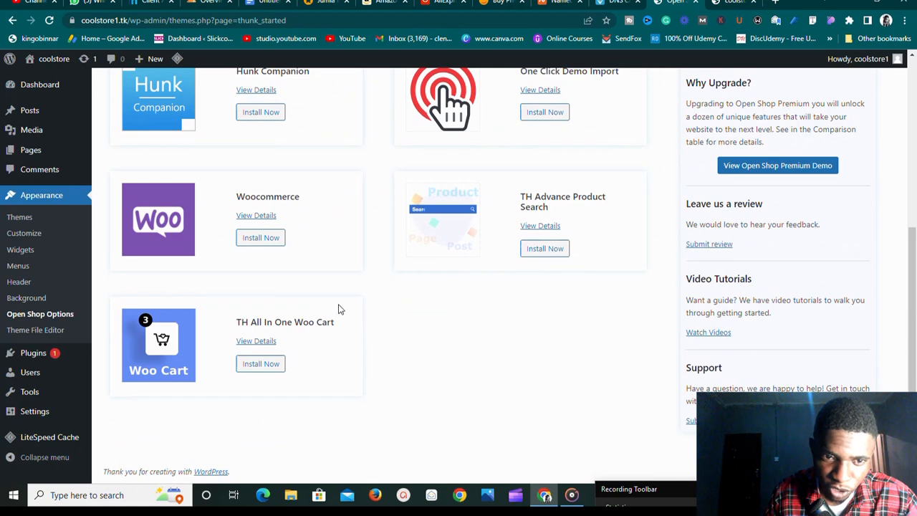
{"action": "scroll", "coordinate": [439, 307], "scroll_direction": "up", "scroll_amount": 4}
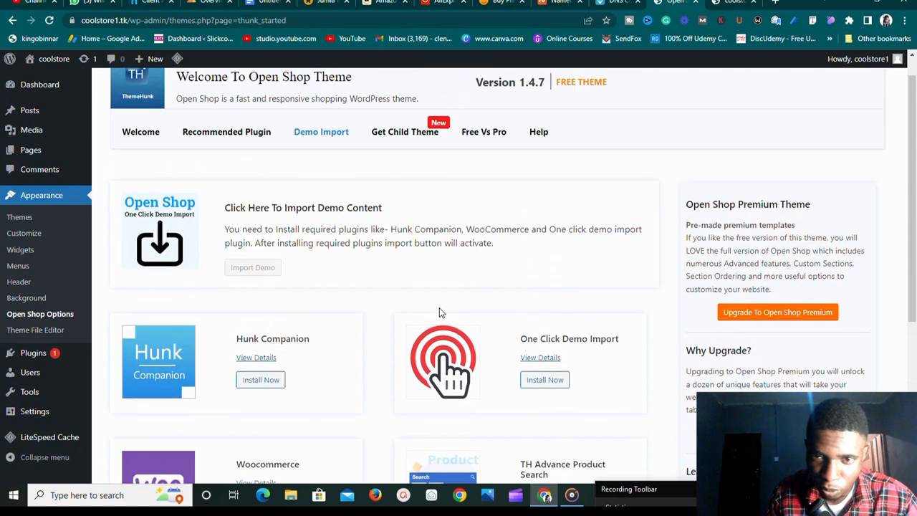
{"action": "scroll", "coordinate": [439, 307], "scroll_direction": "down", "scroll_amount": 2}
{"action": "scroll", "coordinate": [440, 307], "scroll_direction": "down", "scroll_amount": 3}
{"action": "scroll", "coordinate": [439, 307], "scroll_direction": "up", "scroll_amount": 3}
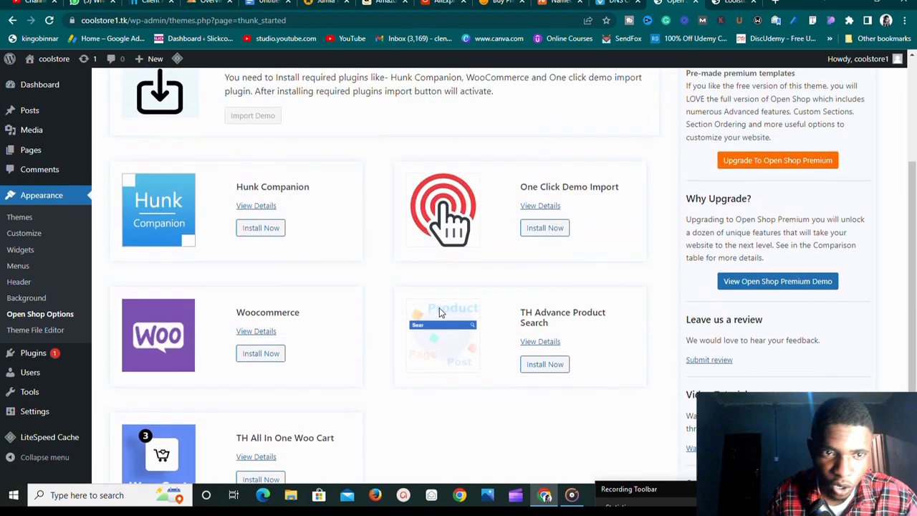
{"action": "left_click", "coordinate": [251, 248]}
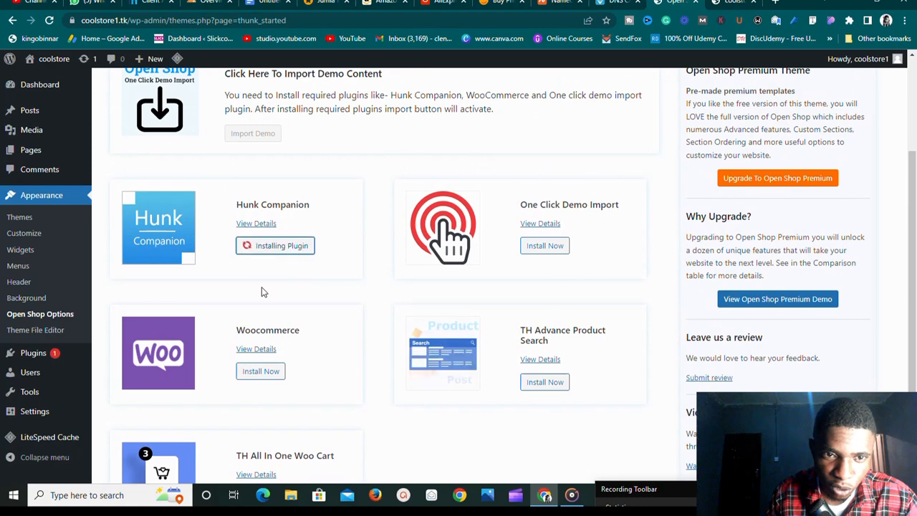
{"action": "left_click", "coordinate": [260, 371]}
Step: Install TH All In One Woo Cart, TH Advance Product Search and One Click Demo Import
{"action": "scroll", "coordinate": [326, 374], "scroll_direction": "down", "scroll_amount": 2}
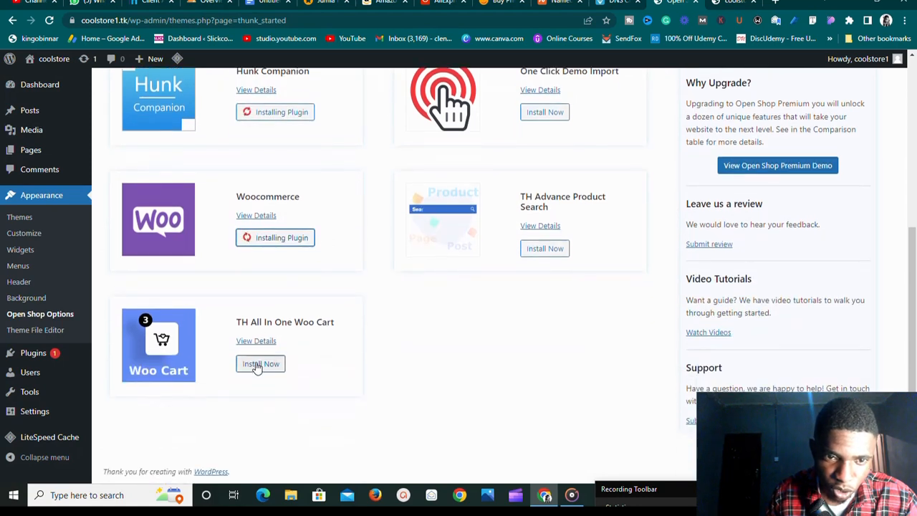
{"action": "left_click", "coordinate": [260, 363]}
{"action": "left_click", "coordinate": [565, 248]}
{"action": "scroll", "coordinate": [555, 247], "scroll_direction": "up", "scroll_amount": 4}
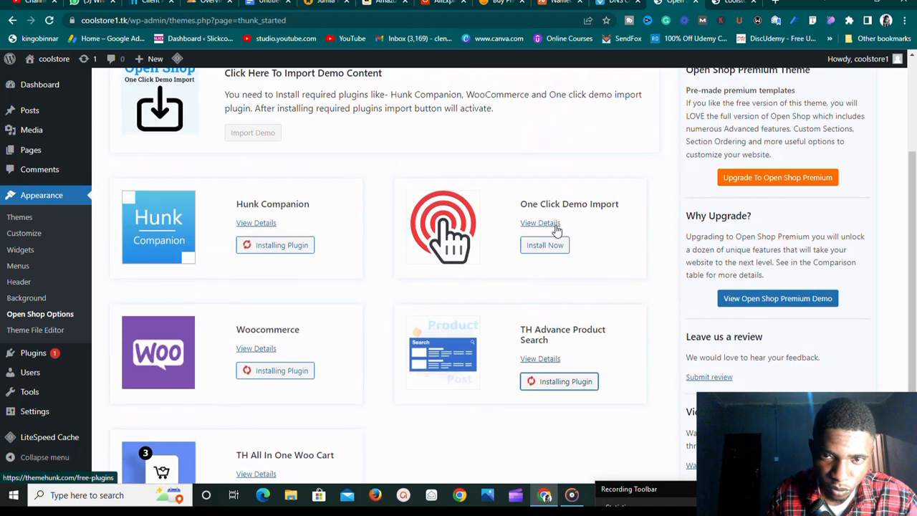
{"action": "left_click", "coordinate": [545, 379]}
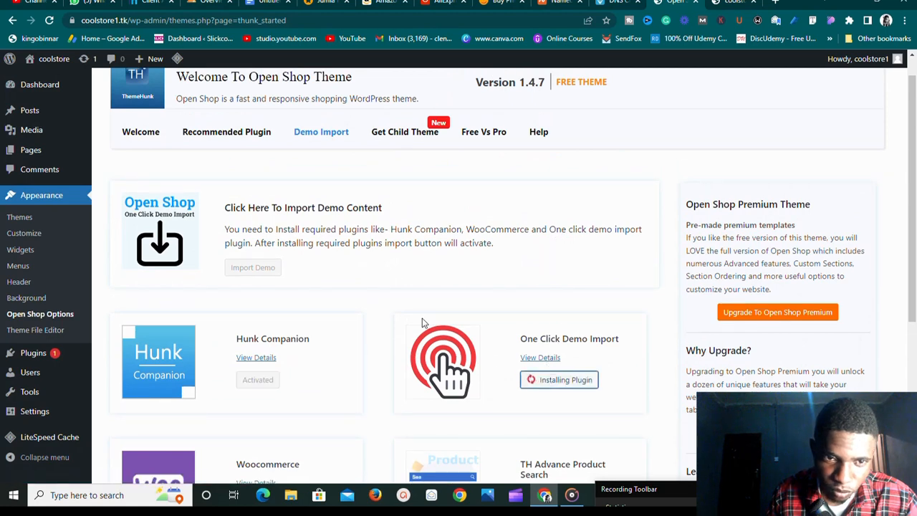
Step: Glance at the project outline, then wait until all five plugin cards show Activated
{"action": "scroll", "coordinate": [383, 255], "scroll_direction": "down", "scroll_amount": 2}
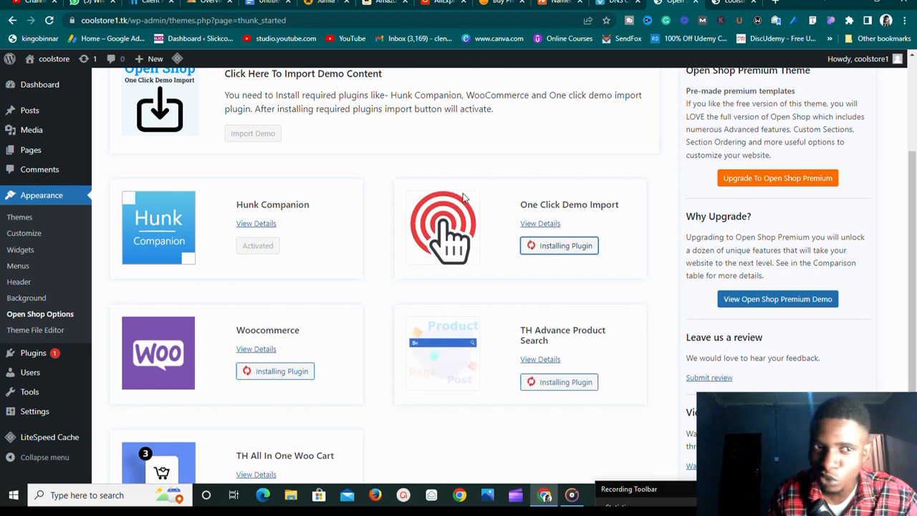
{"action": "left_click", "coordinate": [269, 3]}
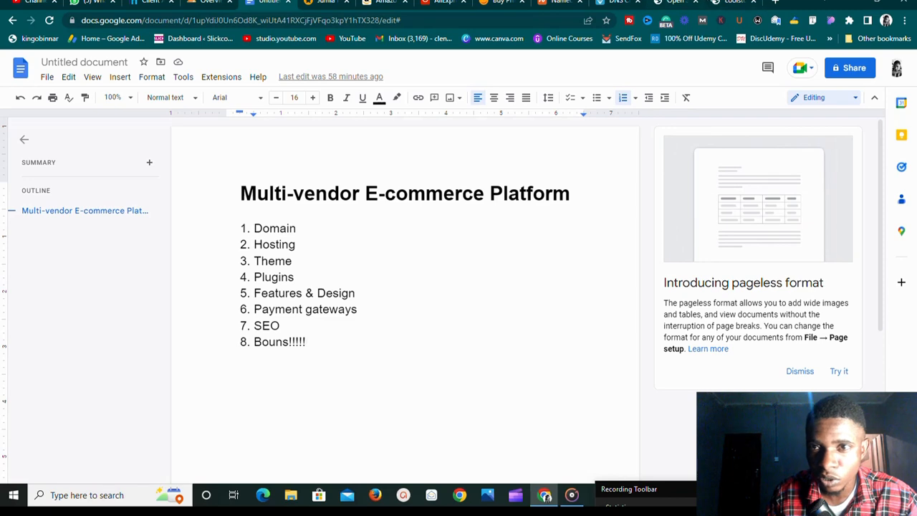
{"action": "left_click", "coordinate": [668, 3]}
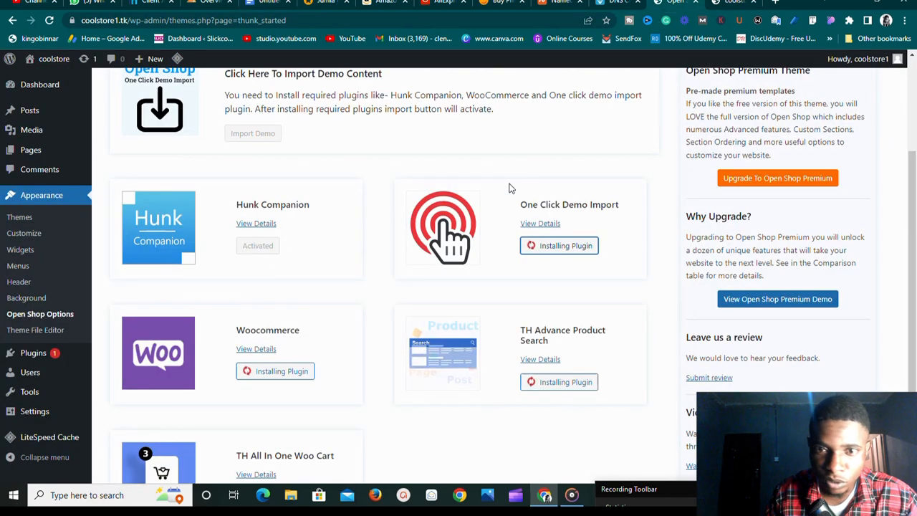
{"action": "scroll", "coordinate": [470, 276], "scroll_direction": "down", "scroll_amount": 2}
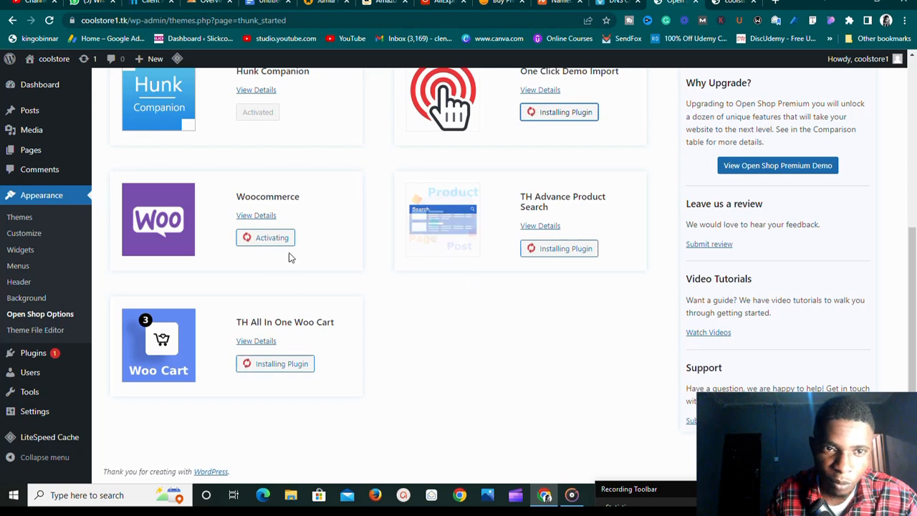
{"action": "scroll", "coordinate": [302, 246], "scroll_direction": "up", "scroll_amount": 1}
{"action": "scroll", "coordinate": [305, 280], "scroll_direction": "down", "scroll_amount": 1}
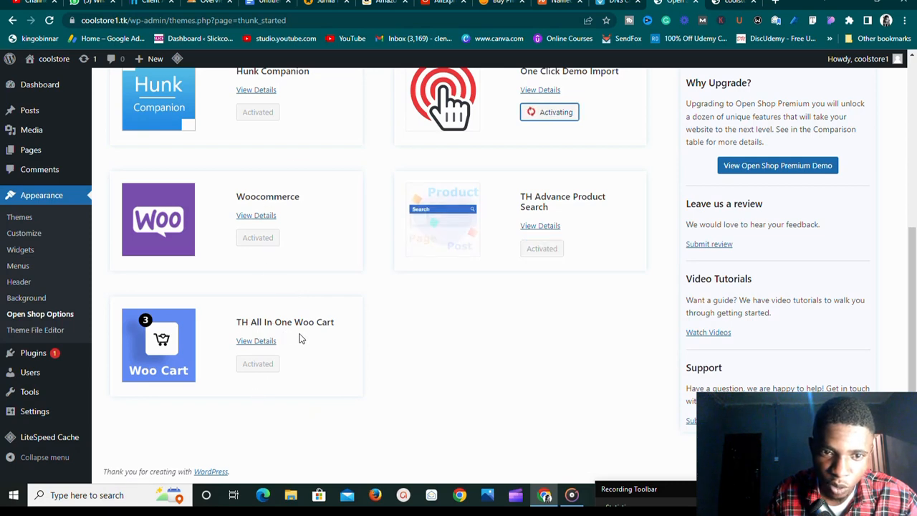
{"action": "scroll", "coordinate": [297, 339], "scroll_direction": "up", "scroll_amount": 3}
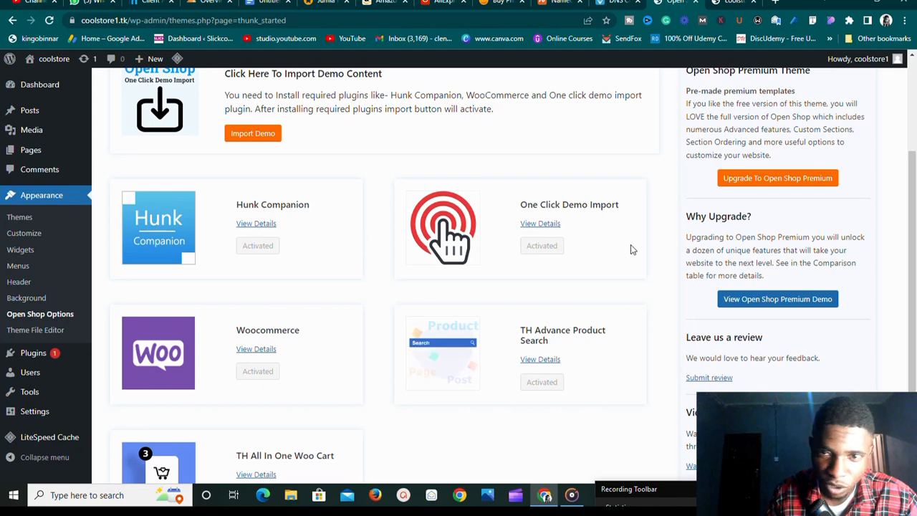
{"action": "scroll", "coordinate": [565, 233], "scroll_direction": "down", "scroll_amount": 3}
{"action": "scroll", "coordinate": [561, 234], "scroll_direction": "up", "scroll_amount": 3}
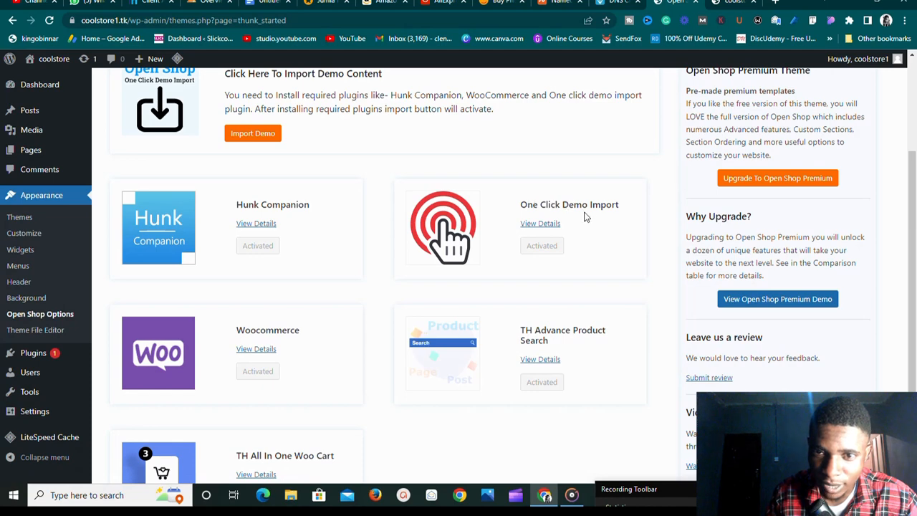
{"action": "scroll", "coordinate": [551, 359], "scroll_direction": "down", "scroll_amount": 3}
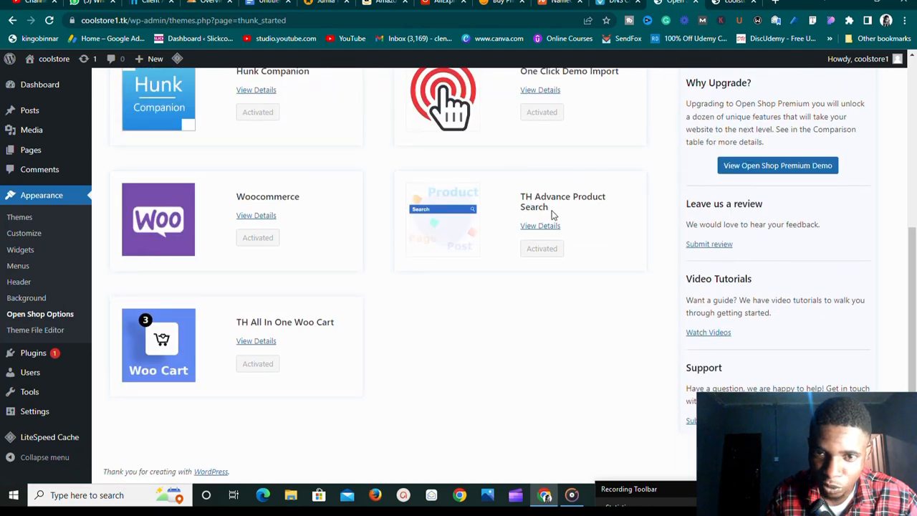
{"action": "scroll", "coordinate": [526, 321], "scroll_direction": "up", "scroll_amount": 6}
{"action": "scroll", "coordinate": [397, 366], "scroll_direction": "down", "scroll_amount": 3}
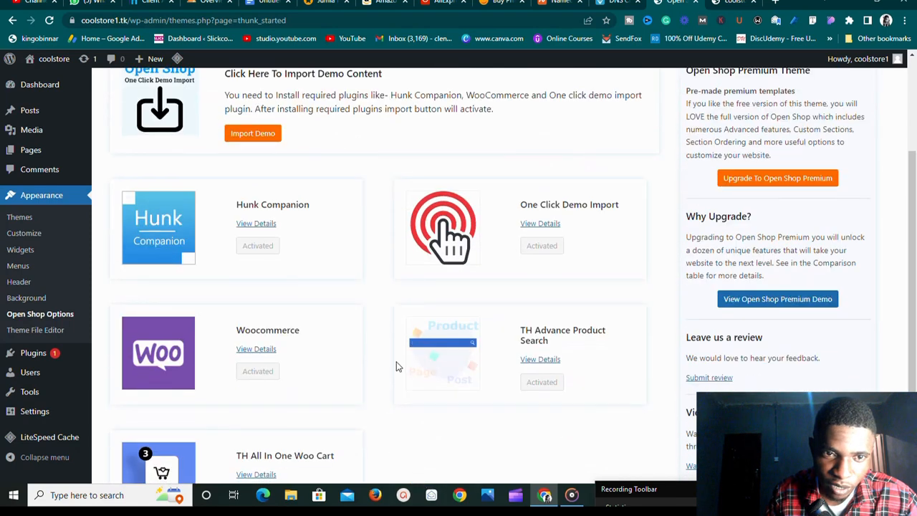
{"action": "scroll", "coordinate": [346, 307], "scroll_direction": "down", "scroll_amount": 3}
{"action": "scroll", "coordinate": [345, 305], "scroll_direction": "up", "scroll_amount": 6}
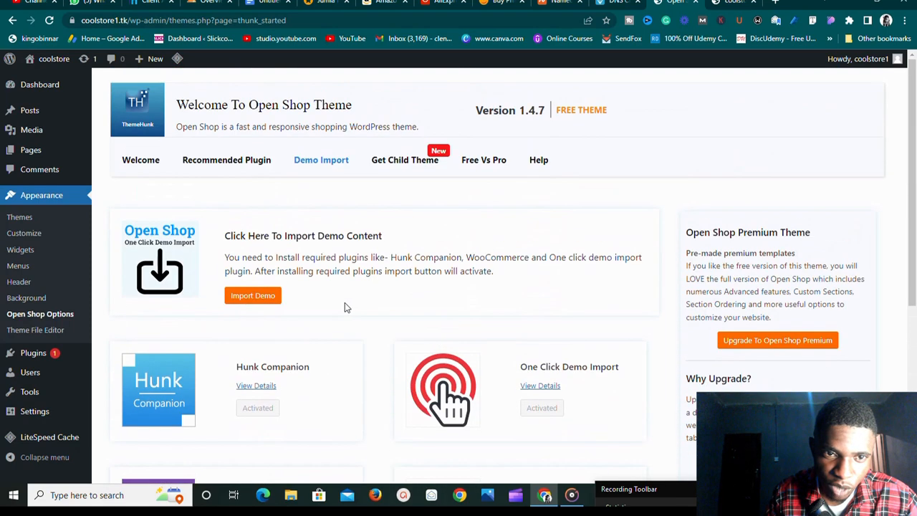
{"action": "left_click", "coordinate": [269, 304]}
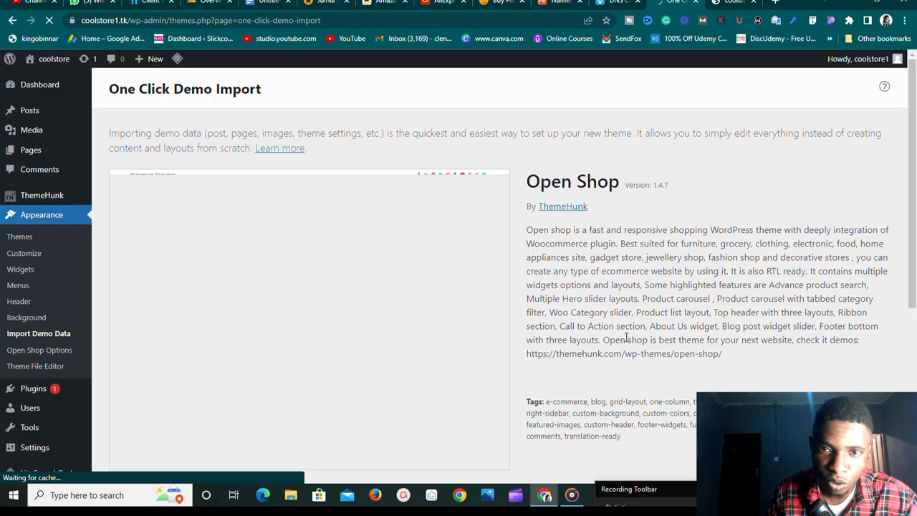
{"action": "scroll", "coordinate": [486, 305], "scroll_direction": "down", "scroll_amount": 4}
{"action": "scroll", "coordinate": [487, 305], "scroll_direction": "up", "scroll_amount": 4}
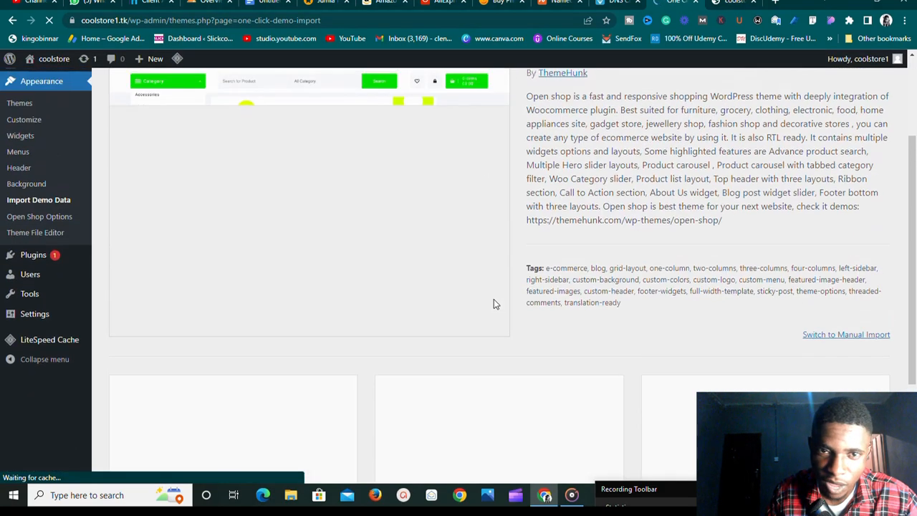
{"action": "scroll", "coordinate": [494, 303], "scroll_direction": "down", "scroll_amount": 2}
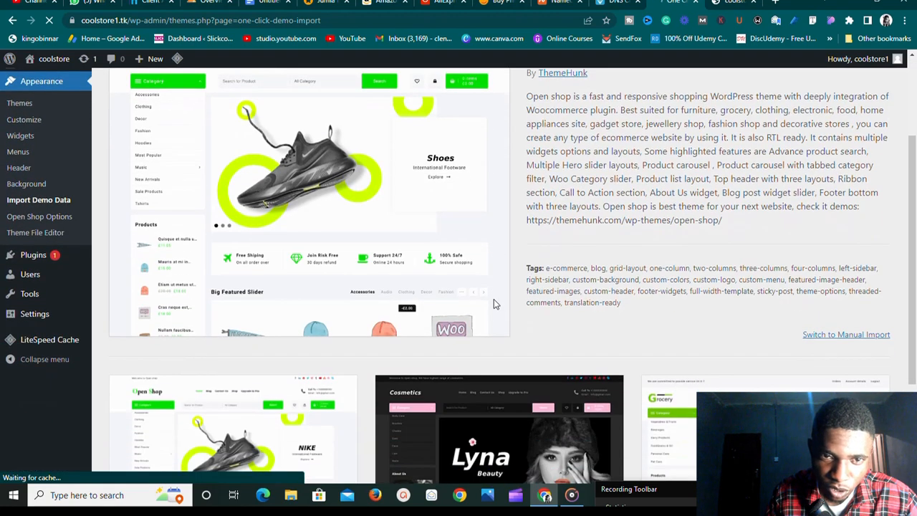
{"action": "scroll", "coordinate": [495, 303], "scroll_direction": "up", "scroll_amount": 4}
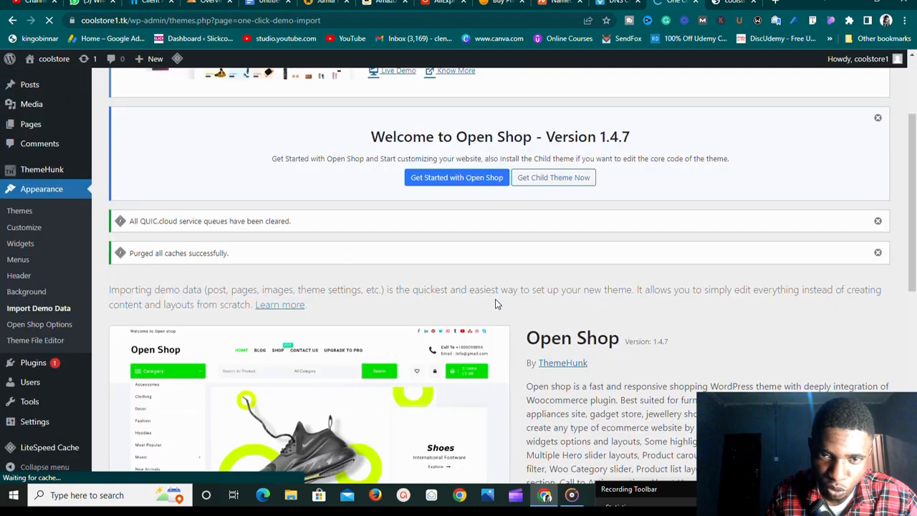
{"action": "scroll", "coordinate": [494, 304], "scroll_direction": "down", "scroll_amount": 2}
{"action": "scroll", "coordinate": [495, 303], "scroll_direction": "up", "scroll_amount": 4}
{"action": "scroll", "coordinate": [498, 303], "scroll_direction": "down", "scroll_amount": 4}
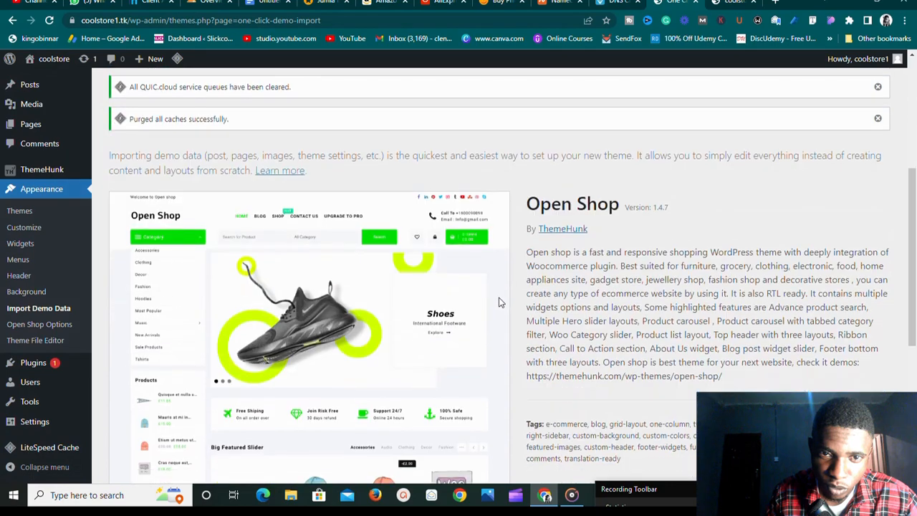
{"action": "scroll", "coordinate": [500, 303], "scroll_direction": "up", "scroll_amount": 4}
{"action": "scroll", "coordinate": [500, 303], "scroll_direction": "down", "scroll_amount": 4}
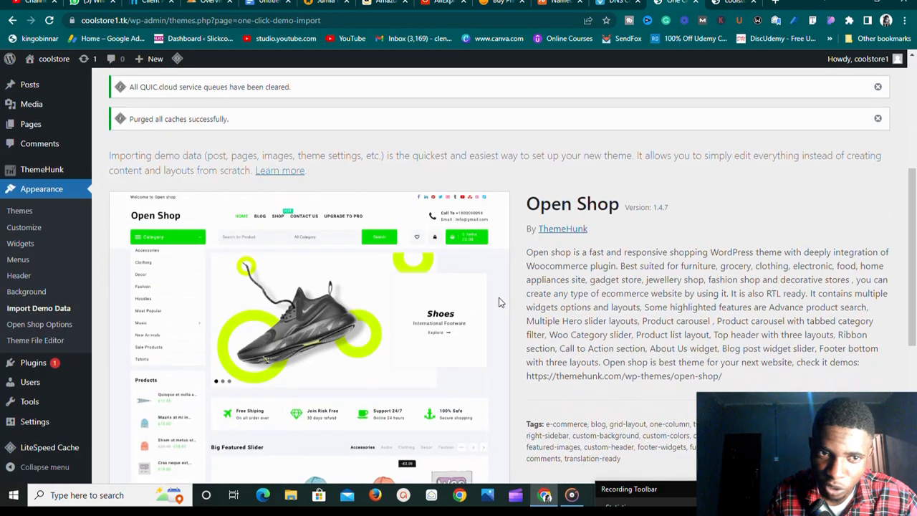
{"action": "scroll", "coordinate": [500, 302], "scroll_direction": "down", "scroll_amount": 4}
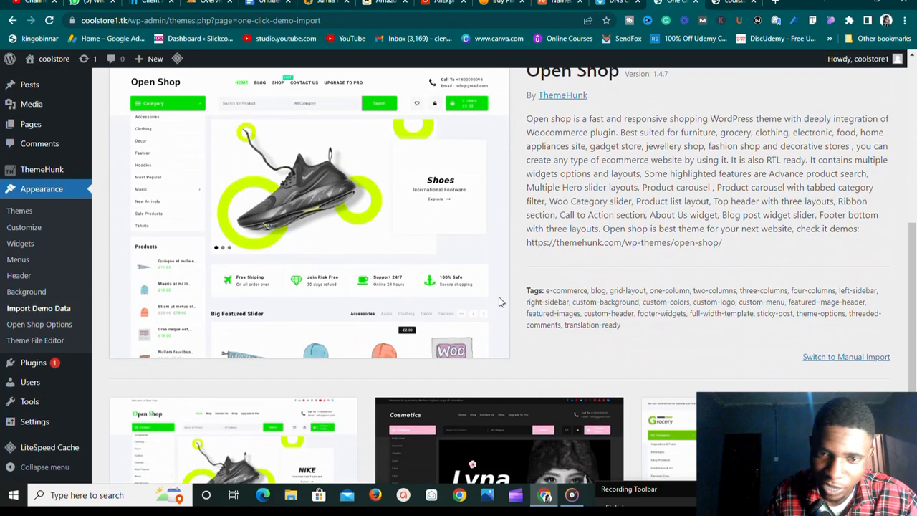
{"action": "scroll", "coordinate": [500, 301], "scroll_direction": "up", "scroll_amount": 2}
{"action": "scroll", "coordinate": [502, 296], "scroll_direction": "down", "scroll_amount": 2}
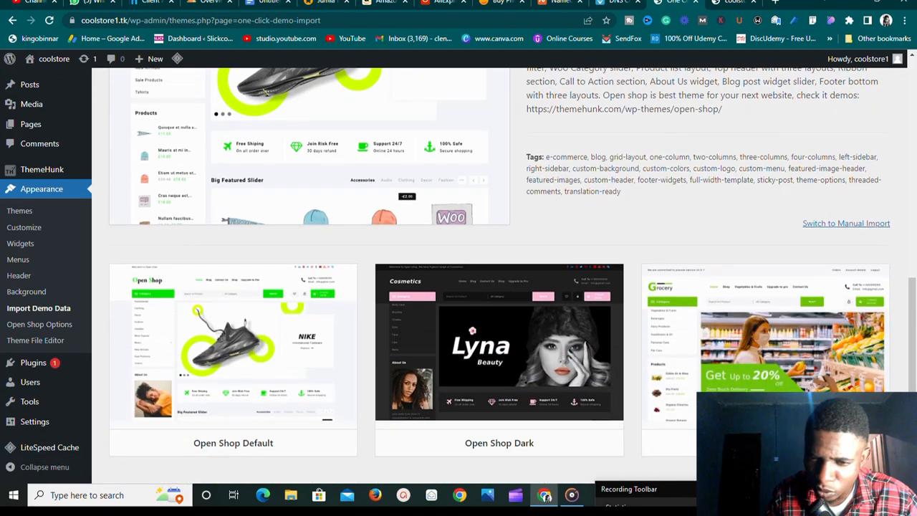
{"action": "scroll", "coordinate": [354, 344], "scroll_direction": "down", "scroll_amount": 1}
{"action": "mouse_move", "coordinate": [317, 283]}
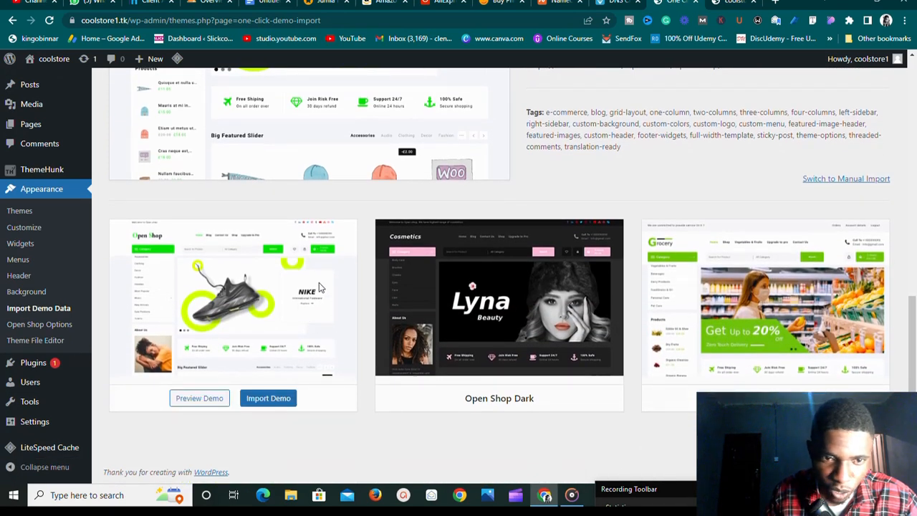
{"action": "scroll", "coordinate": [369, 254], "scroll_direction": "up", "scroll_amount": 4}
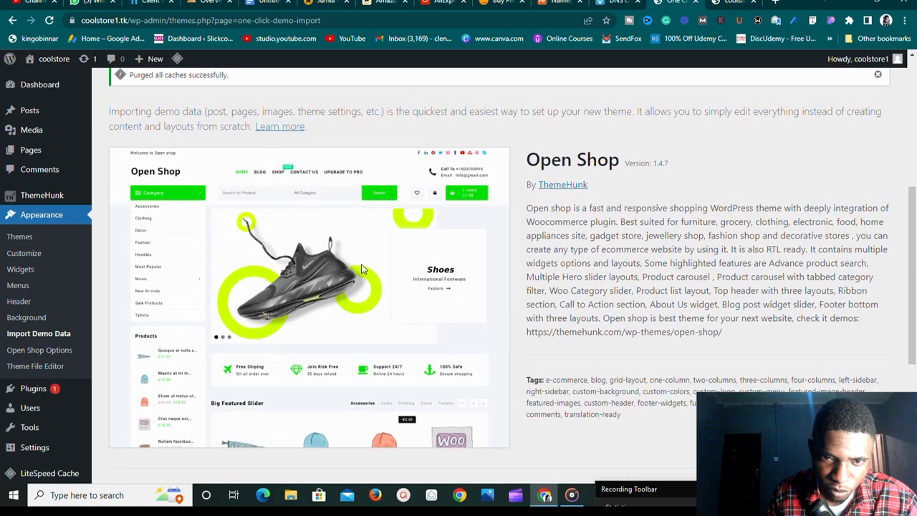
{"action": "scroll", "coordinate": [361, 319], "scroll_direction": "down", "scroll_amount": 4}
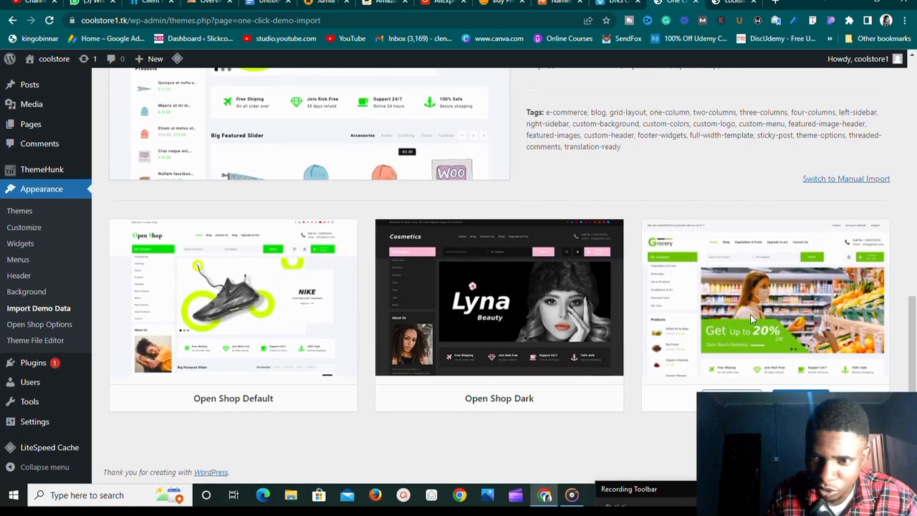
{"action": "scroll", "coordinate": [724, 329], "scroll_direction": "up", "scroll_amount": 4}
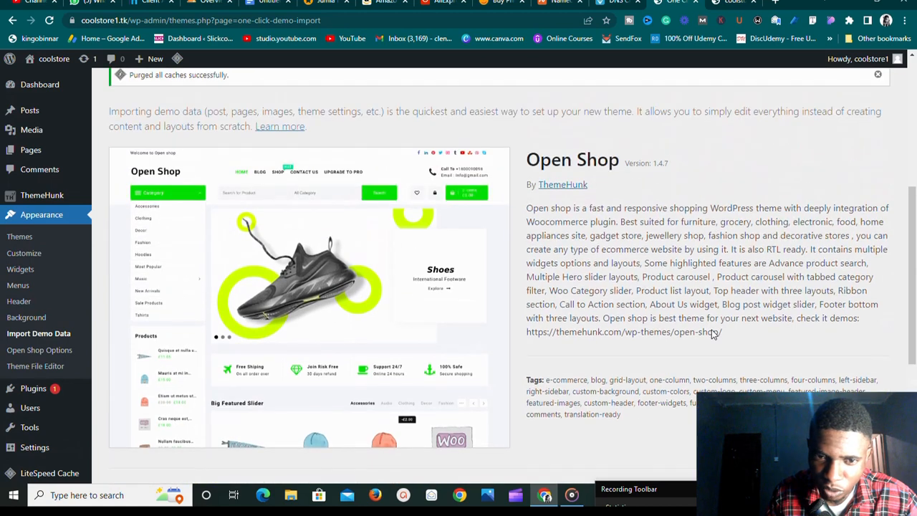
{"action": "scroll", "coordinate": [657, 325], "scroll_direction": "down", "scroll_amount": 2}
{"action": "scroll", "coordinate": [382, 249], "scroll_direction": "down", "scroll_amount": 2}
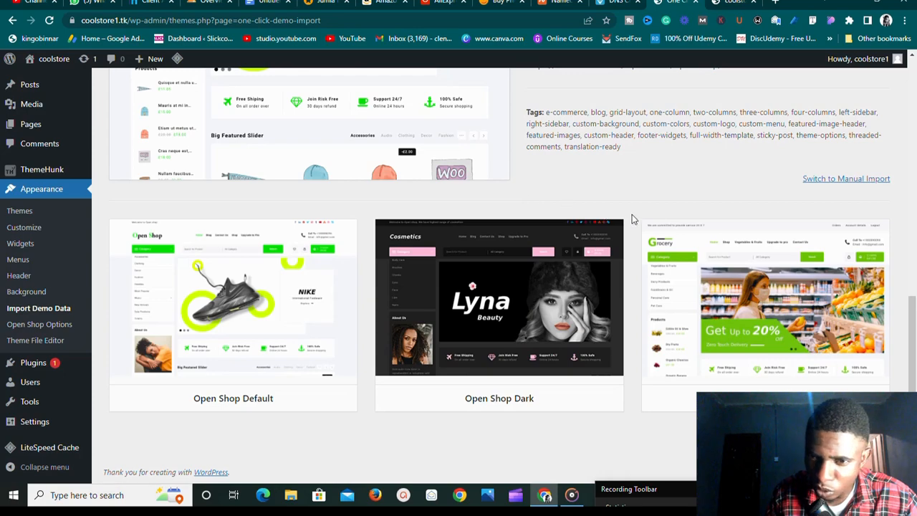
{"action": "scroll", "coordinate": [358, 330], "scroll_direction": "up", "scroll_amount": 4}
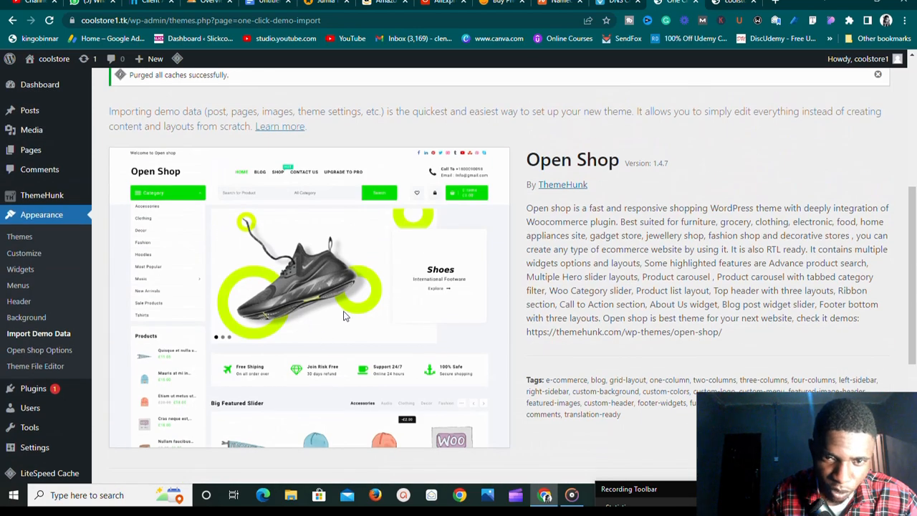
{"action": "scroll", "coordinate": [429, 300], "scroll_direction": "up", "scroll_amount": 4}
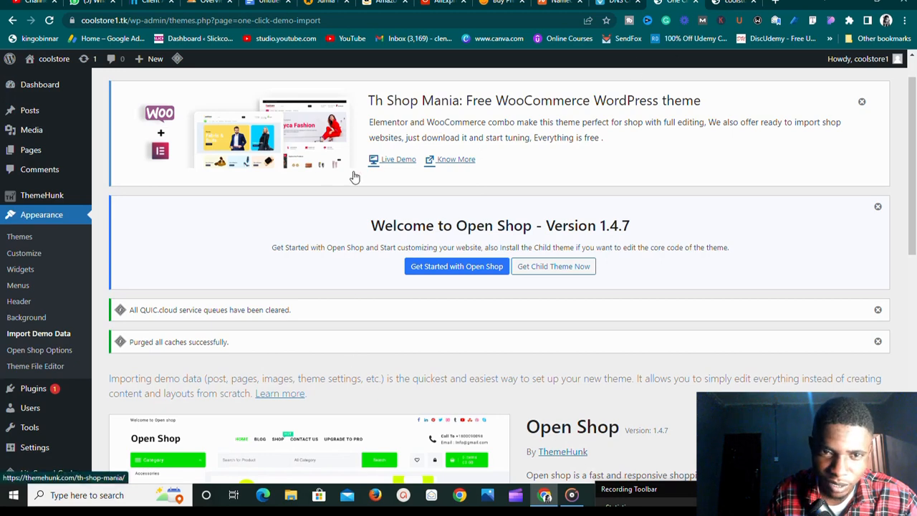
Step: Reload the coolstore1.tk front page twice so its menu lists Cart, Checkout, My account, Sample Page and Shop
{"action": "left_click", "coordinate": [745, 5]}
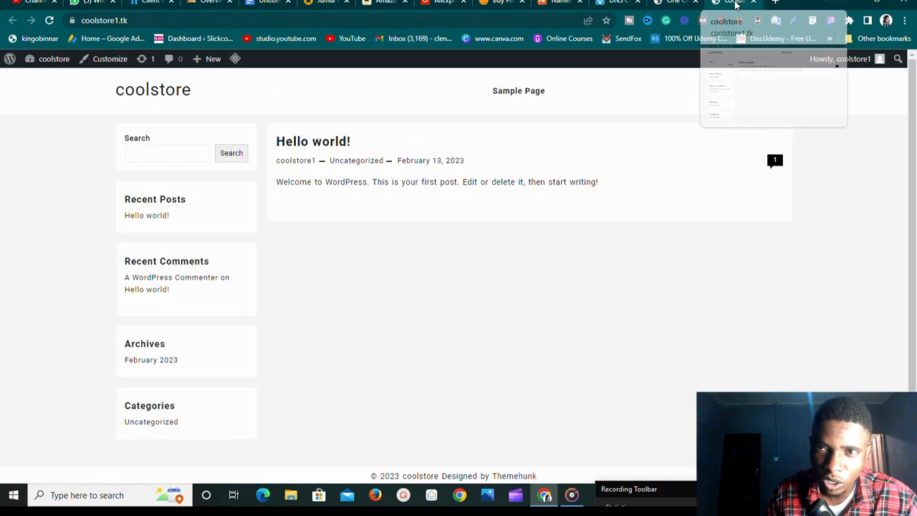
{"action": "left_click", "coordinate": [48, 21]}
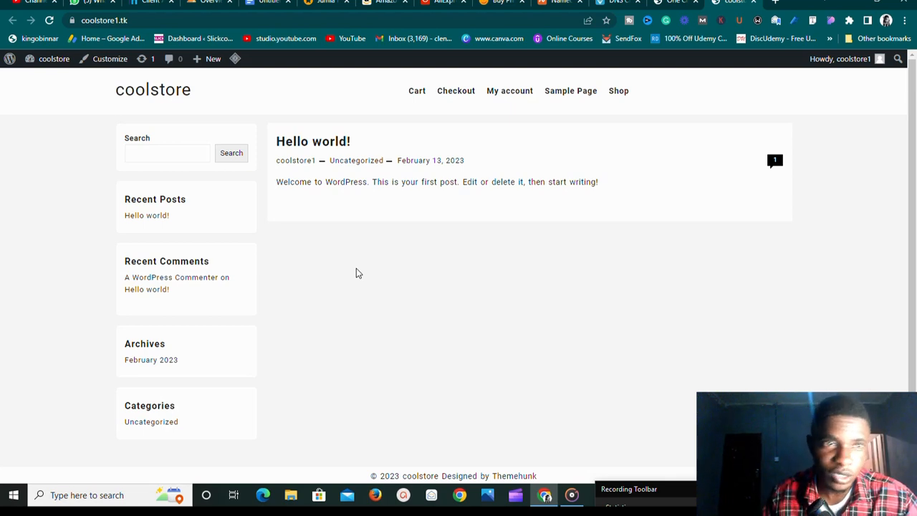
{"action": "left_click", "coordinate": [48, 20]}
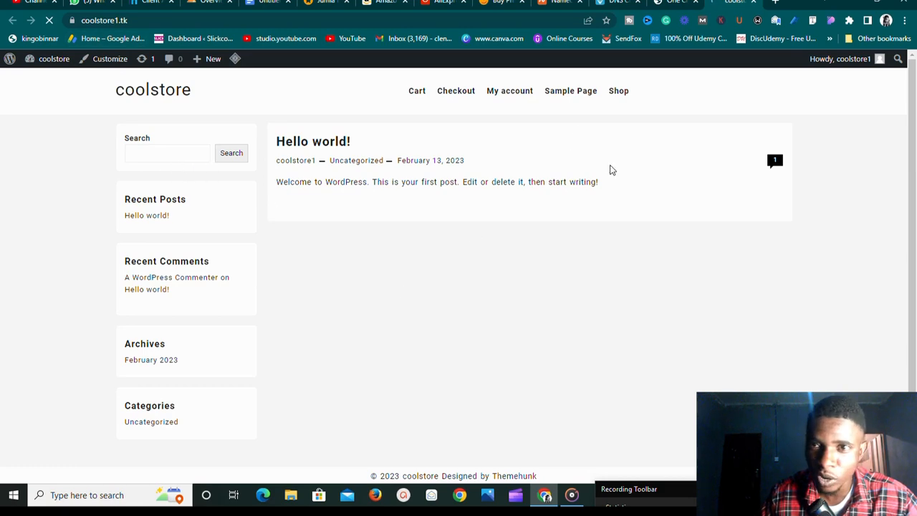
Step: Return to the Import Demo Data page and scroll to the Open Shop Default, Dark and Grocery cards
{"action": "key", "text": "ctrl+shift+Tab"}
{"action": "scroll", "coordinate": [462, 249], "scroll_direction": "down", "scroll_amount": 2}
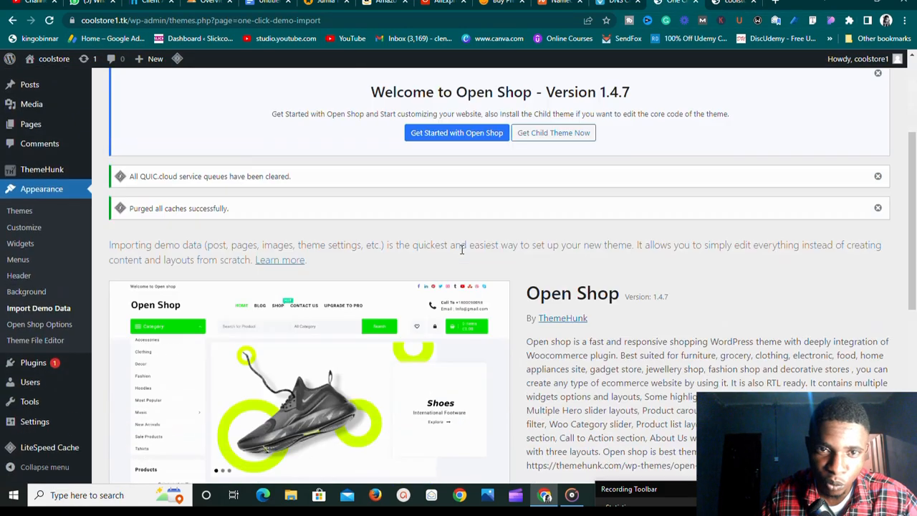
{"action": "scroll", "coordinate": [462, 248], "scroll_direction": "down", "scroll_amount": 6}
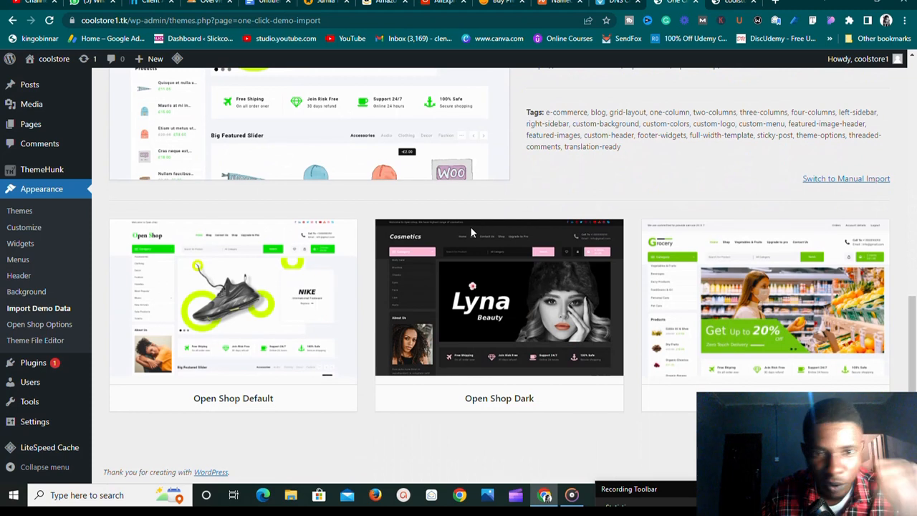
{"action": "mouse_move", "coordinate": [584, 379]}
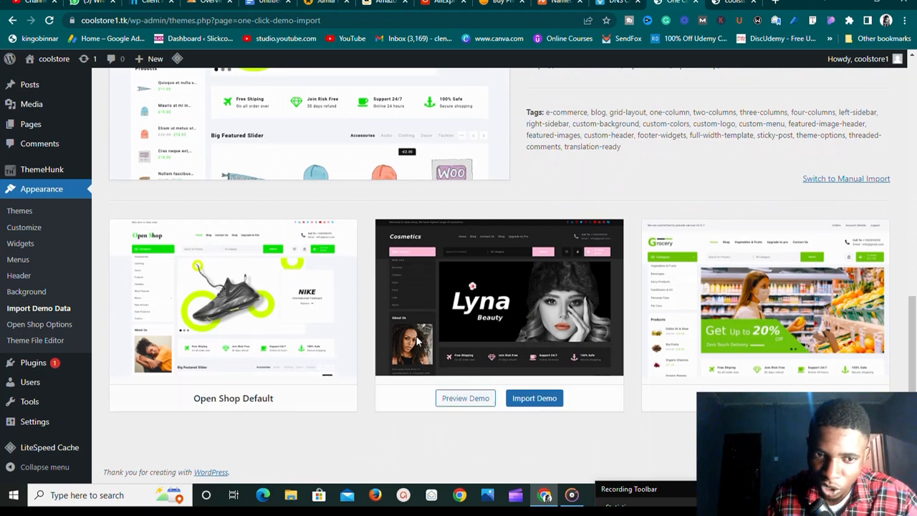
{"action": "mouse_move", "coordinate": [169, 376]}
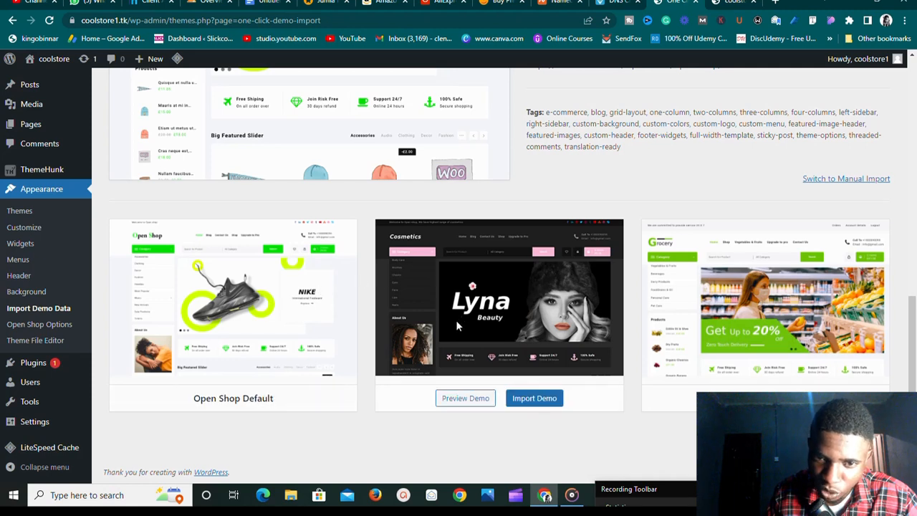
{"action": "mouse_move", "coordinate": [742, 326]}
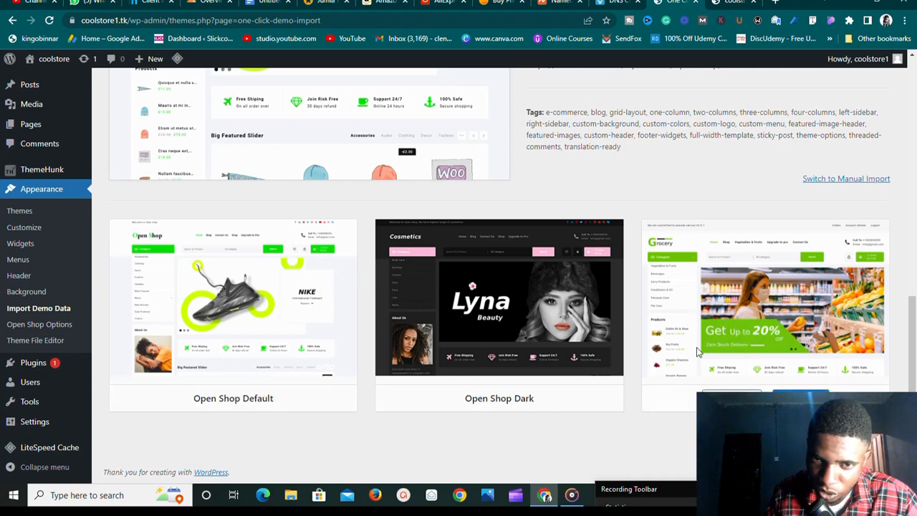
Step: Open the Default, Dark and Grocery demo previews in new tabs and view the Open Shop preview
{"action": "mouse_move", "coordinate": [247, 371]}
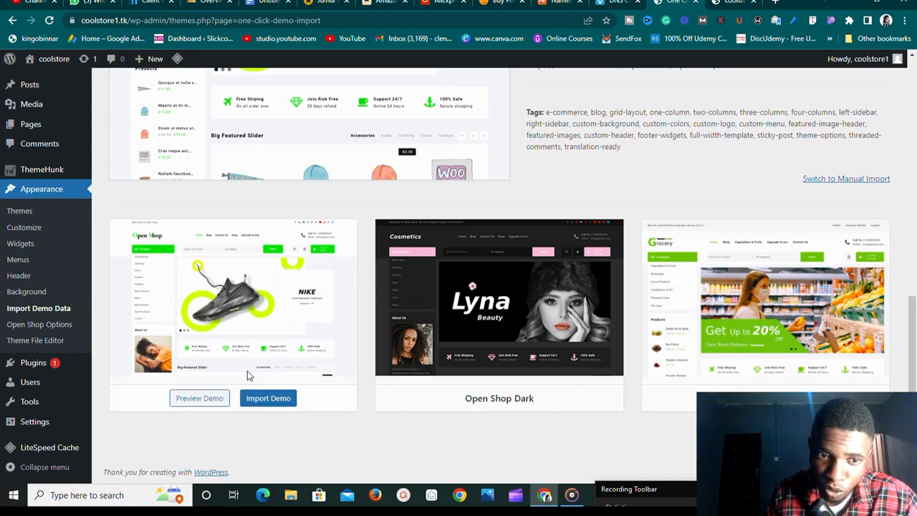
{"action": "right_click", "coordinate": [194, 398]}
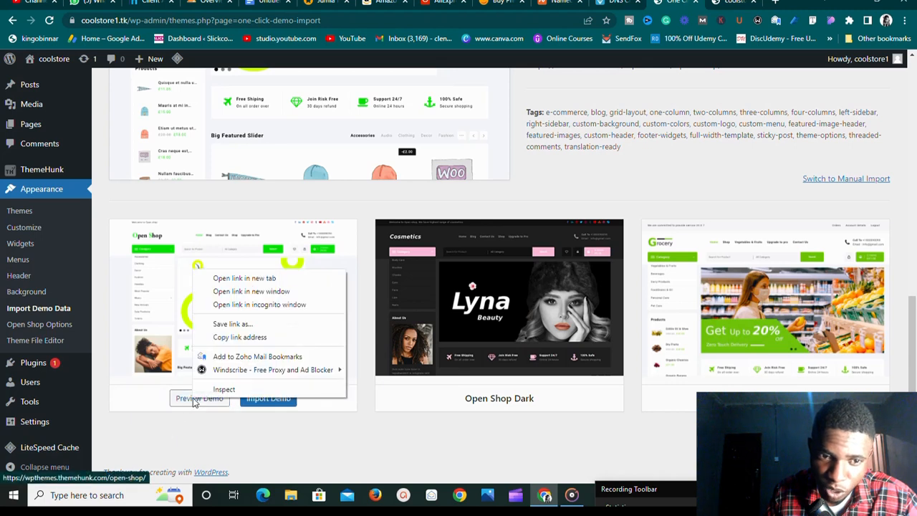
{"action": "left_click", "coordinate": [258, 278]}
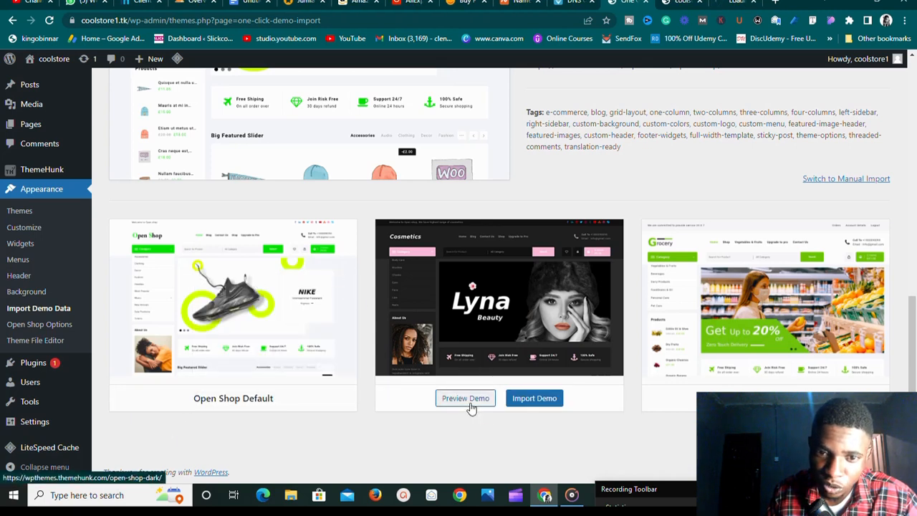
{"action": "right_click", "coordinate": [469, 400]}
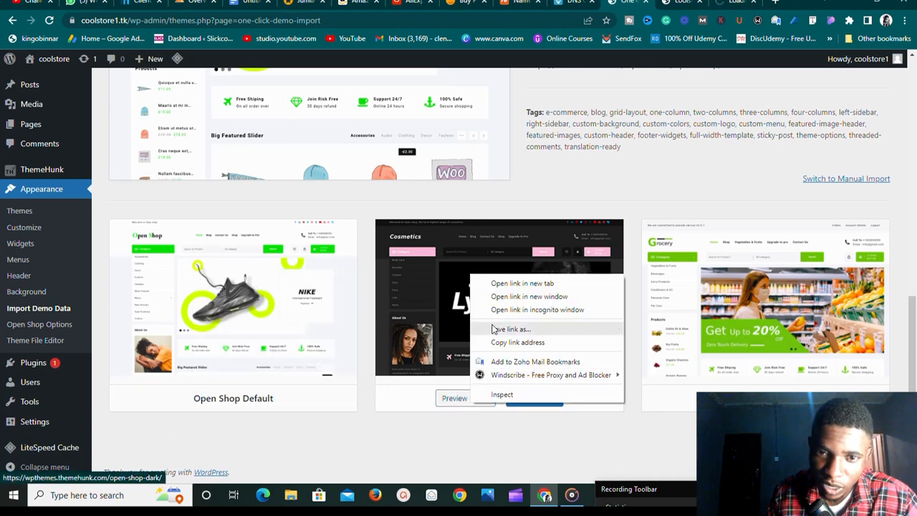
{"action": "left_click", "coordinate": [500, 284]}
{"action": "right_click", "coordinate": [717, 385]}
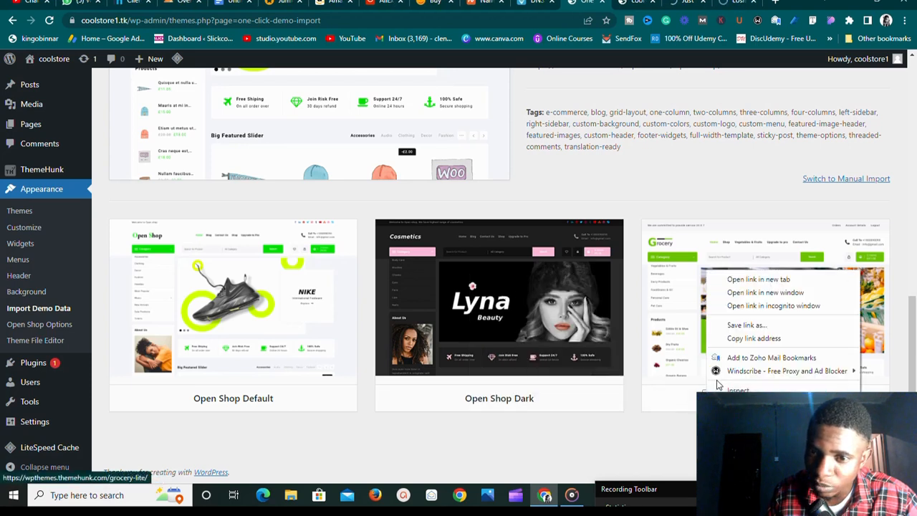
{"action": "left_click", "coordinate": [724, 279]}
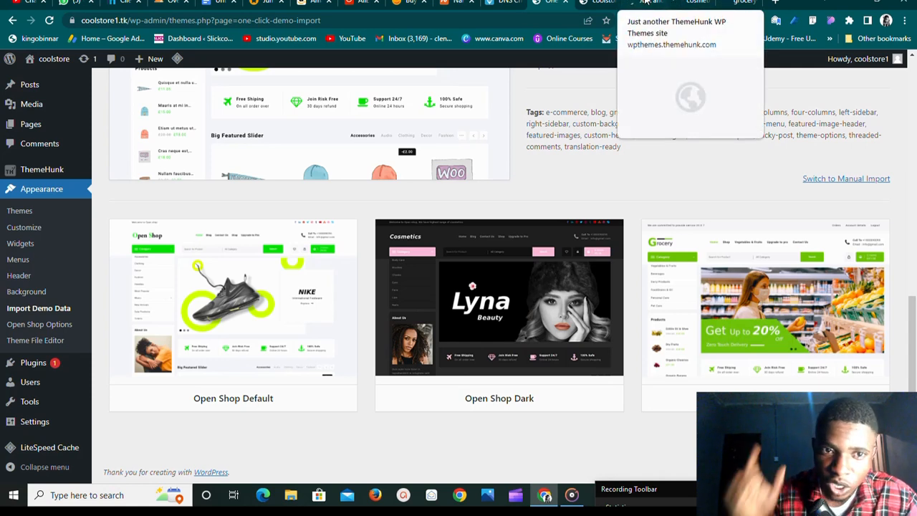
{"action": "left_click", "coordinate": [645, 3]}
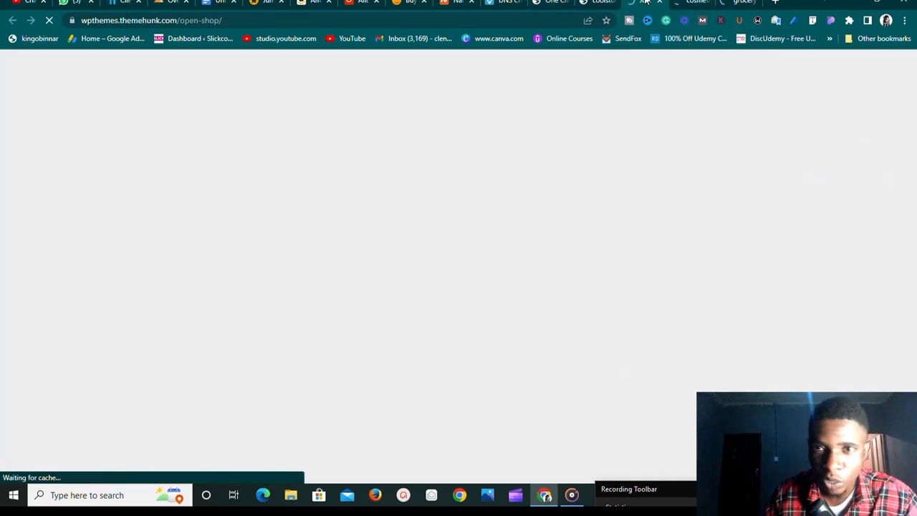
Step: Browse the cosmetics and Grocery demo previews, scrolling the grocery products, then view AliExpress
{"action": "left_click", "coordinate": [687, 2]}
{"action": "left_click", "coordinate": [745, 2]}
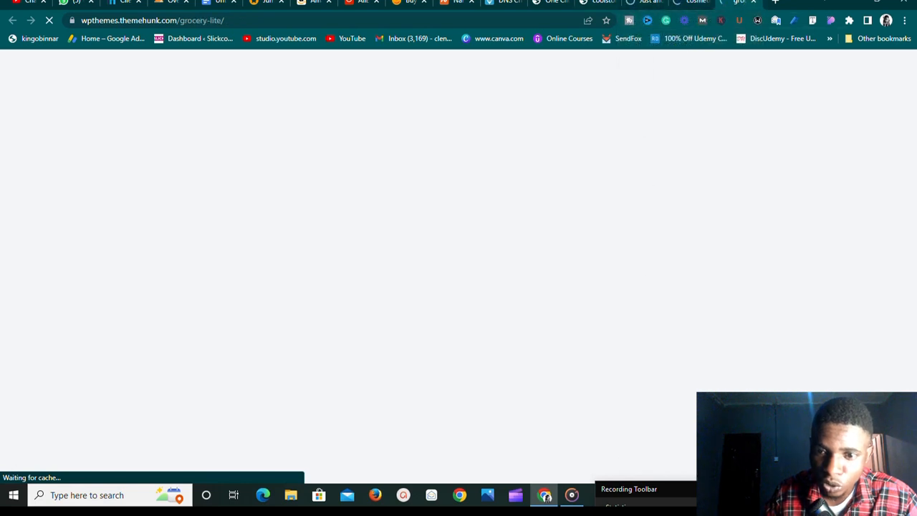
{"action": "left_click_drag", "start_coordinate": [620, 493], "coordinate": [431, 493]}
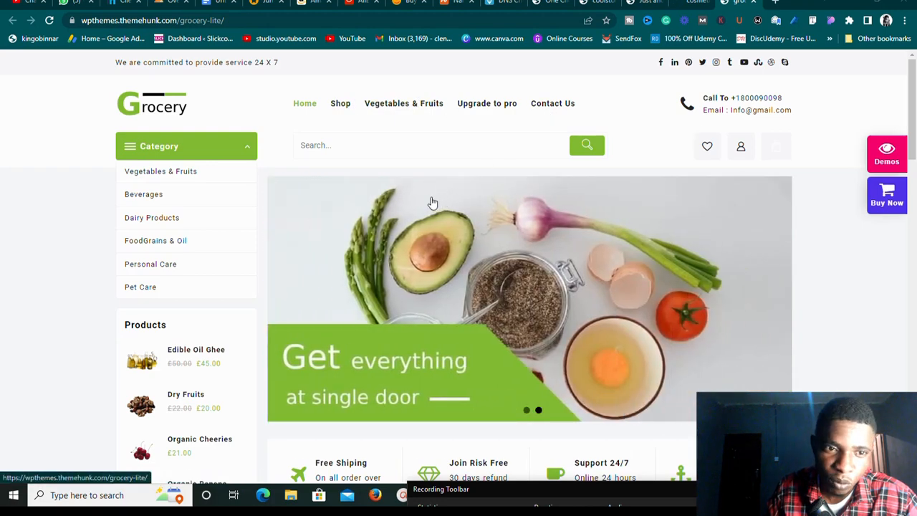
{"action": "scroll", "coordinate": [432, 204], "scroll_direction": "down", "scroll_amount": 2}
{"action": "scroll", "coordinate": [433, 203], "scroll_direction": "down", "scroll_amount": 4}
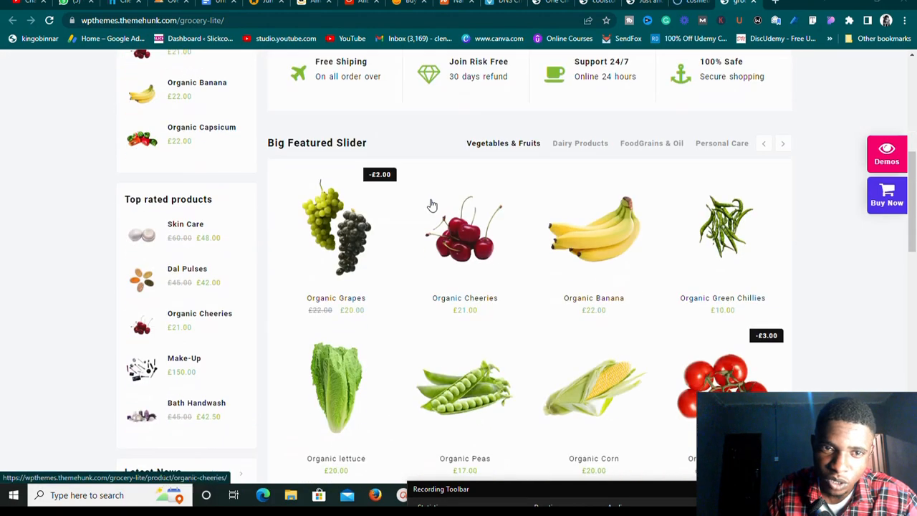
{"action": "scroll", "coordinate": [433, 205], "scroll_direction": "down", "scroll_amount": 2}
{"action": "scroll", "coordinate": [432, 205], "scroll_direction": "down", "scroll_amount": 4}
{"action": "scroll", "coordinate": [432, 205], "scroll_direction": "up", "scroll_amount": 10}
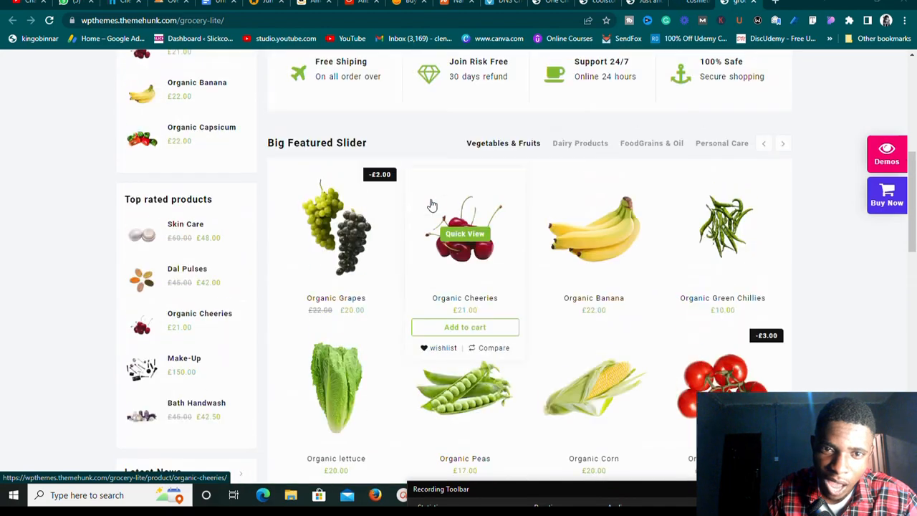
{"action": "scroll", "coordinate": [432, 205], "scroll_direction": "up", "scroll_amount": 1}
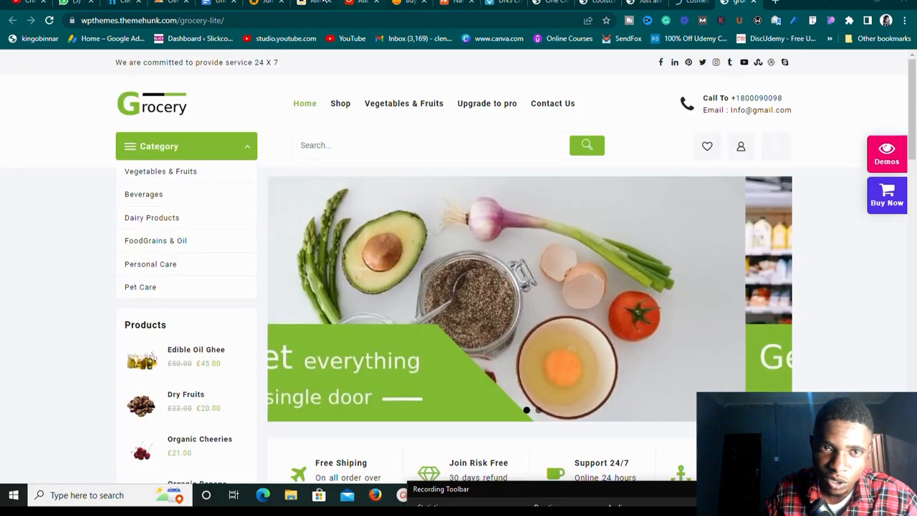
{"action": "left_click", "coordinate": [358, 4]}
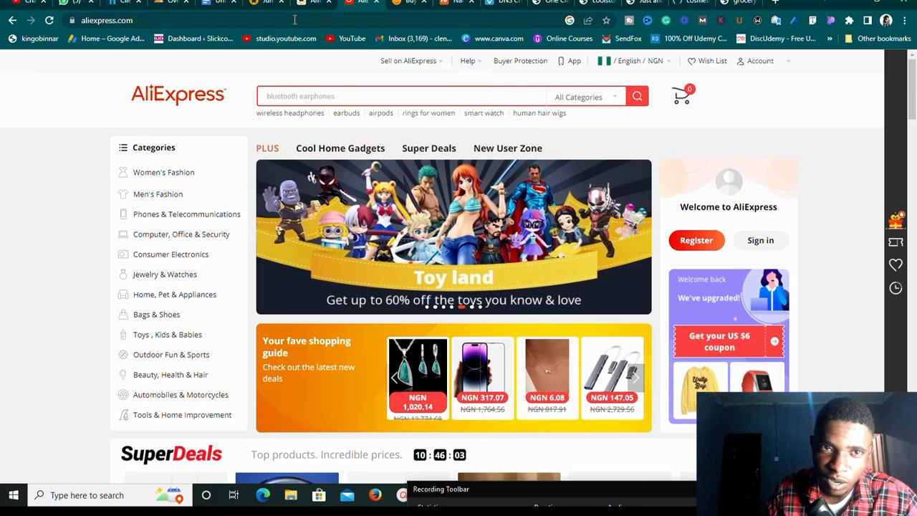
Step: Compare the Jumia and Konga homepages, then return to the Grocery demo preview
{"action": "left_click", "coordinate": [266, 4]}
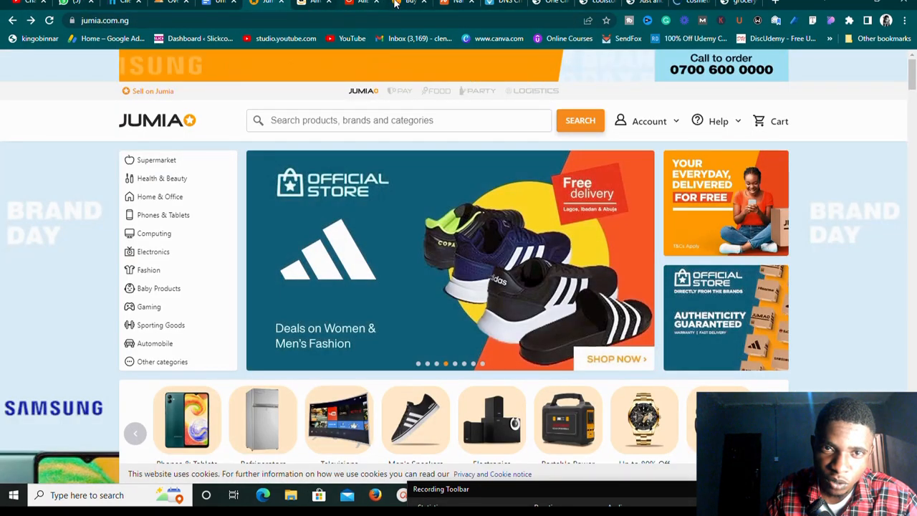
{"action": "left_click", "coordinate": [410, 3]}
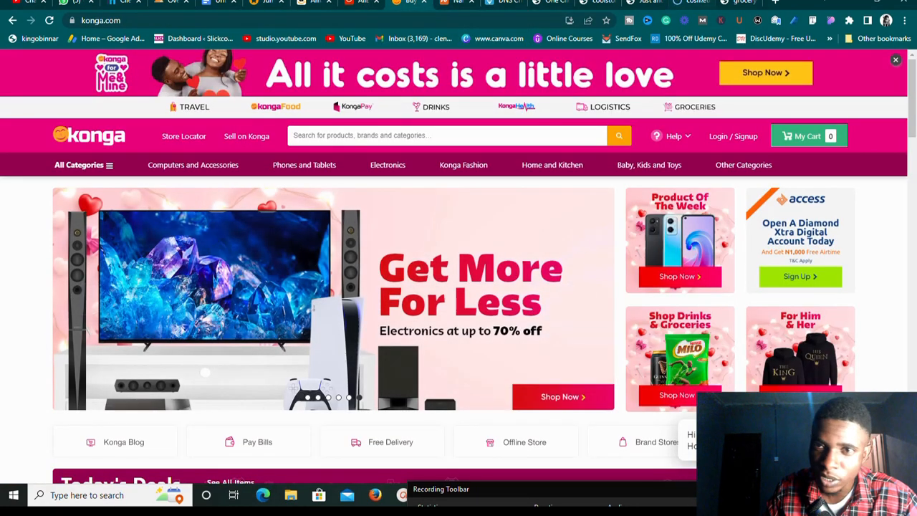
{"action": "left_click", "coordinate": [738, 3]}
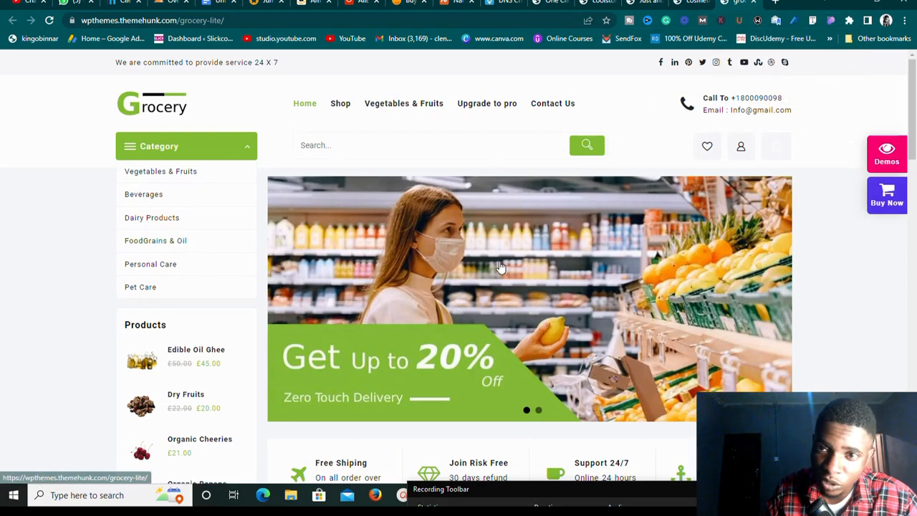
Step: Scroll through the Grocery demo again, then go back to the Import Demo Data page
{"action": "scroll", "coordinate": [500, 268], "scroll_direction": "down", "scroll_amount": 1}
{"action": "scroll", "coordinate": [501, 268], "scroll_direction": "down", "scroll_amount": 2}
{"action": "scroll", "coordinate": [500, 267], "scroll_direction": "up", "scroll_amount": 3}
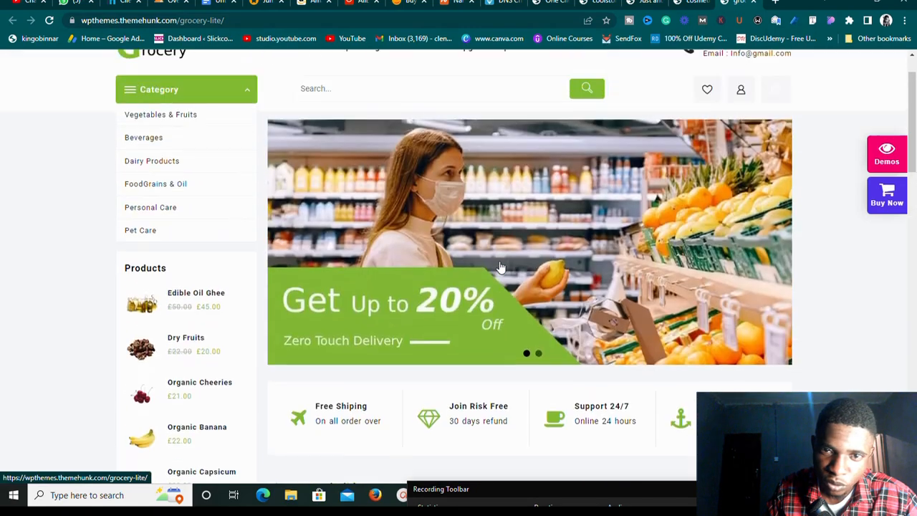
{"action": "scroll", "coordinate": [565, 356], "scroll_direction": "down", "scroll_amount": 4}
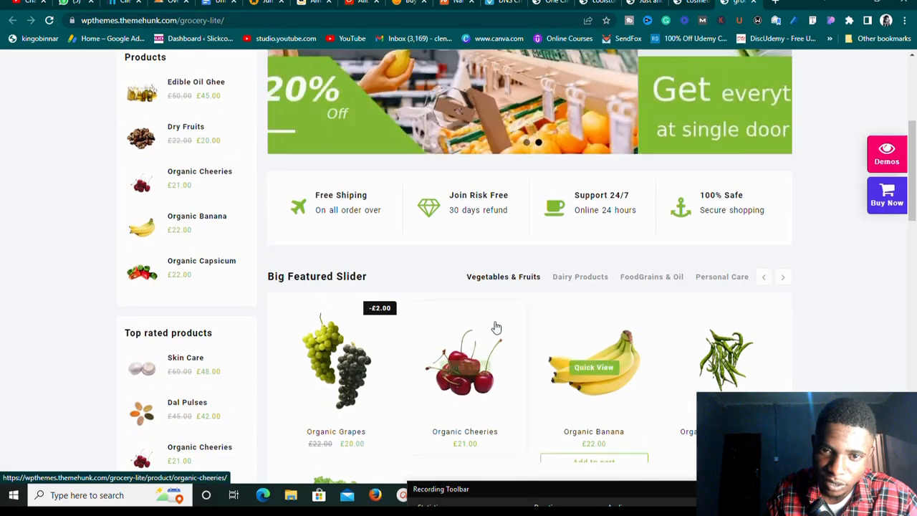
{"action": "scroll", "coordinate": [494, 325], "scroll_direction": "down", "scroll_amount": 10}
{"action": "scroll", "coordinate": [506, 325], "scroll_direction": "up", "scroll_amount": 10}
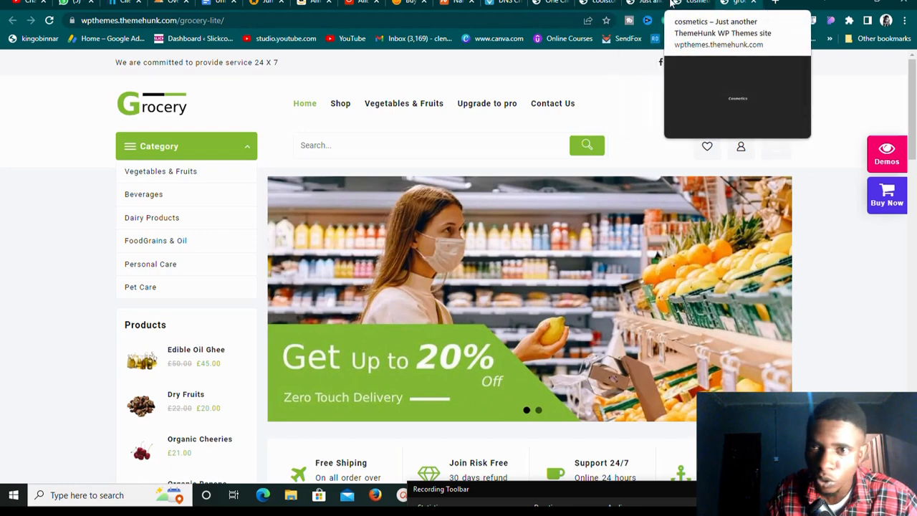
{"action": "left_click", "coordinate": [553, 3]}
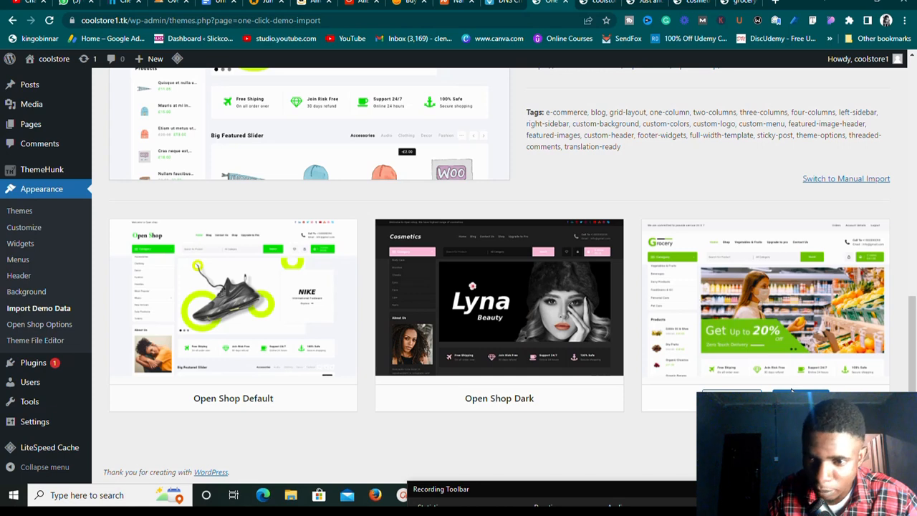
Step: Start importing the Grocery demo, confirming with Continue & Import past its recommended plugins
{"action": "left_click", "coordinate": [793, 393]}
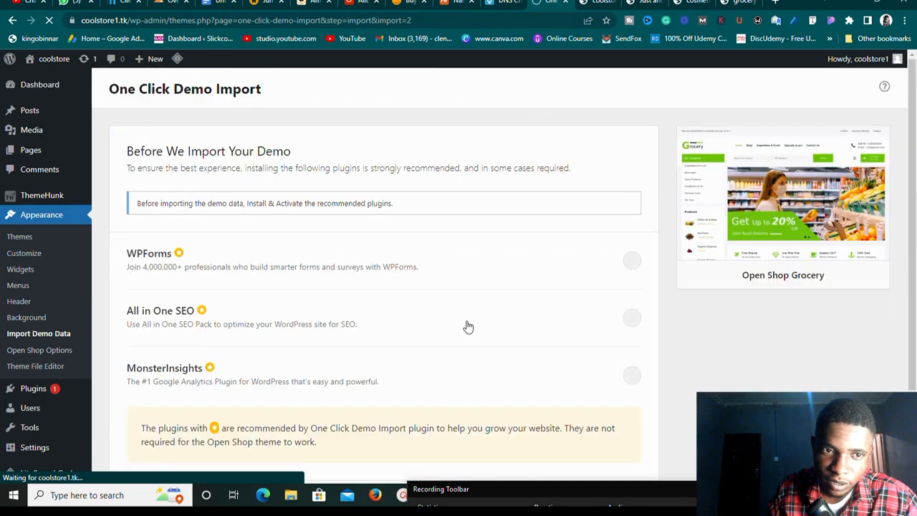
{"action": "scroll", "coordinate": [334, 306], "scroll_direction": "down", "scroll_amount": 3}
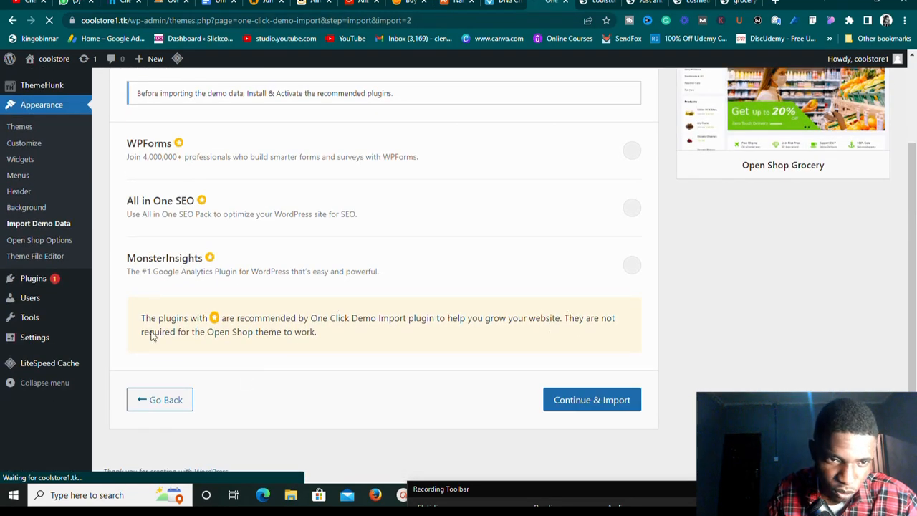
{"action": "scroll", "coordinate": [211, 272], "scroll_direction": "up", "scroll_amount": 5}
{"action": "scroll", "coordinate": [215, 273], "scroll_direction": "down", "scroll_amount": 4}
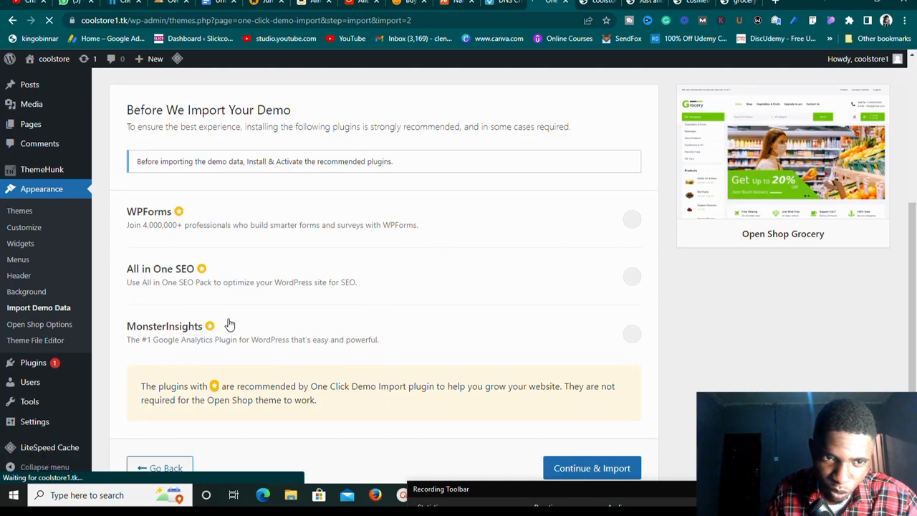
{"action": "scroll", "coordinate": [183, 274], "scroll_direction": "down", "scroll_amount": 2}
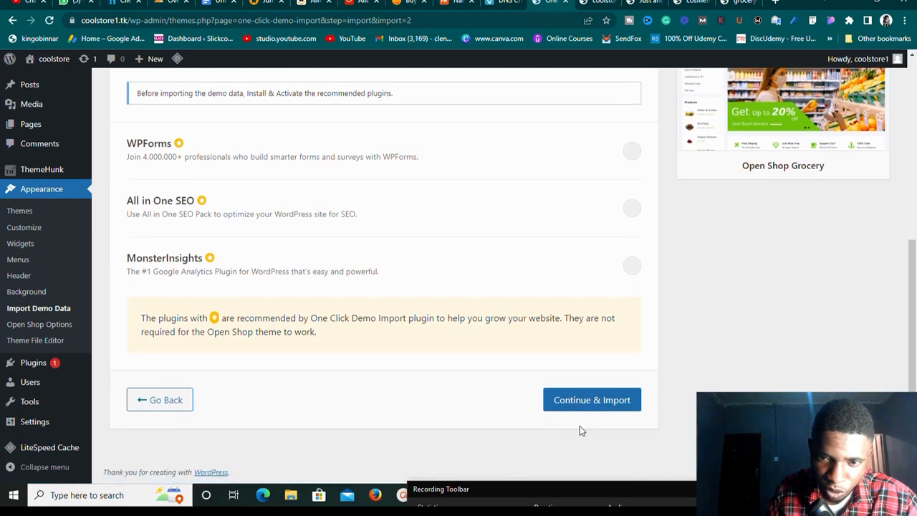
{"action": "left_click", "coordinate": [579, 406]}
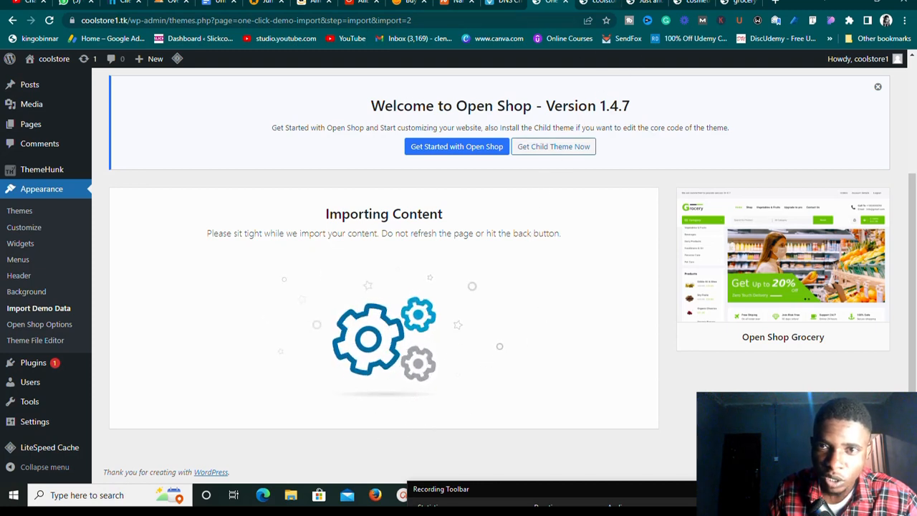
Step: Compare the coolstore front page with the Grocery and Open Shop demos while the import finishes
{"action": "left_click", "coordinate": [597, 2]}
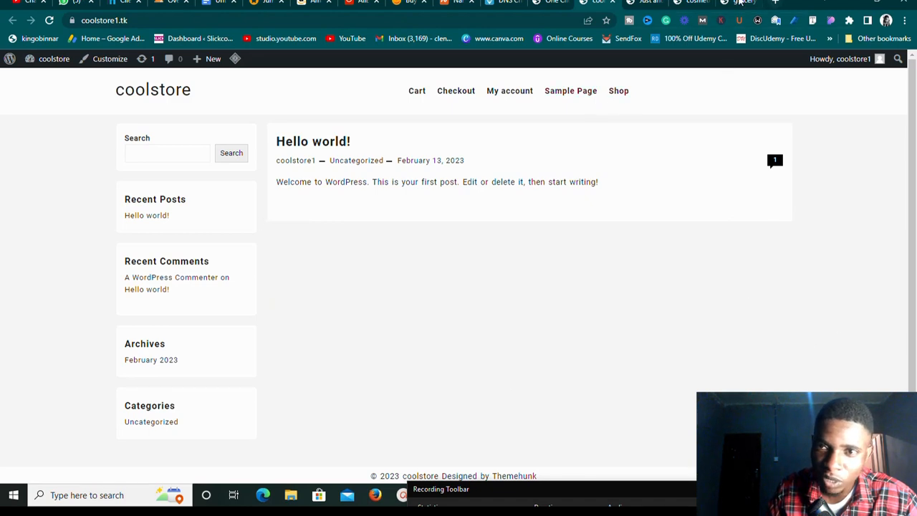
{"action": "left_click", "coordinate": [740, 2]}
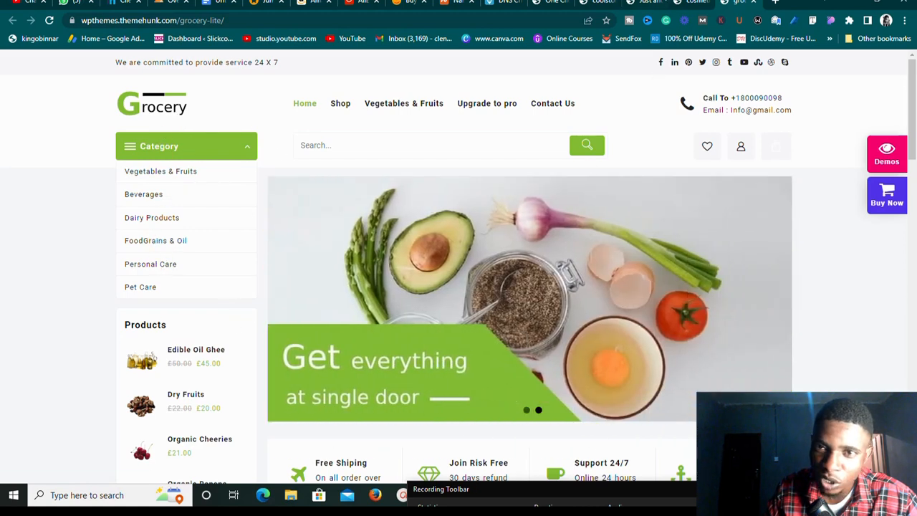
{"action": "left_click", "coordinate": [600, 3]}
{"action": "left_click", "coordinate": [648, 2]}
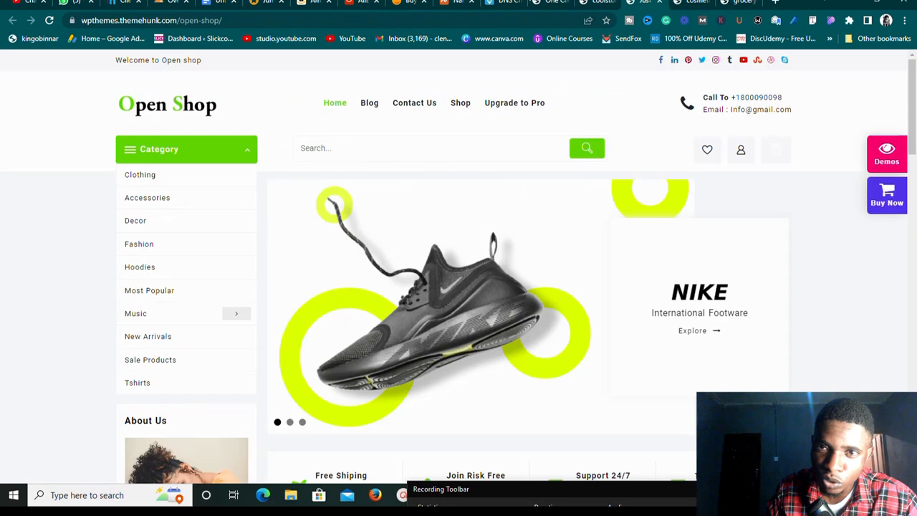
{"action": "left_click", "coordinate": [571, 7]}
{"action": "scroll", "coordinate": [430, 342], "scroll_direction": "down", "scroll_amount": 1}
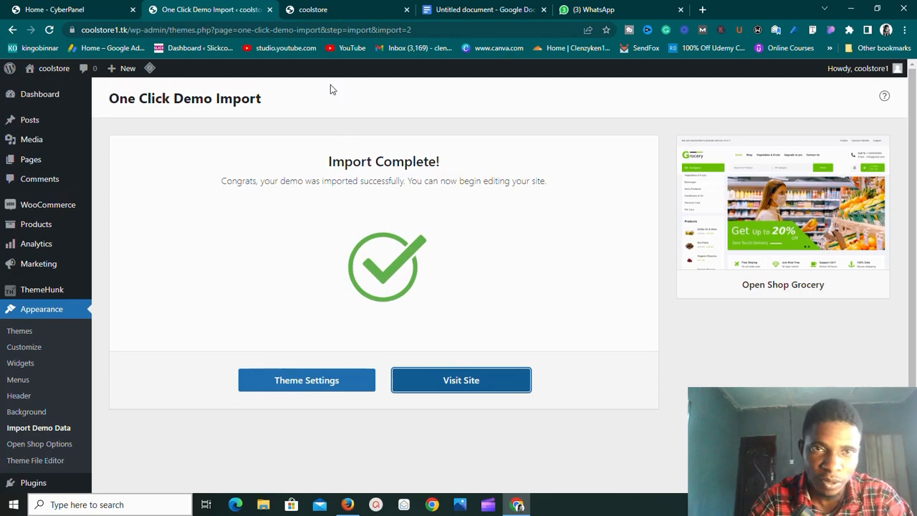
Step: Open the coolstore Home page showing the grocery slider, category sidebar and search bar
{"action": "left_click", "coordinate": [346, 6]}
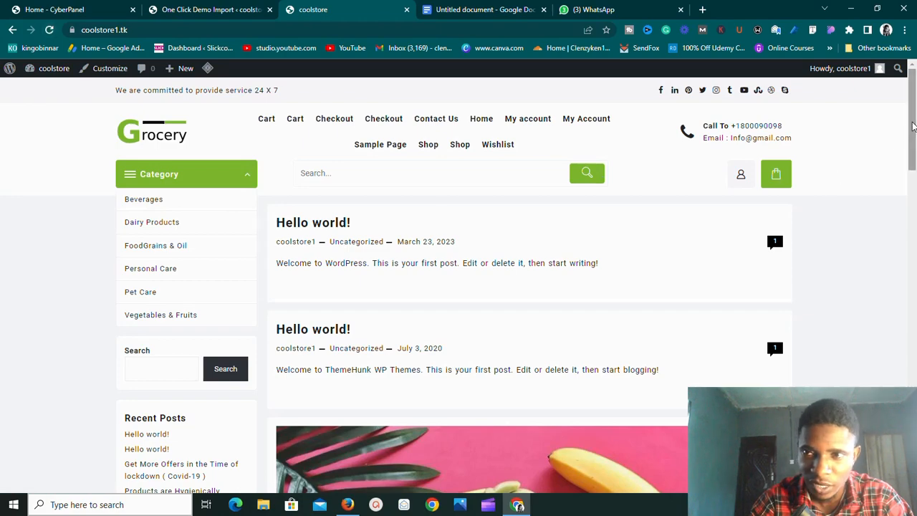
{"action": "left_click_drag", "start_coordinate": [913, 126], "coordinate": [913, 89]}
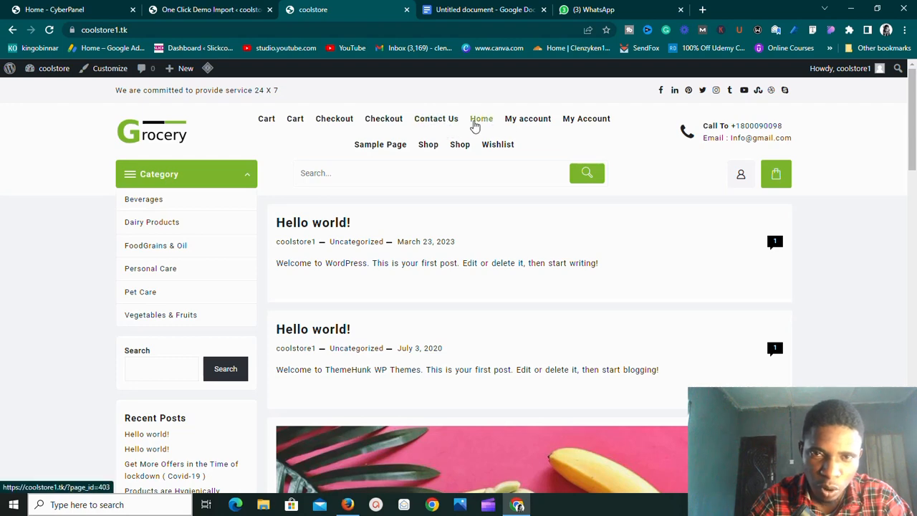
{"action": "left_click", "coordinate": [476, 123]}
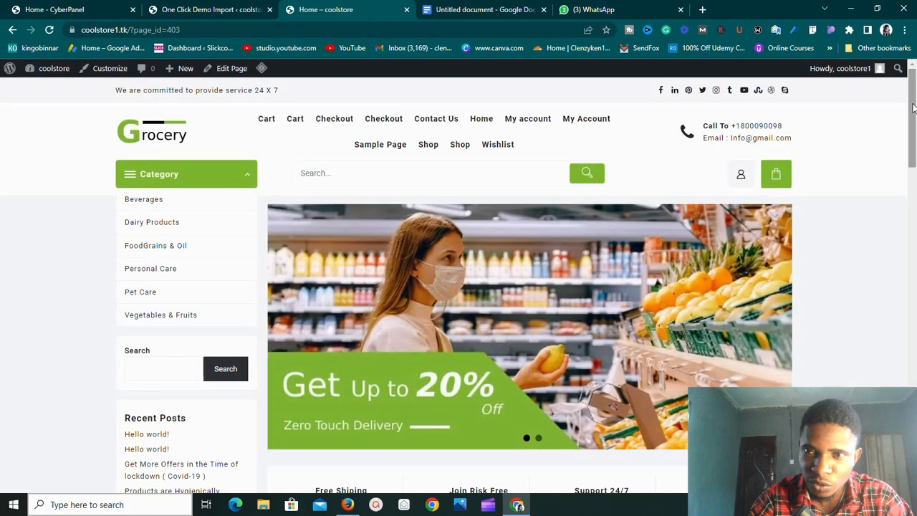
{"action": "mouse_move", "coordinate": [915, 108]}
{"action": "left_mouse_down"}
{"action": "mouse_move", "coordinate": [914, 401]}
{"action": "mouse_move", "coordinate": [916, 106]}
{"action": "left_mouse_up"}
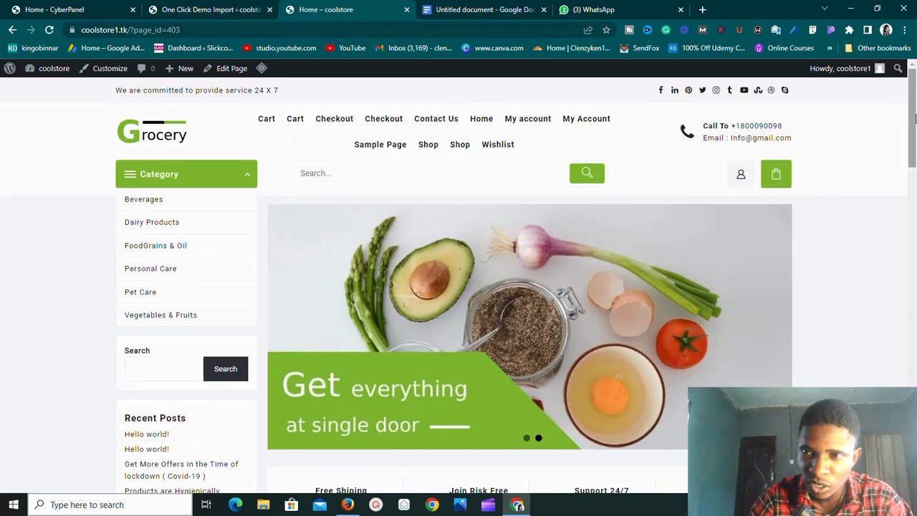
{"action": "mouse_move", "coordinate": [915, 118]}
{"action": "left_mouse_down"}
{"action": "mouse_move", "coordinate": [916, 154]}
{"action": "mouse_move", "coordinate": [916, 101]}
{"action": "left_mouse_up"}
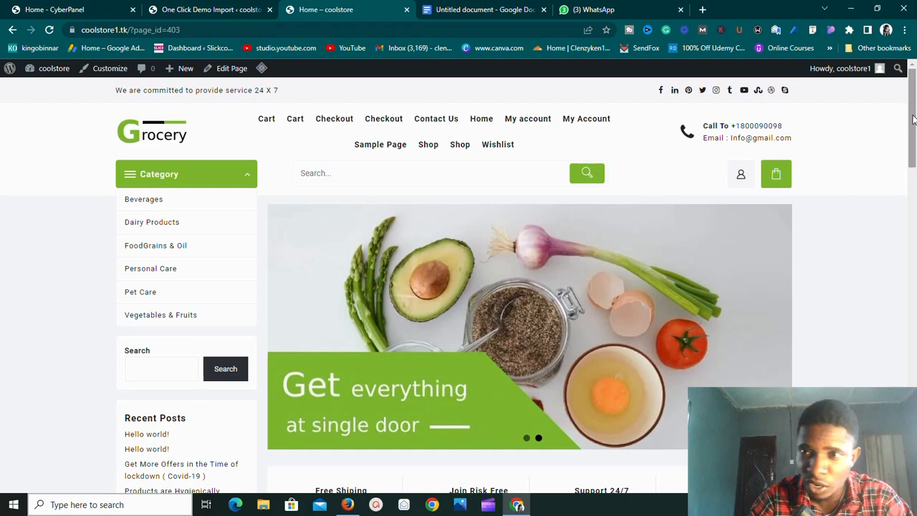
{"action": "mouse_move", "coordinate": [914, 119]}
{"action": "left_mouse_down"}
{"action": "mouse_move", "coordinate": [914, 128]}
{"action": "mouse_move", "coordinate": [914, 115]}
{"action": "left_mouse_up"}
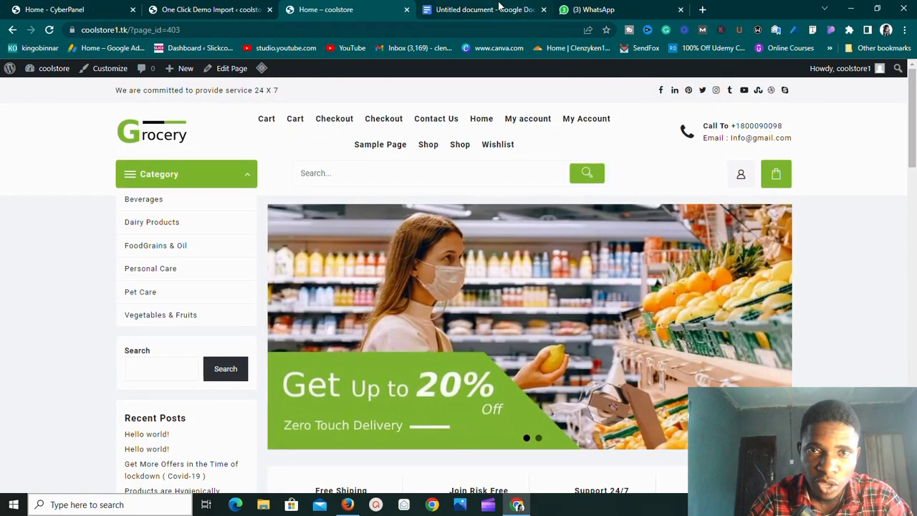
{"action": "left_click", "coordinate": [480, 9]}
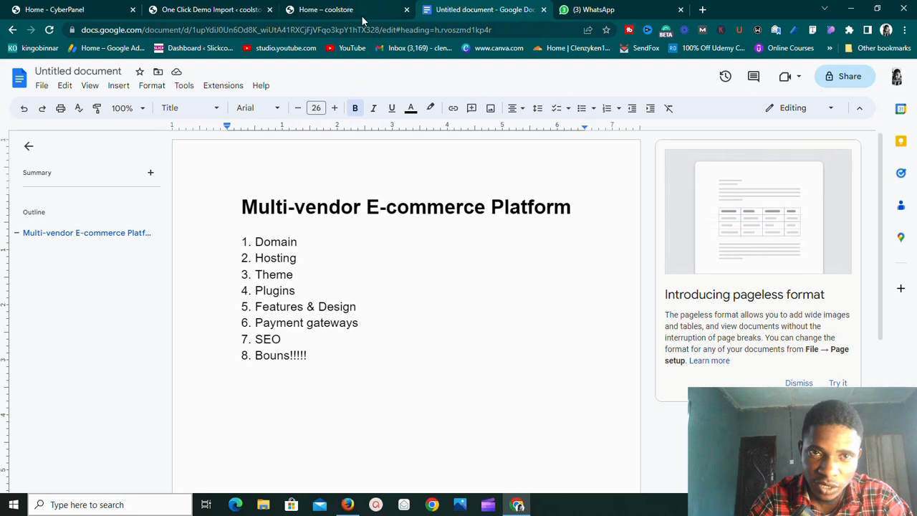
Step: Leave the Google Docs outline and switch back to the Home – coolstore Grocery storefront tab
{"action": "mouse_move", "coordinate": [372, 9]}
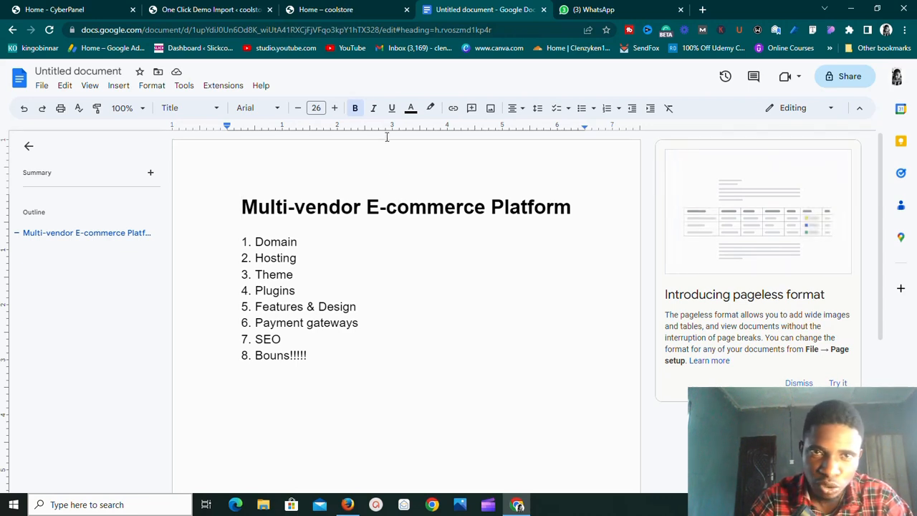
{"action": "left_click", "coordinate": [356, 6]}
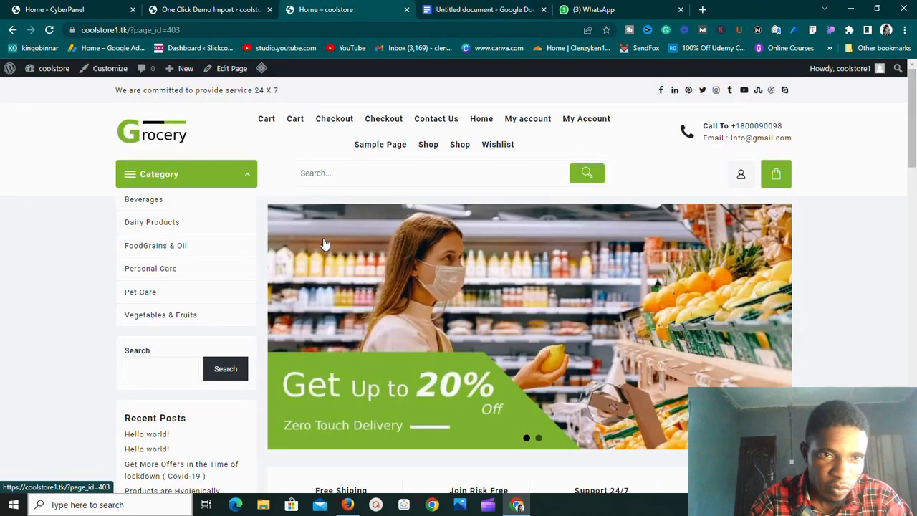
Step: Scroll the Grocery storefront, then return to the One Click Demo Import confirmation tab
{"action": "mouse_move", "coordinate": [915, 156]}
{"action": "left_mouse_down"}
{"action": "mouse_move", "coordinate": [915, 217]}
{"action": "mouse_move", "coordinate": [915, 153]}
{"action": "left_mouse_up"}
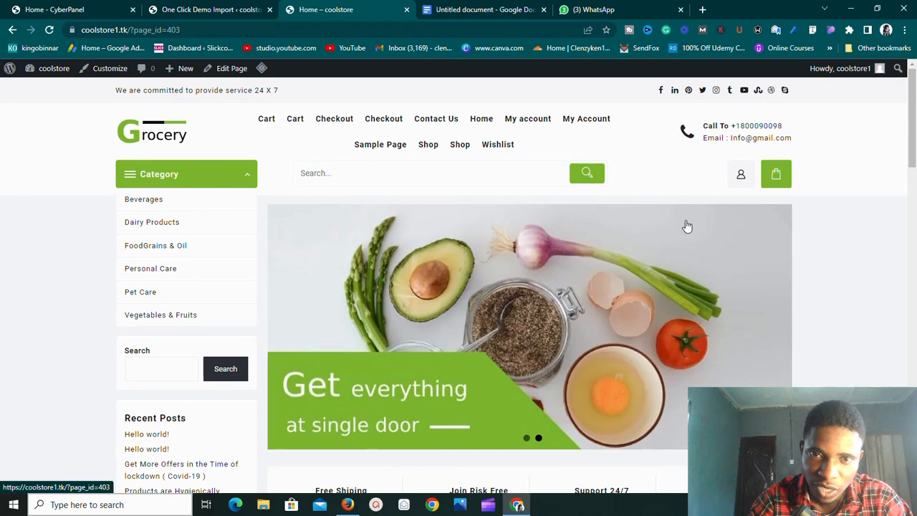
{"action": "mouse_move", "coordinate": [913, 138]}
{"action": "left_mouse_down"}
{"action": "mouse_move", "coordinate": [914, 251]}
{"action": "mouse_move", "coordinate": [915, 131]}
{"action": "left_mouse_up"}
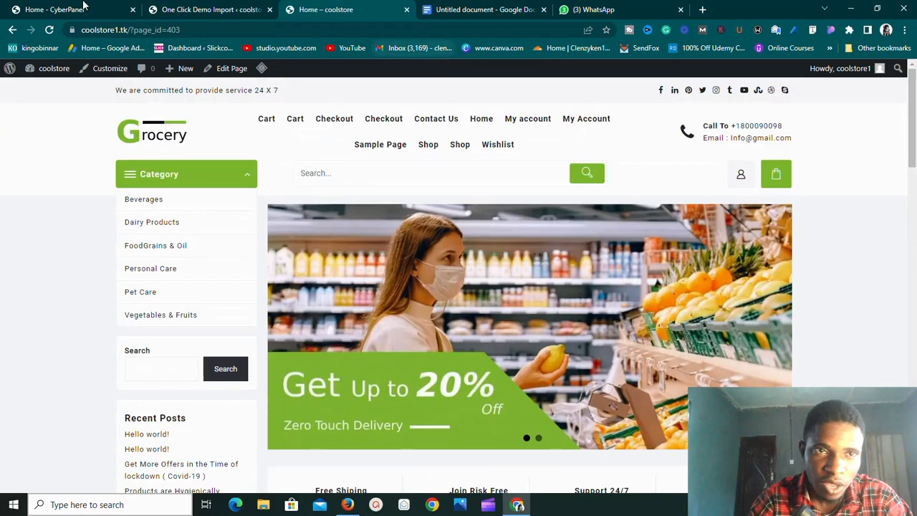
{"action": "left_click", "coordinate": [188, 9]}
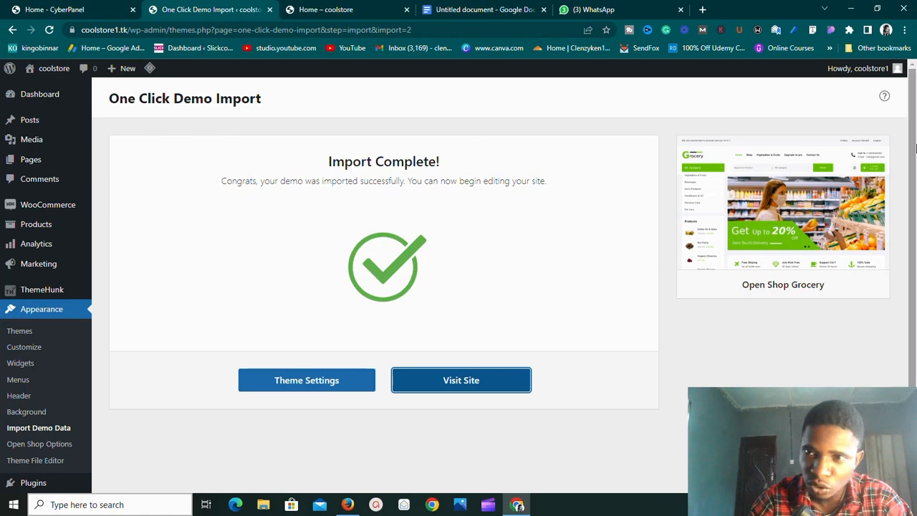
Step: In Reading settings, set the homepage to display the static page Home
{"action": "scroll", "coordinate": [302, 317], "scroll_direction": "down", "scroll_amount": 3}
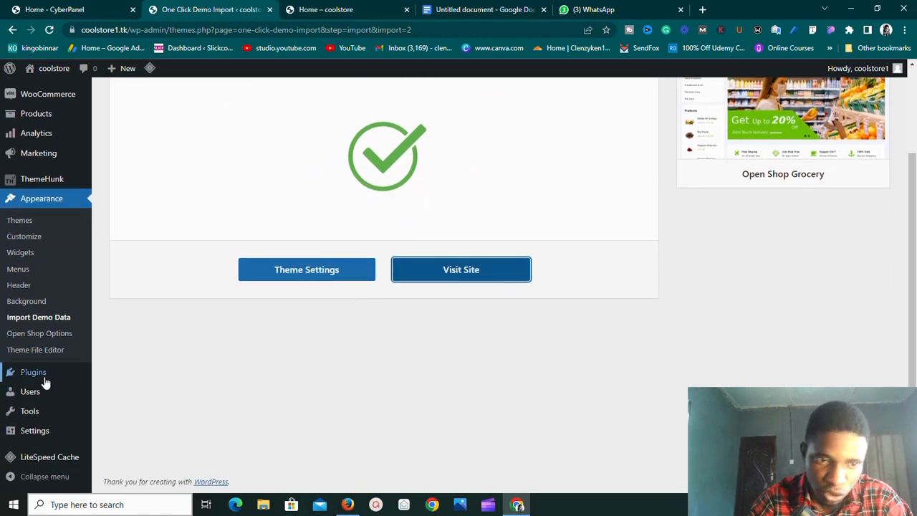
{"action": "mouse_move", "coordinate": [33, 432]}
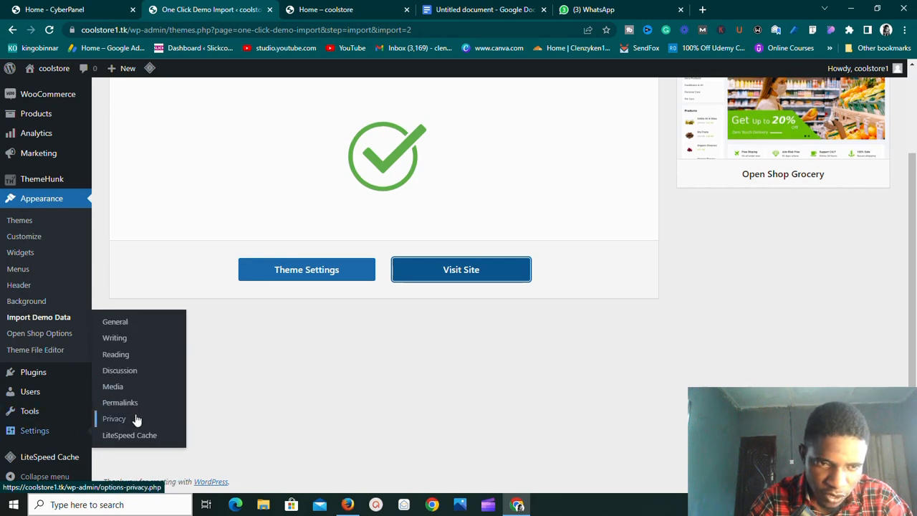
{"action": "left_click", "coordinate": [125, 360]}
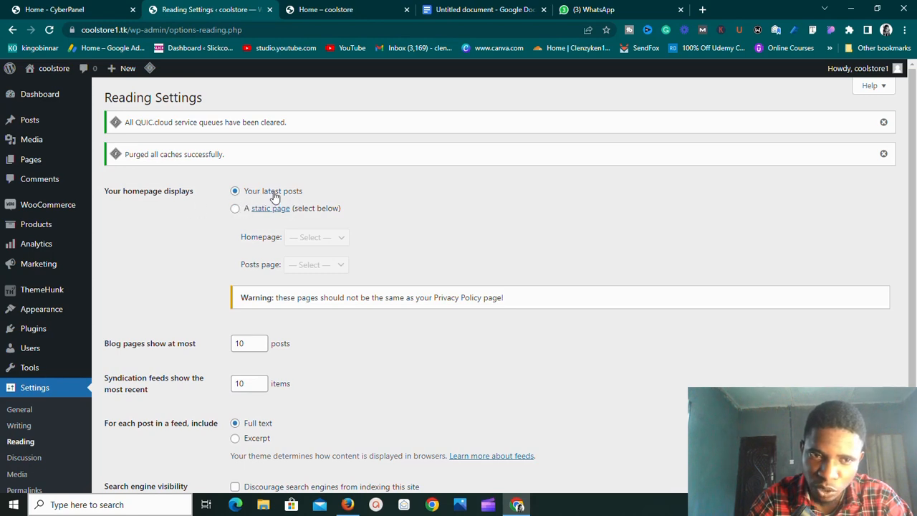
{"action": "left_click", "coordinate": [235, 209]}
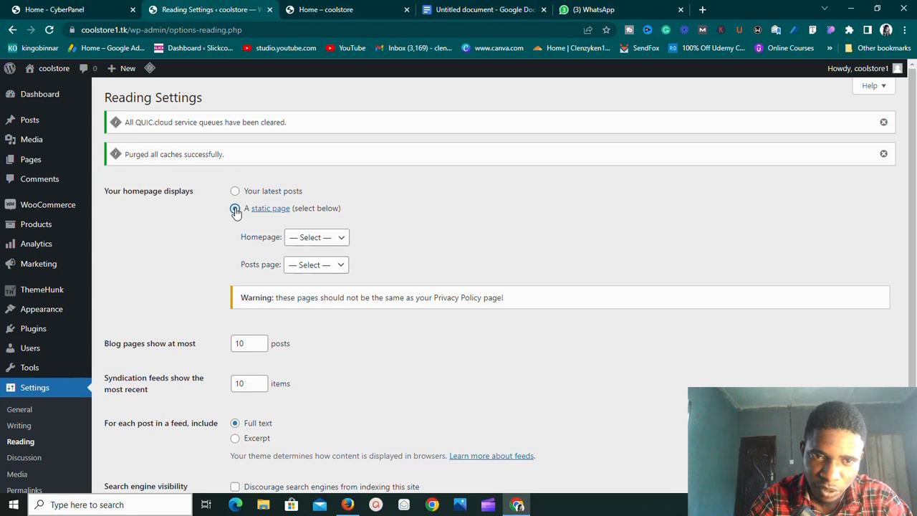
{"action": "left_click", "coordinate": [316, 240]}
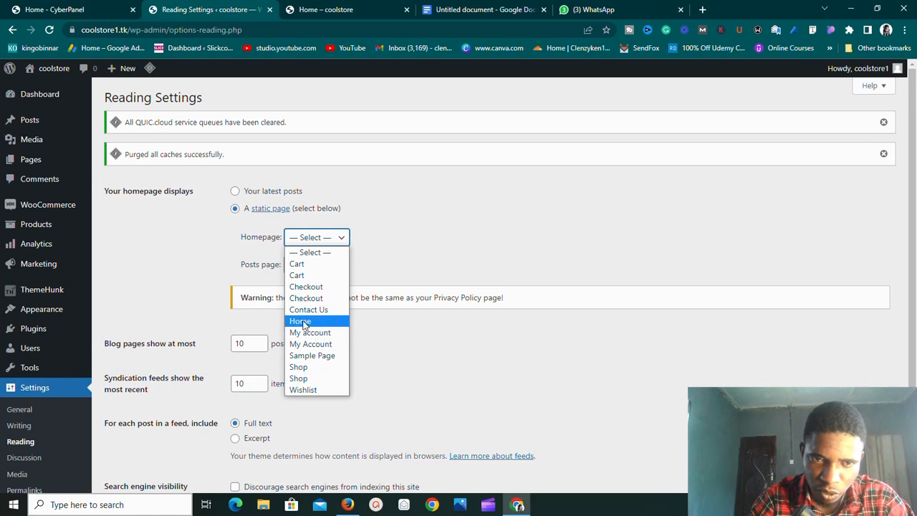
{"action": "left_click", "coordinate": [304, 325]}
Step: Make Sample Page the posts page, set feeds to Excerpt, and save the settings
{"action": "left_click", "coordinate": [322, 267]}
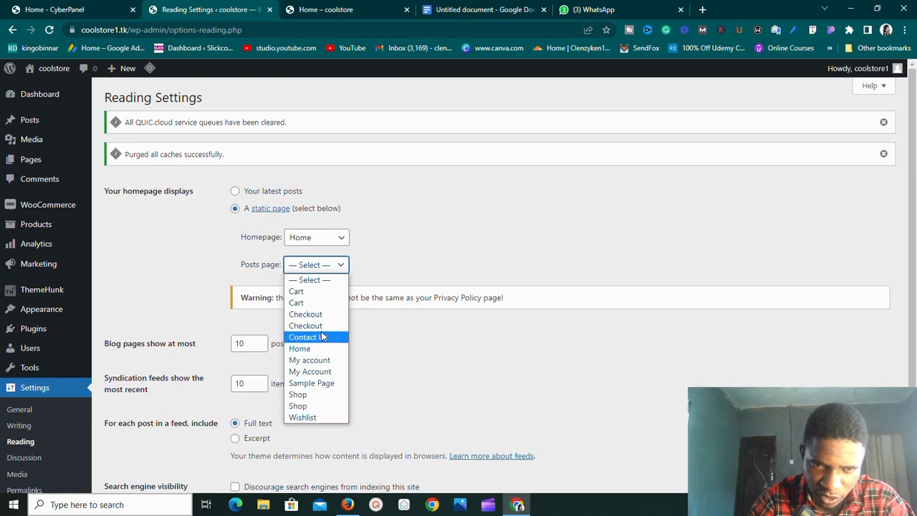
{"action": "left_click", "coordinate": [321, 385]}
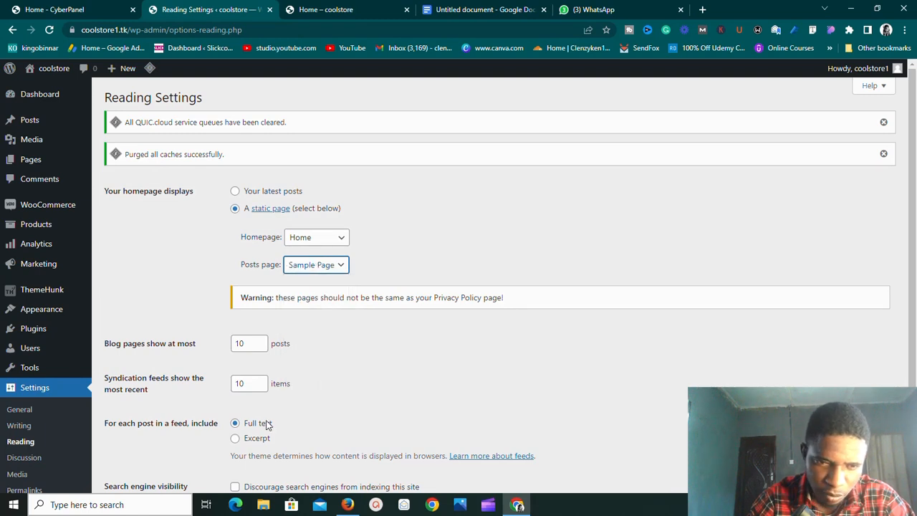
{"action": "left_click", "coordinate": [237, 440]}
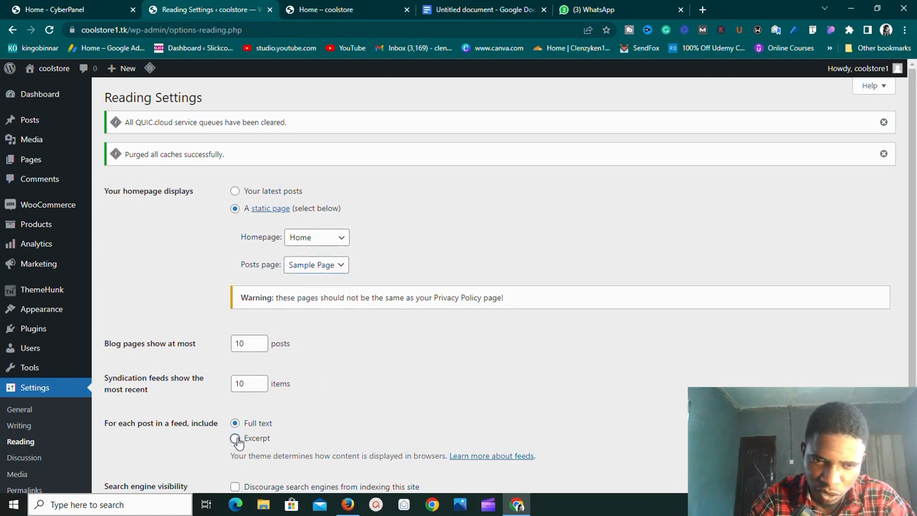
{"action": "scroll", "coordinate": [916, 143], "scroll_direction": "down", "scroll_amount": 2}
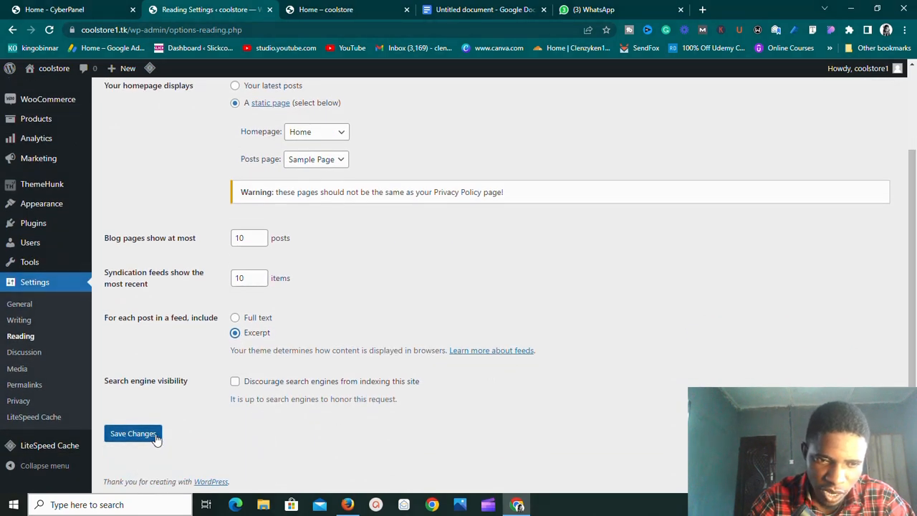
{"action": "left_click", "coordinate": [153, 437]}
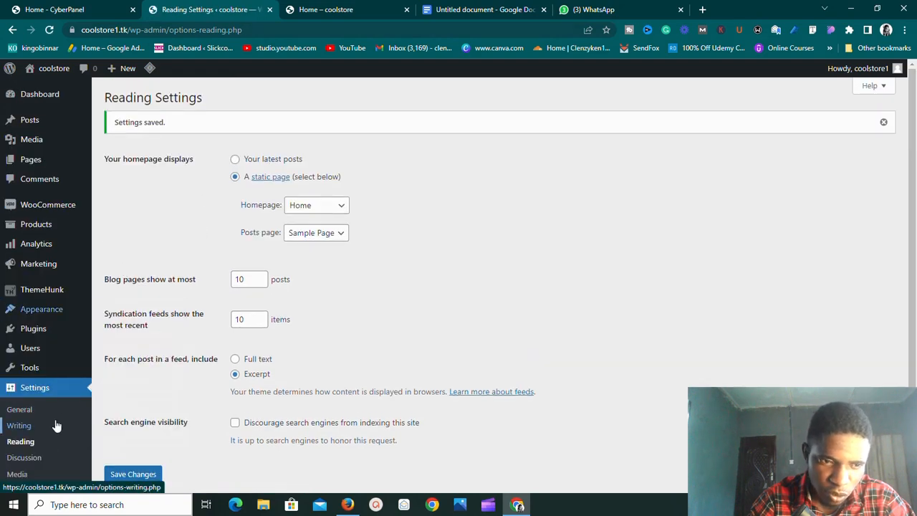
{"action": "scroll", "coordinate": [915, 283], "scroll_direction": "down", "scroll_amount": 3}
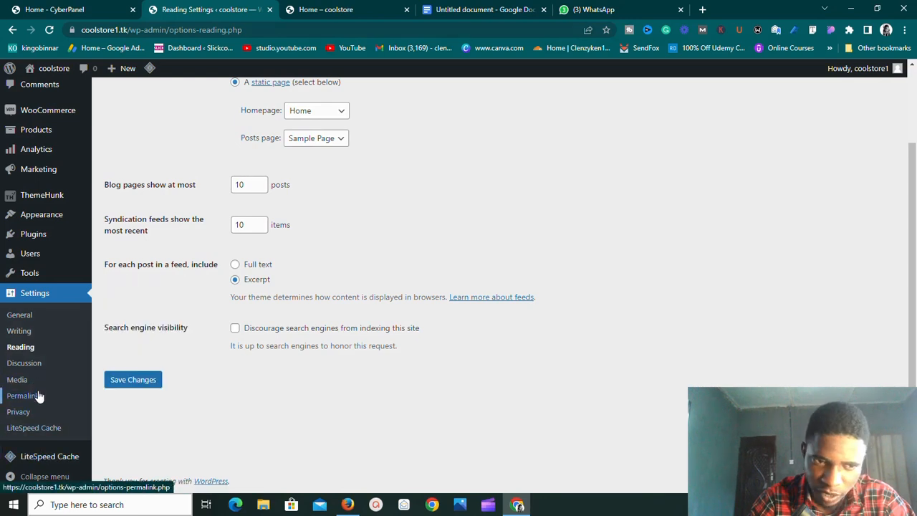
Step: Switch permalinks to the Post name structure and save, then return to the storefront tab
{"action": "left_click", "coordinate": [25, 395]}
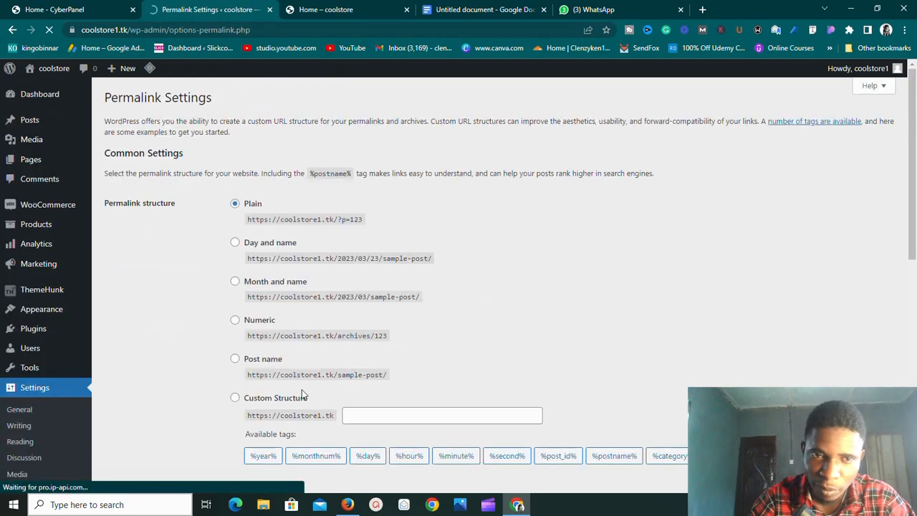
{"action": "scroll", "coordinate": [466, 164], "scroll_direction": "down", "scroll_amount": 2}
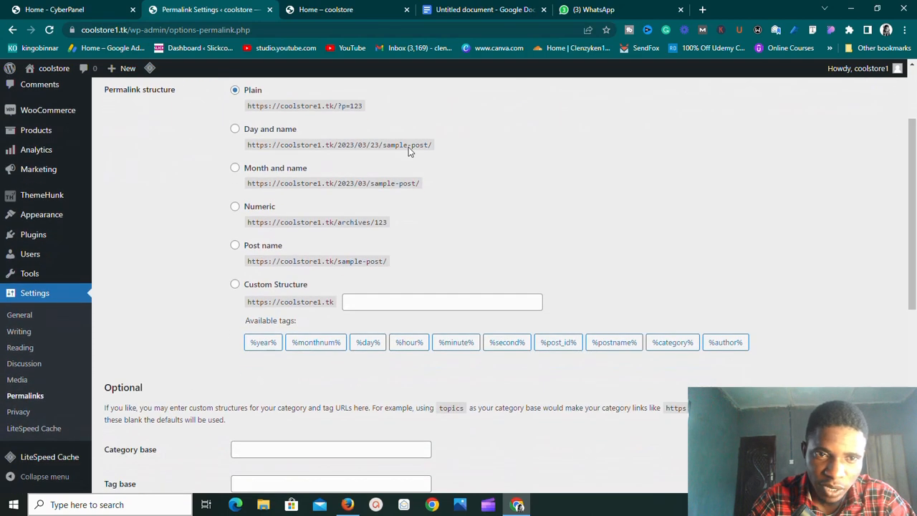
{"action": "left_click", "coordinate": [236, 246]}
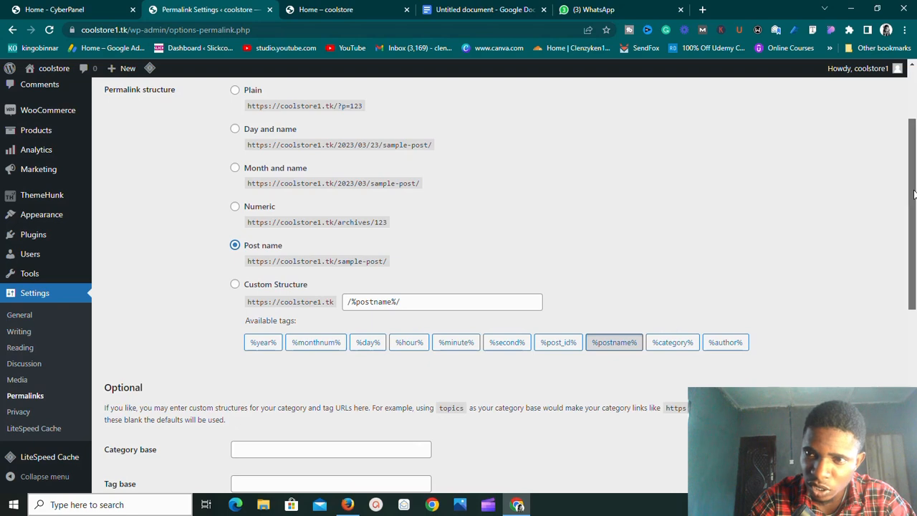
{"action": "left_click_drag", "start_coordinate": [914, 193], "coordinate": [914, 384]}
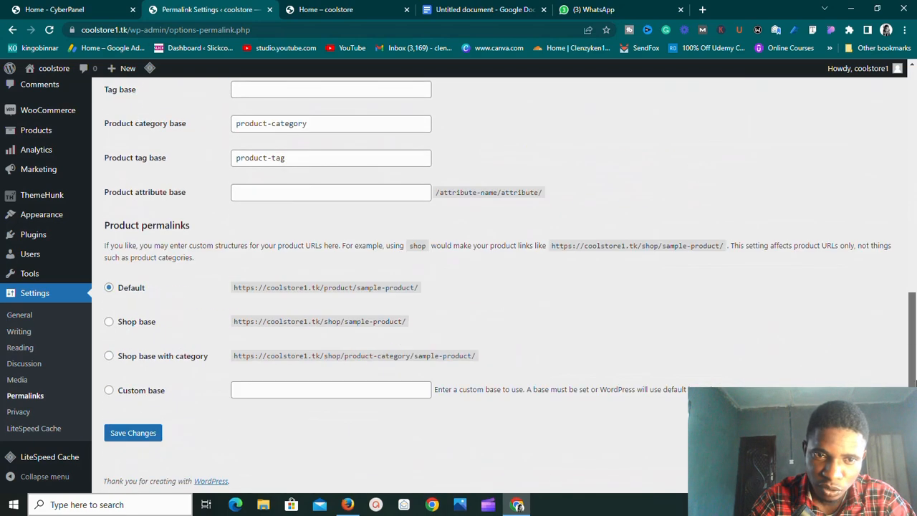
{"action": "left_click", "coordinate": [136, 439]}
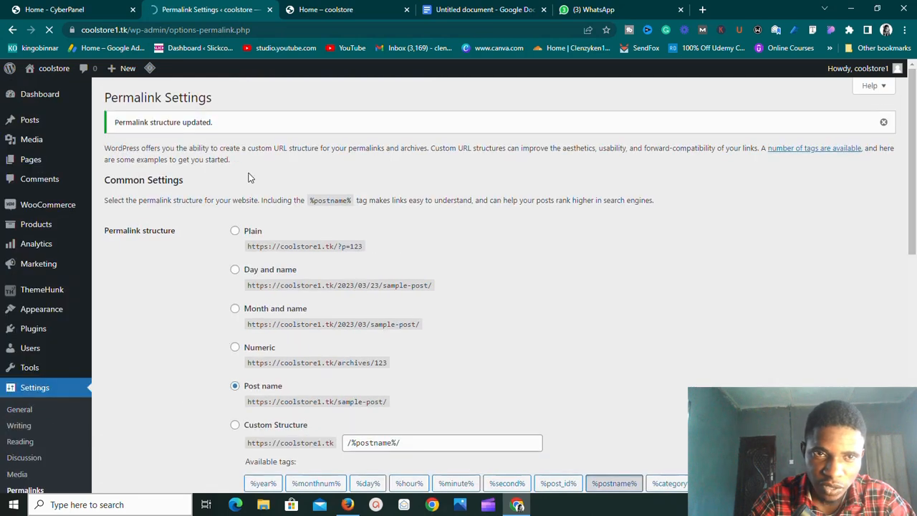
{"action": "left_click", "coordinate": [330, 9]}
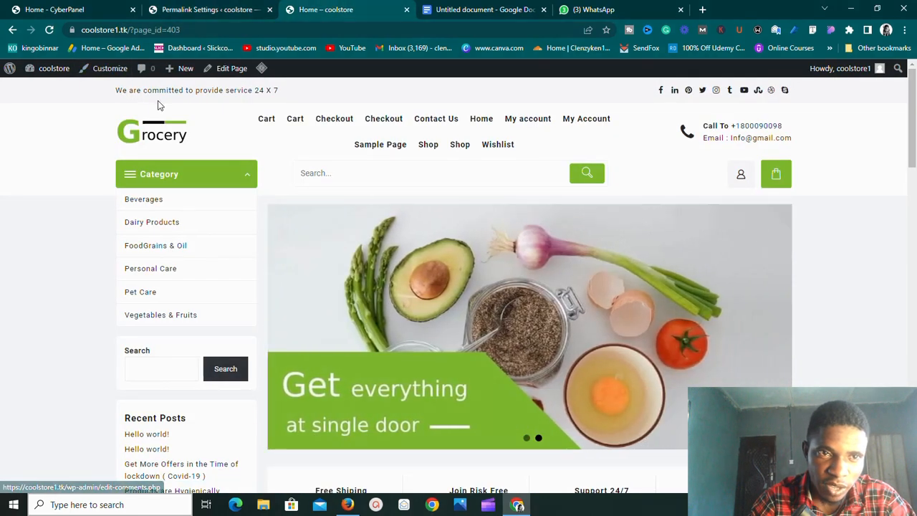
Step: Reload the storefront via the site logo so it opens at coolstore1.tk, and scroll through it
{"action": "left_click", "coordinate": [159, 131]}
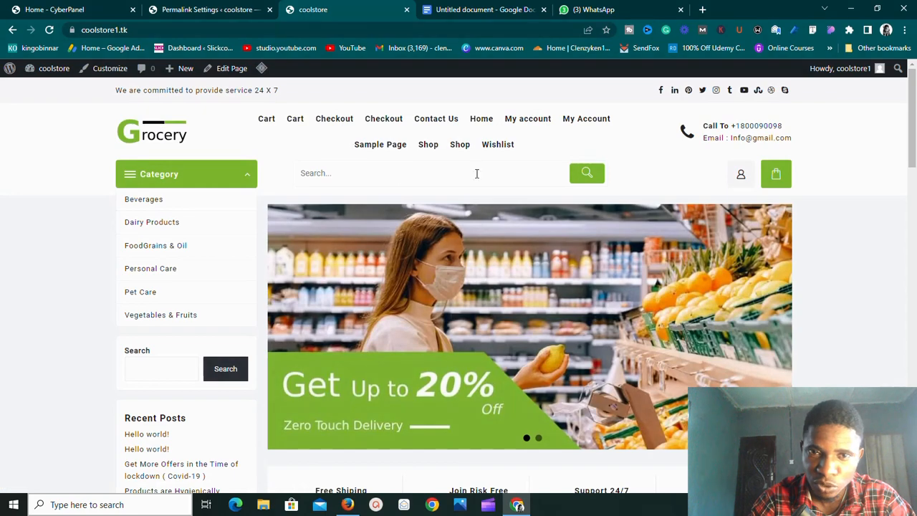
{"action": "left_click_drag", "start_coordinate": [912, 144], "coordinate": [915, 124]}
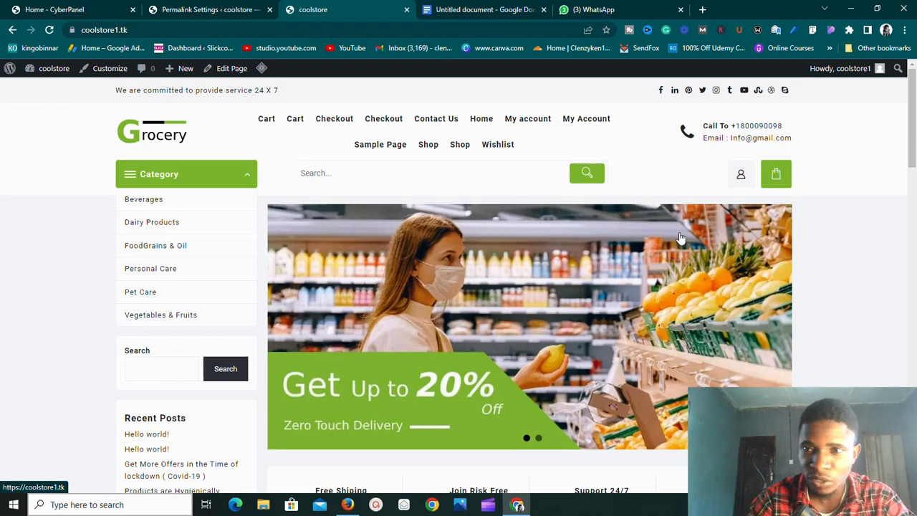
{"action": "mouse_move", "coordinate": [914, 138]}
{"action": "left_mouse_down"}
{"action": "mouse_move", "coordinate": [916, 175]}
{"action": "mouse_move", "coordinate": [916, 138]}
{"action": "left_mouse_up"}
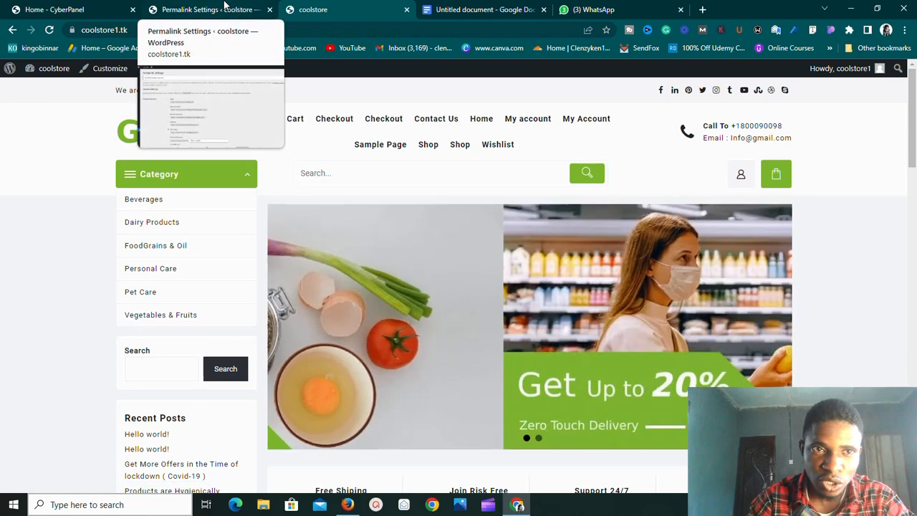
Step: Glance at the Permalink Settings tab, then return to the coolstore storefront
{"action": "left_click", "coordinate": [205, 9]}
{"action": "mouse_move", "coordinate": [61, 265]}
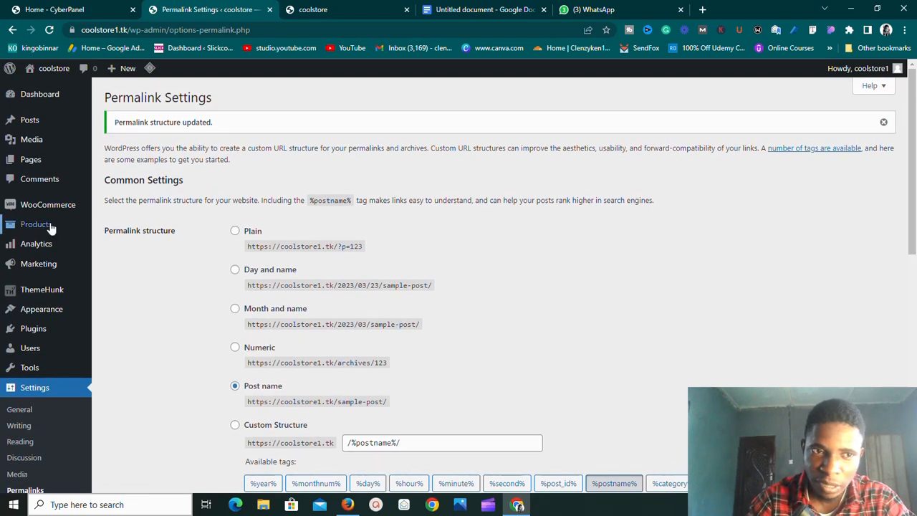
{"action": "mouse_move", "coordinate": [26, 213]}
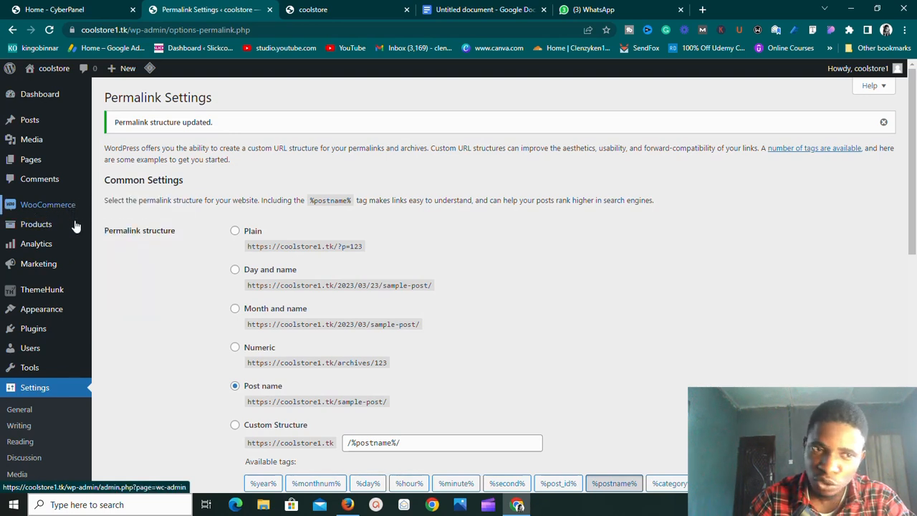
{"action": "mouse_move", "coordinate": [63, 213]}
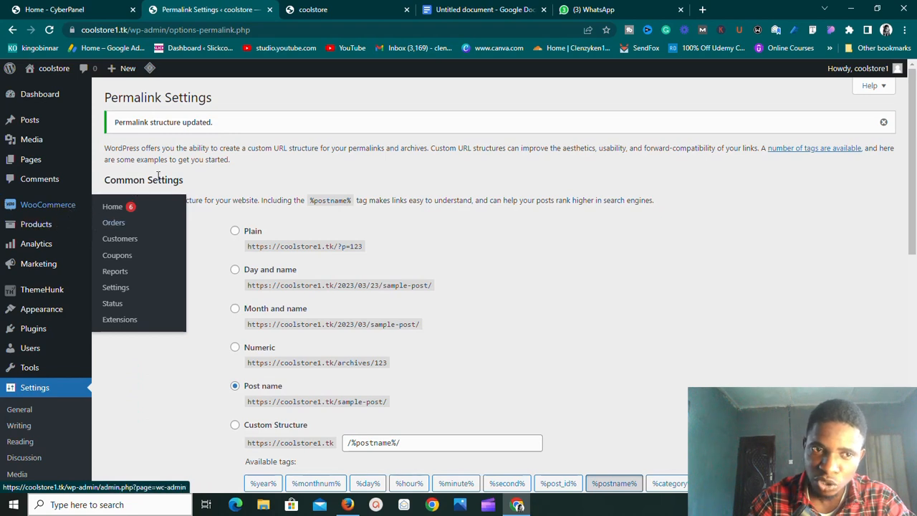
{"action": "left_click", "coordinate": [341, 5]}
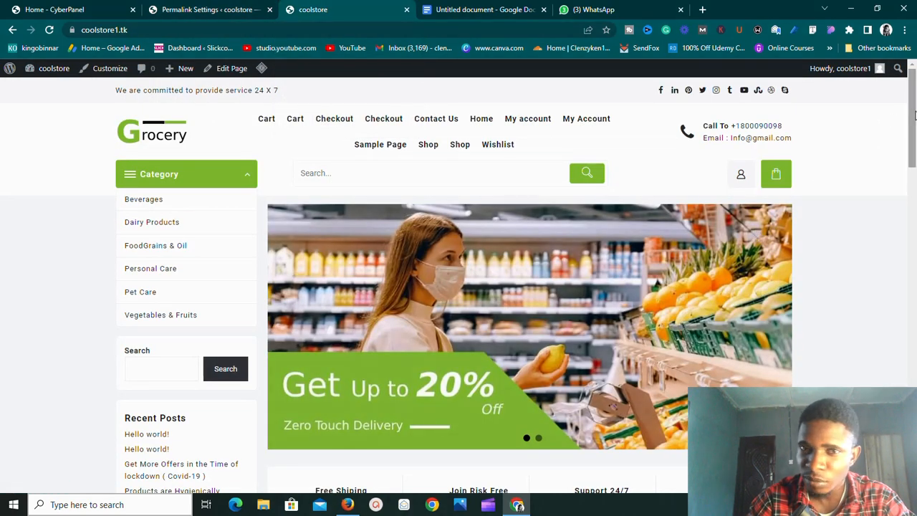
Step: Scroll the coolstore storefront back up to the top
{"action": "left_click_drag", "start_coordinate": [913, 116], "coordinate": [913, 198]}
{"action": "scroll", "coordinate": [622, 186], "scroll_direction": "up", "scroll_amount": 5}
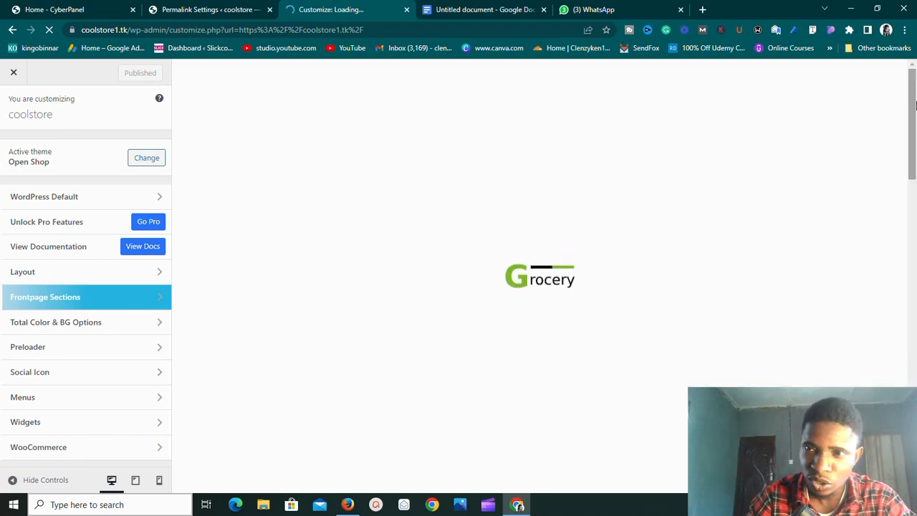
Step: Scroll the Customizer preview and open Site Identity from the Grocery logo's pencil icon
{"action": "mouse_move", "coordinate": [914, 106]}
{"action": "left_mouse_down"}
{"action": "mouse_move", "coordinate": [915, 162]}
{"action": "mouse_move", "coordinate": [915, 117]}
{"action": "left_mouse_up"}
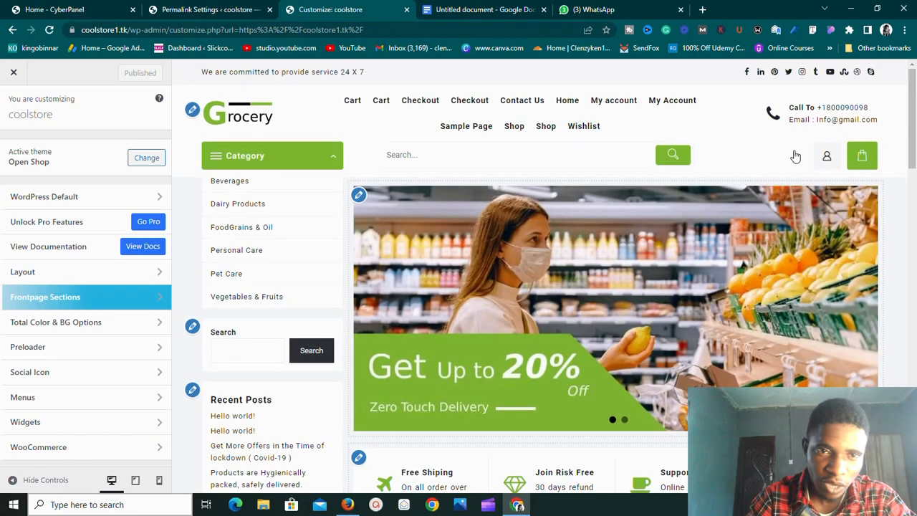
{"action": "mouse_move", "coordinate": [914, 141]}
{"action": "left_mouse_down"}
{"action": "mouse_move", "coordinate": [915, 156]}
{"action": "mouse_move", "coordinate": [915, 146]}
{"action": "left_mouse_up"}
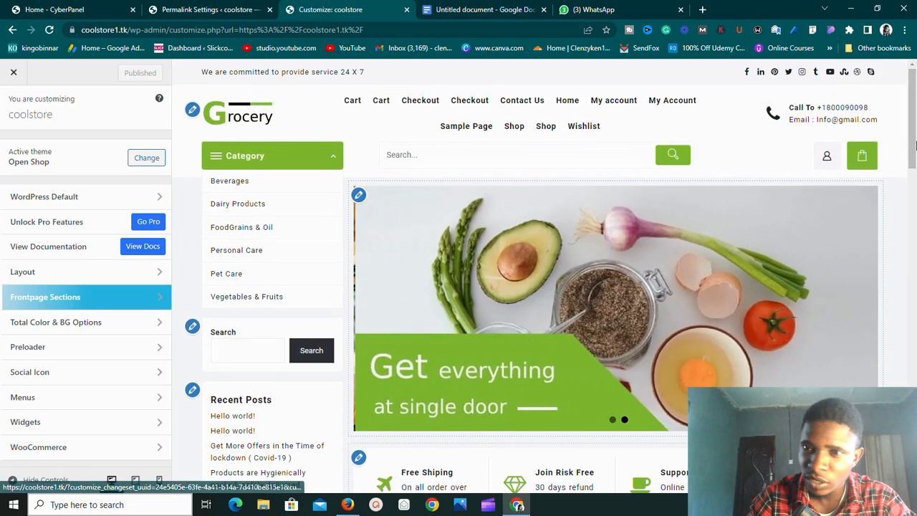
{"action": "mouse_move", "coordinate": [915, 132]}
{"action": "left_mouse_down"}
{"action": "mouse_move", "coordinate": [915, 387]}
{"action": "mouse_move", "coordinate": [915, 128]}
{"action": "left_mouse_up"}
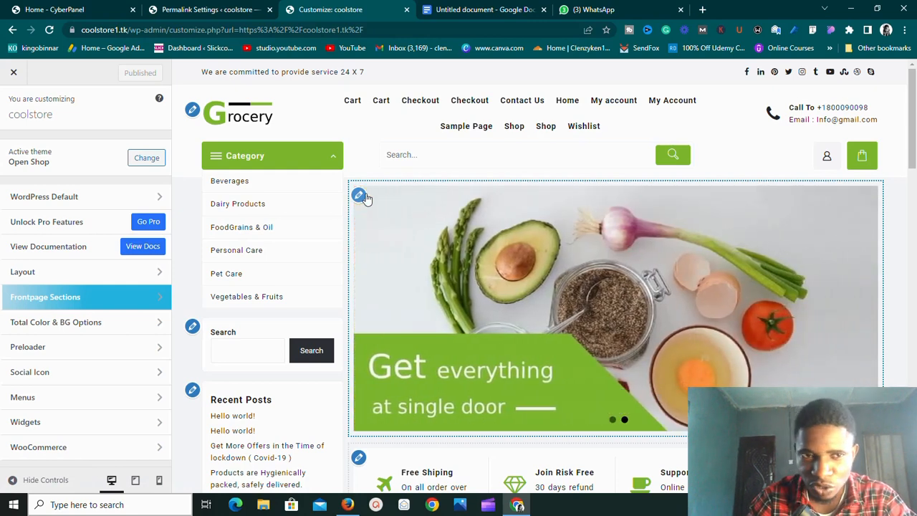
{"action": "left_click", "coordinate": [192, 111]}
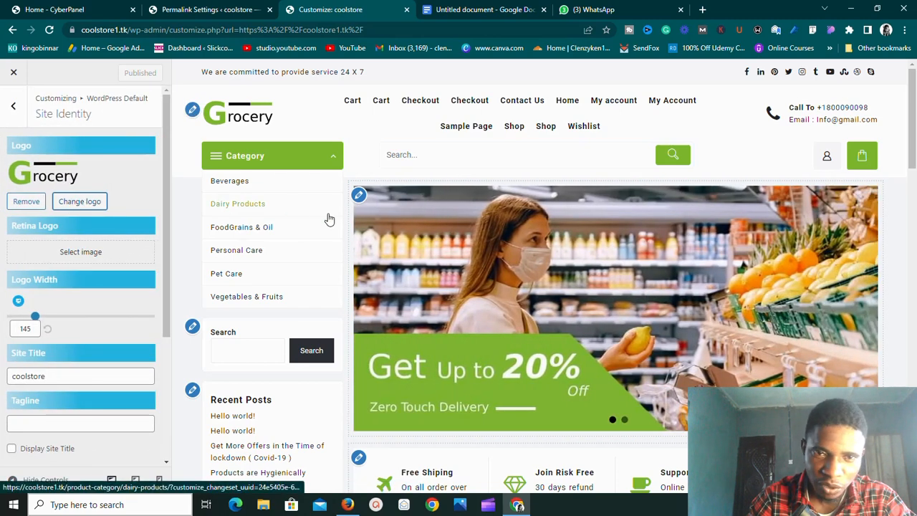
Step: Inspect the top slider's first slide settings, then return to Site Identity
{"action": "left_click", "coordinate": [359, 196]}
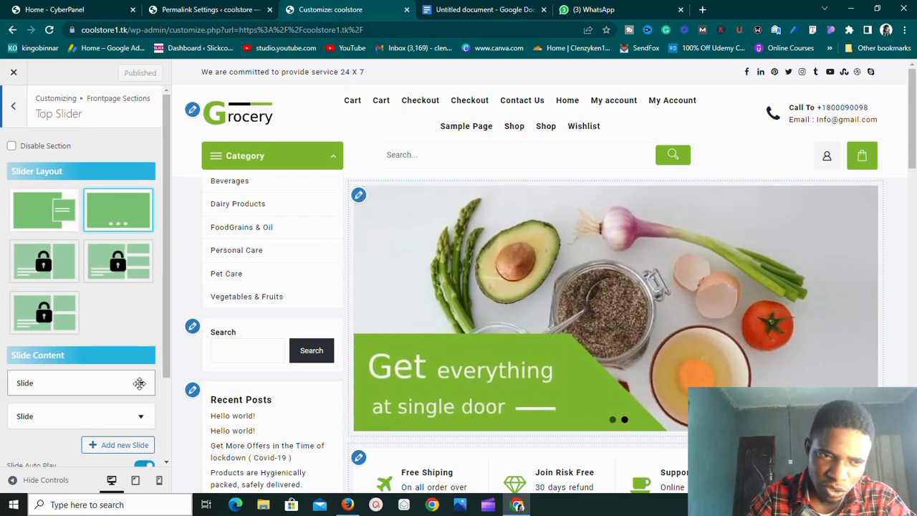
{"action": "left_click", "coordinate": [136, 382]}
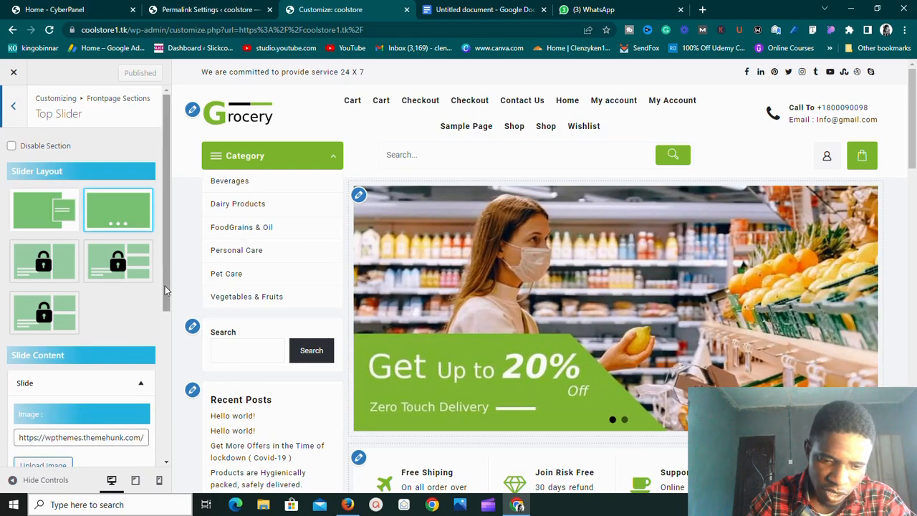
{"action": "left_click_drag", "start_coordinate": [164, 286], "coordinate": [176, 358]}
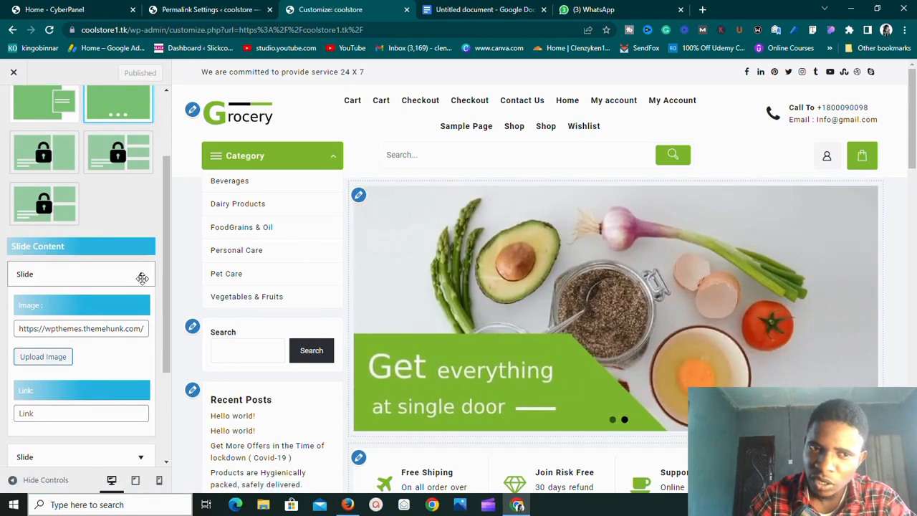
{"action": "left_click", "coordinate": [141, 278]}
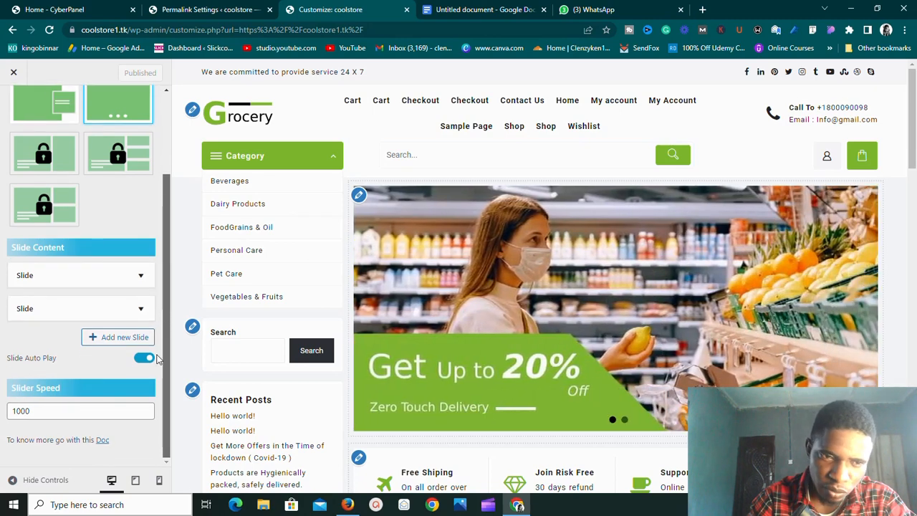
{"action": "scroll", "coordinate": [82, 215], "scroll_direction": "up", "scroll_amount": 3}
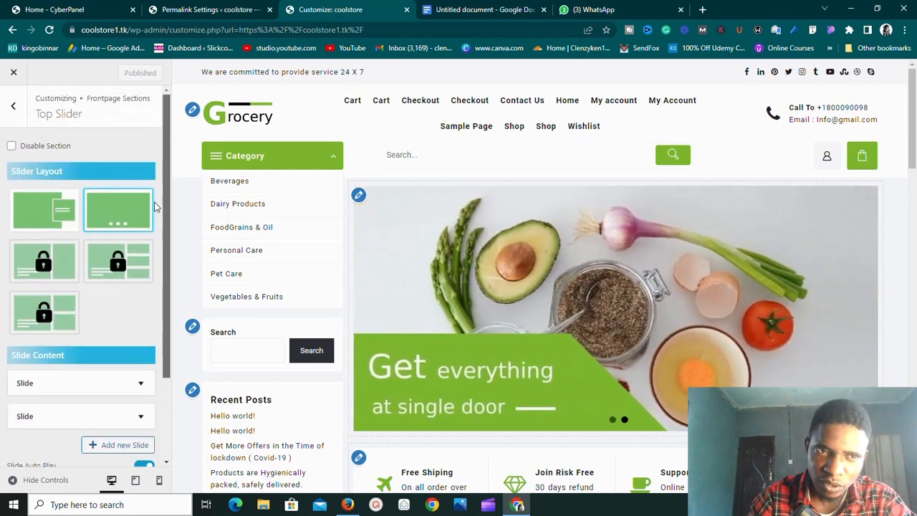
{"action": "left_click", "coordinate": [13, 107]}
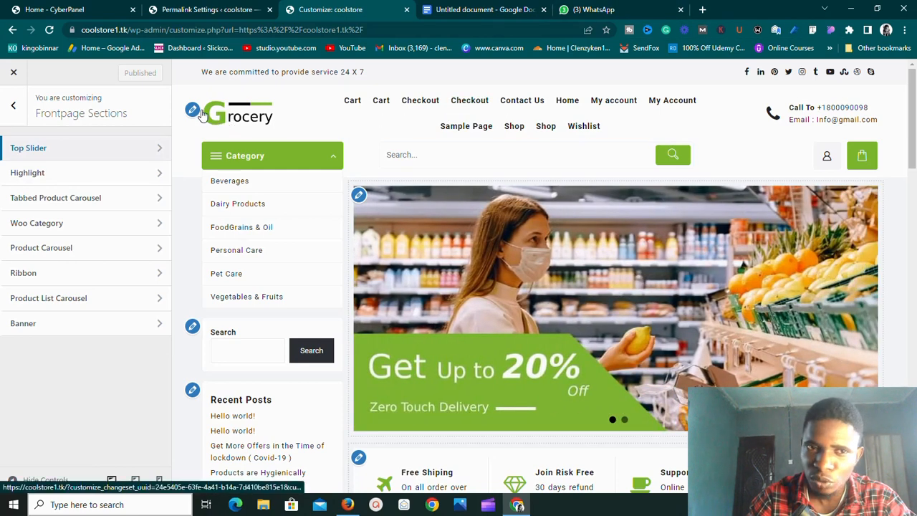
{"action": "left_click", "coordinate": [193, 111]}
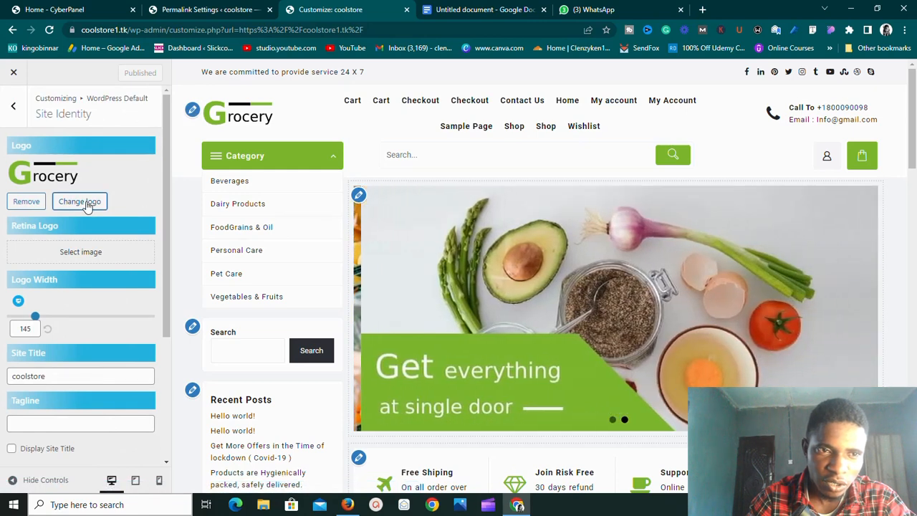
Step: Select logo-2.png in the Media Library to check its 126 × 45 px size
{"action": "left_click", "coordinate": [92, 200]}
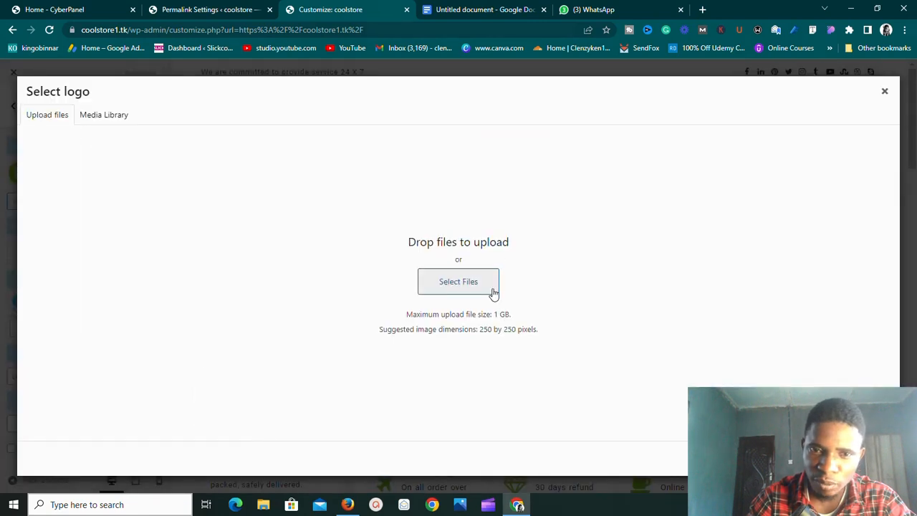
{"action": "left_click", "coordinate": [114, 116]}
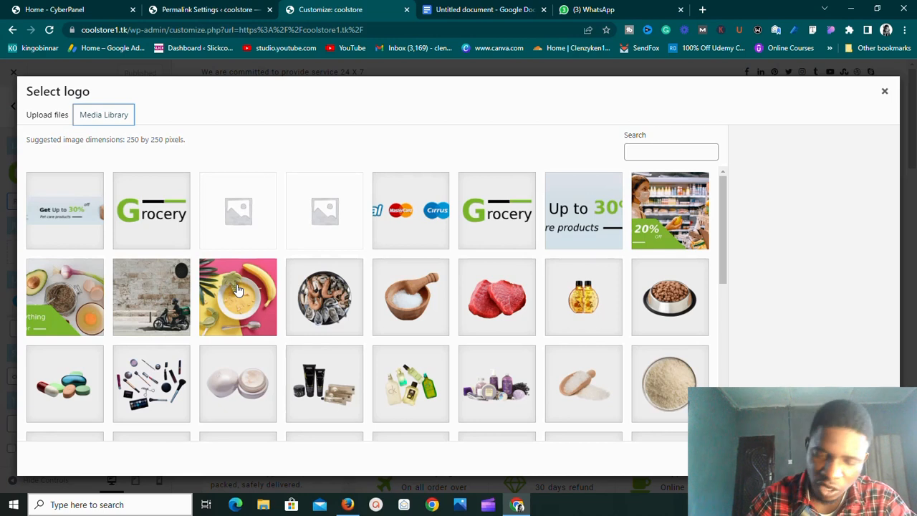
{"action": "left_click", "coordinate": [152, 215]}
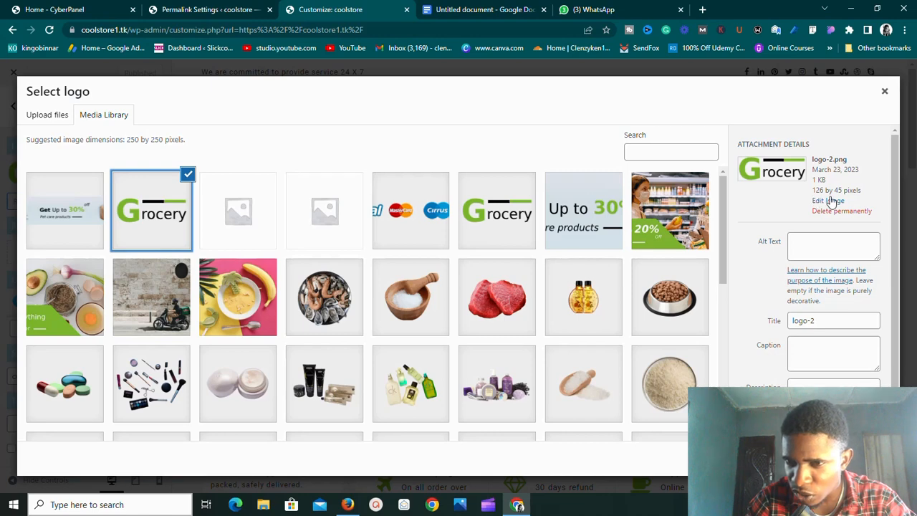
{"action": "left_click", "coordinate": [704, 9]}
Step: Load canva.com in the new tab, briefly checking the Permalinks and Customizer tabs
{"action": "type", "text": "ca"}
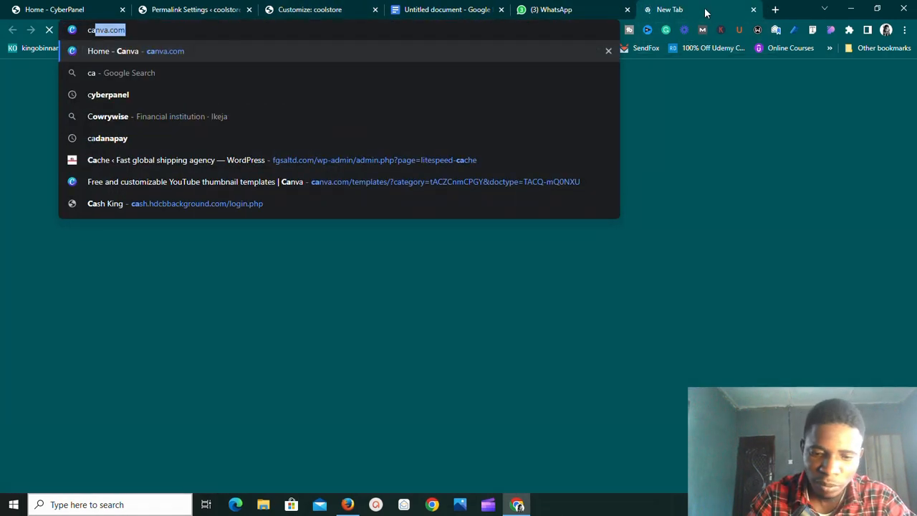
{"action": "type", "text": "nv"}
{"action": "key", "text": "Return"}
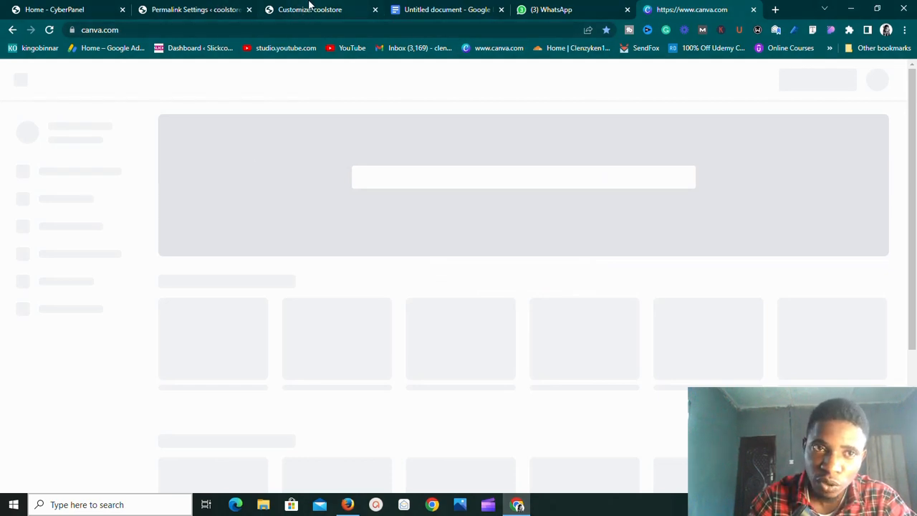
{"action": "left_click", "coordinate": [180, 7]}
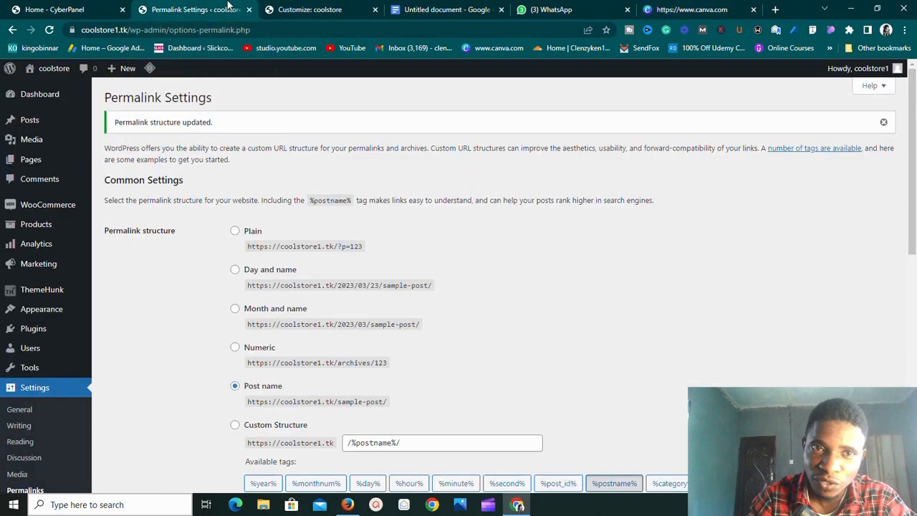
{"action": "left_click", "coordinate": [311, 8]}
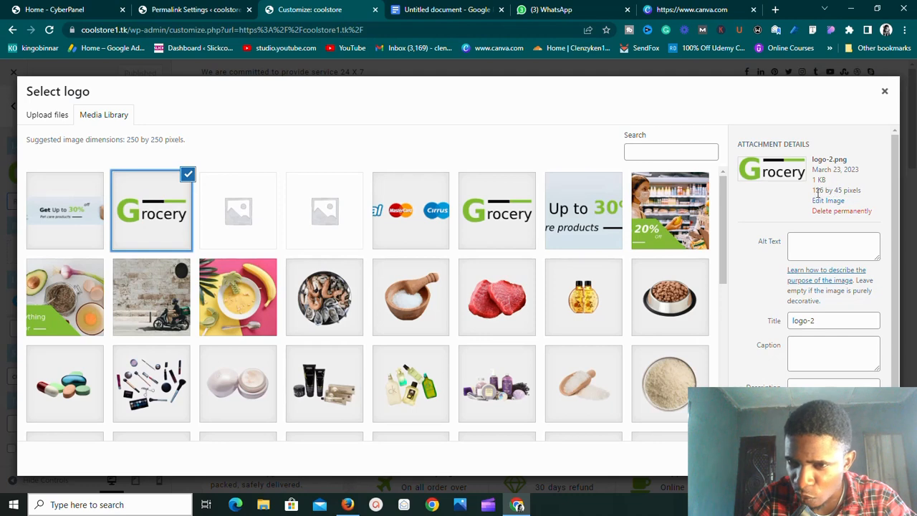
{"action": "left_click", "coordinate": [711, 6]}
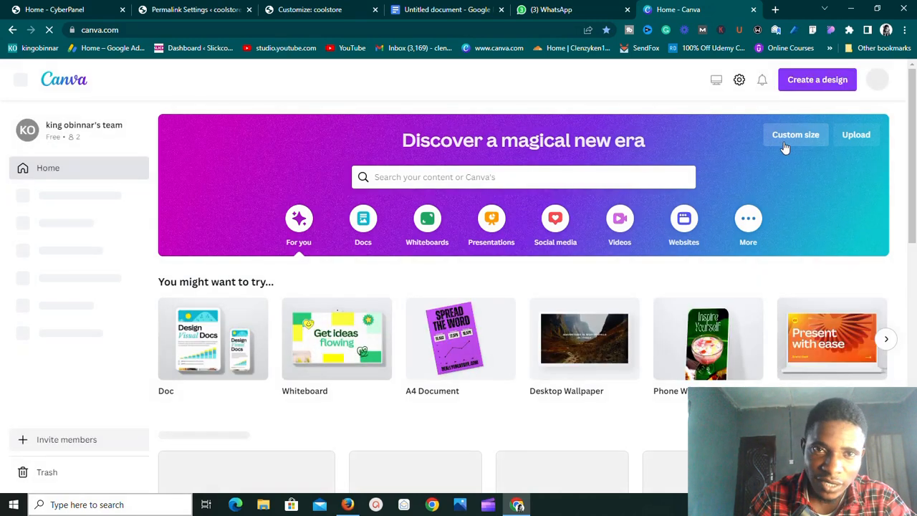
Step: Start a custom-size Canva design, dismiss the loading dialog, and glance at the WordPress tabs
{"action": "left_click", "coordinate": [786, 146]}
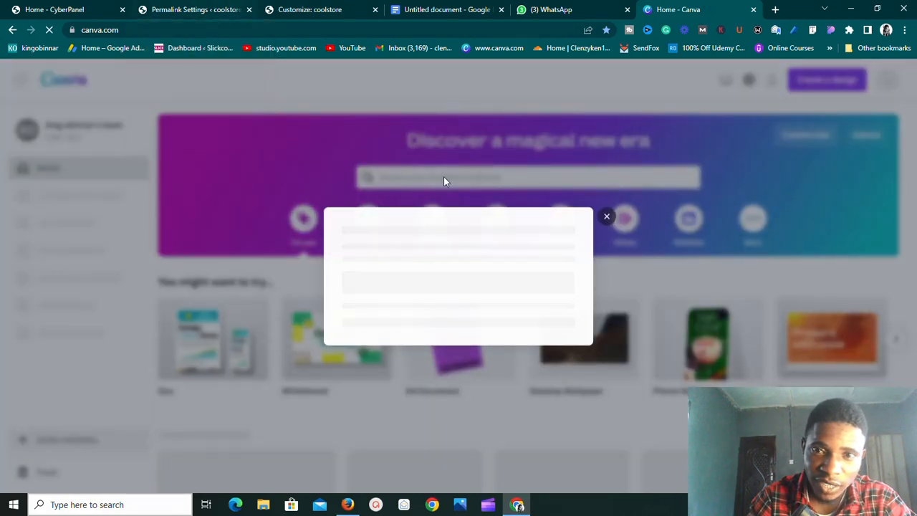
{"action": "left_click", "coordinate": [607, 216]}
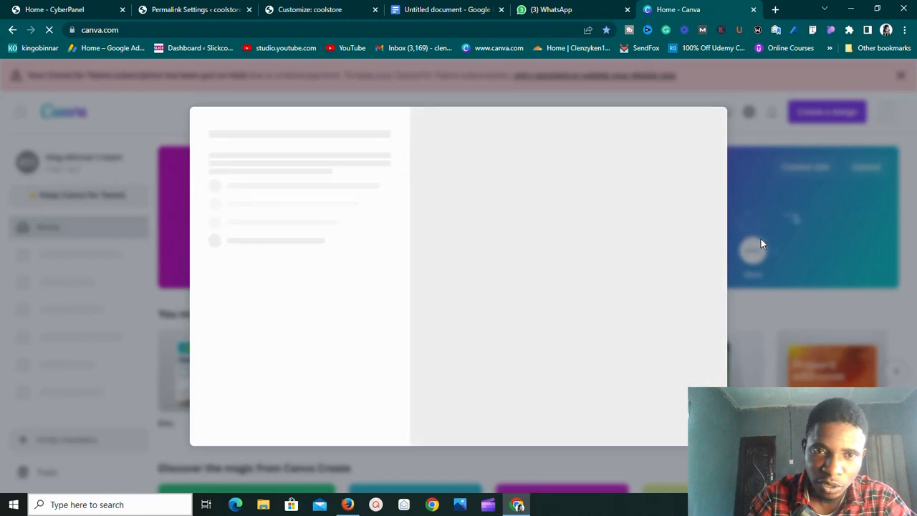
{"action": "left_click", "coordinate": [222, 8]}
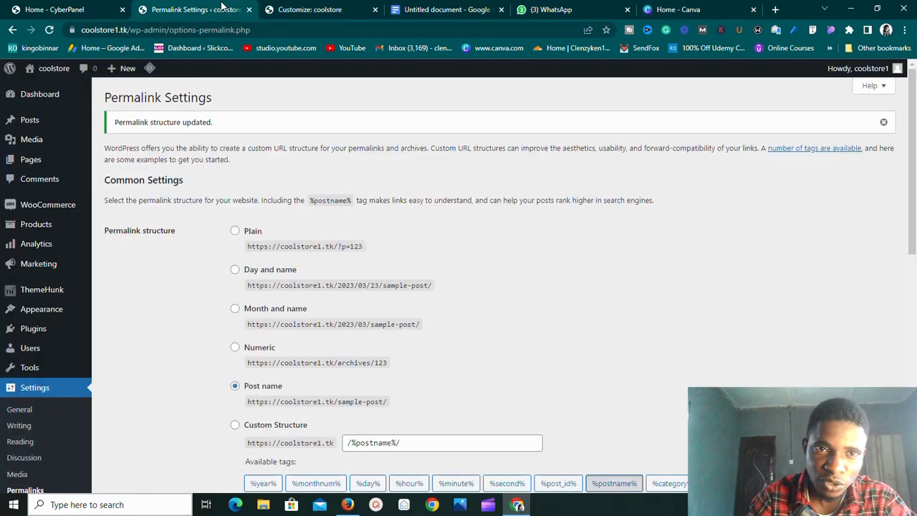
{"action": "left_click", "coordinate": [289, 8]}
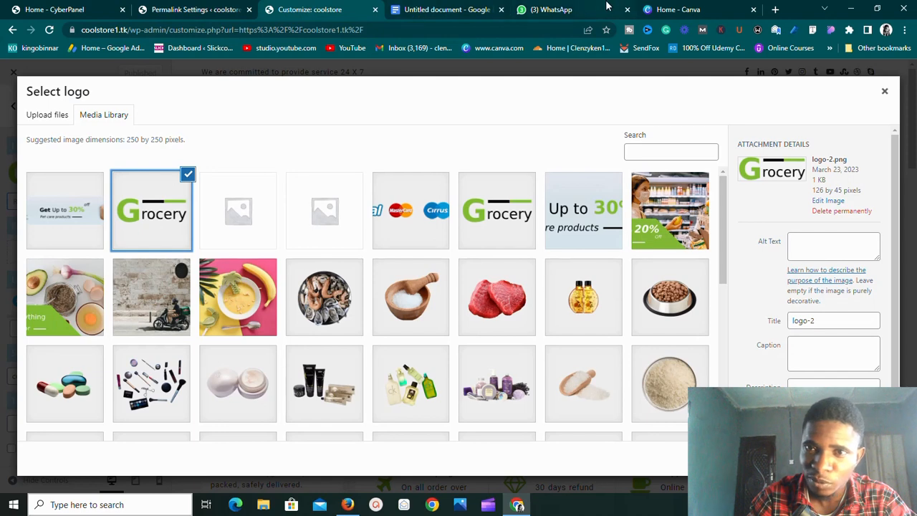
{"action": "left_click", "coordinate": [670, 8]}
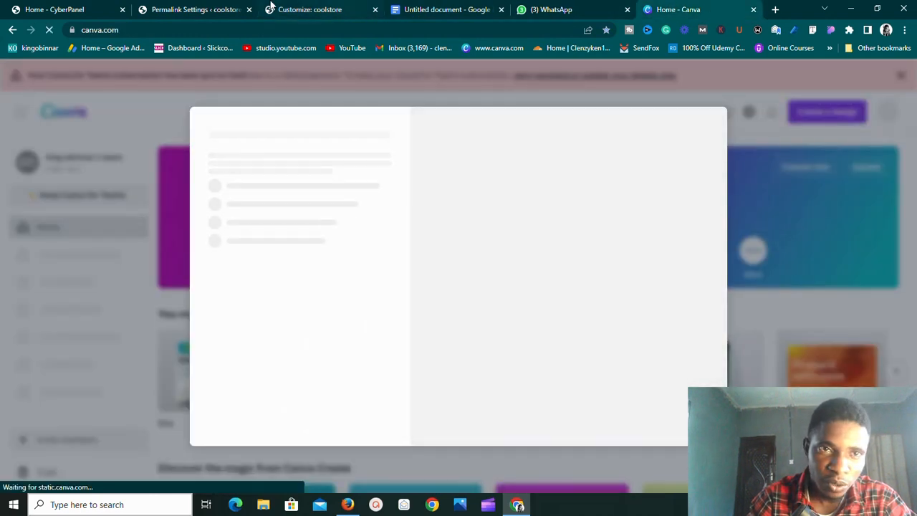
{"action": "left_click", "coordinate": [215, 9]}
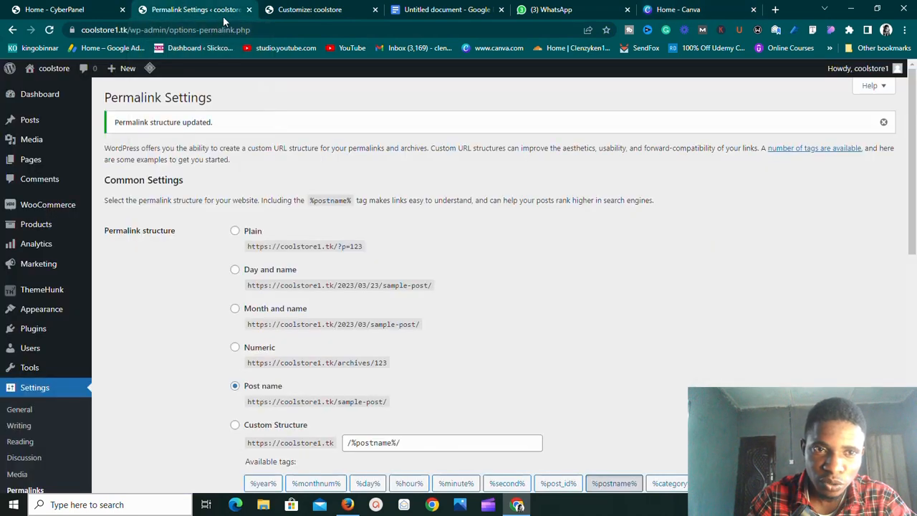
{"action": "left_click", "coordinate": [296, 11]}
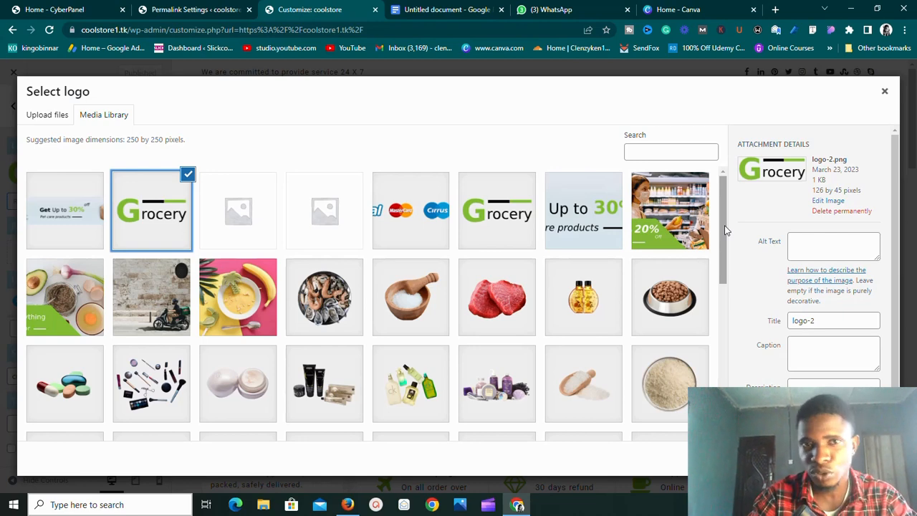
{"action": "left_click", "coordinate": [660, 9]}
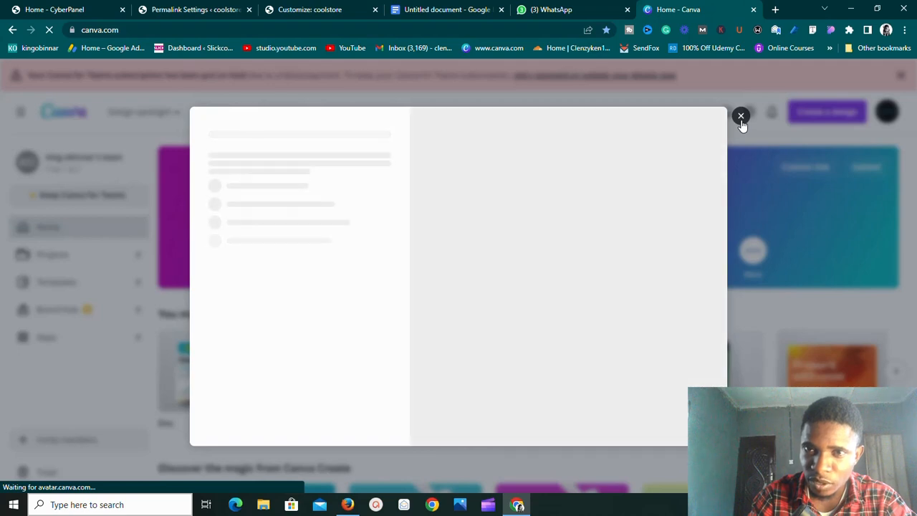
Step: Create a blank 126 × 45 px Canva design after rechecking the logo size in the Customizer
{"action": "left_click", "coordinate": [742, 122]}
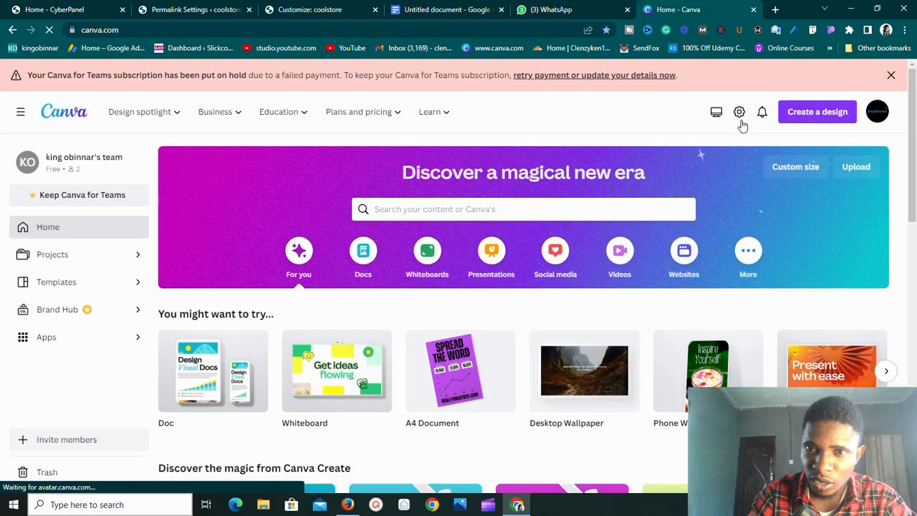
{"action": "left_click", "coordinate": [793, 170]}
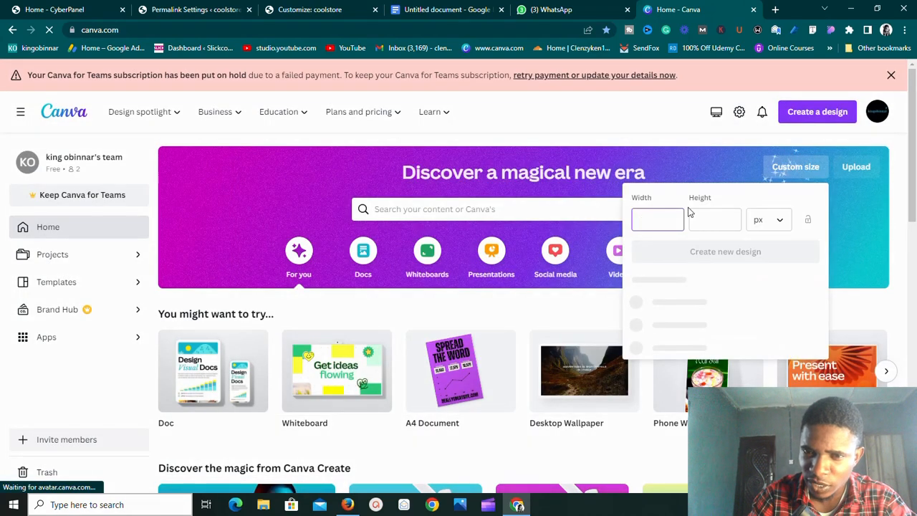
{"action": "left_click", "coordinate": [320, 7]}
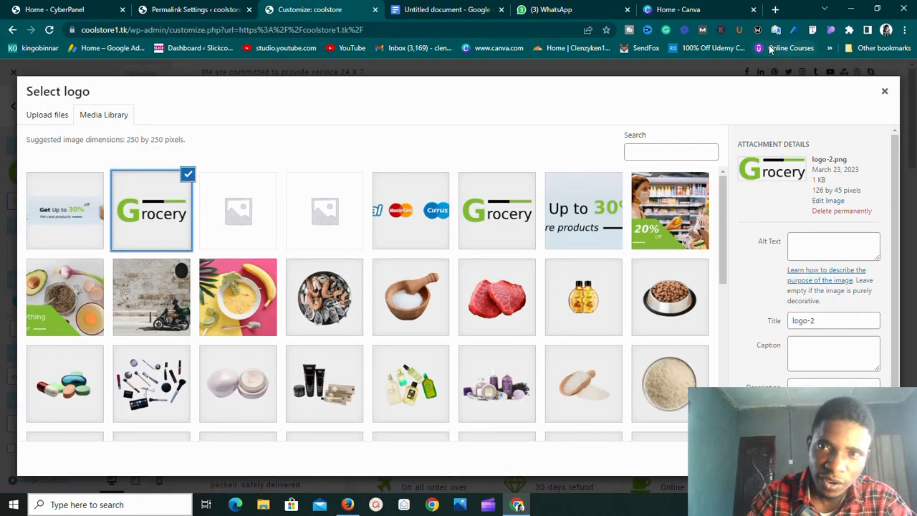
{"action": "left_click", "coordinate": [669, 7]}
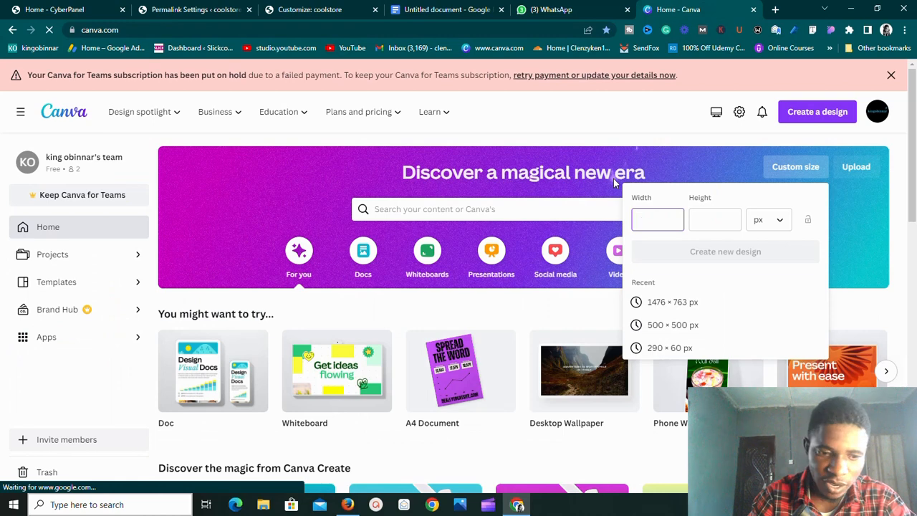
{"action": "type", "text": "126"}
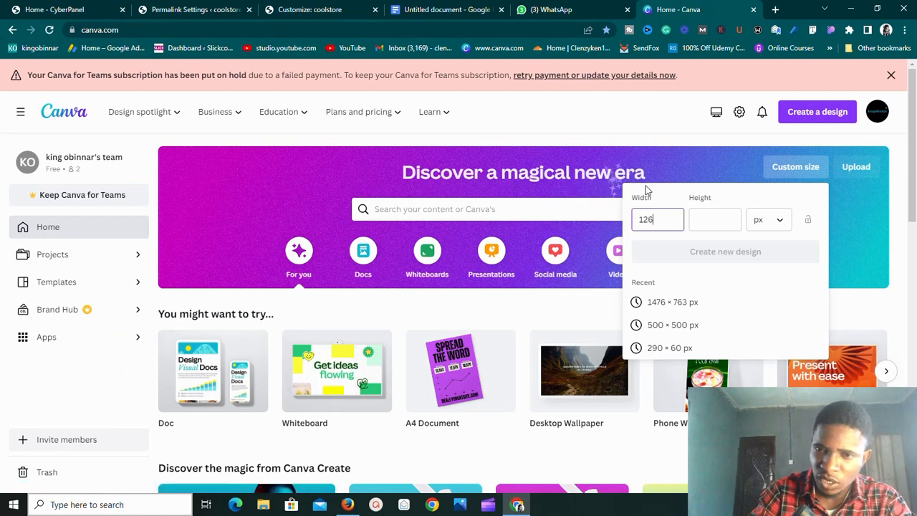
{"action": "left_click", "coordinate": [713, 224]}
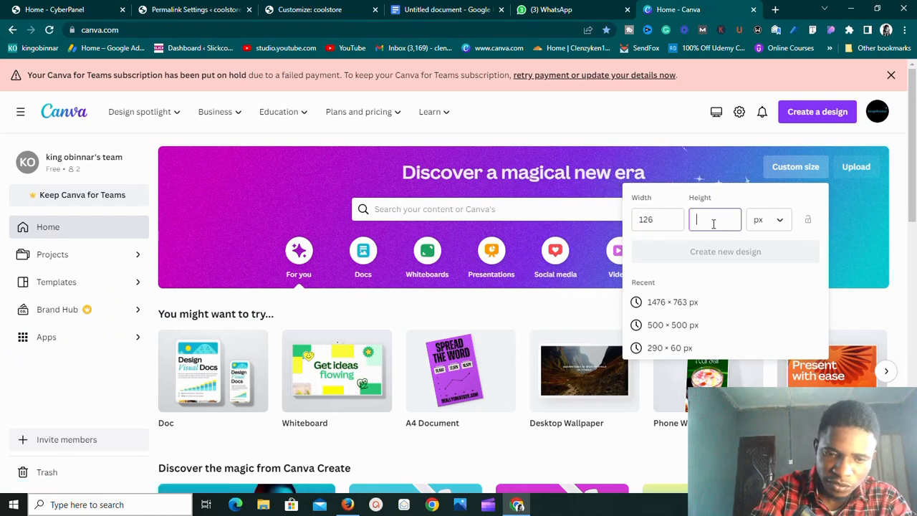
{"action": "type", "text": "45"}
{"action": "left_click", "coordinate": [731, 262]}
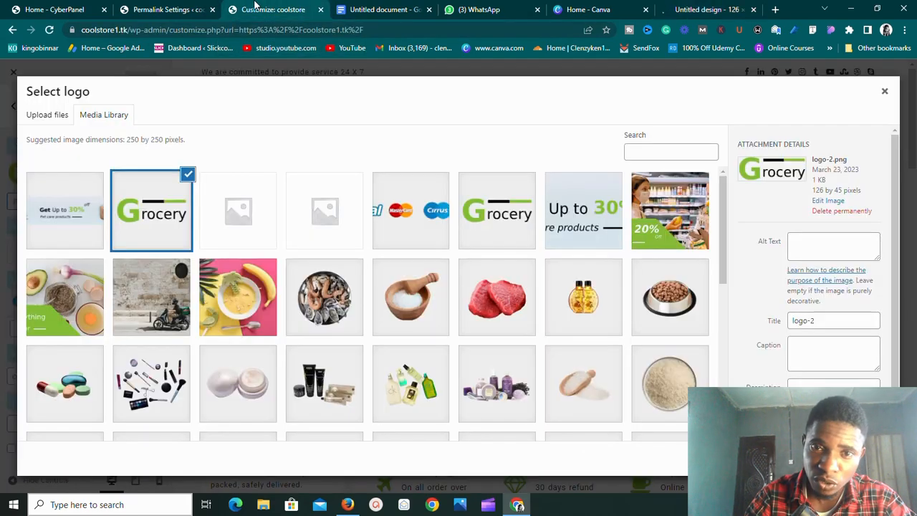
Step: Back in the customizer, keep the current logo and open the front-page slider settings
{"action": "left_click", "coordinate": [272, 9]}
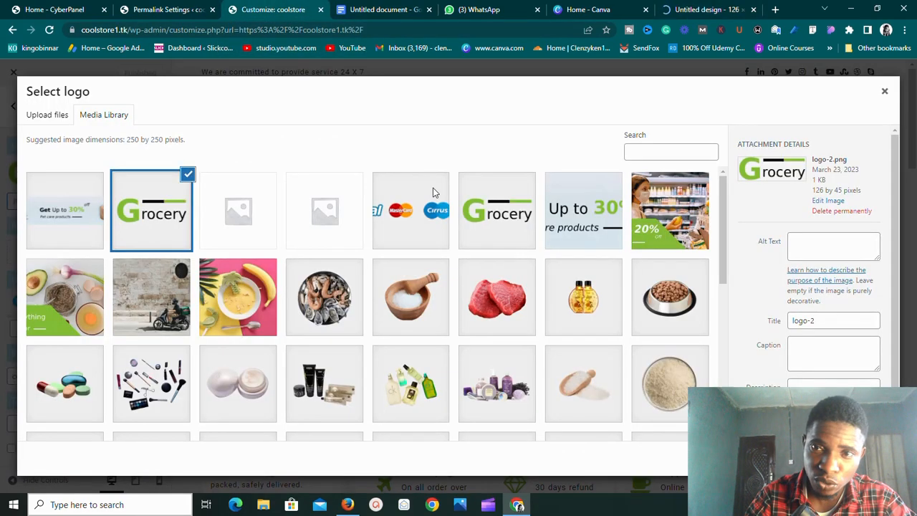
{"action": "left_click", "coordinate": [885, 92]}
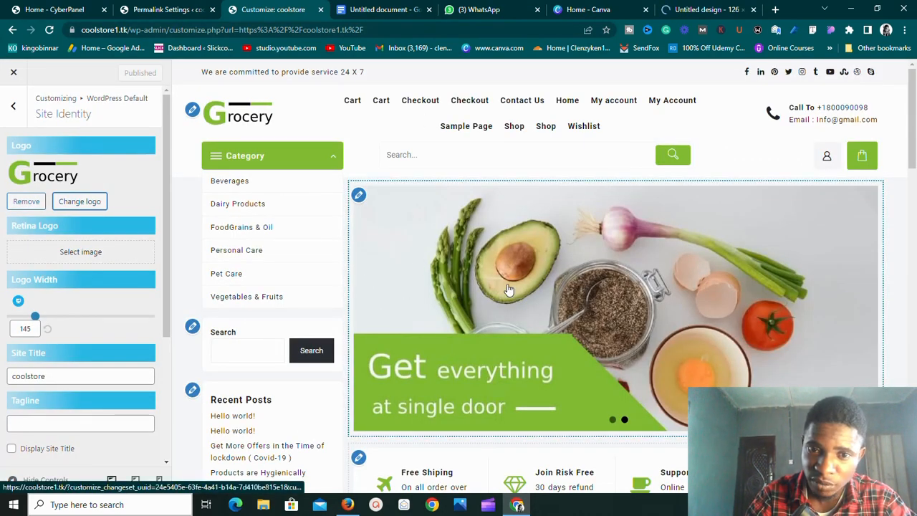
{"action": "left_click", "coordinate": [360, 196]}
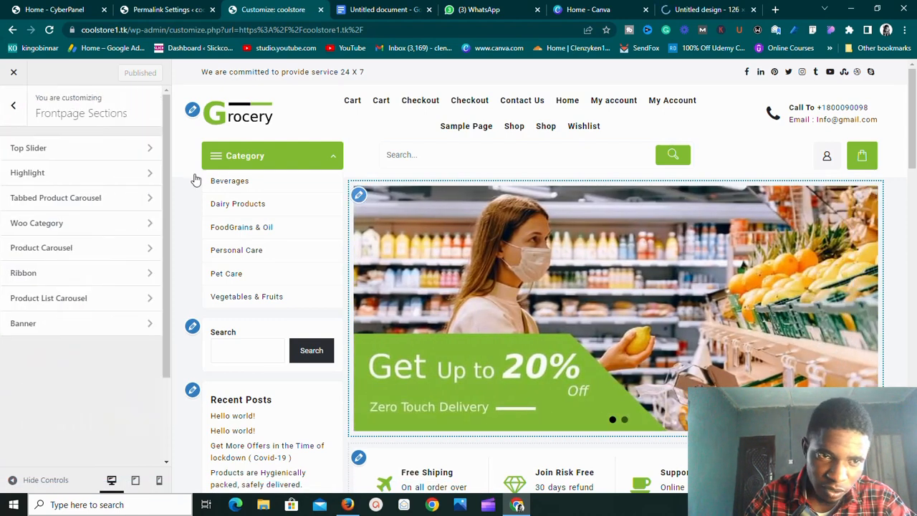
{"action": "left_click_drag", "start_coordinate": [166, 169], "coordinate": [167, 183]}
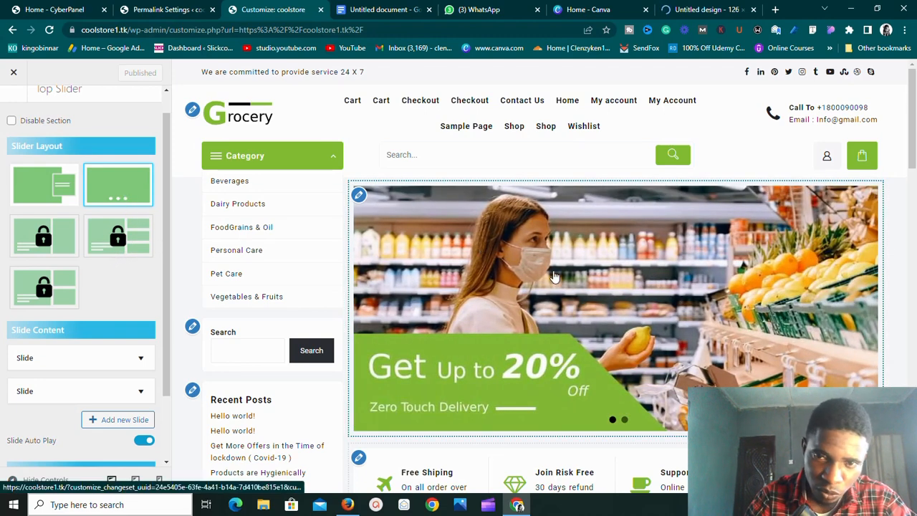
{"action": "mouse_move", "coordinate": [912, 156]}
{"action": "left_mouse_down"}
{"action": "mouse_move", "coordinate": [913, 191]}
{"action": "mouse_move", "coordinate": [913, 173]}
{"action": "left_mouse_up"}
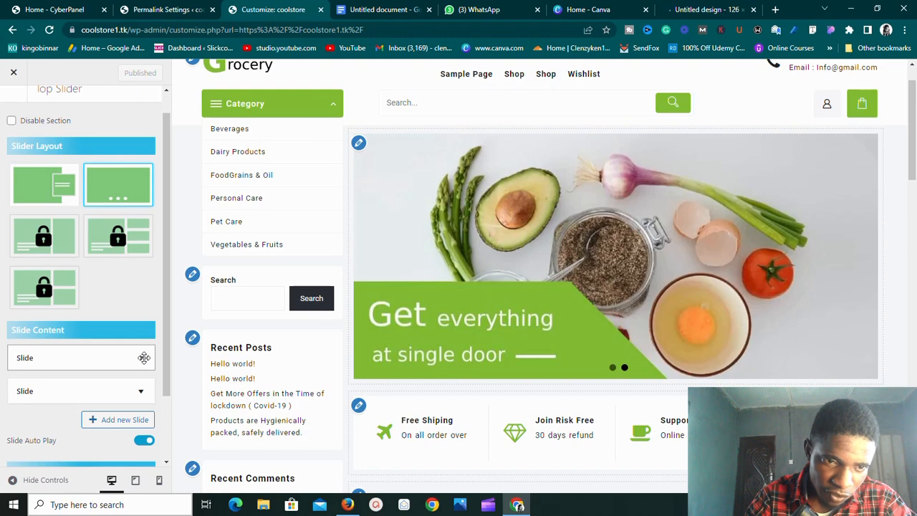
Step: Check the first slide's supermarket 20% image size in the media library: 920 × 430 px
{"action": "left_click", "coordinate": [144, 358]}
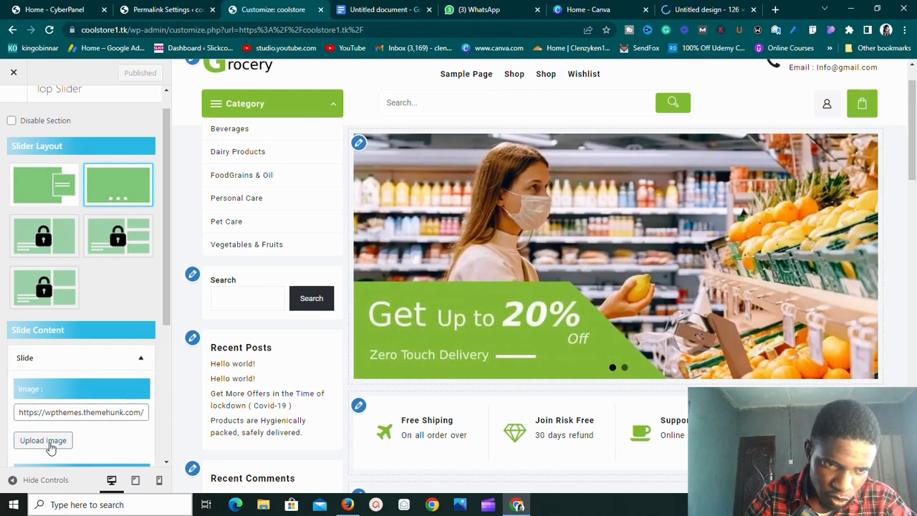
{"action": "left_click", "coordinate": [43, 441]}
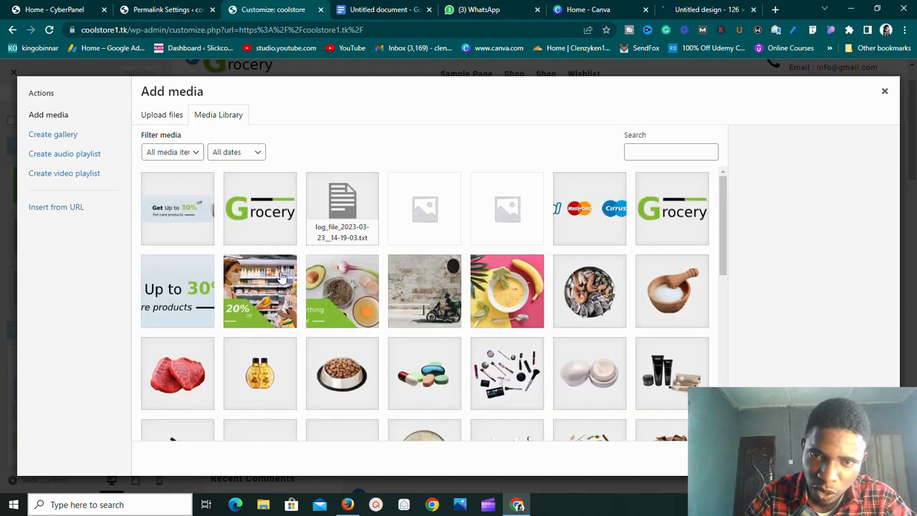
{"action": "left_click", "coordinate": [253, 297]}
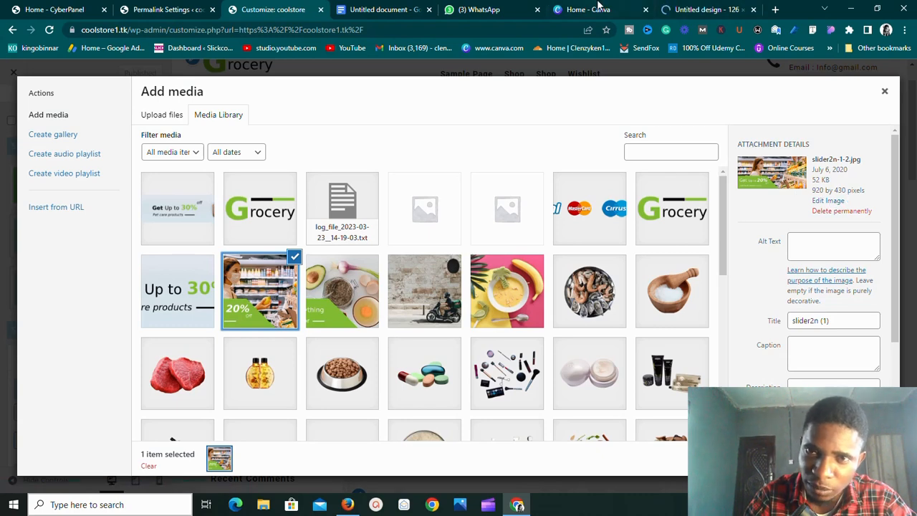
{"action": "left_click", "coordinate": [600, 6]}
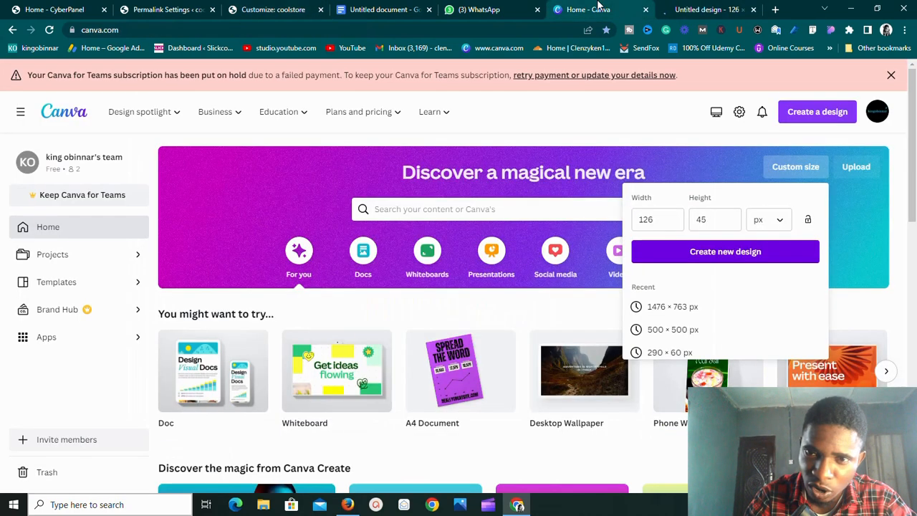
Step: Create a new Canva custom-size design of 930 × 430 px
{"action": "double_click", "coordinate": [652, 221]}
{"action": "type", "text": "9"}
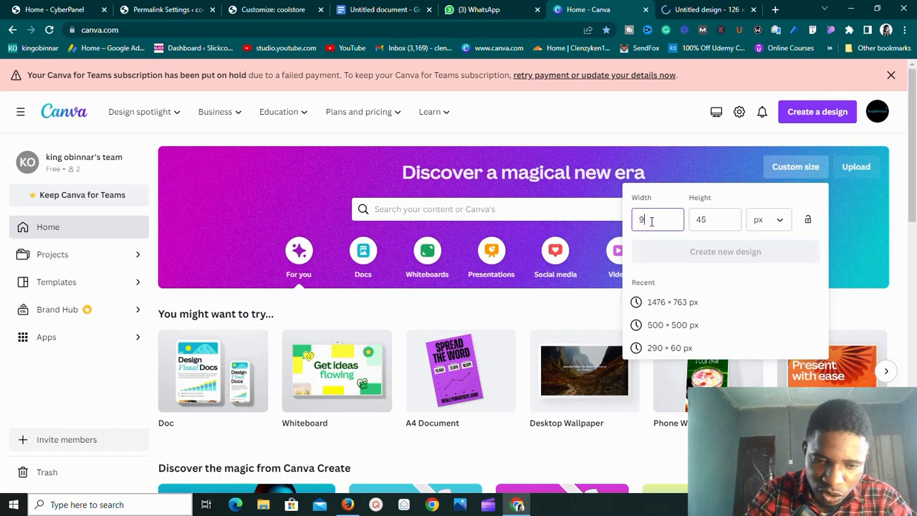
{"action": "type", "text": "30"}
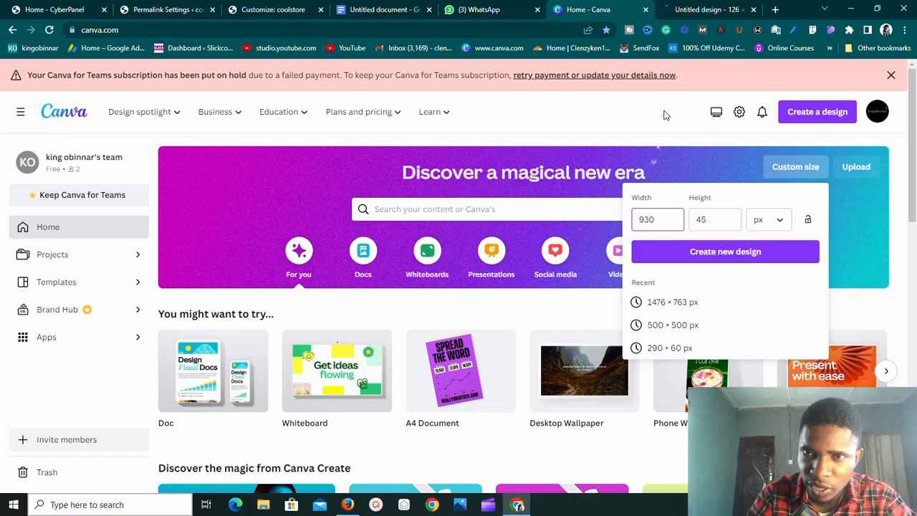
{"action": "left_click", "coordinate": [287, 5]}
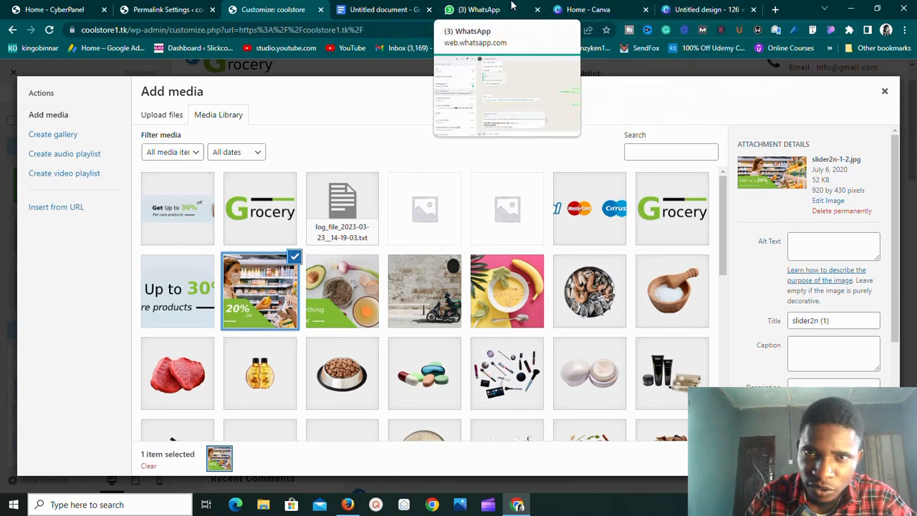
{"action": "left_click", "coordinate": [606, 10]}
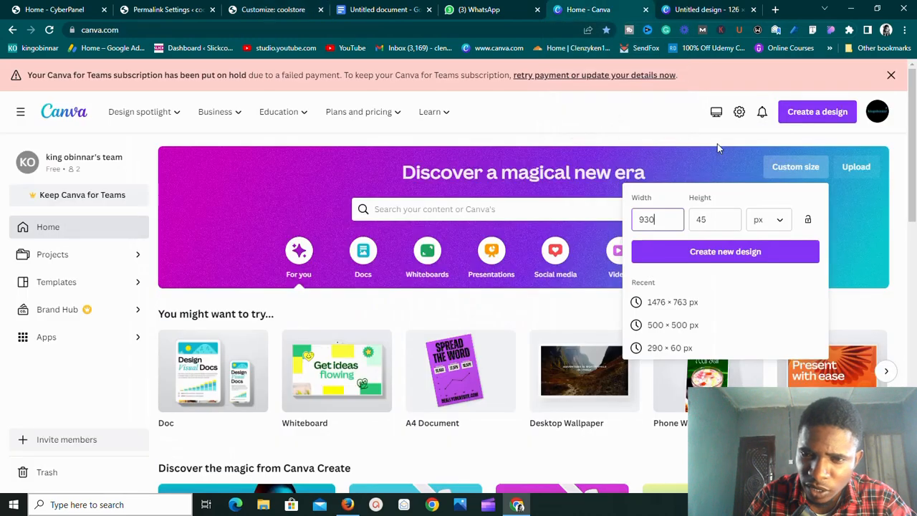
{"action": "left_click", "coordinate": [713, 224]}
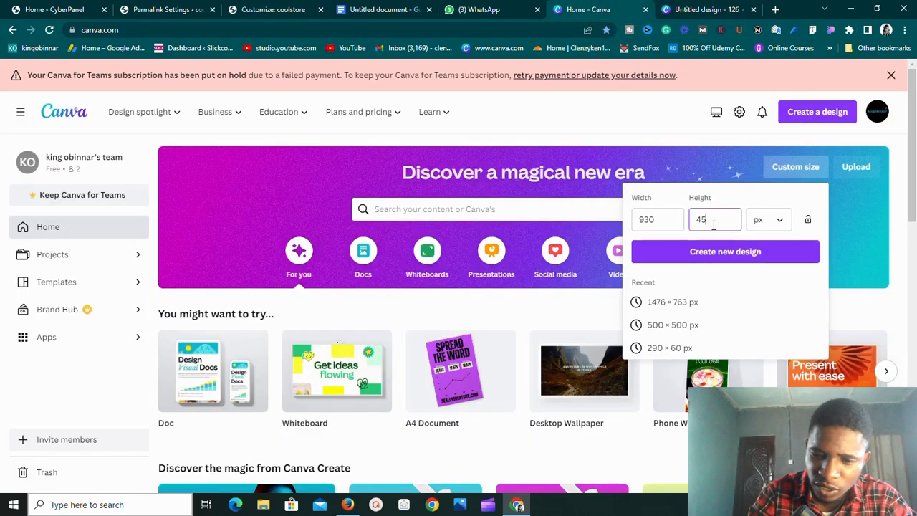
{"action": "key", "text": "BackSpace"}
{"action": "type", "text": "30"}
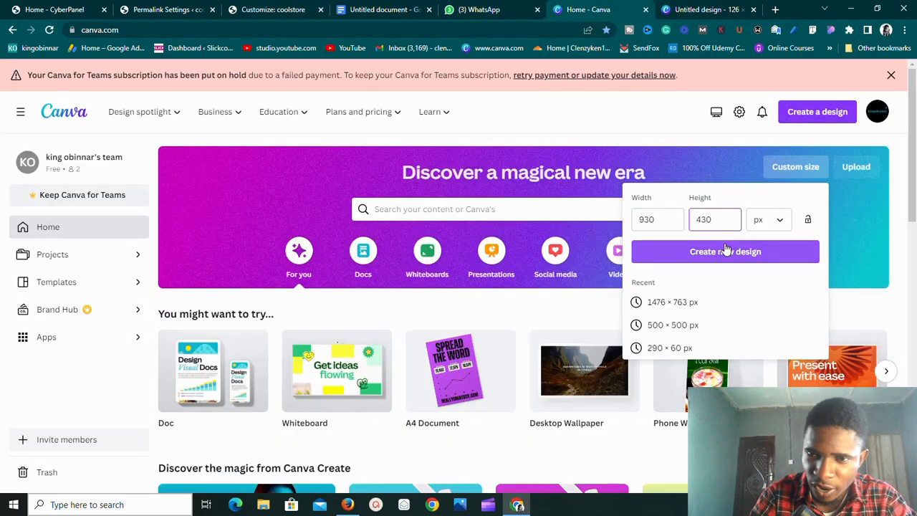
{"action": "left_click", "coordinate": [726, 252]}
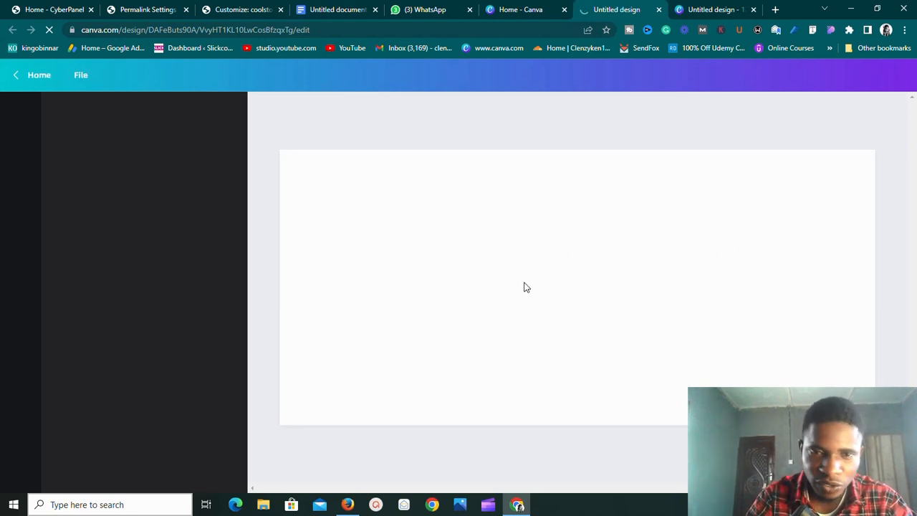
{"action": "left_click", "coordinate": [692, 9]}
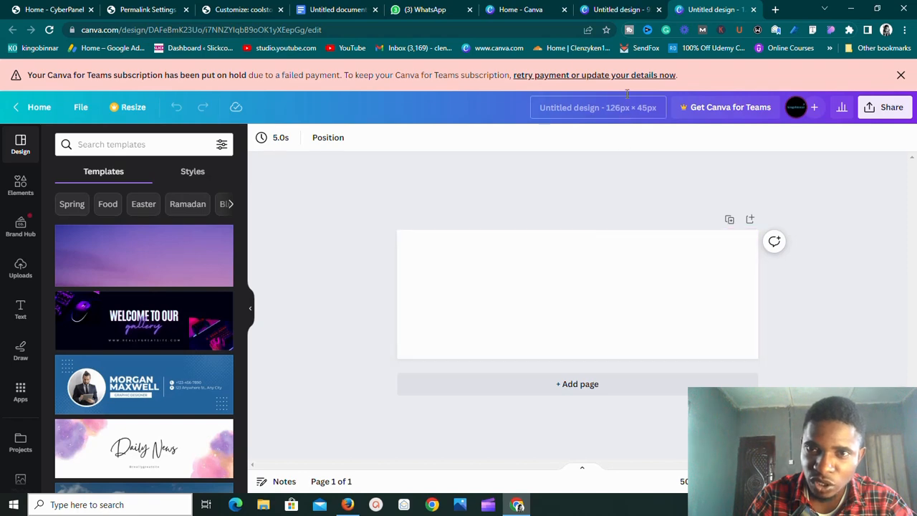
Step: Try a Happy Valentine's Day sticker on the blank 930 × 430 page, then delete it
{"action": "left_click", "coordinate": [604, 7]}
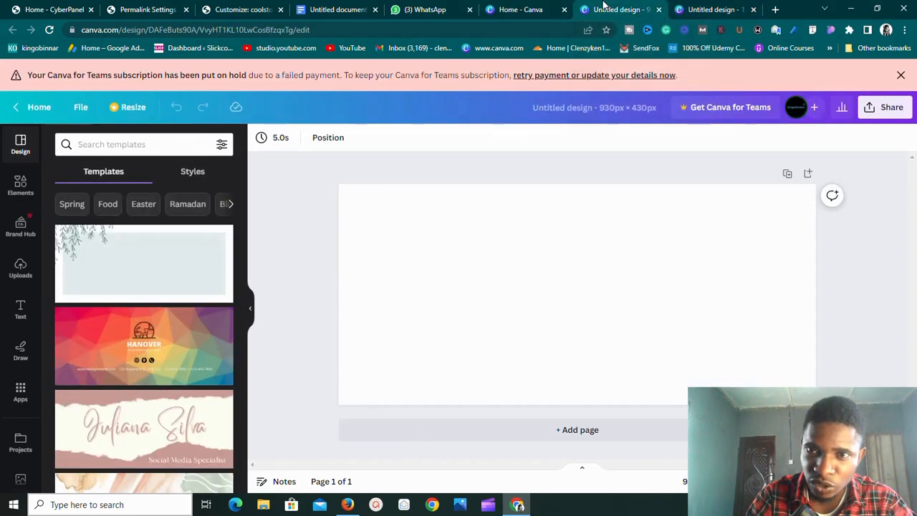
{"action": "left_click", "coordinate": [487, 309]}
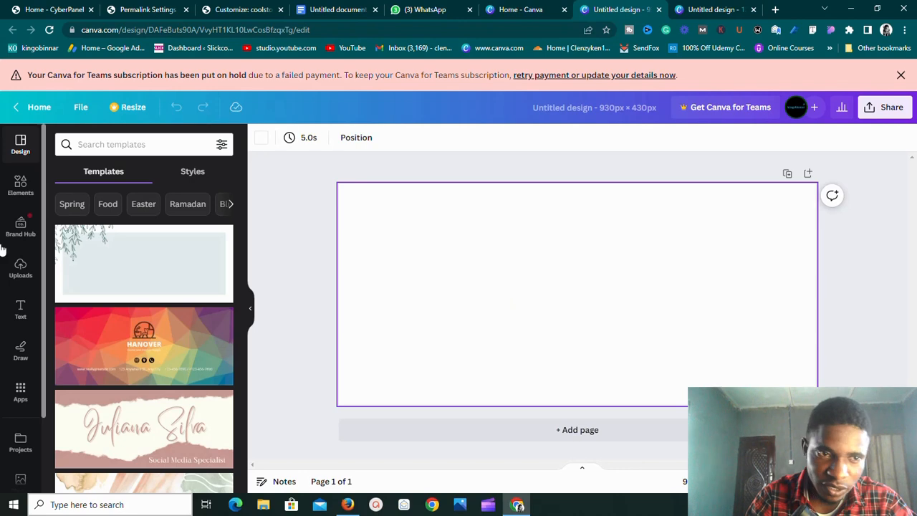
{"action": "left_click", "coordinate": [18, 235]}
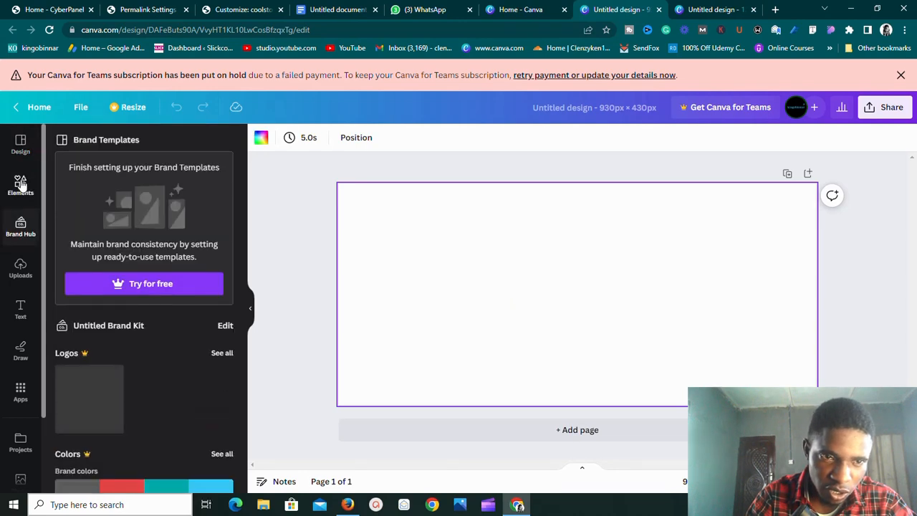
{"action": "left_click", "coordinate": [20, 184]}
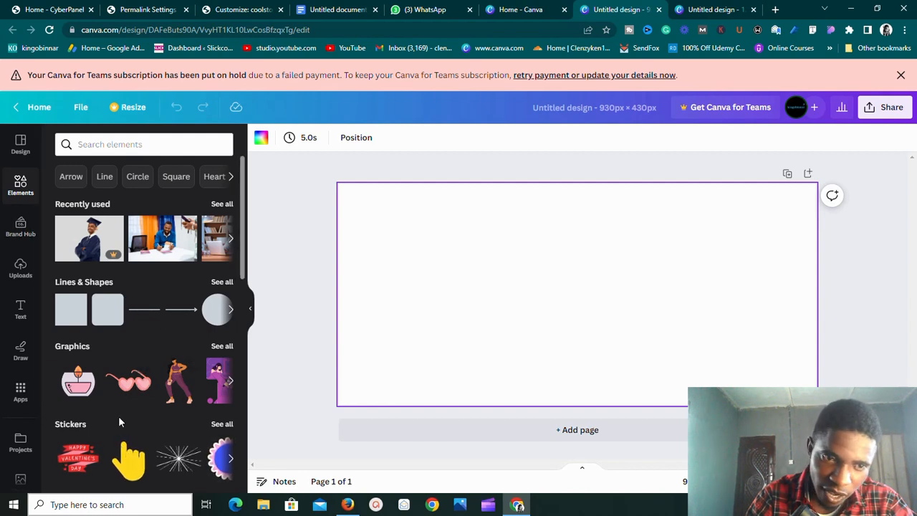
{"action": "left_click", "coordinate": [89, 466]}
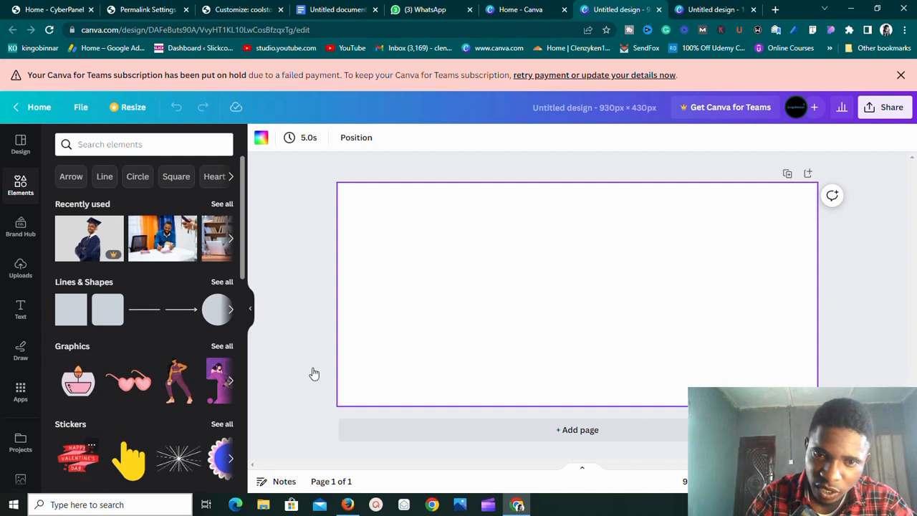
{"action": "left_click_drag", "start_coordinate": [576, 303], "coordinate": [496, 313]}
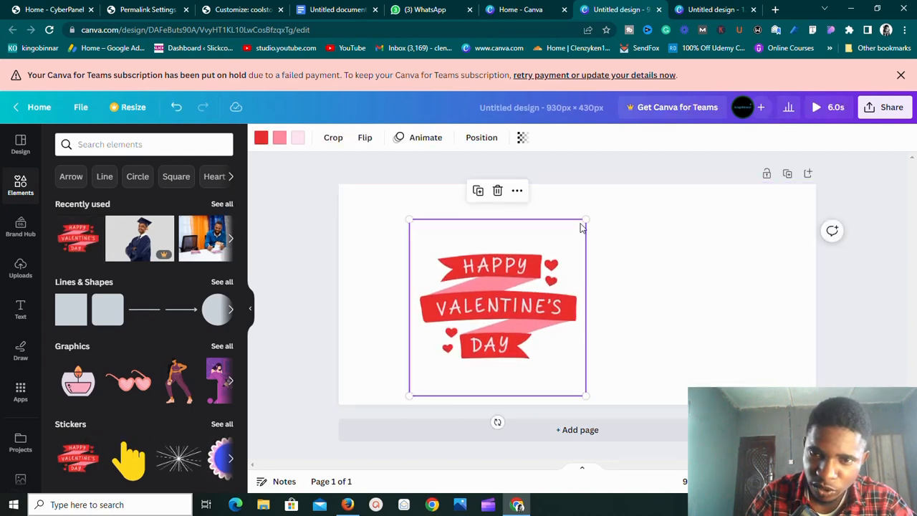
{"action": "left_click_drag", "start_coordinate": [587, 217], "coordinate": [599, 207]}
{"action": "left_click_drag", "start_coordinate": [504, 294], "coordinate": [506, 294]}
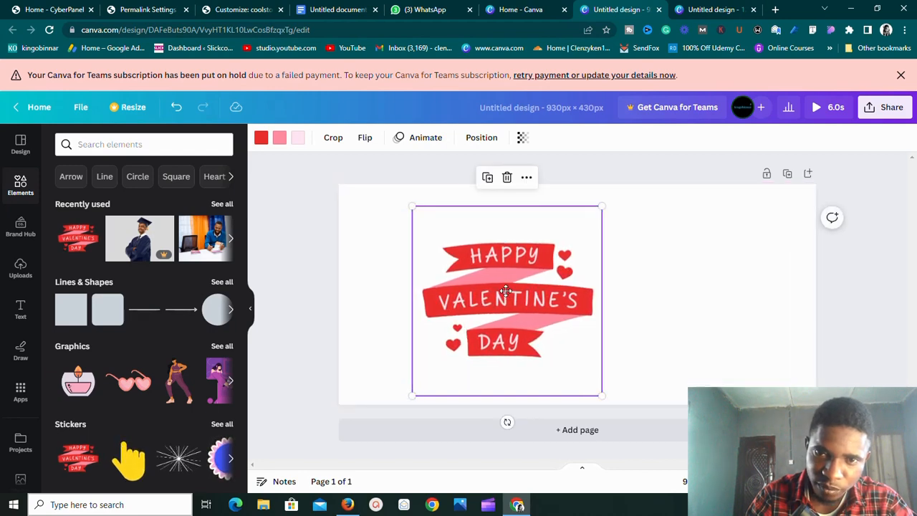
{"action": "left_click", "coordinate": [507, 178]}
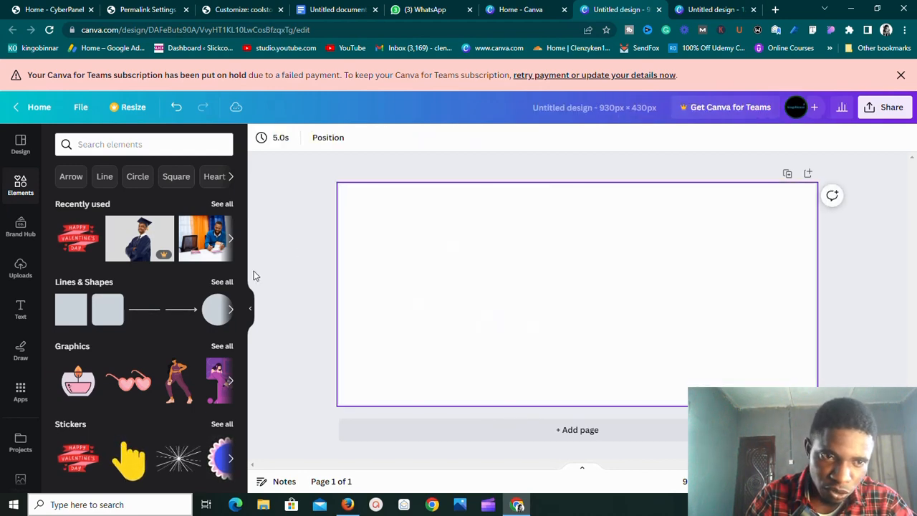
Step: Add the pink heart-shaped sunglasses graphic and move it toward the left
{"action": "left_click", "coordinate": [131, 385]}
{"action": "left_click_drag", "start_coordinate": [556, 294], "coordinate": [484, 290]}
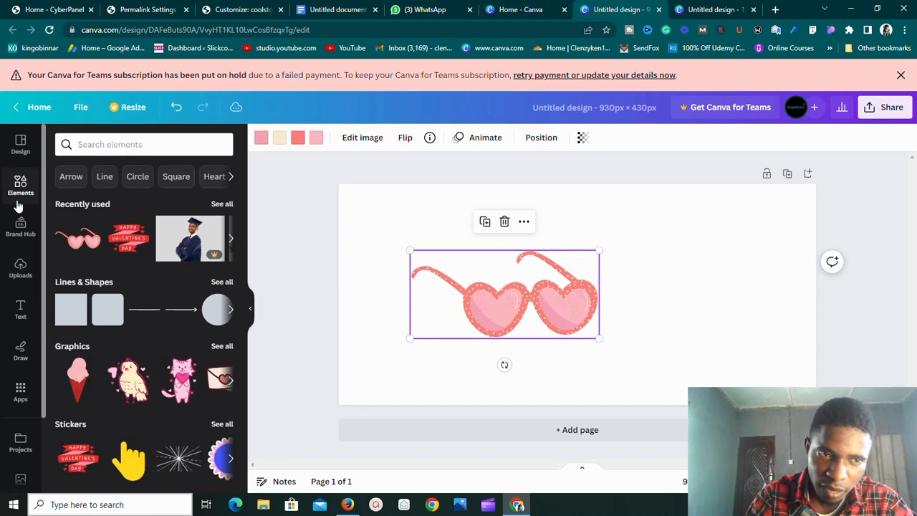
{"action": "left_click", "coordinate": [22, 314]}
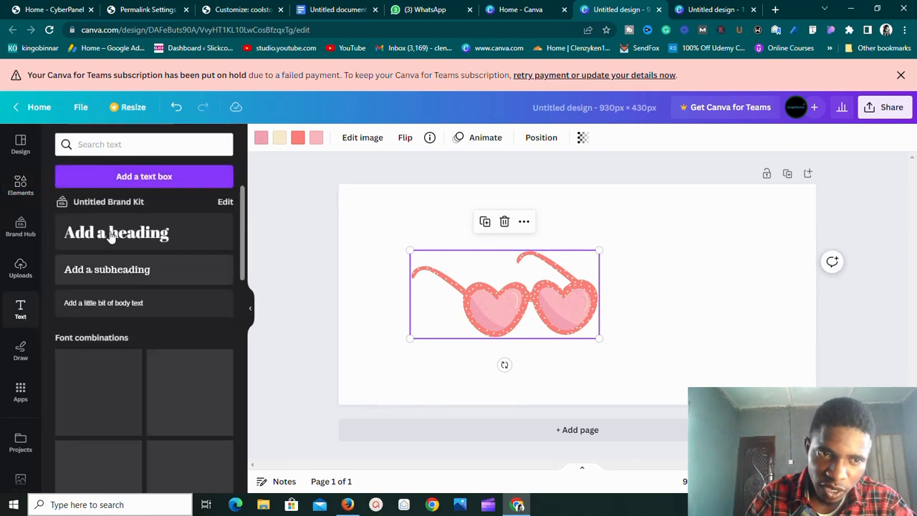
Step: Add a heading reading 'SHOP NOW'
{"action": "left_click", "coordinate": [131, 230]}
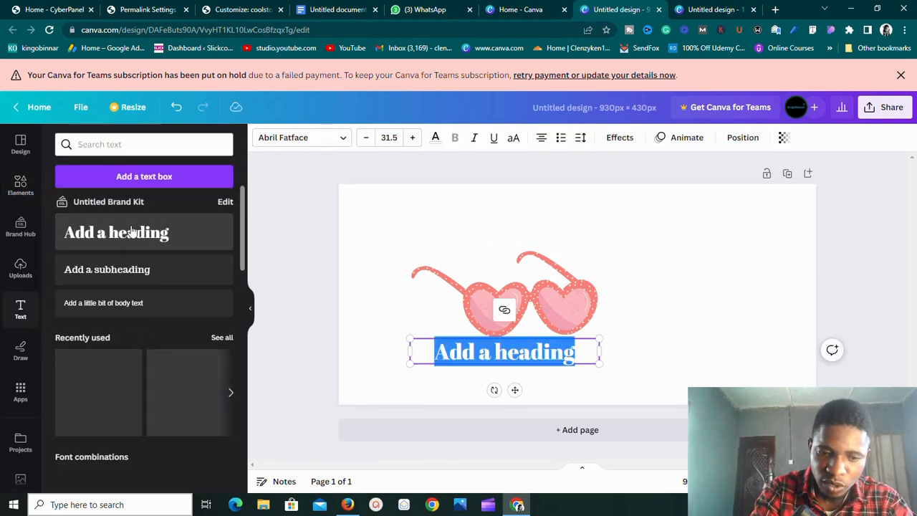
{"action": "type", "text": "Sh"}
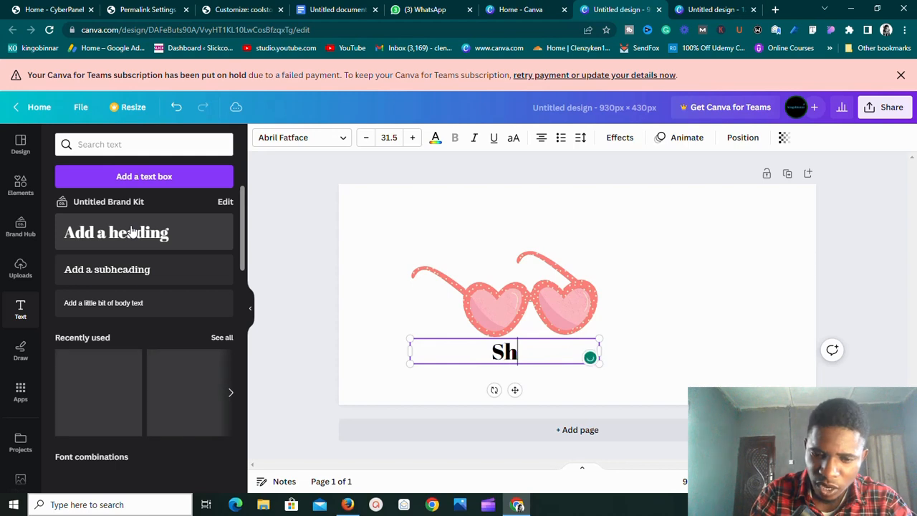
{"action": "key", "text": "BackSpace"}
{"action": "type", "text": "HOP"}
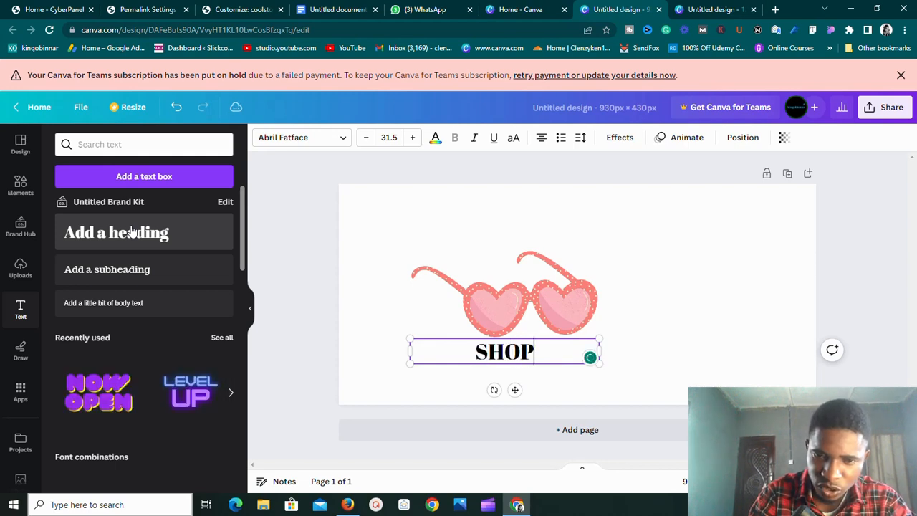
{"action": "type", "text": " NOW"}
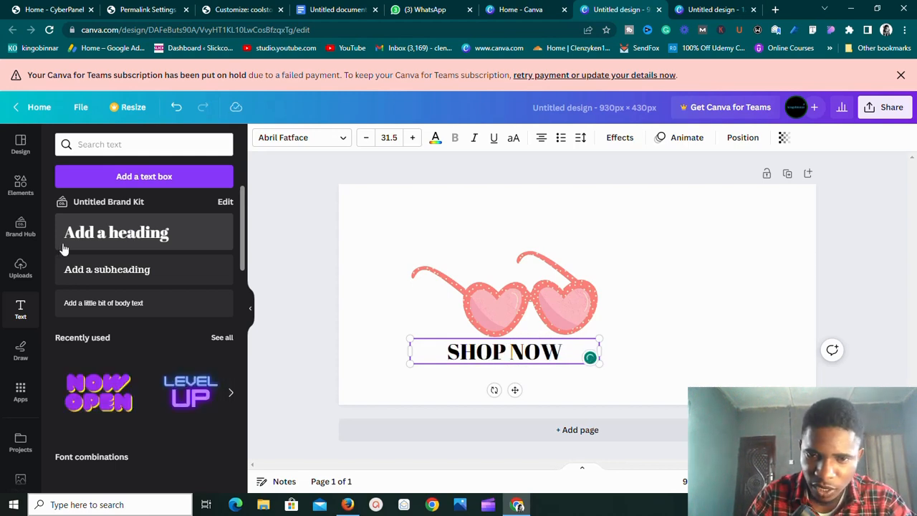
Step: Centre the SHOP NOW heading with the sunglasses sitting directly above it
{"action": "left_click_drag", "start_coordinate": [545, 287], "coordinate": [569, 263]}
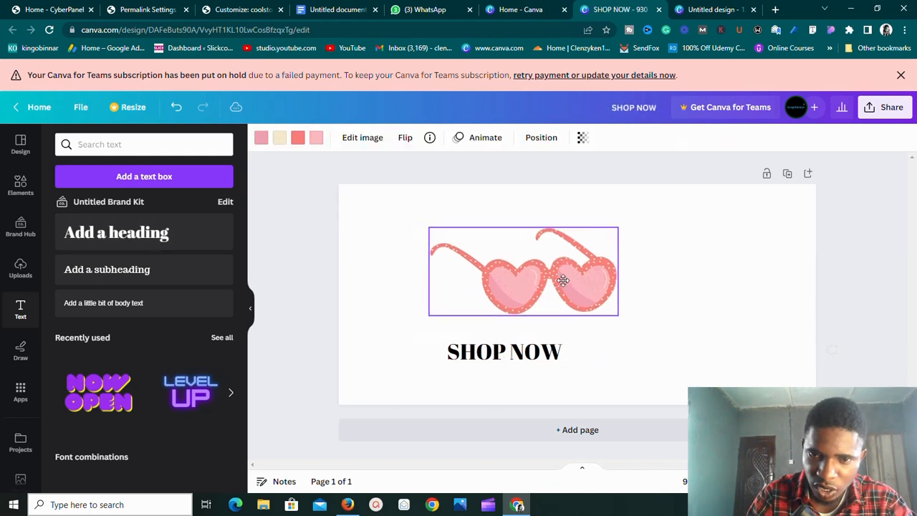
{"action": "left_click_drag", "start_coordinate": [550, 360], "coordinate": [622, 356]}
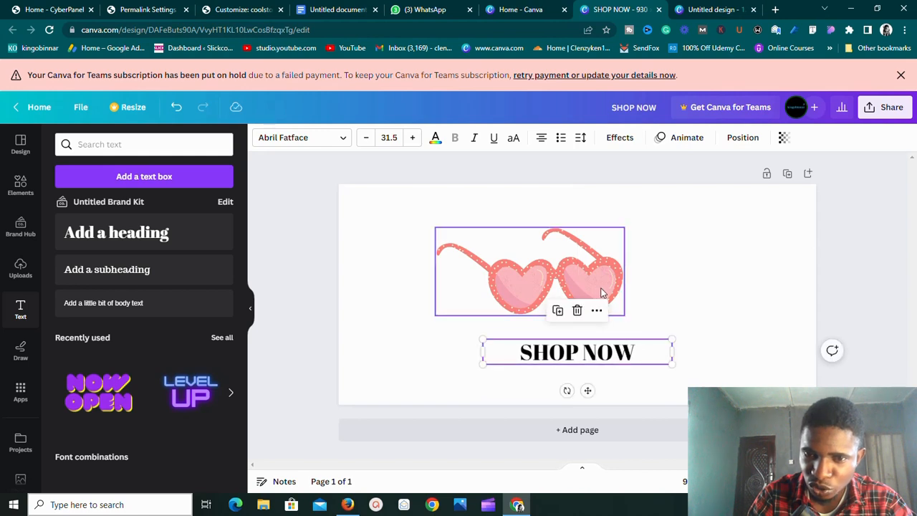
{"action": "left_click_drag", "start_coordinate": [601, 292], "coordinate": [644, 300]}
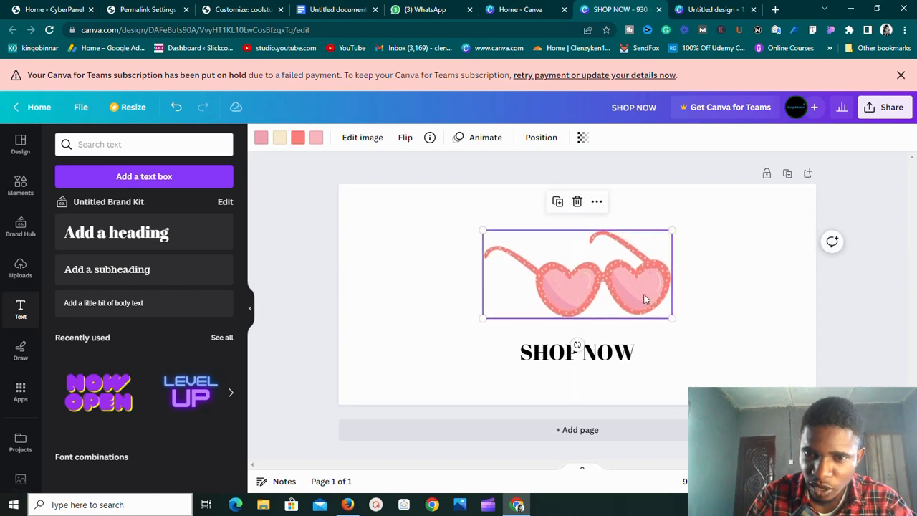
{"action": "mouse_move", "coordinate": [631, 349]}
{"action": "left_mouse_down"}
{"action": "mouse_move", "coordinate": [649, 347]}
{"action": "mouse_move", "coordinate": [647, 339]}
{"action": "mouse_move", "coordinate": [629, 353]}
{"action": "left_mouse_up"}
{"action": "left_click", "coordinate": [629, 276]}
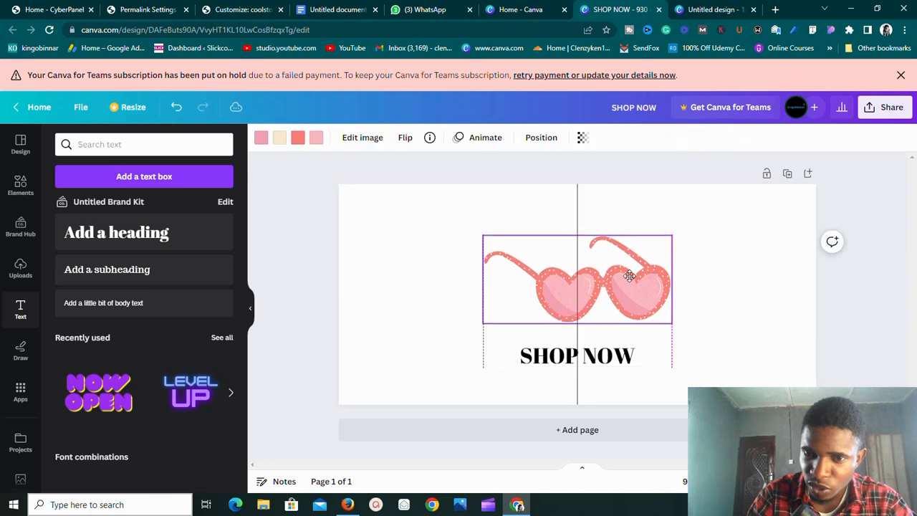
{"action": "left_click", "coordinate": [713, 262]}
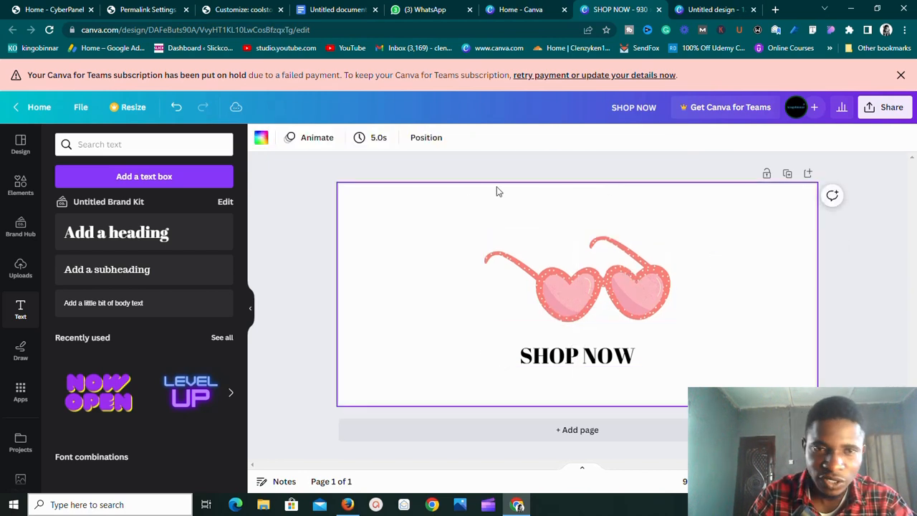
Step: Make the page background purple and the SHOP NOW text white
{"action": "left_click", "coordinate": [260, 138]}
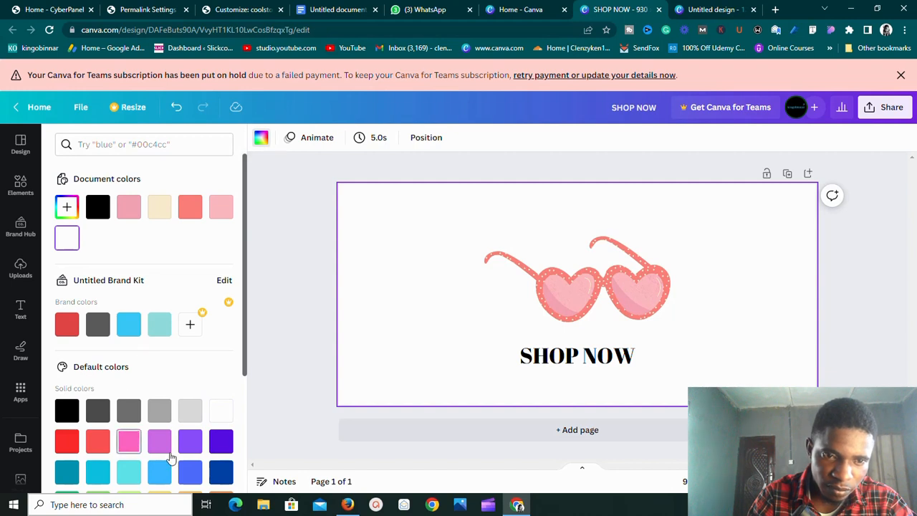
{"action": "left_click", "coordinate": [219, 442]}
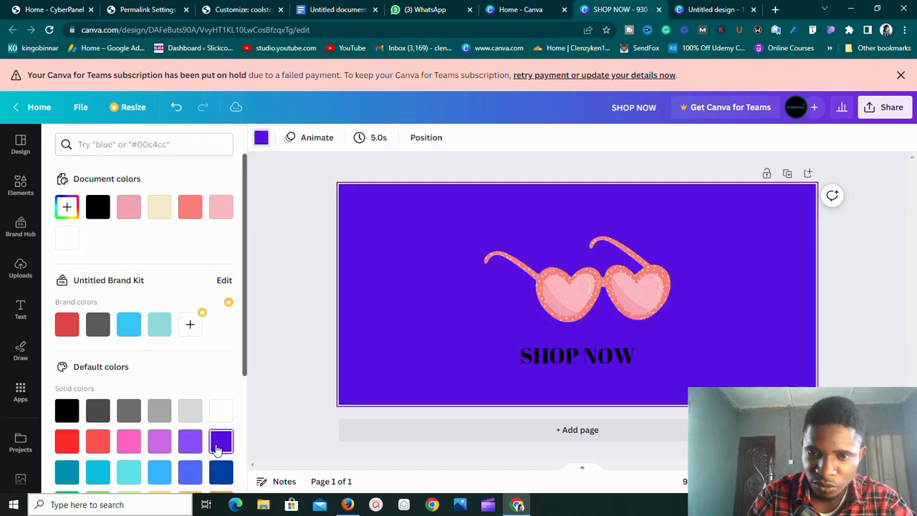
{"action": "left_click", "coordinate": [534, 356]}
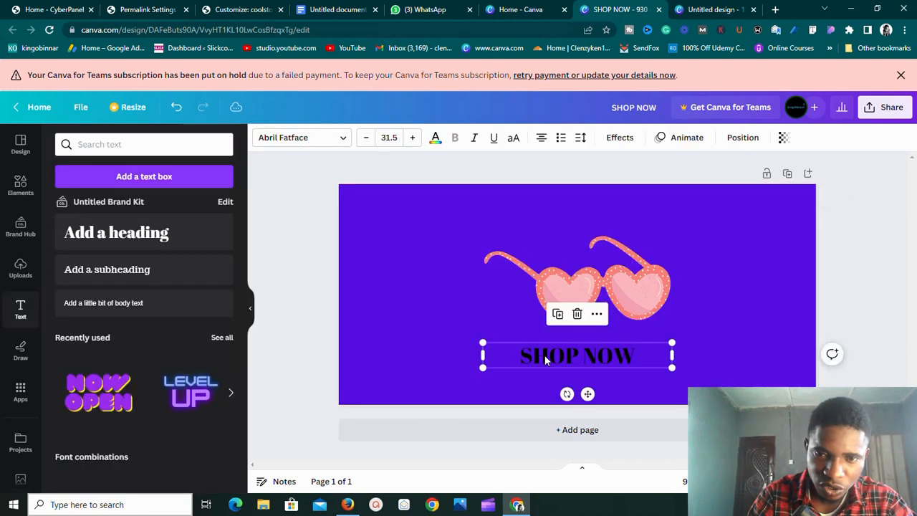
{"action": "left_click", "coordinate": [435, 138]}
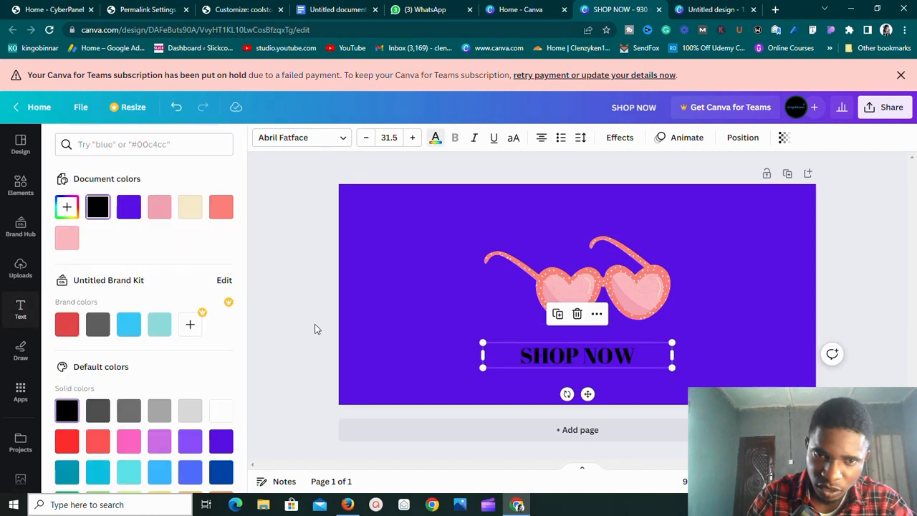
{"action": "left_click", "coordinate": [222, 410]}
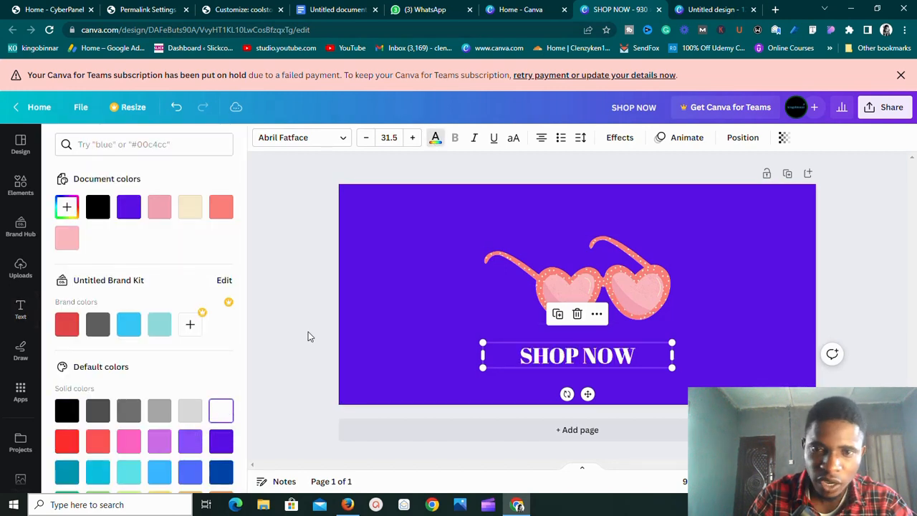
{"action": "left_click", "coordinate": [305, 261]}
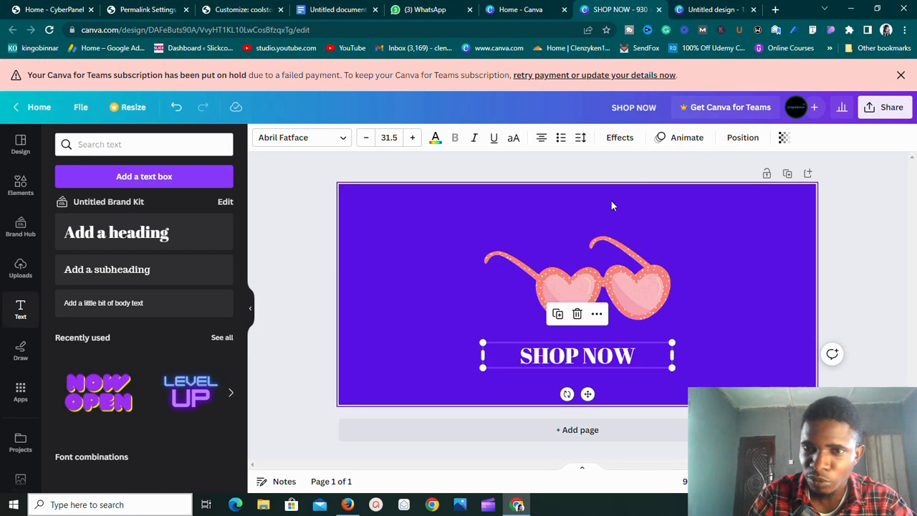
{"action": "left_click", "coordinate": [640, 166]}
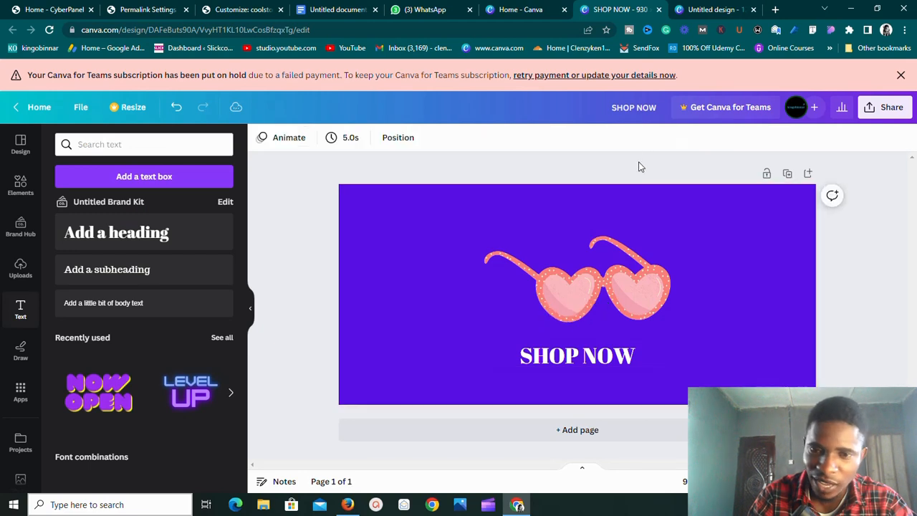
Step: Download the design as a PNG file
{"action": "left_click", "coordinate": [878, 113]}
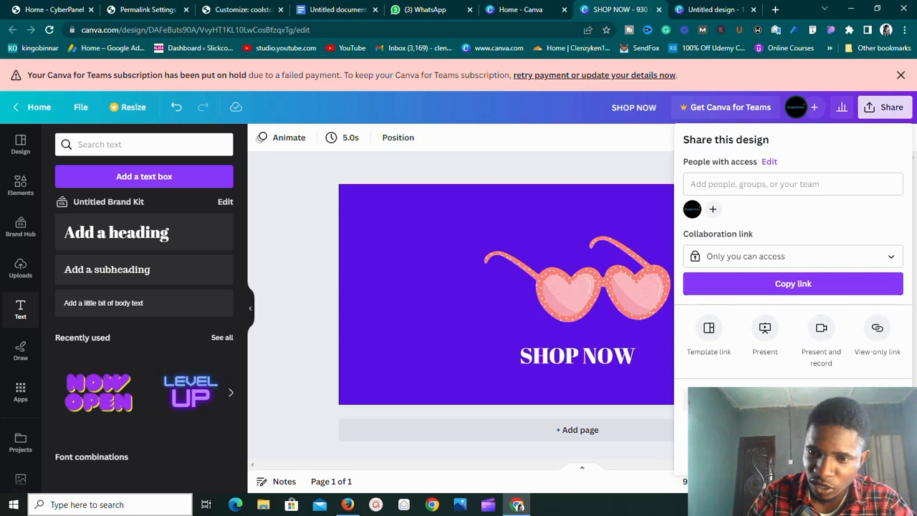
{"action": "left_click", "coordinate": [754, 400]}
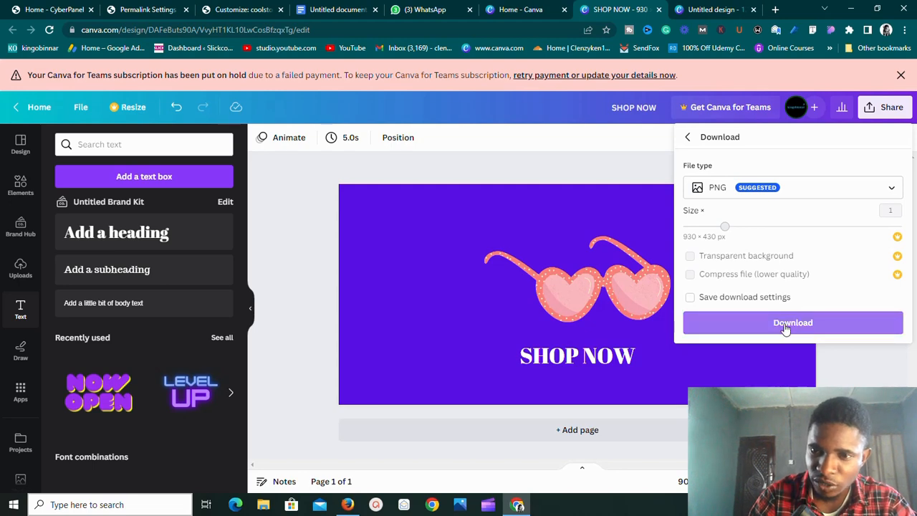
{"action": "left_click", "coordinate": [785, 326]}
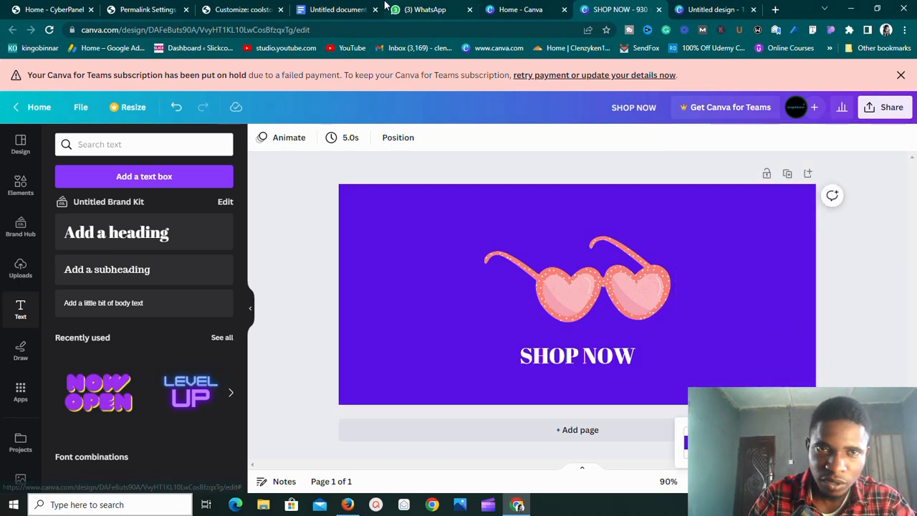
{"action": "left_click", "coordinate": [242, 9]}
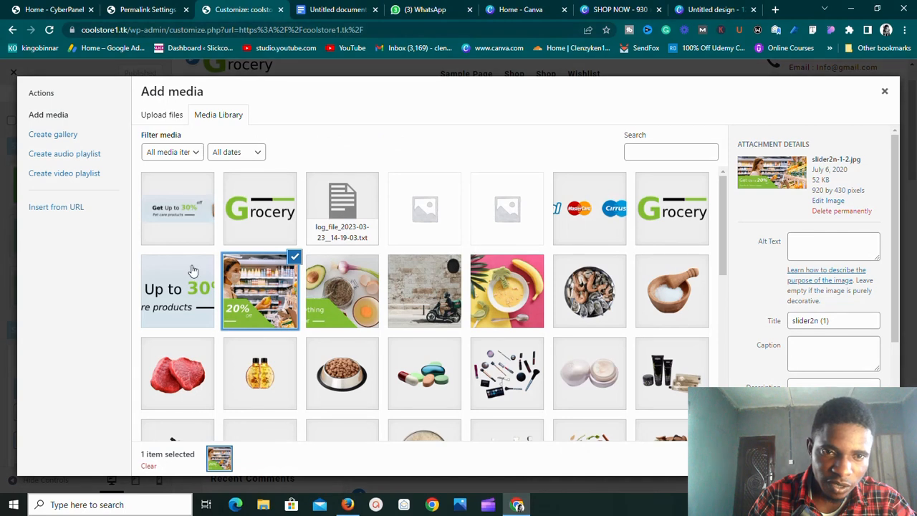
Step: Upload SHOP NOW.png to the media library and insert it as the slide's image
{"action": "left_click", "coordinate": [294, 258]}
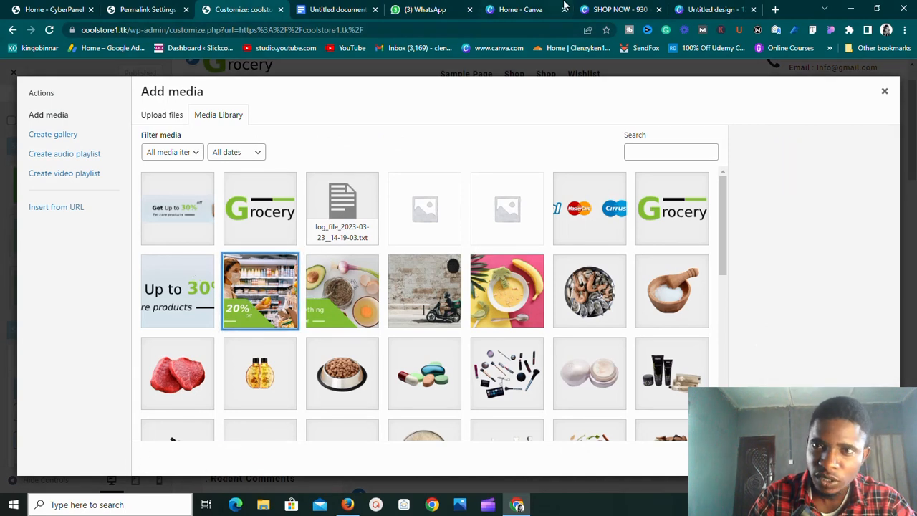
{"action": "left_click", "coordinate": [622, 8]}
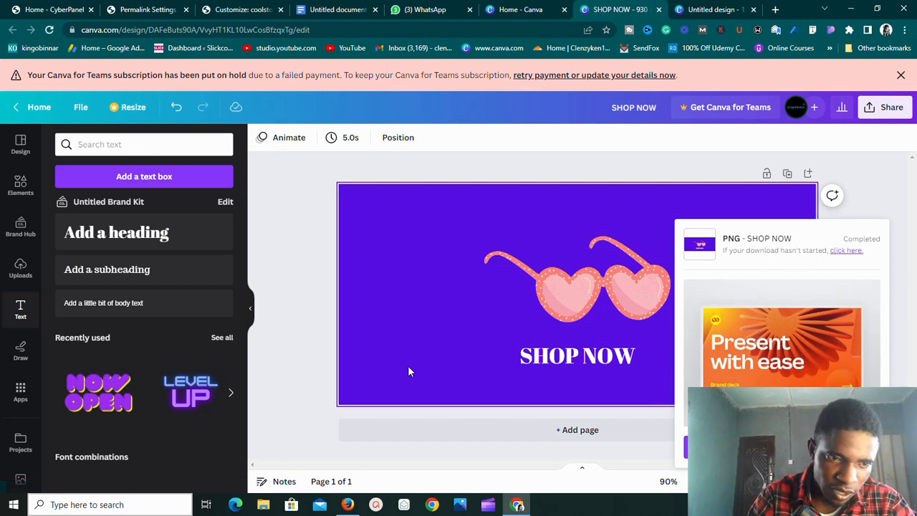
{"action": "left_click", "coordinate": [243, 9]}
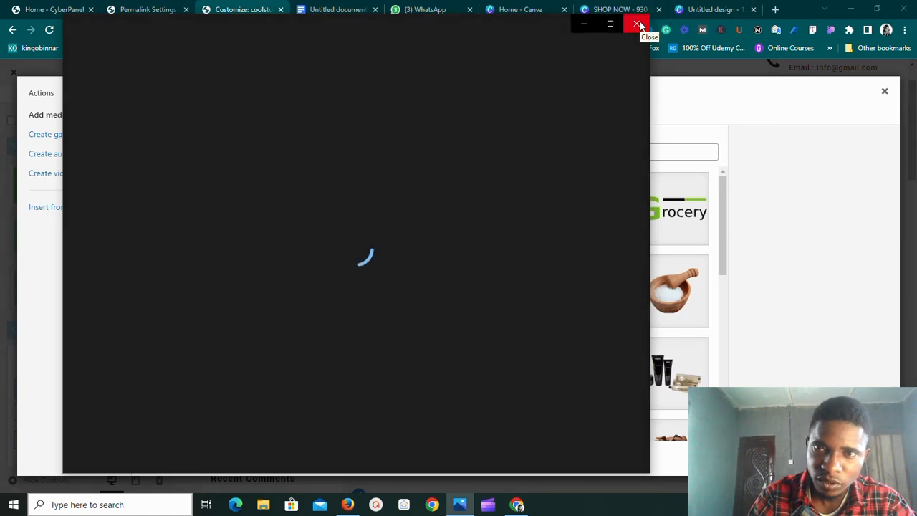
{"action": "left_click", "coordinate": [640, 26]}
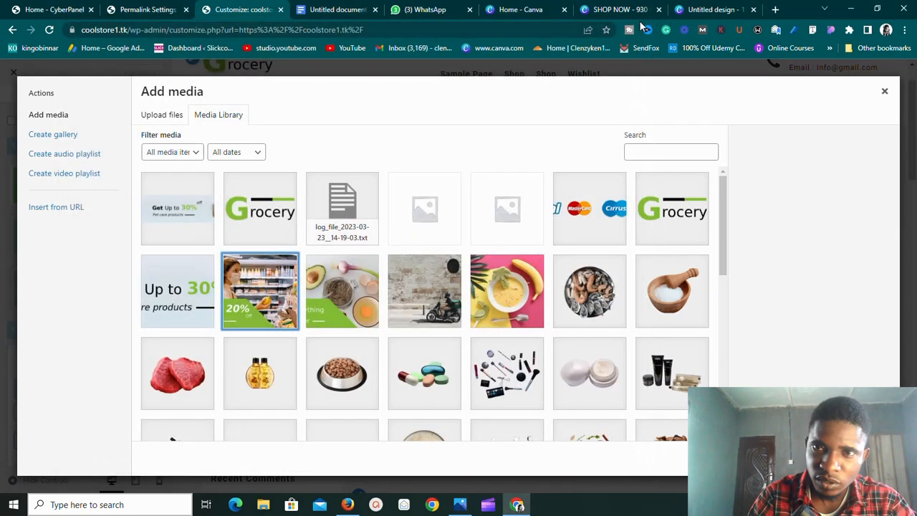
{"action": "left_click", "coordinate": [162, 116]}
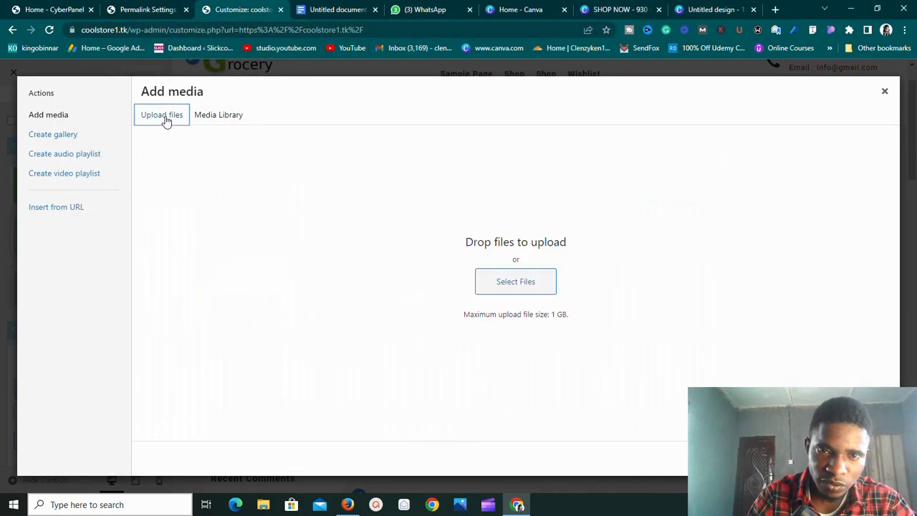
{"action": "left_click", "coordinate": [515, 287]}
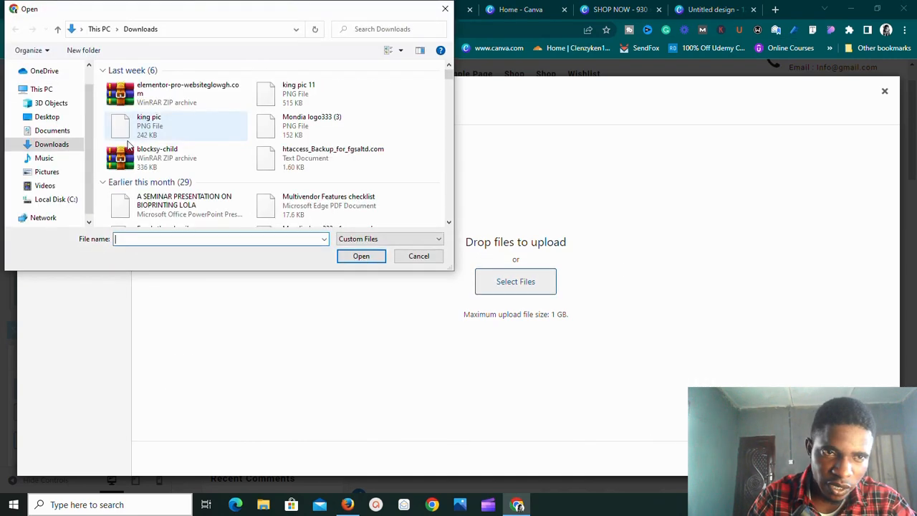
{"action": "double_click", "coordinate": [172, 96]}
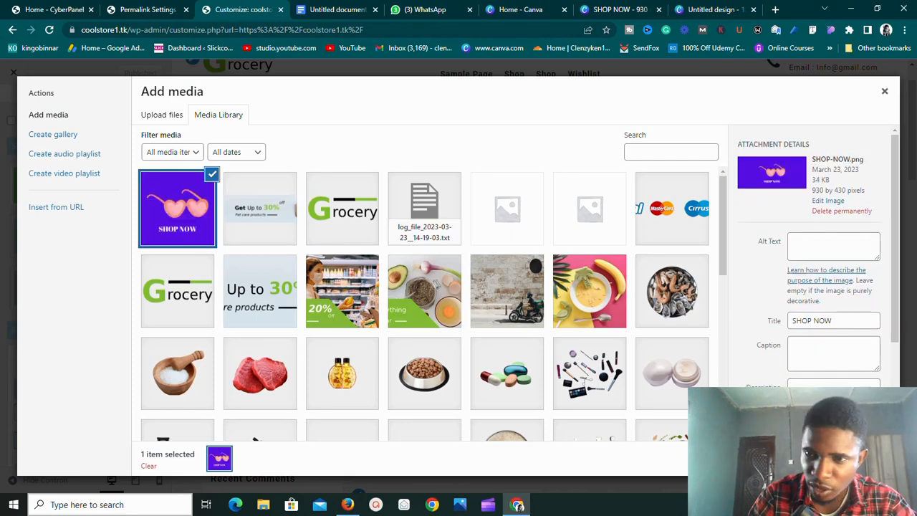
{"action": "left_click", "coordinate": [851, 459]}
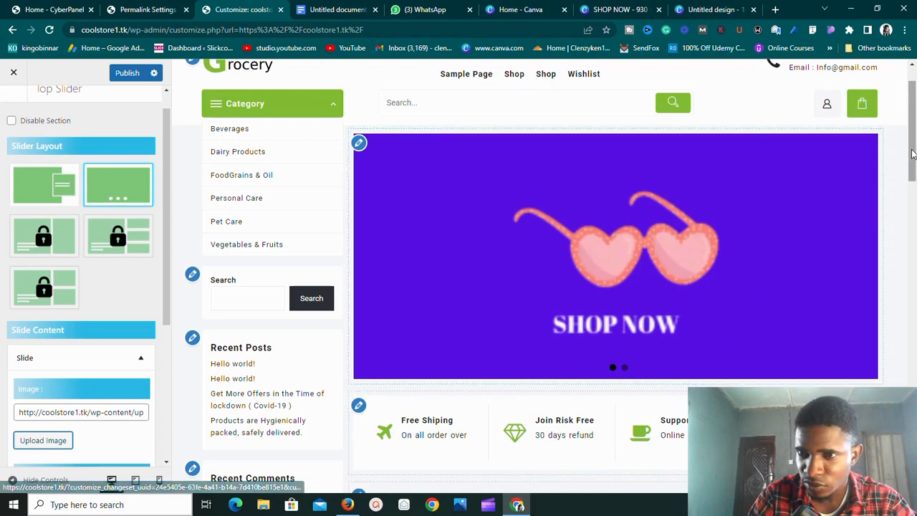
{"action": "left_click_drag", "start_coordinate": [915, 153], "coordinate": [915, 118]}
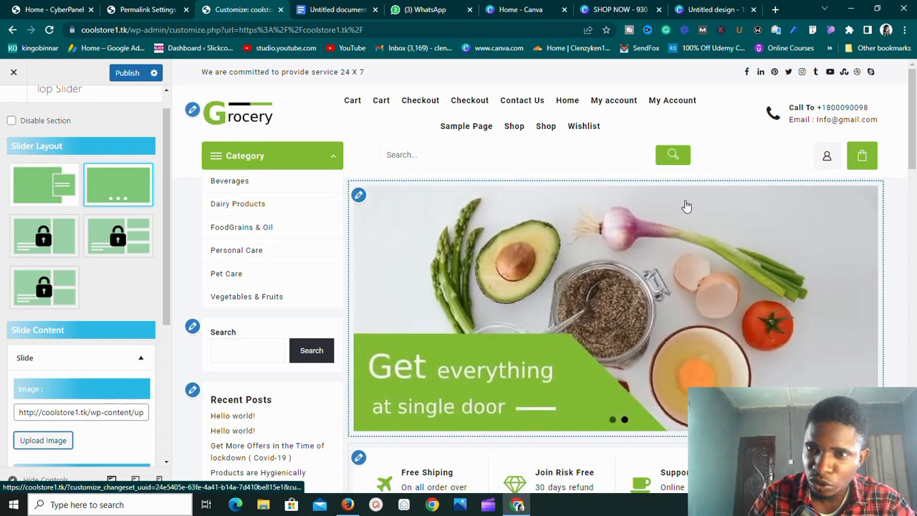
{"action": "left_click_drag", "start_coordinate": [912, 155], "coordinate": [914, 127]}
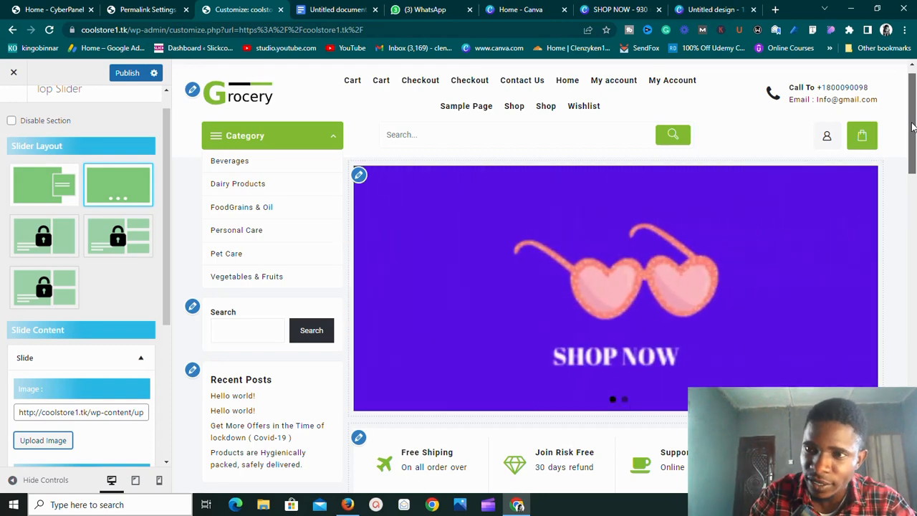
{"action": "left_click_drag", "start_coordinate": [913, 127], "coordinate": [914, 165]}
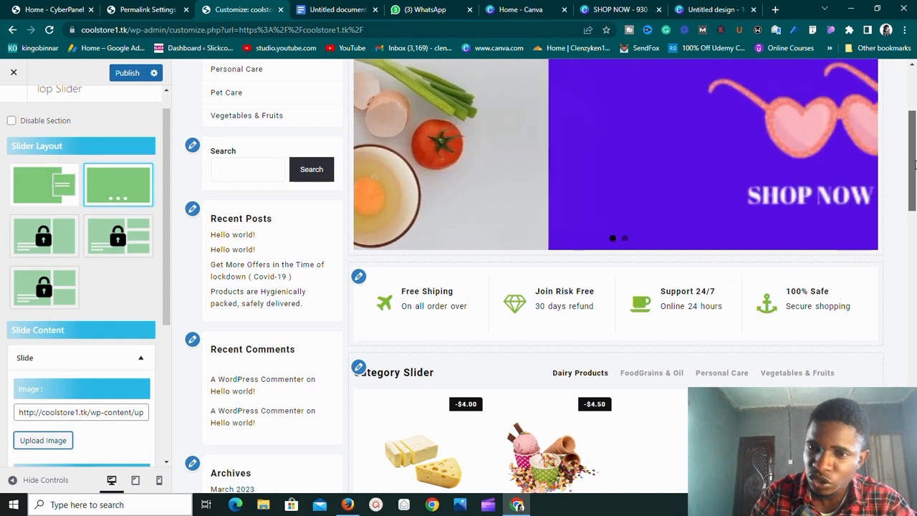
{"action": "left_click_drag", "start_coordinate": [915, 165], "coordinate": [915, 162]}
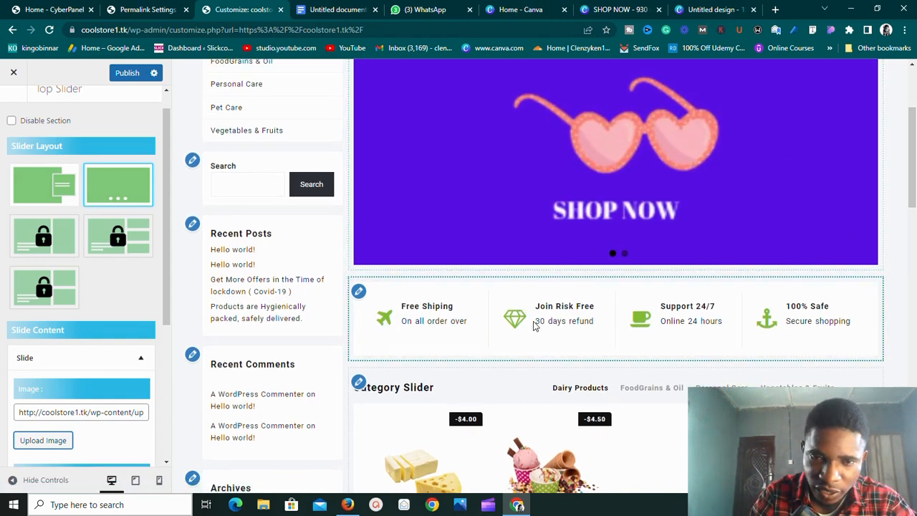
Step: In the Highlight section, append 'Now' to the first feature's Free Shiping title
{"action": "left_click", "coordinate": [358, 292]}
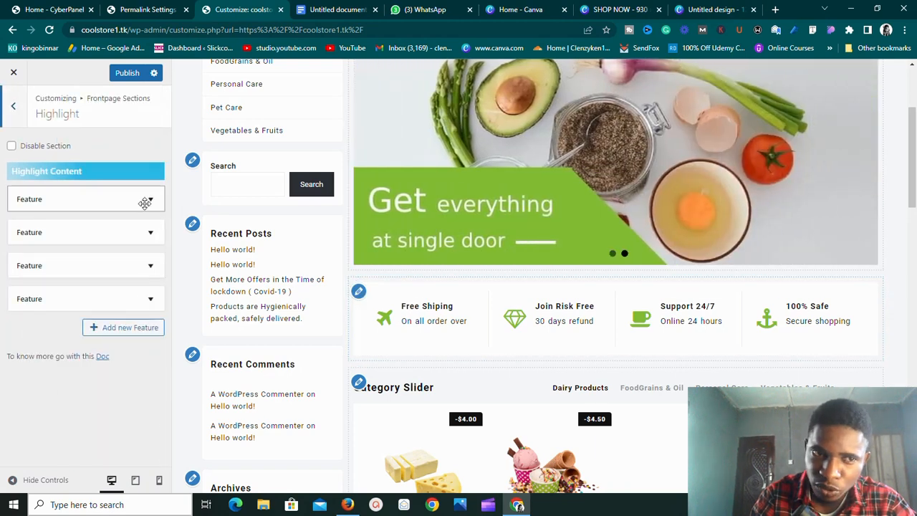
{"action": "left_click", "coordinate": [148, 199]}
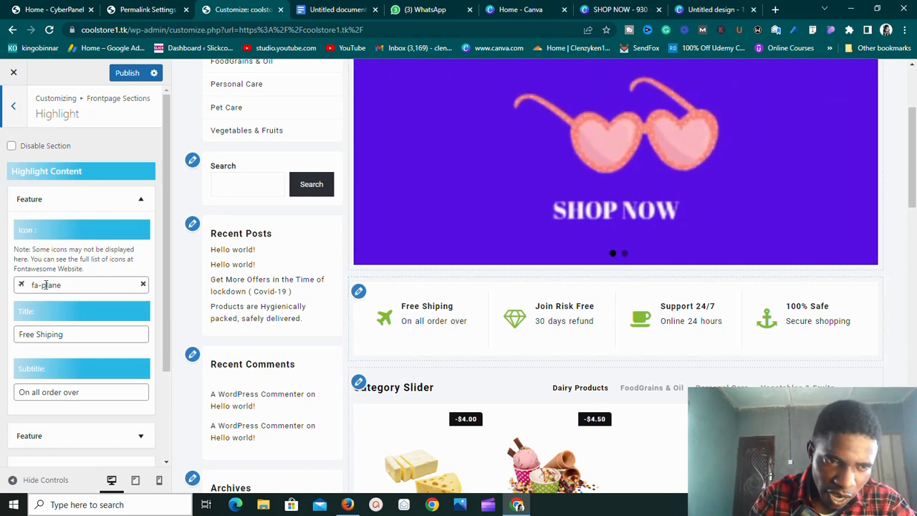
{"action": "left_click", "coordinate": [74, 335]}
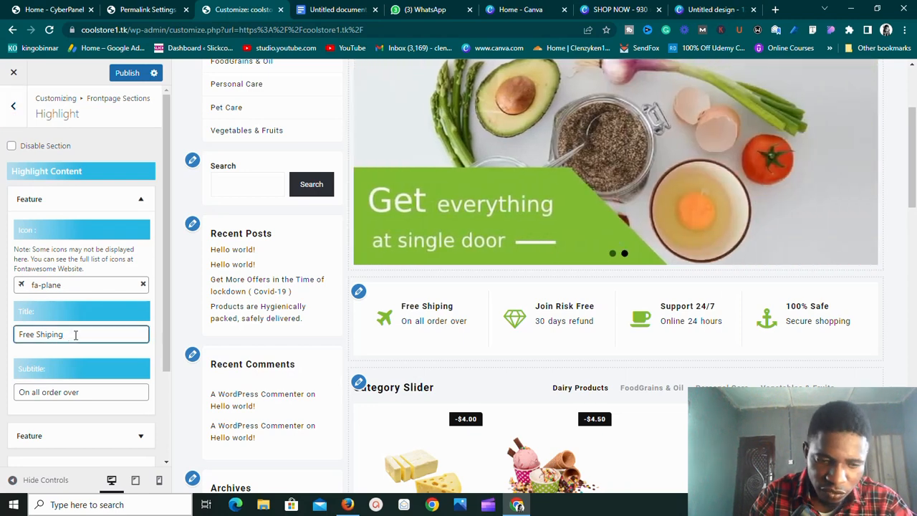
{"action": "type", "text": "Now"}
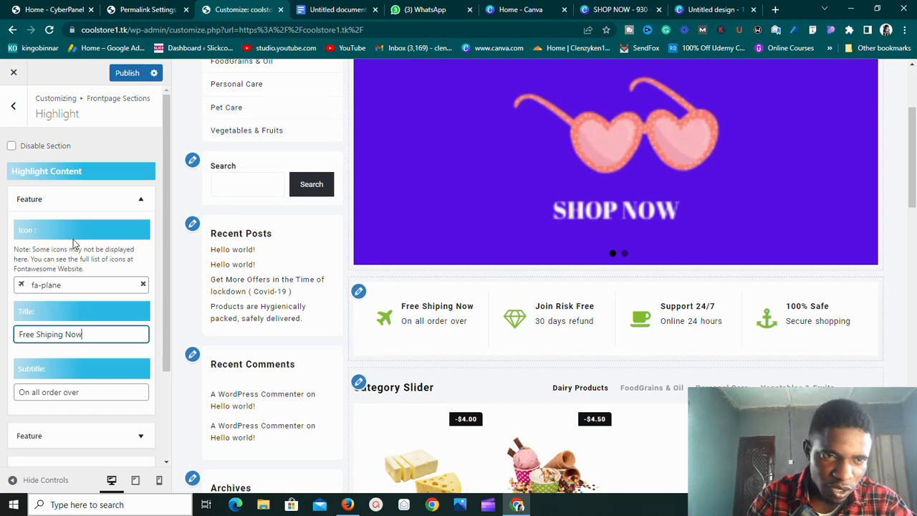
{"action": "left_click", "coordinate": [141, 197]}
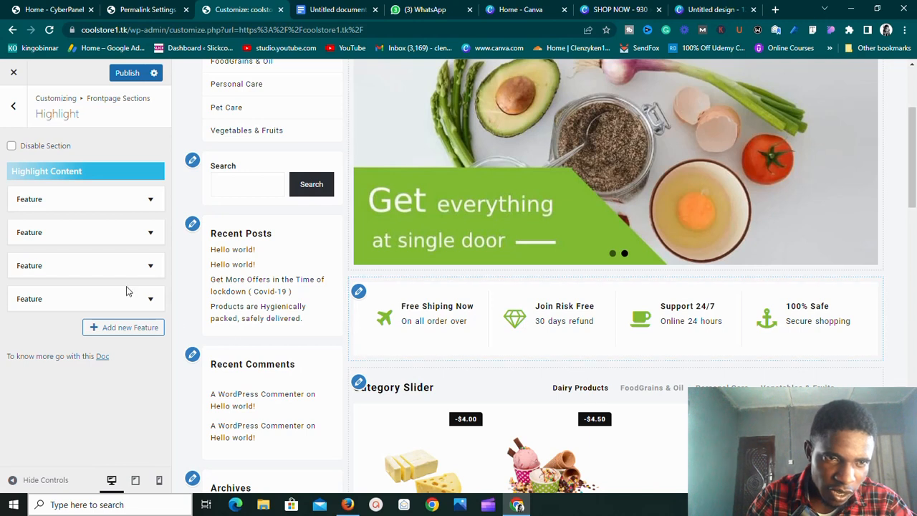
{"action": "left_click", "coordinate": [149, 229]}
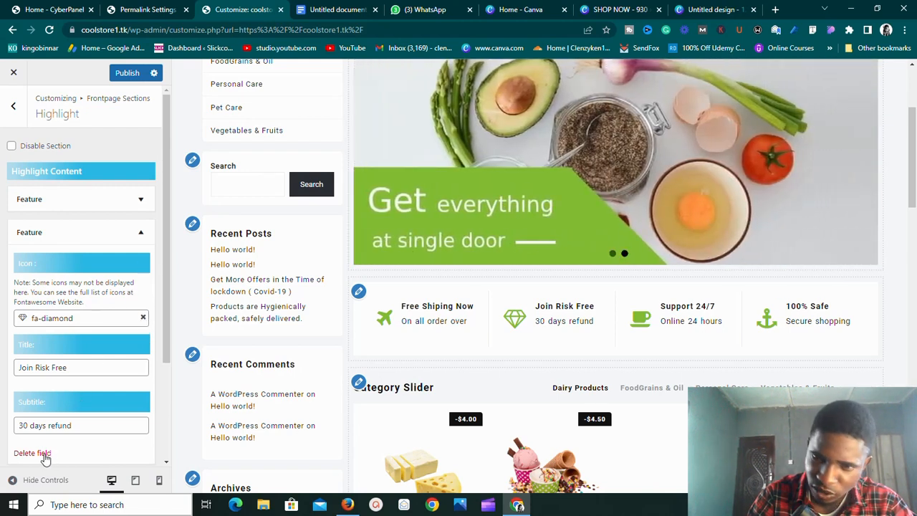
{"action": "left_click", "coordinate": [142, 232]}
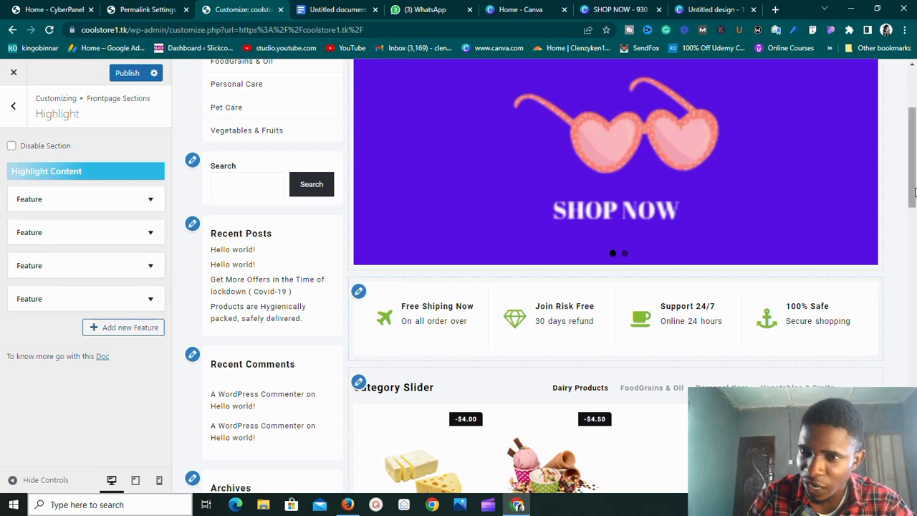
Step: Open the Primary Sidebar widgets from the Recent Posts widget's edit icon
{"action": "scroll", "coordinate": [913, 223], "scroll_direction": "down", "scroll_amount": 1}
{"action": "left_click_drag", "start_coordinate": [915, 217], "coordinate": [890, 196]}
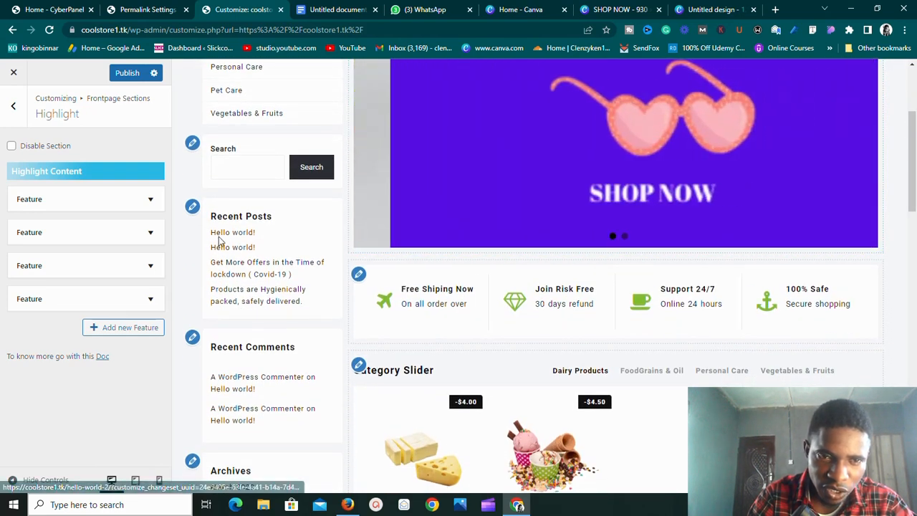
{"action": "left_click", "coordinate": [194, 209]}
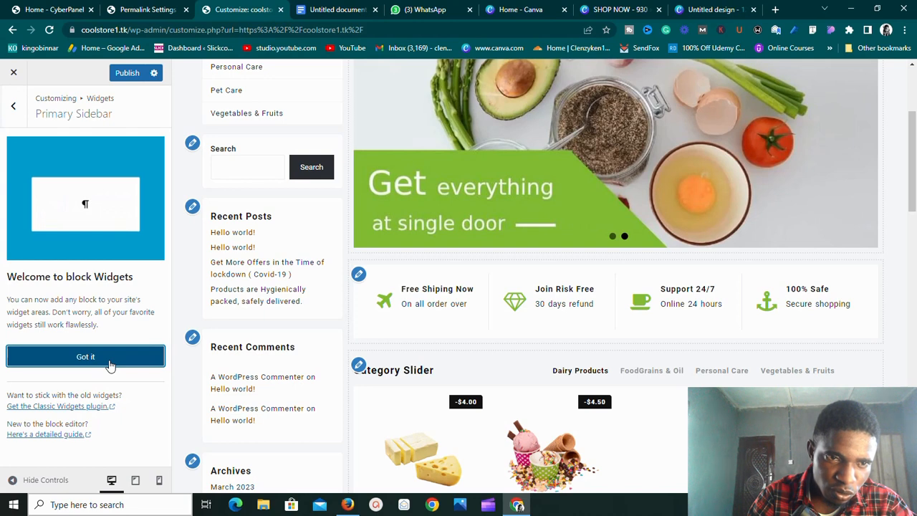
Step: Dismiss the block widgets welcome and remove the Recent Comments heading, list and group
{"action": "left_click", "coordinate": [109, 367]}
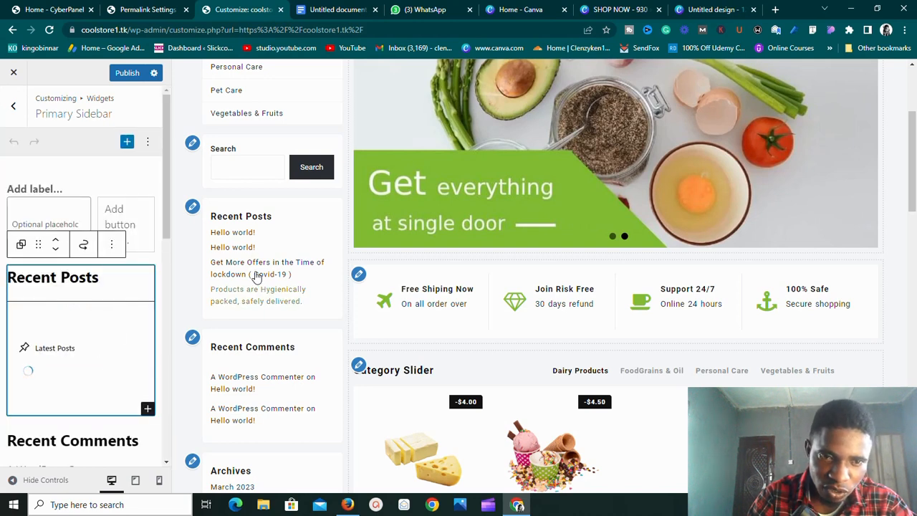
{"action": "left_click", "coordinate": [192, 340]}
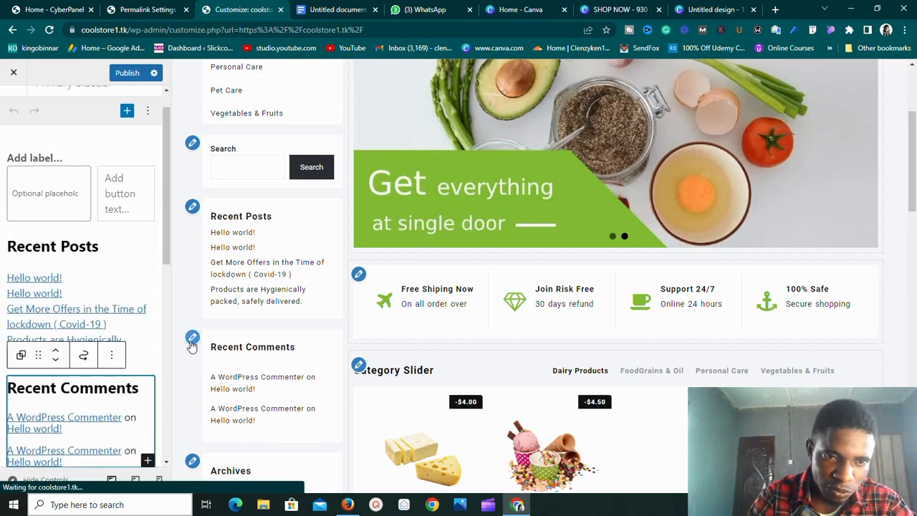
{"action": "left_click_drag", "start_coordinate": [168, 264], "coordinate": [174, 325]}
{"action": "left_click", "coordinate": [132, 242]}
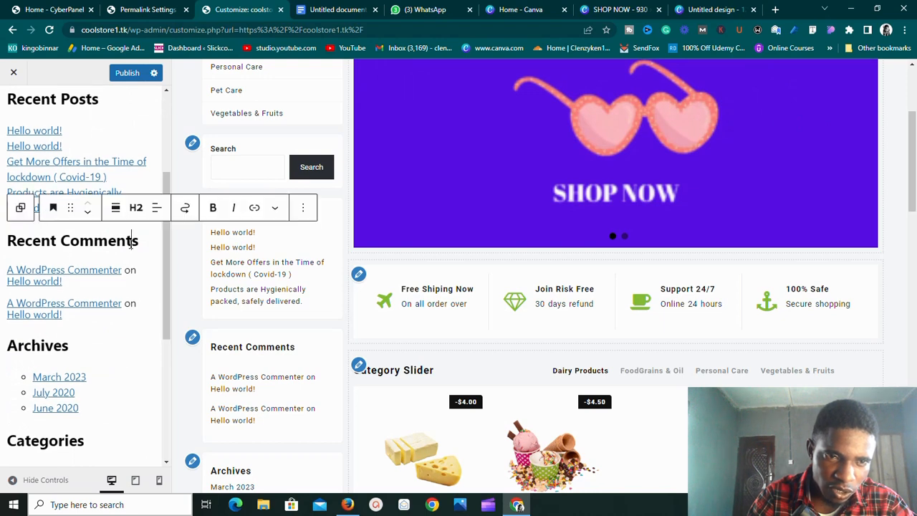
{"action": "left_click", "coordinate": [301, 213]}
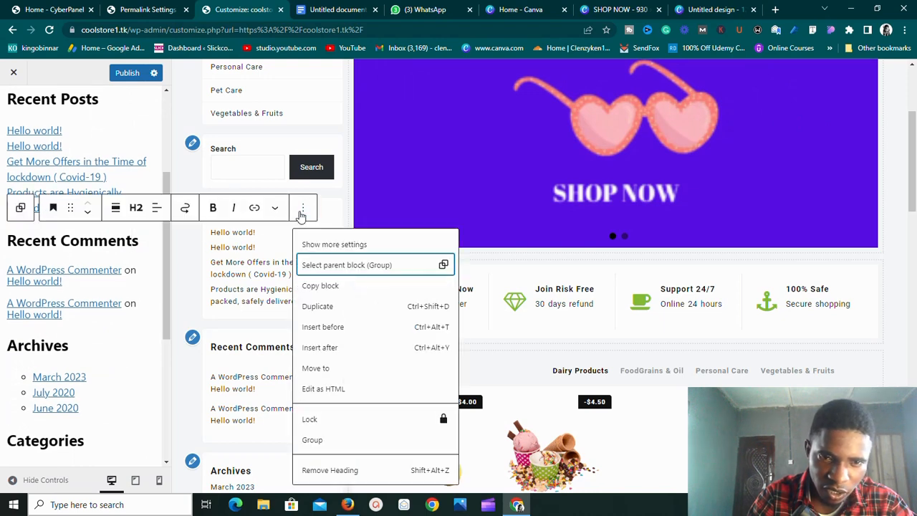
{"action": "left_click", "coordinate": [330, 470]}
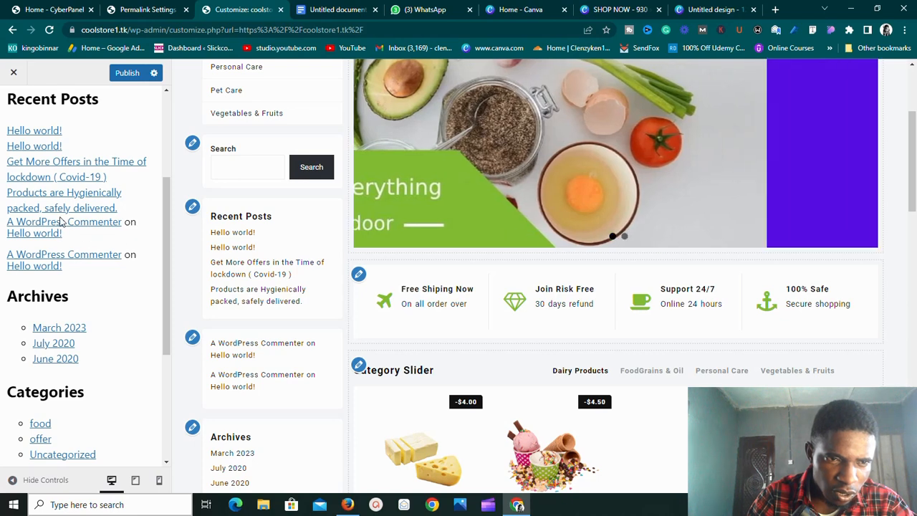
{"action": "left_click", "coordinate": [102, 227]}
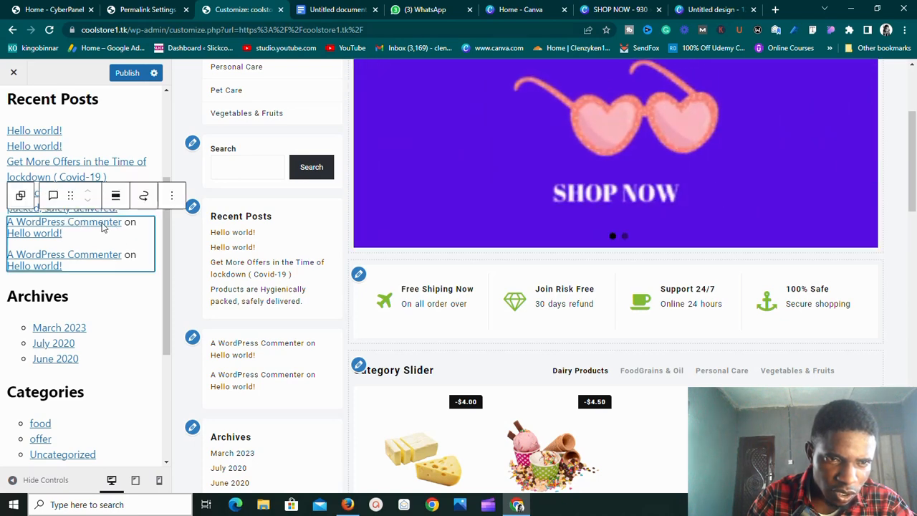
{"action": "left_click", "coordinate": [171, 197]}
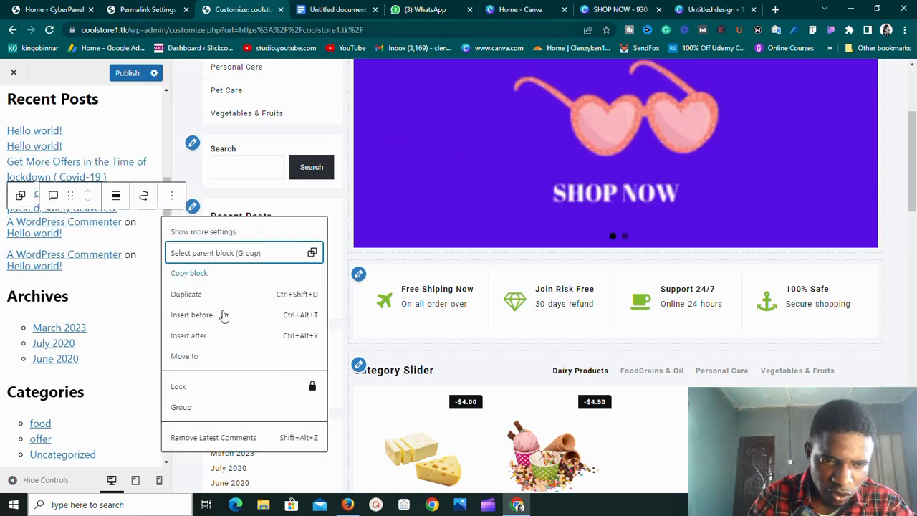
{"action": "left_click", "coordinate": [229, 441]}
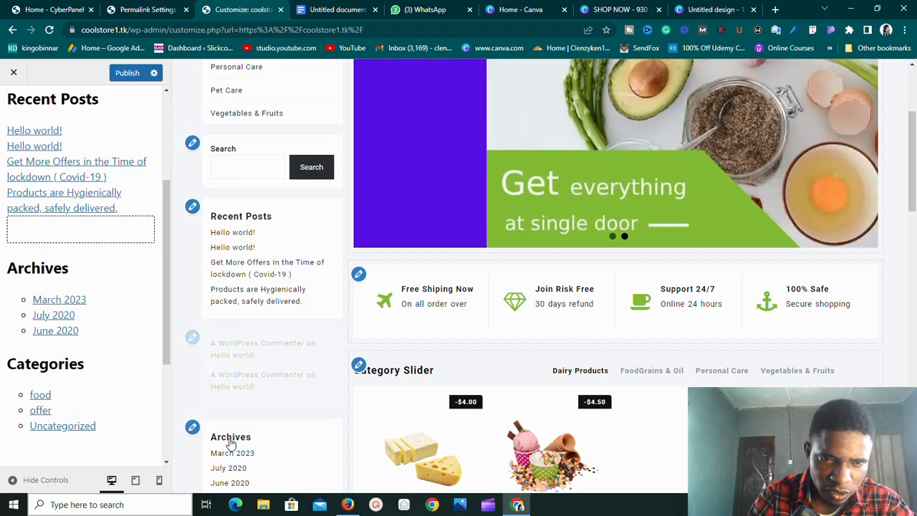
{"action": "left_click", "coordinate": [105, 235]}
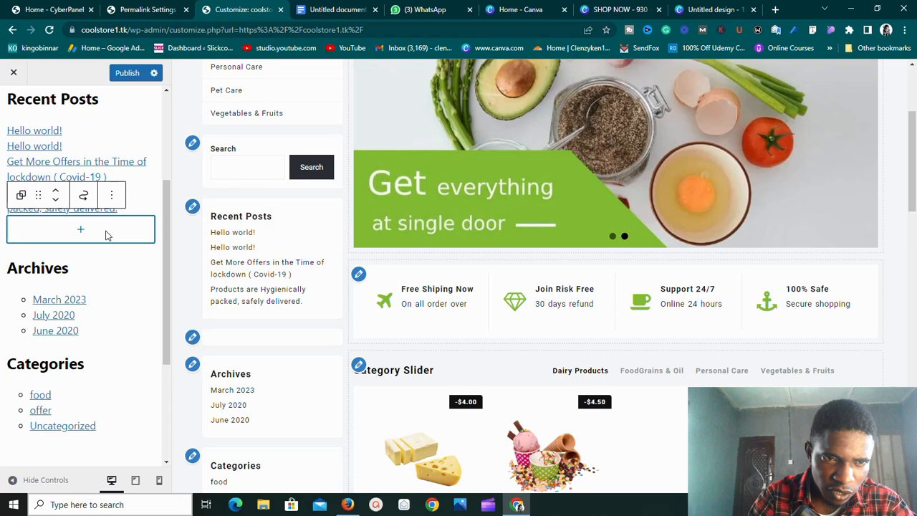
{"action": "left_click", "coordinate": [111, 195]}
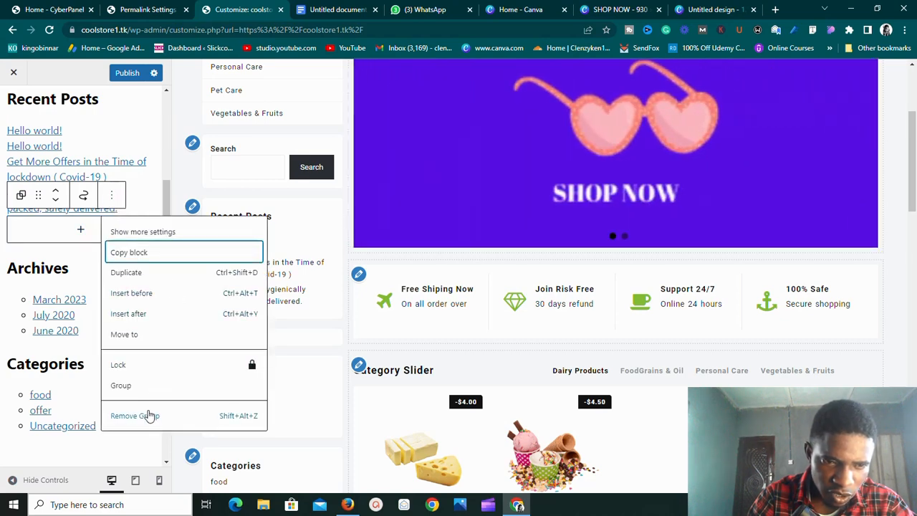
{"action": "left_click", "coordinate": [152, 419]}
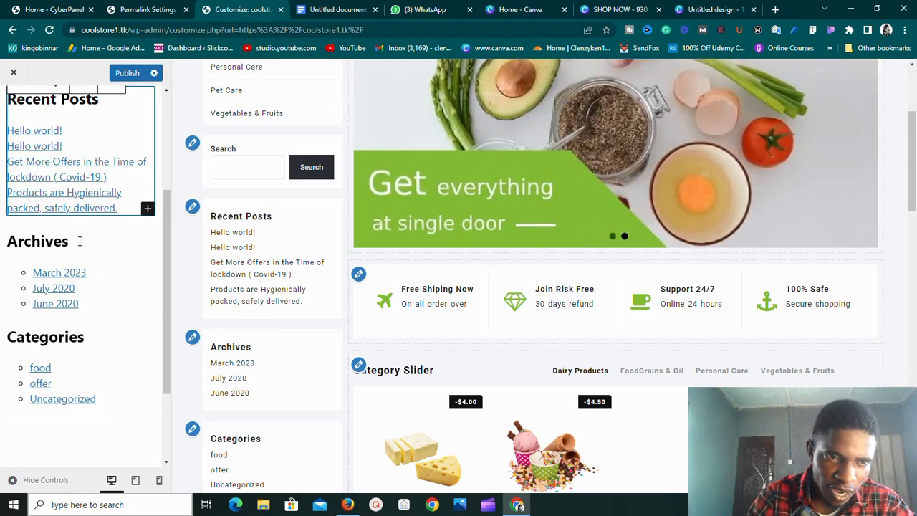
Step: Remove the Archives heading, month list and empty group from the sidebar
{"action": "left_click", "coordinate": [80, 242]}
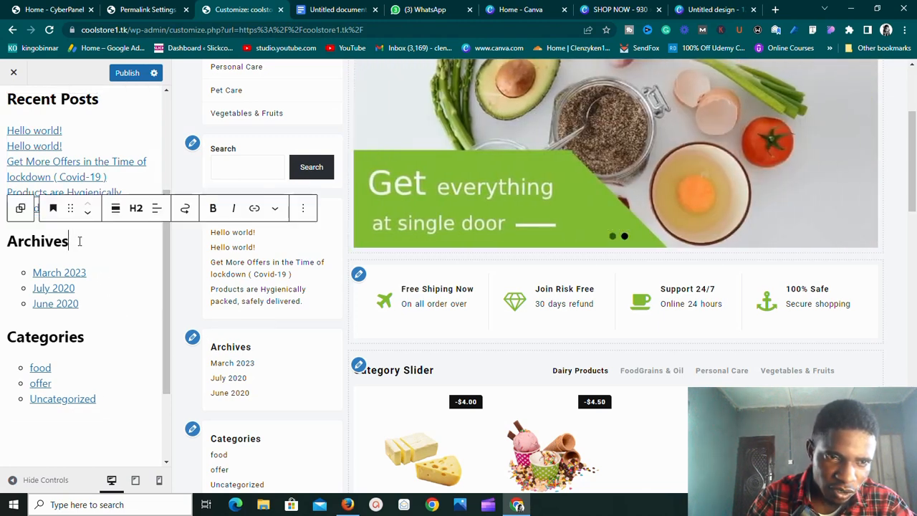
{"action": "left_click", "coordinate": [303, 210]}
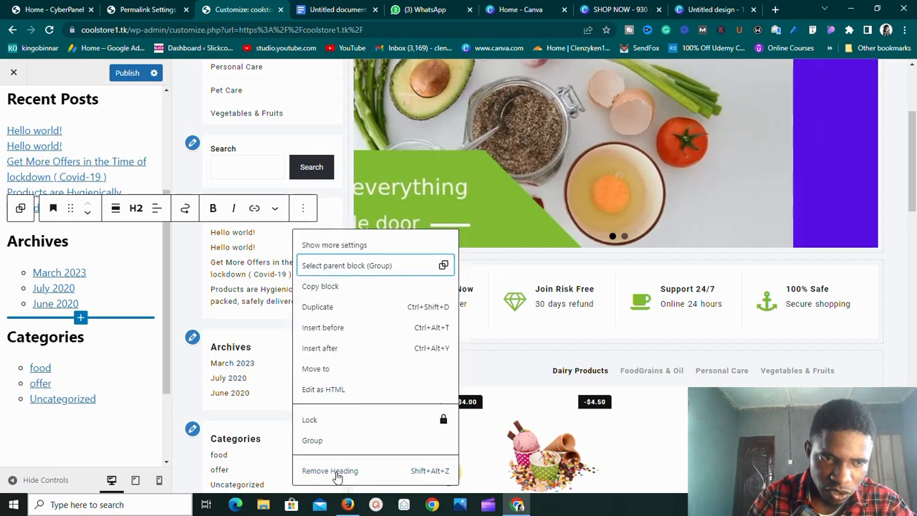
{"action": "left_click", "coordinate": [333, 470]}
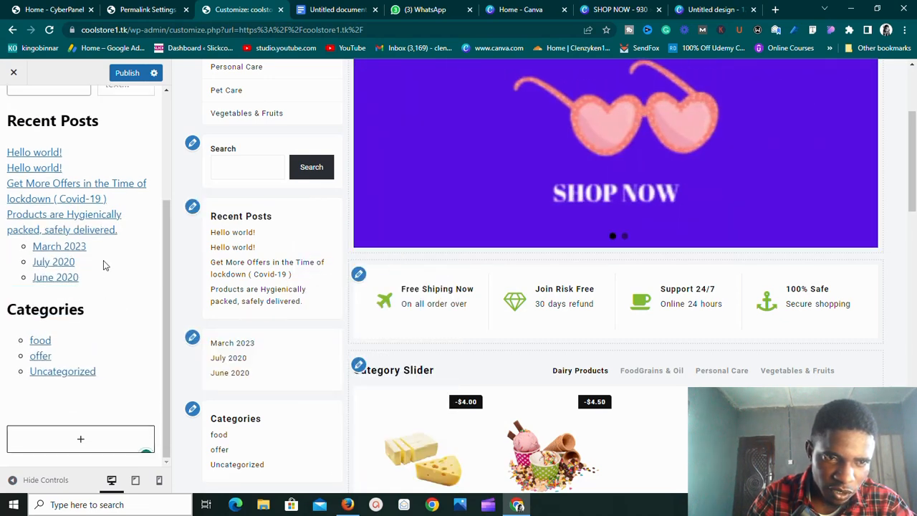
{"action": "left_click", "coordinate": [103, 260]}
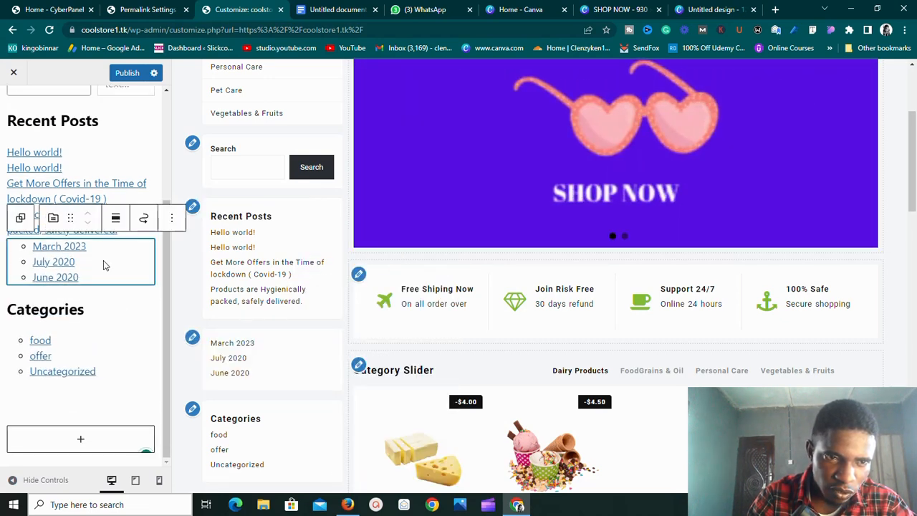
{"action": "left_click", "coordinate": [171, 218]}
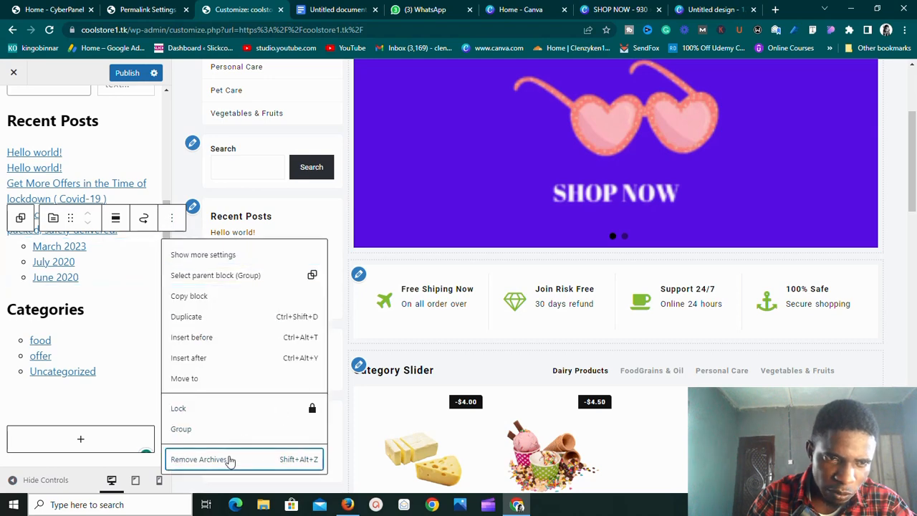
{"action": "left_click", "coordinate": [230, 460]}
{"action": "left_click", "coordinate": [100, 269]}
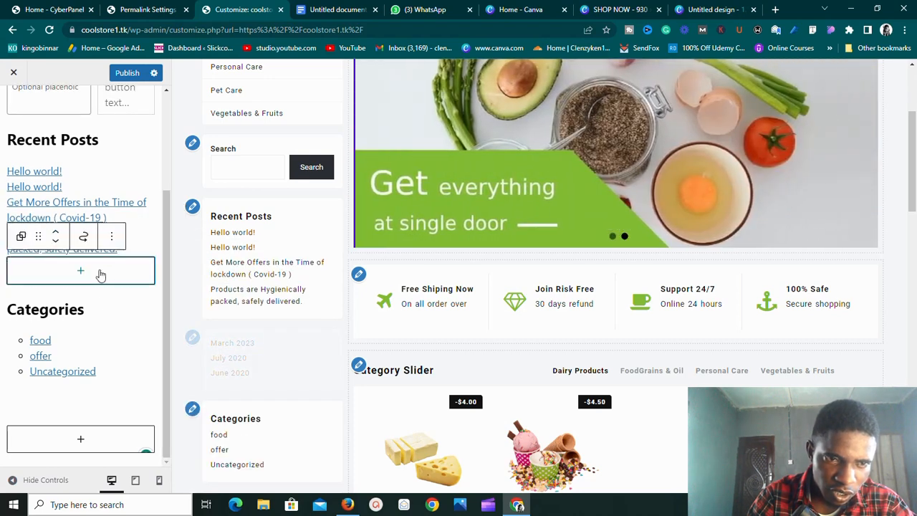
{"action": "left_click", "coordinate": [113, 238]}
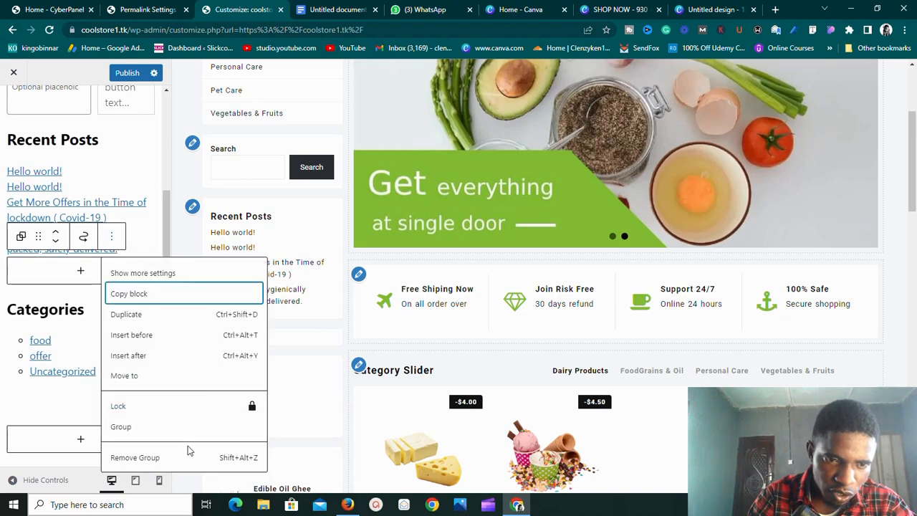
{"action": "left_click", "coordinate": [174, 458]}
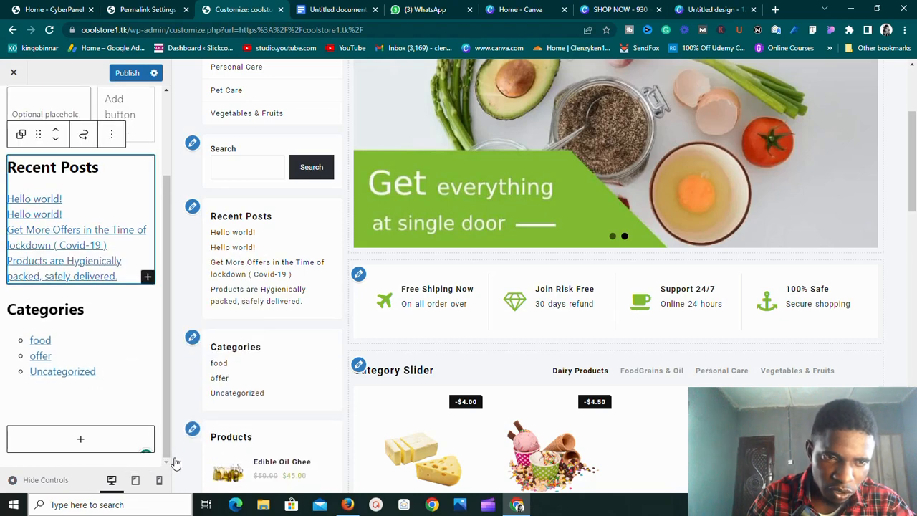
{"action": "mouse_move", "coordinate": [166, 316]}
{"action": "left_mouse_down"}
{"action": "mouse_move", "coordinate": [170, 360]}
{"action": "mouse_move", "coordinate": [151, 211]}
{"action": "mouse_move", "coordinate": [169, 326]}
{"action": "left_mouse_up"}
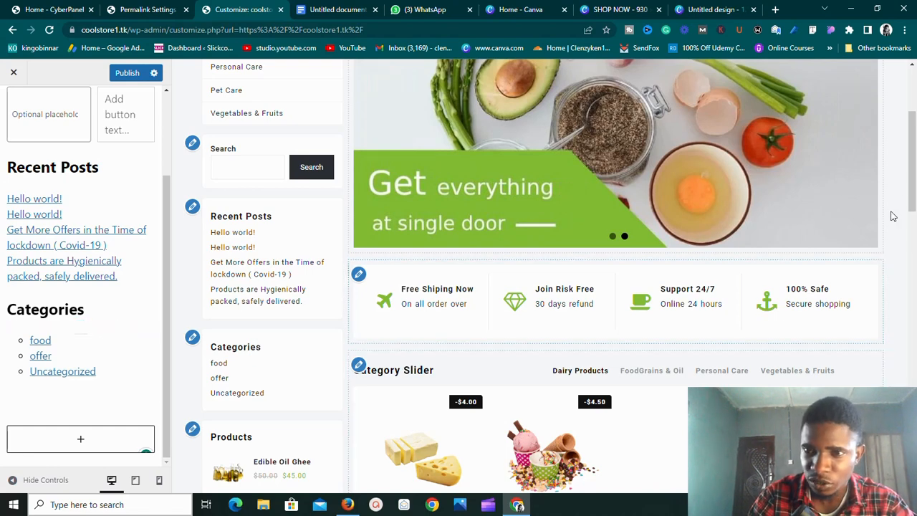
{"action": "left_click_drag", "start_coordinate": [914, 172], "coordinate": [913, 148]}
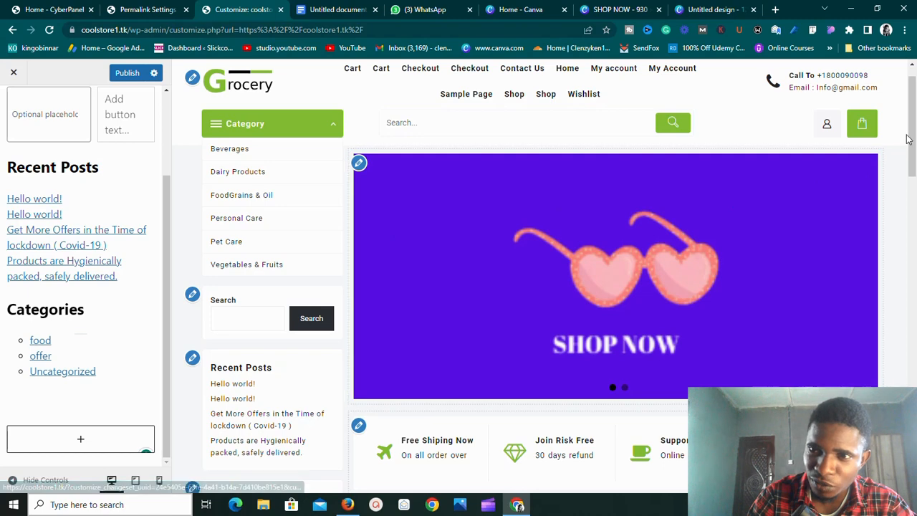
{"action": "scroll", "coordinate": [914, 136], "scroll_direction": "down", "scroll_amount": 2}
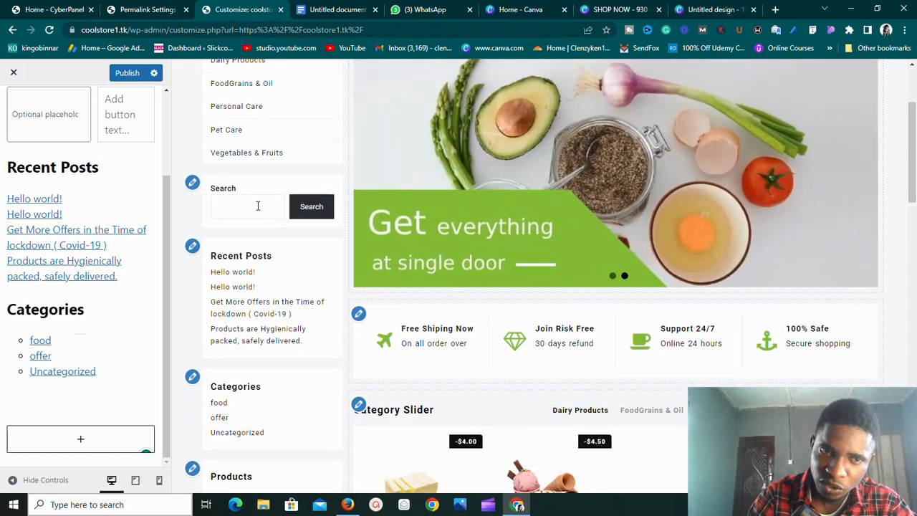
{"action": "left_click", "coordinate": [196, 192]}
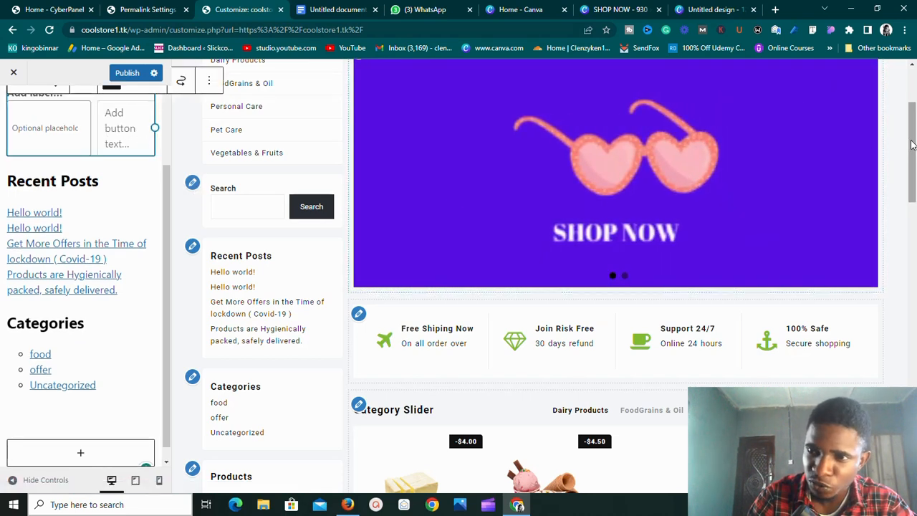
{"action": "left_click_drag", "start_coordinate": [914, 151], "coordinate": [915, 271]}
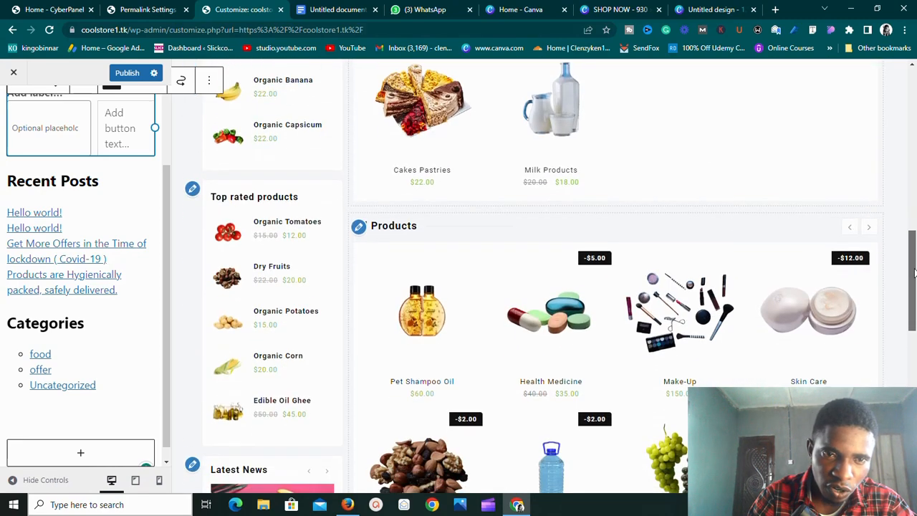
{"action": "left_click", "coordinate": [193, 189]}
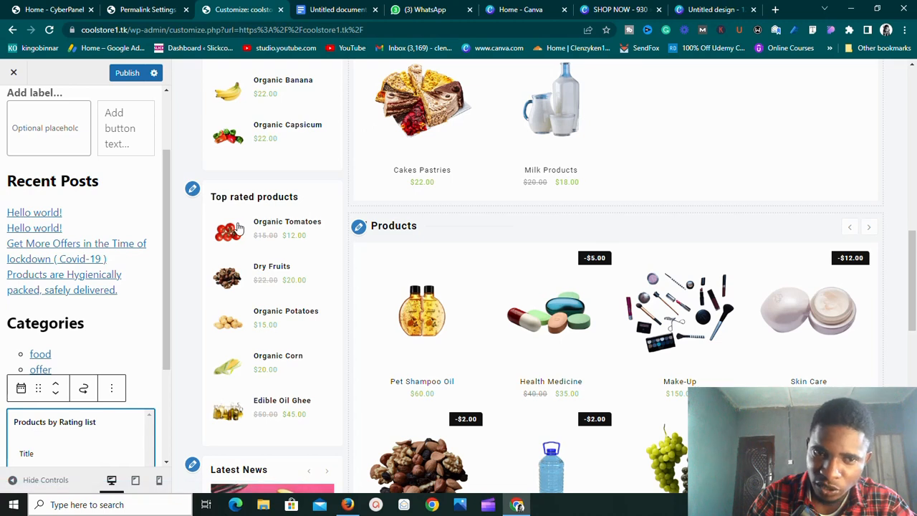
{"action": "left_click_drag", "start_coordinate": [165, 244], "coordinate": [172, 306]}
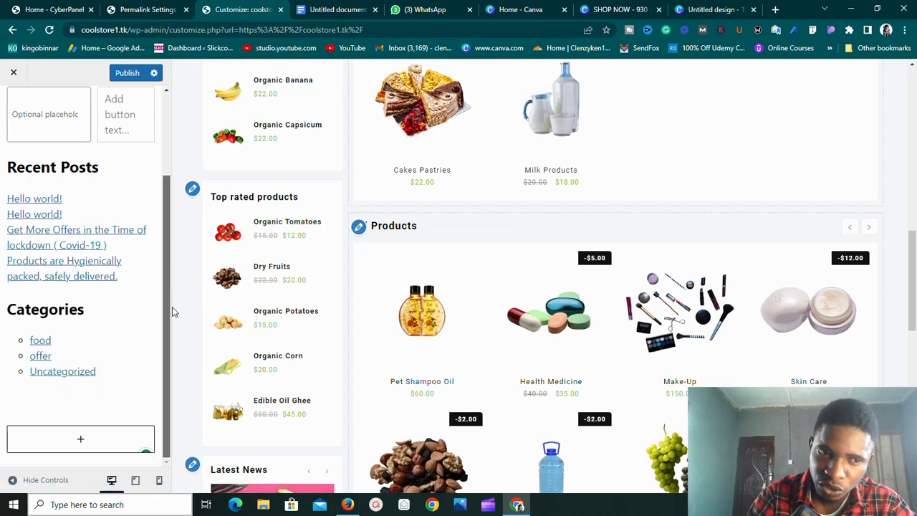
{"action": "left_click", "coordinate": [192, 190]}
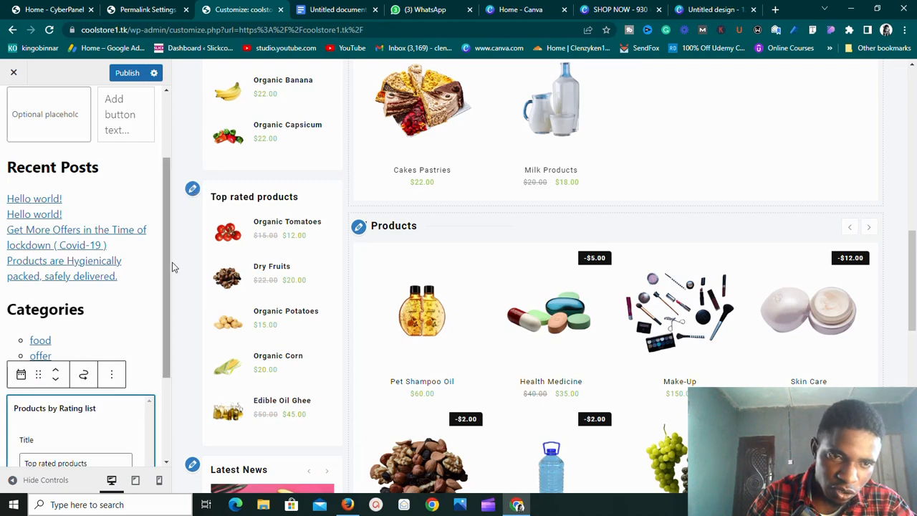
{"action": "left_click", "coordinate": [168, 285]}
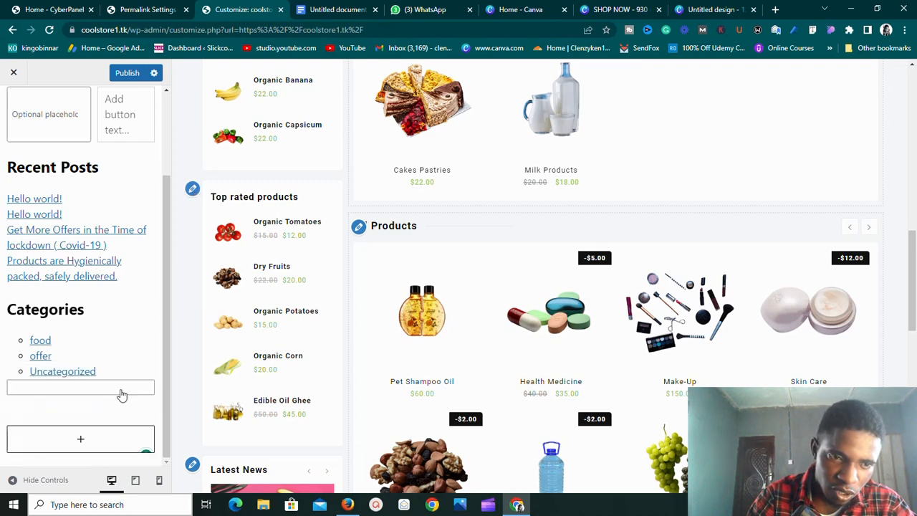
{"action": "left_click", "coordinate": [192, 190]}
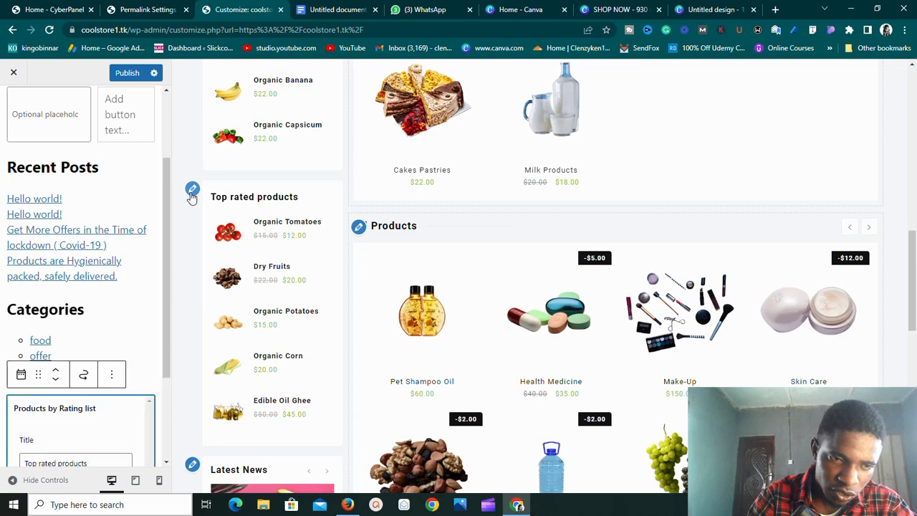
{"action": "left_click", "coordinate": [97, 463]}
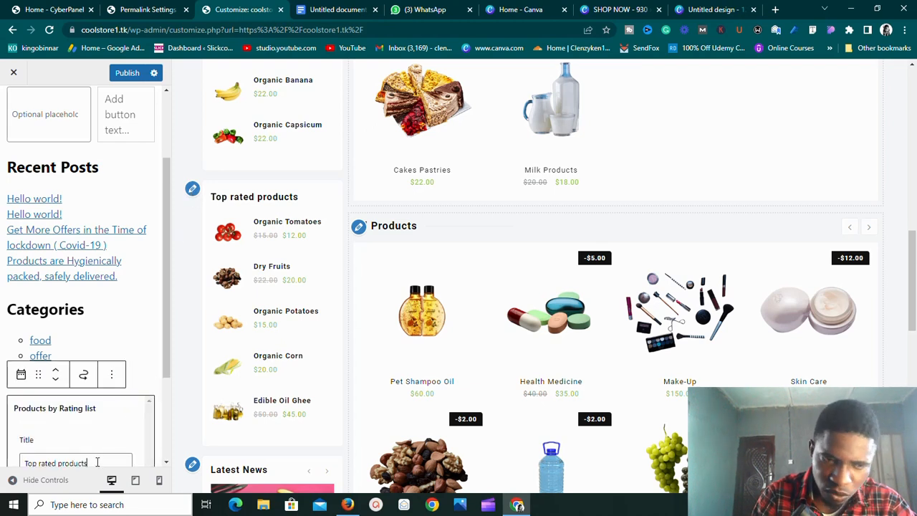
{"action": "scroll", "coordinate": [96, 463], "scroll_direction": "down", "scroll_amount": 2}
{"action": "left_click", "coordinate": [96, 461]}
{"action": "left_click", "coordinate": [78, 359]}
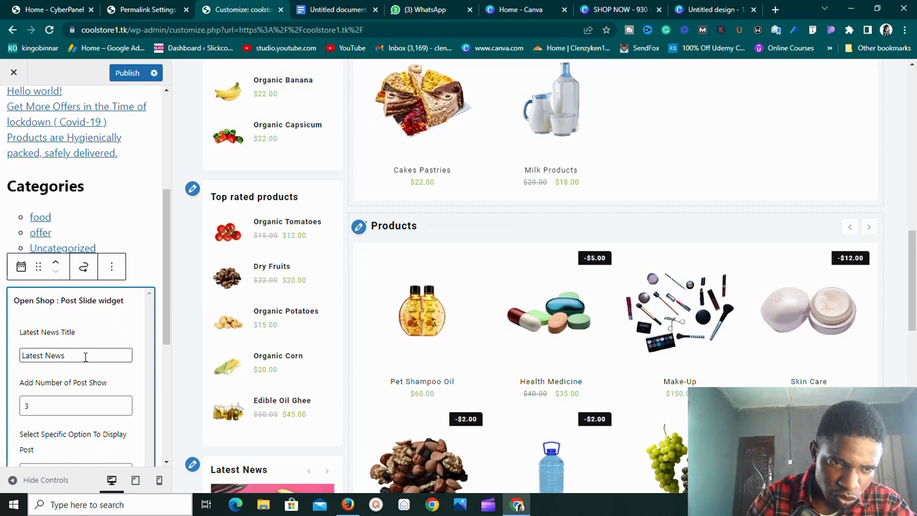
{"action": "left_click", "coordinate": [166, 320]}
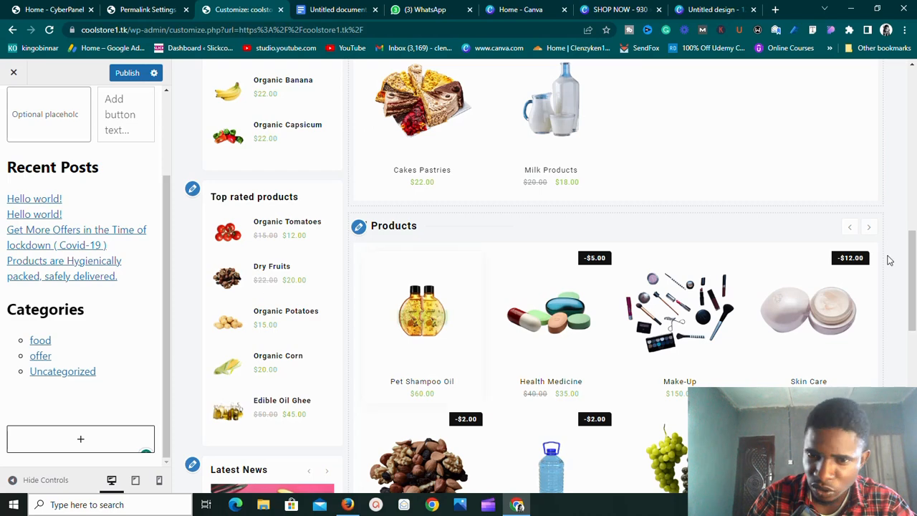
{"action": "left_click_drag", "start_coordinate": [913, 260], "coordinate": [913, 354]}
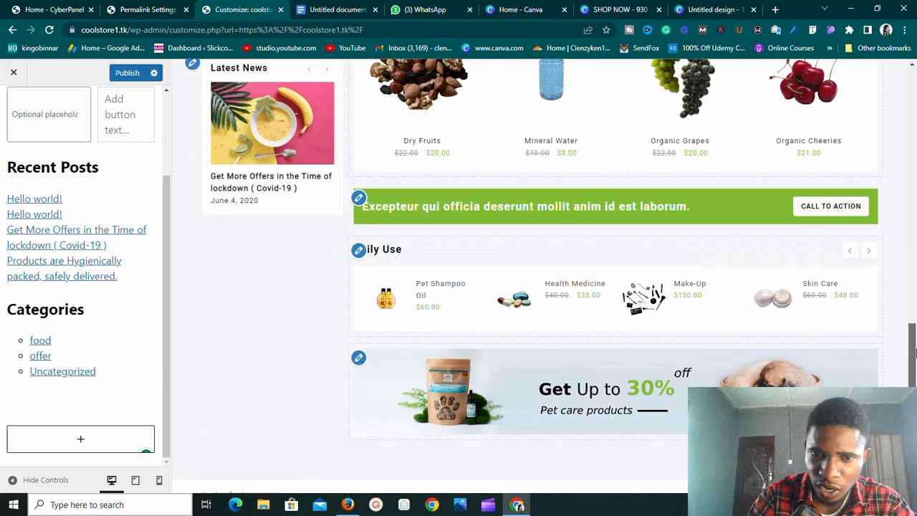
Step: Change the ribbon text to 'Sell Your Products On Our Site Today' and its button label to Register
{"action": "left_click", "coordinate": [360, 203]}
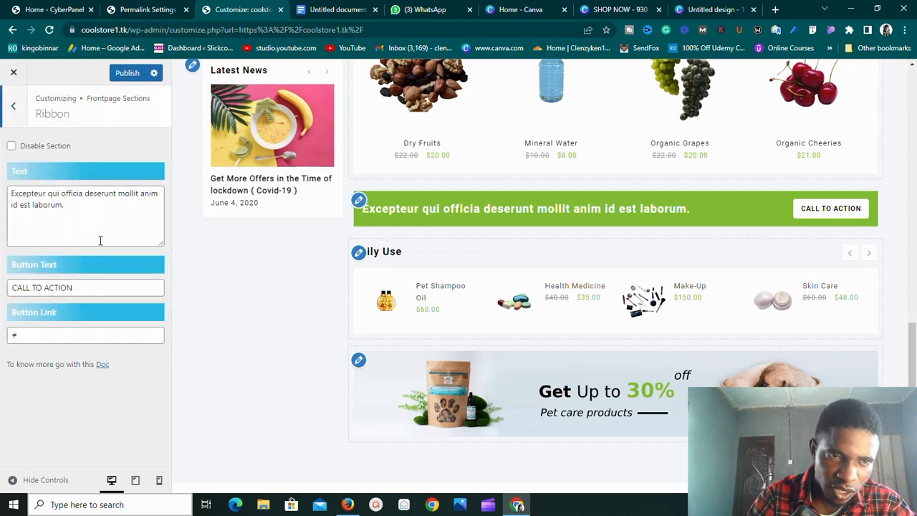
{"action": "triple_click", "coordinate": [70, 206]}
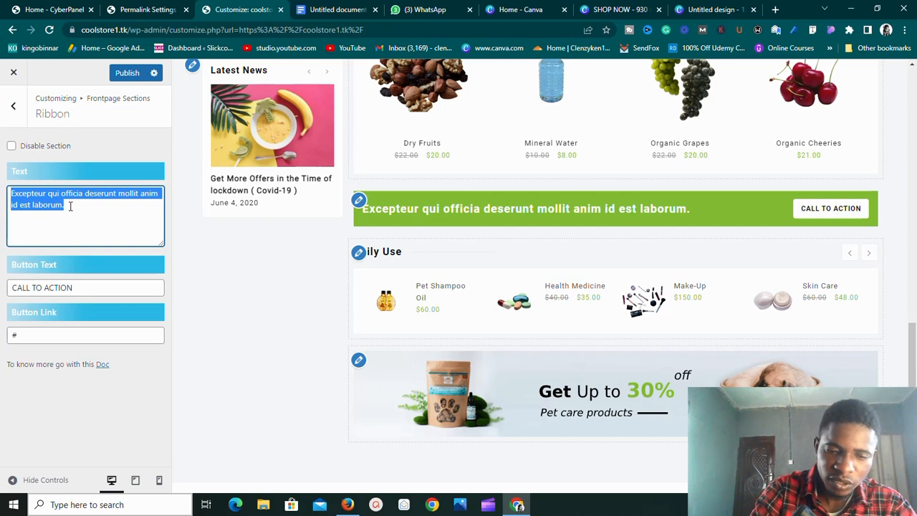
{"action": "type", "text": "Sell Your Products On Ou"}
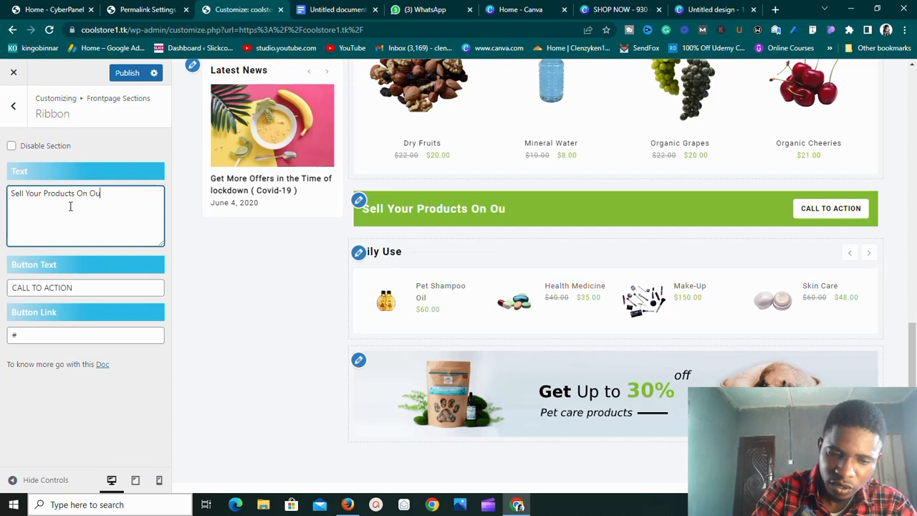
{"action": "type", "text": "r Site "}
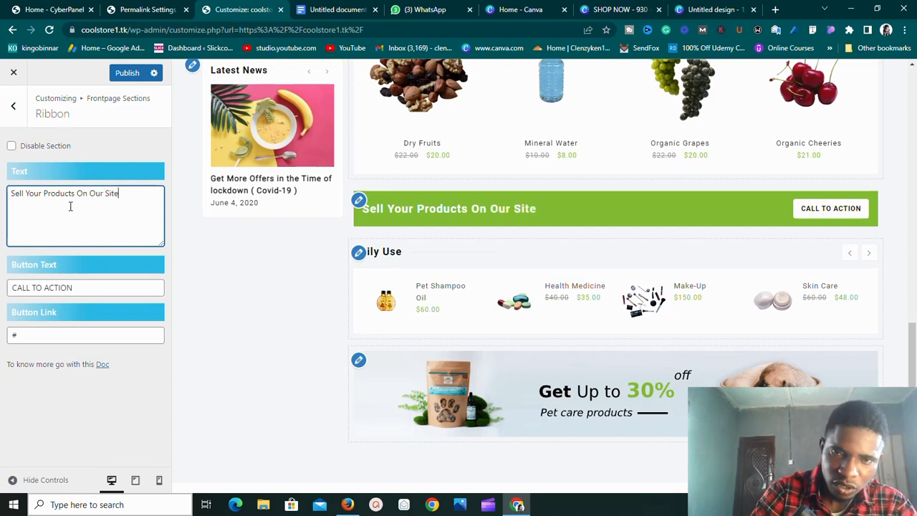
{"action": "type", "text": "Today"}
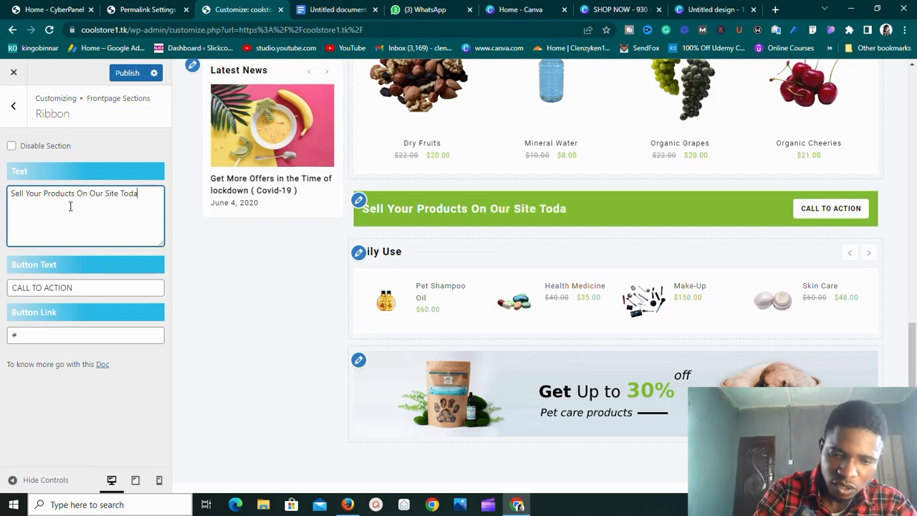
{"action": "left_click", "coordinate": [77, 289]}
{"action": "key", "text": "ctrl+shift+Left"}
{"action": "key", "text": "ctrl+shift+Left"}
{"action": "key", "text": "ctrl+shift+Left"}
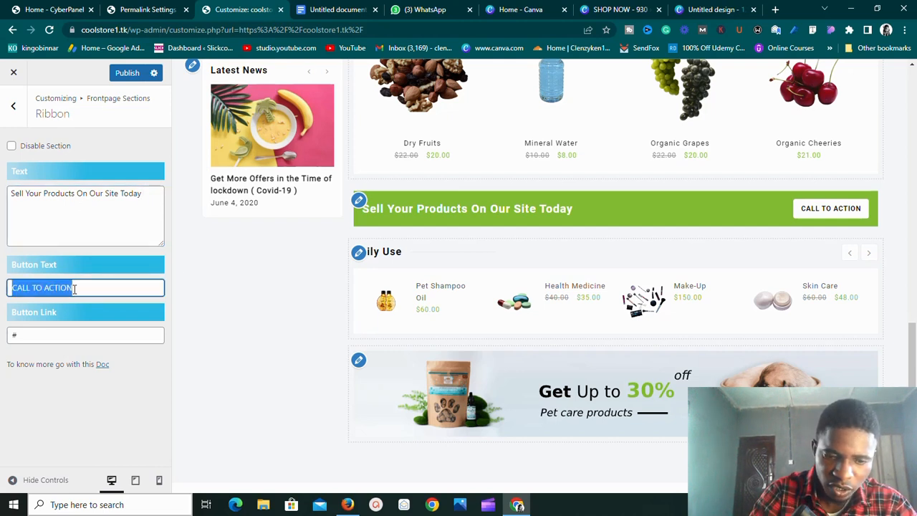
{"action": "type", "text": "Reg"}
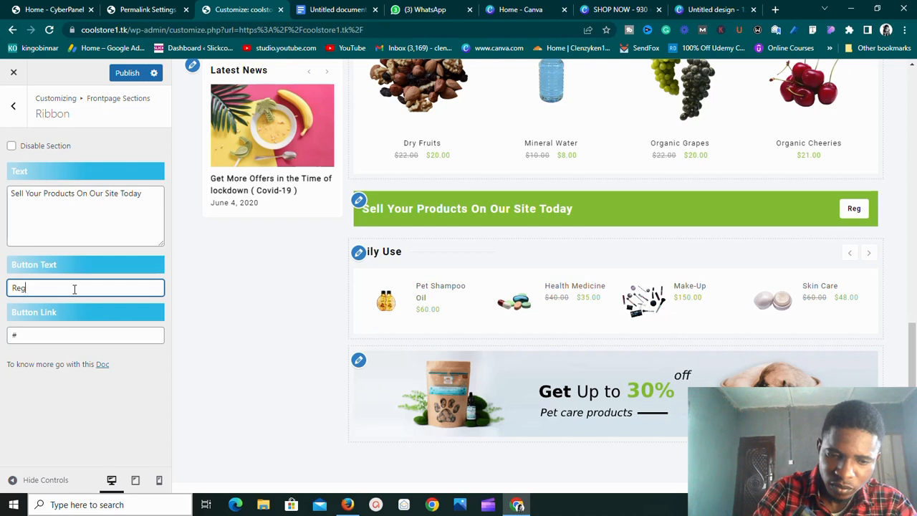
{"action": "type", "text": "ister"}
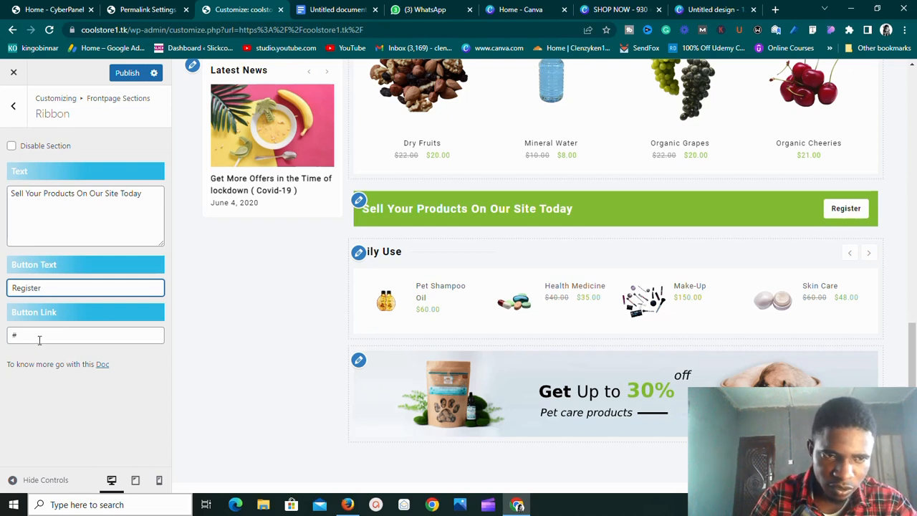
{"action": "left_click", "coordinate": [39, 340]}
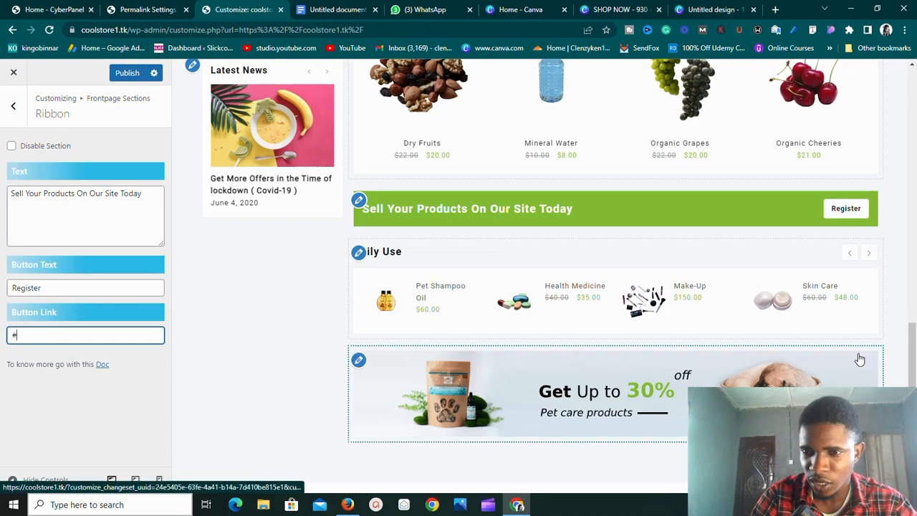
{"action": "scroll", "coordinate": [913, 367], "scroll_direction": "down", "scroll_amount": 2}
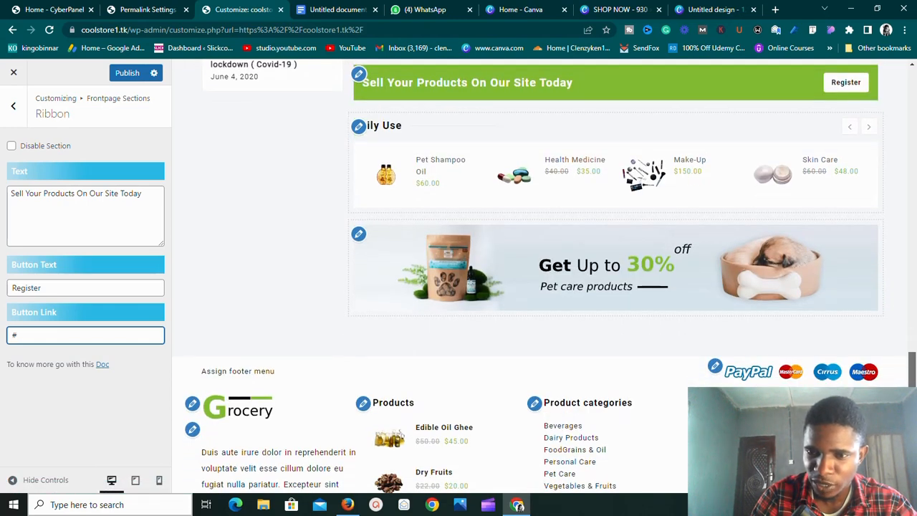
{"action": "scroll", "coordinate": [913, 367], "scroll_direction": "down", "scroll_amount": 2}
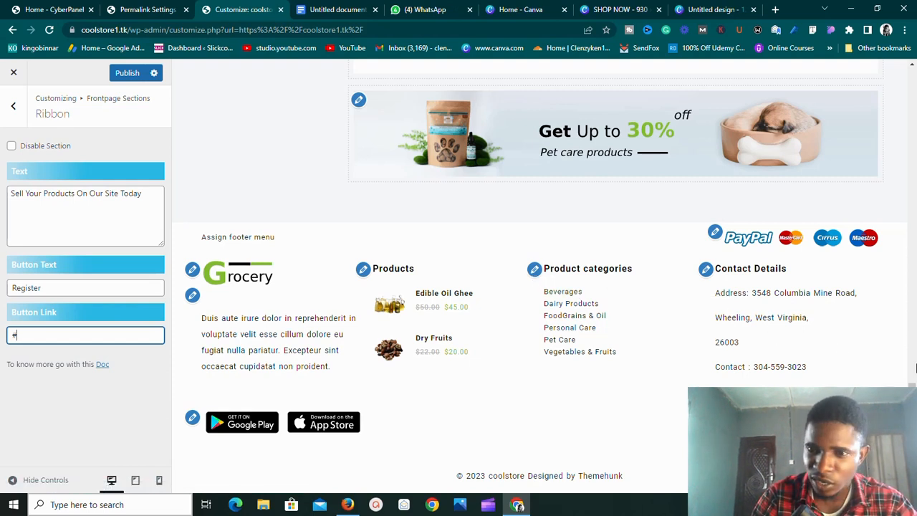
{"action": "scroll", "coordinate": [888, 233], "scroll_direction": "up", "scroll_amount": 15}
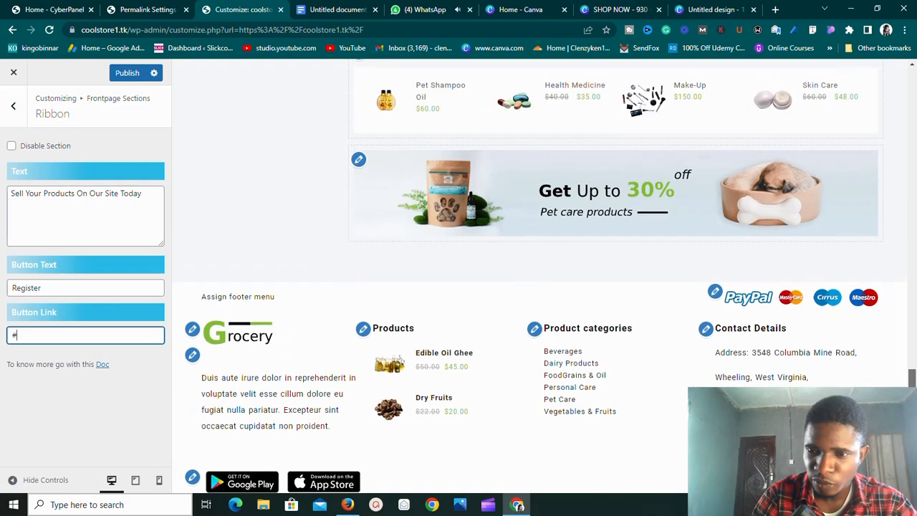
{"action": "scroll", "coordinate": [888, 232], "scroll_direction": "up", "scroll_amount": 6}
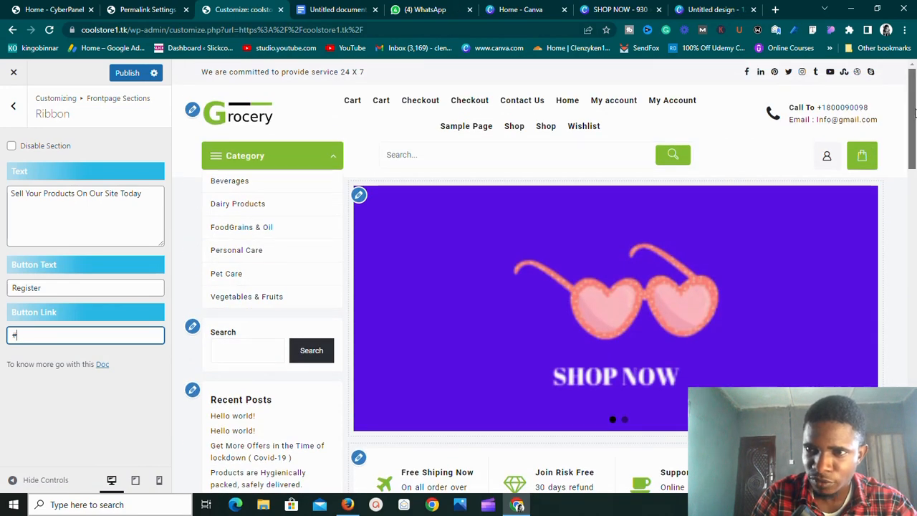
{"action": "scroll", "coordinate": [909, 111], "scroll_direction": "down", "scroll_amount": 1}
{"action": "scroll", "coordinate": [910, 109], "scroll_direction": "up", "scroll_amount": 1}
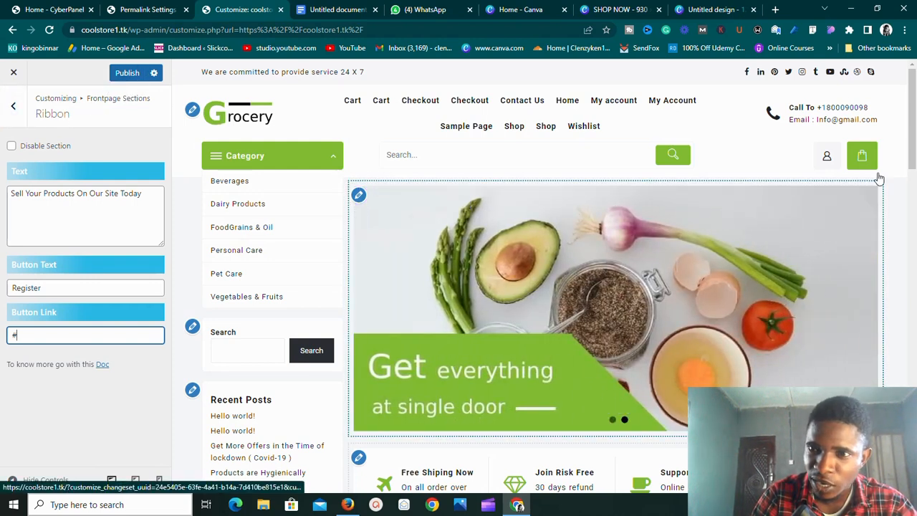
{"action": "left_click_drag", "start_coordinate": [913, 133], "coordinate": [915, 99]}
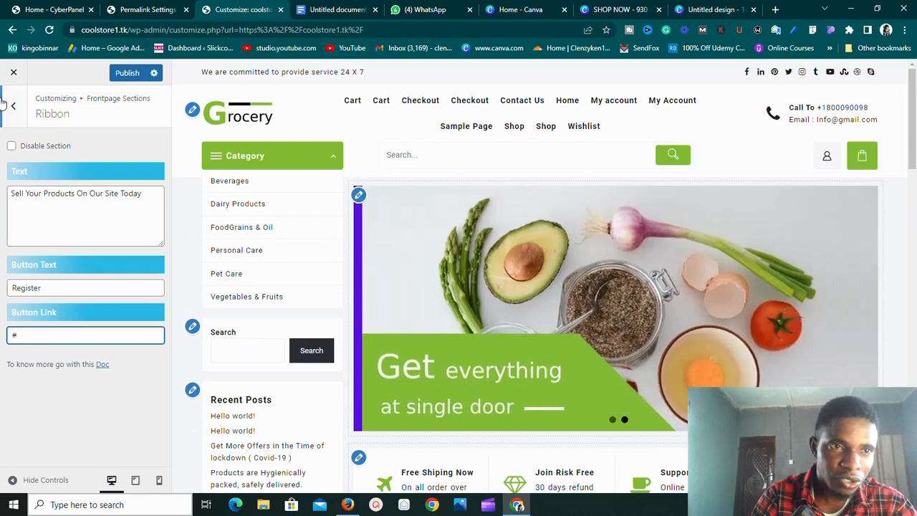
Step: Exit the customizer, confirming the leave prompt, and go back to Permalink Settings
{"action": "left_click", "coordinate": [20, 80]}
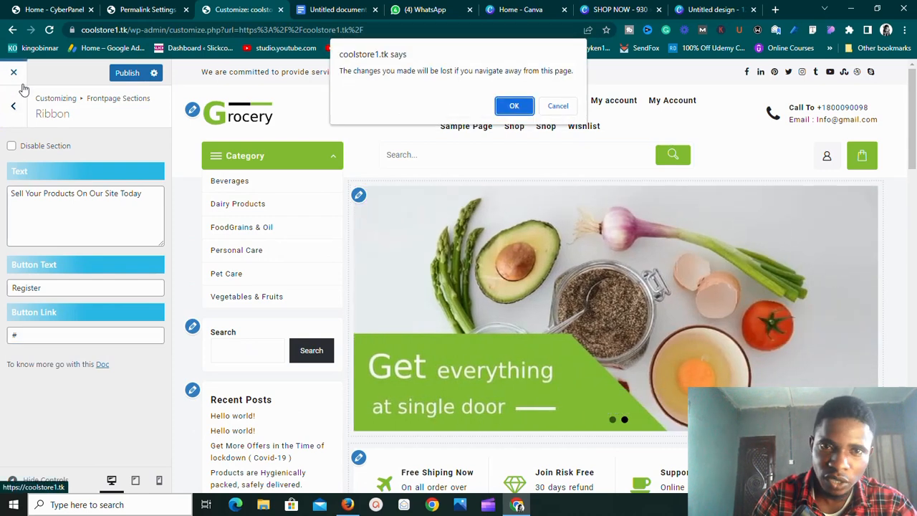
{"action": "left_click", "coordinate": [516, 107]}
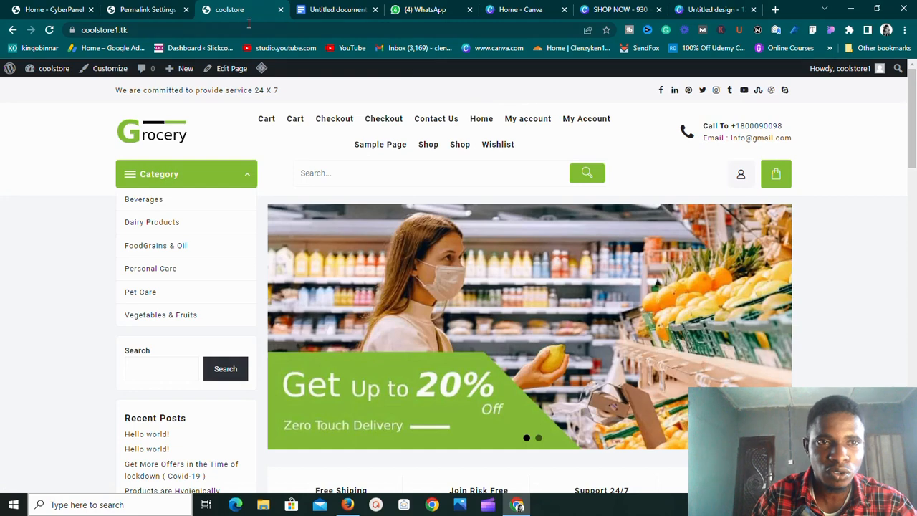
{"action": "left_click", "coordinate": [166, 6]}
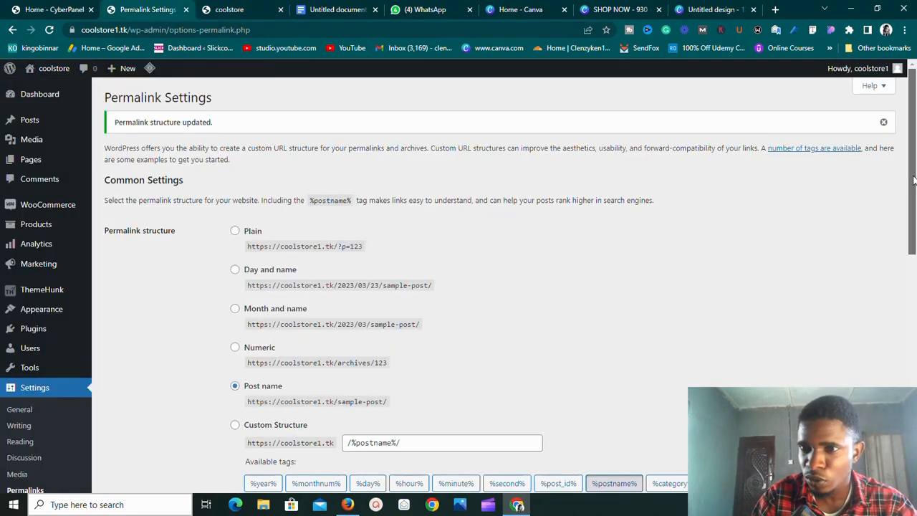
{"action": "left_click_drag", "start_coordinate": [915, 177], "coordinate": [914, 95]}
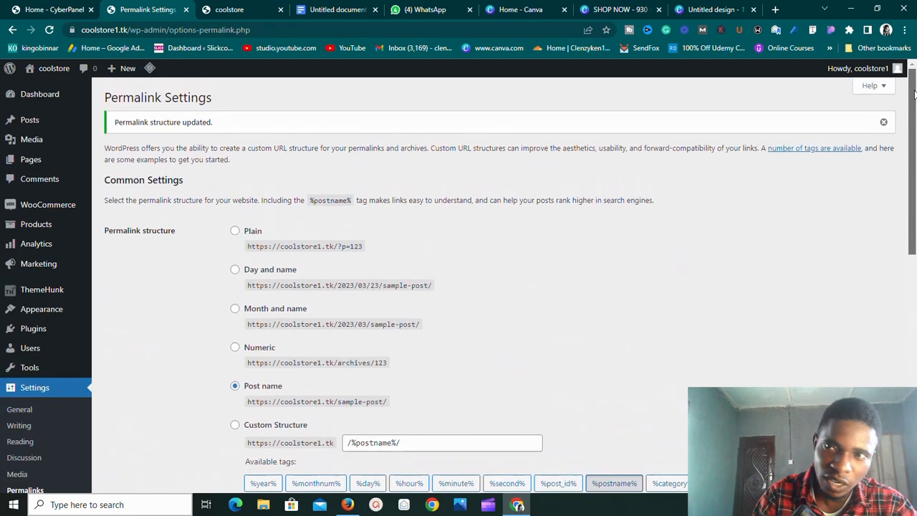
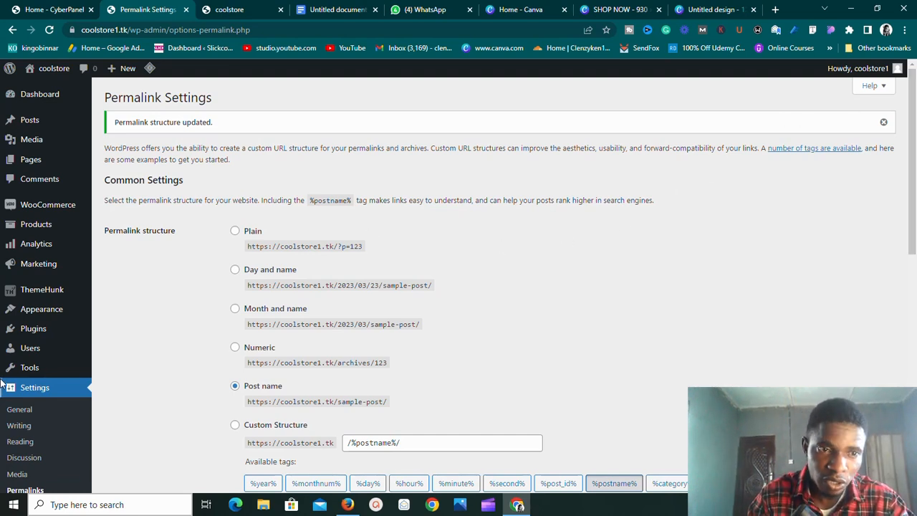
Step: Search the plugin directory for 'dokan', then install and activate the Dokan plugin
{"action": "mouse_move", "coordinate": [43, 329]}
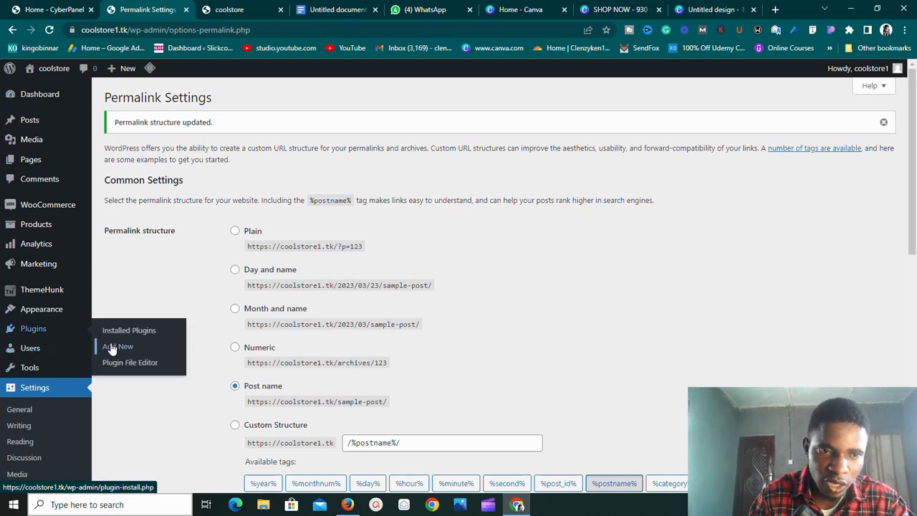
{"action": "left_click", "coordinate": [111, 348]}
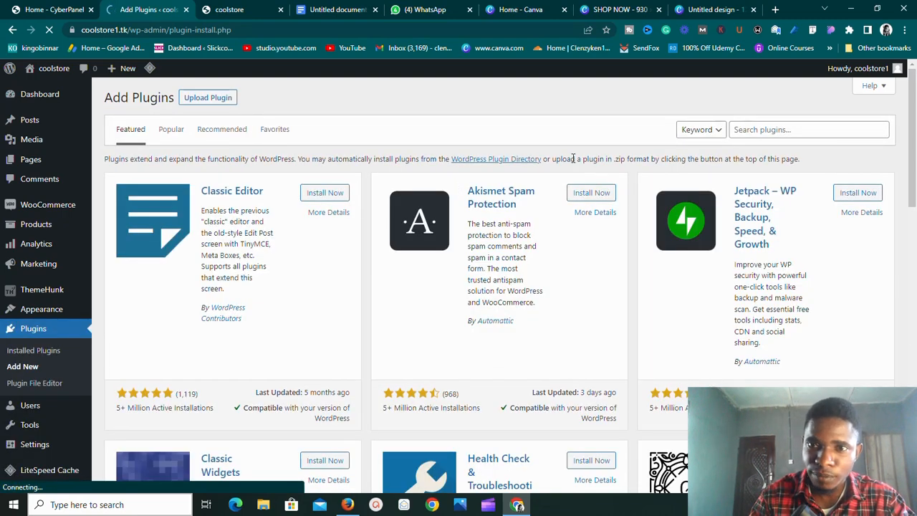
{"action": "left_click", "coordinate": [748, 129]}
{"action": "type", "text": "c"}
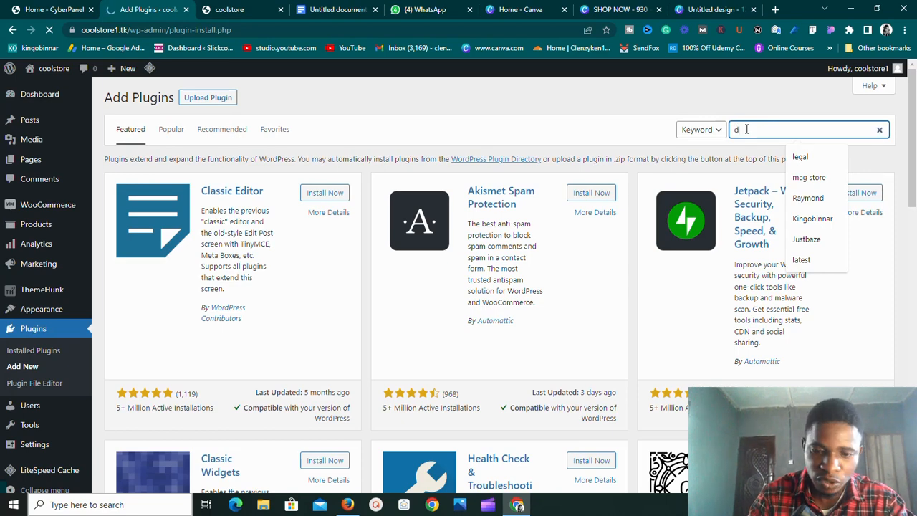
{"action": "type", "text": "okan"}
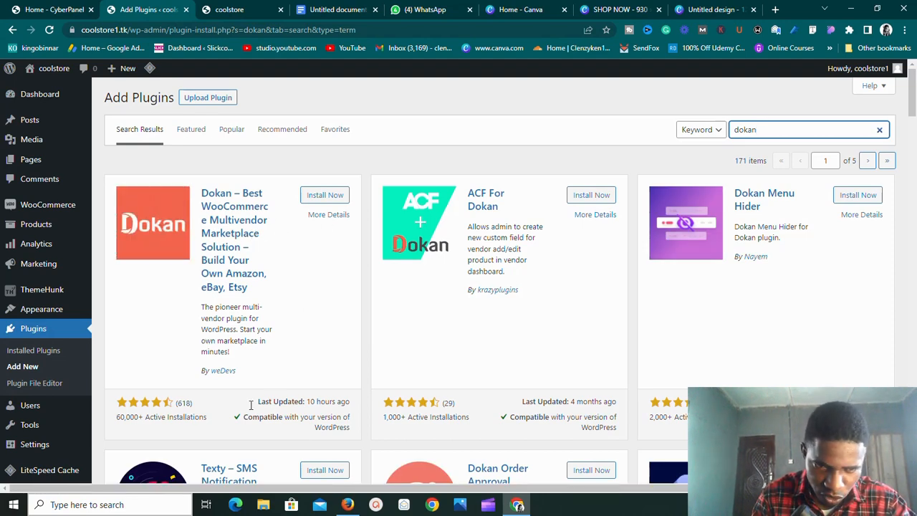
{"action": "left_click", "coordinate": [325, 195]}
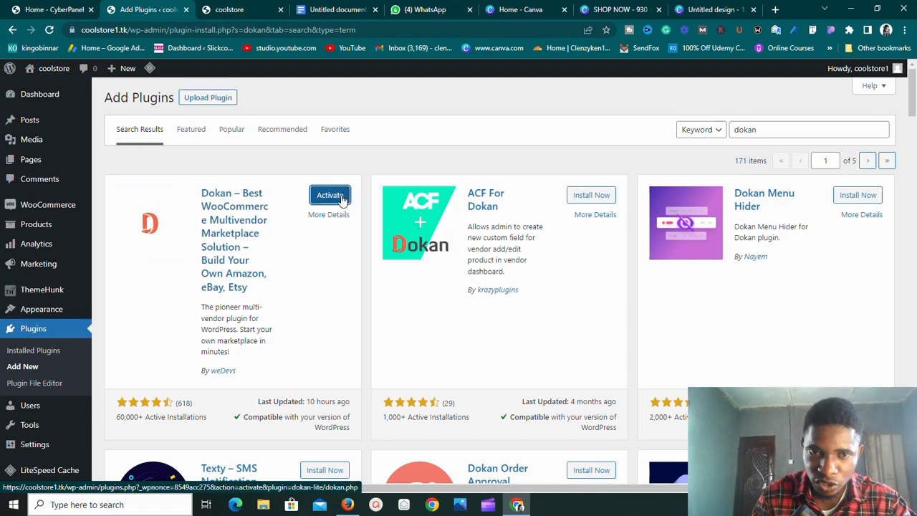
{"action": "left_click", "coordinate": [342, 200]}
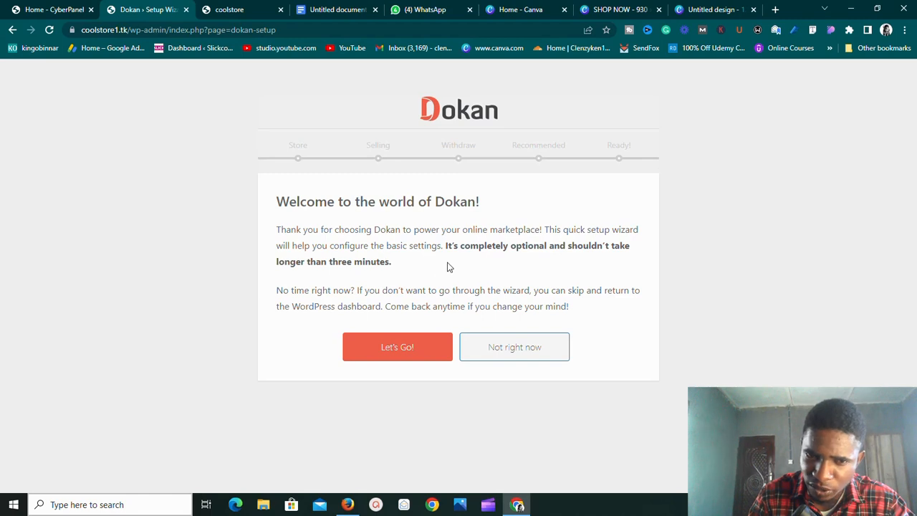
Step: Start the Dokan setup wizard and set the Shipping Fee Recipient to Admin
{"action": "left_click", "coordinate": [395, 349]}
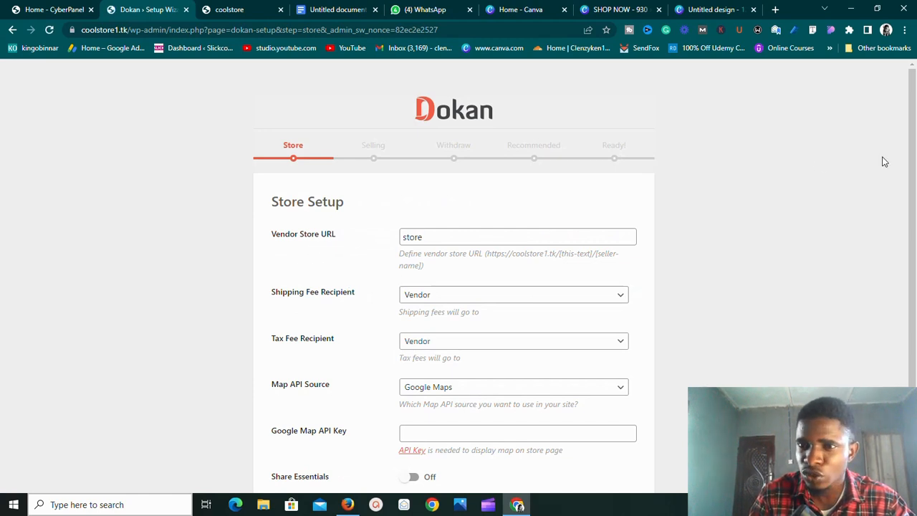
{"action": "left_click_drag", "start_coordinate": [916, 151], "coordinate": [916, 182]}
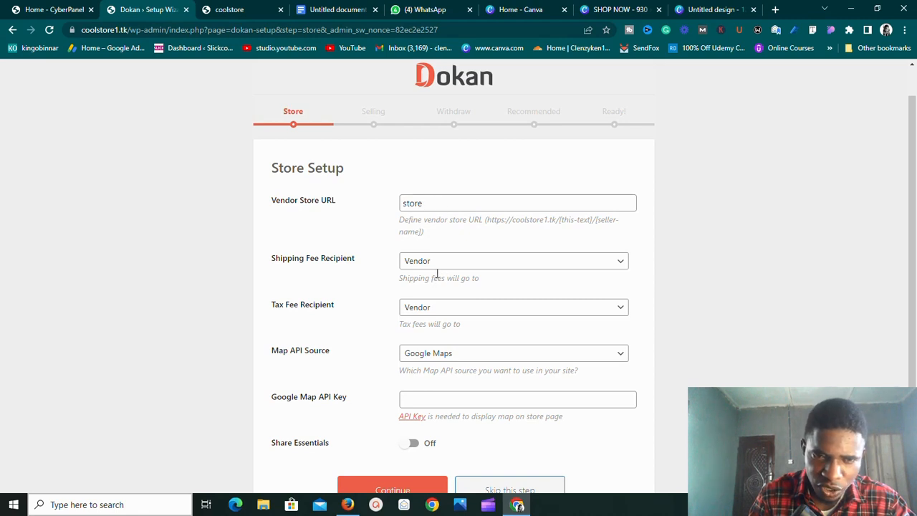
{"action": "left_click", "coordinate": [459, 265]}
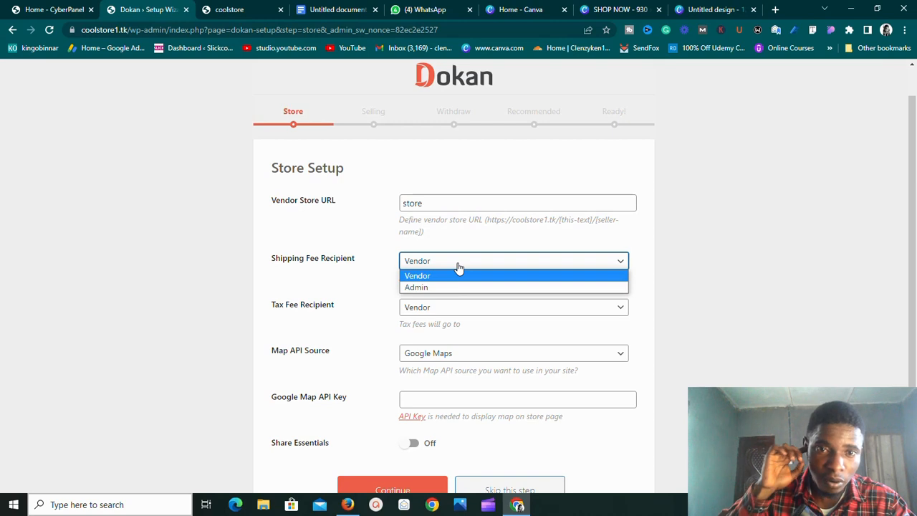
{"action": "left_click", "coordinate": [458, 267]}
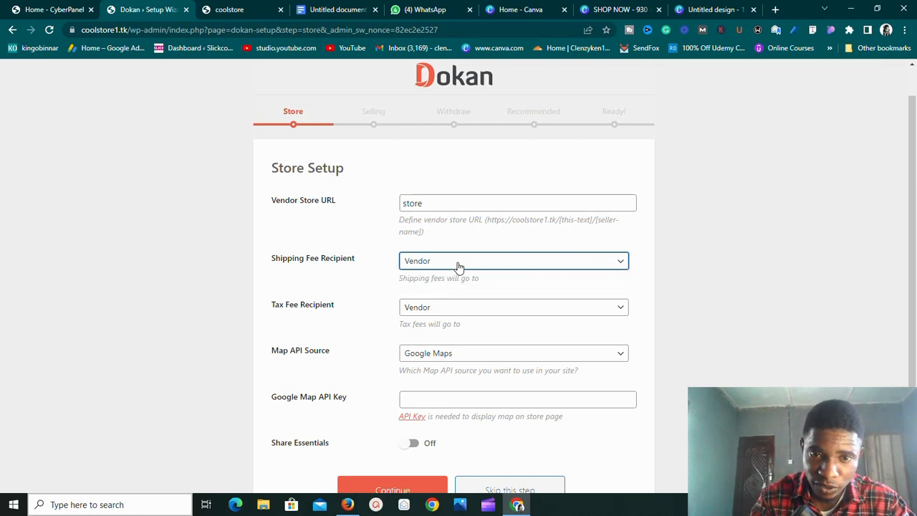
{"action": "left_click", "coordinate": [459, 266]}
{"action": "left_click", "coordinate": [459, 267]}
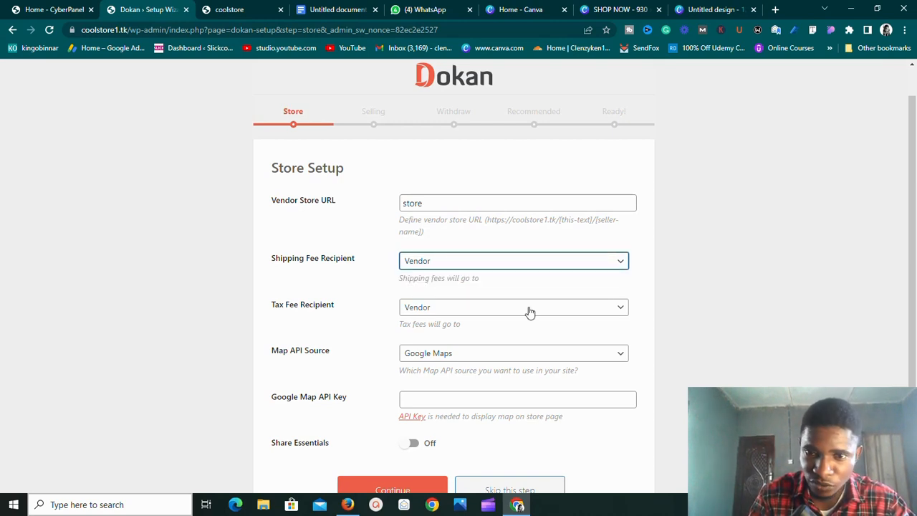
{"action": "left_click_drag", "start_coordinate": [913, 215], "coordinate": [913, 248]}
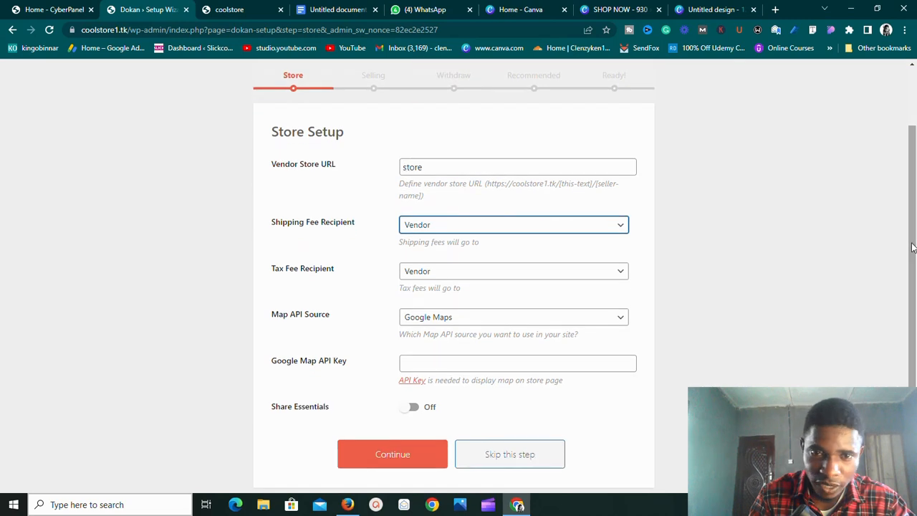
{"action": "left_click", "coordinate": [502, 226]}
{"action": "left_click", "coordinate": [489, 255]}
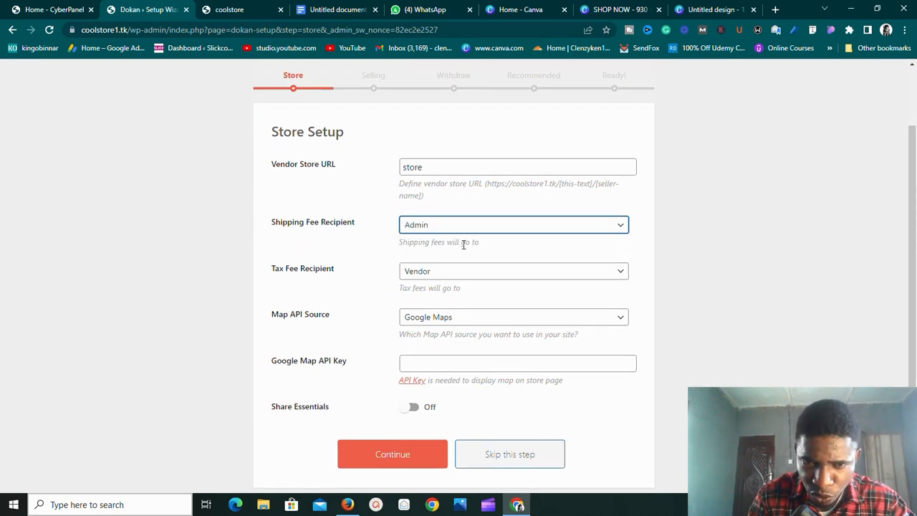
{"action": "left_click", "coordinate": [505, 228]}
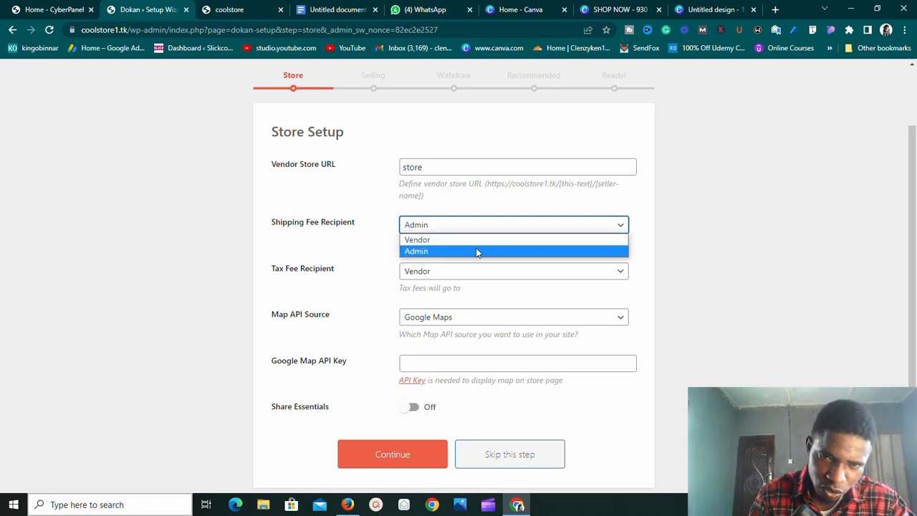
{"action": "left_click", "coordinate": [478, 251]}
{"action": "left_click", "coordinate": [506, 253]}
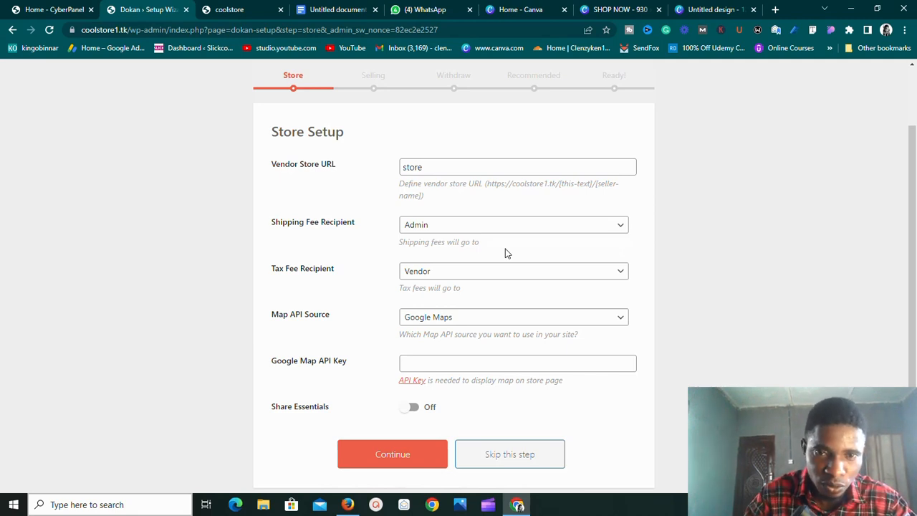
Step: Set the Tax Fee Recipient to Admin, keep Google Maps, and continue to Selling Setup
{"action": "left_click", "coordinate": [478, 277]}
{"action": "left_click", "coordinate": [462, 297]}
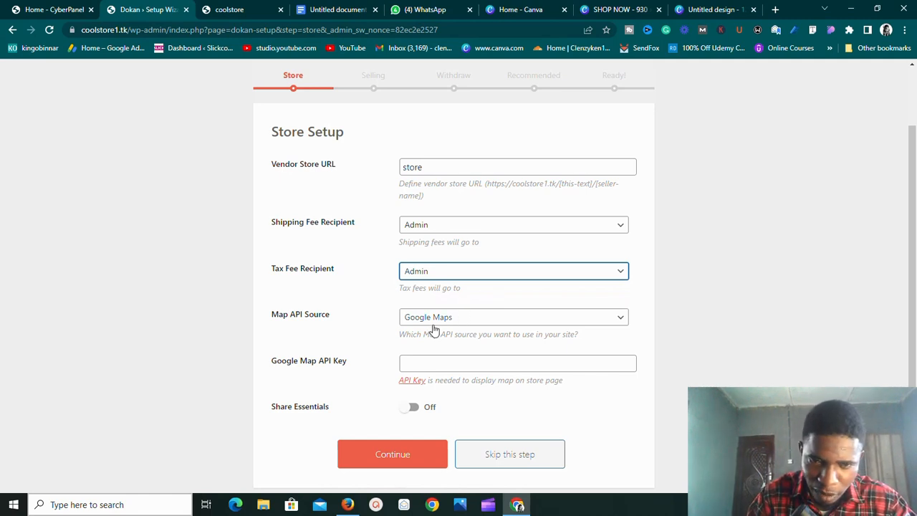
{"action": "left_click", "coordinate": [480, 317]}
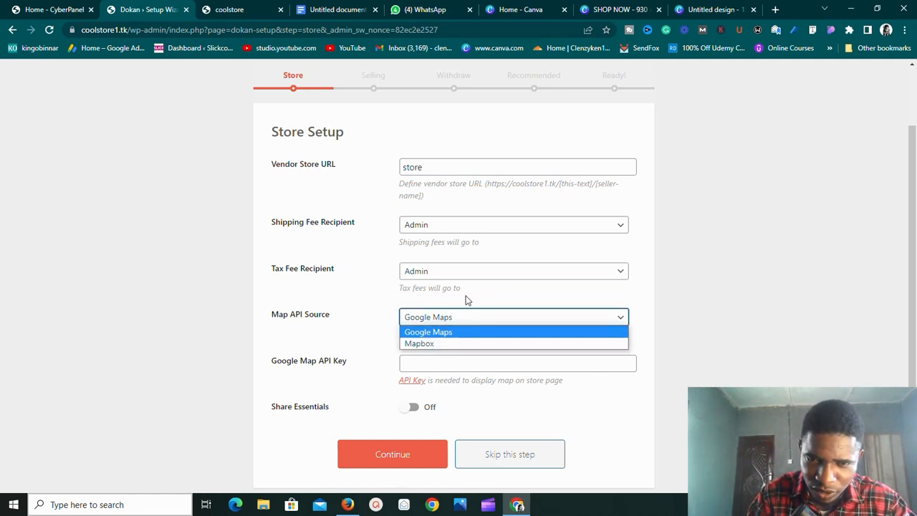
{"action": "left_click", "coordinate": [477, 305]}
{"action": "scroll", "coordinate": [720, 324], "scroll_direction": "down", "scroll_amount": 1}
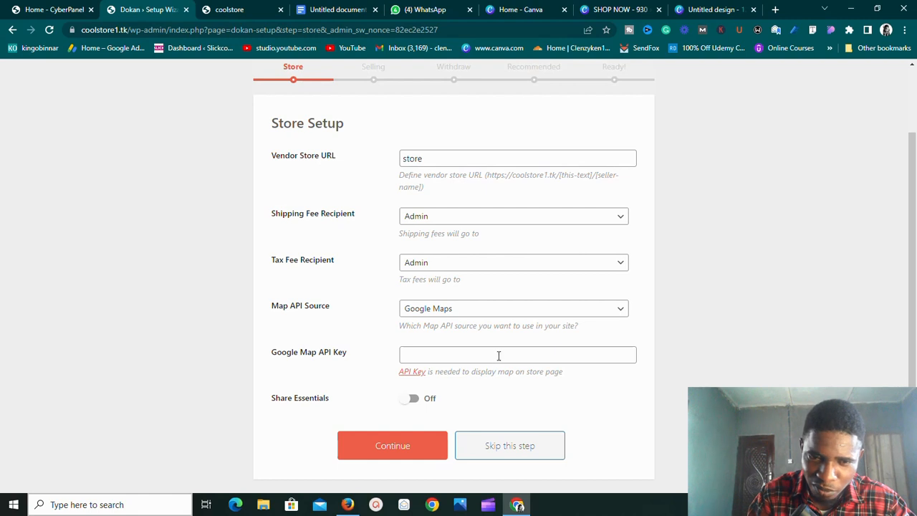
{"action": "left_click", "coordinate": [423, 448]}
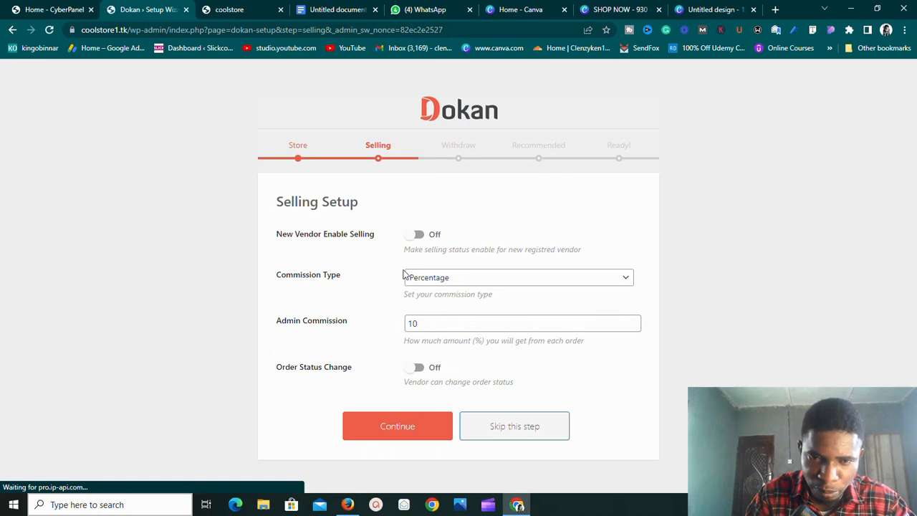
Step: Enable selling for new vendors, keep Percentage commission, change Admin Commission from 10 to 20, and continue
{"action": "left_click", "coordinate": [419, 237]}
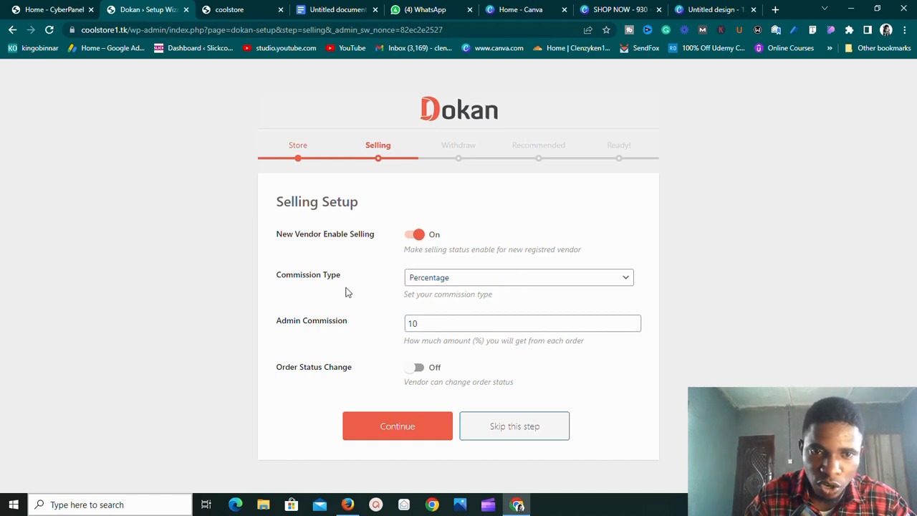
{"action": "left_click", "coordinate": [487, 278]}
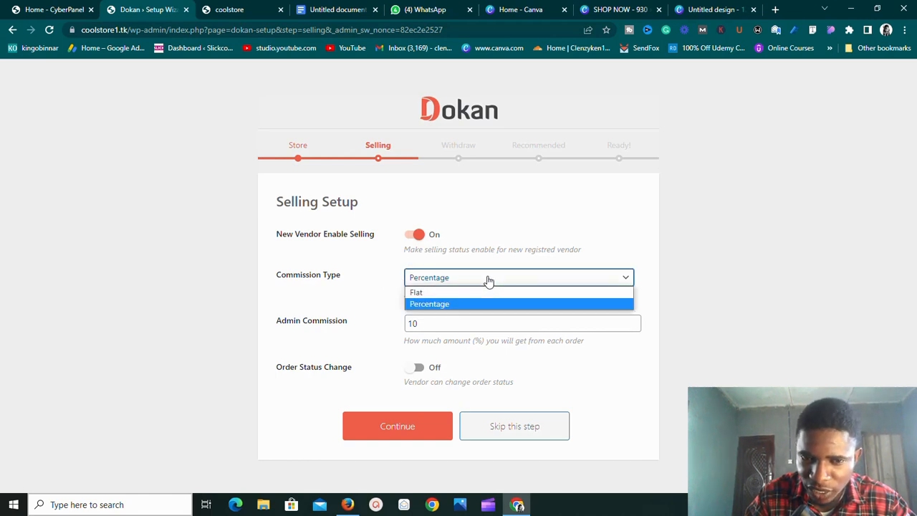
{"action": "left_click", "coordinate": [488, 280]}
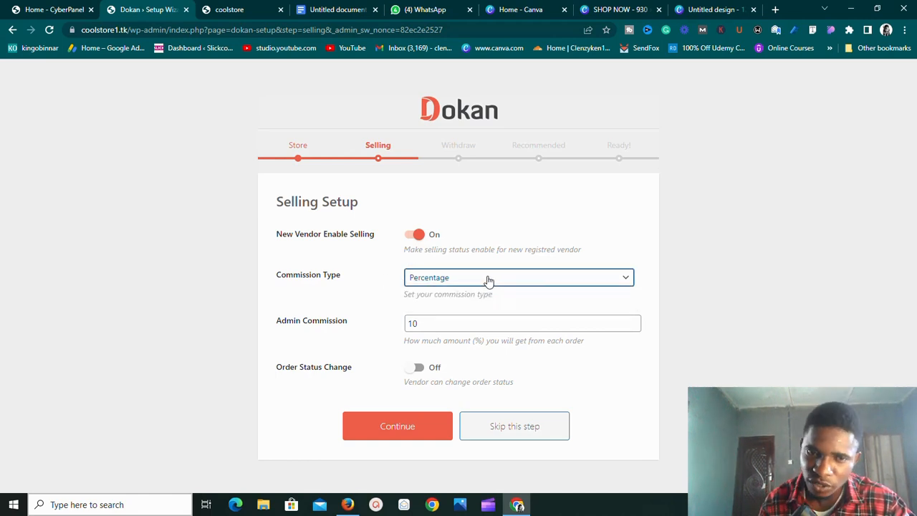
{"action": "left_click", "coordinate": [455, 323]}
{"action": "key", "text": "BackSpace"}
{"action": "key", "text": "BackSpace"}
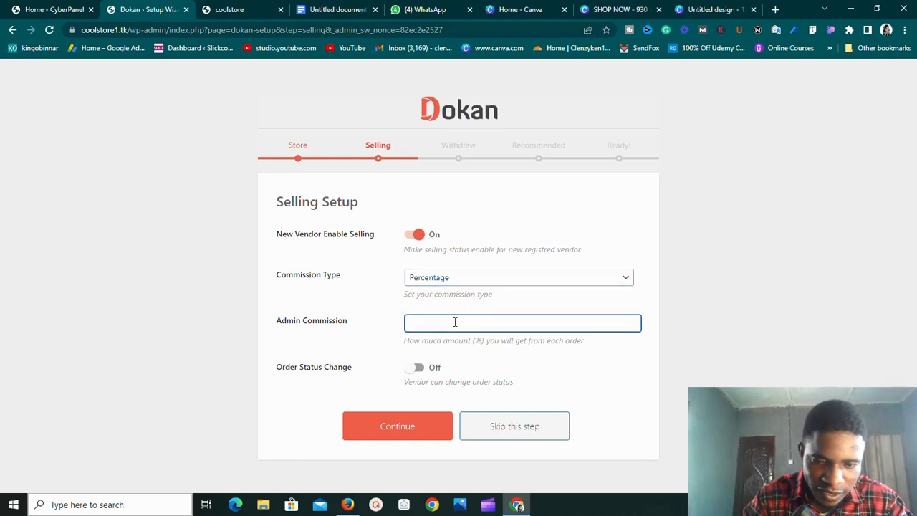
{"action": "type", "text": "20"}
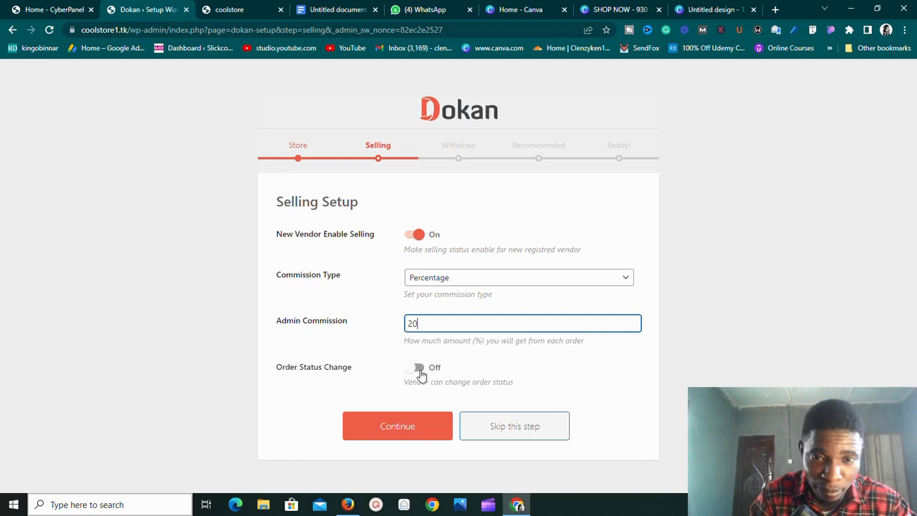
{"action": "left_click", "coordinate": [419, 432]}
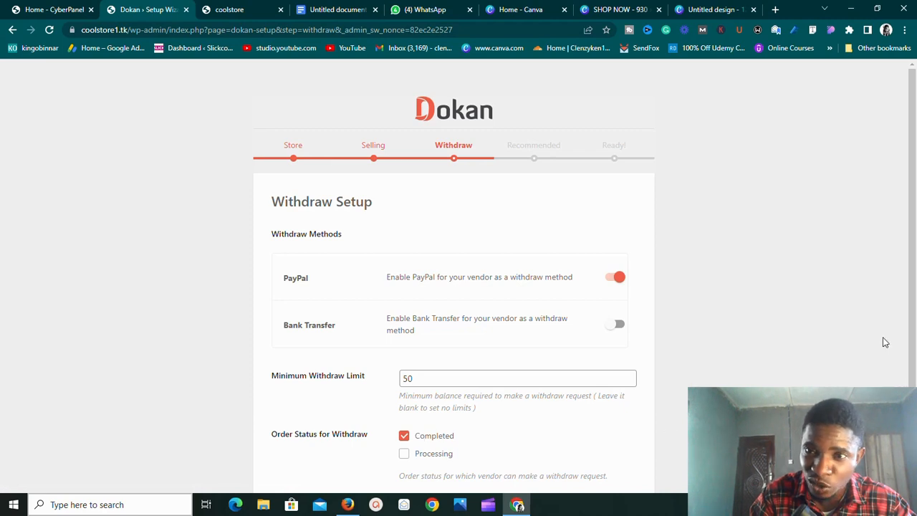
Step: Enable Bank Transfer alongside PayPal, leave only Completed order status checked, and continue
{"action": "scroll", "coordinate": [914, 184], "scroll_direction": "down", "scroll_amount": 1}
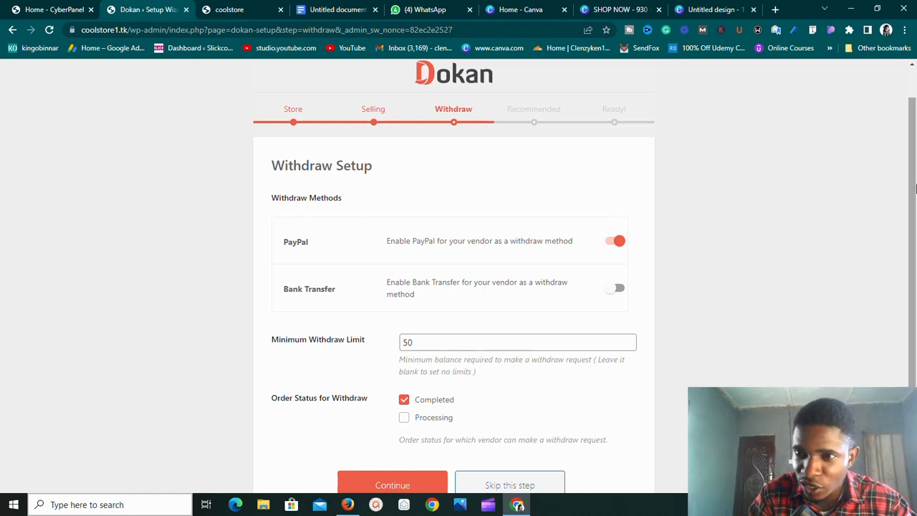
{"action": "scroll", "coordinate": [911, 215], "scroll_direction": "down", "scroll_amount": 1}
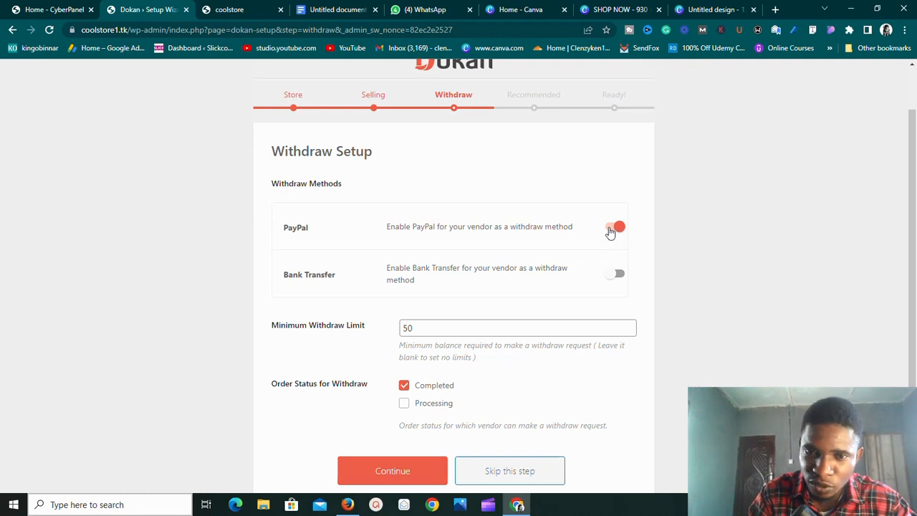
{"action": "left_click", "coordinate": [622, 277]}
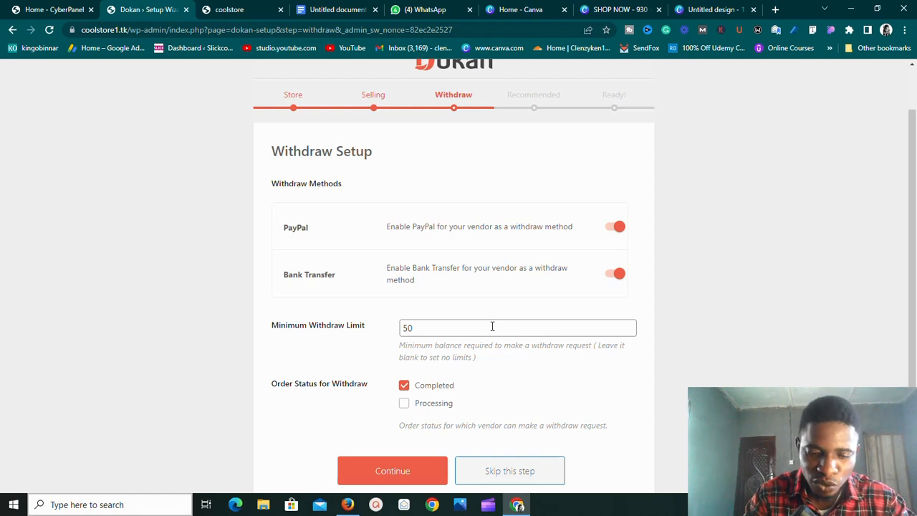
{"action": "left_click_drag", "start_coordinate": [915, 247], "coordinate": [915, 318]}
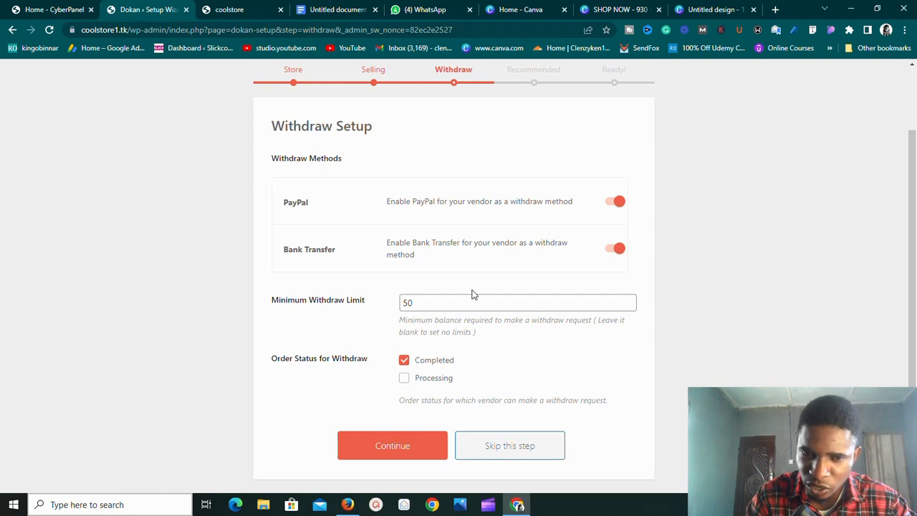
{"action": "left_click", "coordinate": [406, 385]}
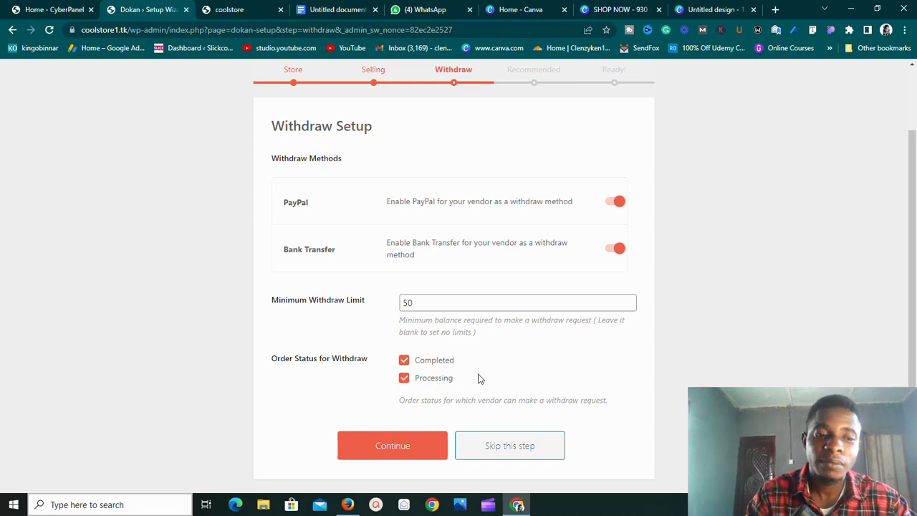
{"action": "left_click", "coordinate": [404, 383]}
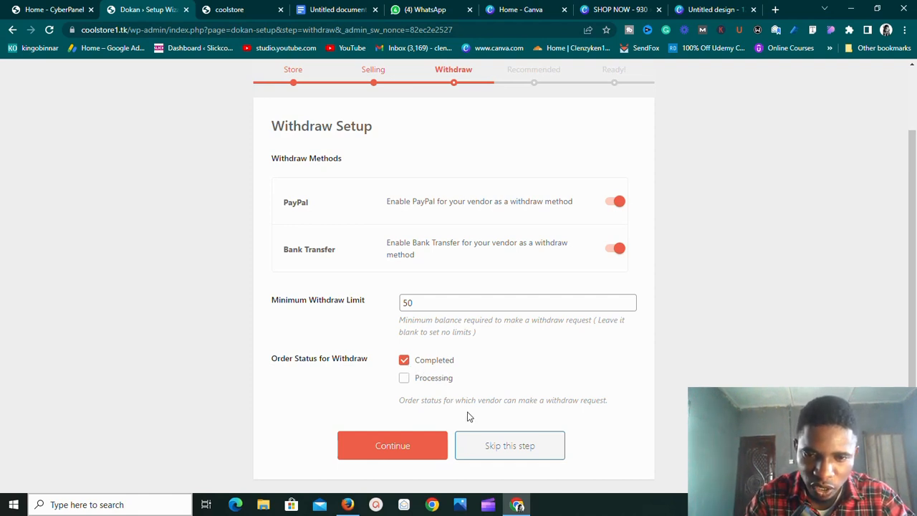
{"action": "left_click", "coordinate": [421, 451]}
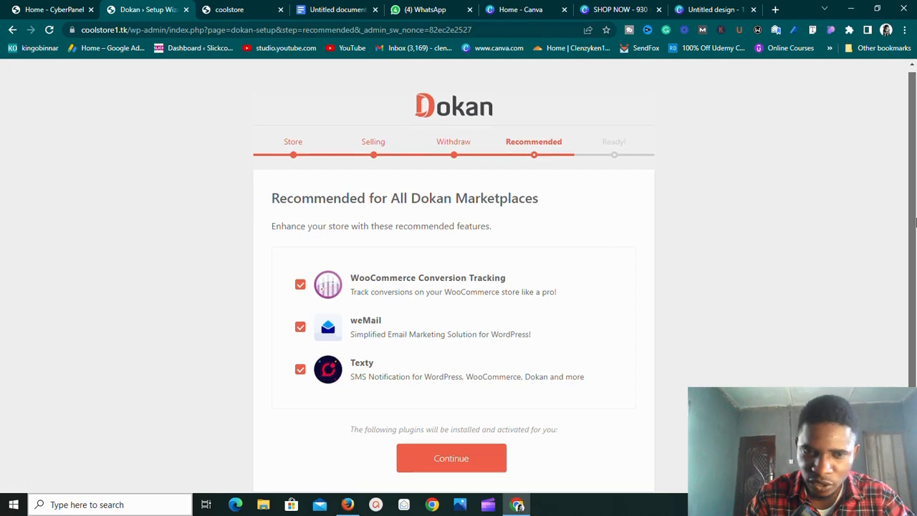
Step: Uncheck weMail, Texty and WooCommerce Conversion Tracking, then continue to the final wizard screen
{"action": "scroll", "coordinate": [796, 243], "scroll_direction": "down", "scroll_amount": 1}
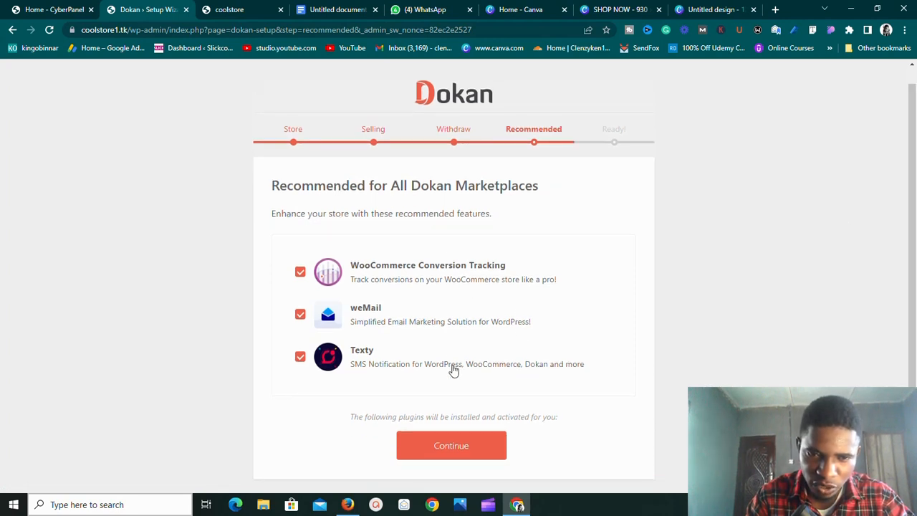
{"action": "left_click", "coordinate": [300, 316]}
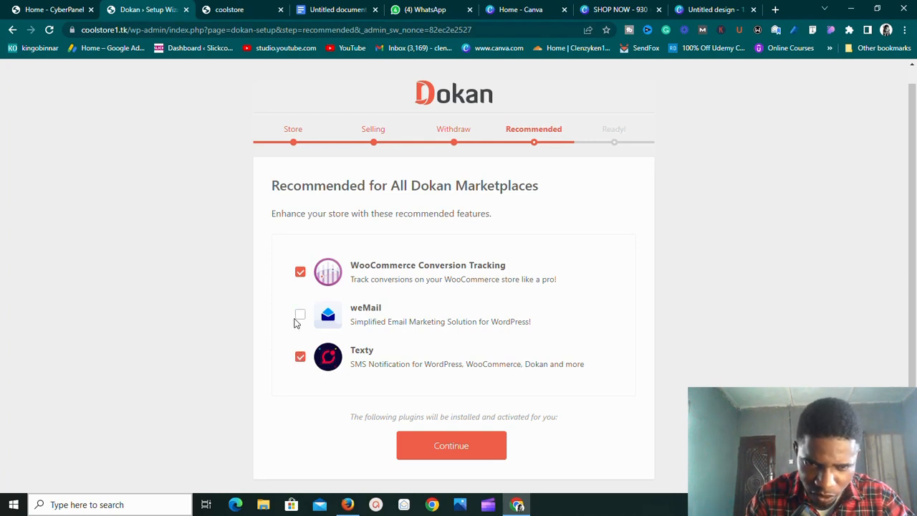
{"action": "left_click", "coordinate": [301, 357]}
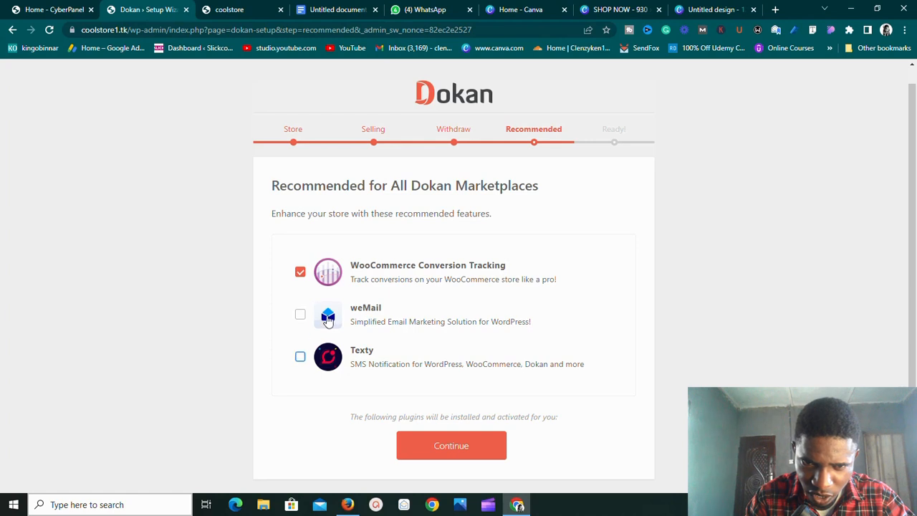
{"action": "left_click", "coordinate": [301, 271]}
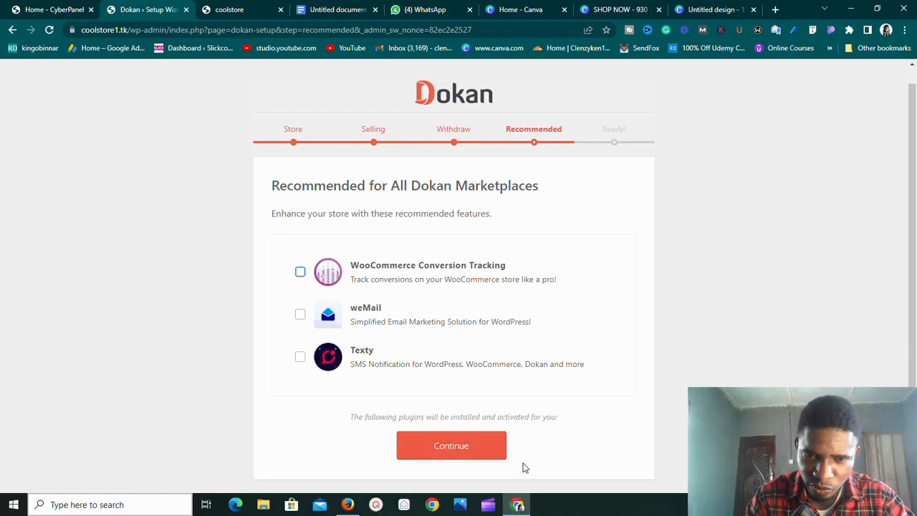
{"action": "left_click", "coordinate": [482, 451]}
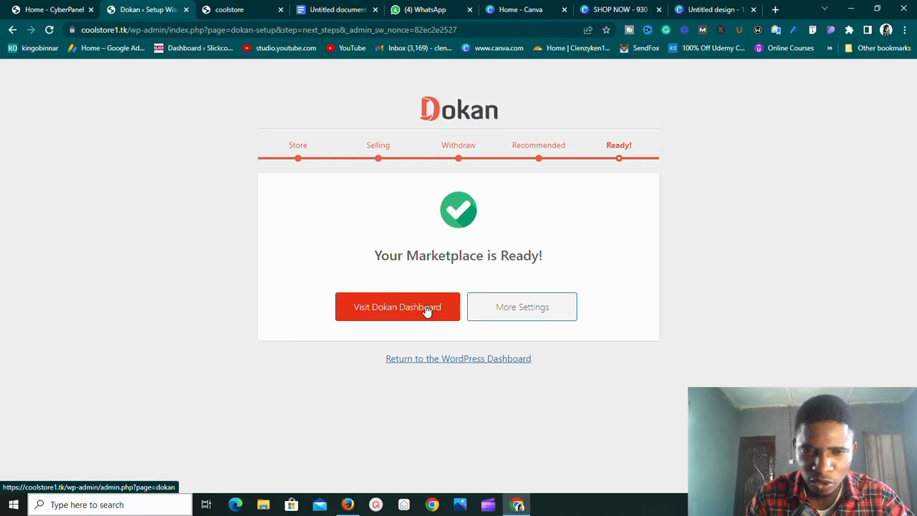
Step: Open the Dokan dashboard and scroll through its overview widgets and sales chart
{"action": "left_click", "coordinate": [427, 309]}
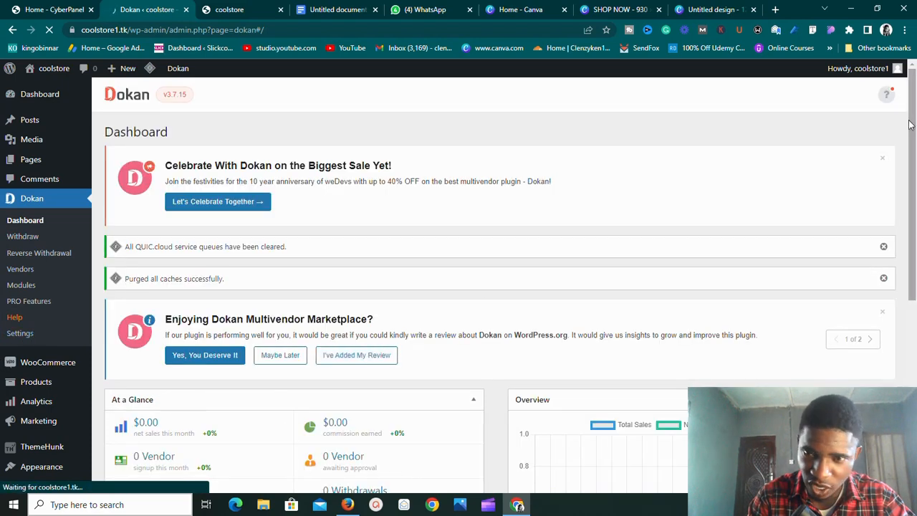
{"action": "left_click_drag", "start_coordinate": [910, 125], "coordinate": [913, 139]}
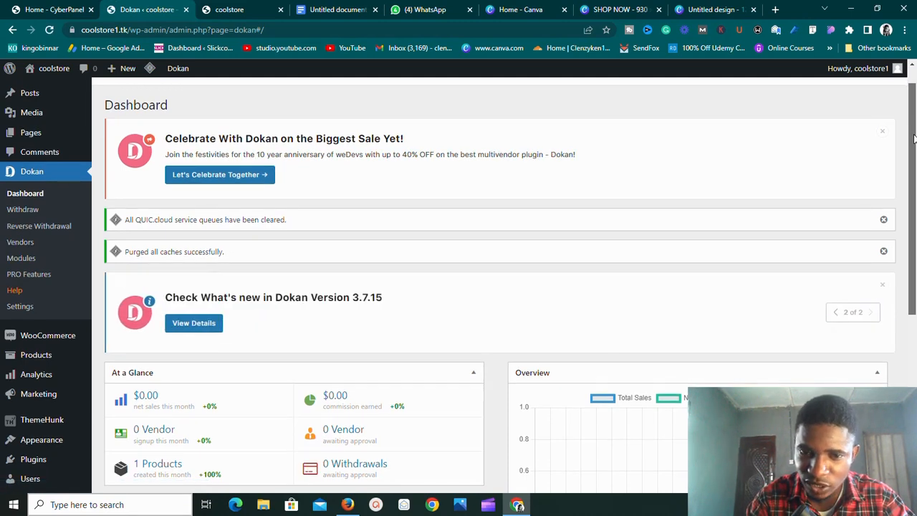
{"action": "left_click_drag", "start_coordinate": [914, 138], "coordinate": [914, 293]}
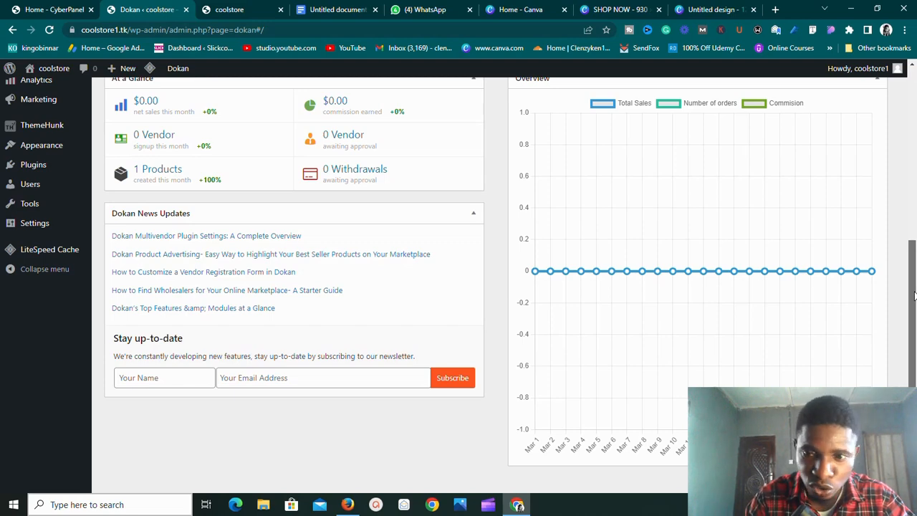
{"action": "left_click_drag", "start_coordinate": [914, 293], "coordinate": [915, 186]}
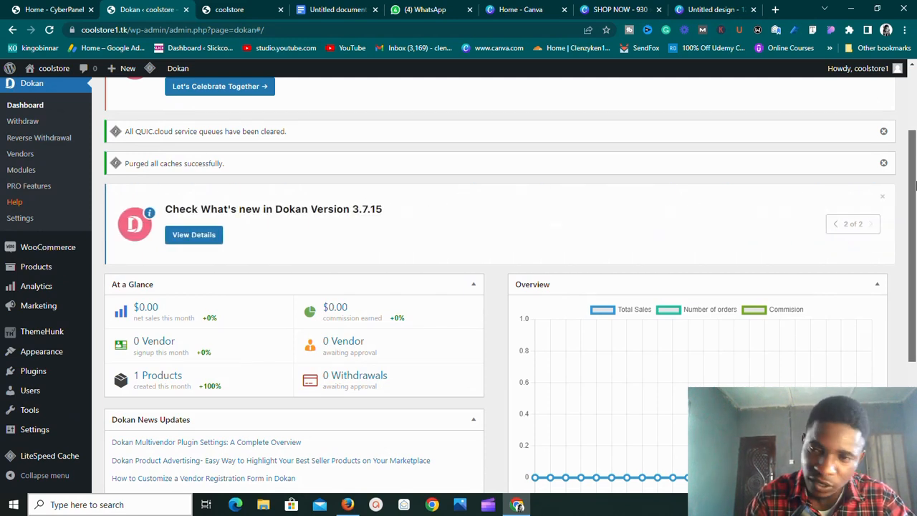
{"action": "left_click_drag", "start_coordinate": [916, 186], "coordinate": [915, 98]}
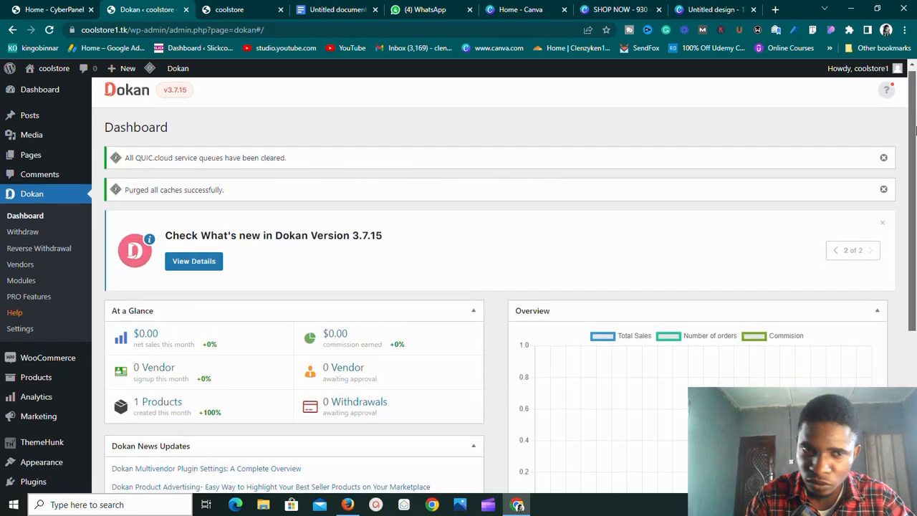
{"action": "left_click_drag", "start_coordinate": [910, 130], "coordinate": [915, 220]}
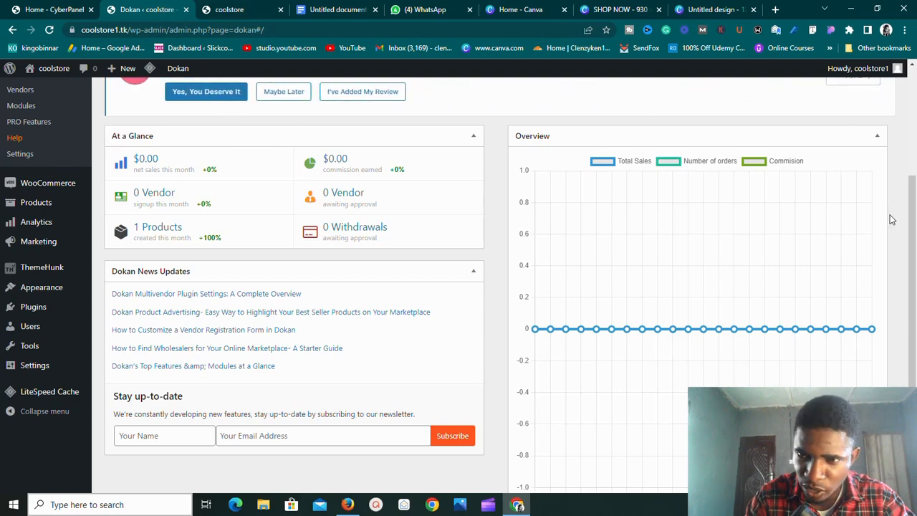
{"action": "left_click_drag", "start_coordinate": [915, 221], "coordinate": [915, 162]}
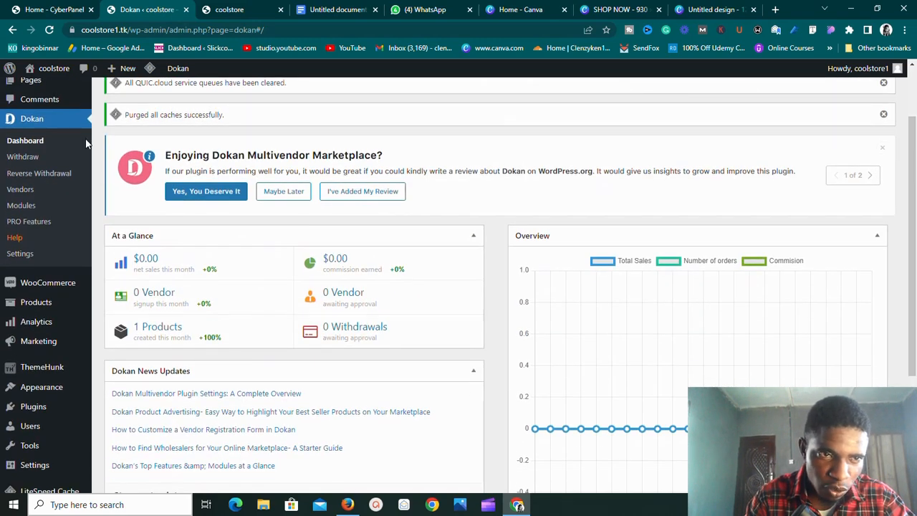
Step: Move through Withdraw and Reverse Withdrawal to the Vendors list and enable the pending vendor's status
{"action": "left_click", "coordinate": [41, 158]}
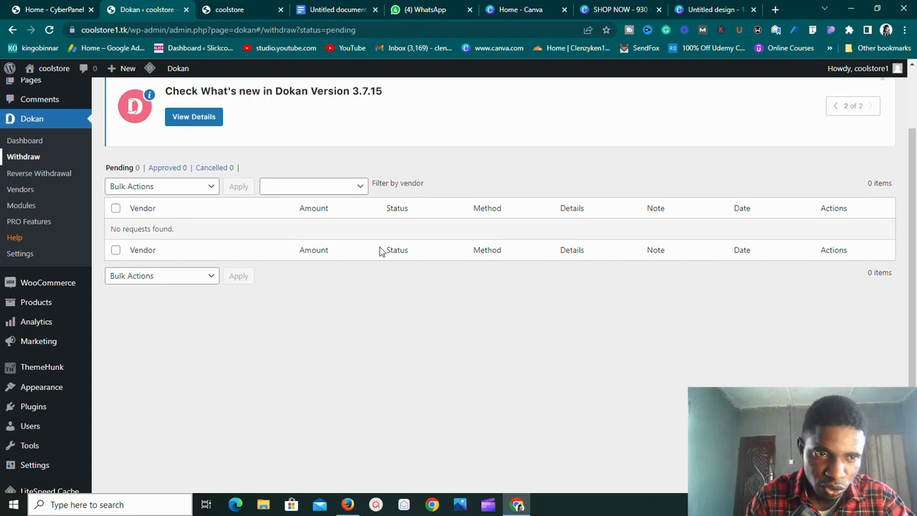
{"action": "left_click", "coordinate": [52, 179]}
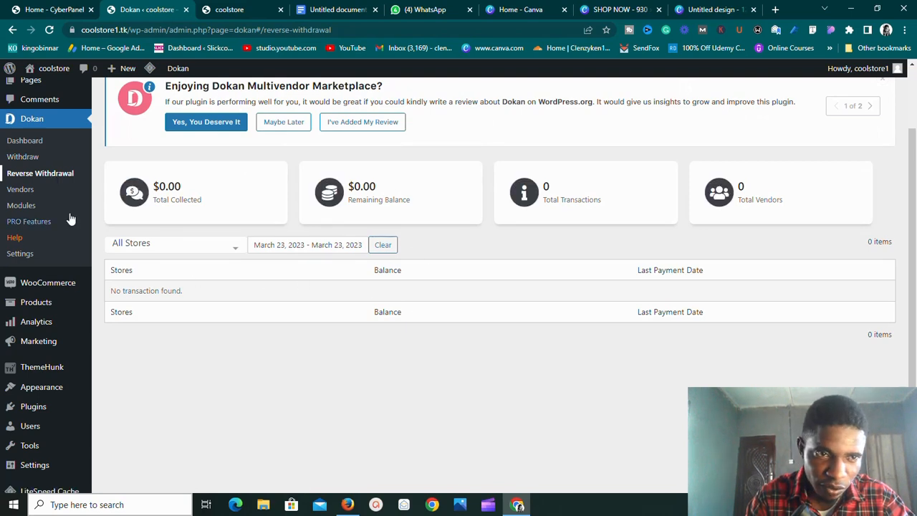
{"action": "left_click", "coordinate": [21, 189]}
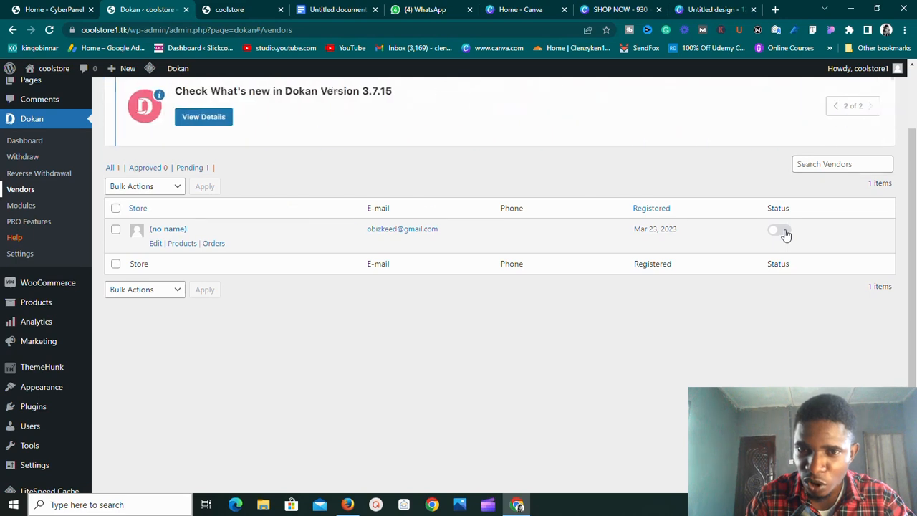
{"action": "left_click", "coordinate": [779, 230]}
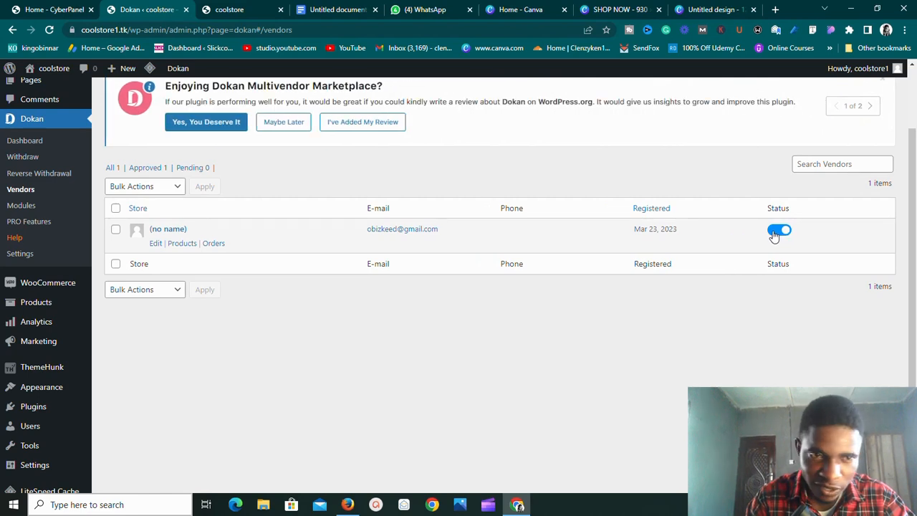
Step: Open Dokan Settings and scroll down to the Site Settings section of General settings
{"action": "left_click", "coordinate": [36, 255]}
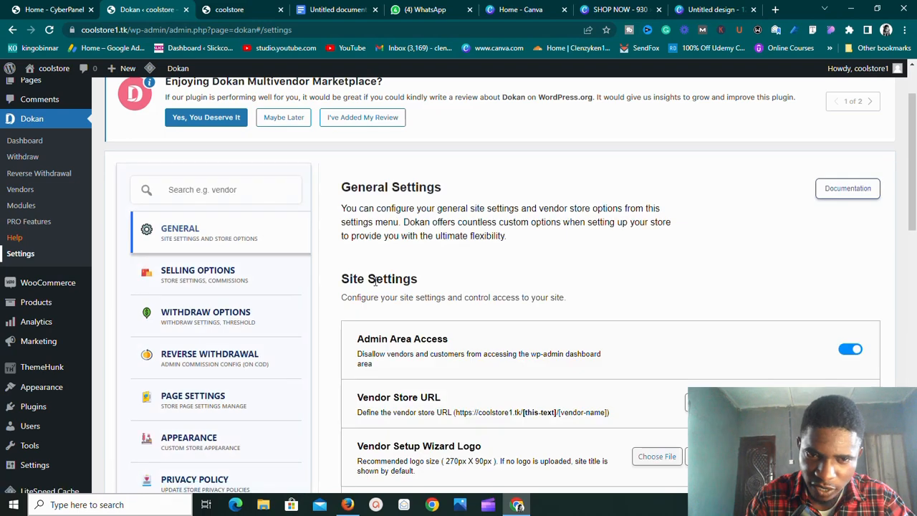
{"action": "scroll", "coordinate": [915, 151], "scroll_direction": "down", "scroll_amount": 2}
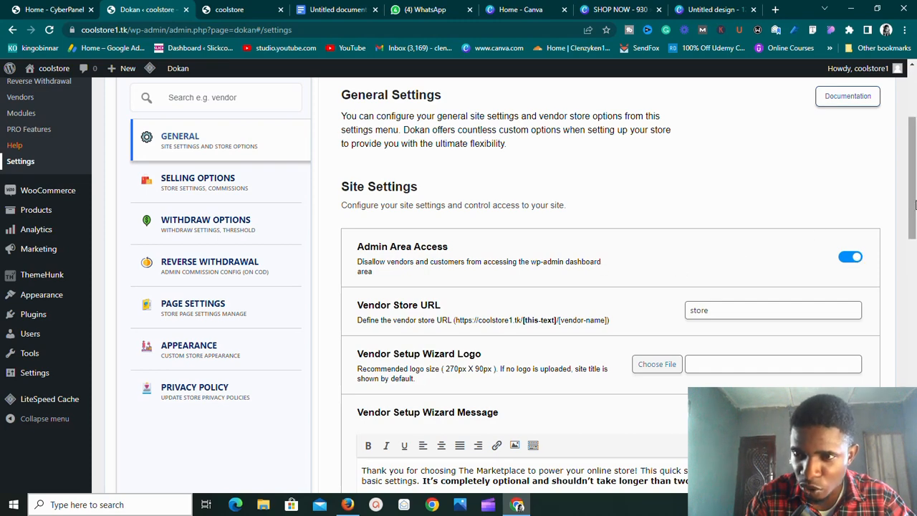
{"action": "left_click_drag", "start_coordinate": [914, 206], "coordinate": [914, 219]}
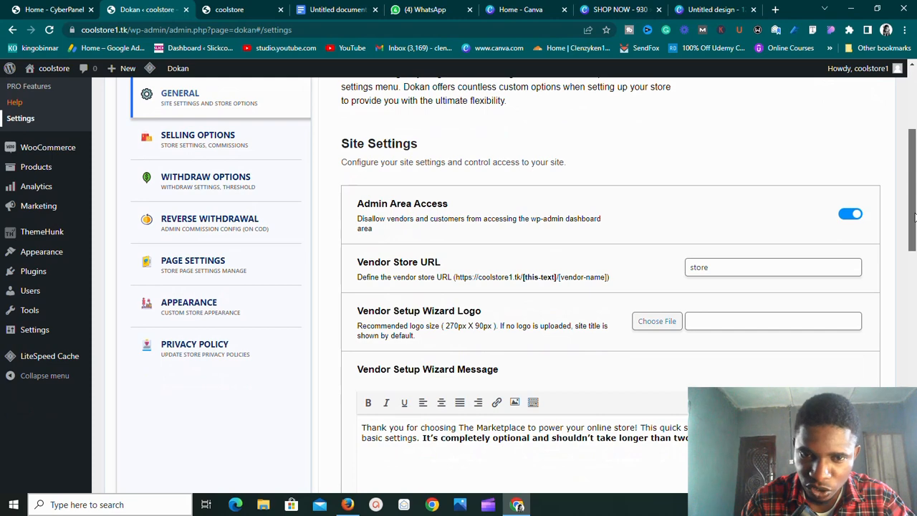
{"action": "left_click_drag", "start_coordinate": [915, 215], "coordinate": [915, 220]}
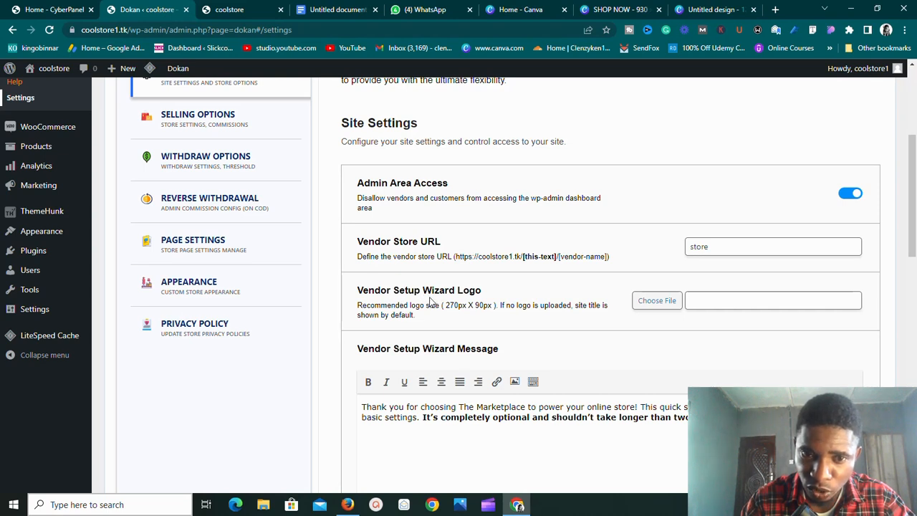
Step: Pick logo-2.png (the Grocery logo) from the Media Library as the Vendor Setup Wizard Logo
{"action": "left_click", "coordinate": [657, 300]}
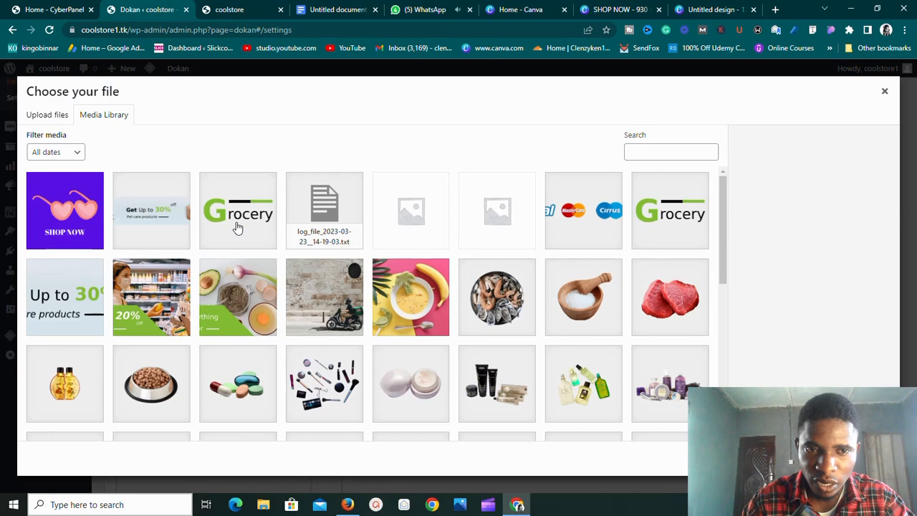
{"action": "left_click", "coordinate": [238, 227]}
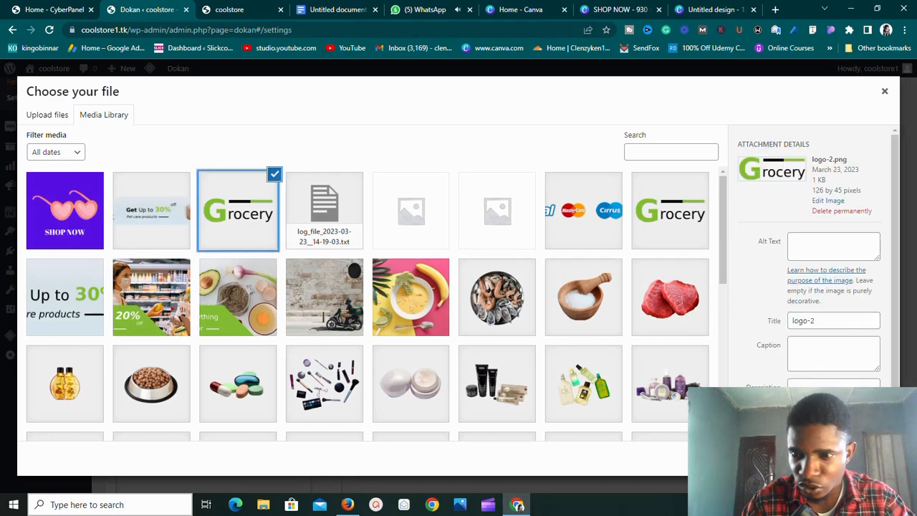
{"action": "left_click", "coordinate": [864, 459]}
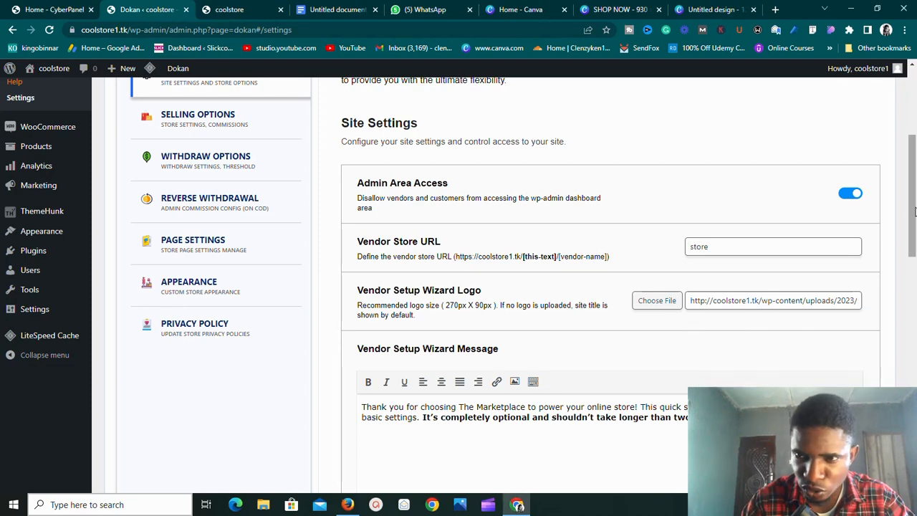
{"action": "scroll", "coordinate": [593, 225], "scroll_direction": "down", "scroll_amount": 2}
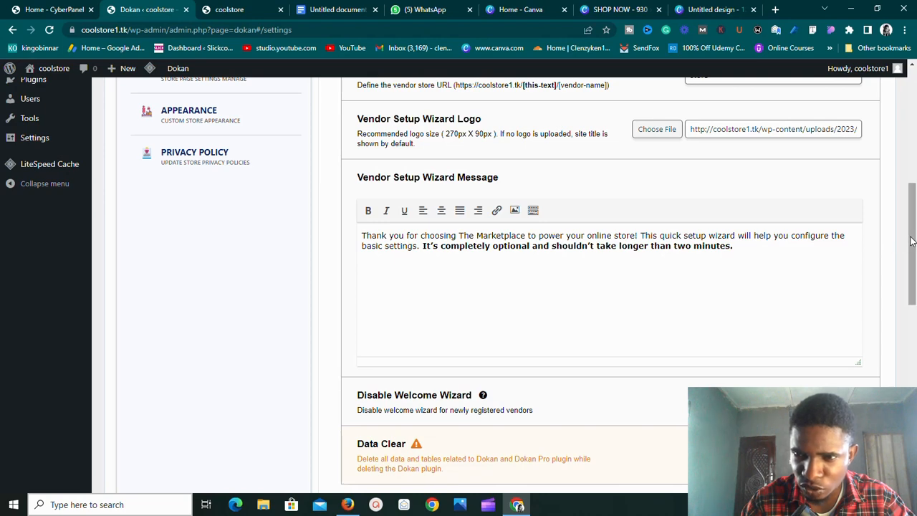
{"action": "left_click_drag", "start_coordinate": [911, 241], "coordinate": [915, 287]}
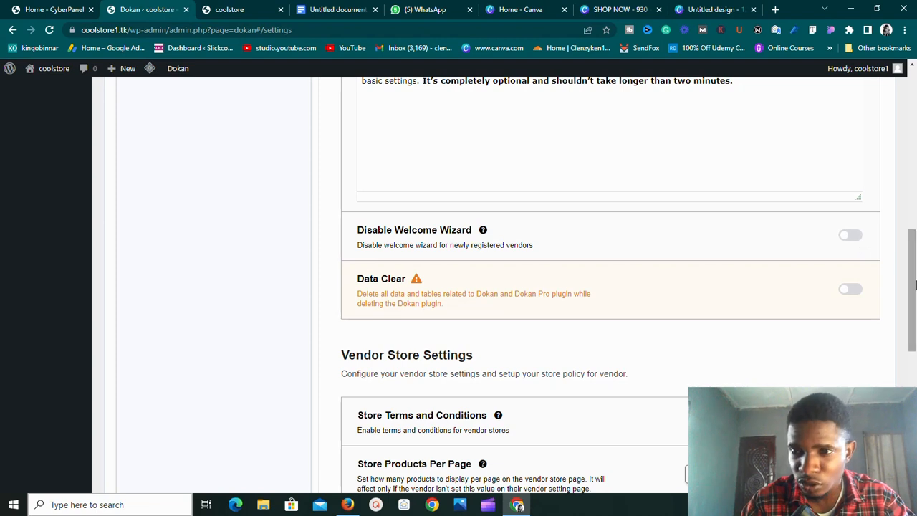
{"action": "left_click_drag", "start_coordinate": [915, 285], "coordinate": [915, 289]}
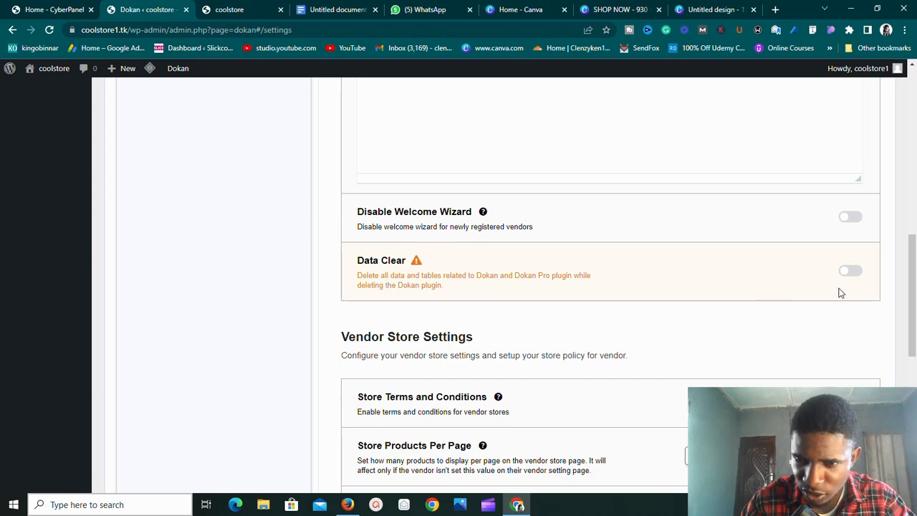
{"action": "left_click_drag", "start_coordinate": [914, 283], "coordinate": [915, 340]}
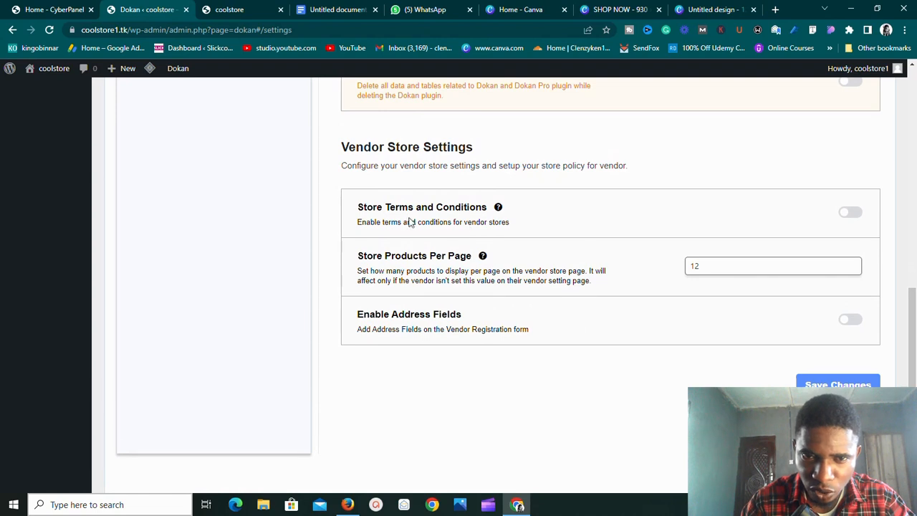
Step: Turn on Store Terms and Conditions, set Store Products Per Page to 12, and save changes
{"action": "left_click", "coordinate": [849, 215]}
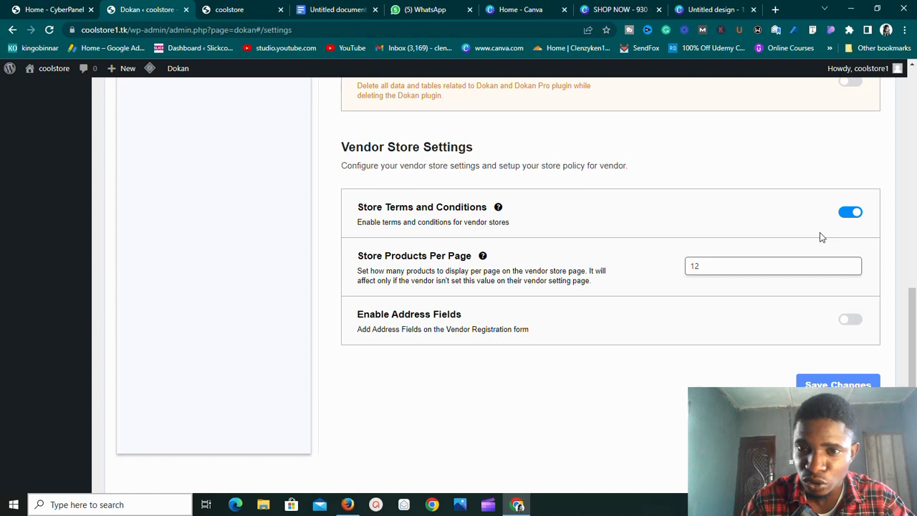
{"action": "left_click", "coordinate": [703, 263]}
{"action": "key", "text": "BackSpace"}
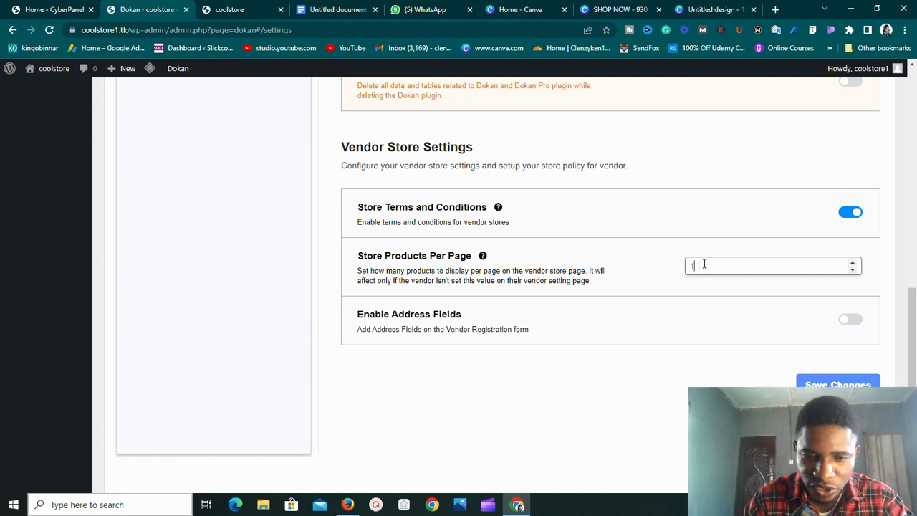
{"action": "type", "text": "2"}
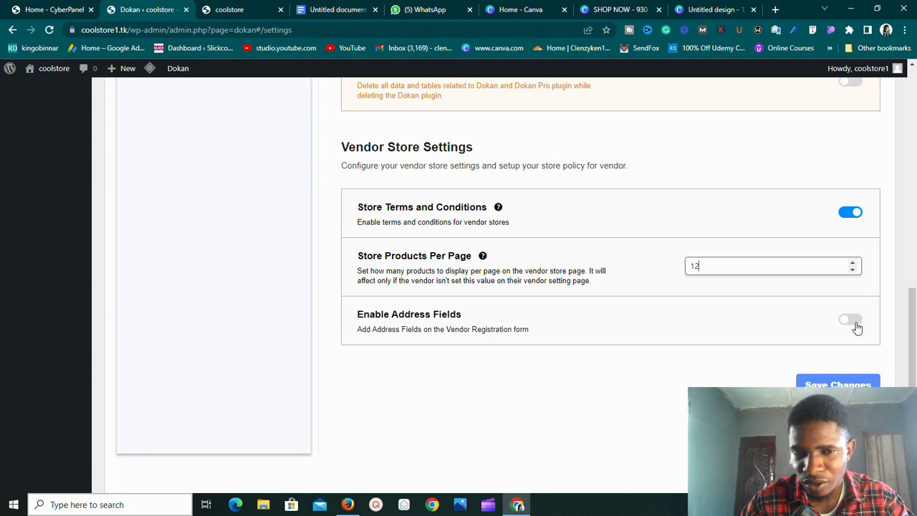
{"action": "scroll", "coordinate": [910, 318], "scroll_direction": "up", "scroll_amount": 1}
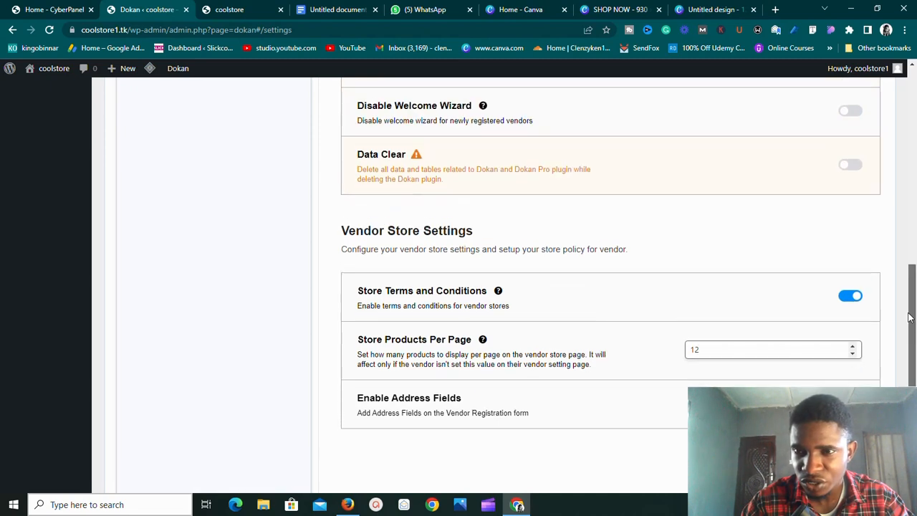
{"action": "left_click_drag", "start_coordinate": [910, 317], "coordinate": [914, 355]}
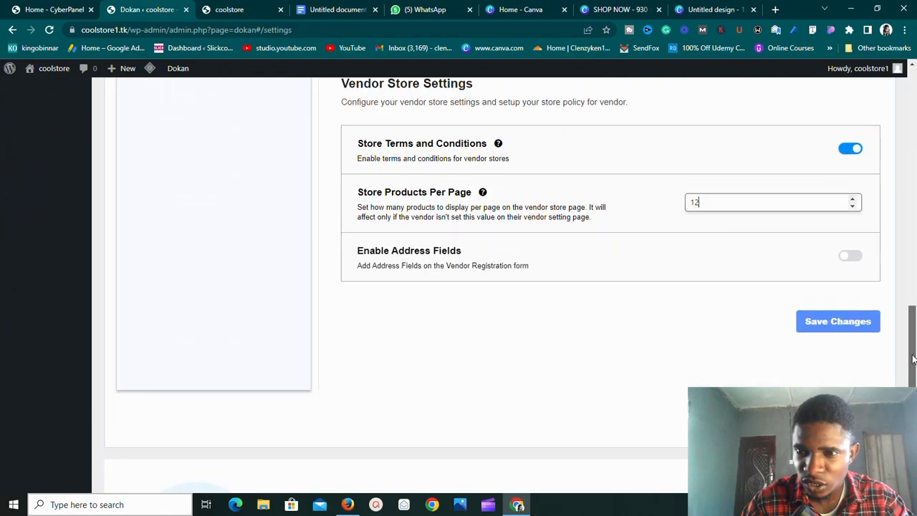
{"action": "left_click", "coordinate": [846, 322]}
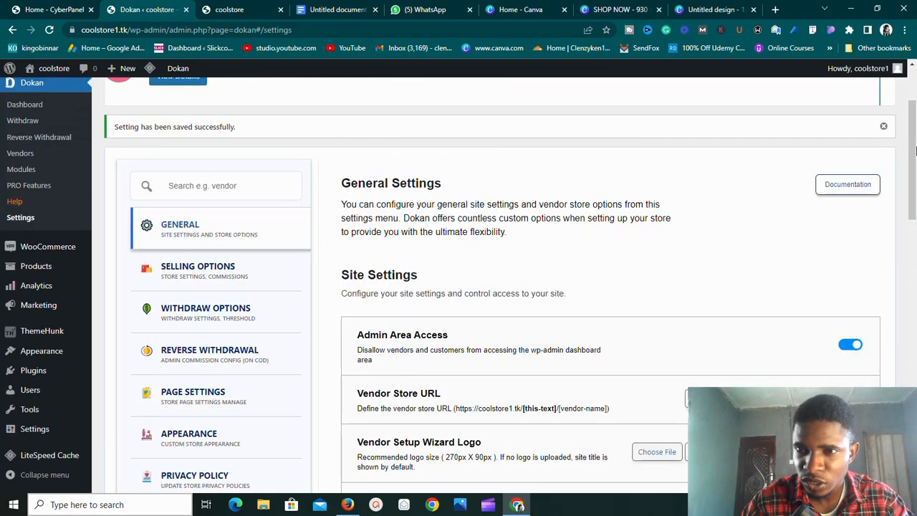
{"action": "scroll", "coordinate": [843, 177], "scroll_direction": "down", "scroll_amount": 2}
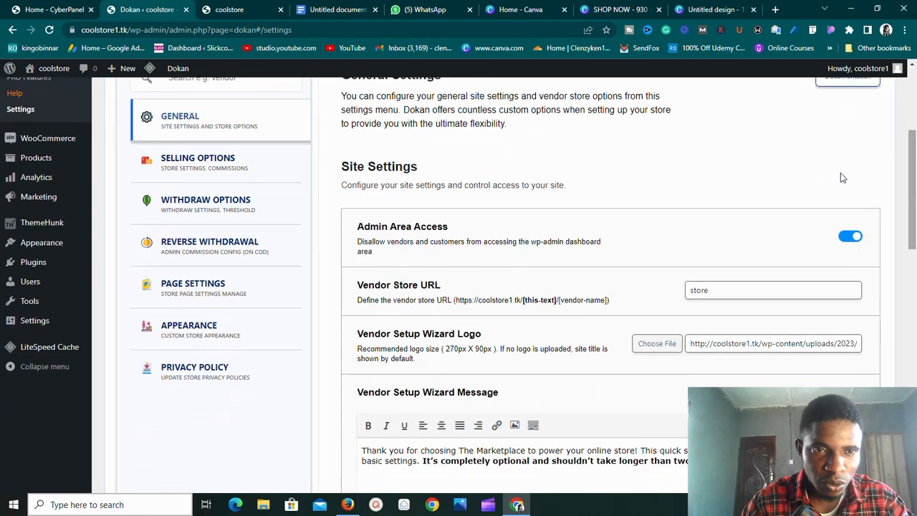
Step: In Dokan Selling Options, switch off automatic selling for newly registered vendors
{"action": "left_click", "coordinate": [160, 171]}
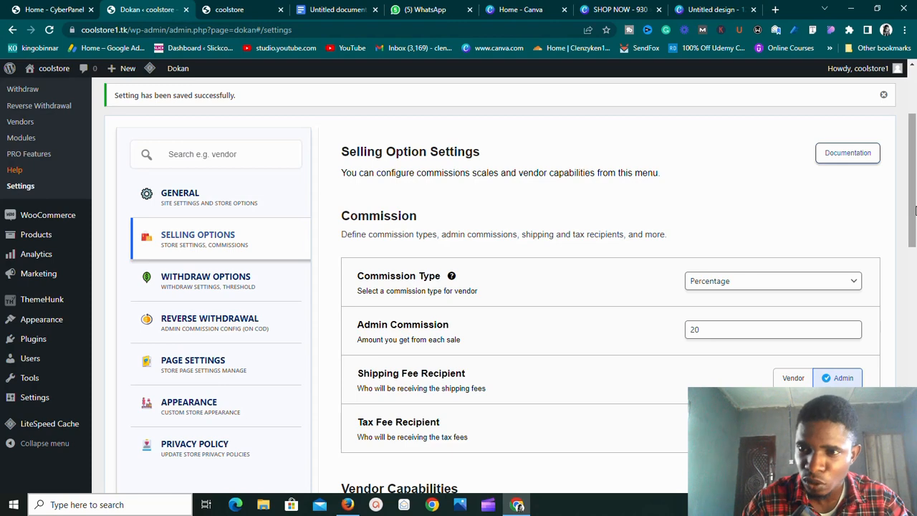
{"action": "left_click_drag", "start_coordinate": [915, 209], "coordinate": [915, 243]}
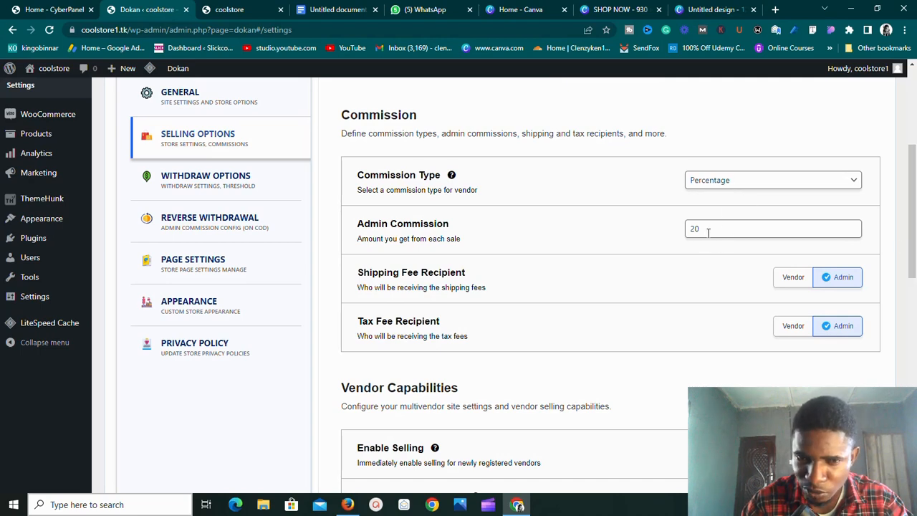
{"action": "scroll", "coordinate": [873, 222], "scroll_direction": "down", "scroll_amount": 1}
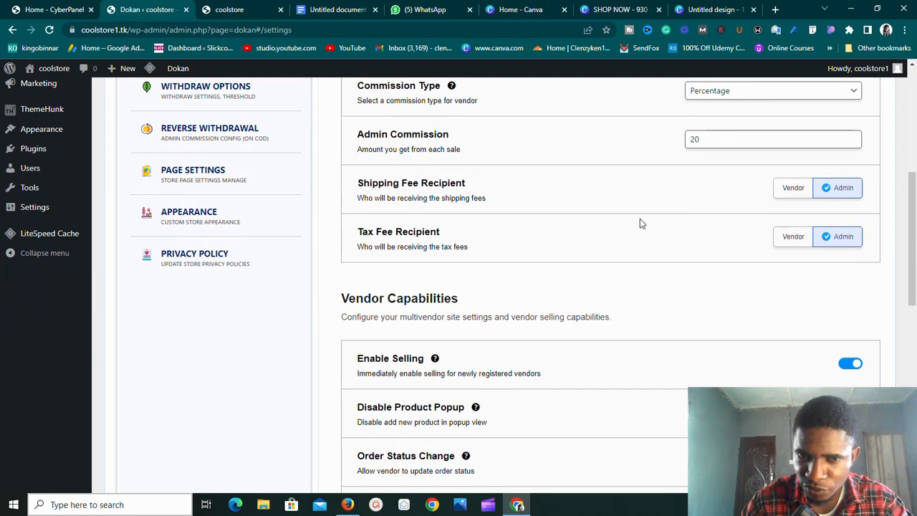
{"action": "left_click_drag", "start_coordinate": [915, 217], "coordinate": [916, 271]}
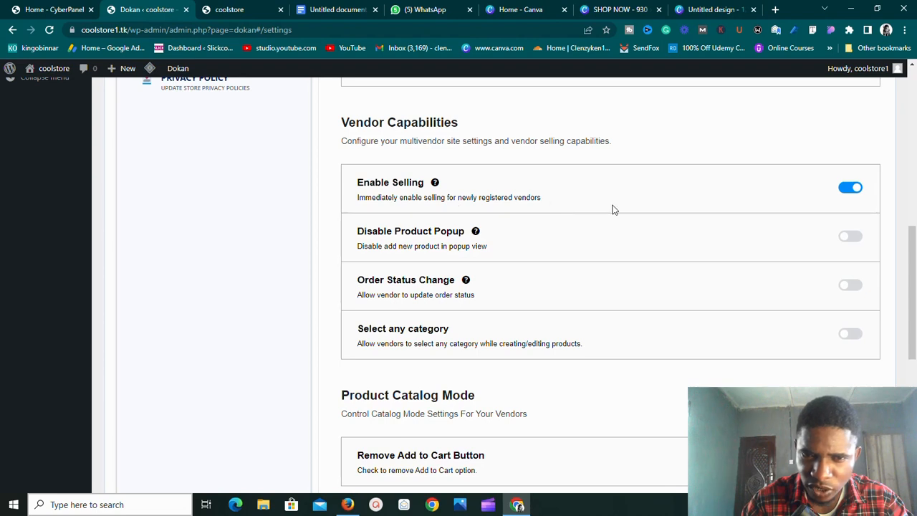
{"action": "left_click", "coordinate": [848, 197]}
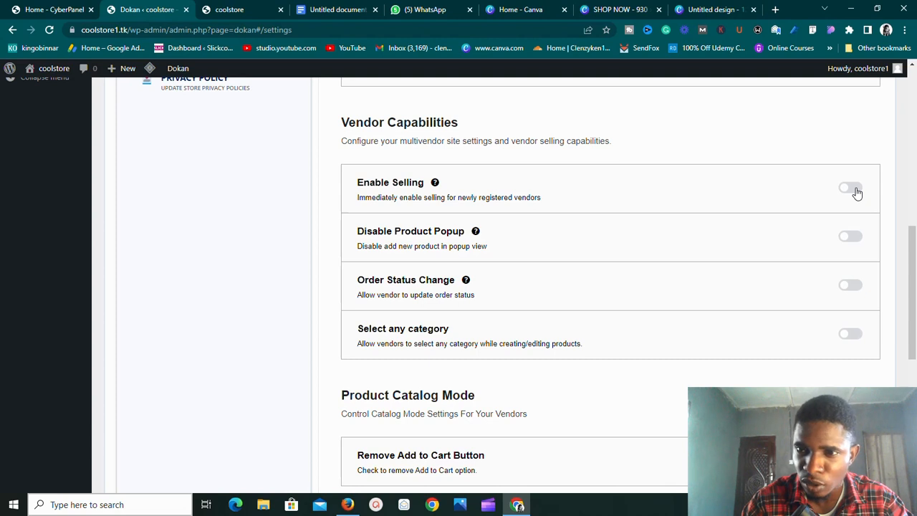
{"action": "left_click", "coordinate": [857, 194]}
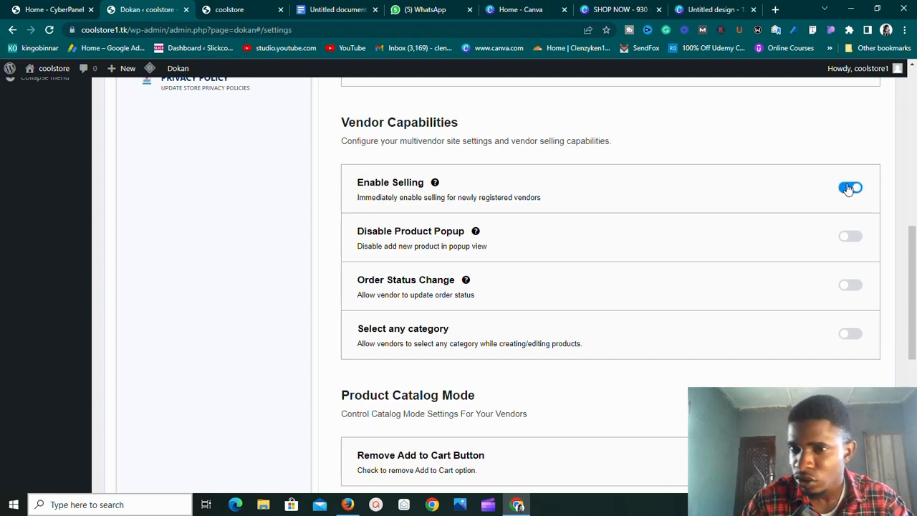
{"action": "left_click", "coordinate": [849, 189]}
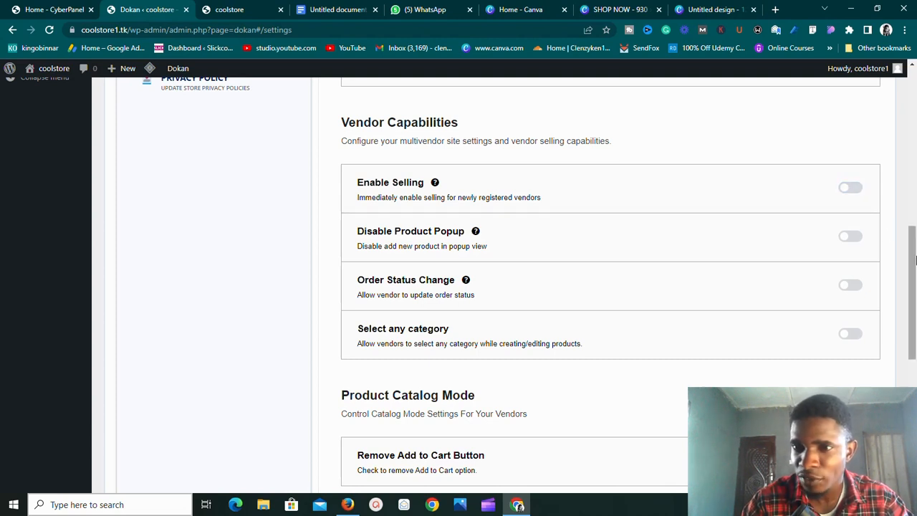
Step: Turn on Select any category for vendors and save the selling options
{"action": "mouse_move", "coordinate": [914, 259]}
{"action": "left_mouse_down"}
{"action": "mouse_move", "coordinate": [915, 229]}
{"action": "mouse_move", "coordinate": [914, 260]}
{"action": "left_mouse_up"}
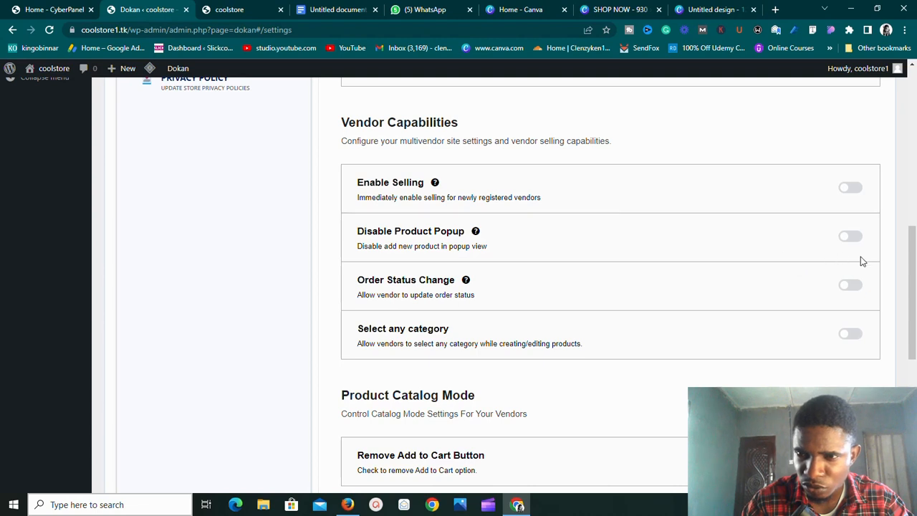
{"action": "scroll", "coordinate": [915, 263], "scroll_direction": "down", "scroll_amount": 1}
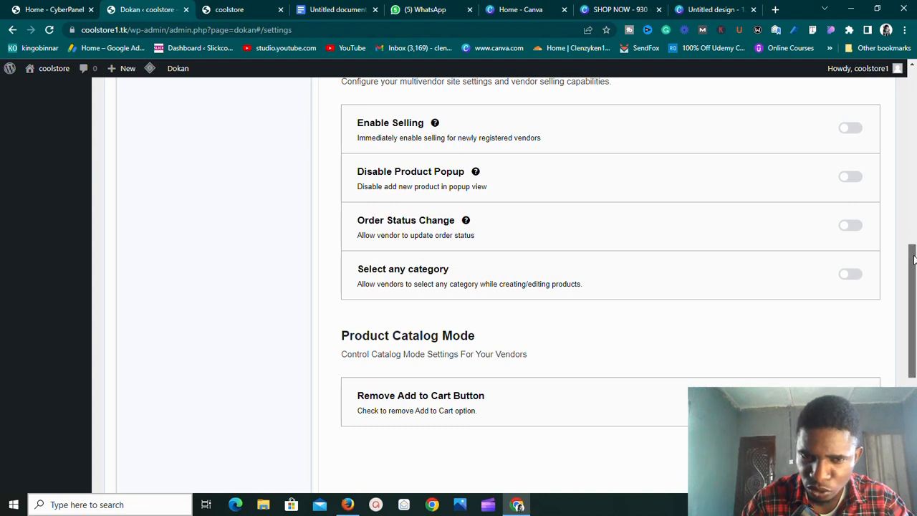
{"action": "left_click_drag", "start_coordinate": [914, 259], "coordinate": [914, 262]}
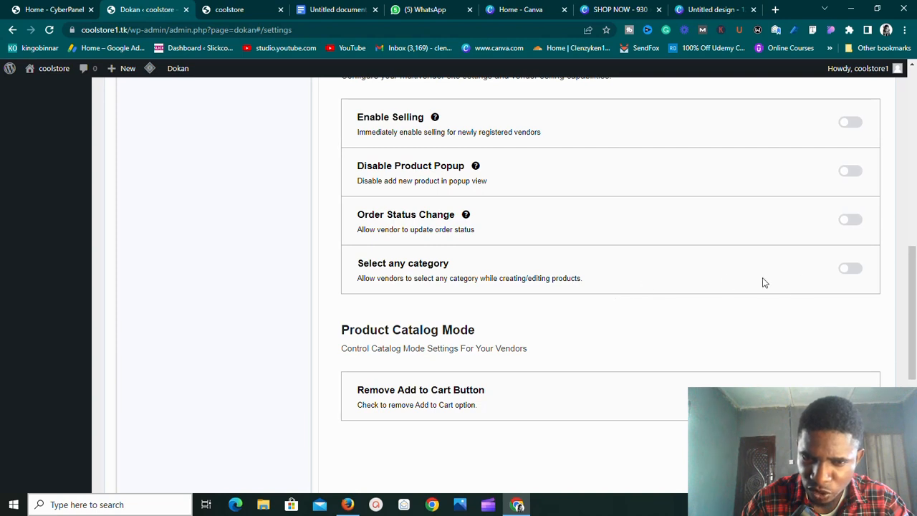
{"action": "left_click", "coordinate": [859, 273]}
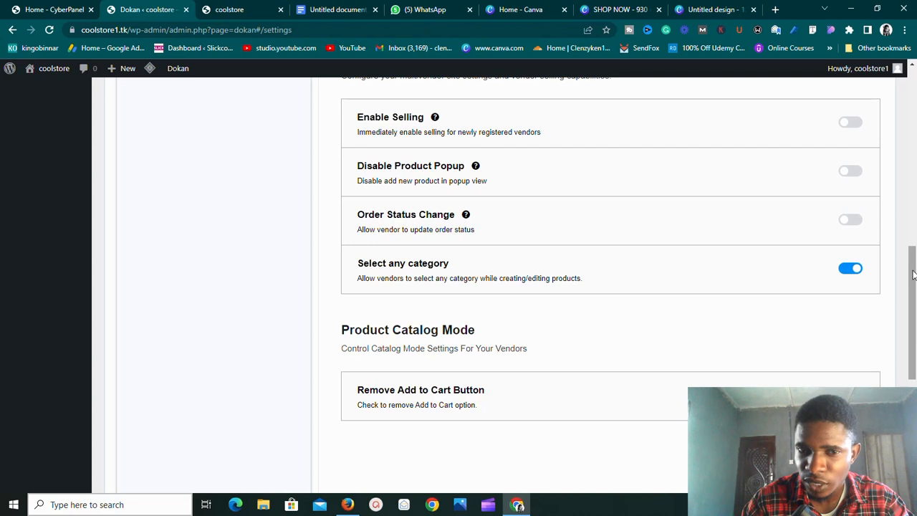
{"action": "left_click_drag", "start_coordinate": [914, 275], "coordinate": [913, 307]}
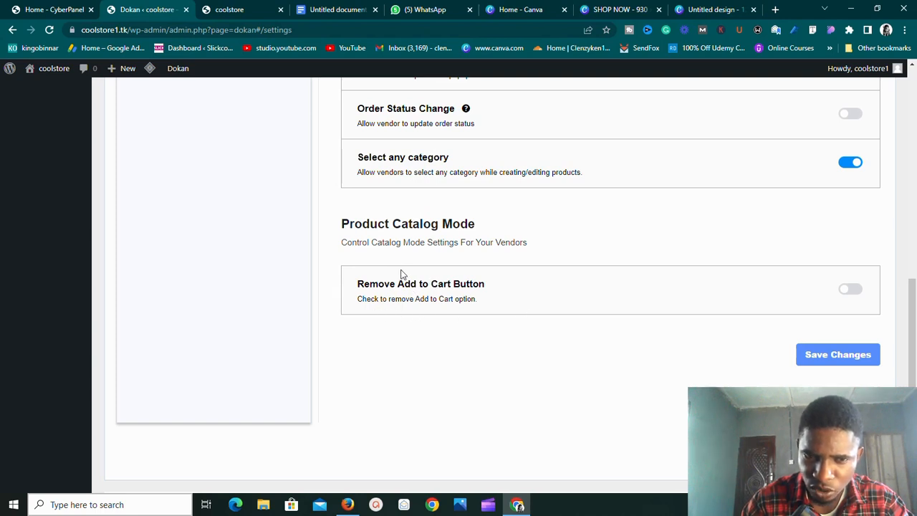
{"action": "left_click", "coordinate": [839, 356]}
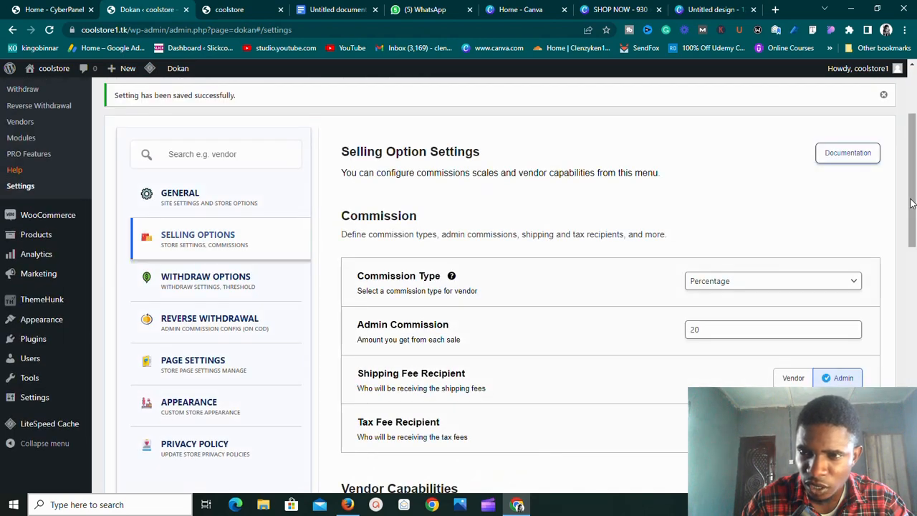
{"action": "scroll", "coordinate": [910, 204], "scroll_direction": "down", "scroll_amount": 2}
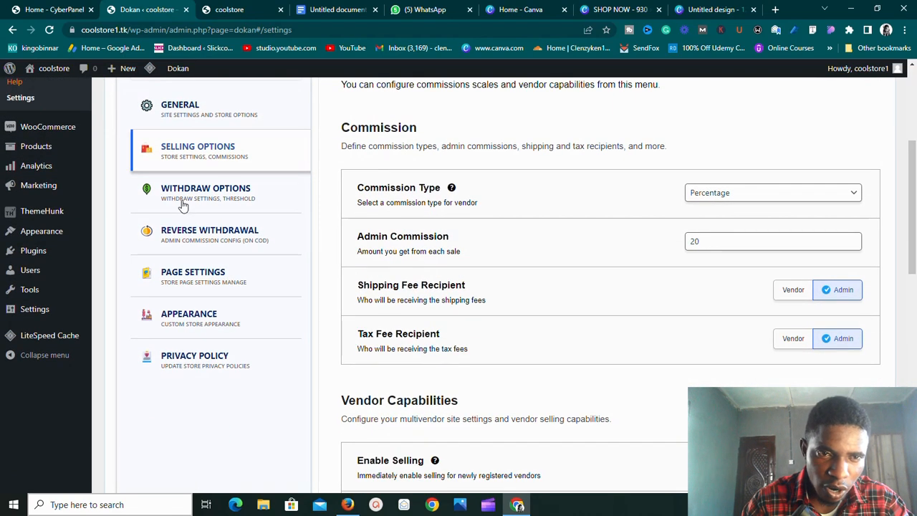
Step: Review Withdraw Options (Bank Transfer, 50 minimum, Completed status only) and save them unchanged
{"action": "left_click", "coordinate": [184, 208]}
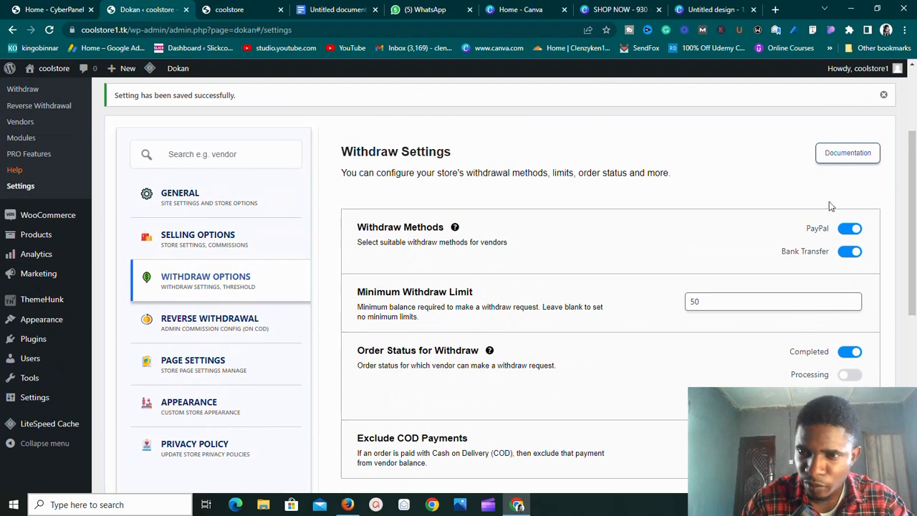
{"action": "scroll", "coordinate": [910, 194], "scroll_direction": "down", "scroll_amount": 3}
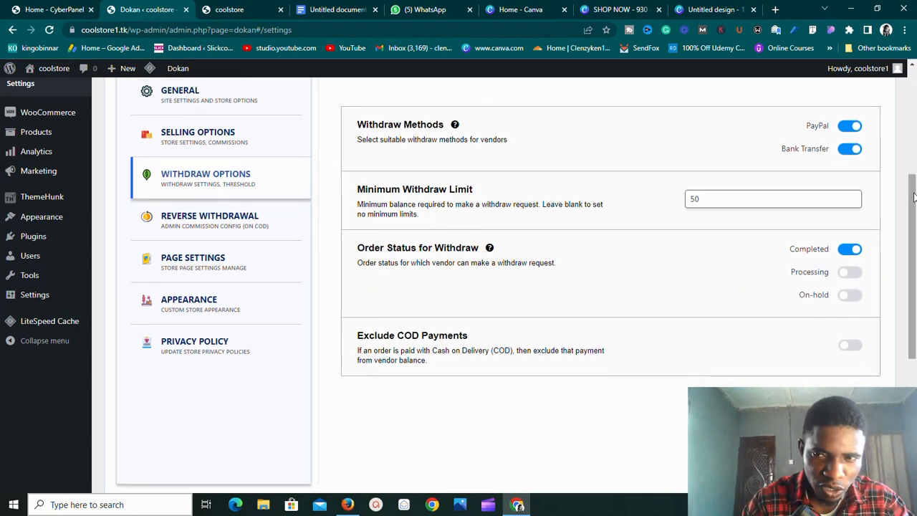
{"action": "left_click_drag", "start_coordinate": [913, 197], "coordinate": [914, 204]}
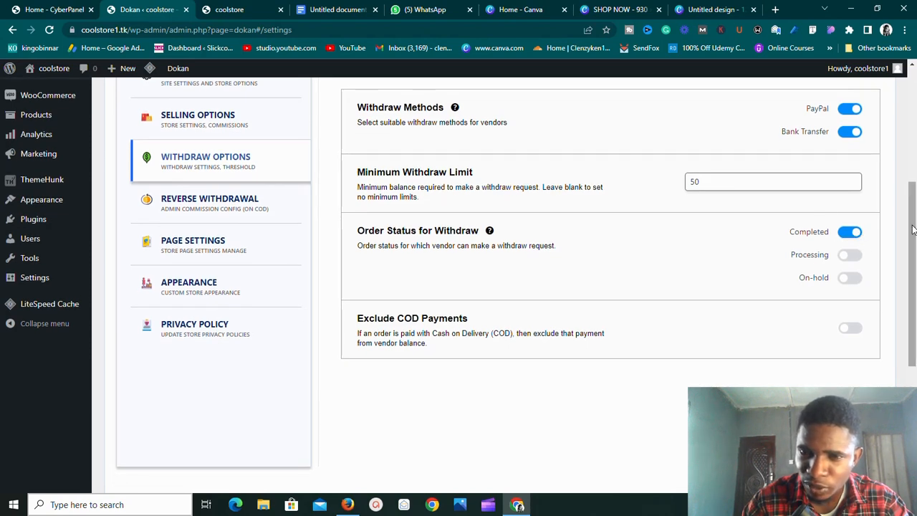
{"action": "left_click_drag", "start_coordinate": [913, 235], "coordinate": [913, 256]}
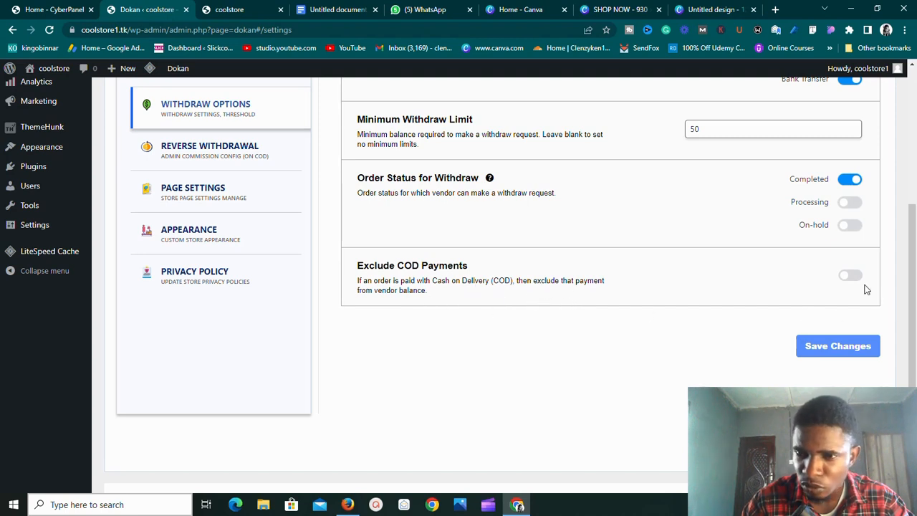
{"action": "mouse_move", "coordinate": [912, 269]}
{"action": "left_mouse_down"}
{"action": "mouse_move", "coordinate": [913, 359]}
{"action": "mouse_move", "coordinate": [912, 261]}
{"action": "left_mouse_up"}
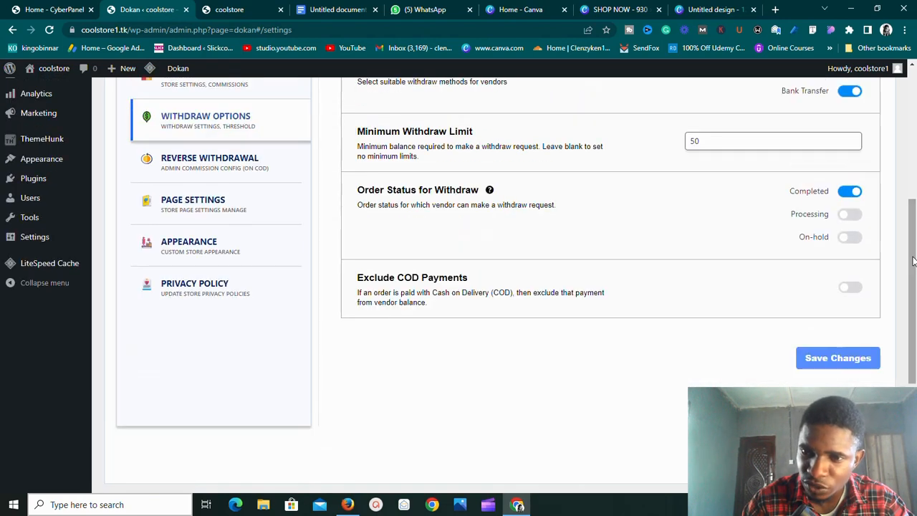
{"action": "left_click", "coordinate": [844, 359]}
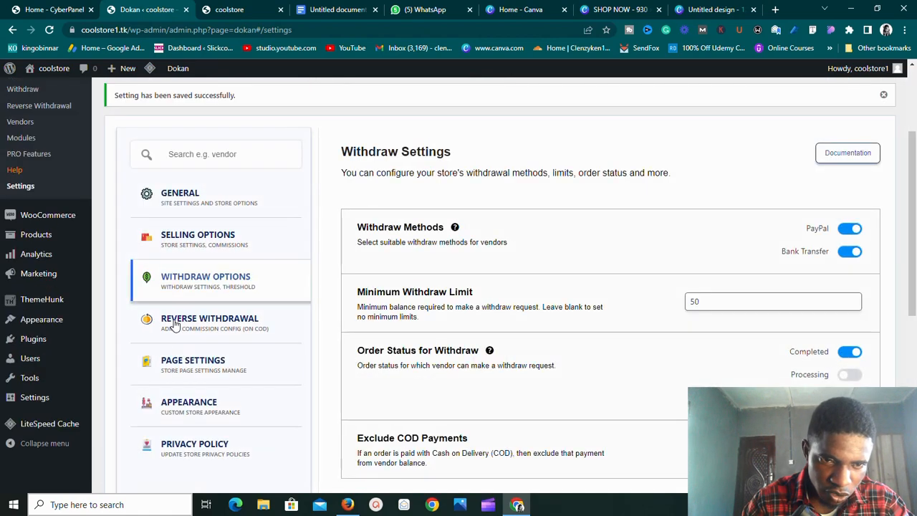
Step: Review Reverse Withdrawal settings (150 USD threshold, 7-day grace), then go to Page Settings
{"action": "left_click", "coordinate": [175, 324]}
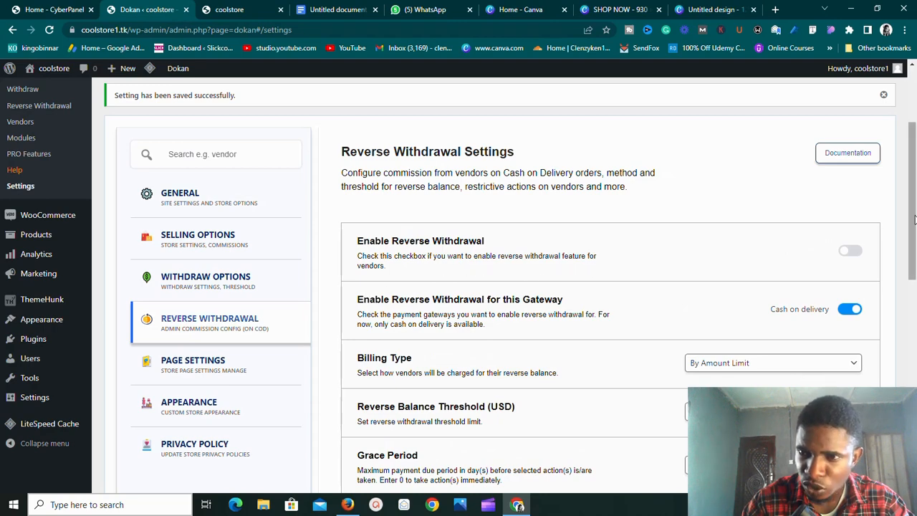
{"action": "scroll", "coordinate": [831, 229], "scroll_direction": "down", "scroll_amount": 3}
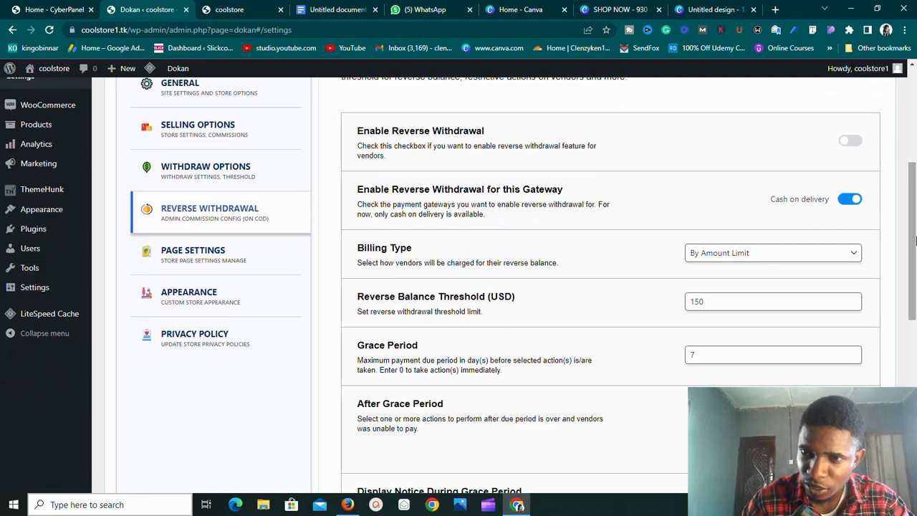
{"action": "left_click_drag", "start_coordinate": [911, 242], "coordinate": [912, 271]}
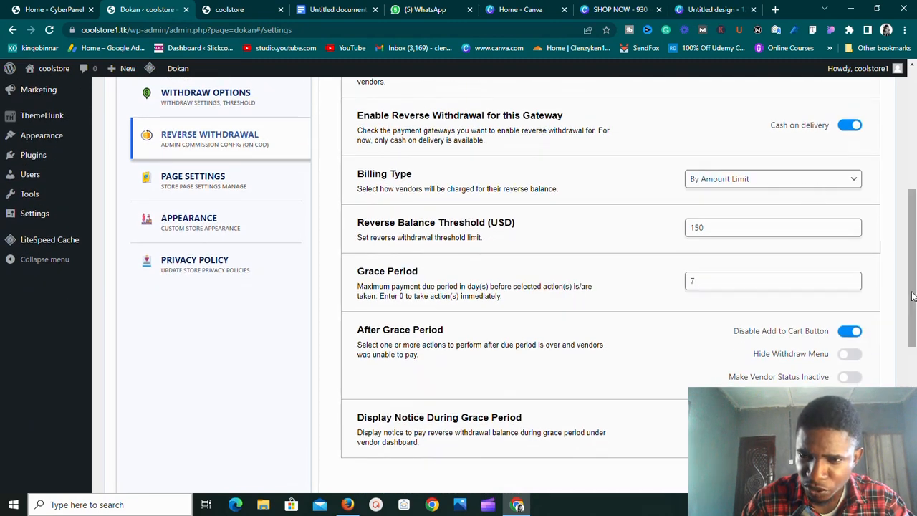
{"action": "left_click_drag", "start_coordinate": [912, 296], "coordinate": [912, 303]}
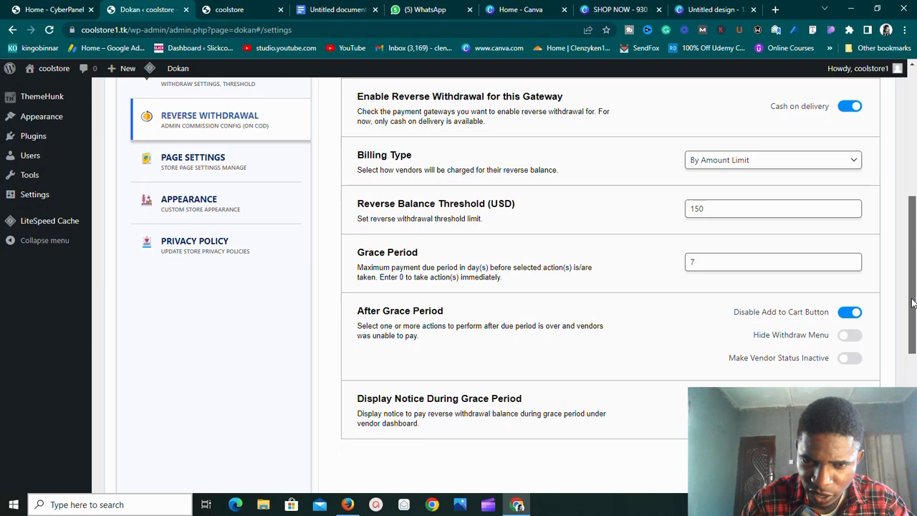
{"action": "left_click_drag", "start_coordinate": [912, 303], "coordinate": [913, 350]}
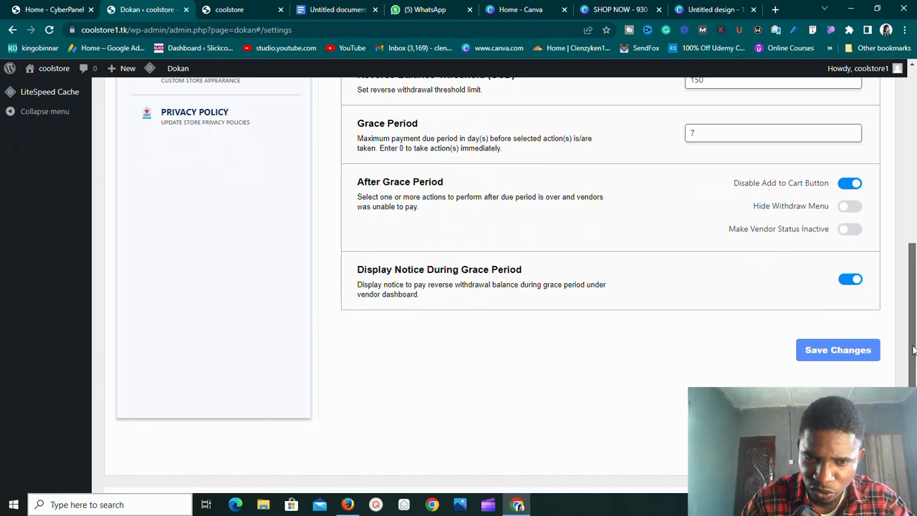
{"action": "left_click_drag", "start_coordinate": [913, 349], "coordinate": [915, 276]}
{"action": "left_click", "coordinate": [194, 231]}
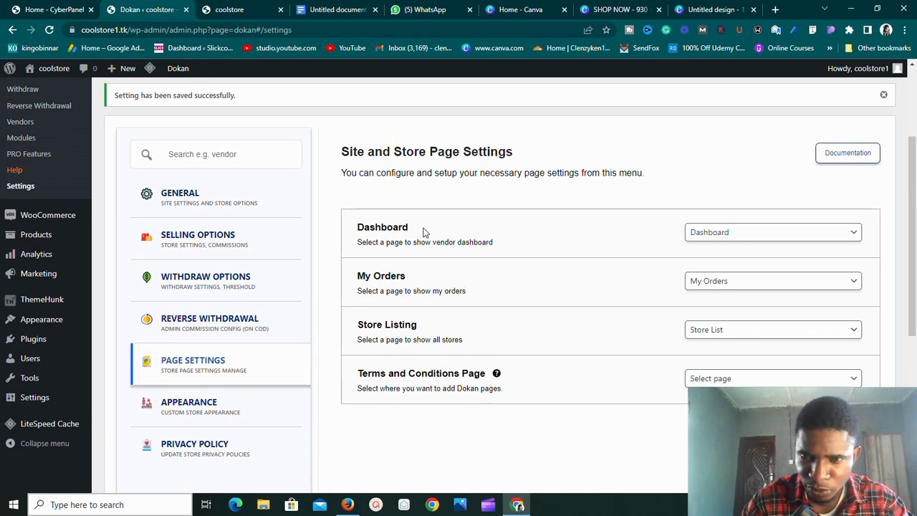
Step: Check the Dashboard page assignment and leave the Terms and Conditions page unselected
{"action": "left_click", "coordinate": [781, 238]}
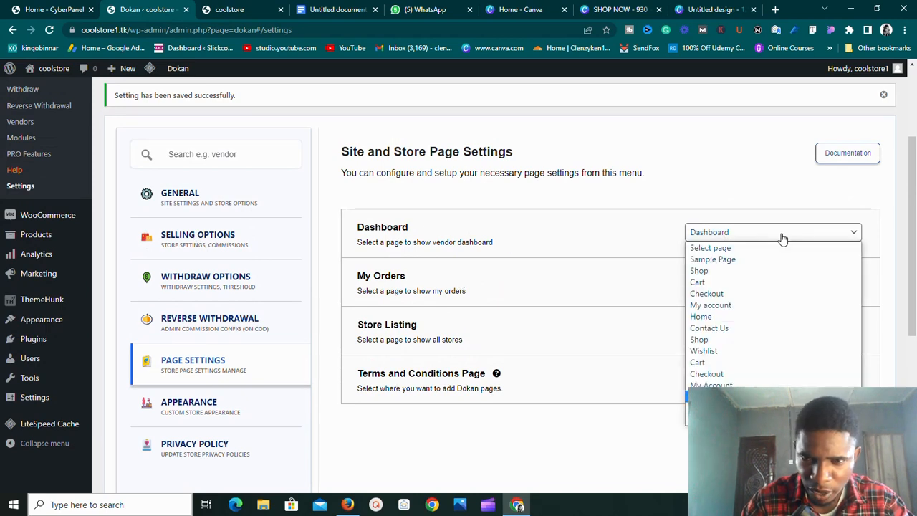
{"action": "left_click", "coordinate": [783, 238]}
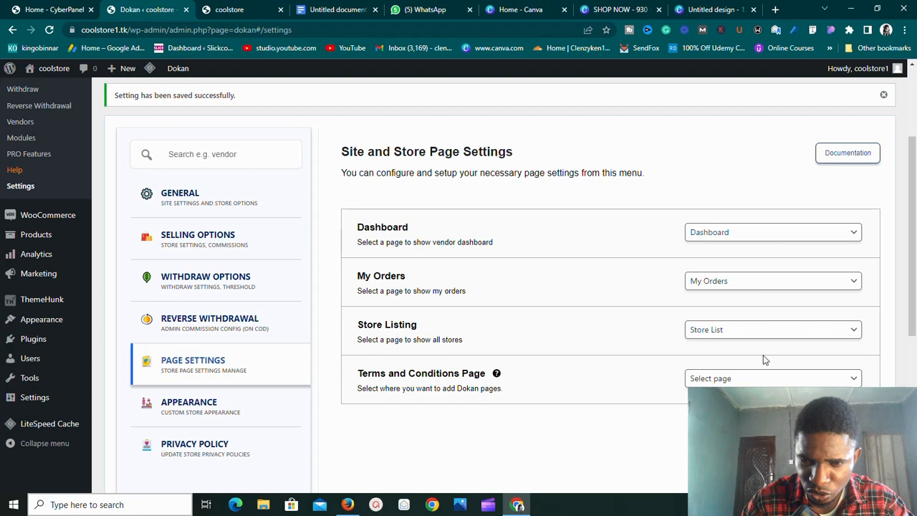
{"action": "left_click", "coordinate": [761, 382]}
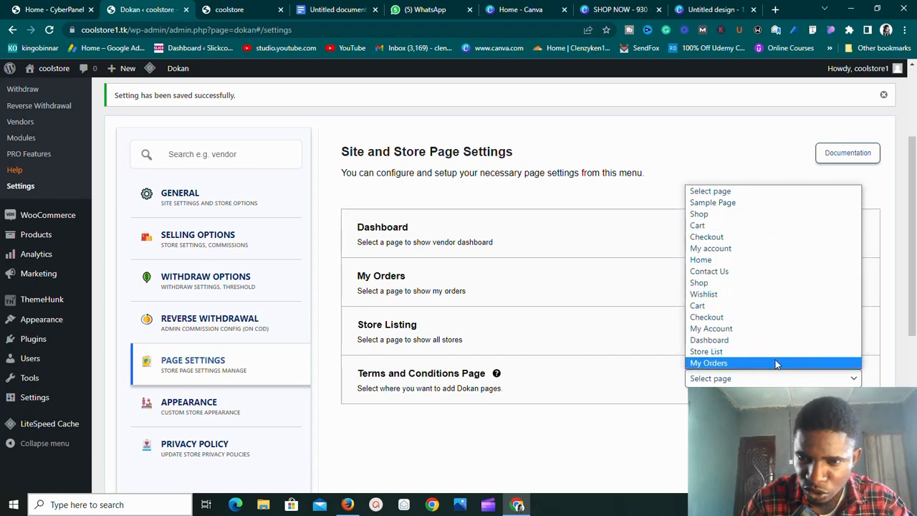
{"action": "left_click", "coordinate": [767, 402]}
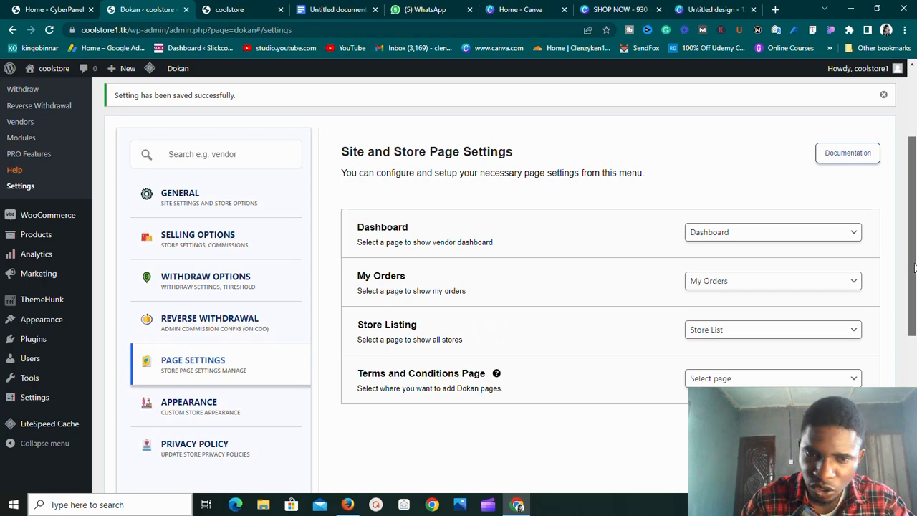
{"action": "left_click_drag", "start_coordinate": [914, 266], "coordinate": [913, 310]}
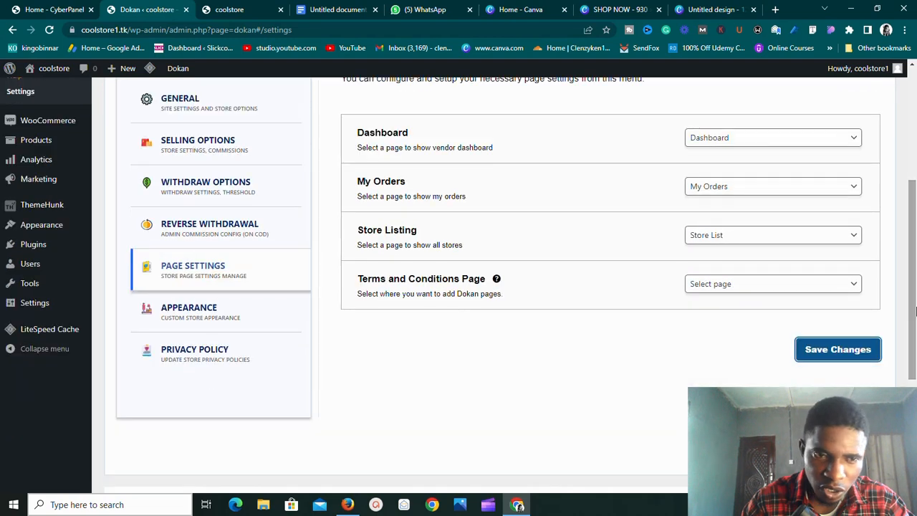
Step: Look through Dokan's store Appearance settings
{"action": "left_click", "coordinate": [186, 320]}
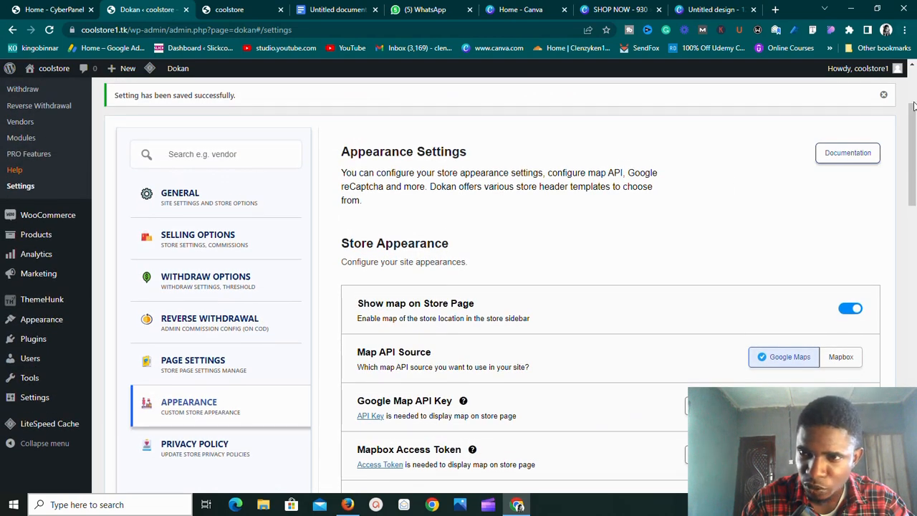
{"action": "left_click_drag", "start_coordinate": [913, 106], "coordinate": [898, 259]}
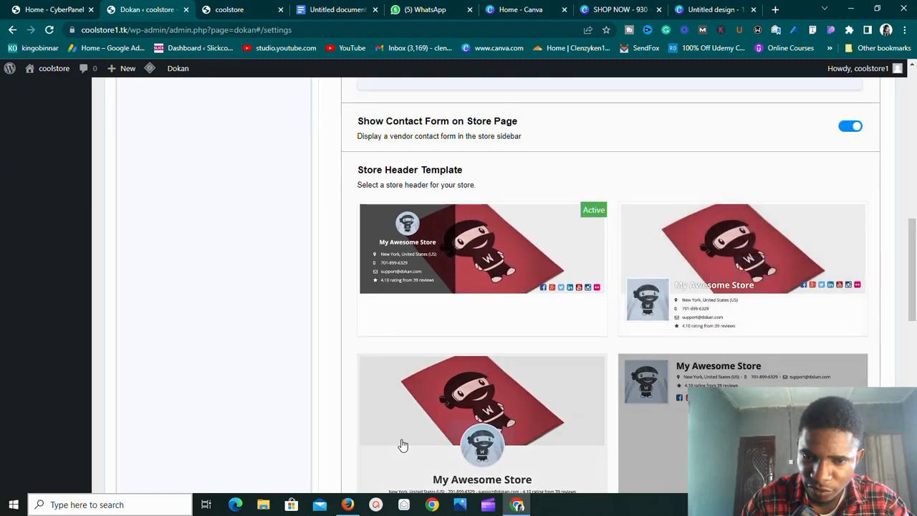
{"action": "left_click_drag", "start_coordinate": [915, 276], "coordinate": [914, 198]}
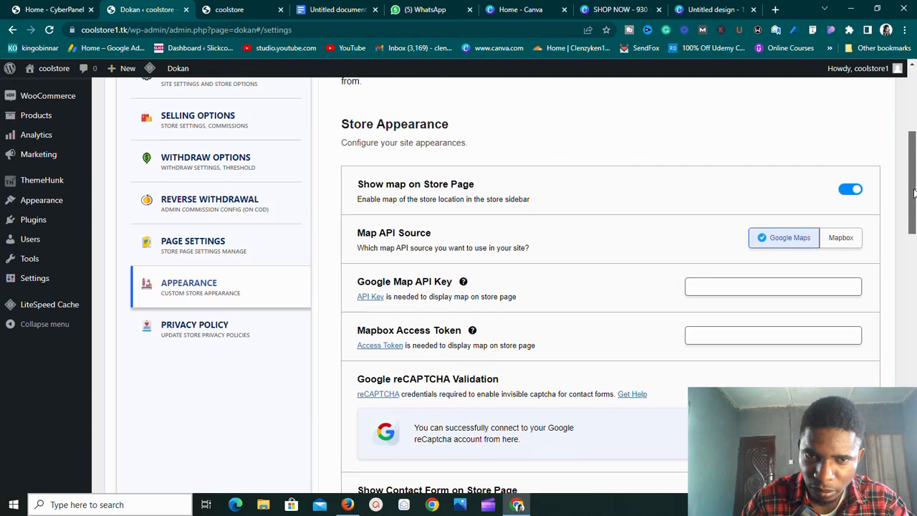
Step: In Privacy Policy settings, browse the Privacy Page list and leave it unselected
{"action": "left_click", "coordinate": [249, 333]}
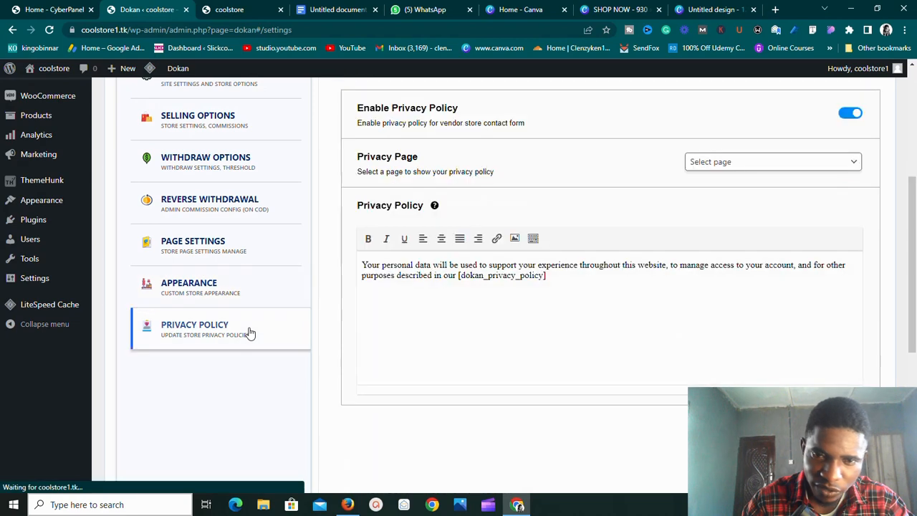
{"action": "scroll", "coordinate": [444, 278], "scroll_direction": "up", "scroll_amount": 2}
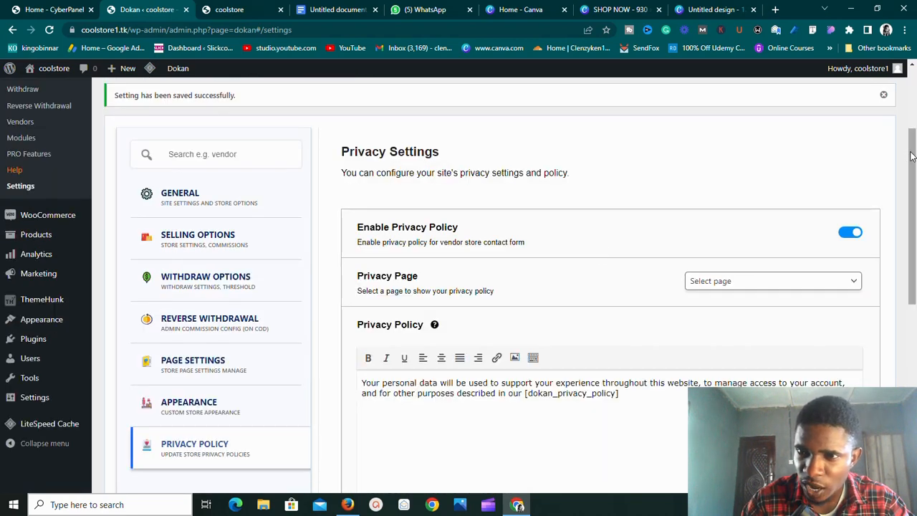
{"action": "left_click_drag", "start_coordinate": [912, 157], "coordinate": [912, 195]}
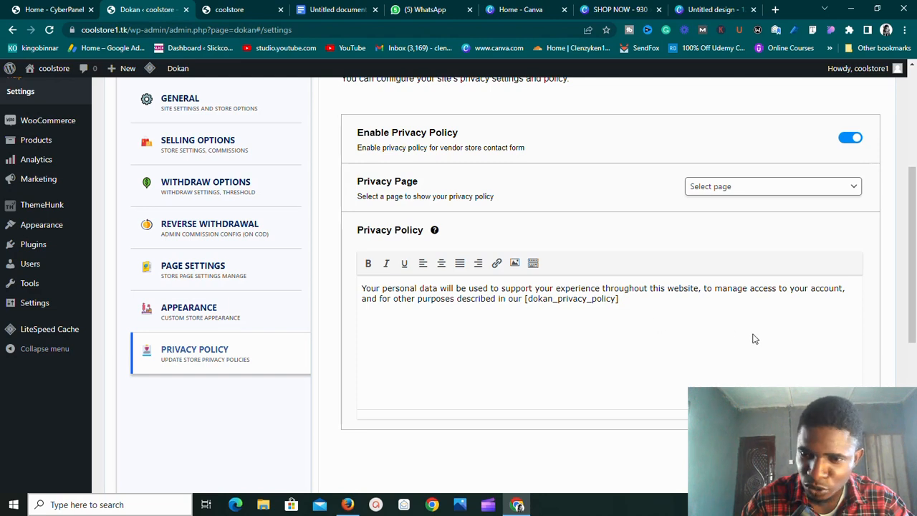
{"action": "left_click", "coordinate": [795, 188]}
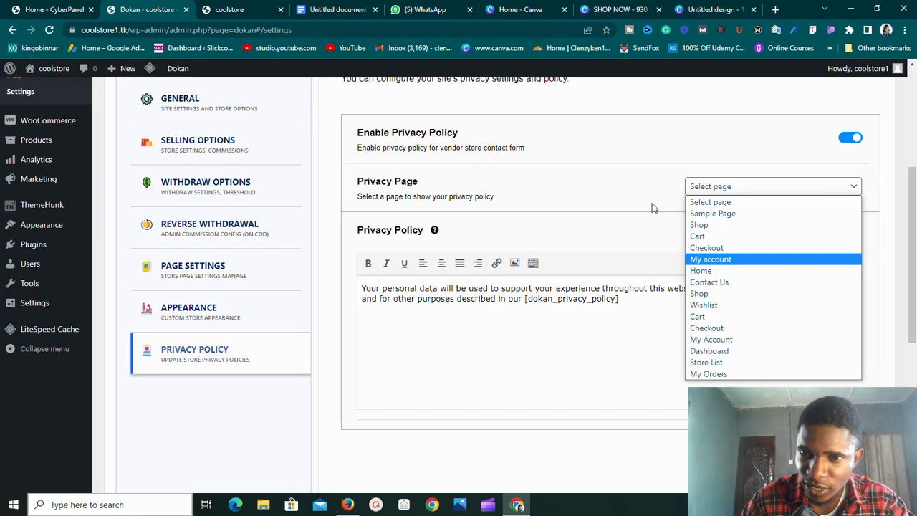
{"action": "left_click", "coordinate": [651, 369]}
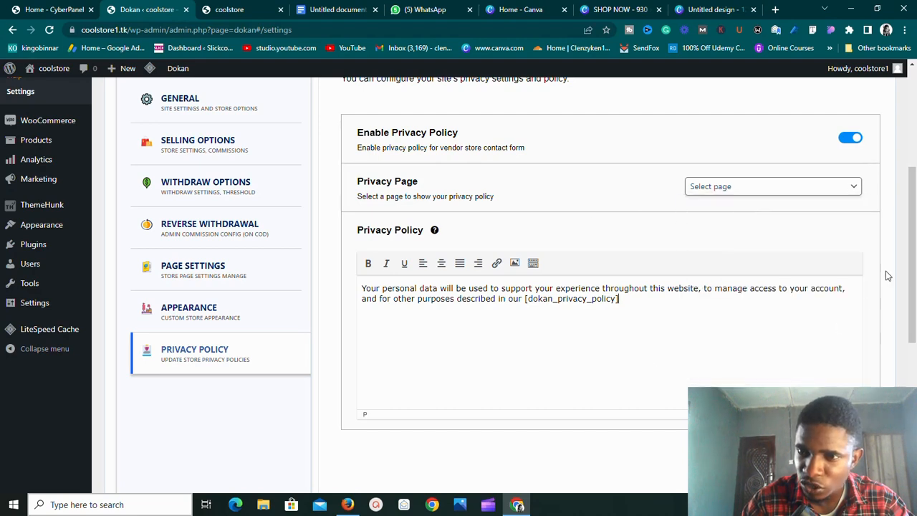
{"action": "left_click_drag", "start_coordinate": [909, 274], "coordinate": [909, 178]}
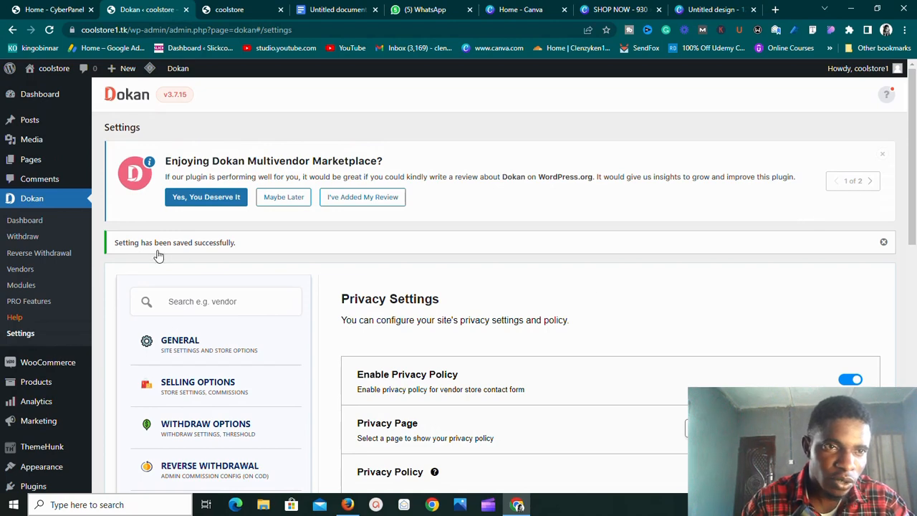
Step: Reload the coolstore storefront and open its new vendor Dashboard page showing 34 live products
{"action": "left_click", "coordinate": [244, 10]}
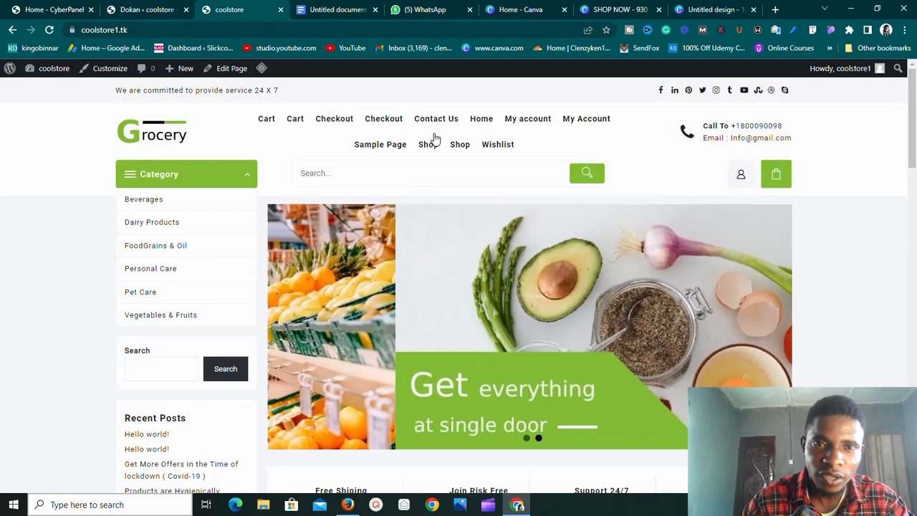
{"action": "left_click", "coordinate": [48, 29]}
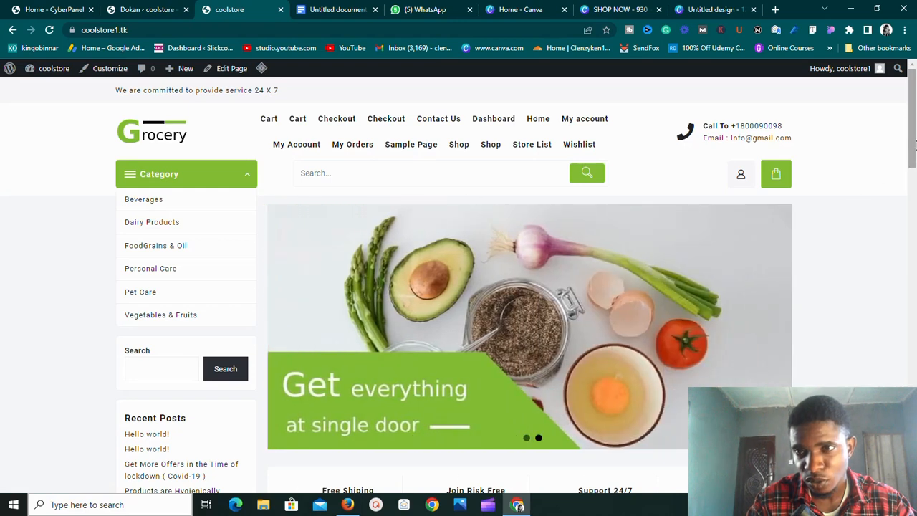
{"action": "mouse_move", "coordinate": [913, 144]}
{"action": "left_mouse_down"}
{"action": "mouse_move", "coordinate": [916, 158]}
{"action": "mouse_move", "coordinate": [915, 143]}
{"action": "left_mouse_up"}
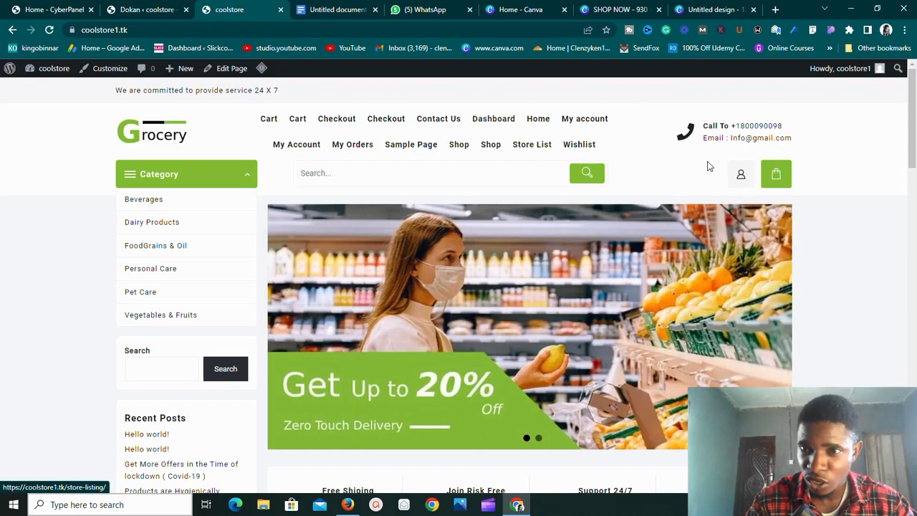
{"action": "mouse_move", "coordinate": [914, 130]}
{"action": "left_mouse_down"}
{"action": "mouse_move", "coordinate": [914, 208]}
{"action": "mouse_move", "coordinate": [914, 123]}
{"action": "left_mouse_up"}
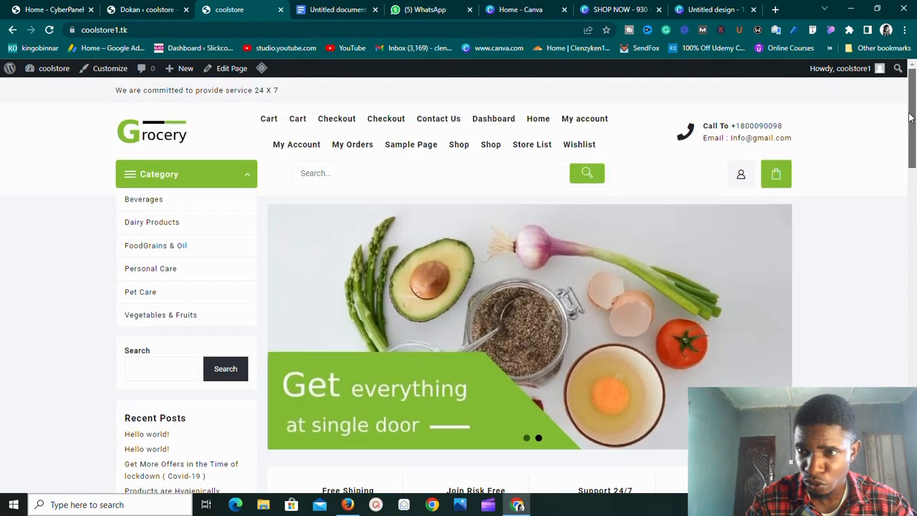
{"action": "left_click", "coordinate": [490, 126]}
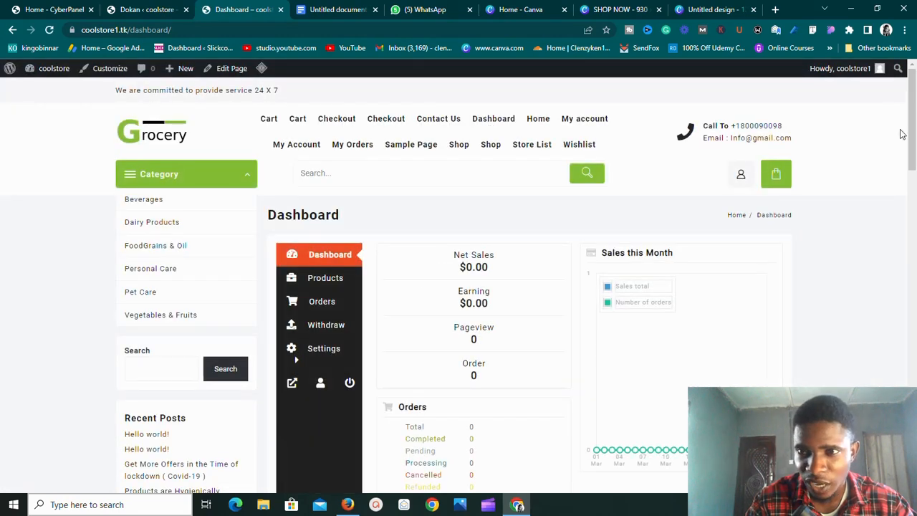
{"action": "left_click_drag", "start_coordinate": [913, 126], "coordinate": [914, 108]}
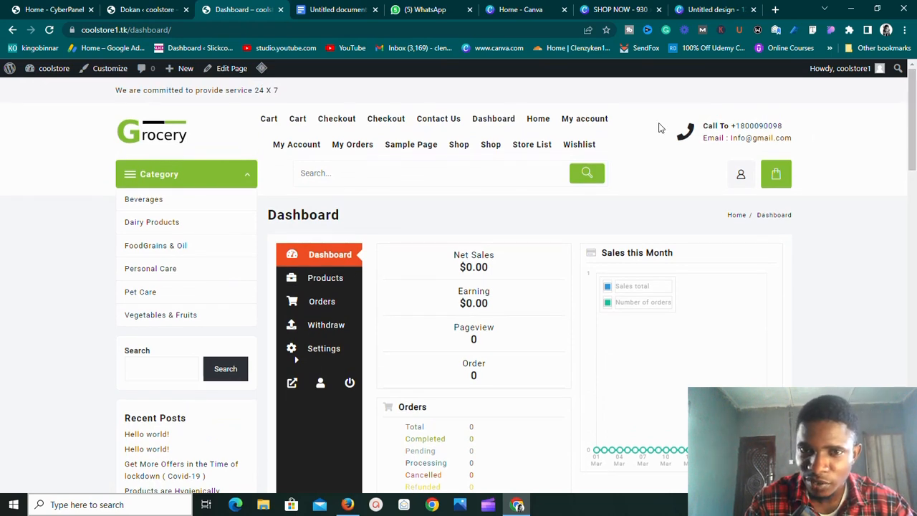
{"action": "mouse_move", "coordinate": [914, 129]}
{"action": "left_mouse_down"}
{"action": "mouse_move", "coordinate": [914, 167]}
{"action": "mouse_move", "coordinate": [908, 144]}
{"action": "left_mouse_up"}
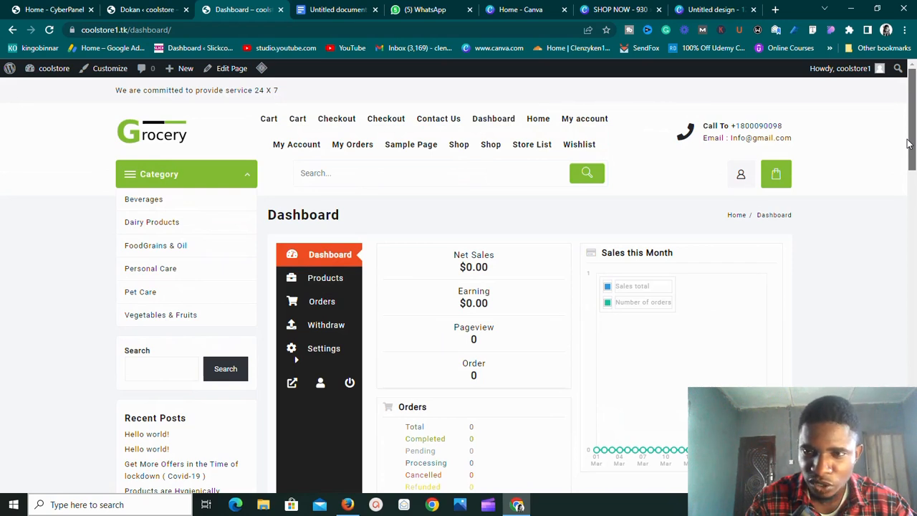
{"action": "mouse_move", "coordinate": [911, 127]}
{"action": "left_mouse_down"}
{"action": "mouse_move", "coordinate": [914, 140]}
{"action": "mouse_move", "coordinate": [914, 116]}
{"action": "left_mouse_up"}
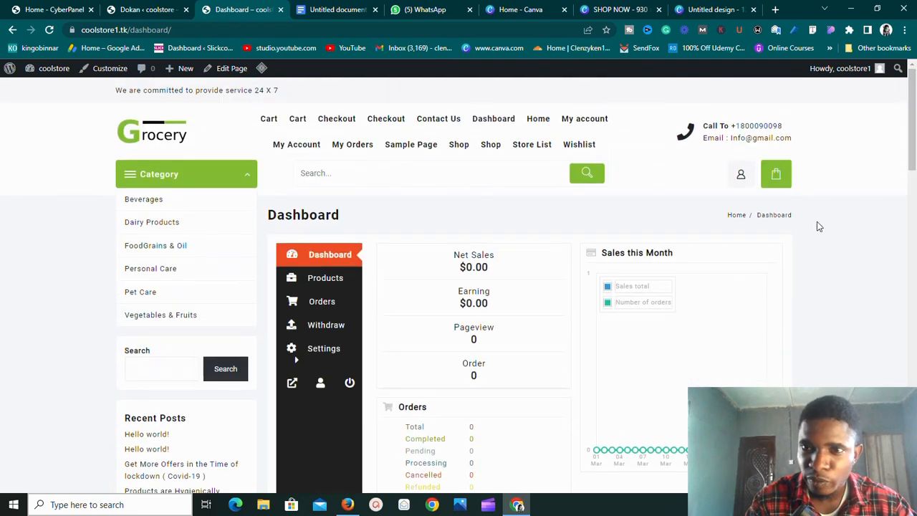
Step: Open two blank Chrome tabs and then a new incognito window
{"action": "left_click", "coordinate": [430, 12]}
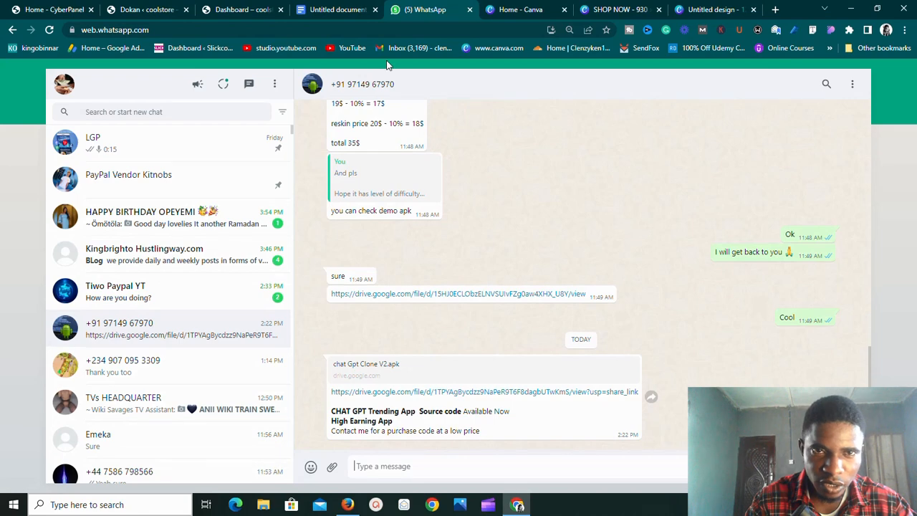
{"action": "left_click", "coordinate": [266, 6]}
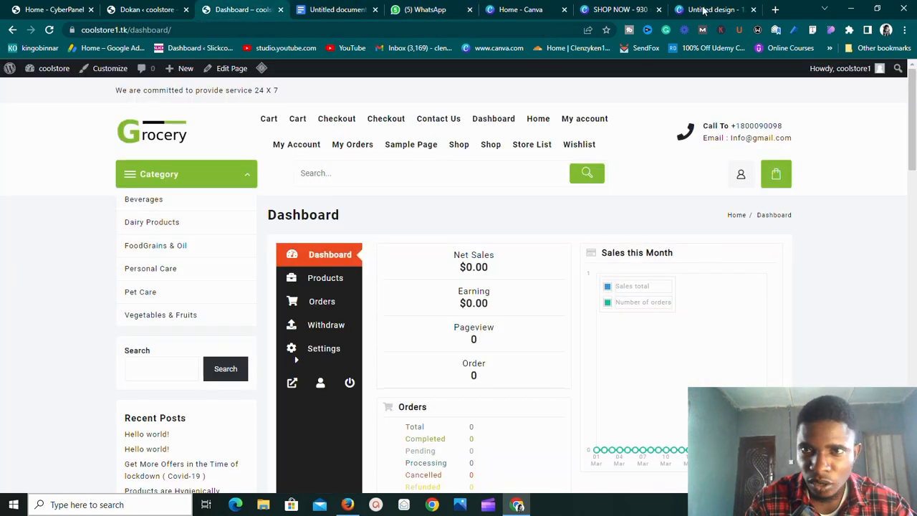
{"action": "left_click", "coordinate": [775, 9]}
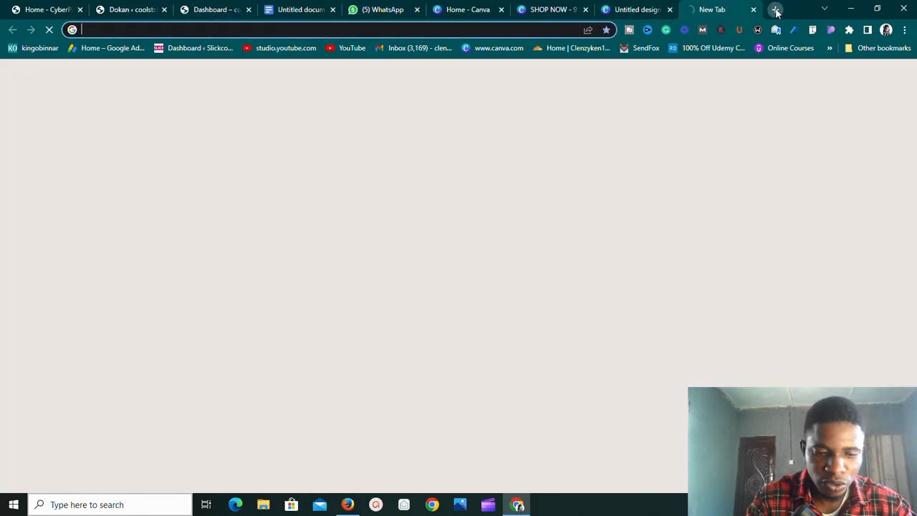
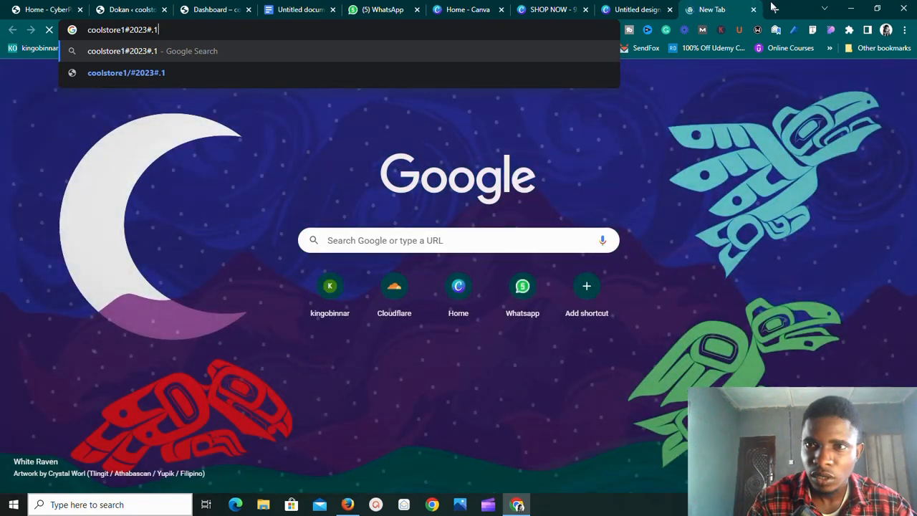
{"action": "left_click", "coordinate": [775, 10]}
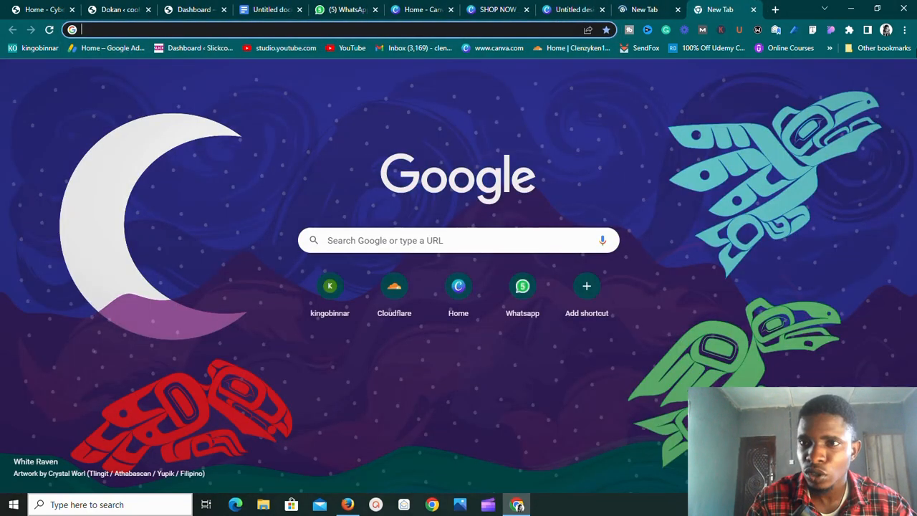
{"action": "left_click", "coordinate": [905, 30]}
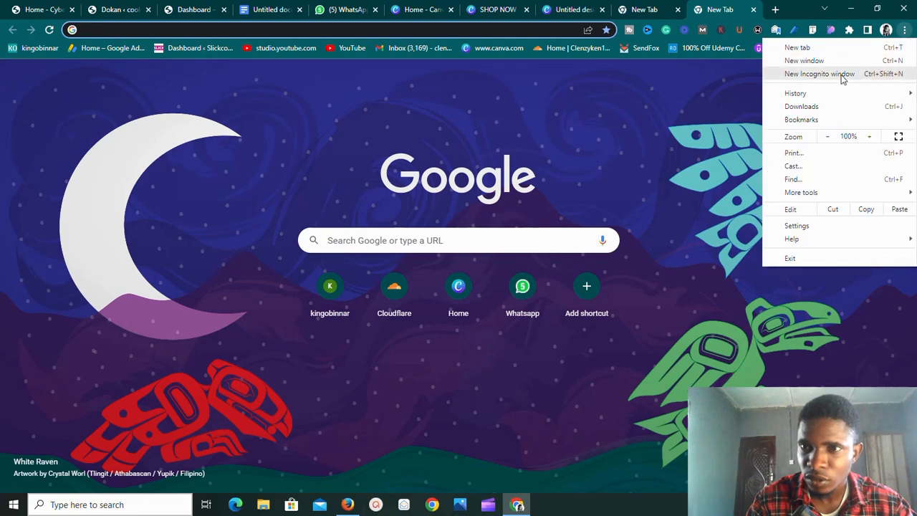
{"action": "left_click", "coordinate": [843, 76]}
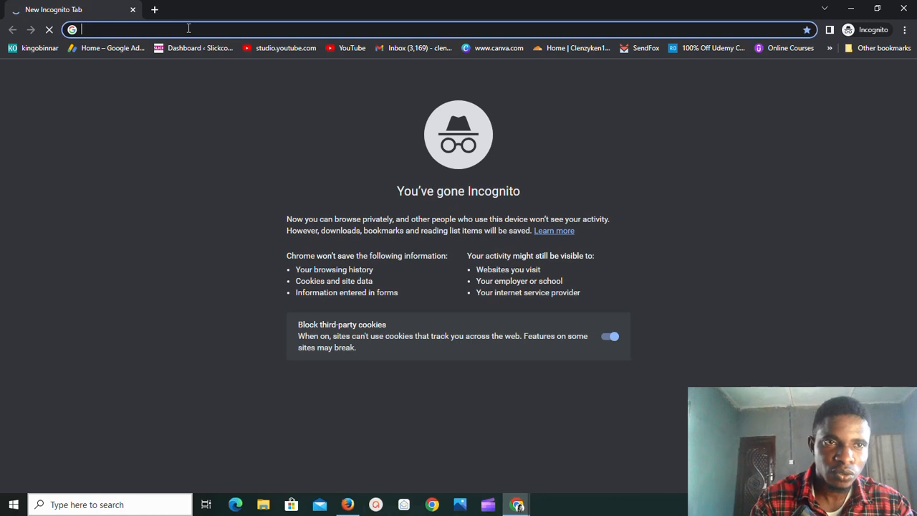
Step: Load coolstore1.tk in the incognito window and follow Dashboard to the My account page
{"action": "type", "text": "coolstore1.tk"}
{"action": "key", "text": "Return"}
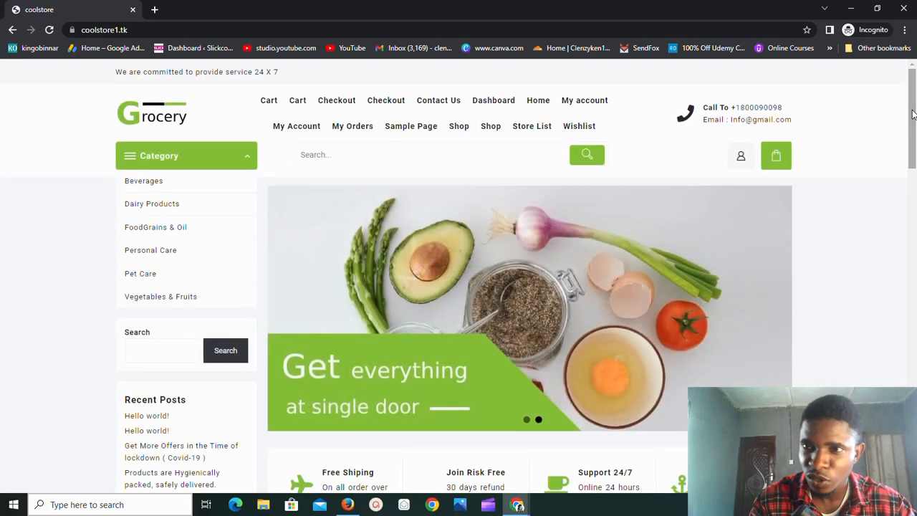
{"action": "left_click_drag", "start_coordinate": [912, 114], "coordinate": [912, 354]}
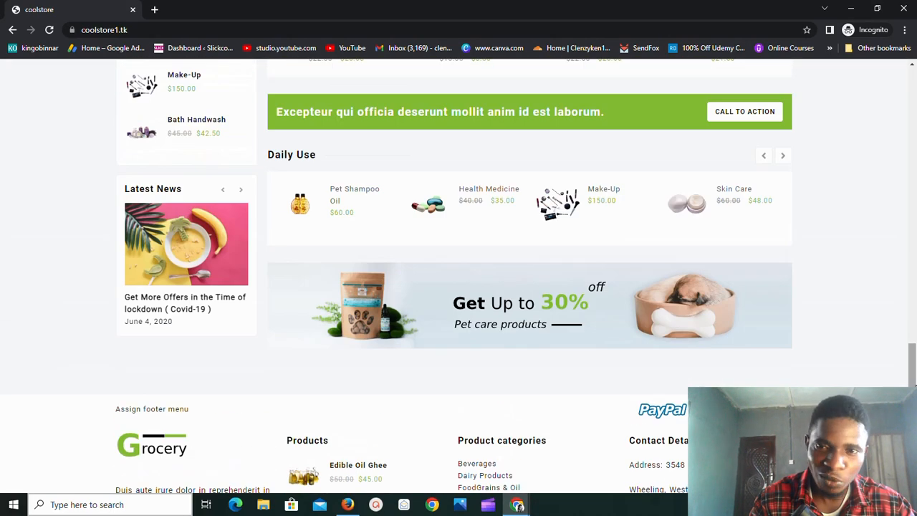
{"action": "scroll", "coordinate": [705, 341], "scroll_direction": "down", "scroll_amount": 3}
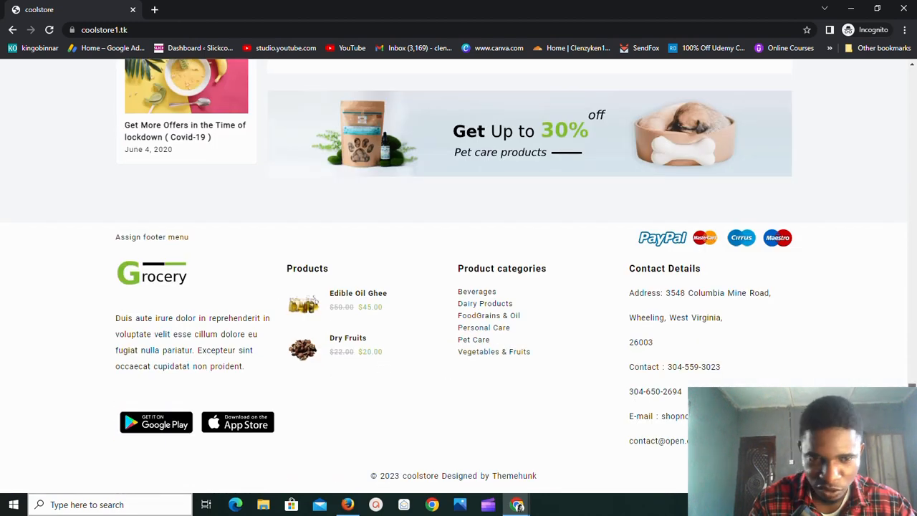
{"action": "left_click_drag", "start_coordinate": [911, 443], "coordinate": [901, 80]}
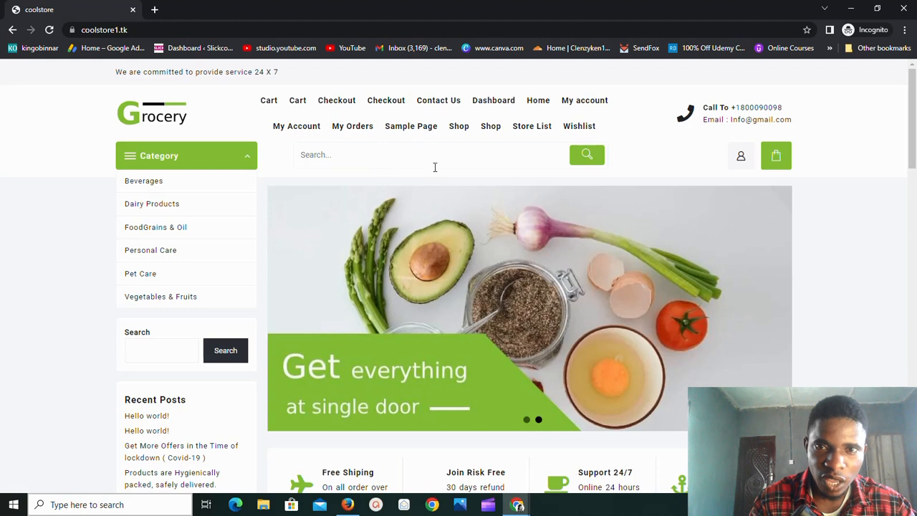
{"action": "left_click", "coordinate": [489, 105]}
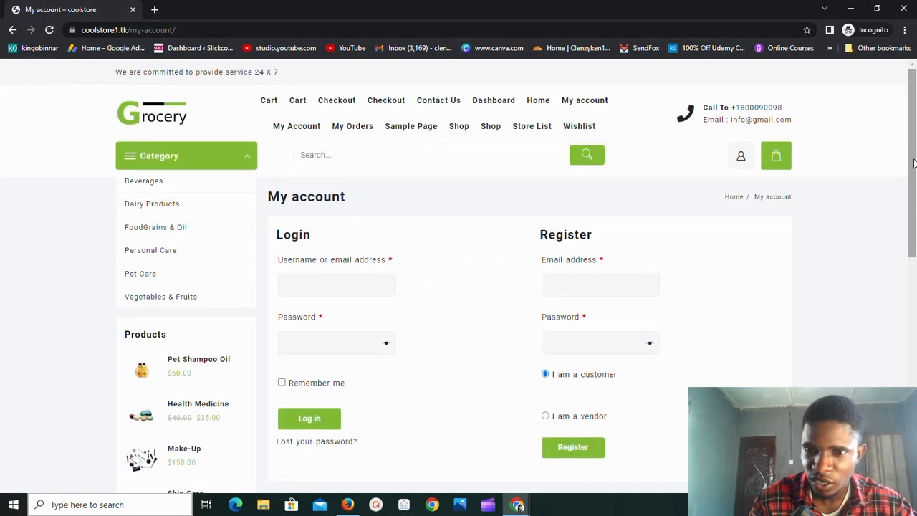
Step: Choose to register as a vendor and autofill email and name from a saved entry
{"action": "left_click_drag", "start_coordinate": [913, 164], "coordinate": [914, 199]}
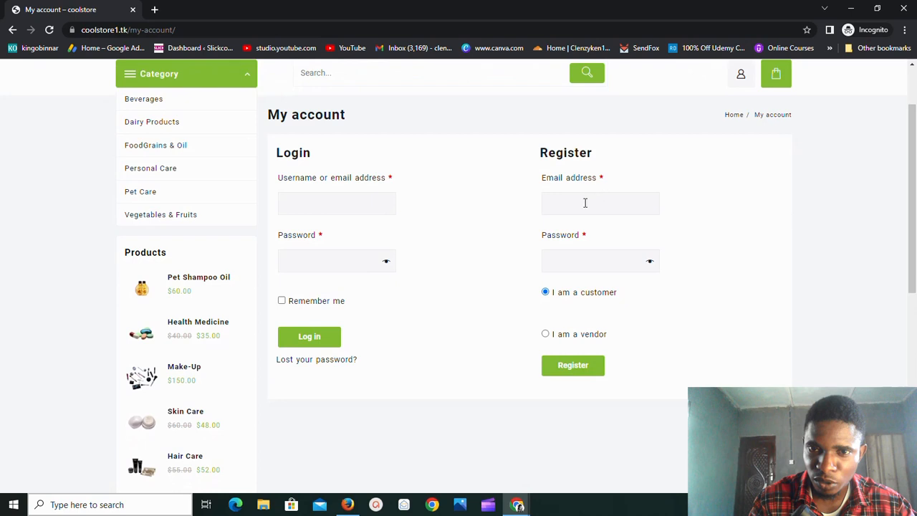
{"action": "left_click", "coordinate": [546, 335]}
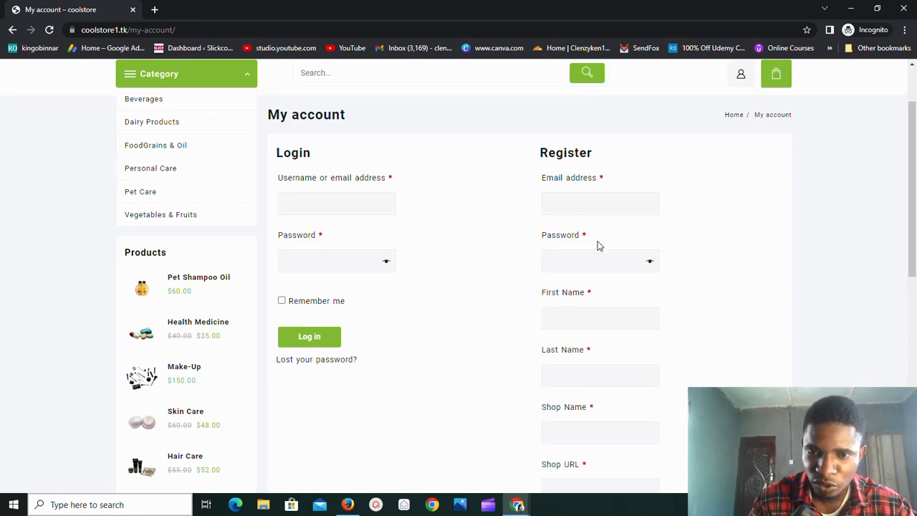
{"action": "mouse_move", "coordinate": [913, 200]}
{"action": "left_mouse_down"}
{"action": "mouse_move", "coordinate": [913, 288]}
{"action": "mouse_move", "coordinate": [915, 207]}
{"action": "left_mouse_up"}
{"action": "left_click", "coordinate": [572, 170]}
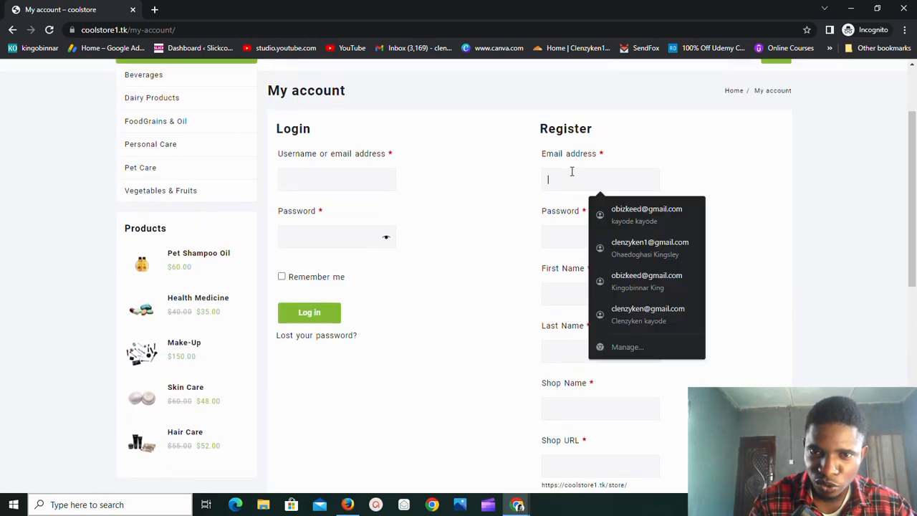
{"action": "left_click", "coordinate": [645, 209]}
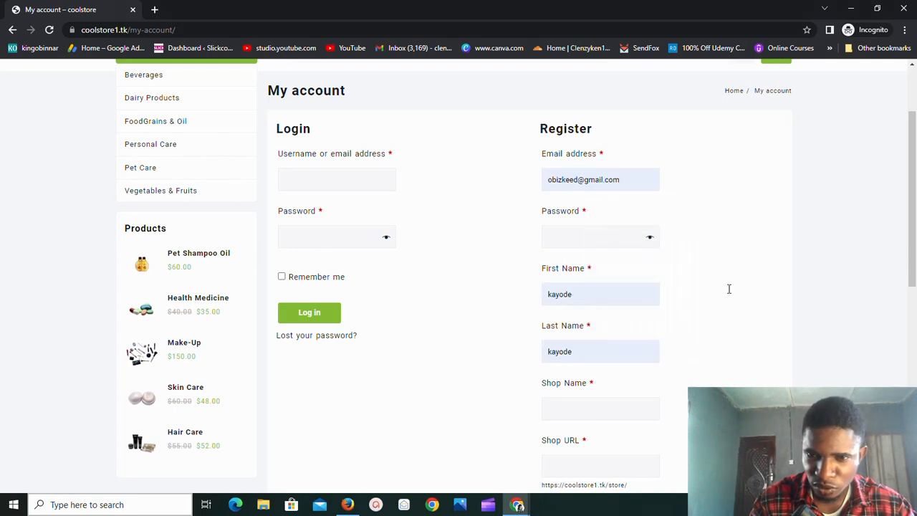
Step: Enter a registration password, retyping it to try for a Strong rating
{"action": "left_click_drag", "start_coordinate": [916, 224], "coordinate": [916, 253]}
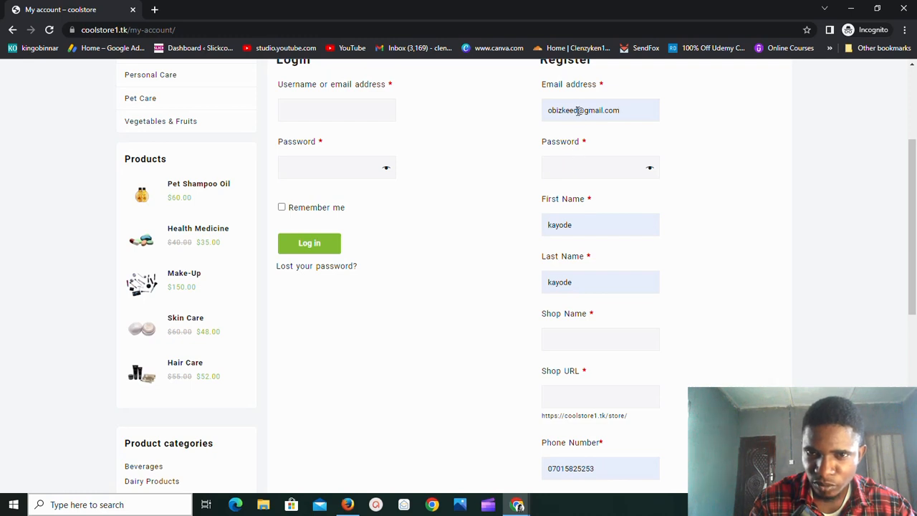
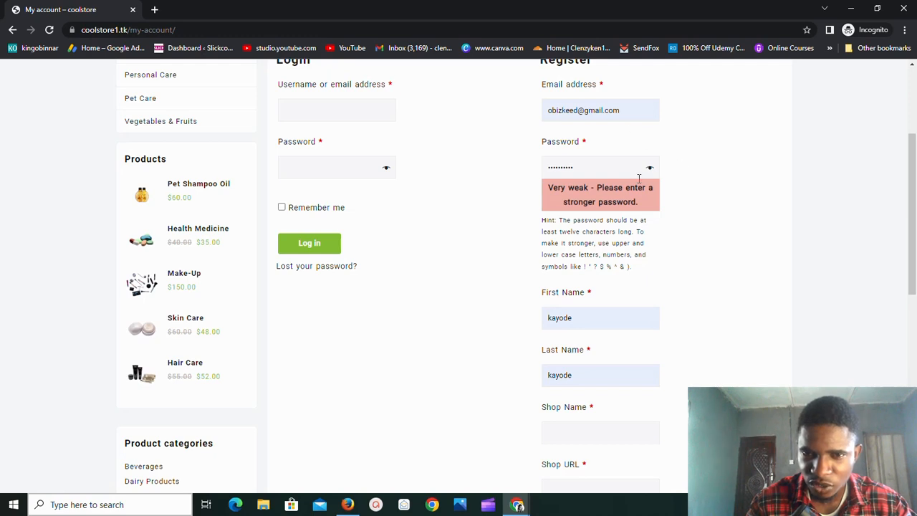
{"action": "double_click", "coordinate": [600, 173]}
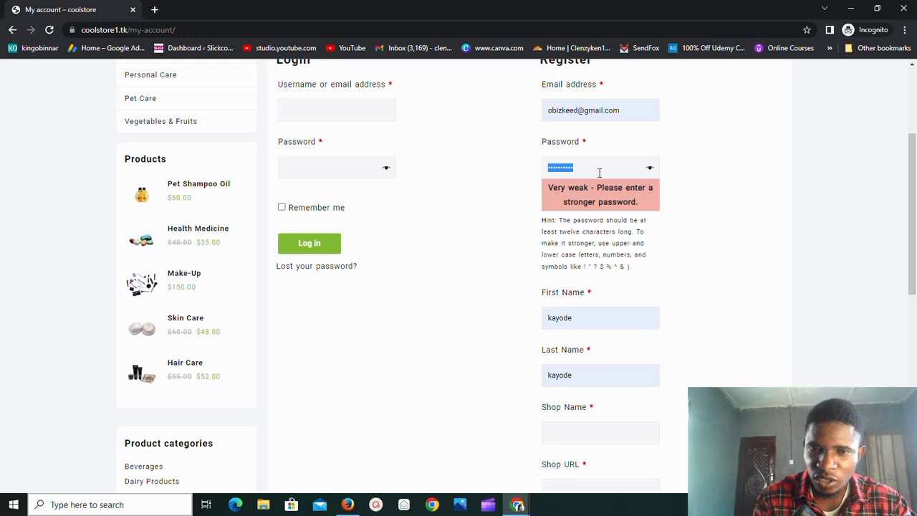
{"action": "key", "text": "BackSpace"}
{"action": "type", "text": "k"}
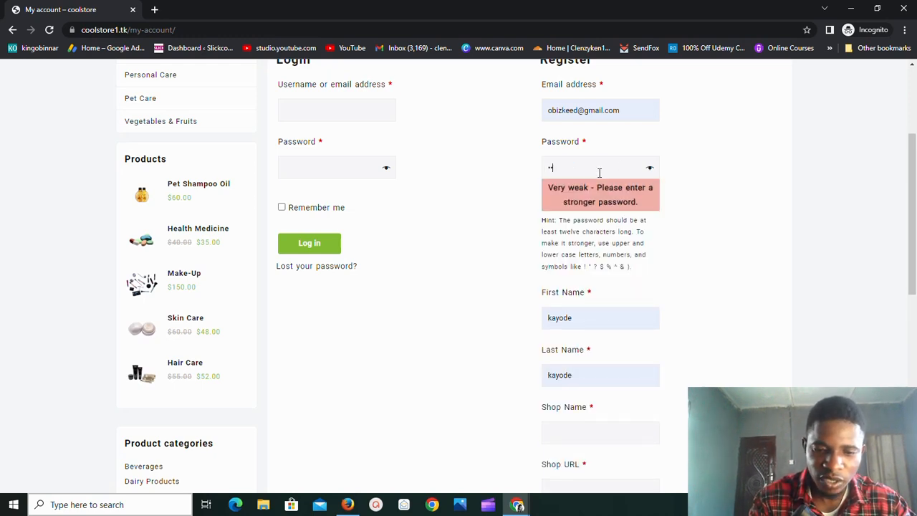
{"action": "key", "text": "BackSpace"}
{"action": "key", "text": "BackSpace"}
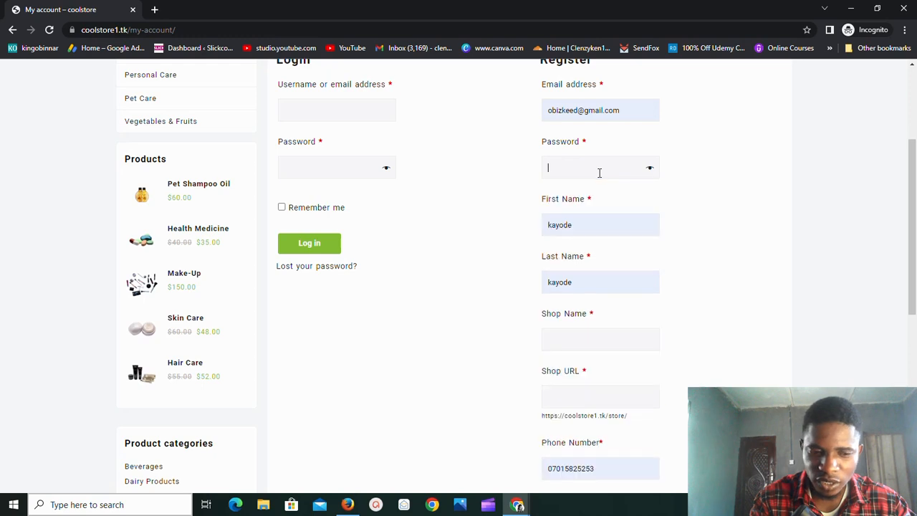
{"action": "type", "text": "k"}
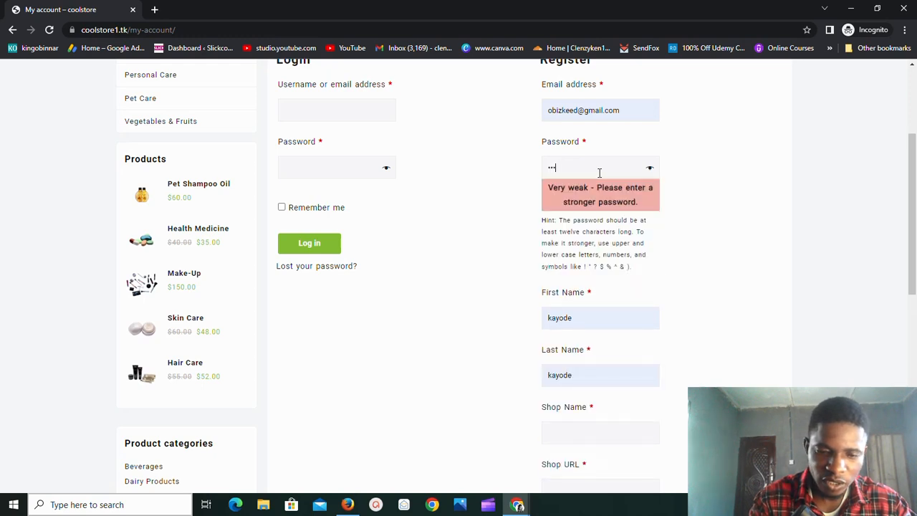
{"action": "type", "text": "k••••••"}
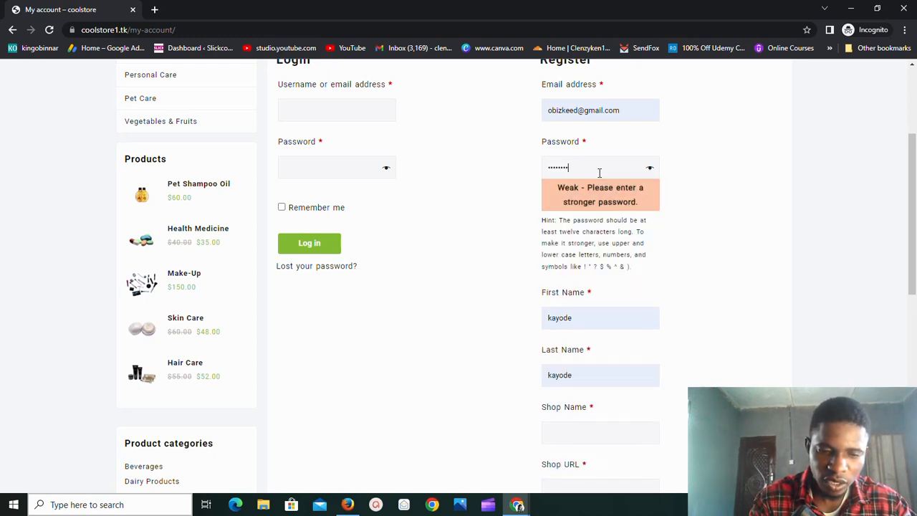
{"action": "type", "text": "••"}
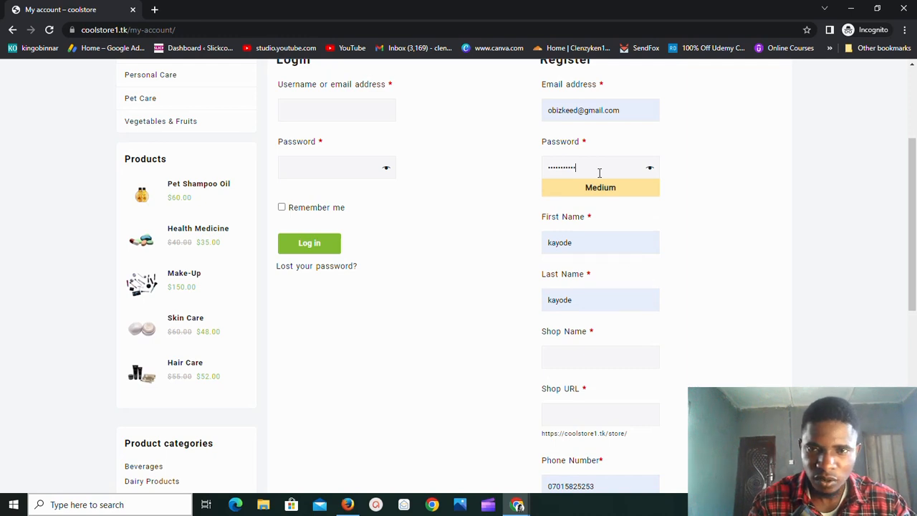
{"action": "type", "text": "1"}
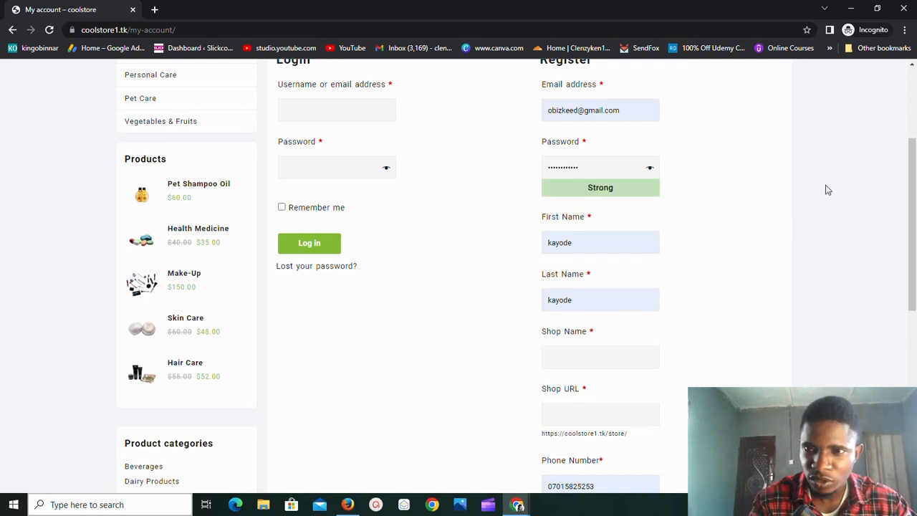
Step: Enter shop name 'cool', confirm the shop URL is available, and submit the vendor registration
{"action": "left_click_drag", "start_coordinate": [910, 189], "coordinate": [915, 232]}
{"action": "left_click", "coordinate": [571, 238]}
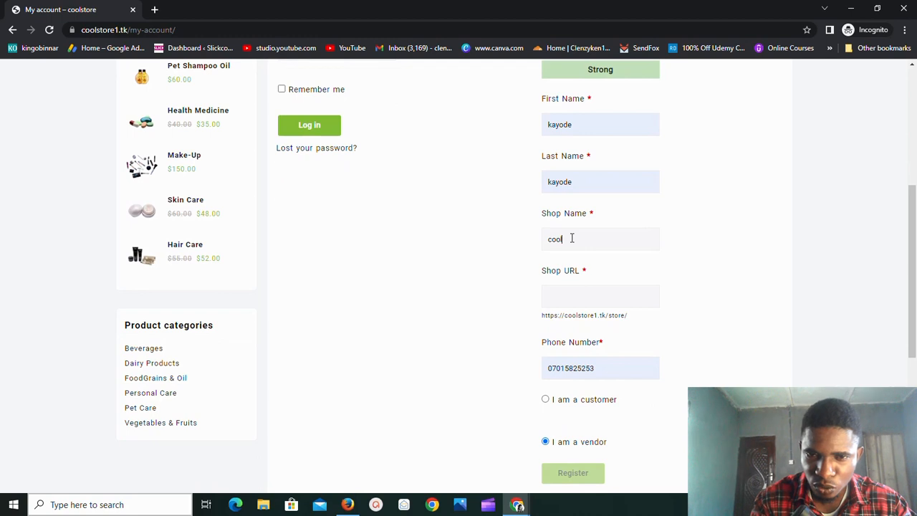
{"action": "left_click", "coordinate": [571, 290]}
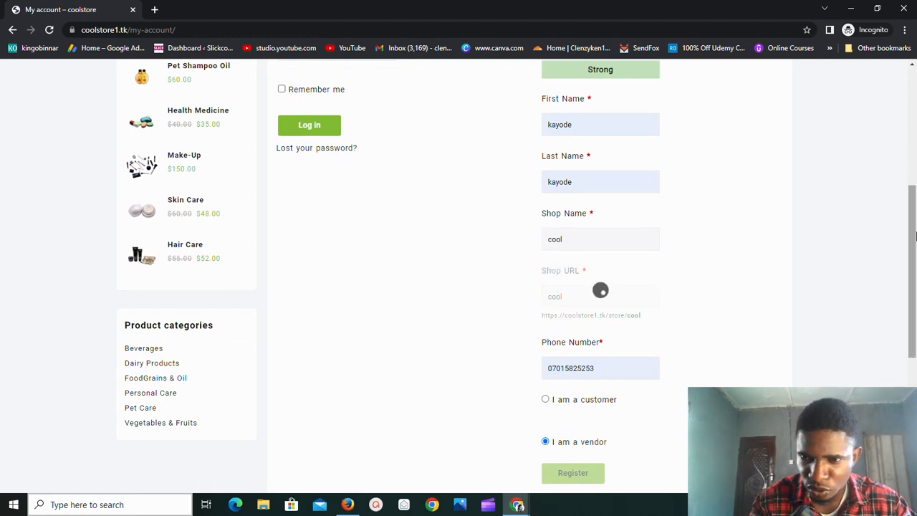
{"action": "scroll", "coordinate": [911, 235], "scroll_direction": "down", "scroll_amount": 1}
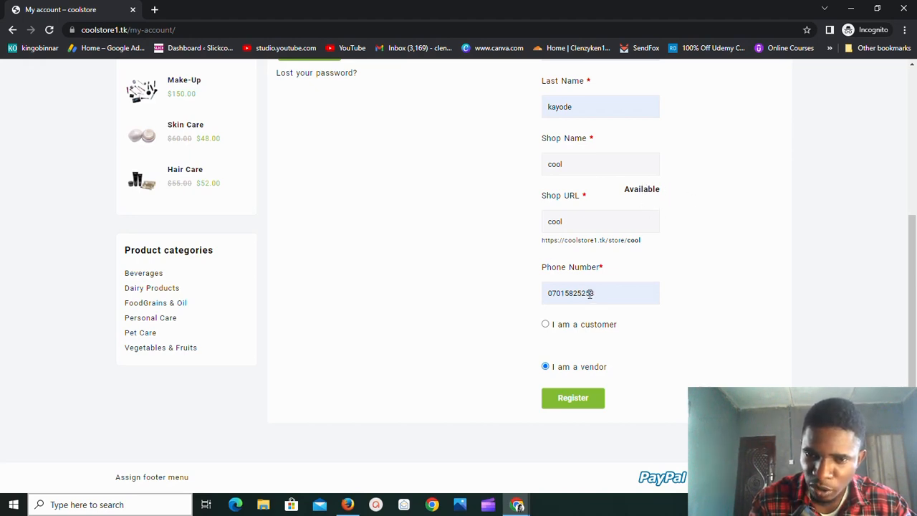
{"action": "left_click", "coordinate": [584, 400]}
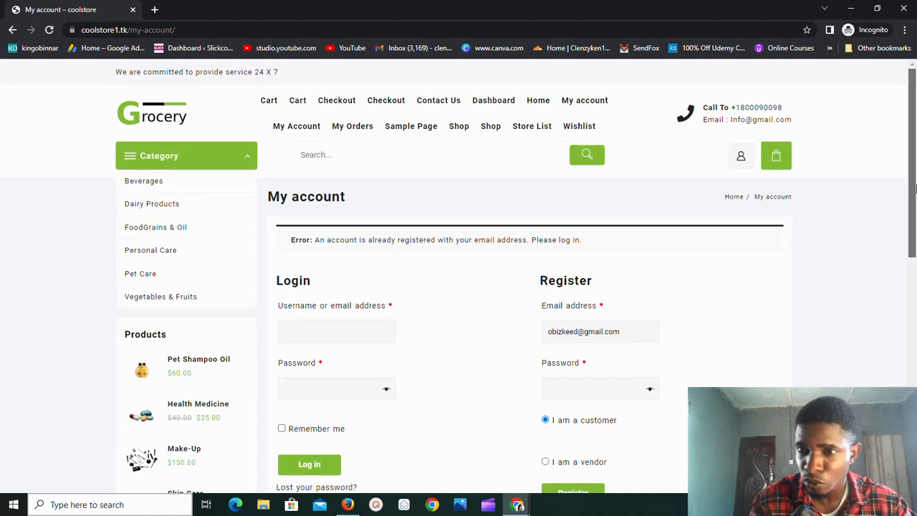
Step: Choose to register as a vendor, autofill another saved account's email, and enter a new password
{"action": "scroll", "coordinate": [909, 215], "scroll_direction": "down", "scroll_amount": 1}
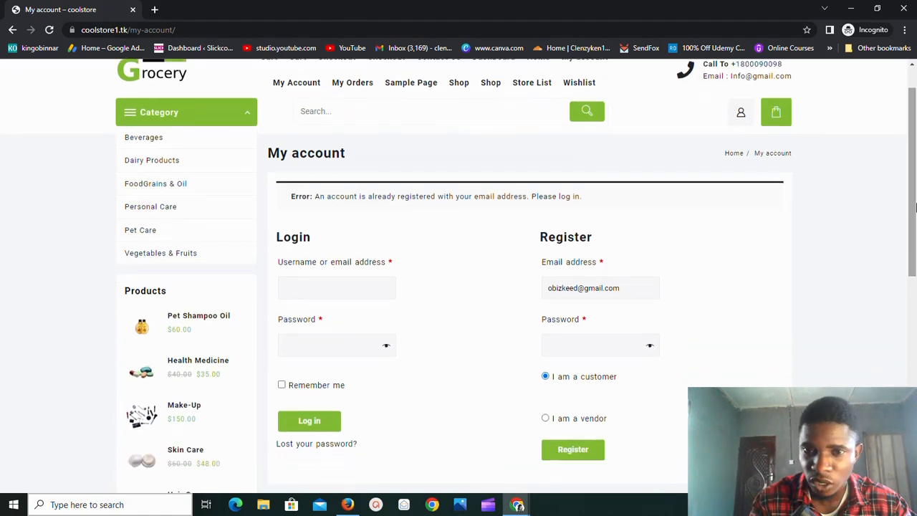
{"action": "triple_click", "coordinate": [605, 289]}
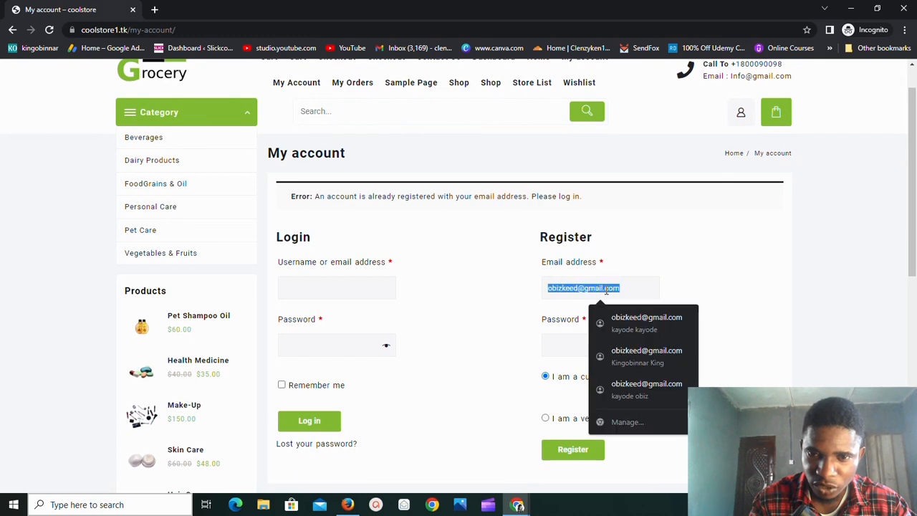
{"action": "left_click", "coordinate": [545, 418]}
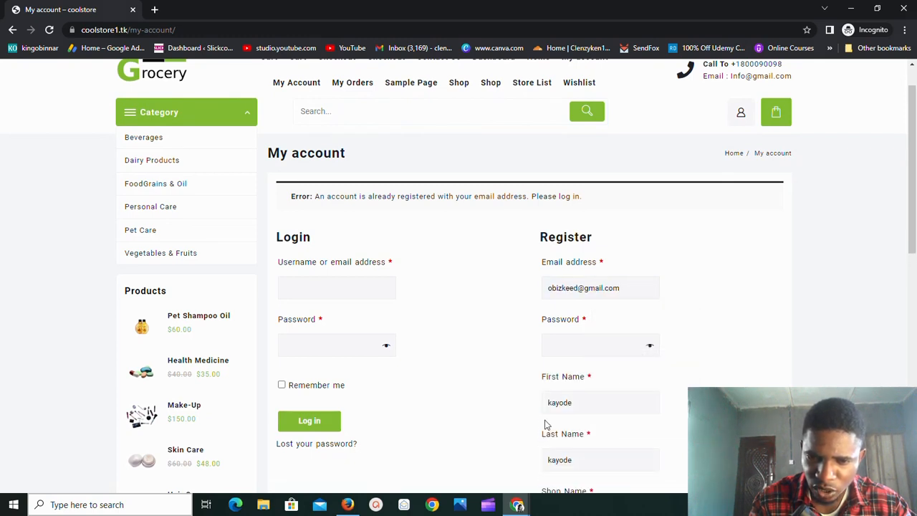
{"action": "triple_click", "coordinate": [598, 286]}
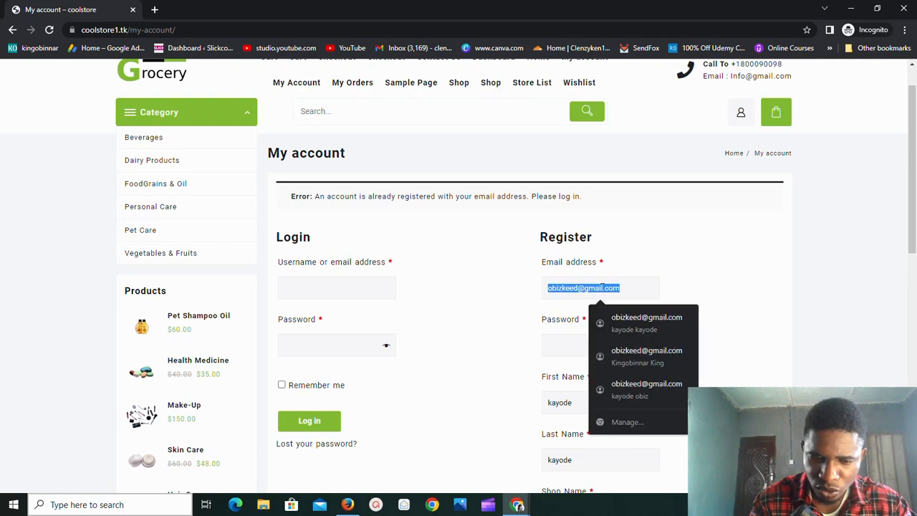
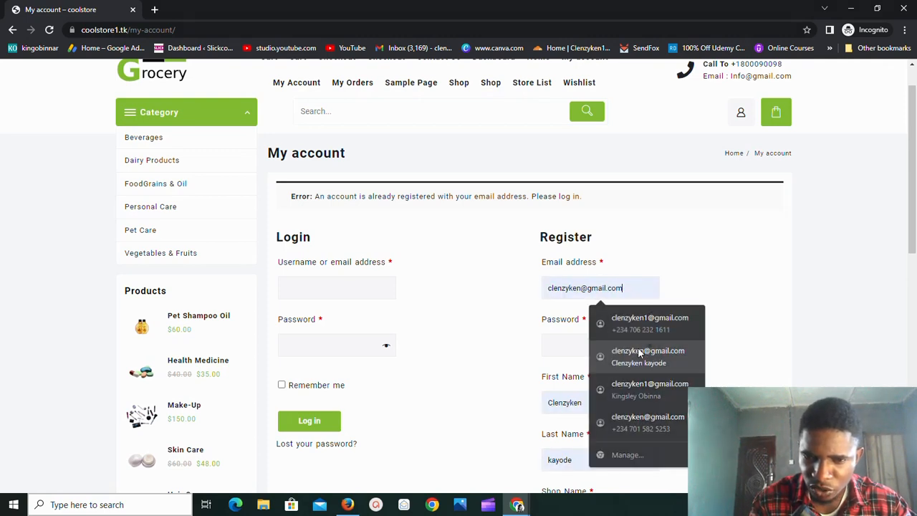
{"action": "left_click", "coordinate": [638, 351]}
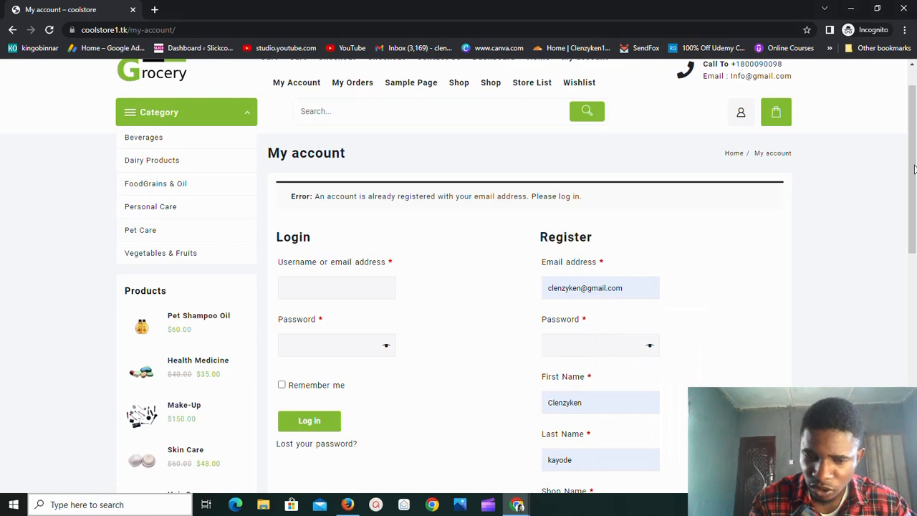
{"action": "left_click_drag", "start_coordinate": [913, 169], "coordinate": [915, 235]}
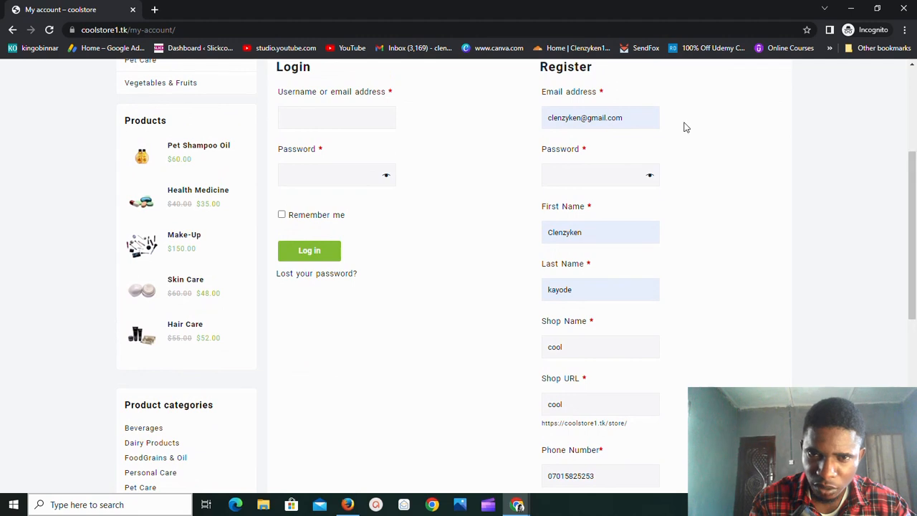
{"action": "left_click", "coordinate": [565, 174]}
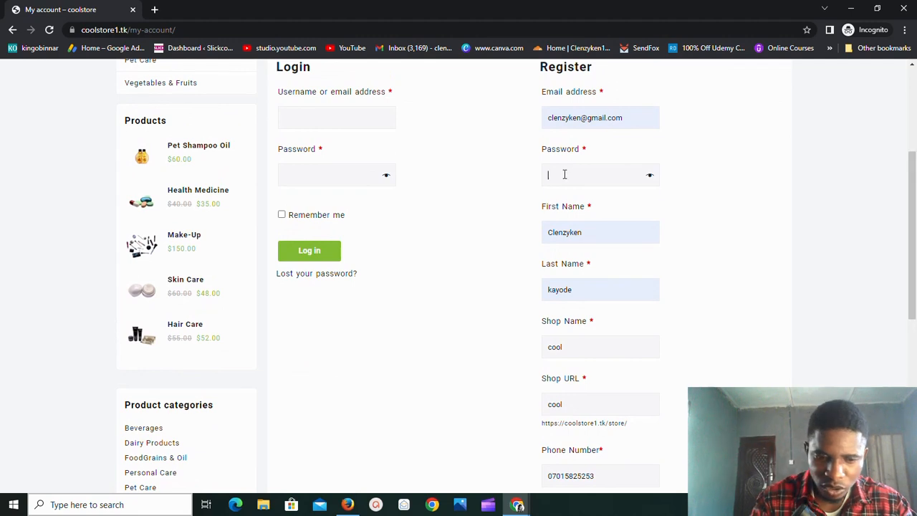
{"action": "type", "text": "••••••••••"}
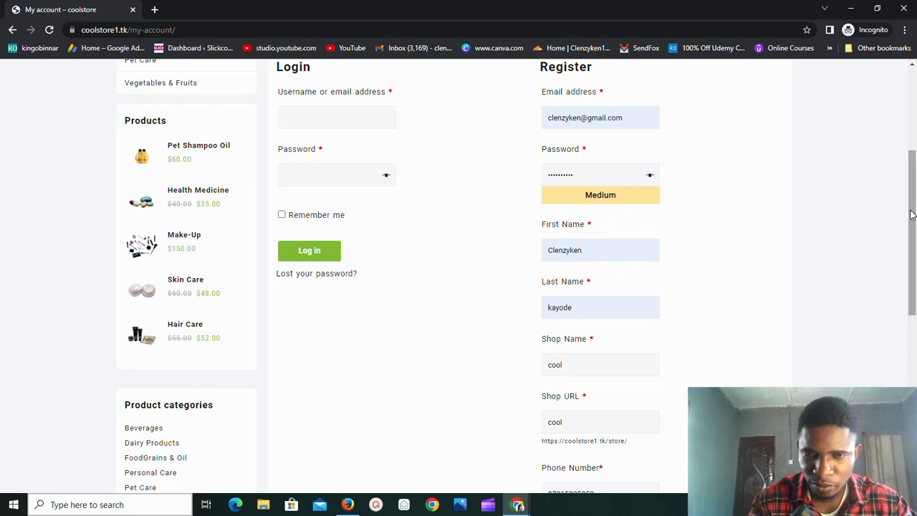
{"action": "left_click", "coordinate": [650, 179]}
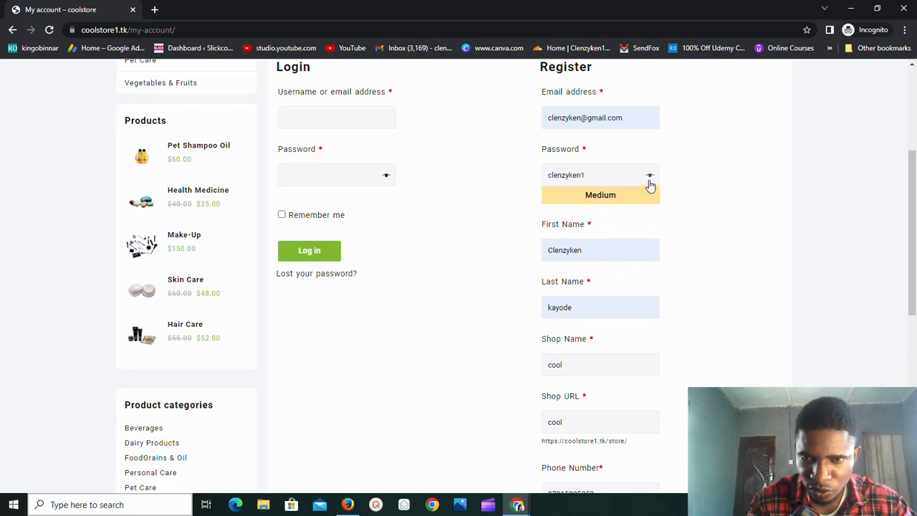
{"action": "left_click", "coordinate": [649, 180]}
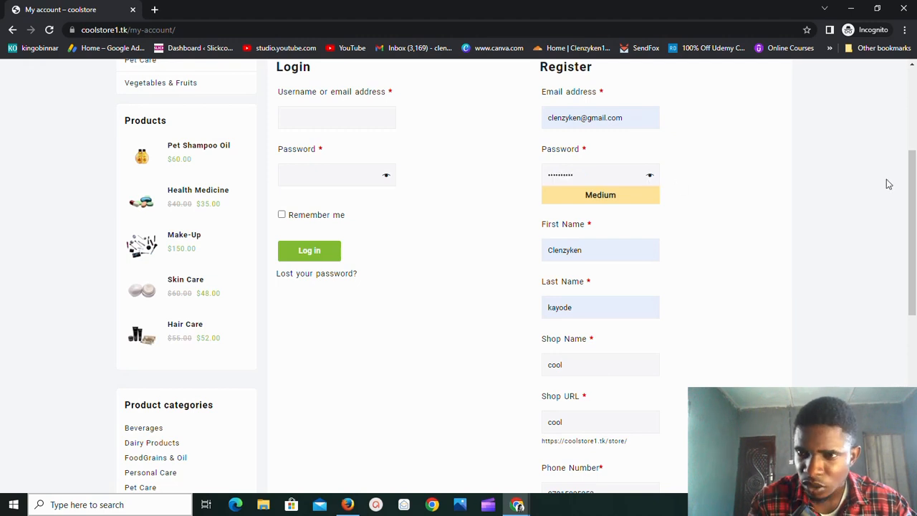
Step: Try shop name cool1, then revert it to cool so the shop URL rechecks as Available
{"action": "scroll", "coordinate": [913, 188], "scroll_direction": "down", "scroll_amount": 4}
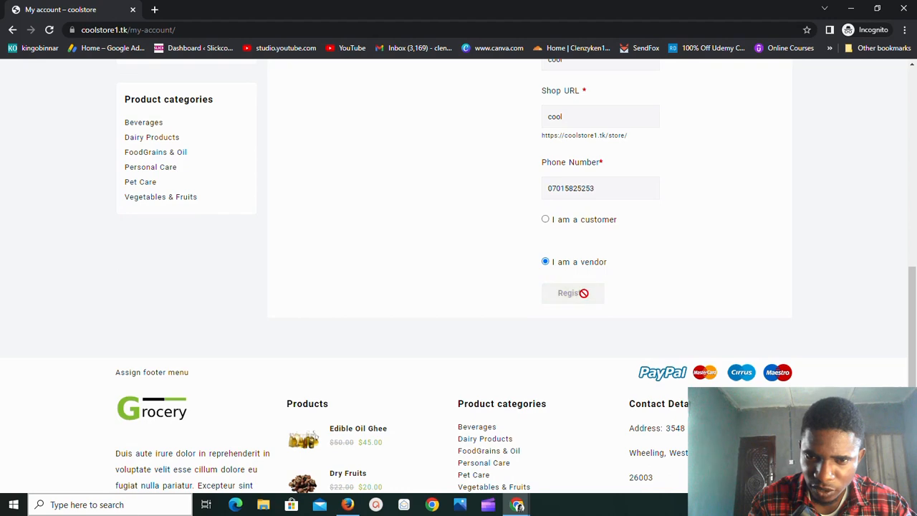
{"action": "left_click_drag", "start_coordinate": [914, 338], "coordinate": [905, 301]}
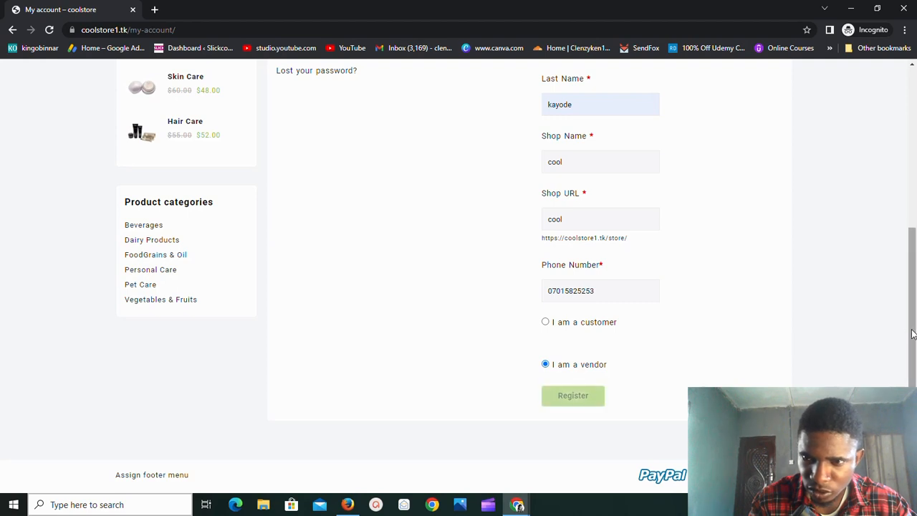
{"action": "left_click_drag", "start_coordinate": [913, 331], "coordinate": [913, 299]}
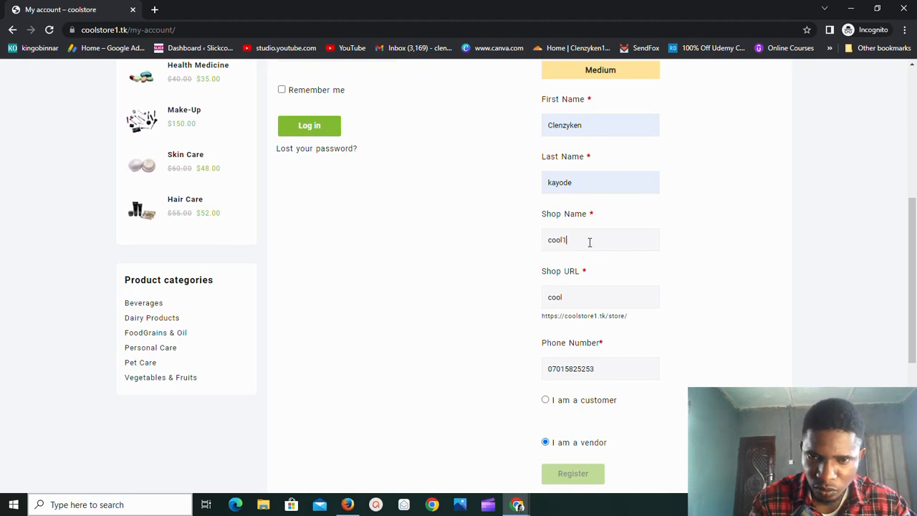
{"action": "left_click", "coordinate": [568, 304]}
{"action": "type", "text": "1"}
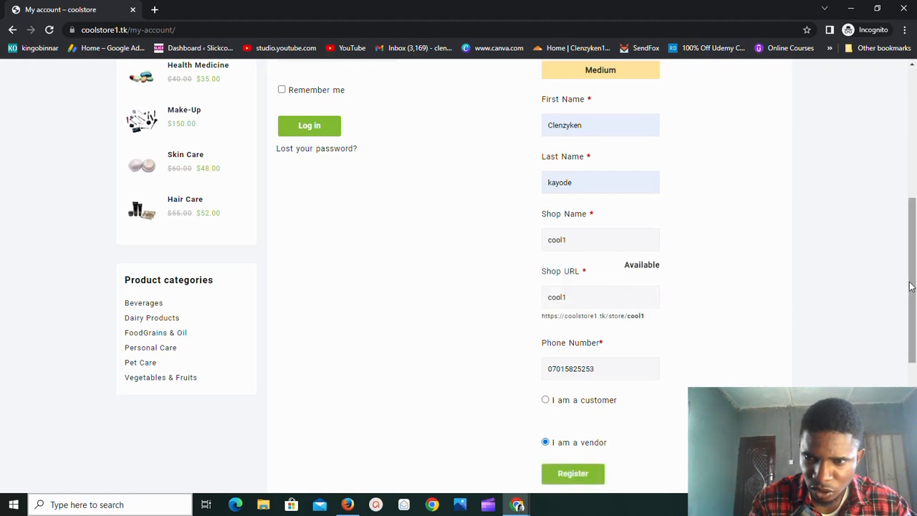
{"action": "left_click_drag", "start_coordinate": [913, 286], "coordinate": [912, 304]}
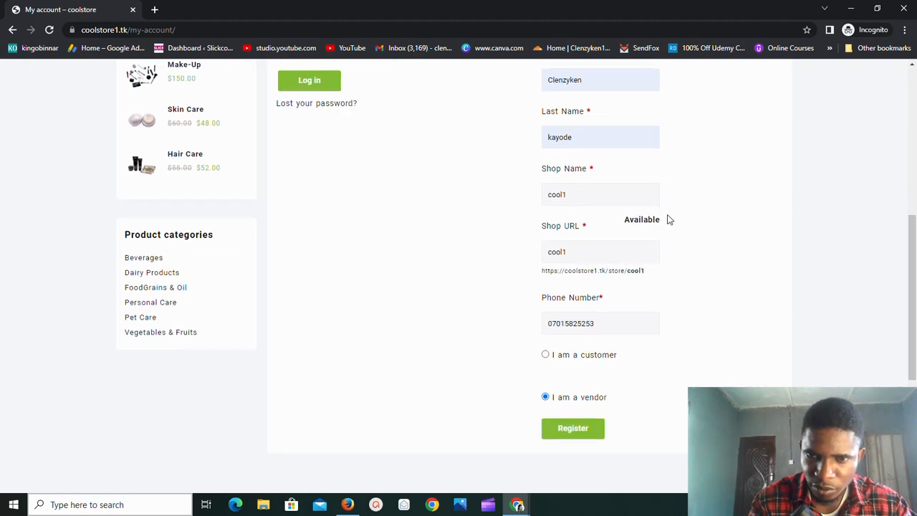
{"action": "left_click", "coordinate": [578, 198]}
{"action": "key", "text": "BackSpace"}
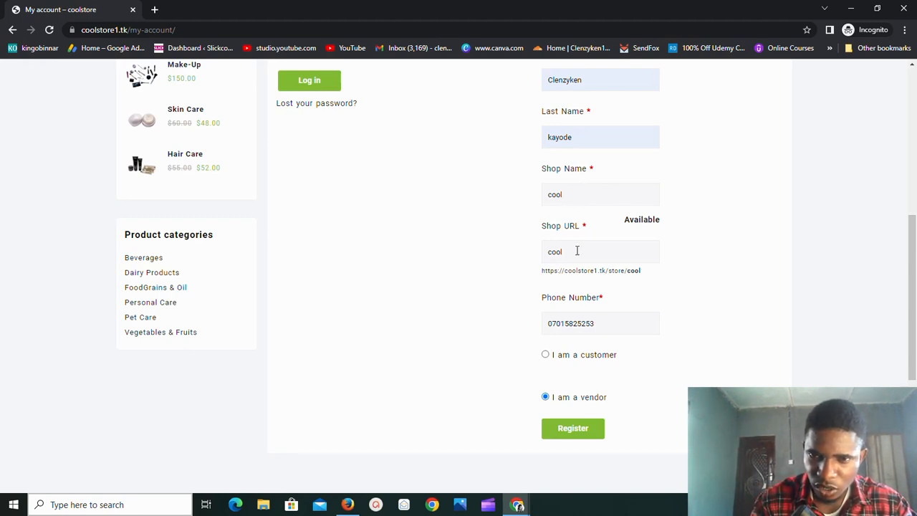
{"action": "left_click", "coordinate": [690, 236]}
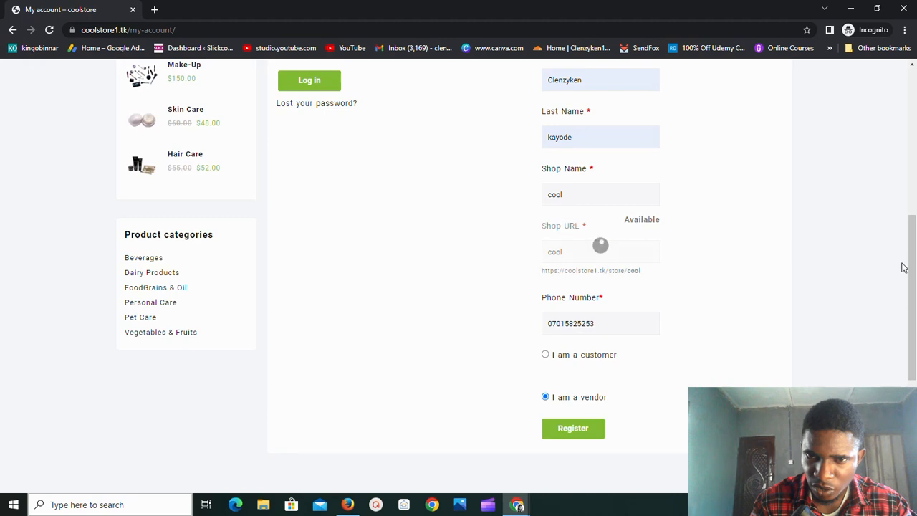
{"action": "scroll", "coordinate": [503, 378], "scroll_direction": "down", "scroll_amount": 2}
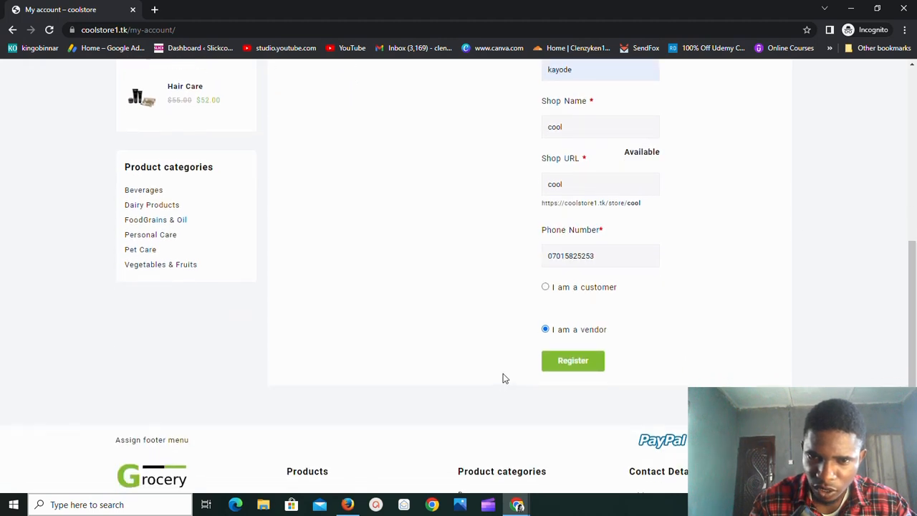
Step: Submit the vendor registration and set Store Products Per Page from 12 to 6 in the wizard
{"action": "left_click", "coordinate": [561, 367]}
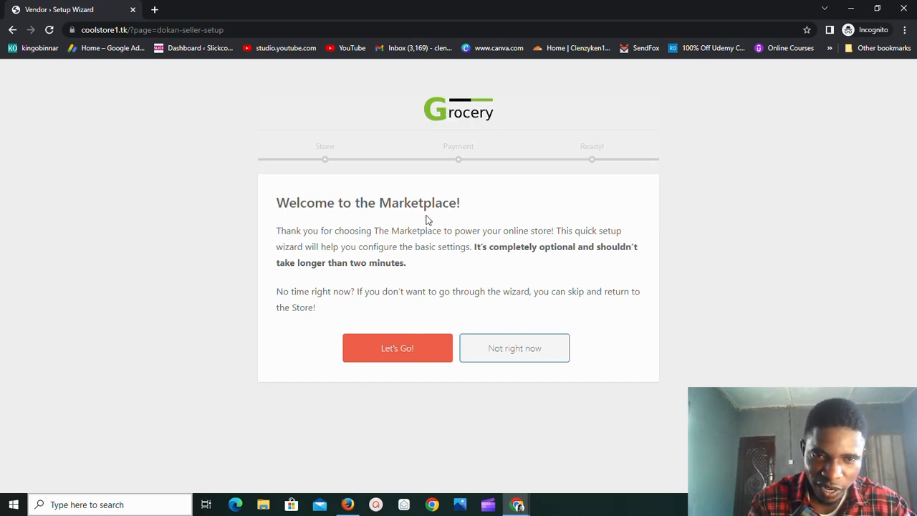
{"action": "left_click", "coordinate": [414, 348]}
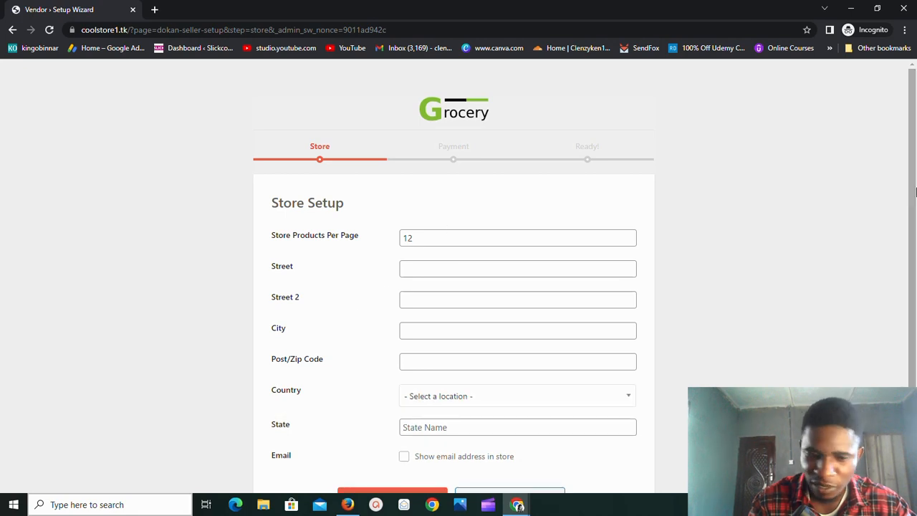
{"action": "left_click_drag", "start_coordinate": [914, 192], "coordinate": [914, 228]}
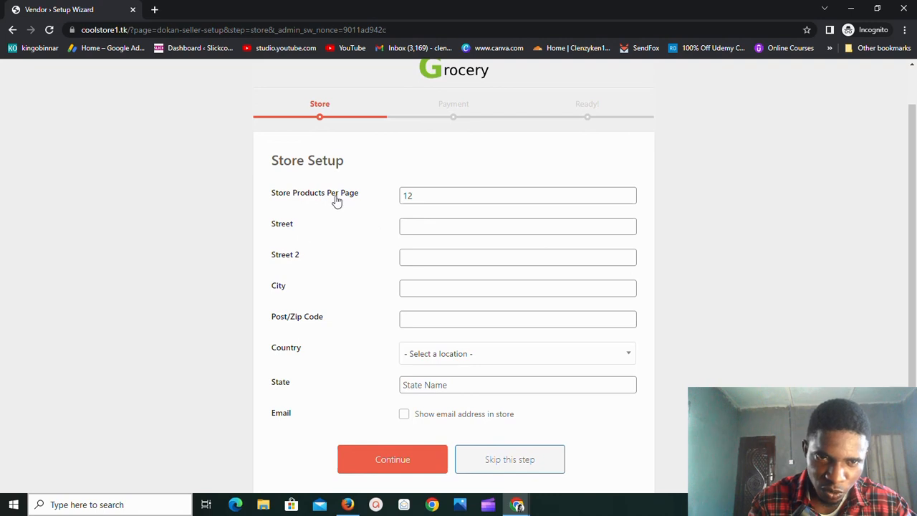
{"action": "left_click", "coordinate": [447, 196]}
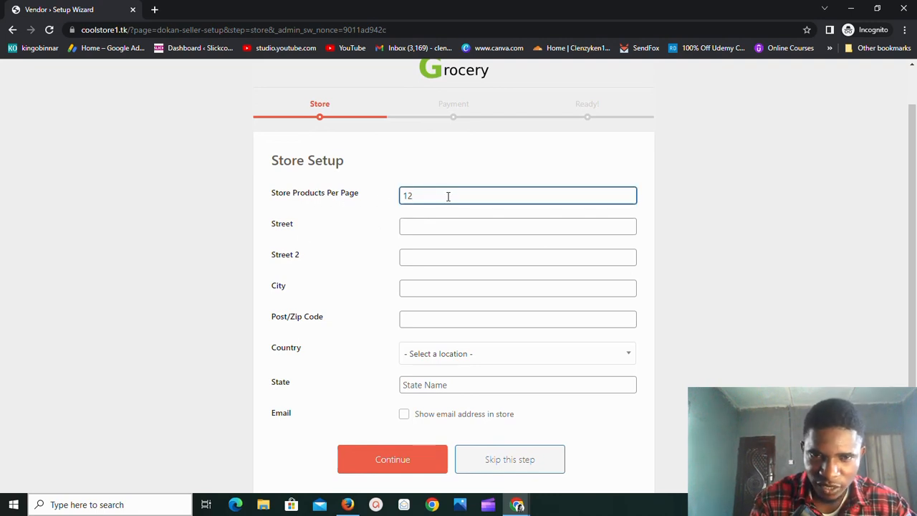
{"action": "key", "text": "BackSpace"}
{"action": "key", "text": "BackSpace"}
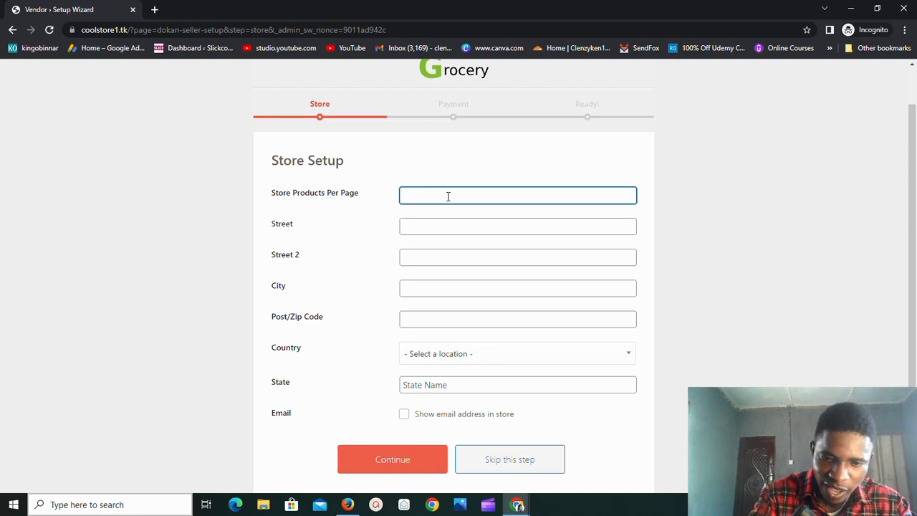
{"action": "type", "text": "6"}
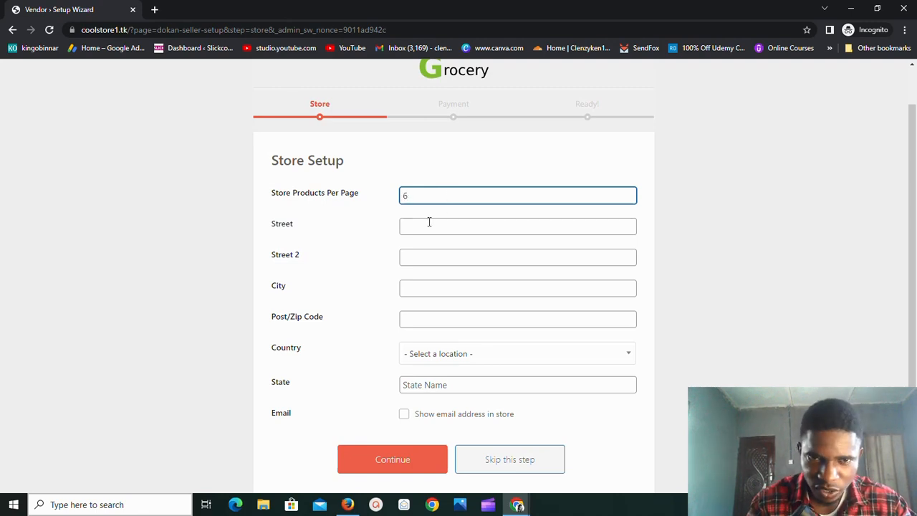
Step: Autofill the Lagos, Nigeria store address, leave Show email unticked, and continue
{"action": "left_click", "coordinate": [430, 223]}
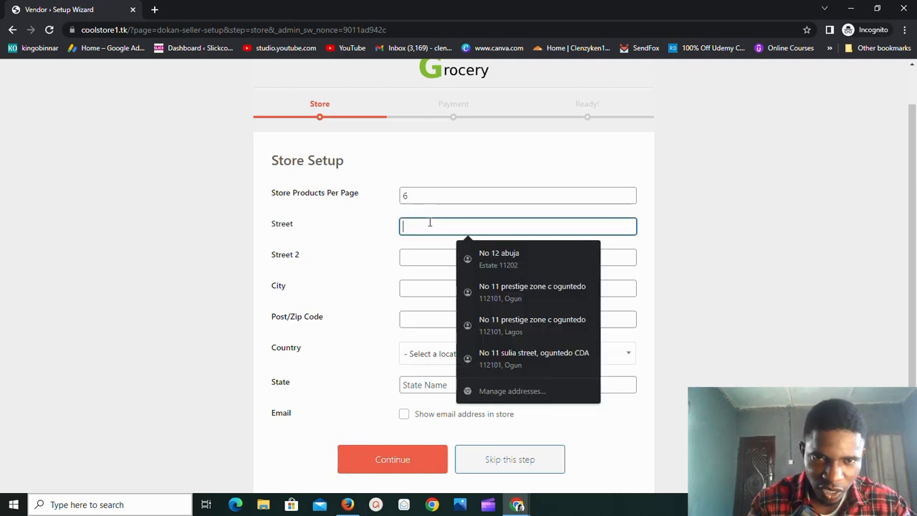
{"action": "left_click", "coordinate": [490, 247]}
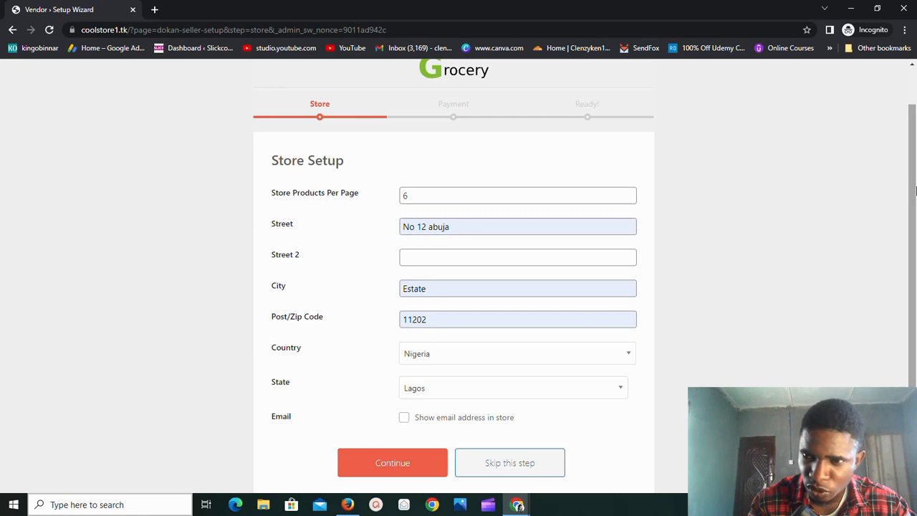
{"action": "left_click_drag", "start_coordinate": [913, 186], "coordinate": [913, 213]}
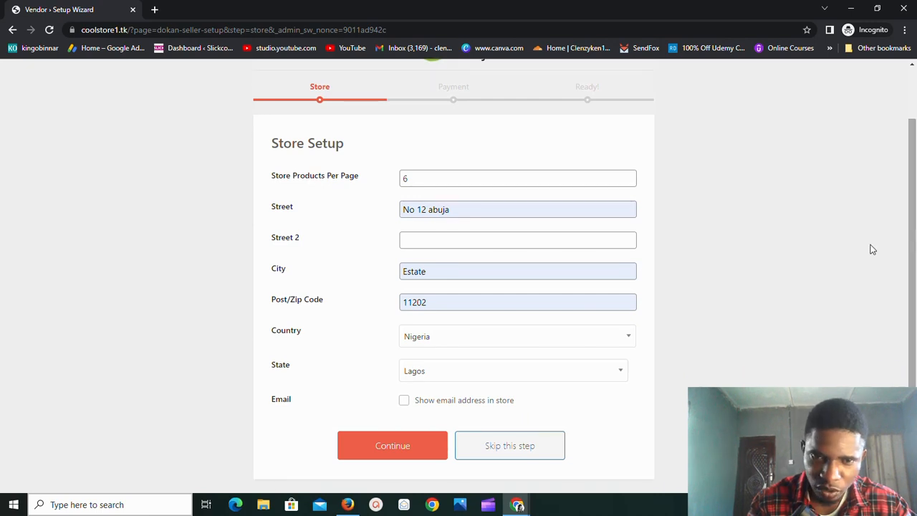
{"action": "left_click", "coordinate": [405, 409]}
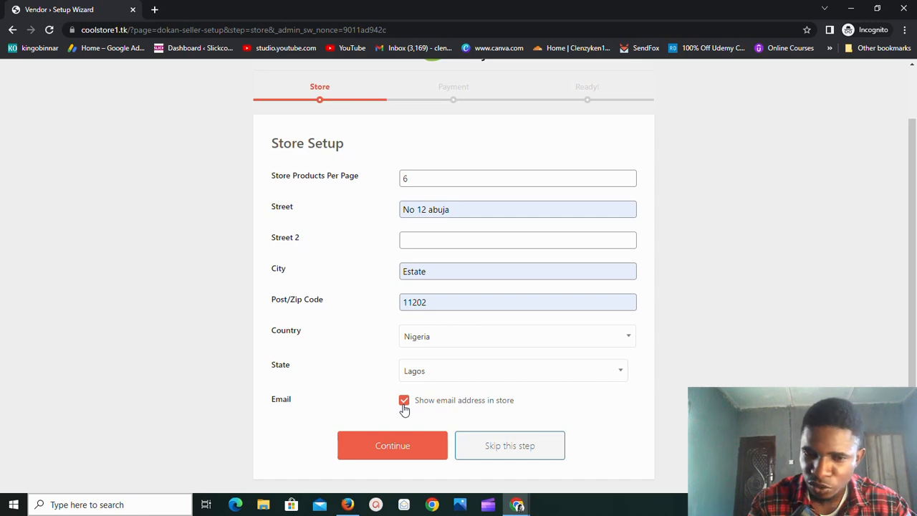
{"action": "left_click", "coordinate": [404, 409]}
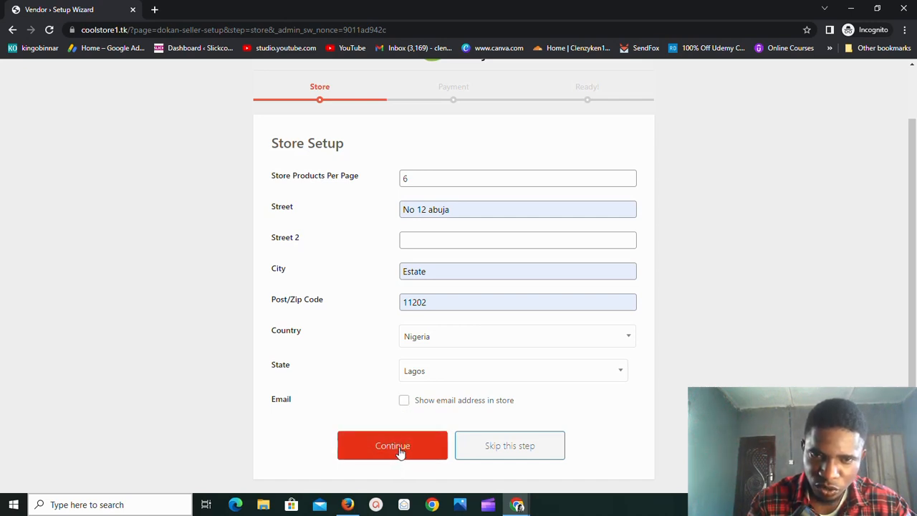
{"action": "left_click", "coordinate": [400, 450]}
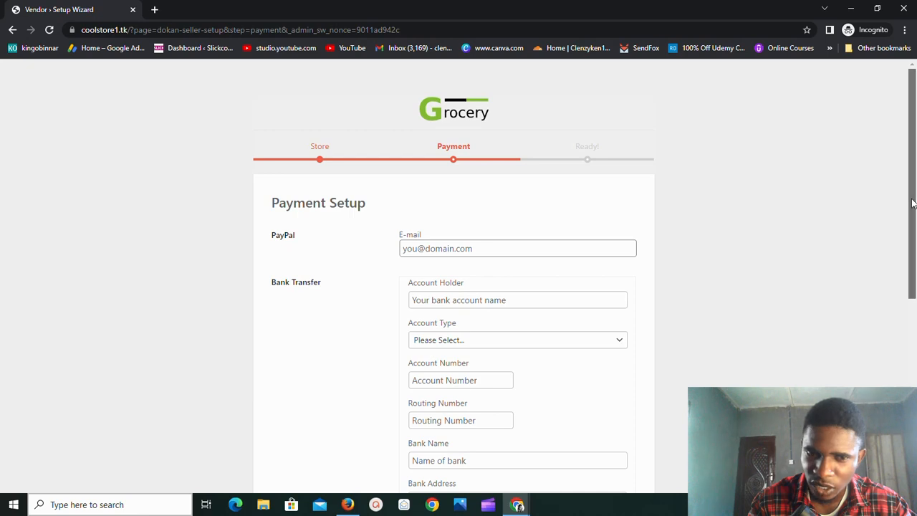
Step: Leave the PayPal e-mail and bank account type blank and continue past Payment Setup
{"action": "left_click_drag", "start_coordinate": [910, 205], "coordinate": [911, 268]}
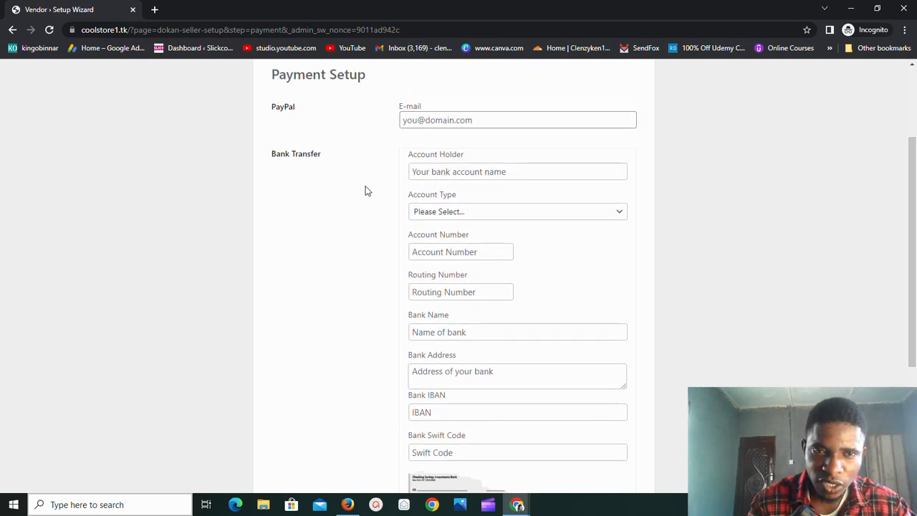
{"action": "left_click", "coordinate": [421, 121]}
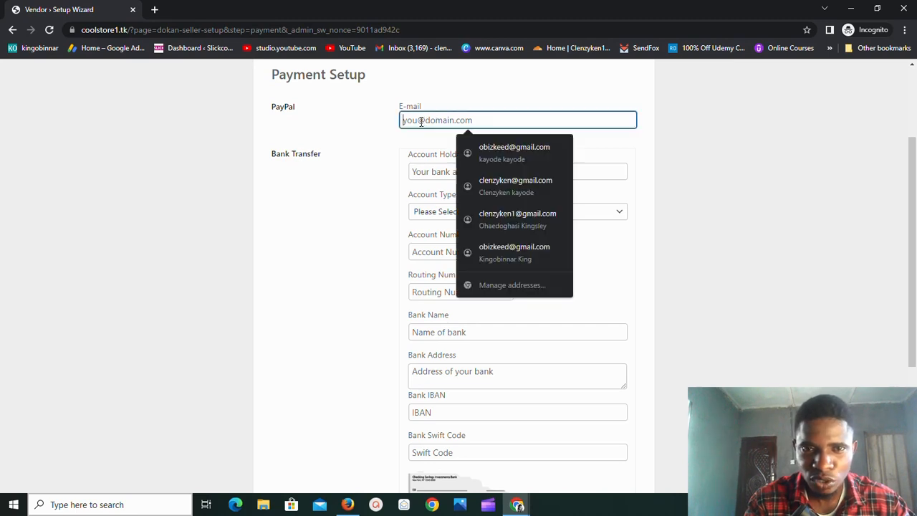
{"action": "left_click", "coordinate": [376, 111]}
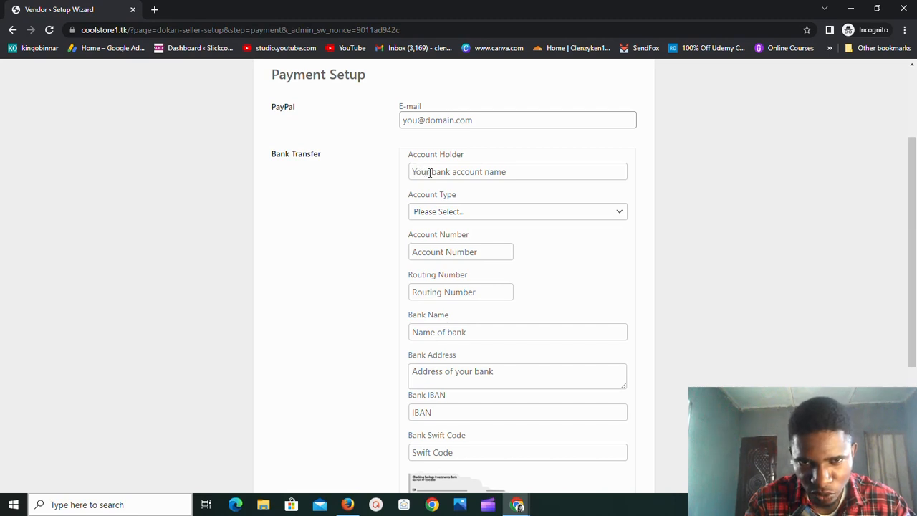
{"action": "left_click", "coordinate": [438, 217]}
{"action": "left_click", "coordinate": [438, 222]}
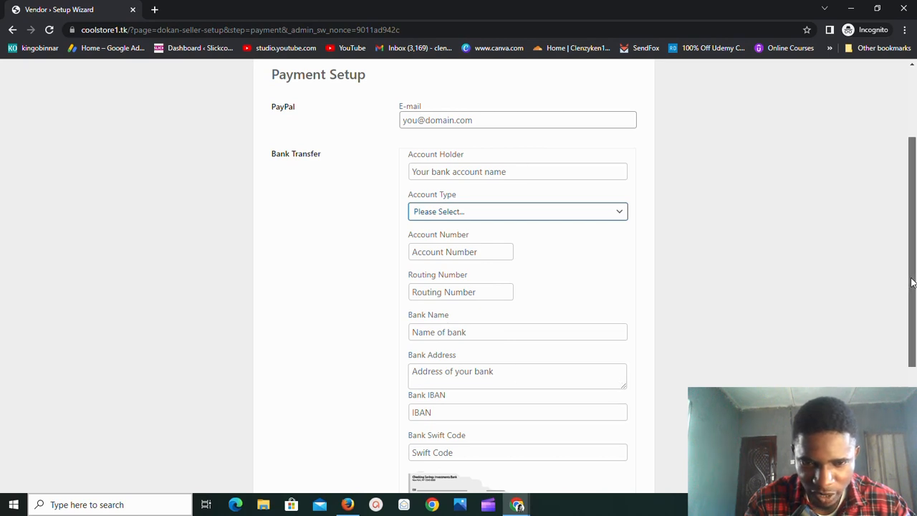
{"action": "left_click_drag", "start_coordinate": [915, 282], "coordinate": [913, 409]}
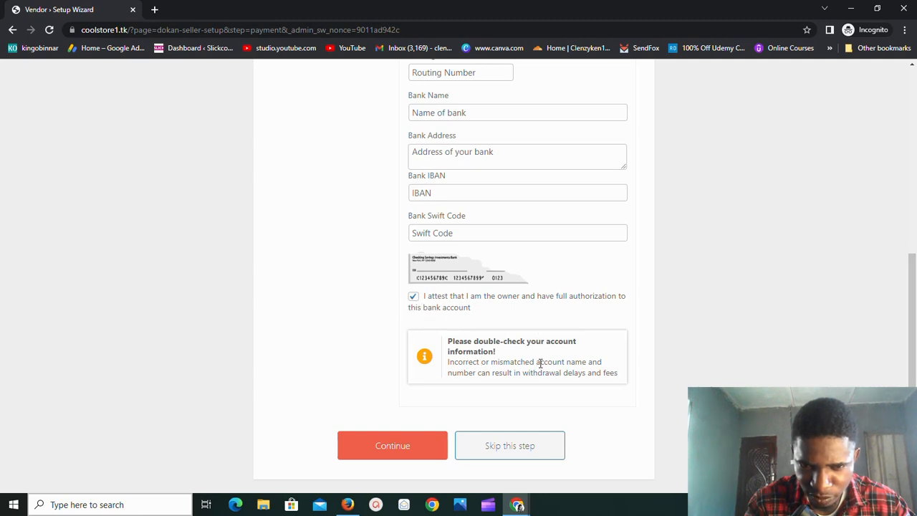
{"action": "left_click", "coordinate": [419, 451]}
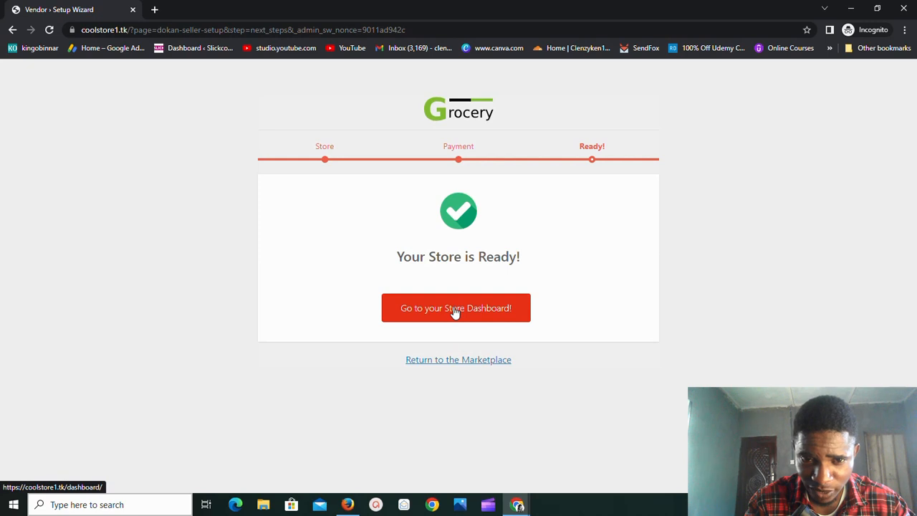
Step: Go to the vendor's store dashboard, look it over, and open the Products list
{"action": "left_click", "coordinate": [455, 309]}
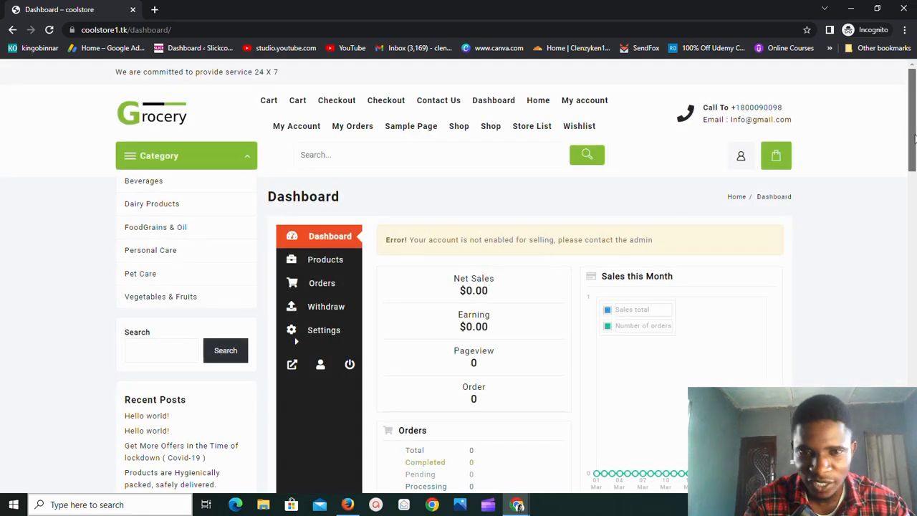
{"action": "left_click_drag", "start_coordinate": [914, 153], "coordinate": [914, 124]}
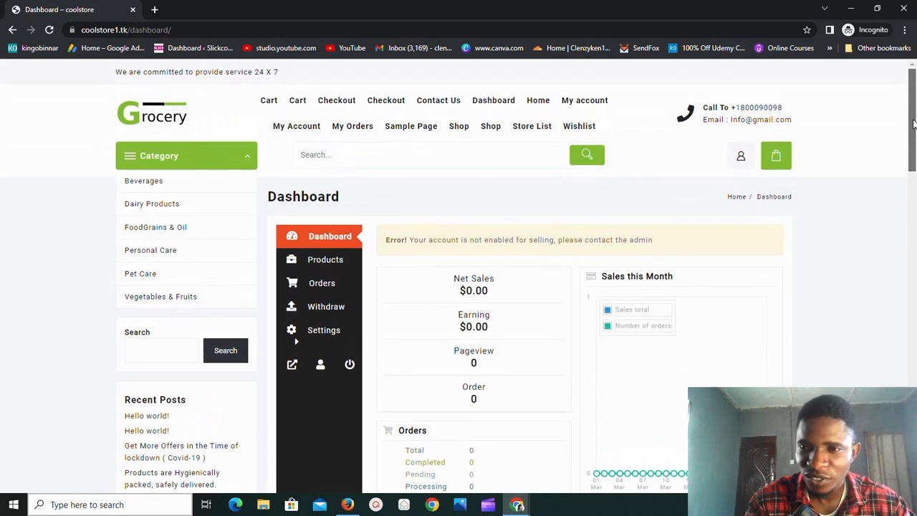
{"action": "left_click_drag", "start_coordinate": [913, 124], "coordinate": [900, 150]}
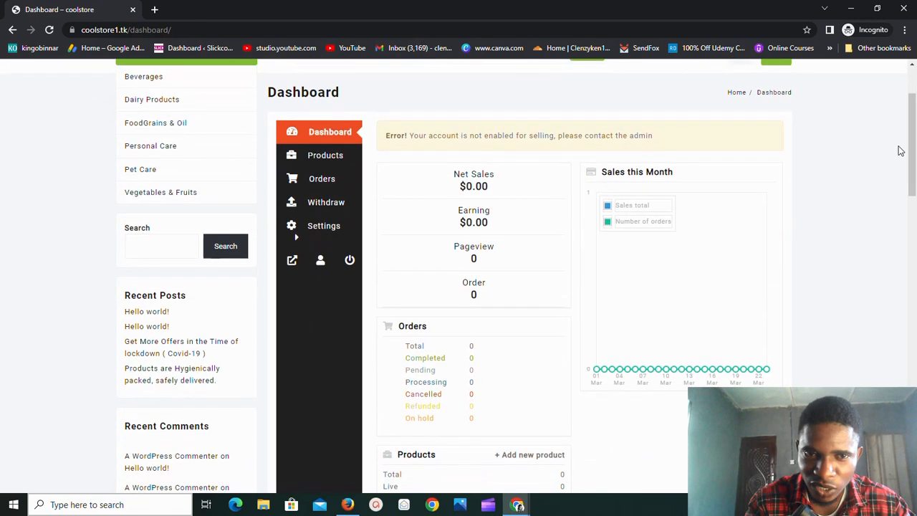
{"action": "left_click", "coordinate": [330, 159]}
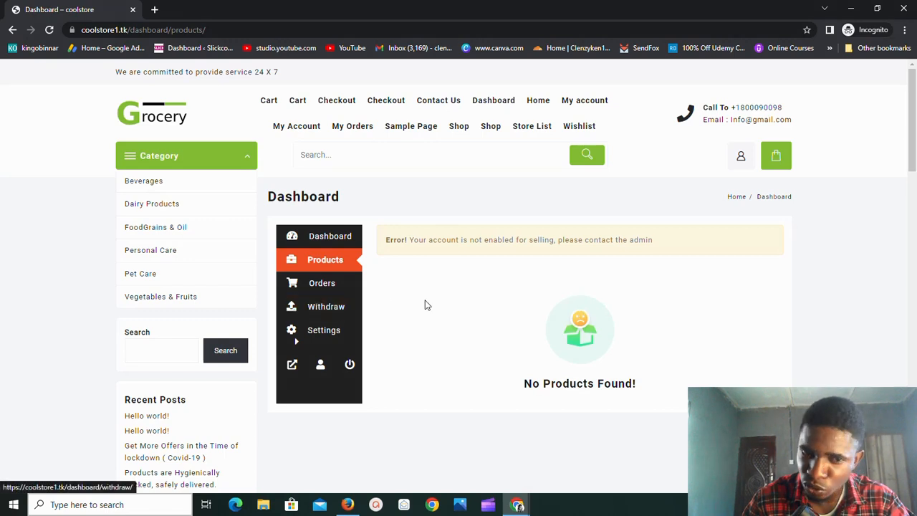
Step: Check the Withdraw balance and the Bank Transfer payment setup, then go to Store Settings
{"action": "left_click", "coordinate": [330, 313]}
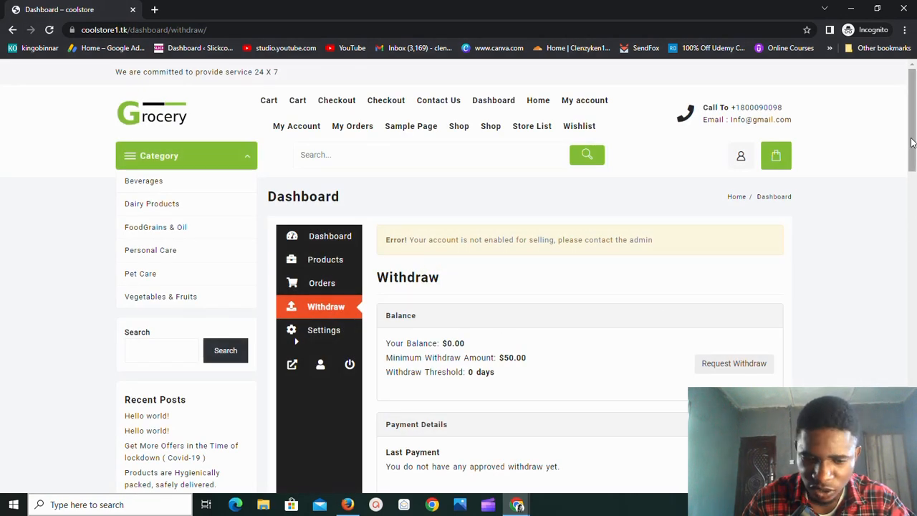
{"action": "scroll", "coordinate": [912, 141], "scroll_direction": "down", "scroll_amount": 2}
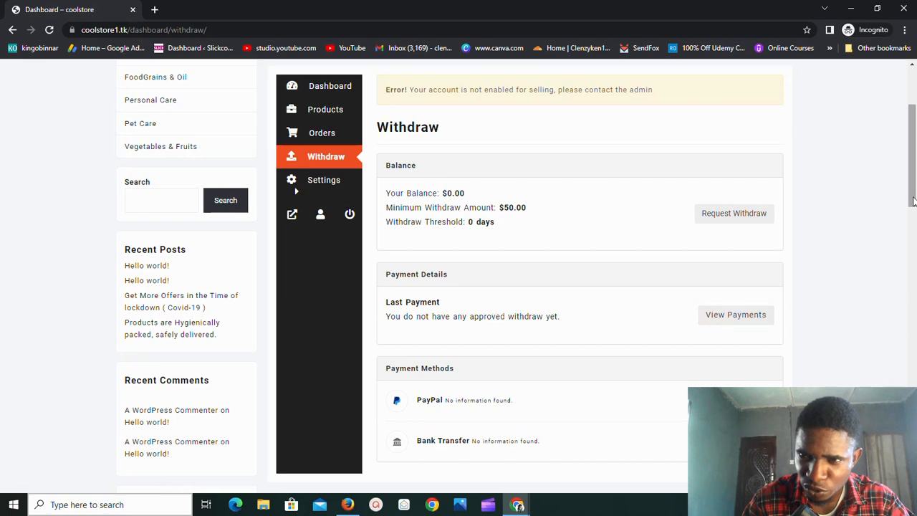
{"action": "scroll", "coordinate": [915, 275], "scroll_direction": "down", "scroll_amount": 3}
{"action": "left_click", "coordinate": [745, 247]}
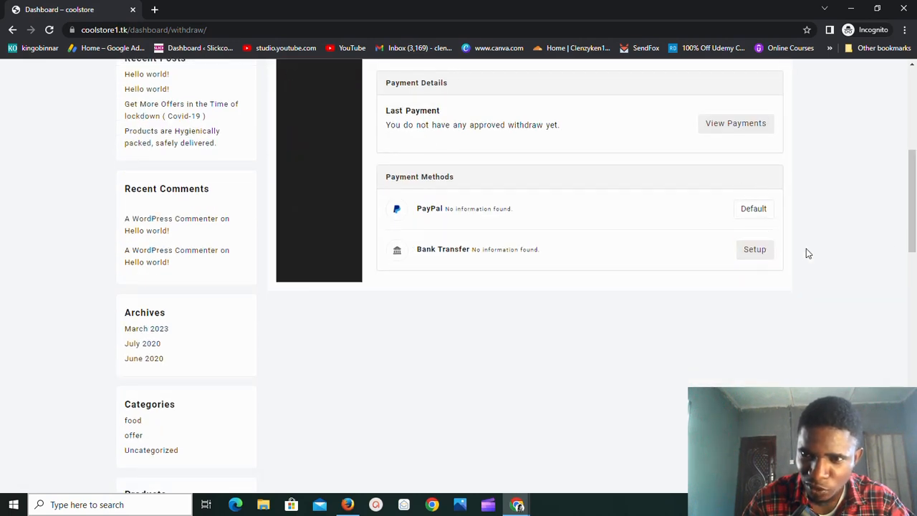
{"action": "left_click_drag", "start_coordinate": [907, 239], "coordinate": [902, 172]}
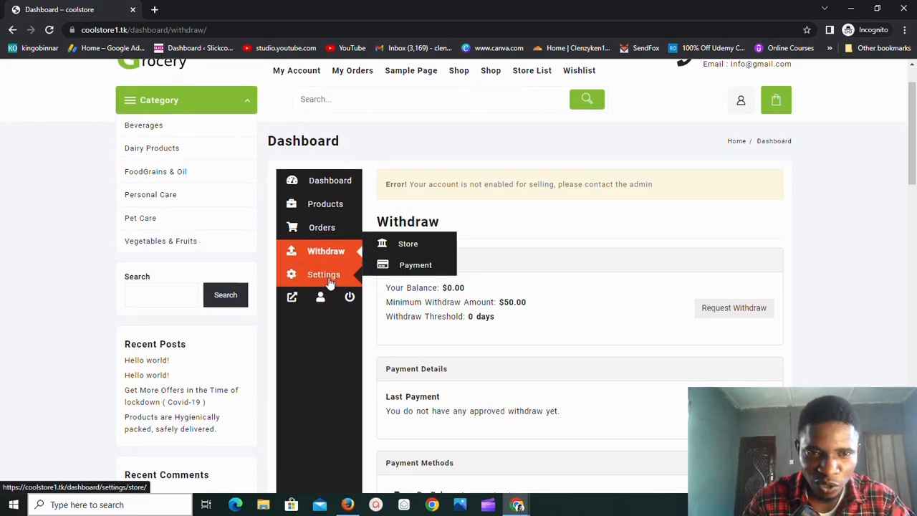
{"action": "left_click", "coordinate": [330, 280]}
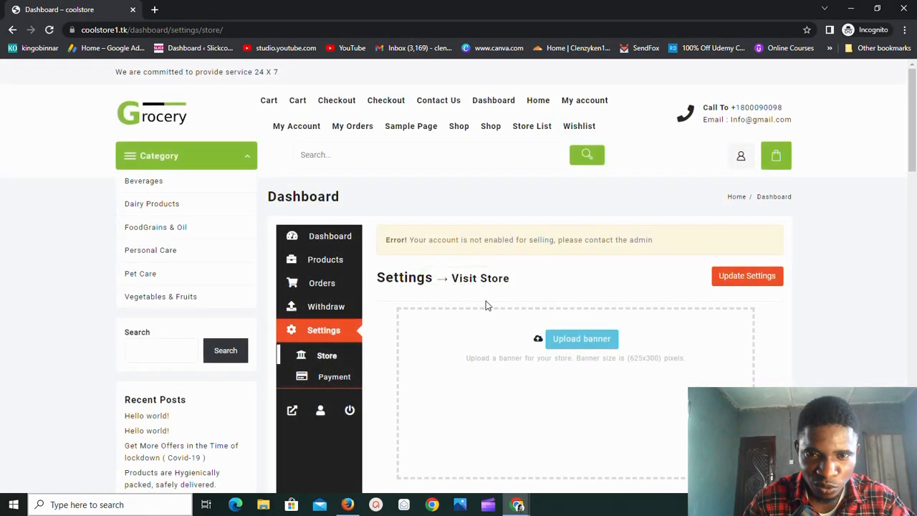
{"action": "scroll", "coordinate": [788, 236], "scroll_direction": "down", "scroll_amount": 1}
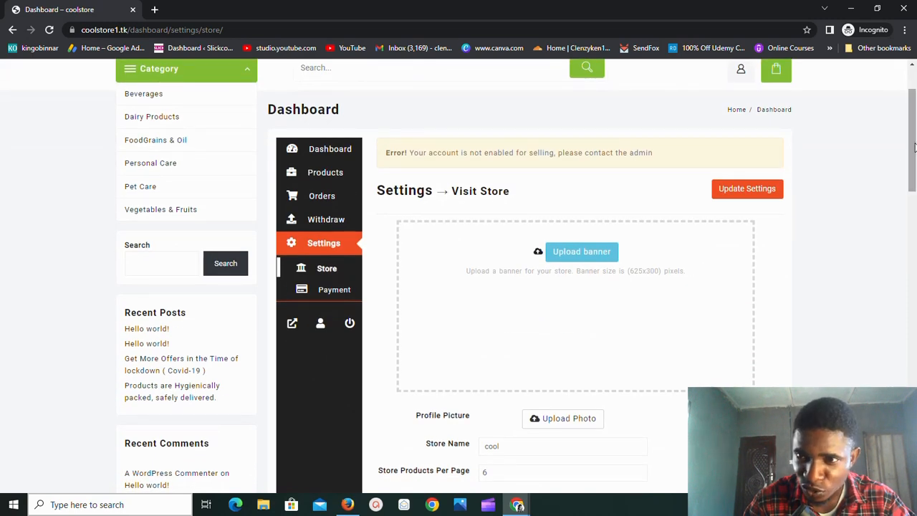
{"action": "left_click_drag", "start_coordinate": [914, 148], "coordinate": [914, 188]}
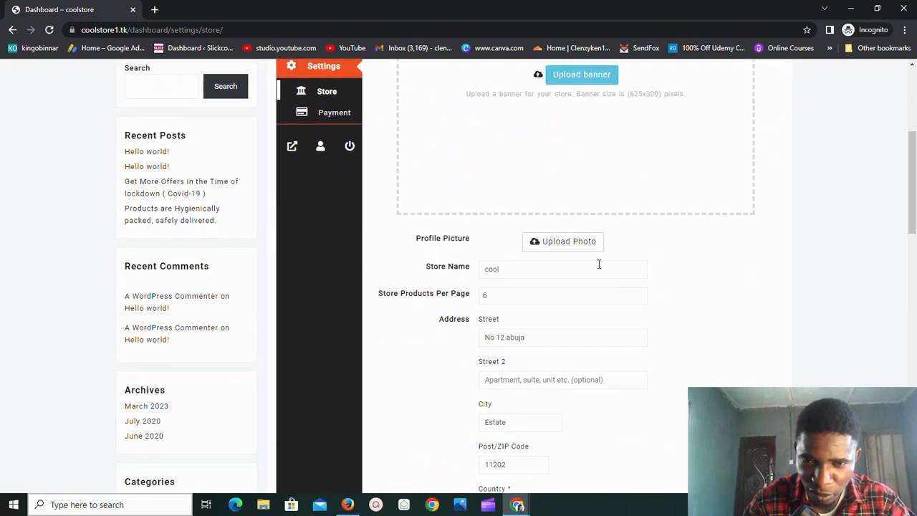
{"action": "left_click", "coordinate": [520, 274]}
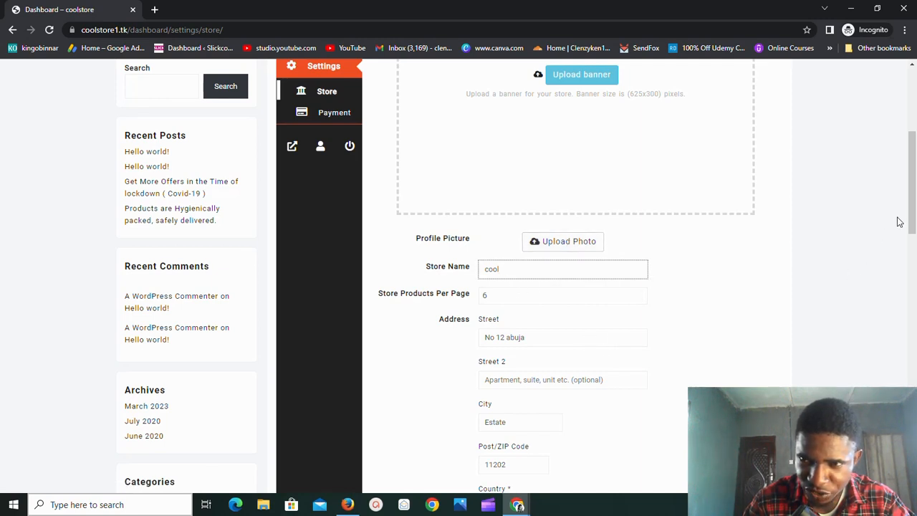
{"action": "left_click_drag", "start_coordinate": [912, 203], "coordinate": [912, 275]}
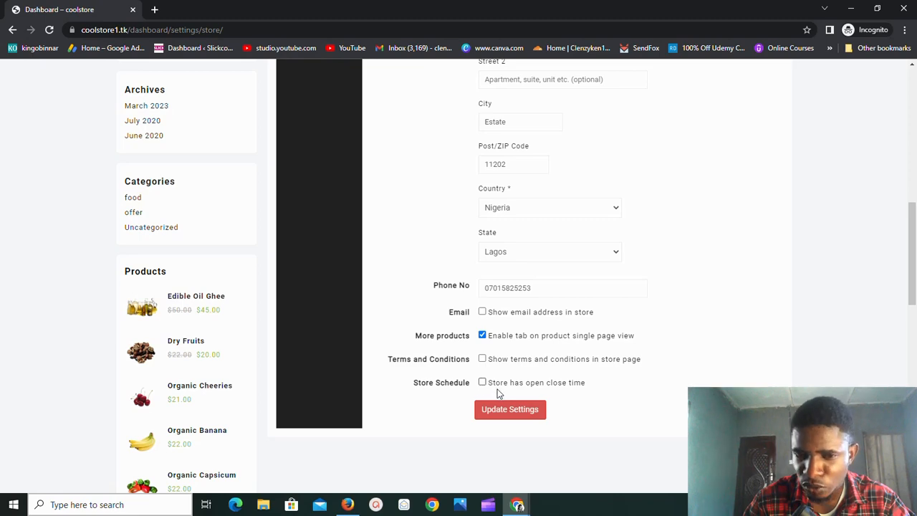
{"action": "left_click_drag", "start_coordinate": [916, 246], "coordinate": [877, 143]}
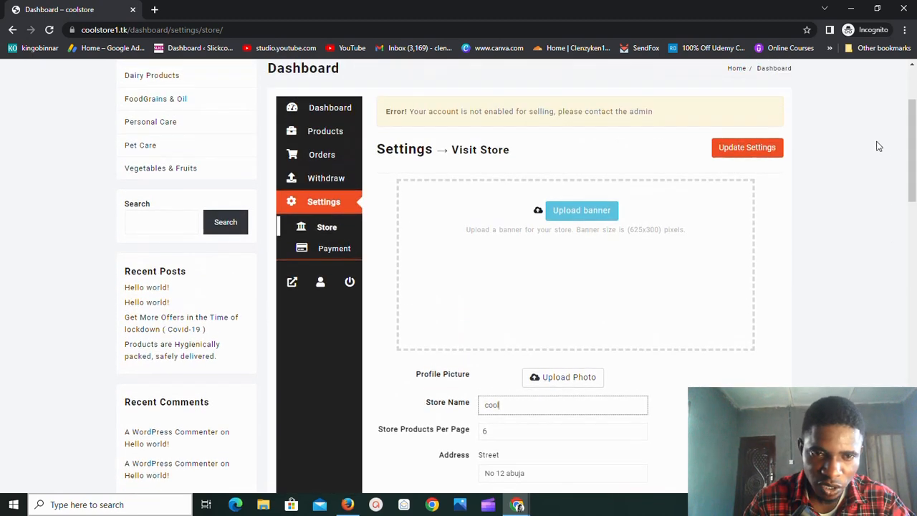
Step: Open the cool store's public page in a new tab, return to Dashboard, then minimise the incognito window
{"action": "right_click", "coordinate": [293, 284]}
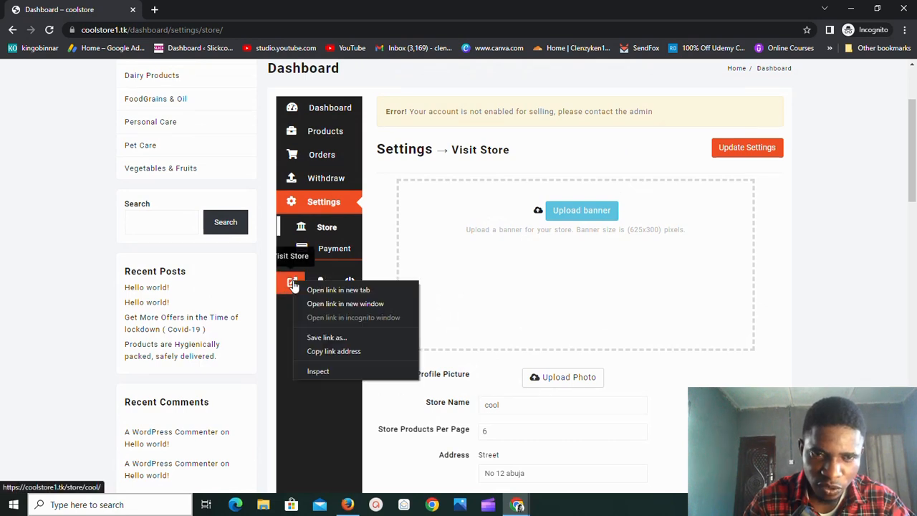
{"action": "left_click", "coordinate": [309, 290]}
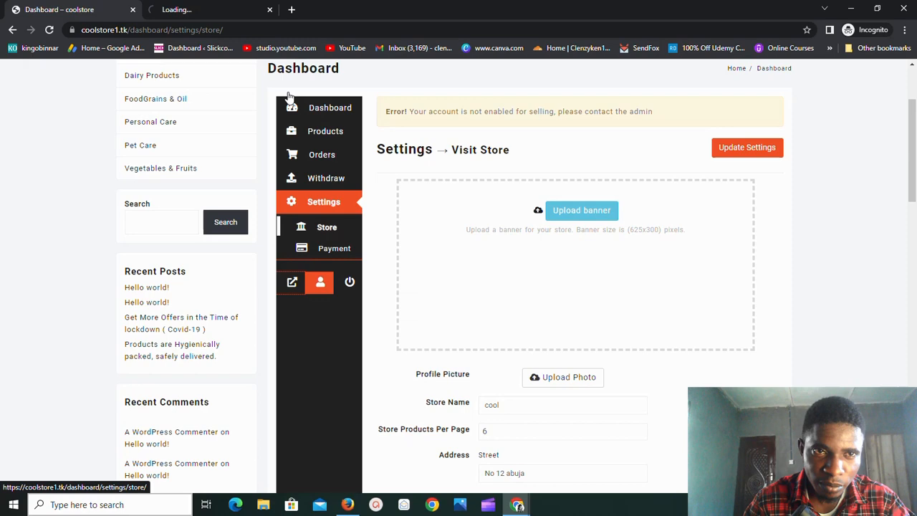
{"action": "left_click", "coordinate": [222, 10]}
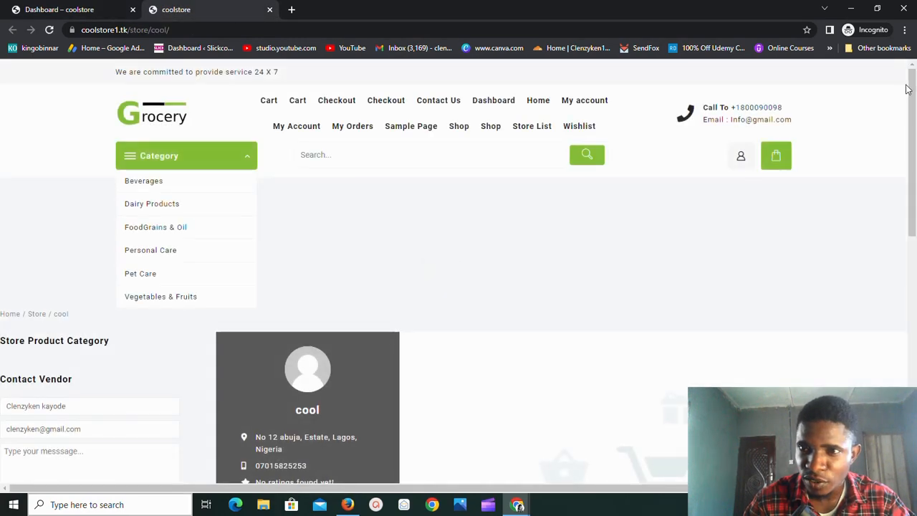
{"action": "mouse_move", "coordinate": [911, 84]}
{"action": "left_mouse_down"}
{"action": "mouse_move", "coordinate": [912, 127]}
{"action": "mouse_move", "coordinate": [912, 90]}
{"action": "left_mouse_up"}
{"action": "left_click", "coordinate": [107, 9]}
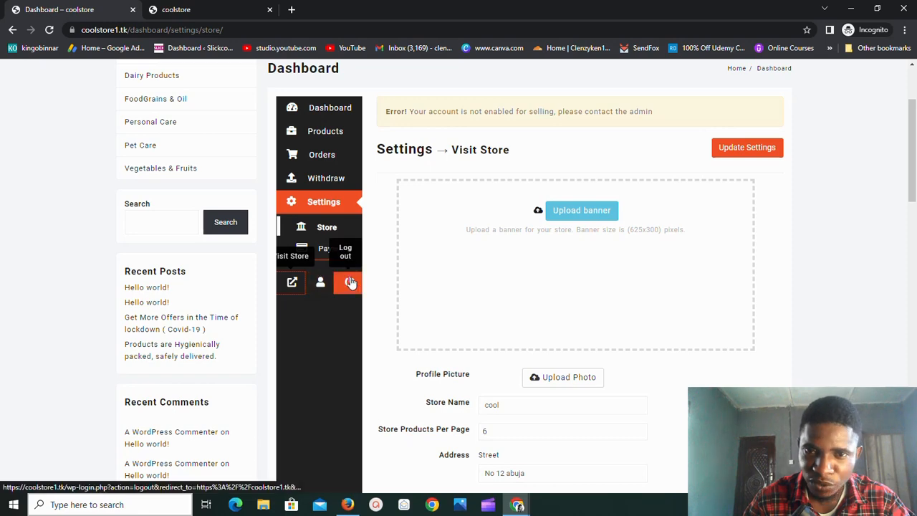
{"action": "left_click_drag", "start_coordinate": [914, 182], "coordinate": [914, 144]}
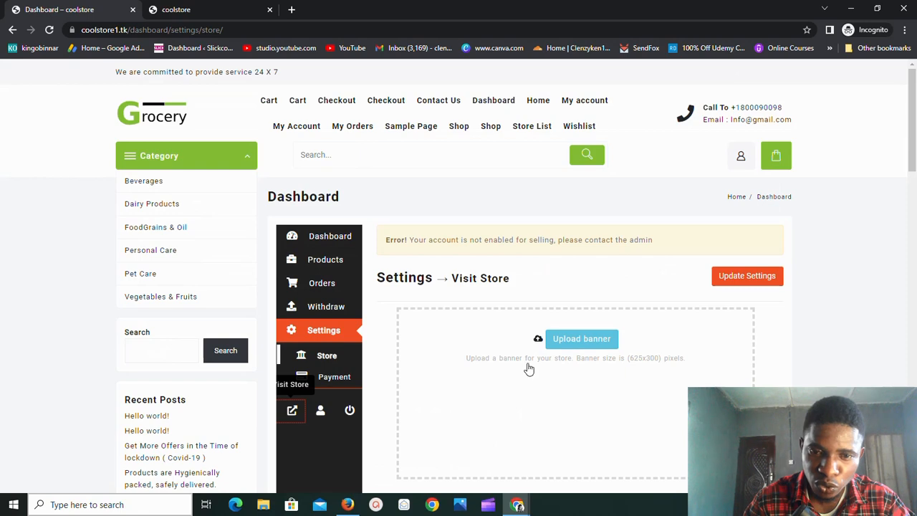
{"action": "left_click", "coordinate": [850, 8]}
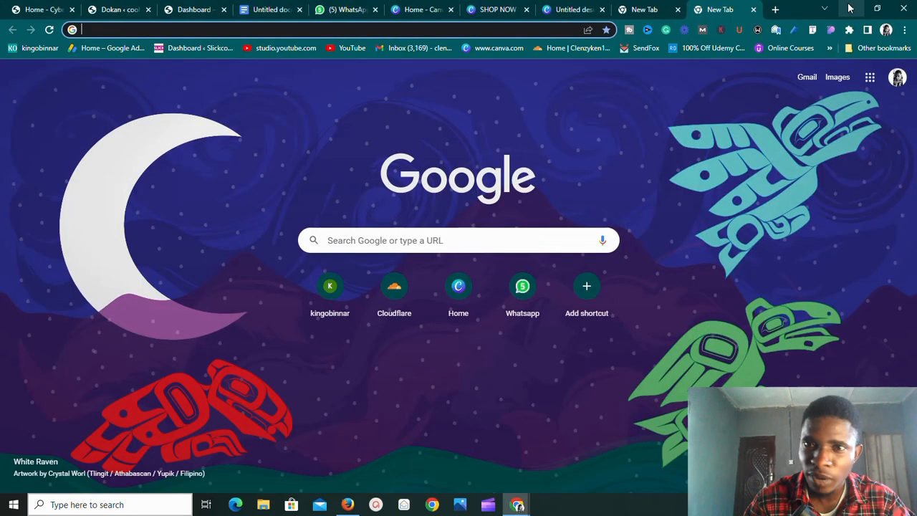
Step: In the admin window, open the coolstore WordPress admin Dashboard from the admin bar
{"action": "left_click", "coordinate": [201, 7]}
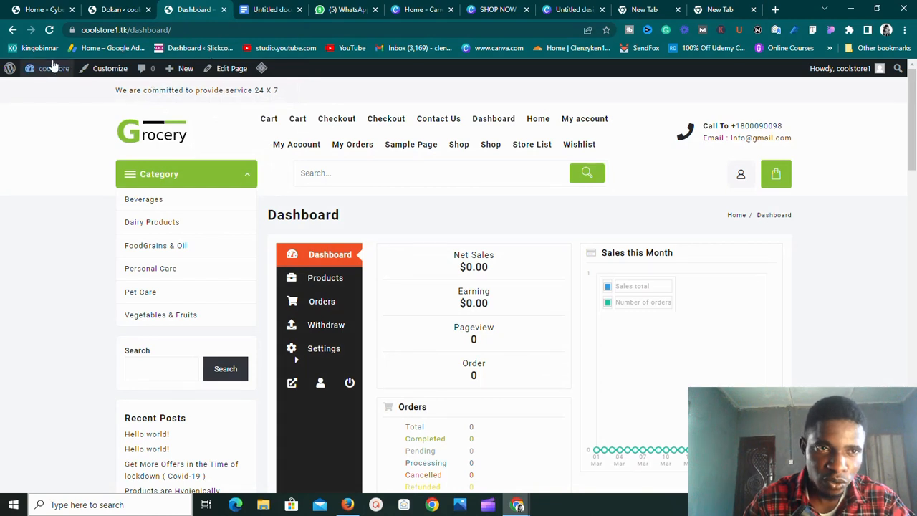
{"action": "mouse_move", "coordinate": [50, 68]}
{"action": "left_click", "coordinate": [59, 88]}
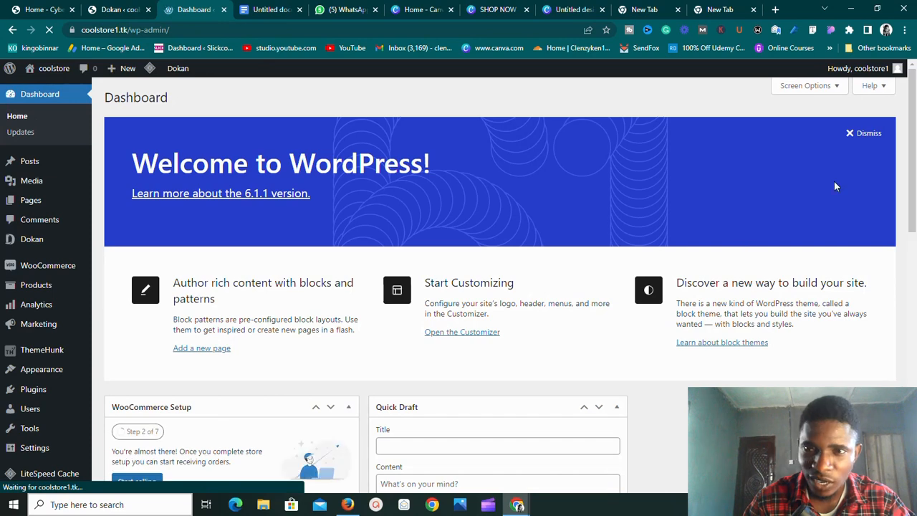
{"action": "mouse_move", "coordinate": [909, 122]}
{"action": "left_mouse_down"}
{"action": "mouse_move", "coordinate": [915, 365]}
{"action": "mouse_move", "coordinate": [907, 156]}
{"action": "mouse_move", "coordinate": [915, 115]}
{"action": "left_mouse_up"}
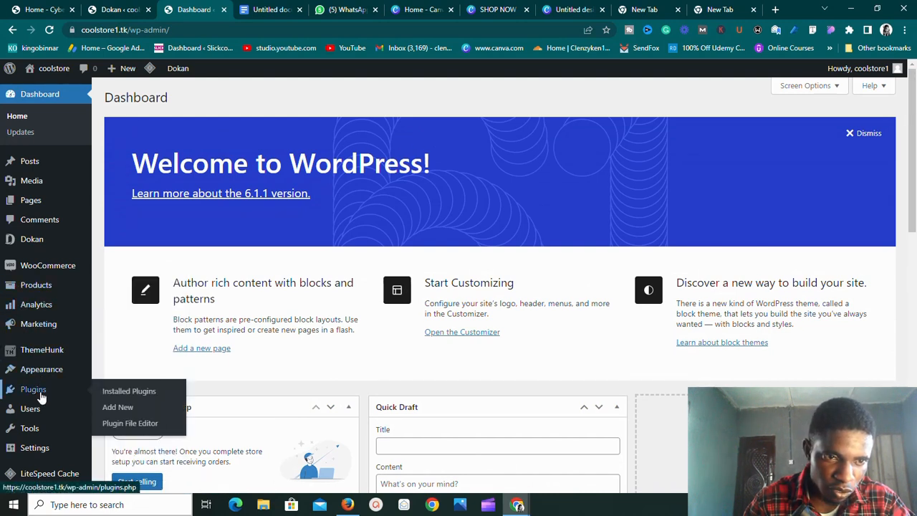
Step: Open Dokan > Dashboard and review the overview with one vendor awaiting approval
{"action": "mouse_move", "coordinate": [41, 247]}
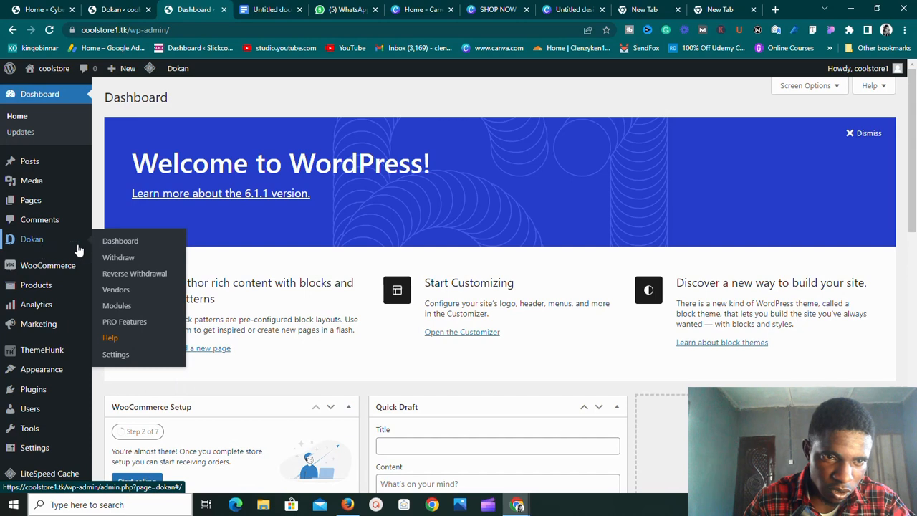
{"action": "left_click", "coordinate": [114, 244]}
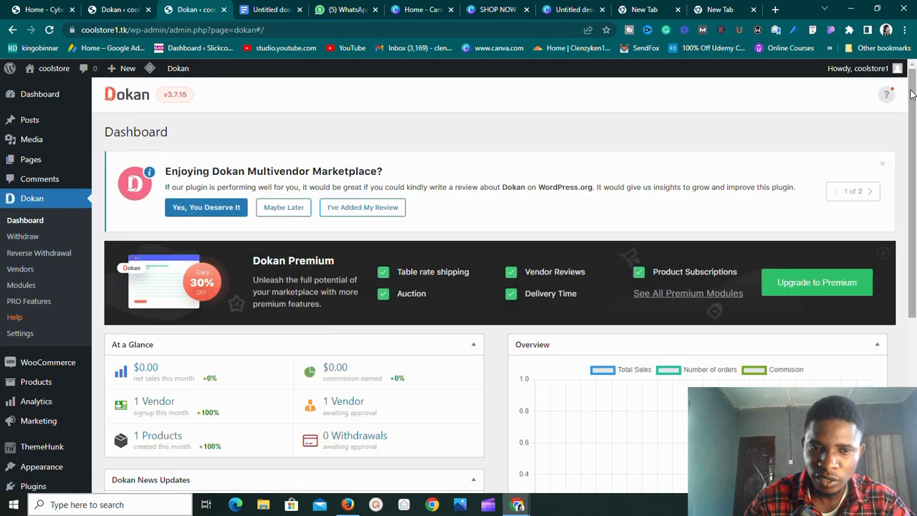
{"action": "left_click_drag", "start_coordinate": [912, 93], "coordinate": [914, 232]}
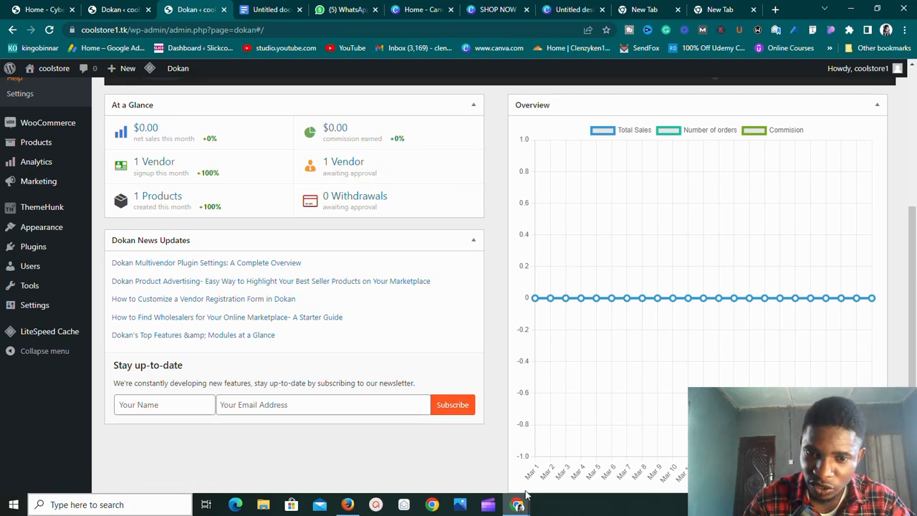
Step: Switch to the vendor's incognito window and open its Products section
{"action": "mouse_move", "coordinate": [521, 506]}
{"action": "left_click", "coordinate": [549, 465]}
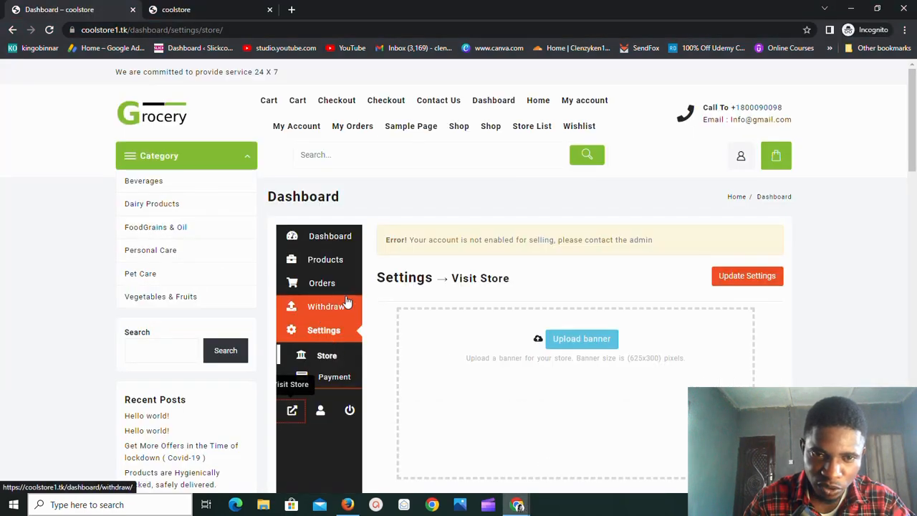
{"action": "left_click", "coordinate": [337, 273]}
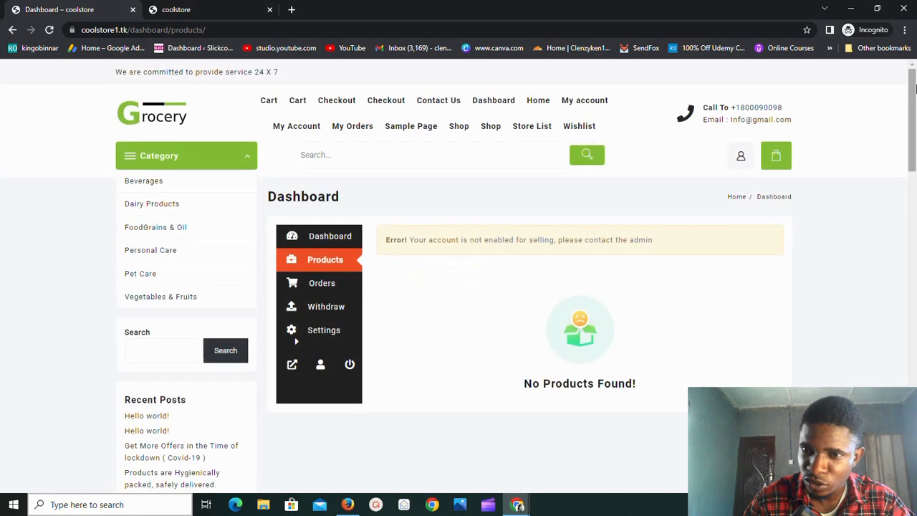
Step: Confirm the vendor has no products, then return to the admin's '1 Vendor awaiting approval' overview
{"action": "scroll", "coordinate": [913, 75], "scroll_direction": "down", "scroll_amount": 1}
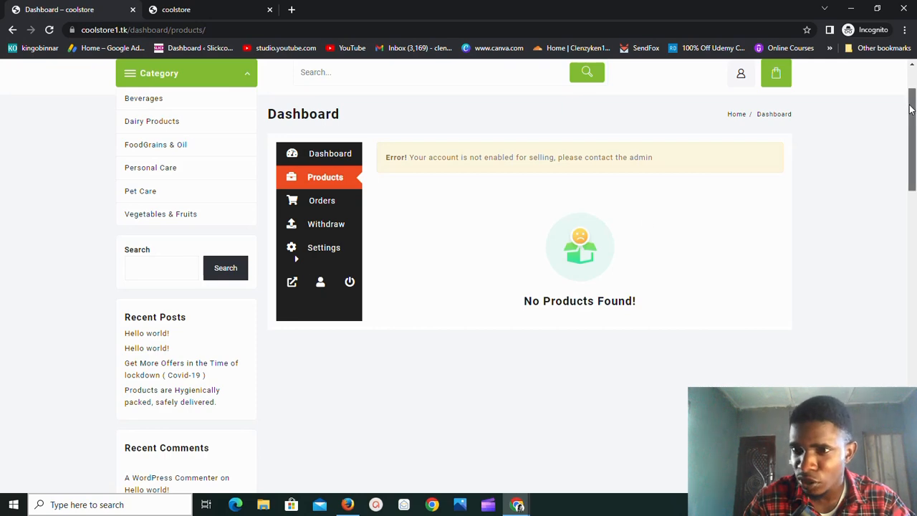
{"action": "scroll", "coordinate": [911, 88], "scroll_direction": "up", "scroll_amount": 1}
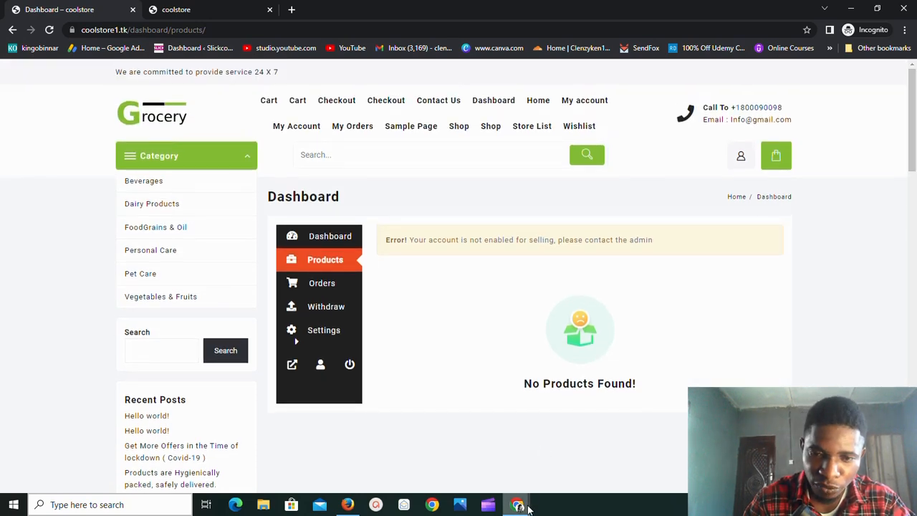
{"action": "mouse_move", "coordinate": [520, 506]}
{"action": "left_click", "coordinate": [475, 483]}
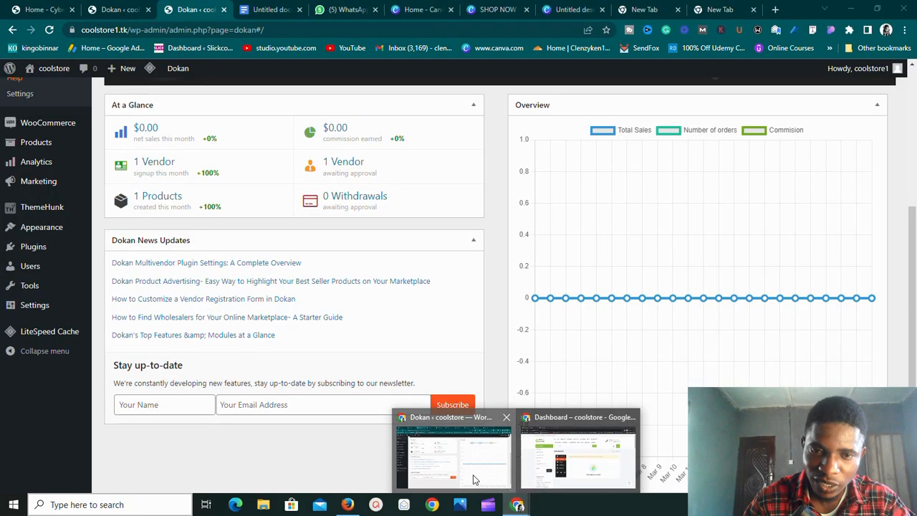
{"action": "left_click", "coordinate": [344, 171]}
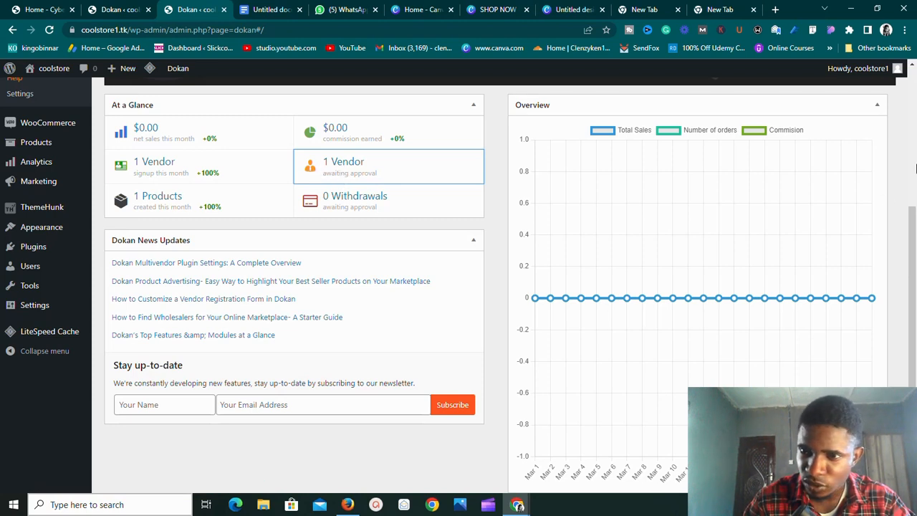
{"action": "left_click_drag", "start_coordinate": [912, 250], "coordinate": [882, 143]}
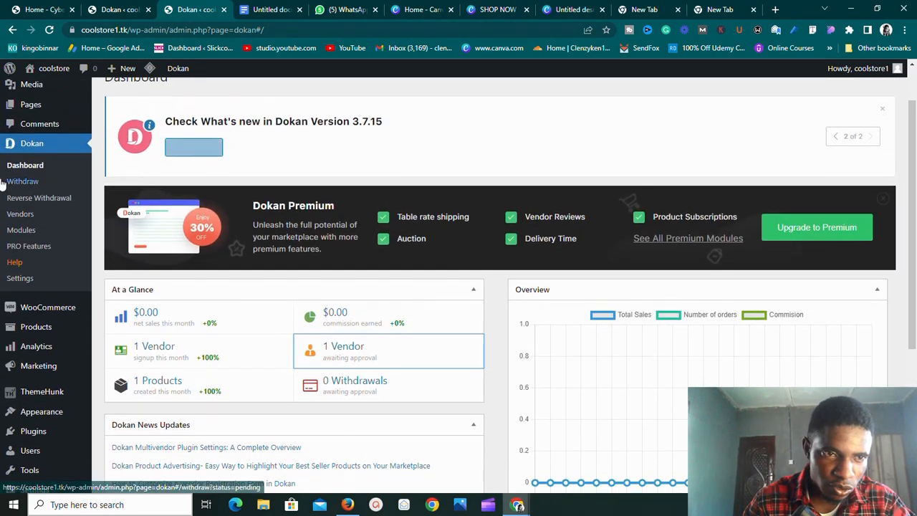
Step: In Dokan > Vendors, view cool's profile, go back, and switch on cool's Status toggle
{"action": "left_click", "coordinate": [23, 214]}
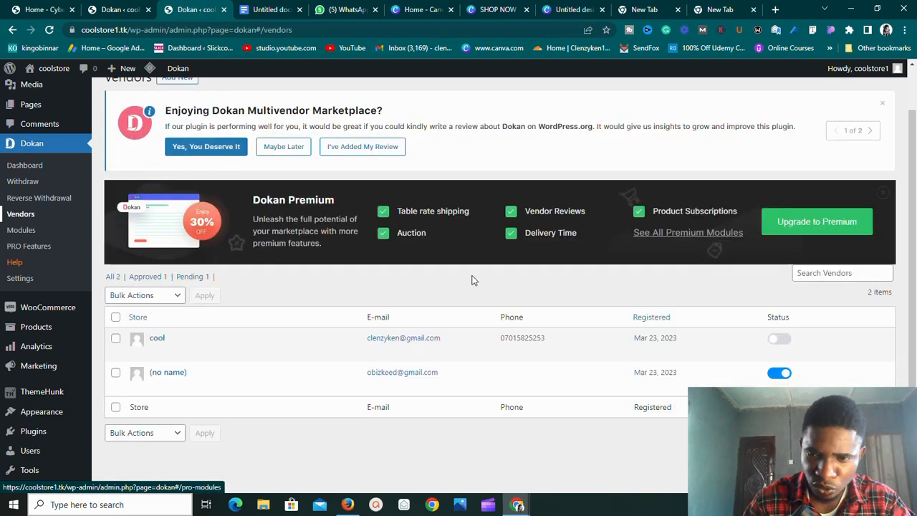
{"action": "left_click_drag", "start_coordinate": [914, 159], "coordinate": [915, 196]}
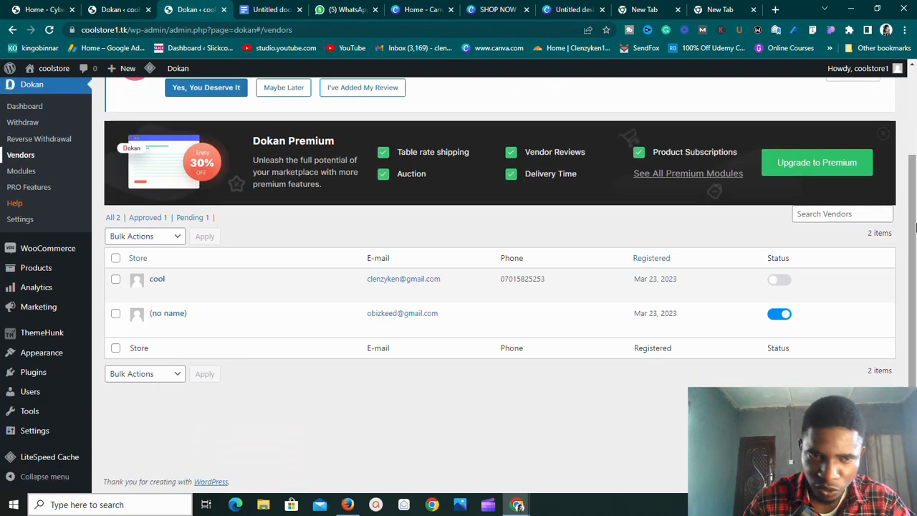
{"action": "mouse_move", "coordinate": [159, 282]}
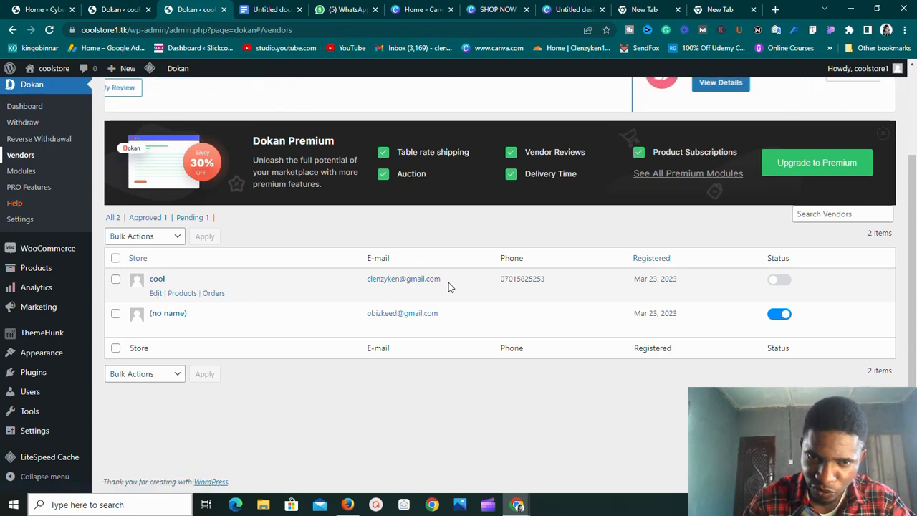
{"action": "left_click", "coordinate": [156, 295]}
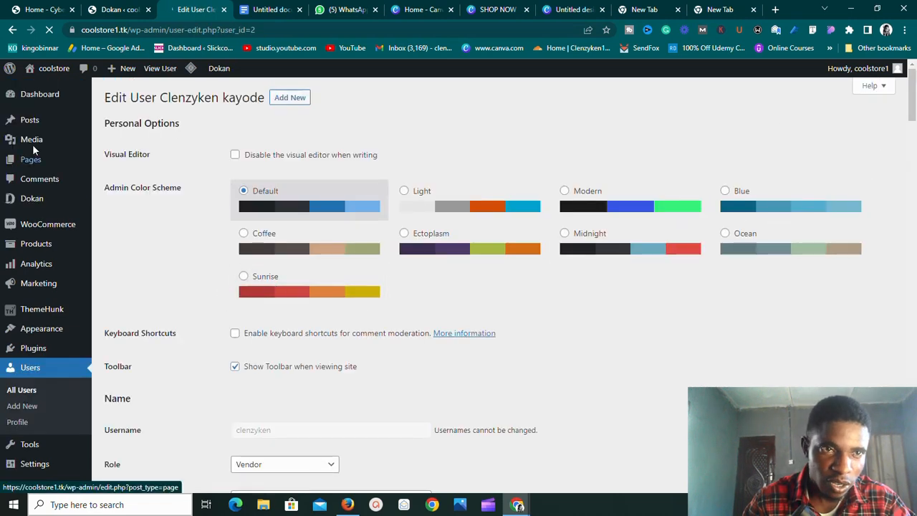
{"action": "left_click", "coordinate": [12, 30]}
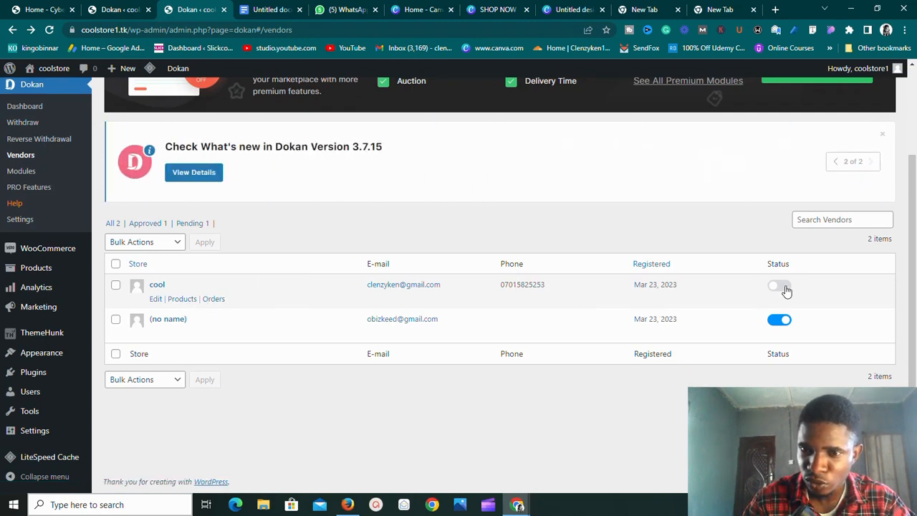
{"action": "left_click", "coordinate": [781, 286]}
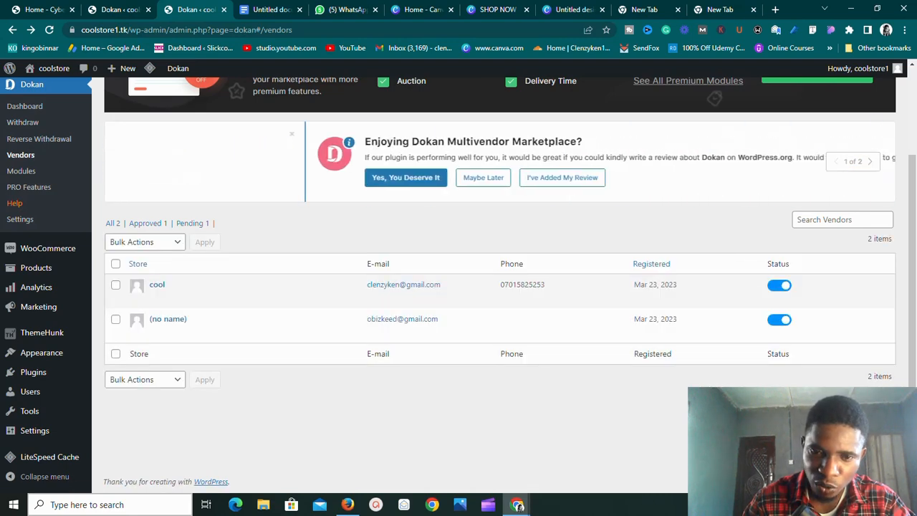
Step: Reload the vendor's product dashboard, then open and close the new-product form without saving
{"action": "mouse_move", "coordinate": [522, 506]}
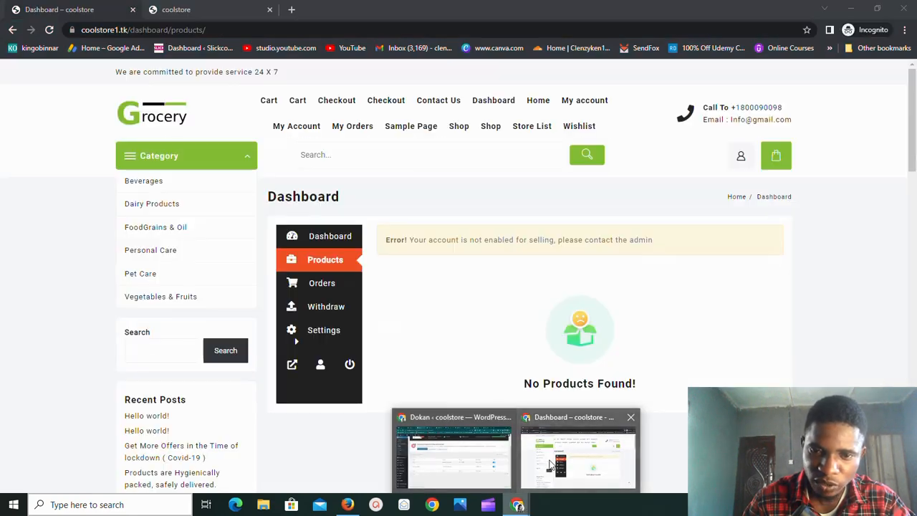
{"action": "left_click", "coordinate": [612, 423]}
{"action": "left_click", "coordinate": [48, 32]}
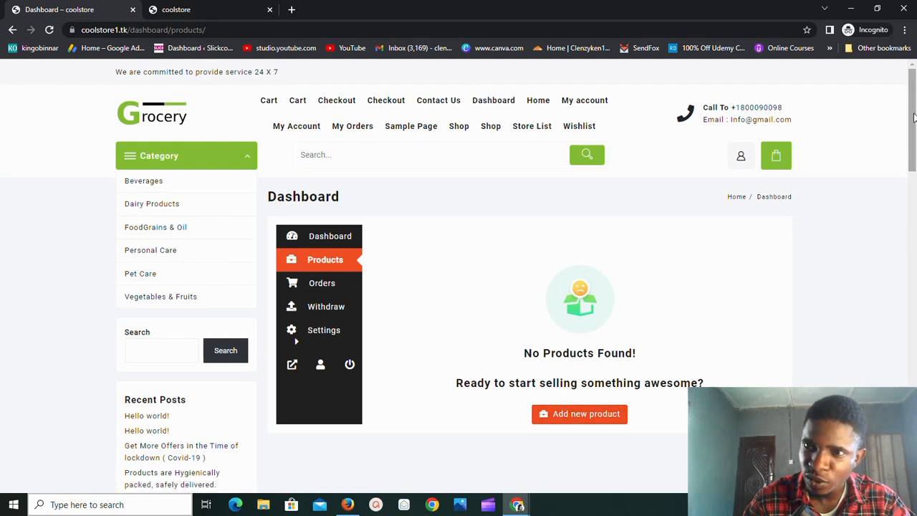
{"action": "left_click_drag", "start_coordinate": [914, 117], "coordinate": [913, 127]}
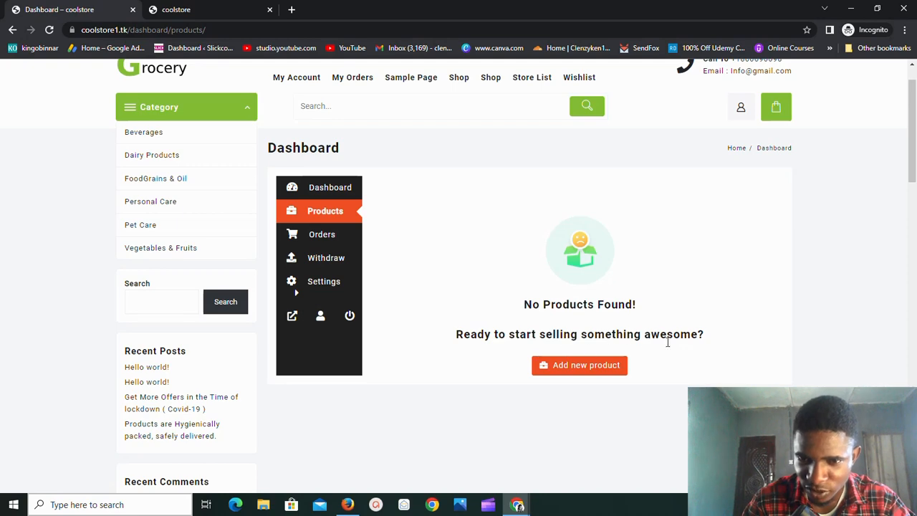
{"action": "left_click", "coordinate": [588, 371]}
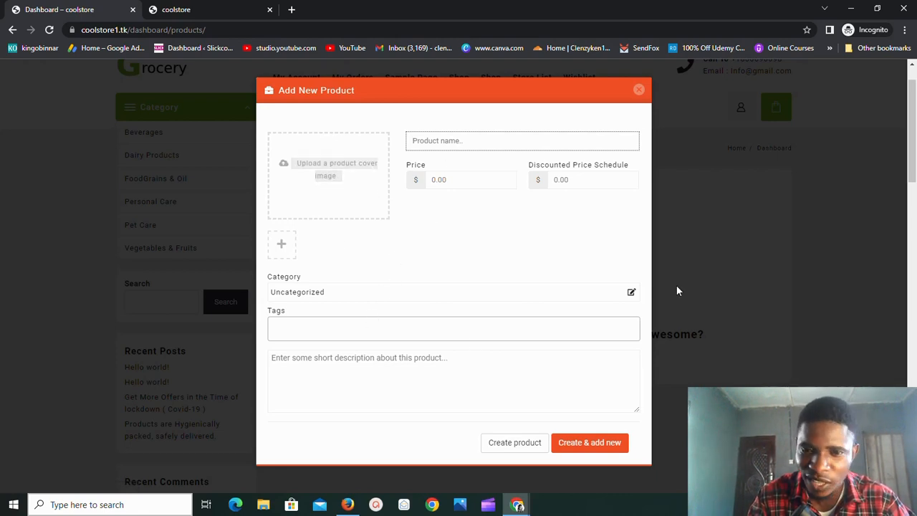
{"action": "left_click", "coordinate": [638, 90]}
Step: Return to the admin's Dokan Vendors list showing both vendor stores, with cool enabled
{"action": "mouse_move", "coordinate": [517, 504]}
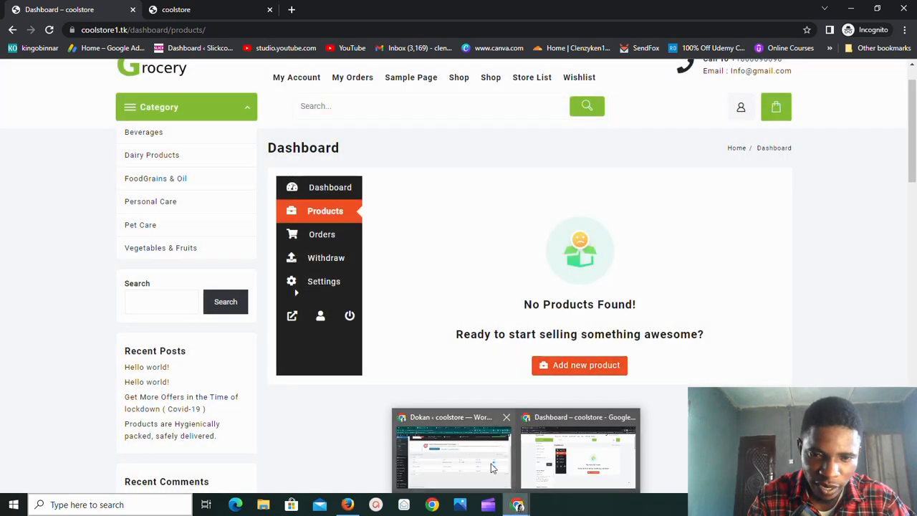
{"action": "left_click", "coordinate": [491, 469]}
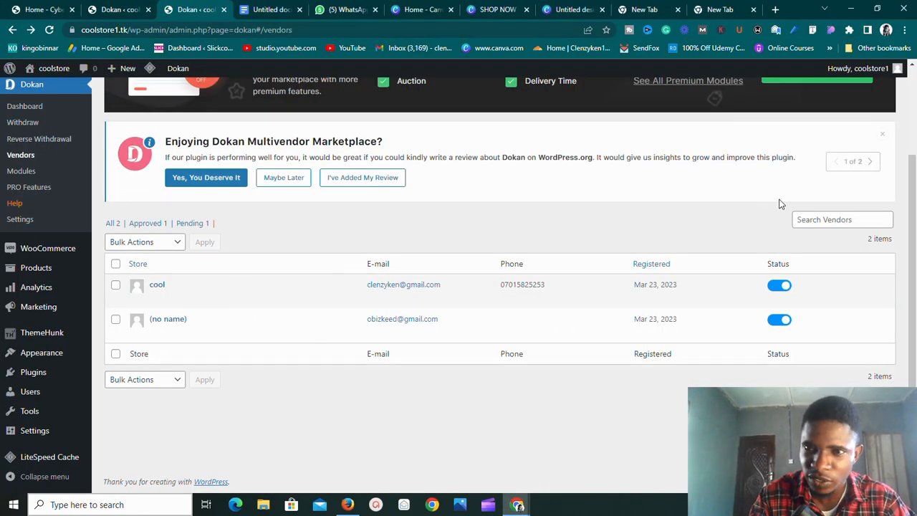
{"action": "left_click_drag", "start_coordinate": [913, 204], "coordinate": [912, 122]}
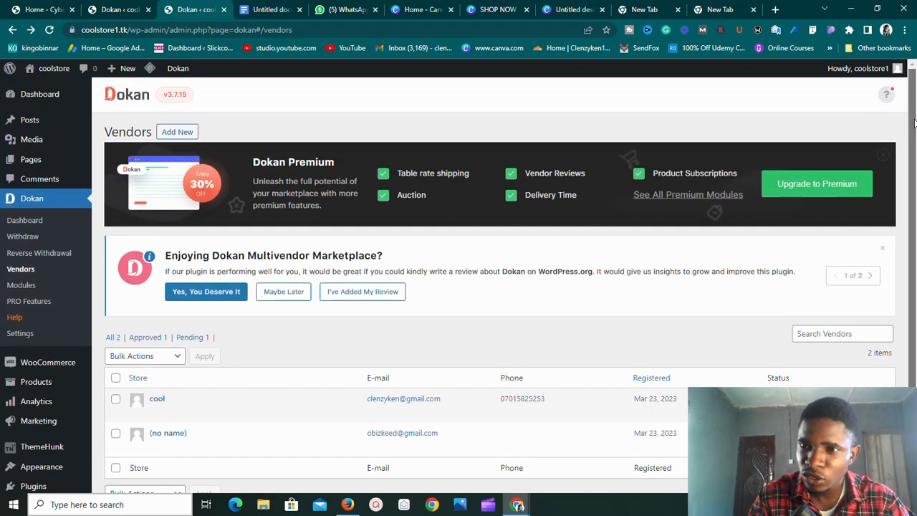
{"action": "scroll", "coordinate": [912, 122], "scroll_direction": "down", "scroll_amount": 2}
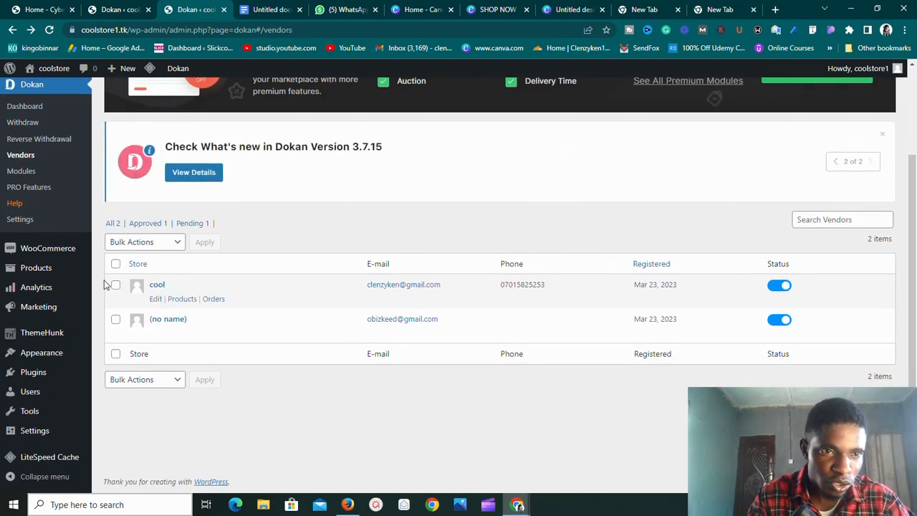
Step: On the WooCommerce home, set the store's country/region to Nigeria — Lagos
{"action": "mouse_move", "coordinate": [62, 250]}
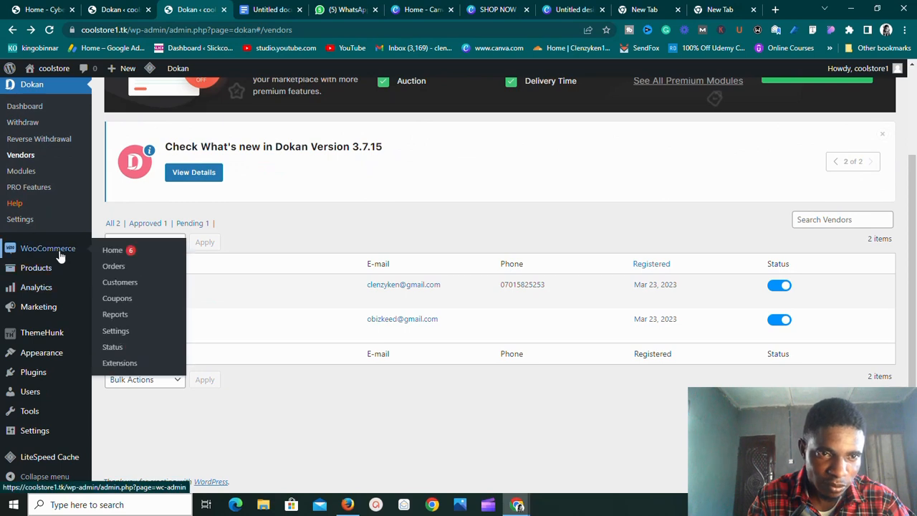
{"action": "left_click", "coordinate": [110, 255]}
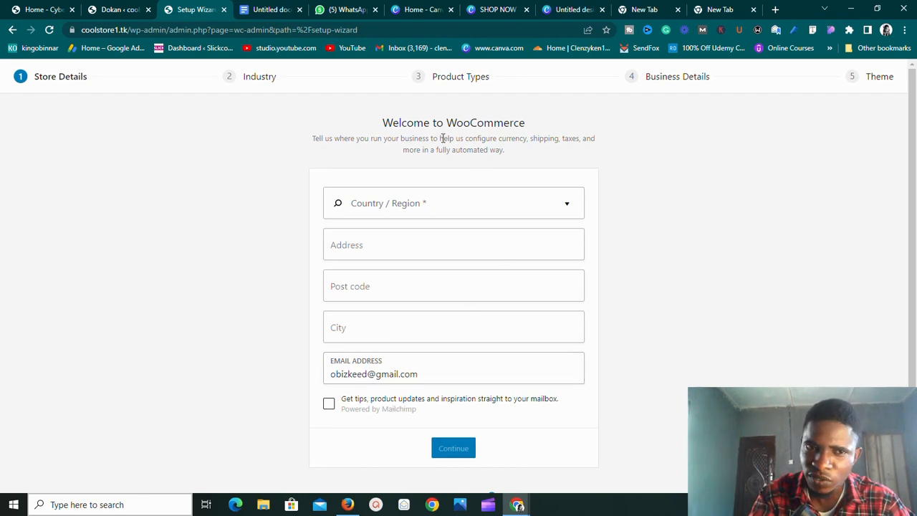
{"action": "left_click", "coordinate": [468, 203]}
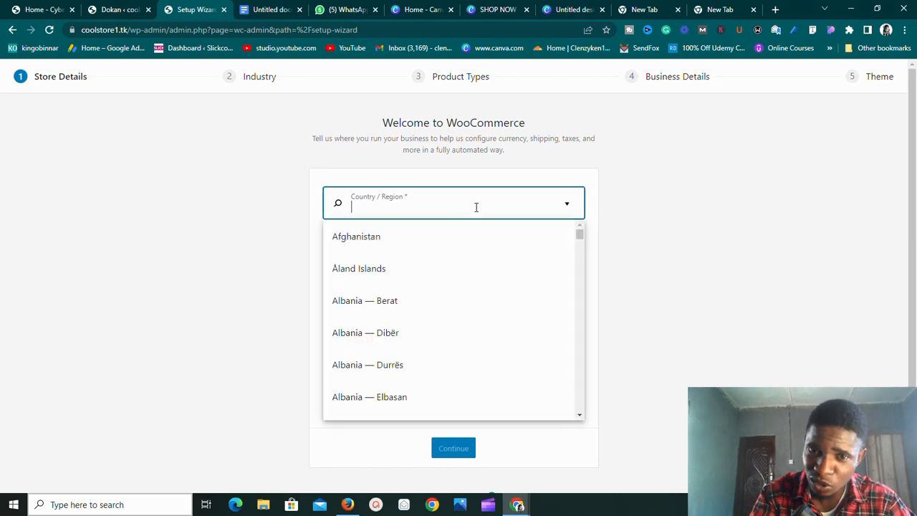
{"action": "type", "text": "niger"}
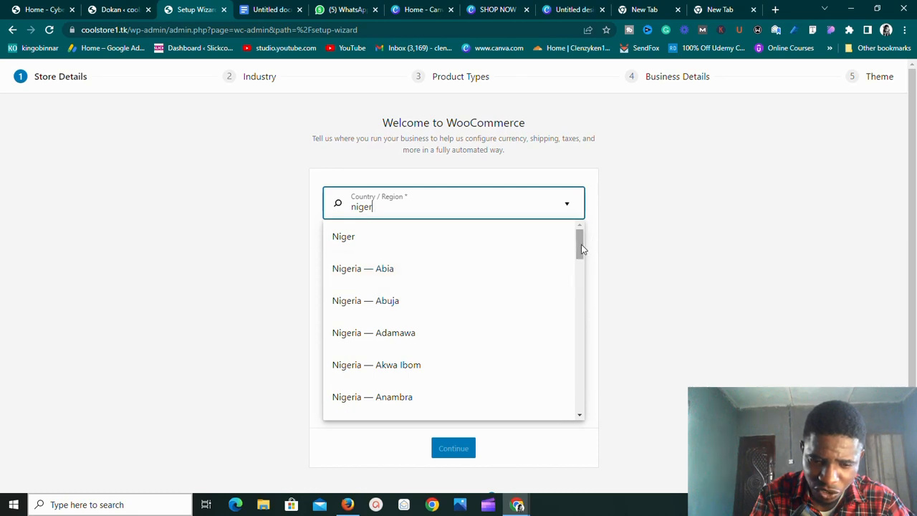
{"action": "left_click_drag", "start_coordinate": [582, 248], "coordinate": [578, 360]}
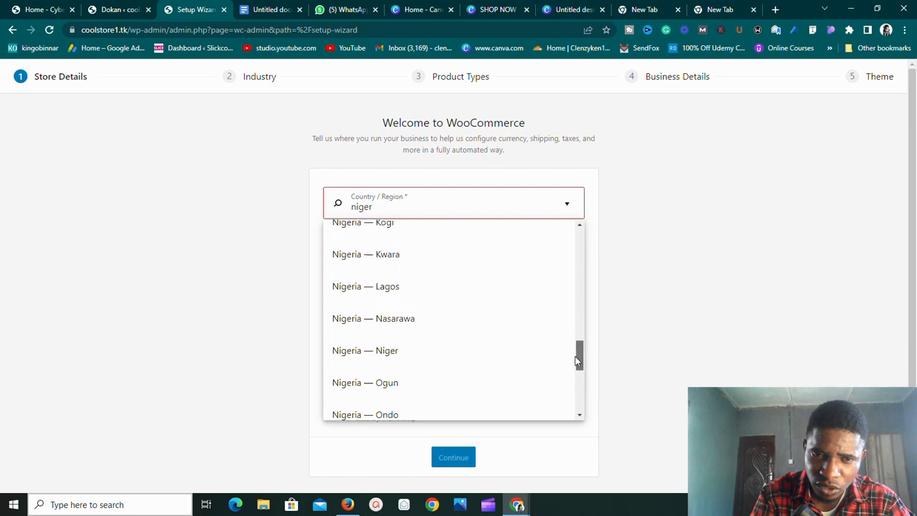
{"action": "left_click", "coordinate": [405, 301]}
Step: Fill the store address from a saved address, submit the details, and decline usage tracking
{"action": "left_click", "coordinate": [428, 248]}
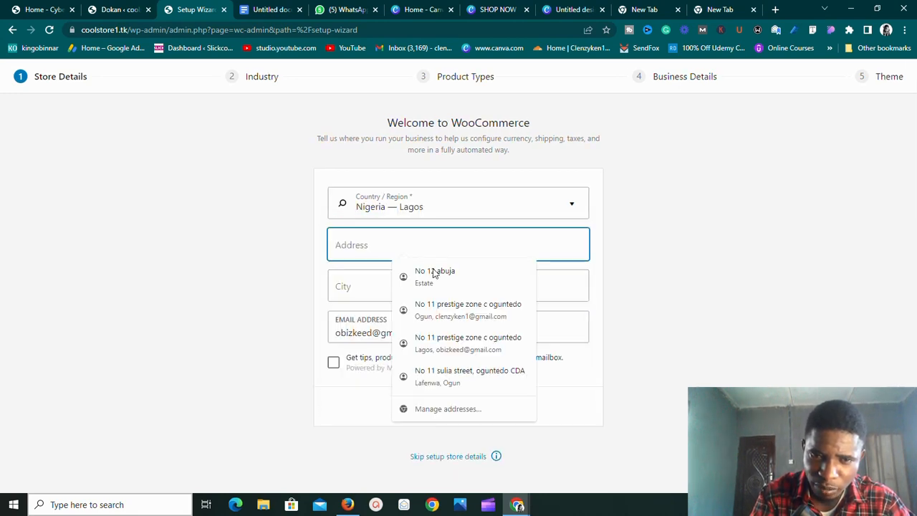
{"action": "left_click", "coordinate": [435, 276]}
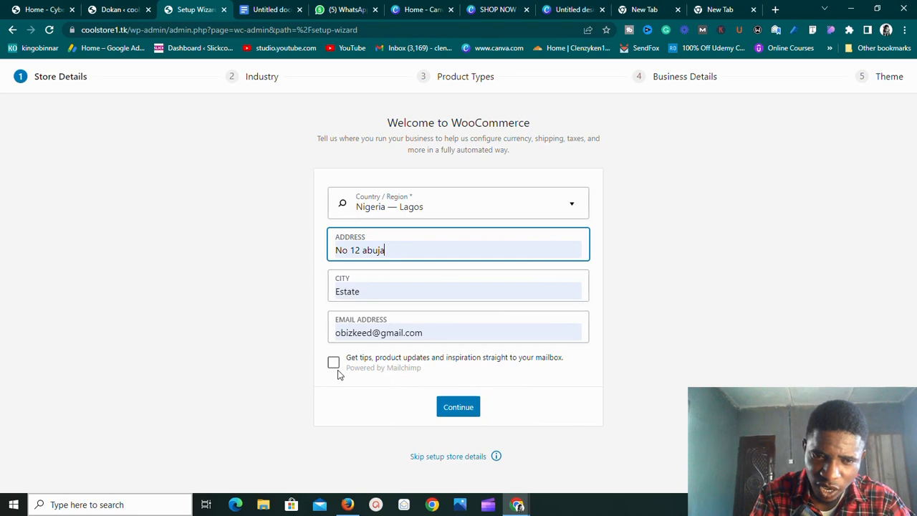
{"action": "left_click", "coordinate": [459, 408]}
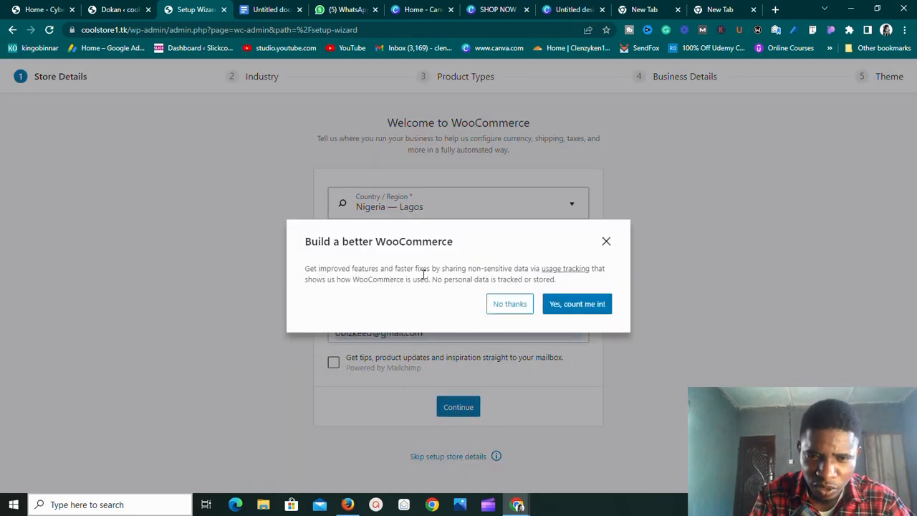
{"action": "left_click", "coordinate": [518, 306]}
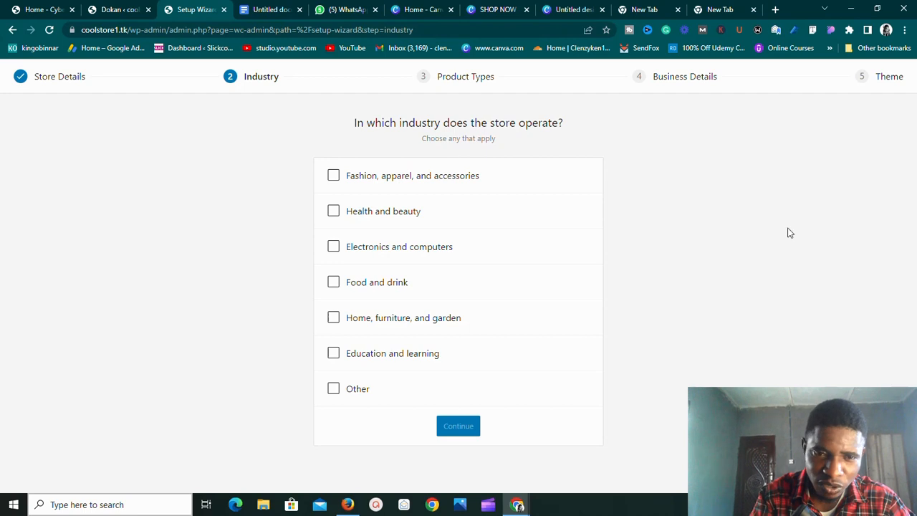
Step: Choose Home, furniture, and garden plus Health and beauty as industries, keeping Physical products
{"action": "left_click", "coordinate": [334, 389]}
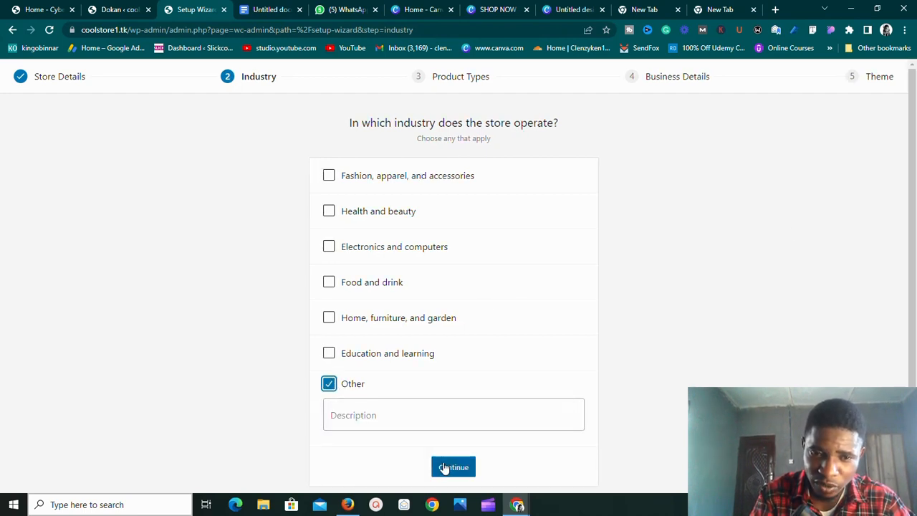
{"action": "left_click", "coordinate": [328, 323]}
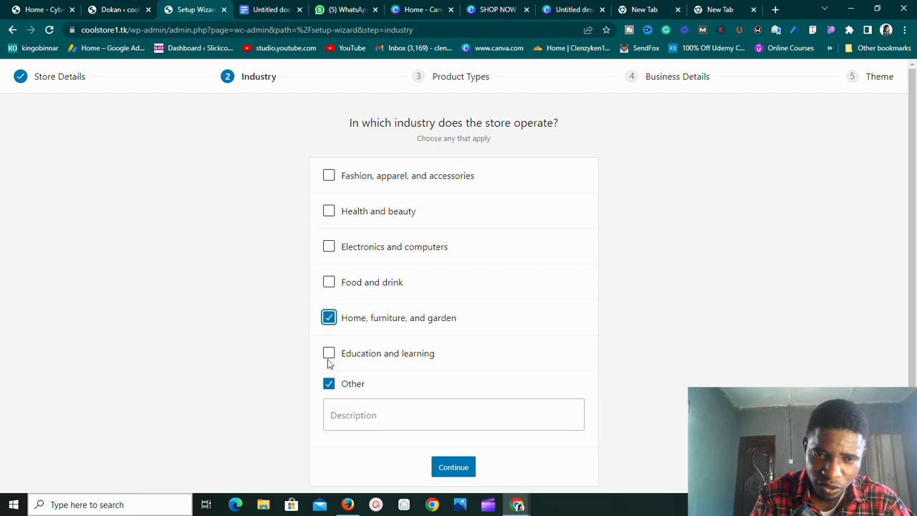
{"action": "left_click", "coordinate": [329, 385]}
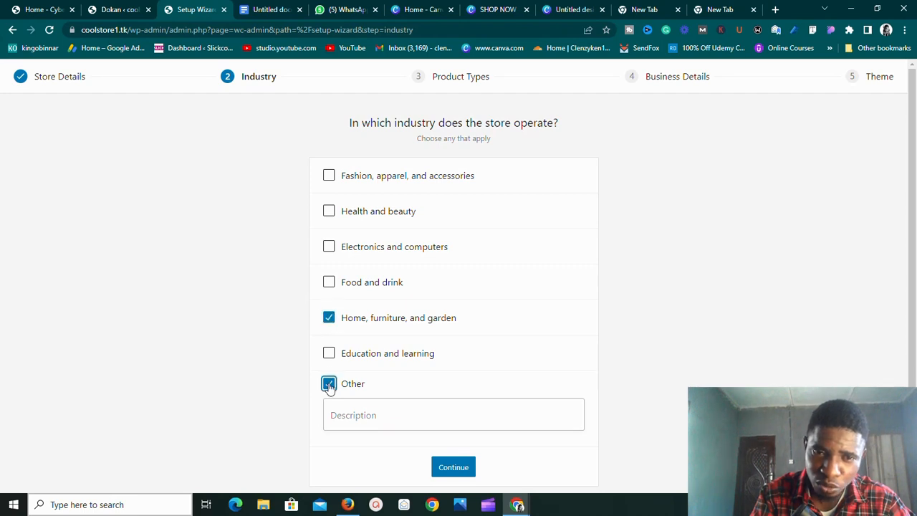
{"action": "left_click", "coordinate": [333, 211]}
{"action": "left_click", "coordinate": [457, 426]}
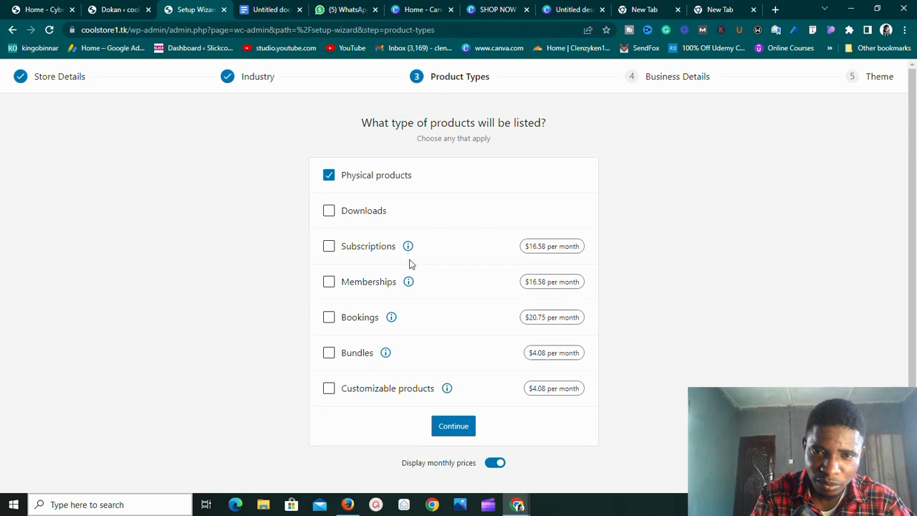
{"action": "left_click", "coordinate": [456, 432]}
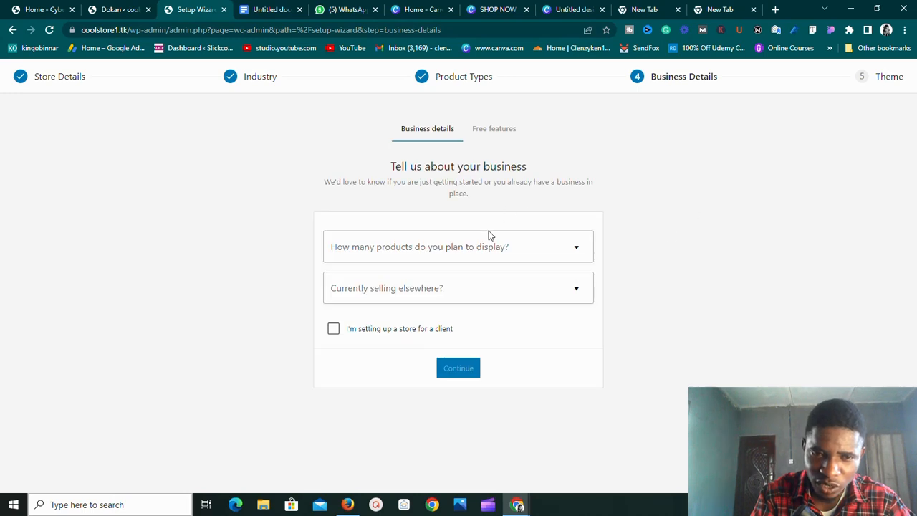
Step: Answer no products yet and not selling elsewhere, then install the recommended free features
{"action": "left_click", "coordinate": [532, 249]}
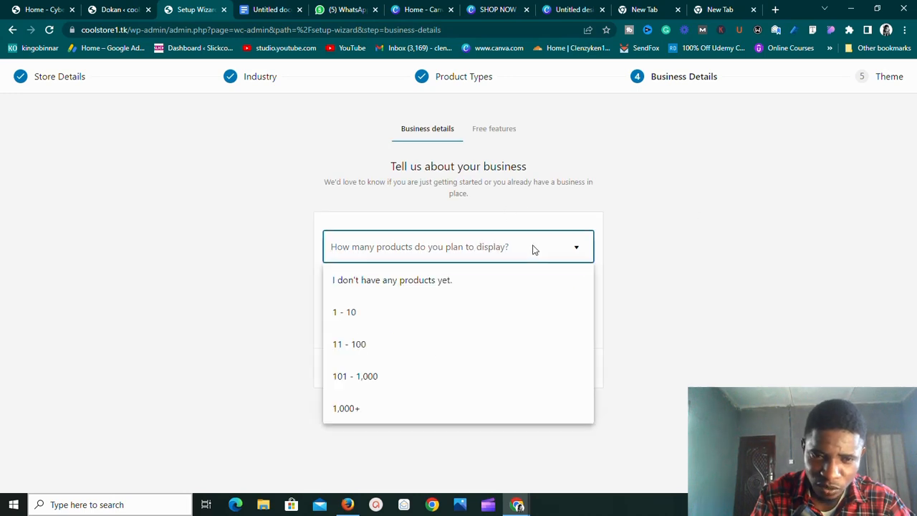
{"action": "left_click", "coordinate": [471, 291]}
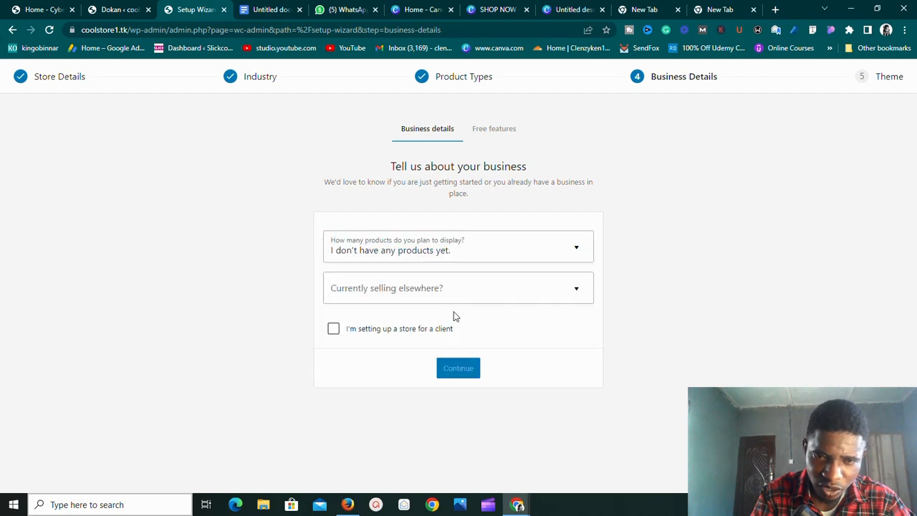
{"action": "left_click", "coordinate": [479, 288]}
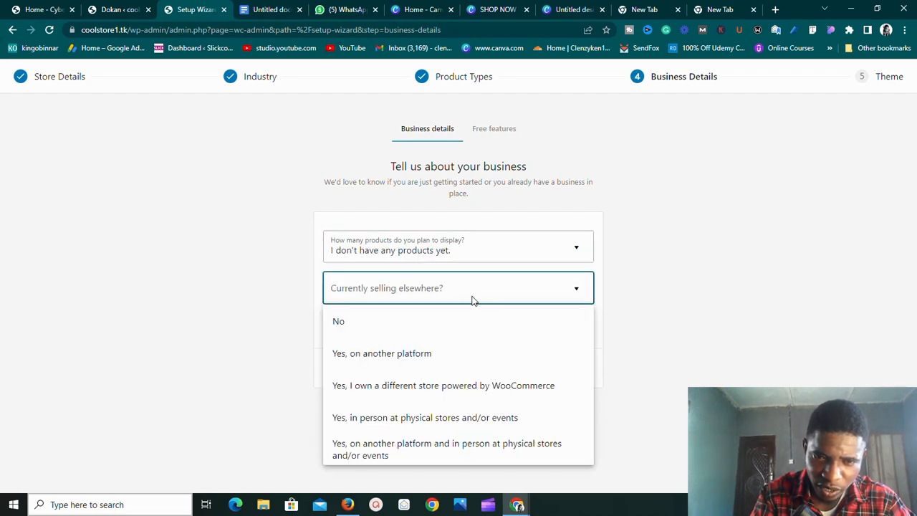
{"action": "left_click", "coordinate": [478, 332]}
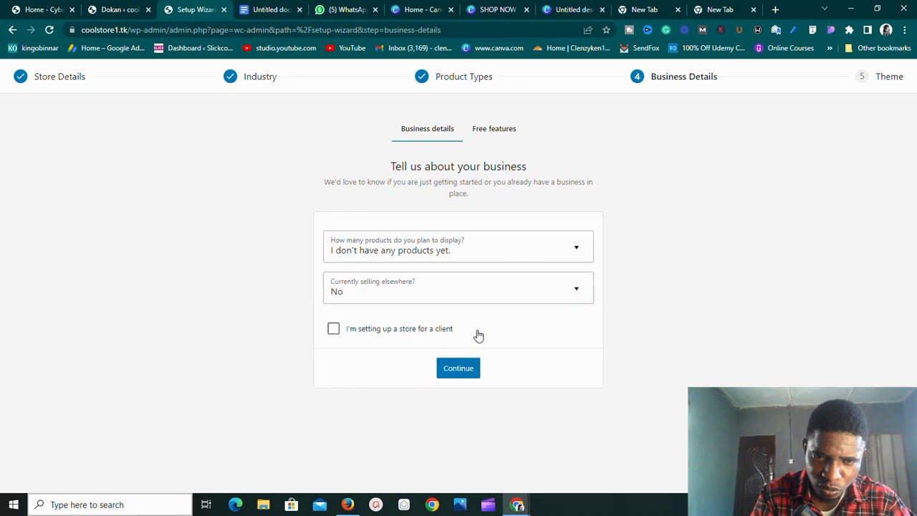
{"action": "left_click", "coordinate": [470, 370]}
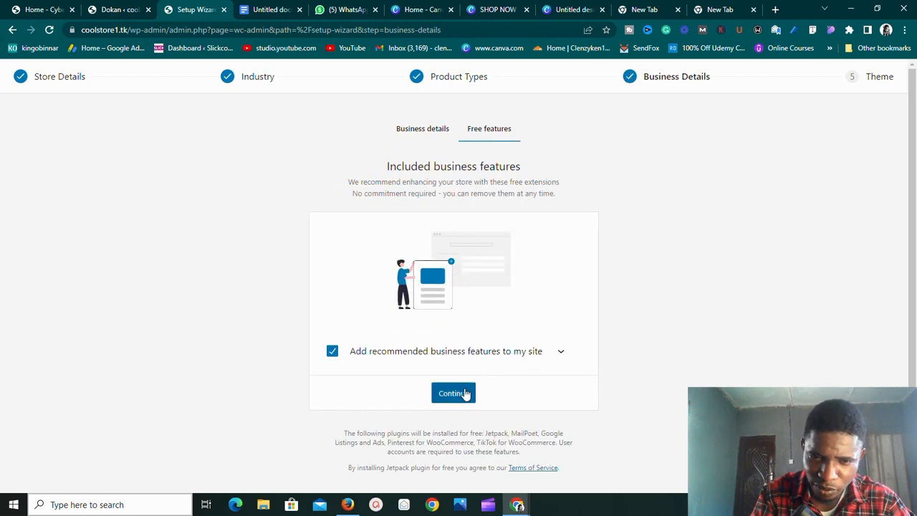
{"action": "left_click", "coordinate": [464, 395]}
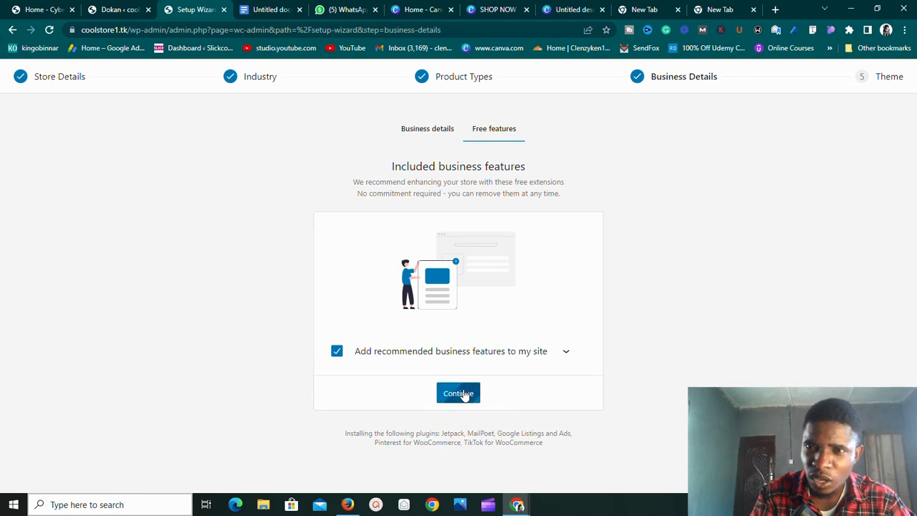
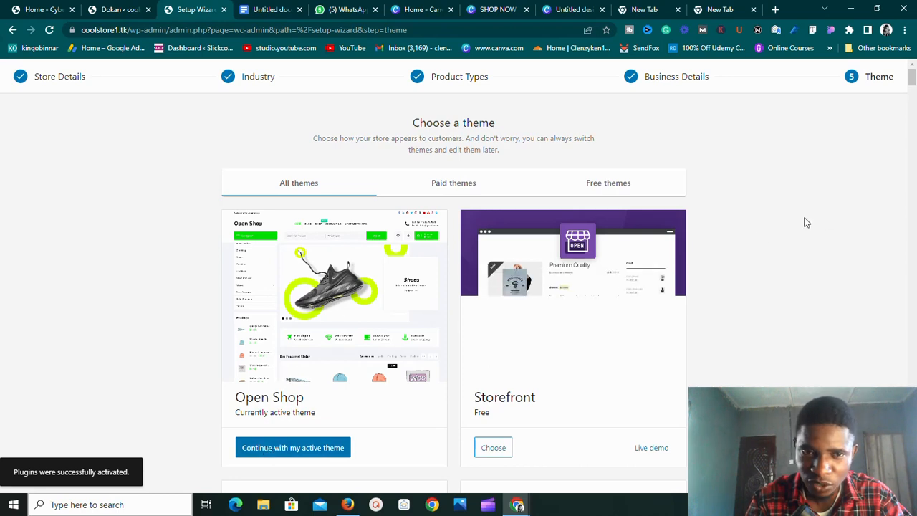
Step: Keep Open Shop as the active theme and continue past the wizard's theme step
{"action": "left_click", "coordinate": [283, 448]}
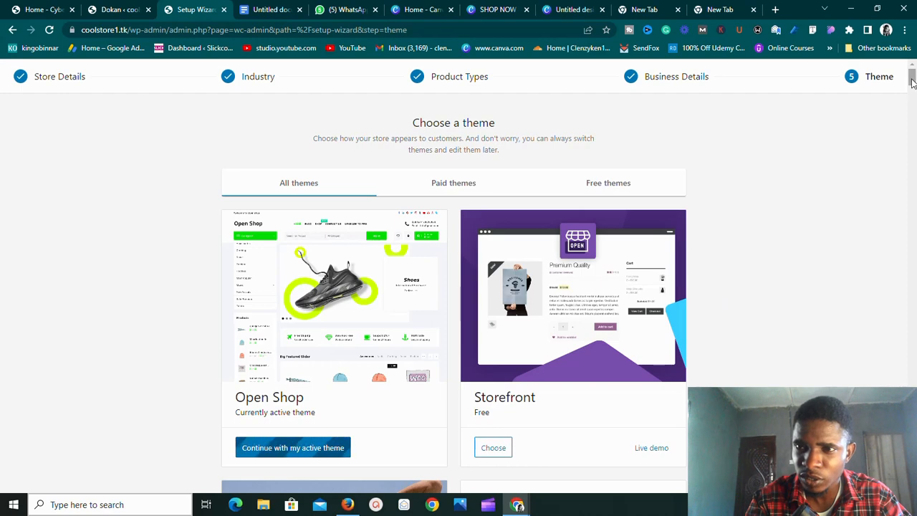
{"action": "mouse_move", "coordinate": [912, 79]}
{"action": "left_mouse_down"}
{"action": "mouse_move", "coordinate": [912, 108]}
{"action": "mouse_move", "coordinate": [912, 78]}
{"action": "left_mouse_up"}
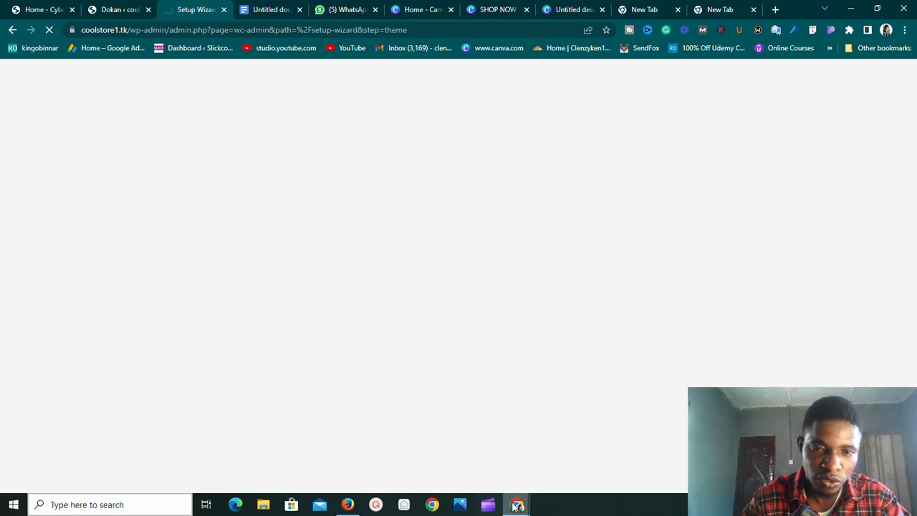
Step: In the vendor dashboard, open and discard the new product form, leaving Products empty
{"action": "mouse_move", "coordinate": [517, 503]}
{"action": "left_click", "coordinate": [541, 485]}
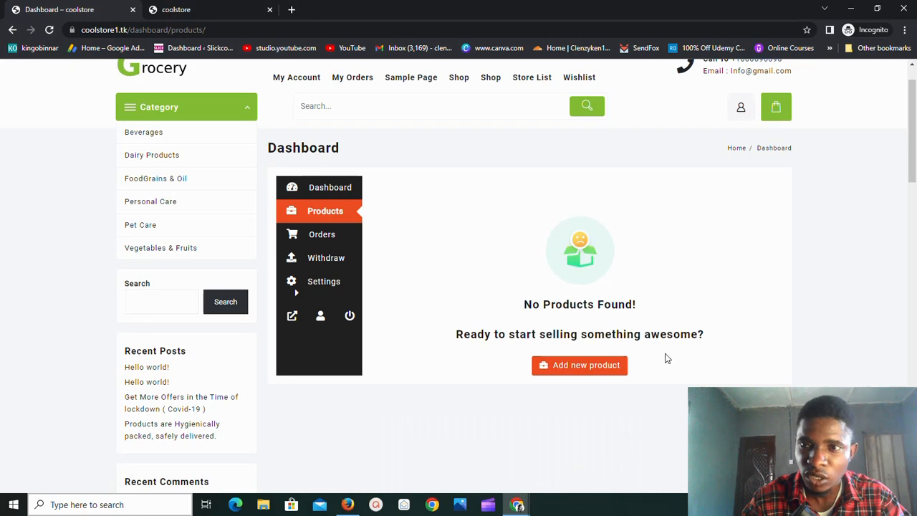
{"action": "left_click_drag", "start_coordinate": [912, 131], "coordinate": [914, 85]}
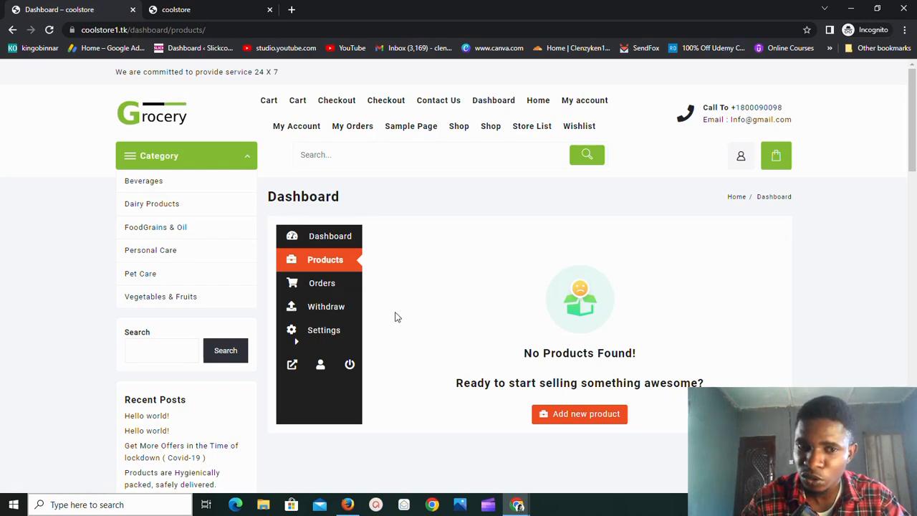
{"action": "left_click", "coordinate": [589, 416]}
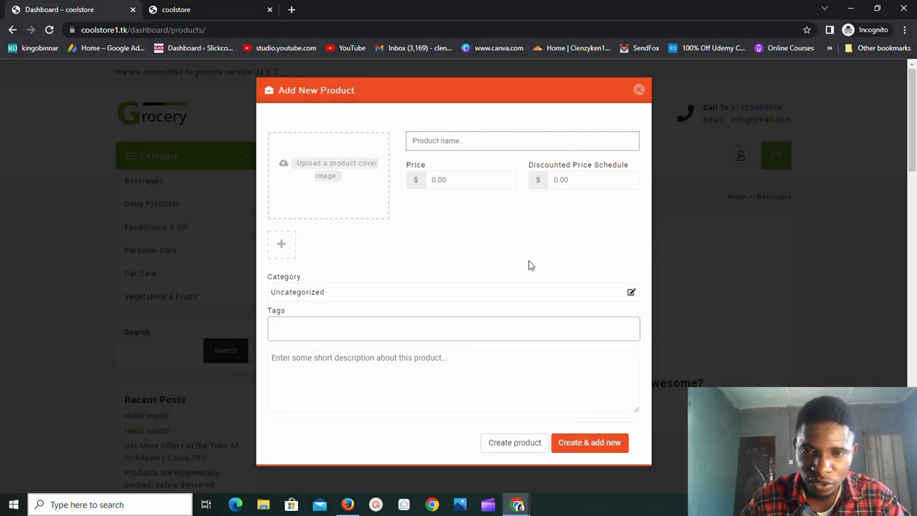
{"action": "left_click", "coordinate": [639, 91]}
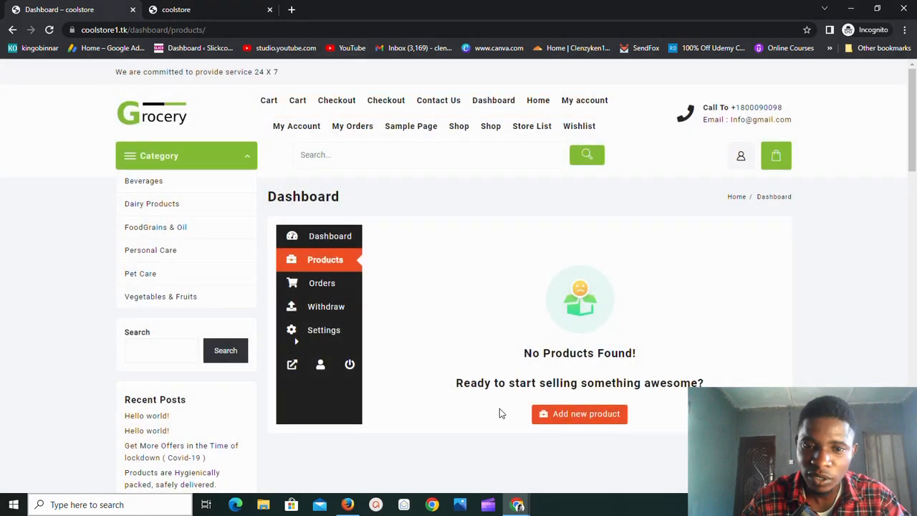
Step: Review the Jetpack signup page, then go back without signing up and return to Dokan settings
{"action": "mouse_move", "coordinate": [520, 501]}
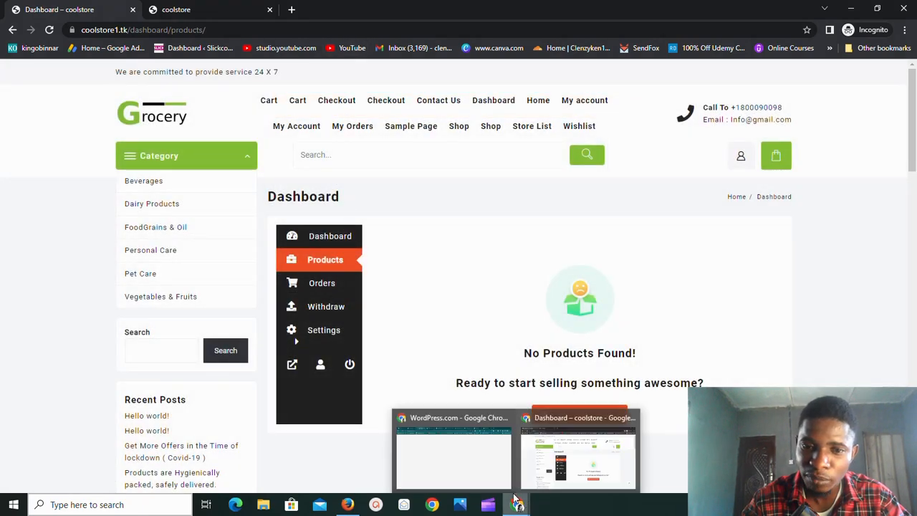
{"action": "left_click", "coordinate": [481, 470]}
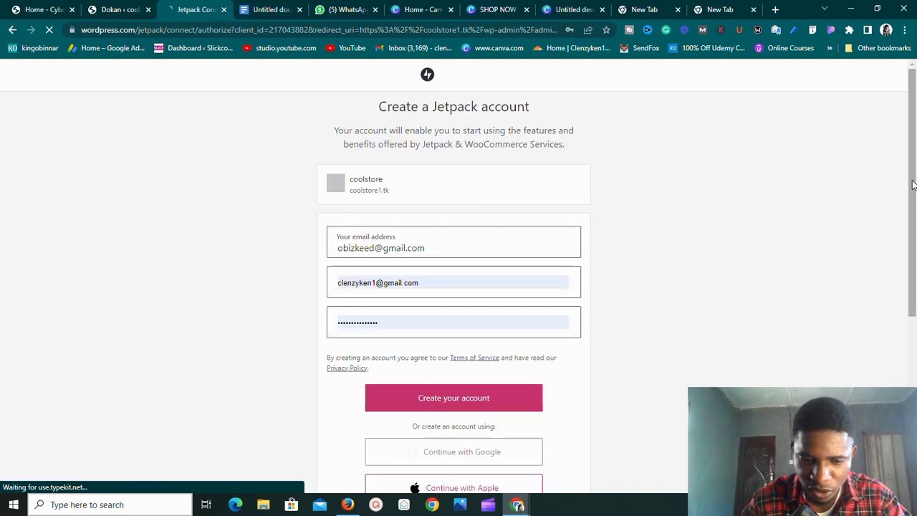
{"action": "left_click_drag", "start_coordinate": [912, 185], "coordinate": [914, 355]}
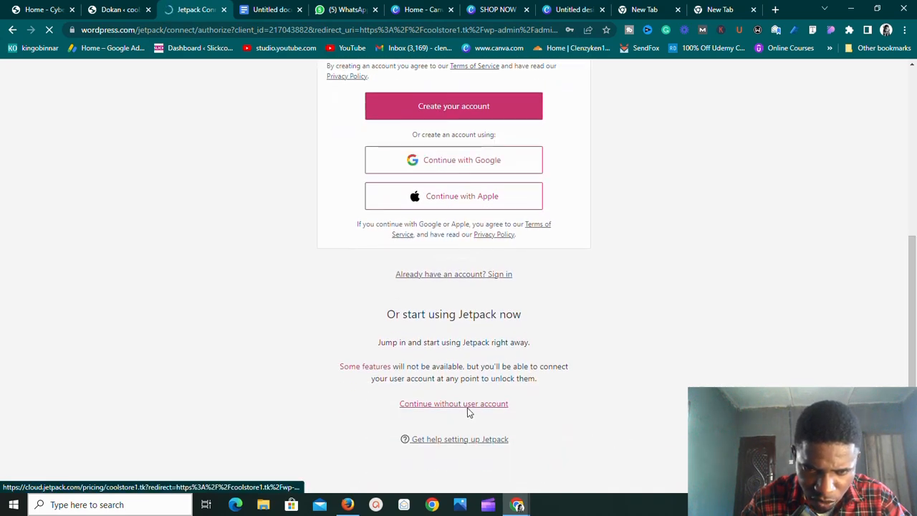
{"action": "left_click_drag", "start_coordinate": [911, 369], "coordinate": [909, 195]}
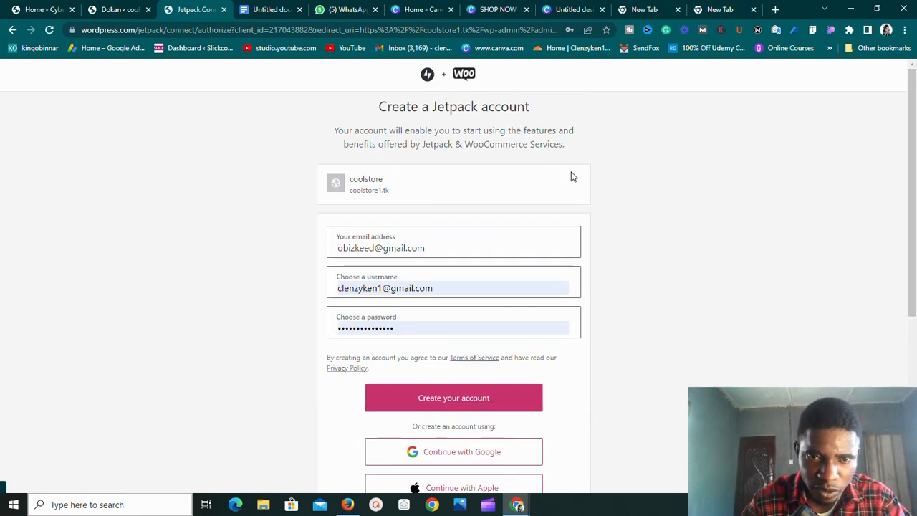
{"action": "left_click_drag", "start_coordinate": [912, 194], "coordinate": [916, 266]}
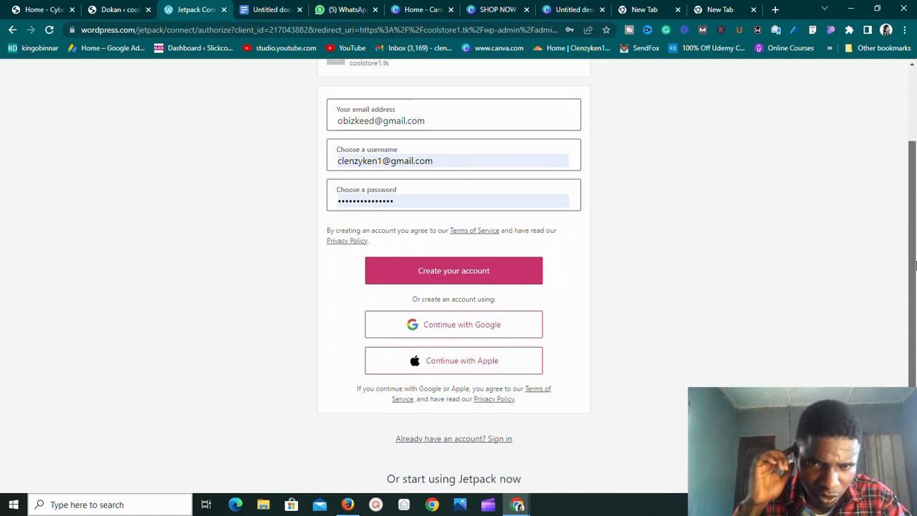
{"action": "left_click_drag", "start_coordinate": [915, 266], "coordinate": [915, 365]}
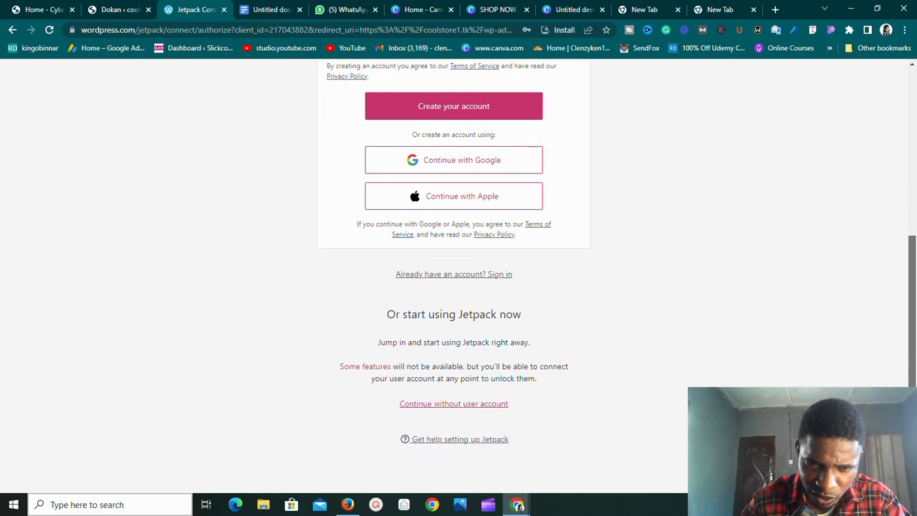
{"action": "left_click_drag", "start_coordinate": [915, 365], "coordinate": [915, 190]}
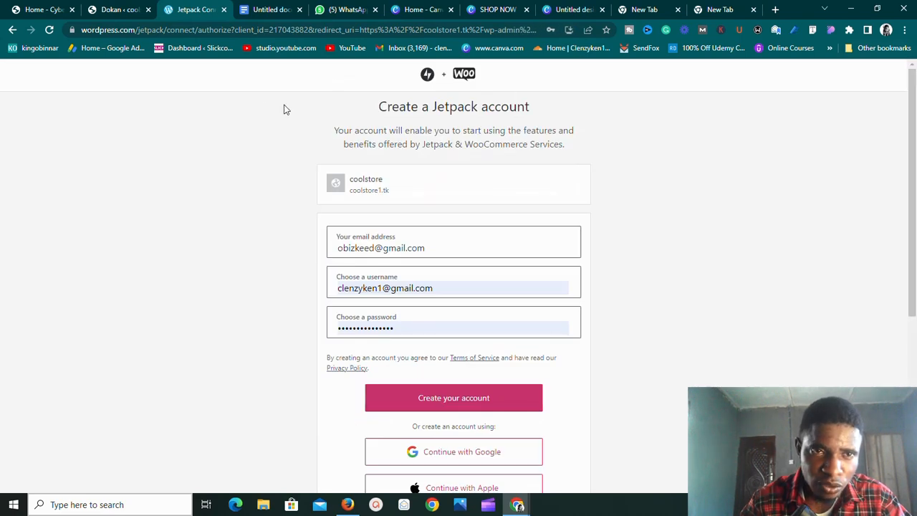
{"action": "left_click", "coordinate": [13, 30]}
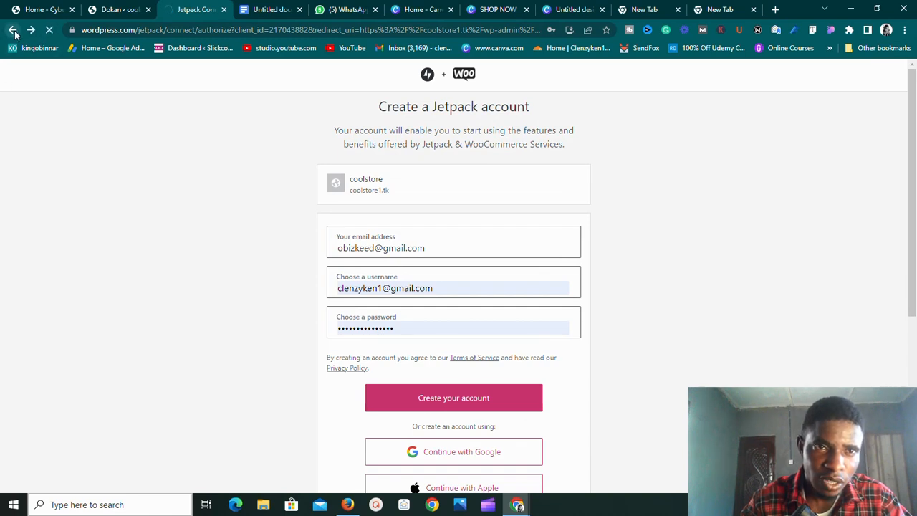
{"action": "left_click", "coordinate": [120, 8]}
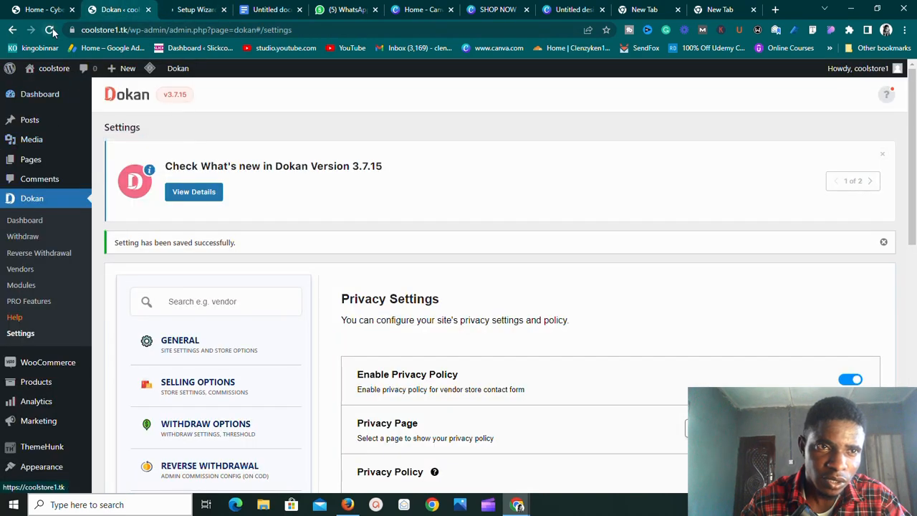
Step: Reload the Dokan settings page and close the leftover Setup Wizard tab
{"action": "left_click", "coordinate": [50, 30]}
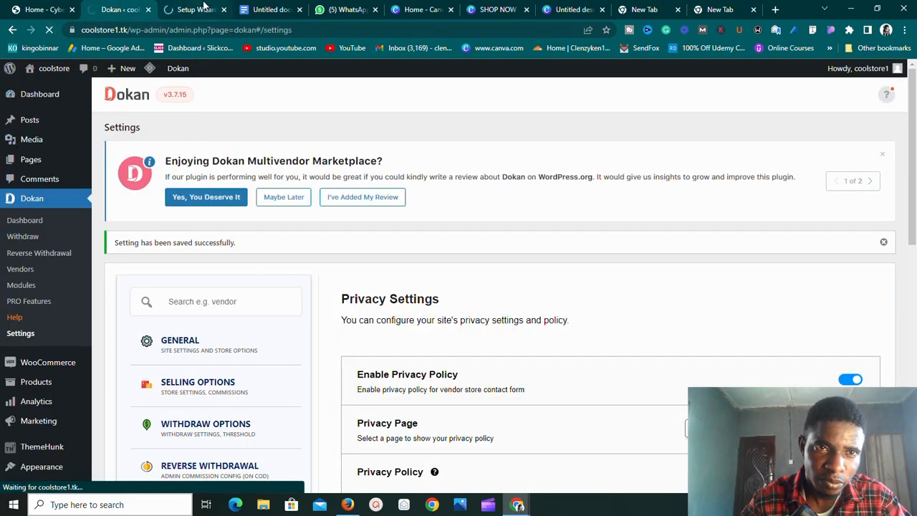
{"action": "left_click", "coordinate": [204, 7]}
{"action": "left_click", "coordinate": [223, 9]}
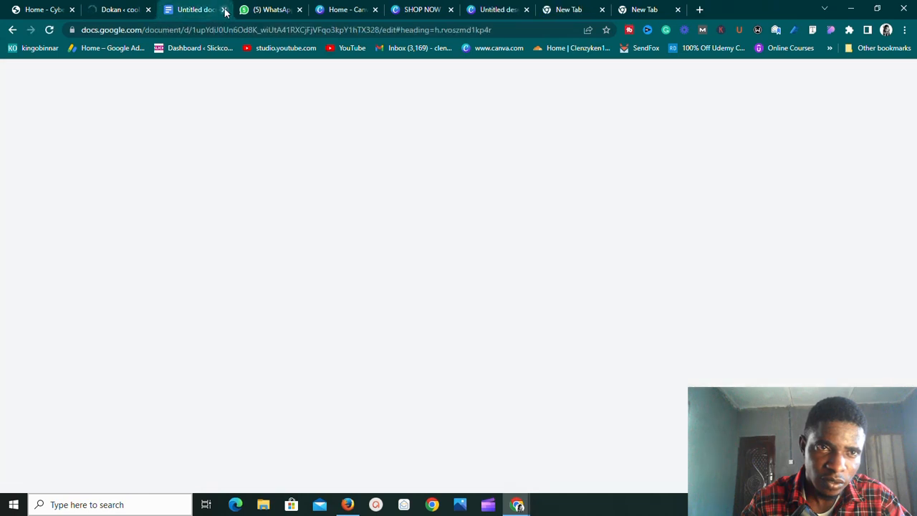
{"action": "left_click", "coordinate": [118, 10]}
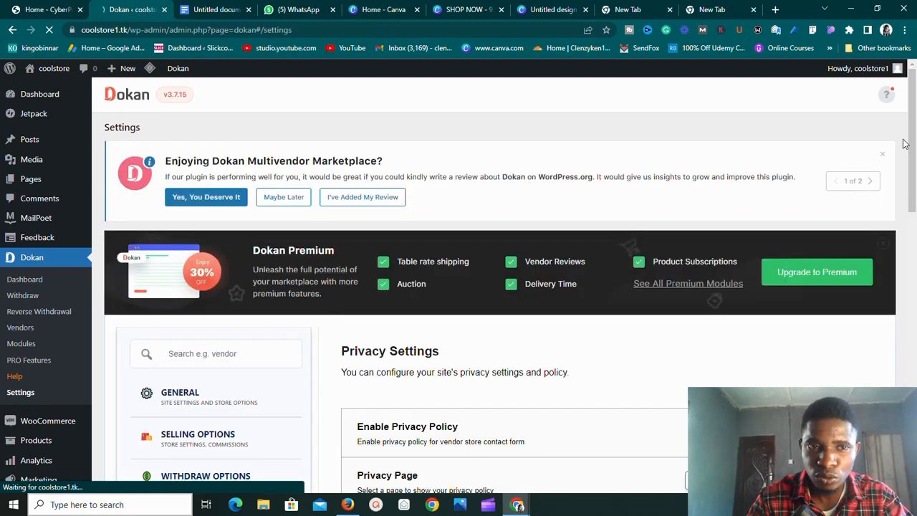
{"action": "left_click_drag", "start_coordinate": [913, 143], "coordinate": [915, 214]}
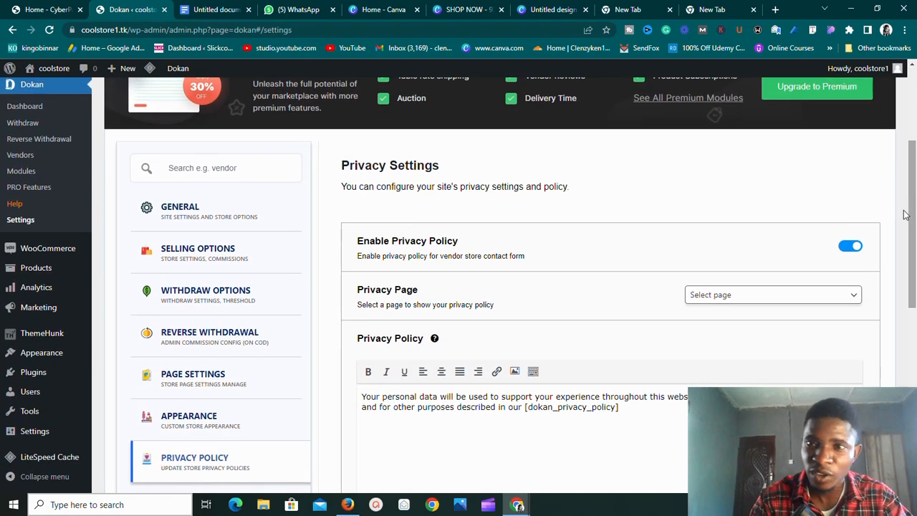
{"action": "scroll", "coordinate": [443, 151], "scroll_direction": "up", "scroll_amount": 3}
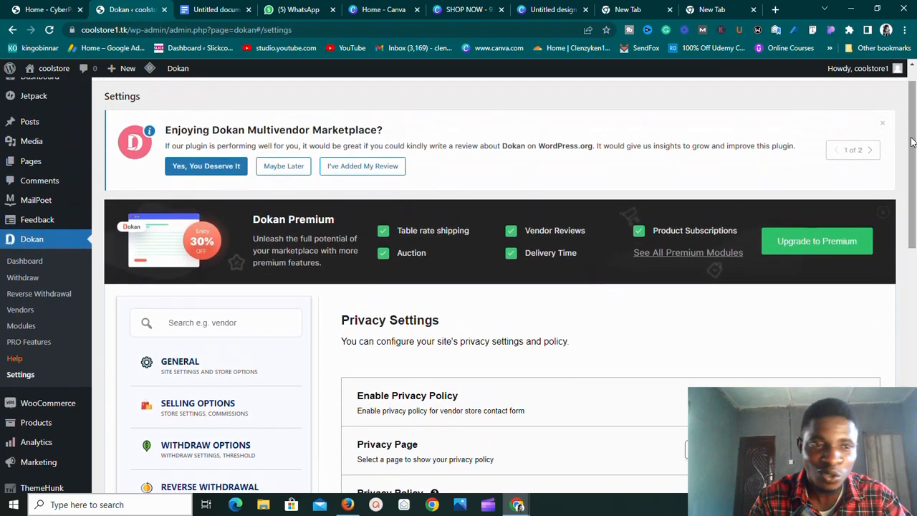
{"action": "mouse_move", "coordinate": [35, 424]}
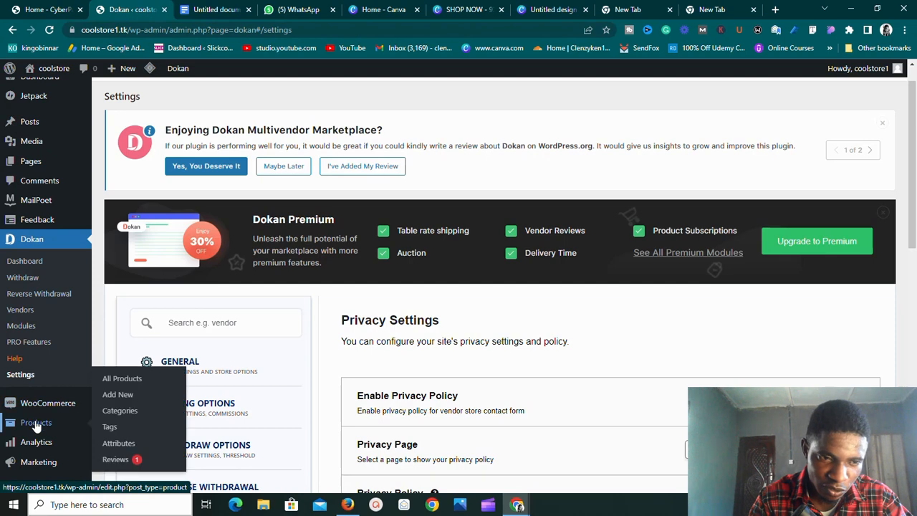
{"action": "left_click", "coordinate": [117, 384]}
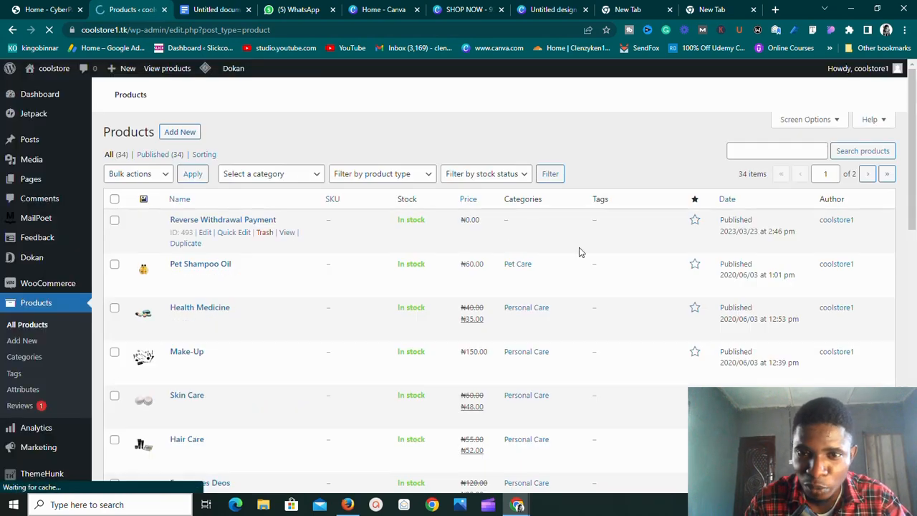
{"action": "scroll", "coordinate": [914, 217], "scroll_direction": "down", "scroll_amount": 3}
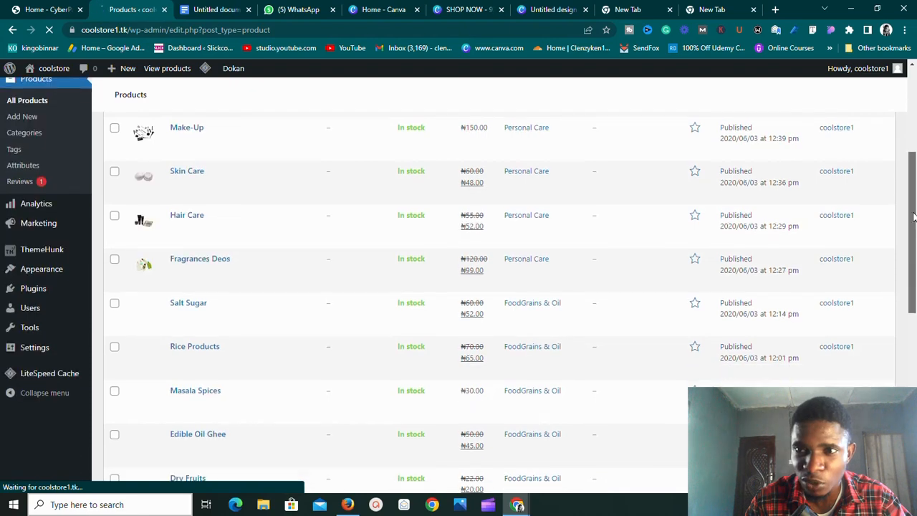
{"action": "scroll", "coordinate": [914, 217], "scroll_direction": "up", "scroll_amount": 3}
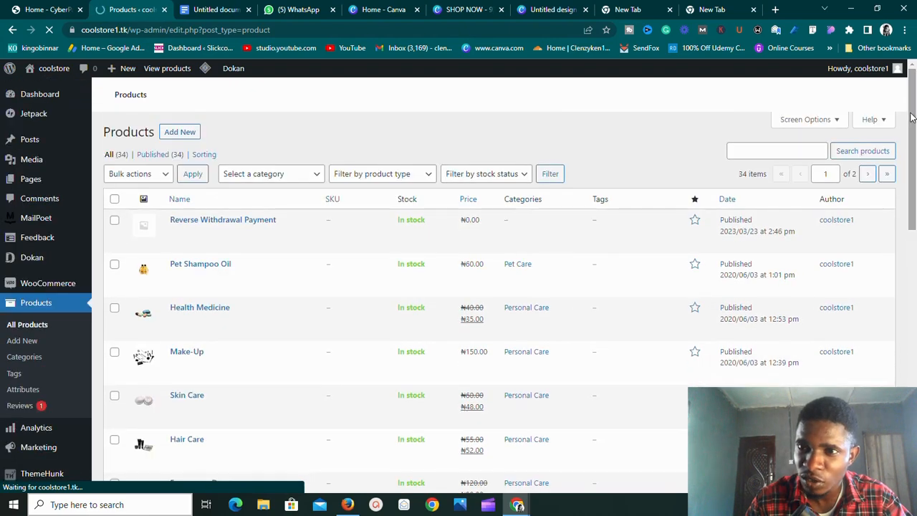
{"action": "scroll", "coordinate": [913, 136], "scroll_direction": "down", "scroll_amount": 1}
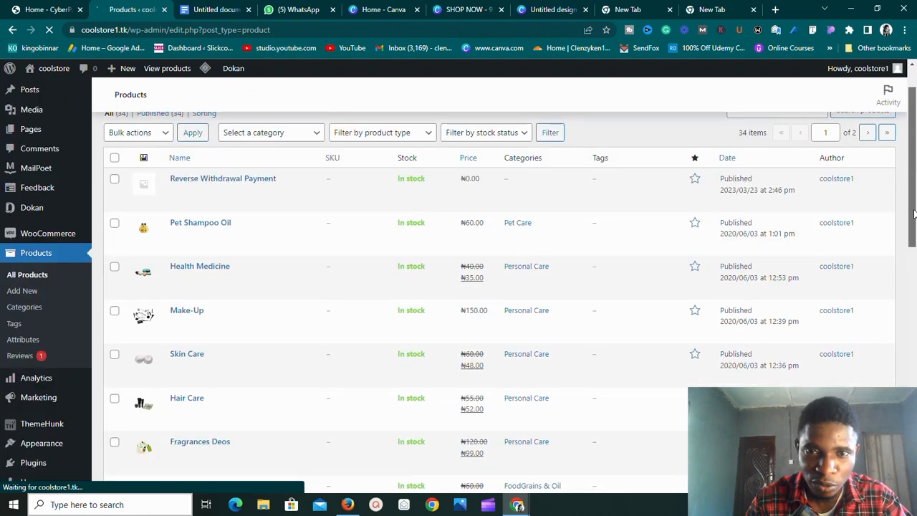
{"action": "scroll", "coordinate": [914, 215], "scroll_direction": "down", "scroll_amount": 2}
{"action": "left_click_drag", "start_coordinate": [915, 258], "coordinate": [908, 147]}
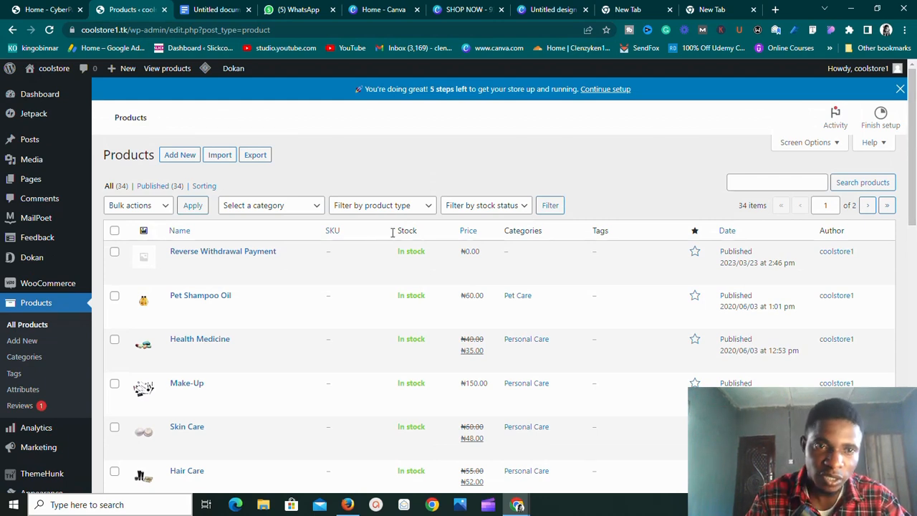
{"action": "left_click", "coordinate": [114, 231]}
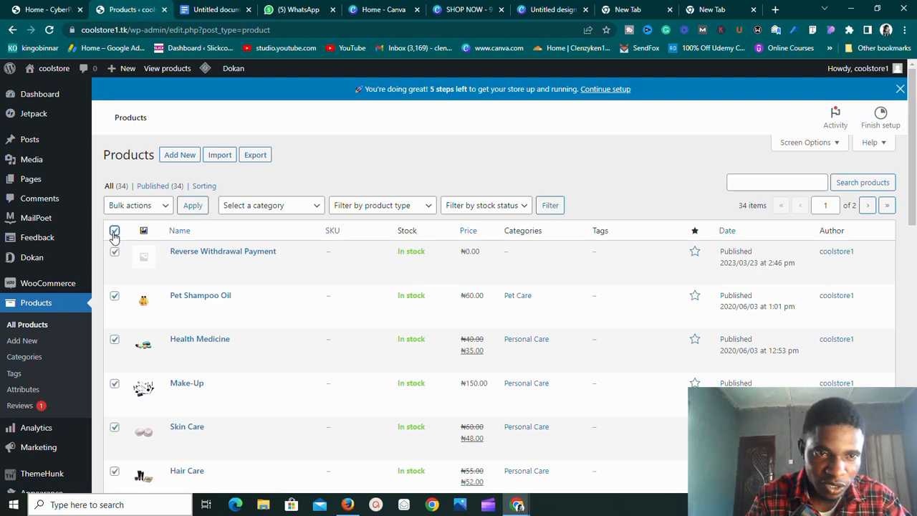
{"action": "left_click", "coordinate": [164, 208]}
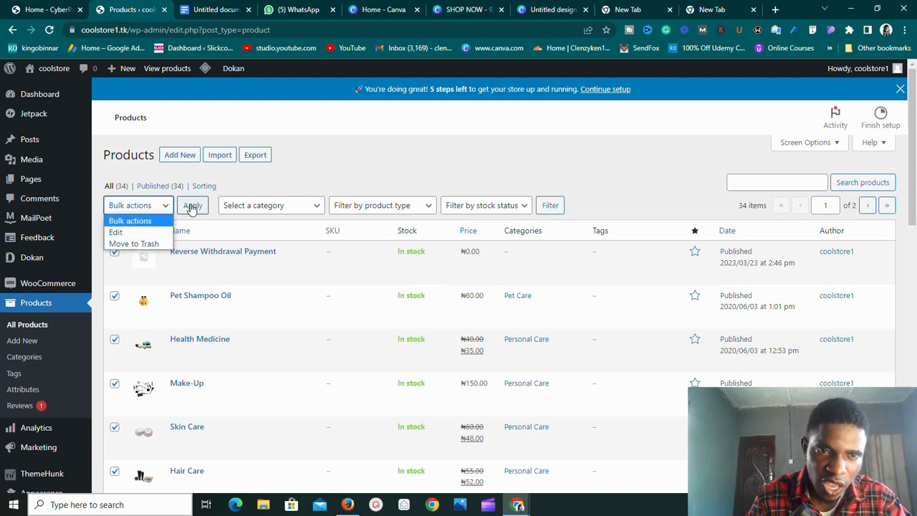
{"action": "left_click", "coordinate": [263, 186]}
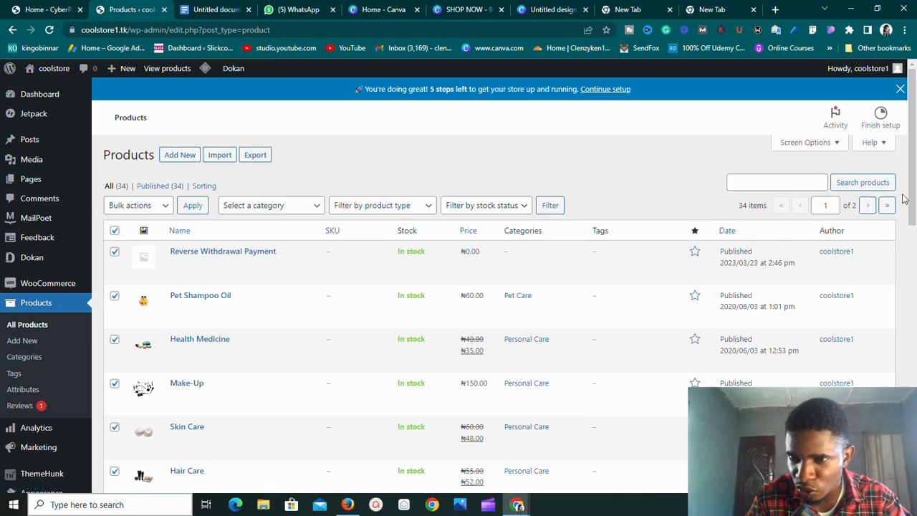
{"action": "scroll", "coordinate": [892, 190], "scroll_direction": "down", "scroll_amount": 2}
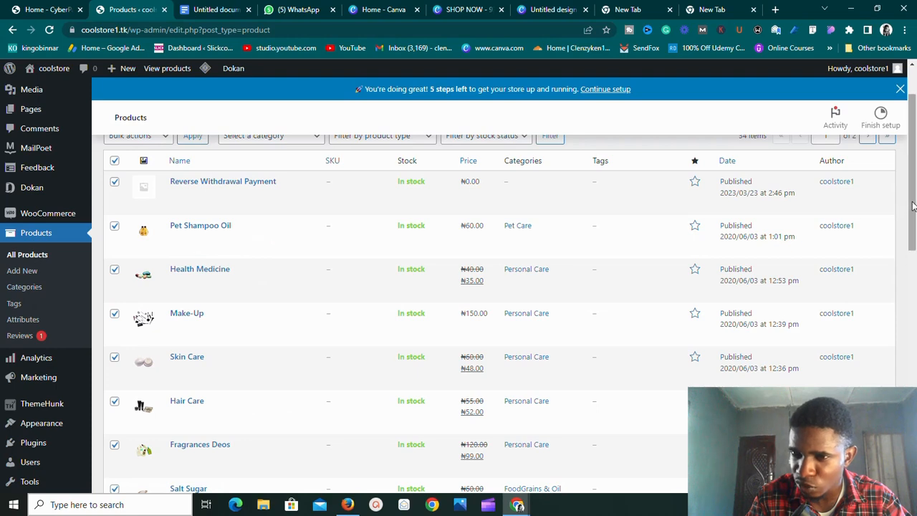
{"action": "left_click_drag", "start_coordinate": [914, 207], "coordinate": [907, 180]}
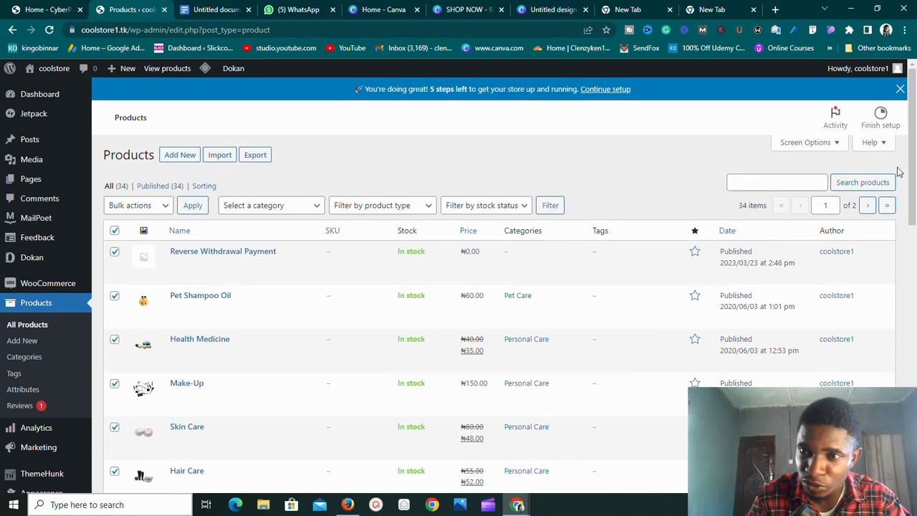
{"action": "left_click_drag", "start_coordinate": [914, 161], "coordinate": [913, 151]}
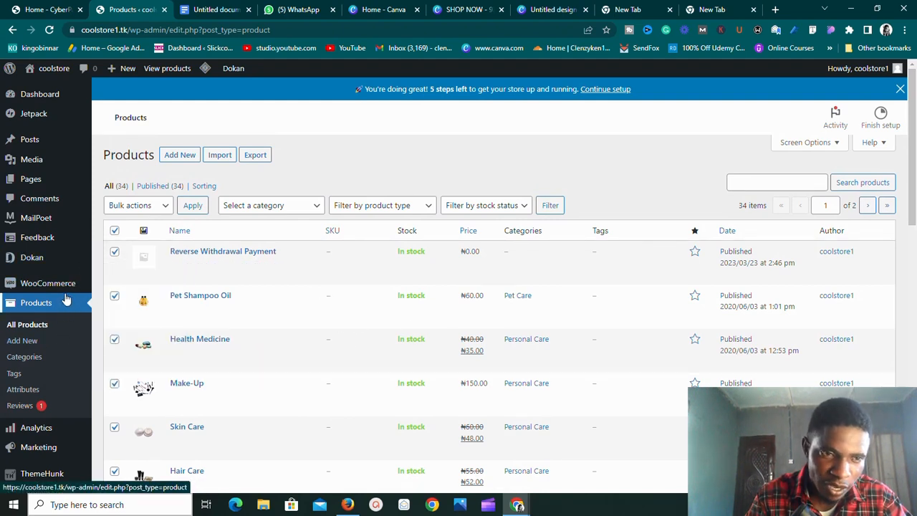
Step: Review WooCommerce General settings: Lagos store address and Nigerian naira currency, left position, 2 decimals
{"action": "mouse_move", "coordinate": [62, 290]}
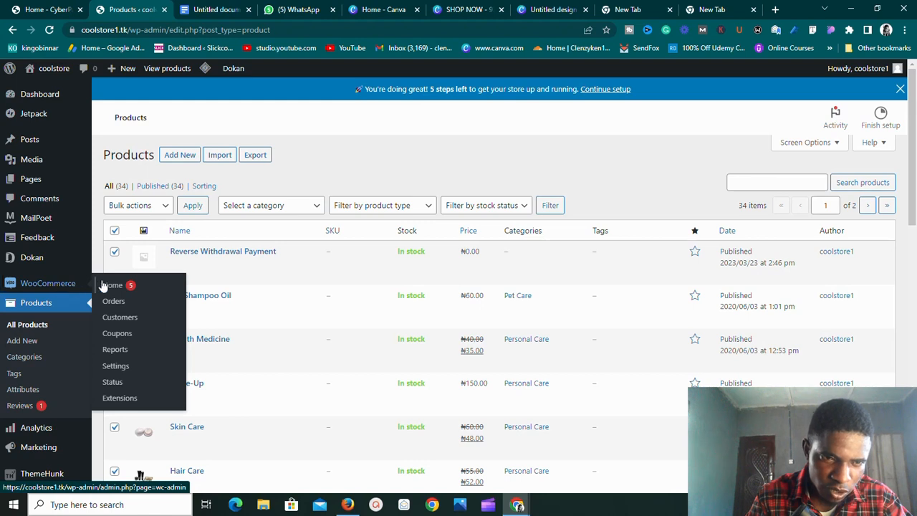
{"action": "left_click", "coordinate": [123, 366]}
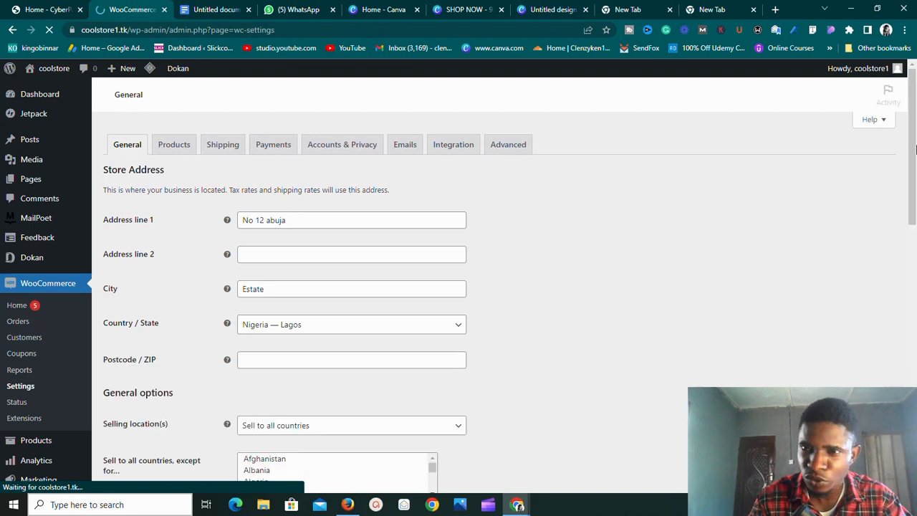
{"action": "left_click_drag", "start_coordinate": [914, 143], "coordinate": [914, 151]}
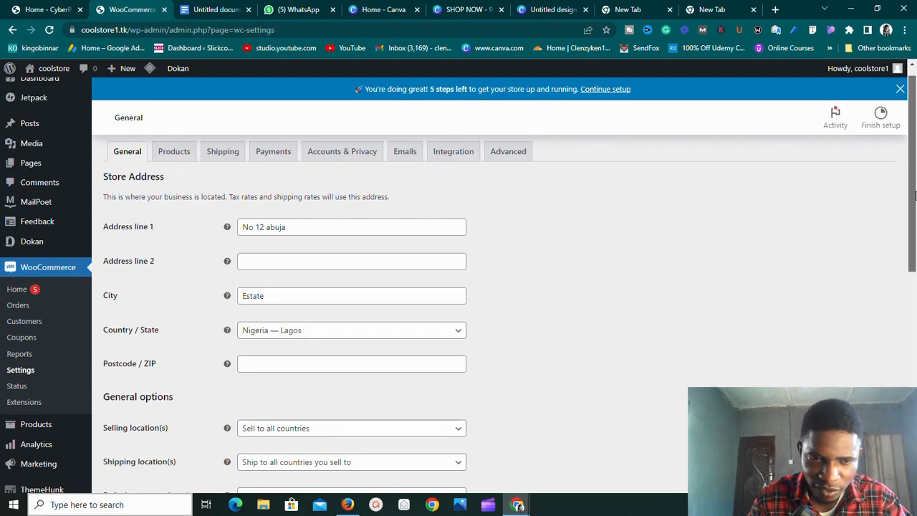
{"action": "left_click_drag", "start_coordinate": [913, 191], "coordinate": [908, 388]}
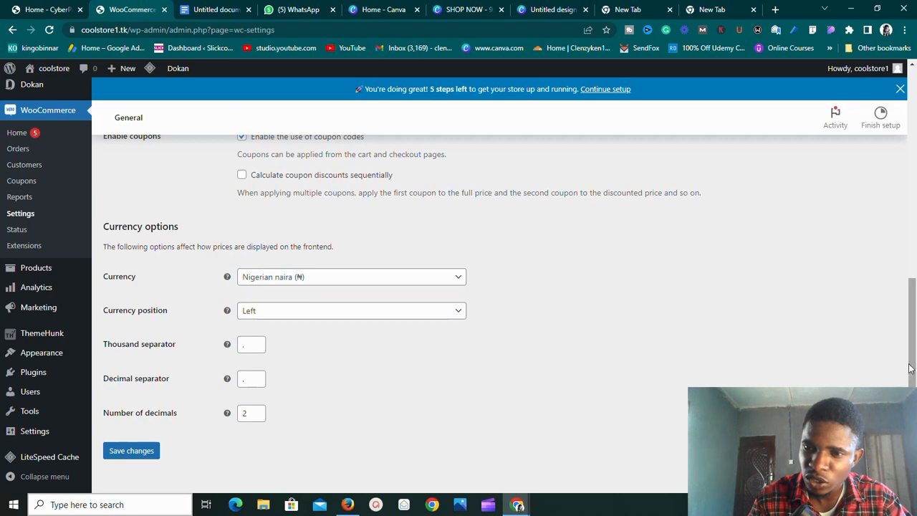
{"action": "scroll", "coordinate": [911, 369], "scroll_direction": "down", "scroll_amount": 1}
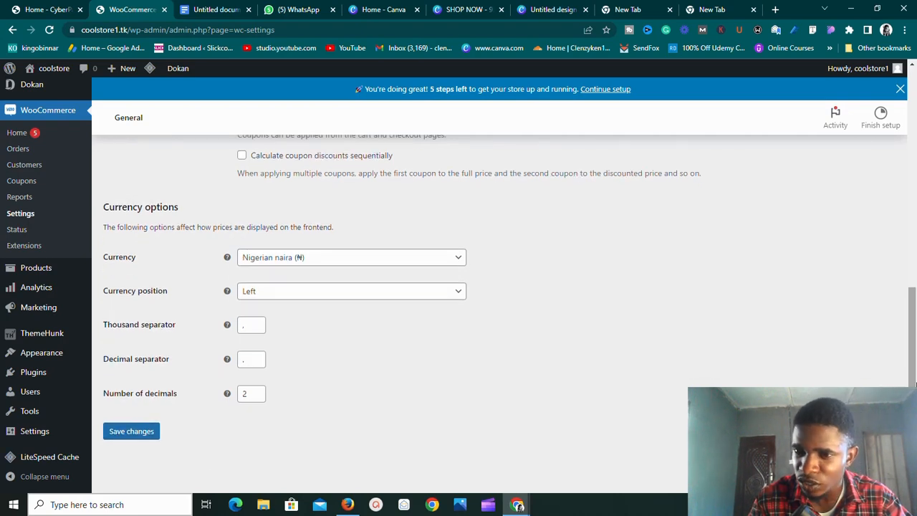
{"action": "left_click_drag", "start_coordinate": [909, 383], "coordinate": [904, 146]}
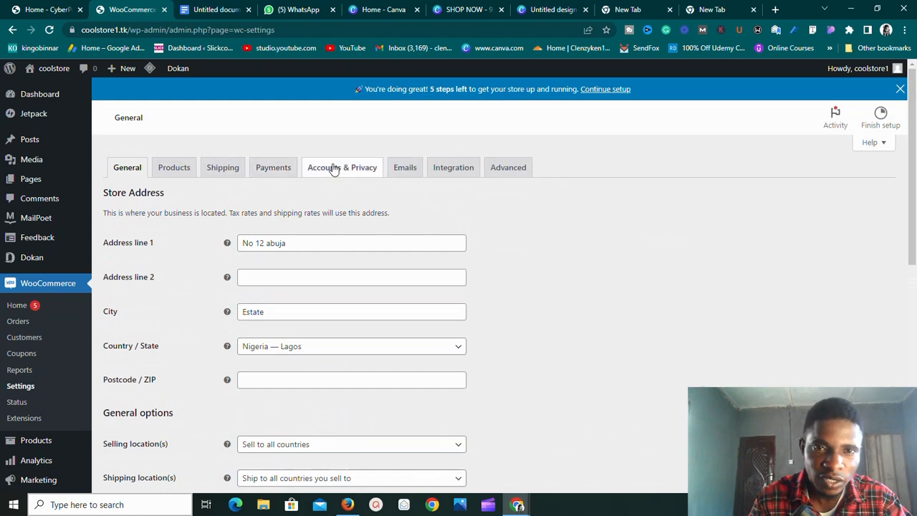
Step: Check the WooCommerce Payments tab, where bank transfer, check payments and cash on delivery are disabled
{"action": "left_click", "coordinate": [275, 172]}
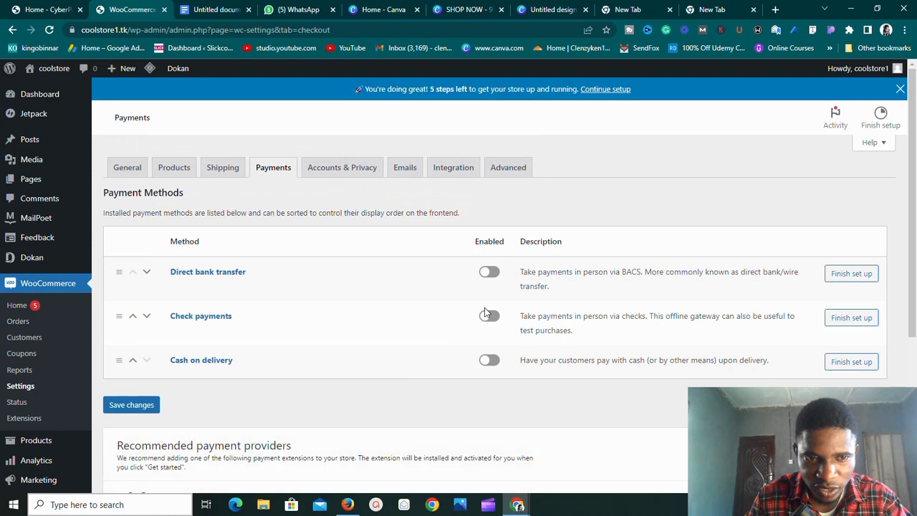
{"action": "scroll", "coordinate": [912, 226], "scroll_direction": "down", "scroll_amount": 2}
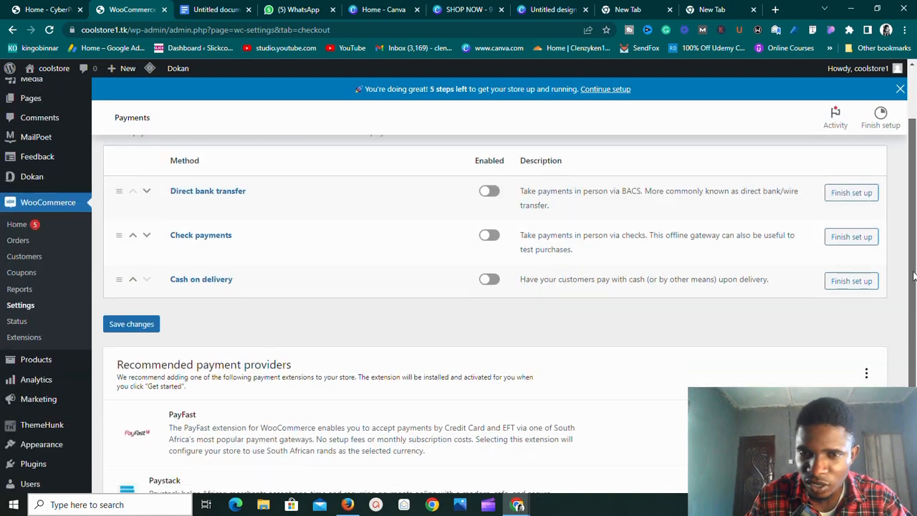
{"action": "scroll", "coordinate": [912, 226], "scroll_direction": "up", "scroll_amount": 2}
{"action": "scroll", "coordinate": [913, 227], "scroll_direction": "down", "scroll_amount": 2}
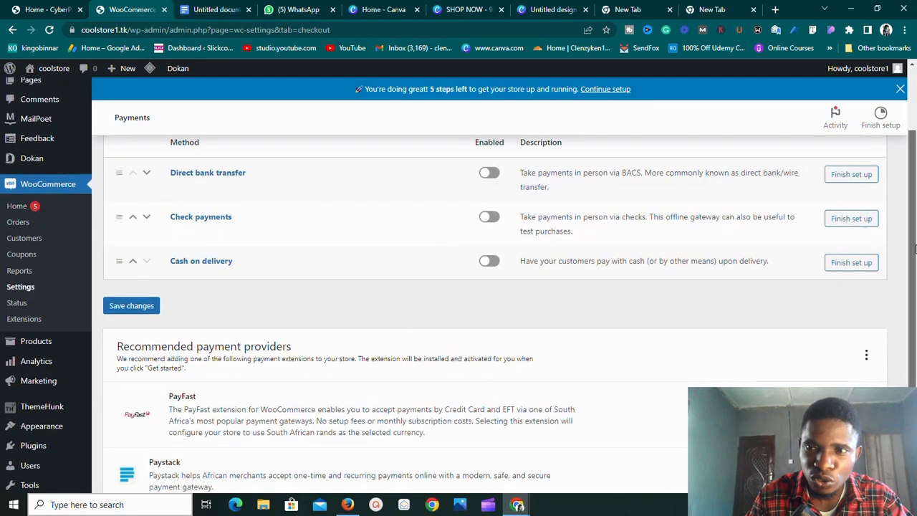
{"action": "scroll", "coordinate": [909, 179], "scroll_direction": "up", "scroll_amount": 2}
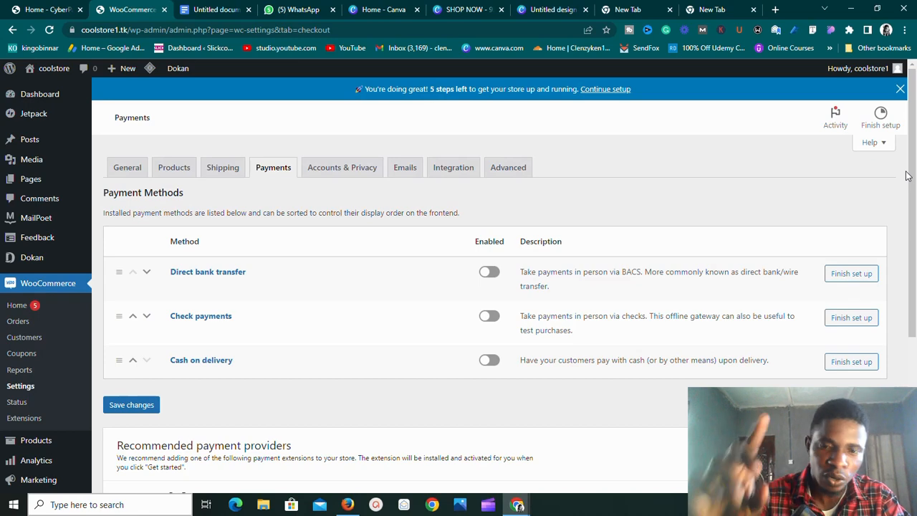
{"action": "left_click_drag", "start_coordinate": [912, 170], "coordinate": [912, 226]}
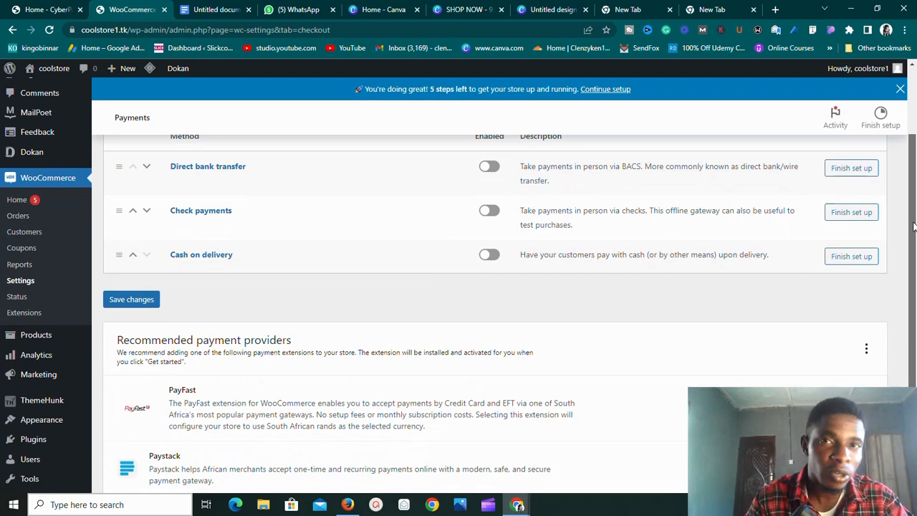
{"action": "left_click_drag", "start_coordinate": [913, 227], "coordinate": [915, 136]}
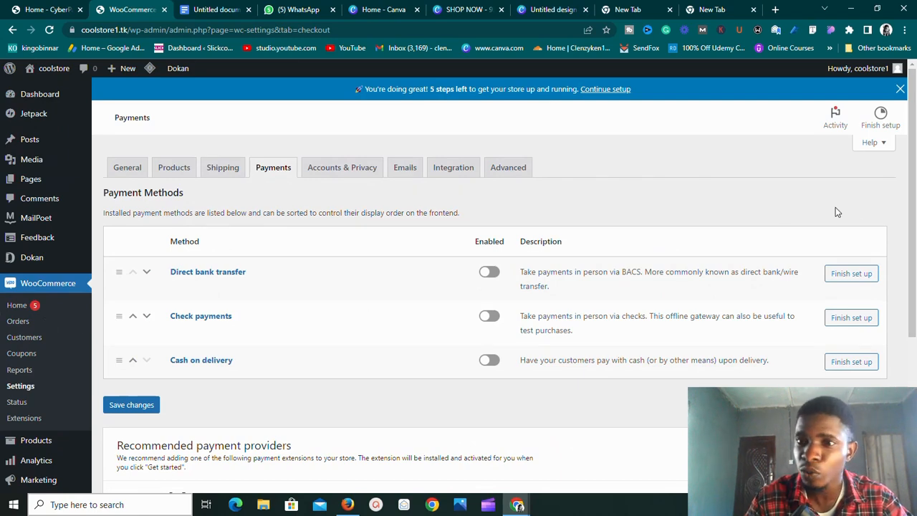
{"action": "left_click_drag", "start_coordinate": [914, 222], "coordinate": [914, 314]}
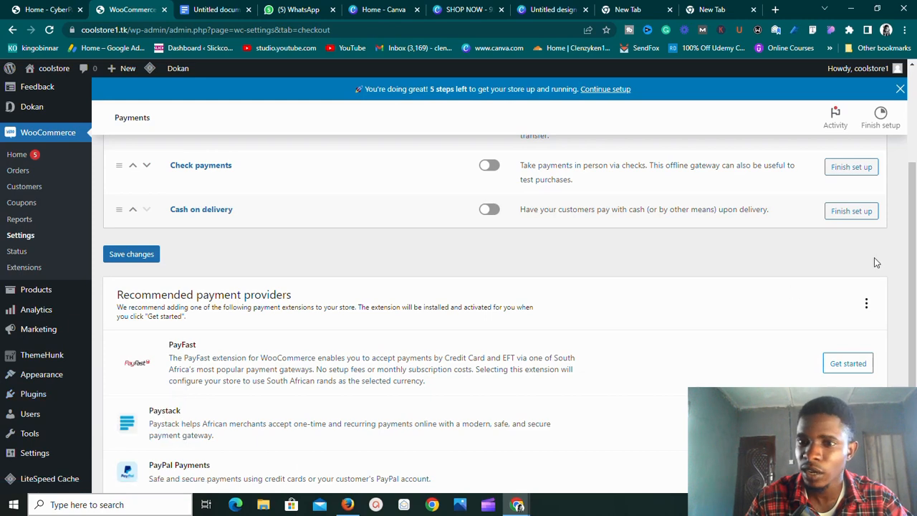
{"action": "left_click_drag", "start_coordinate": [914, 227], "coordinate": [915, 267]}
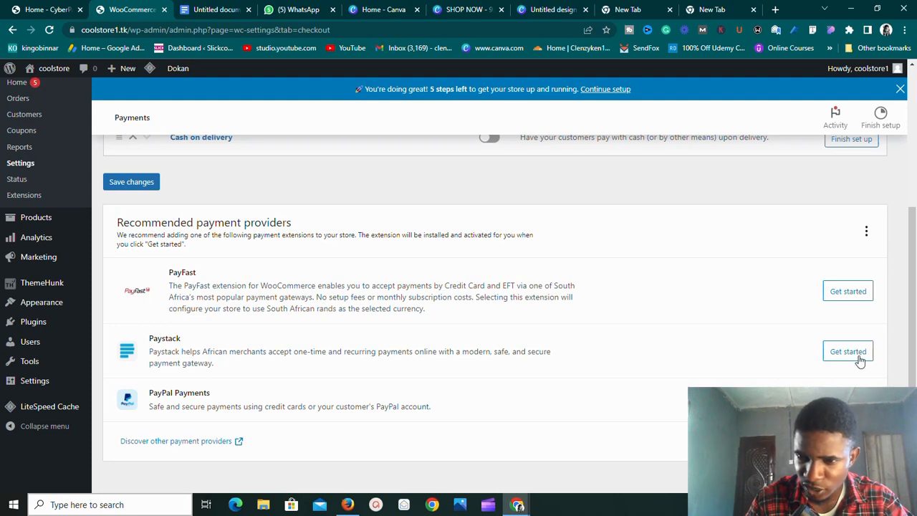
{"action": "left_click_drag", "start_coordinate": [914, 371], "coordinate": [914, 234]}
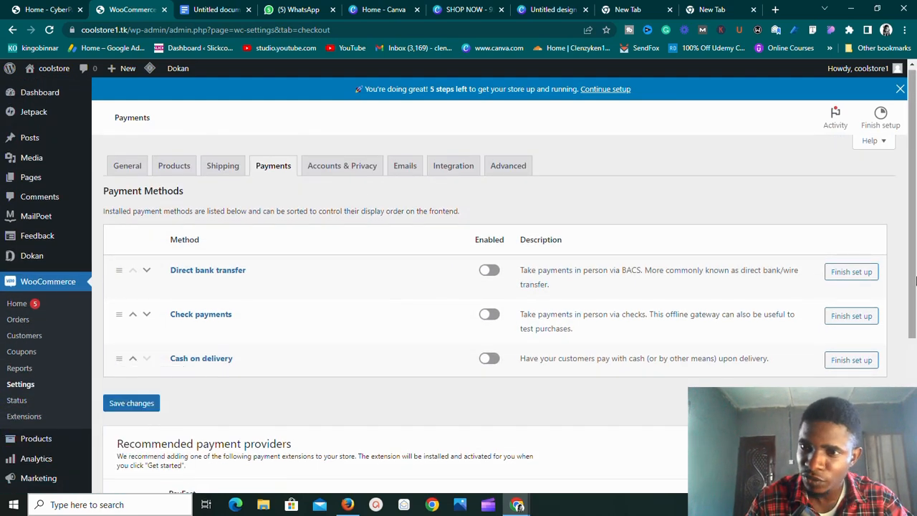
{"action": "left_click_drag", "start_coordinate": [915, 281], "coordinate": [915, 377]}
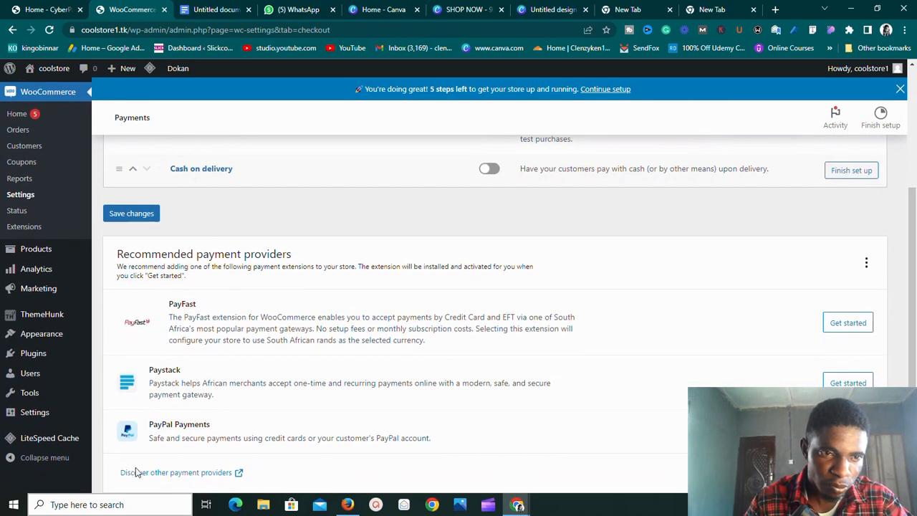
{"action": "mouse_move", "coordinate": [64, 359]}
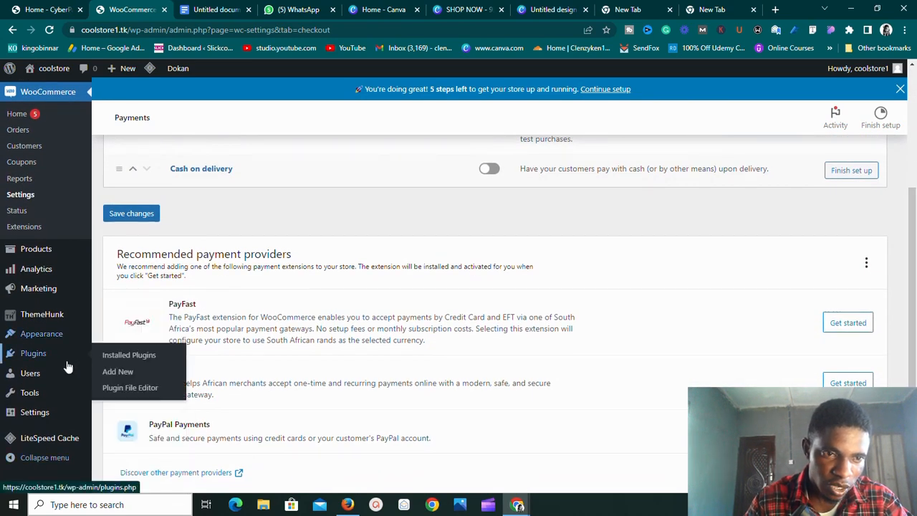
{"action": "left_click", "coordinate": [119, 372]}
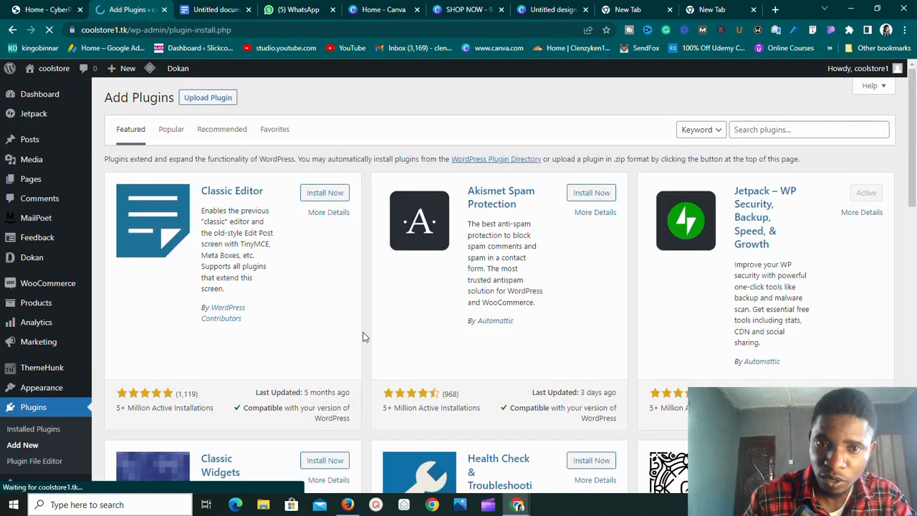
Step: Search plugins for 'fluttera', then install and activate WooCommerce Rave Payment Gateway
{"action": "left_click", "coordinate": [749, 135]}
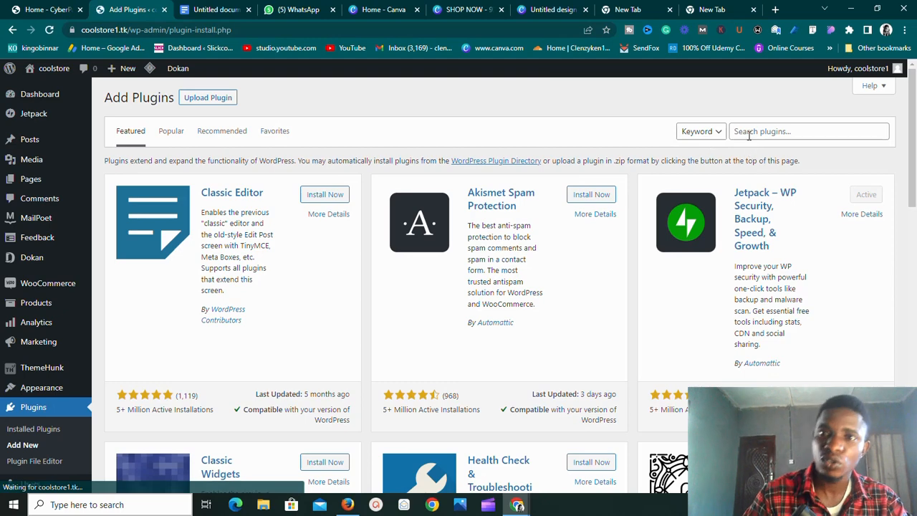
{"action": "type", "text": "flu"}
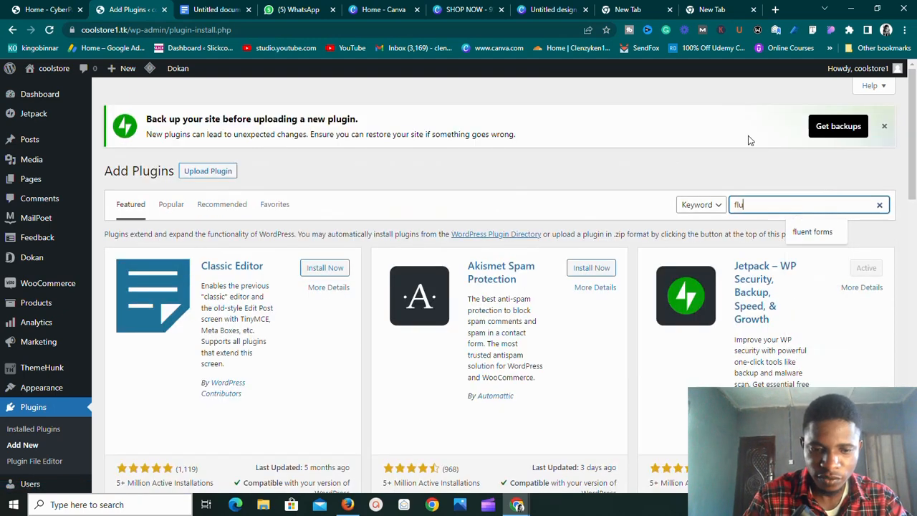
{"action": "type", "text": "tter"}
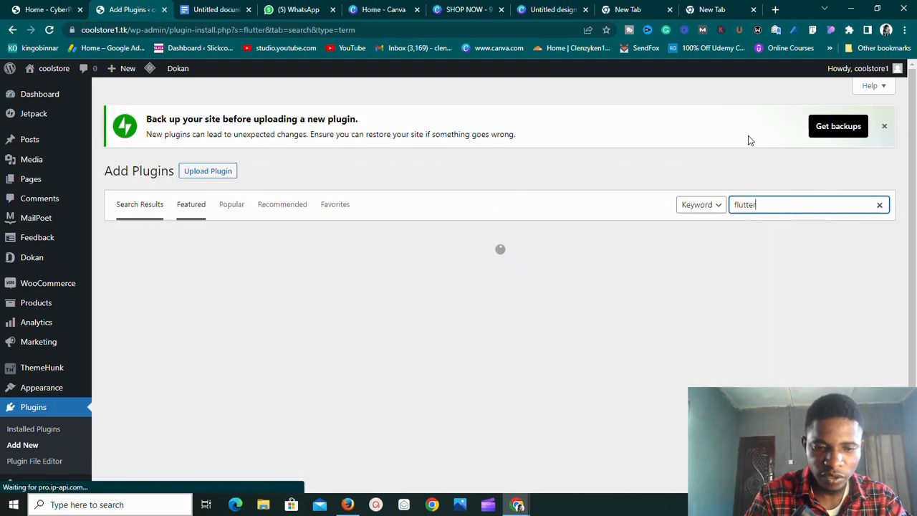
{"action": "type", "text": "ave"}
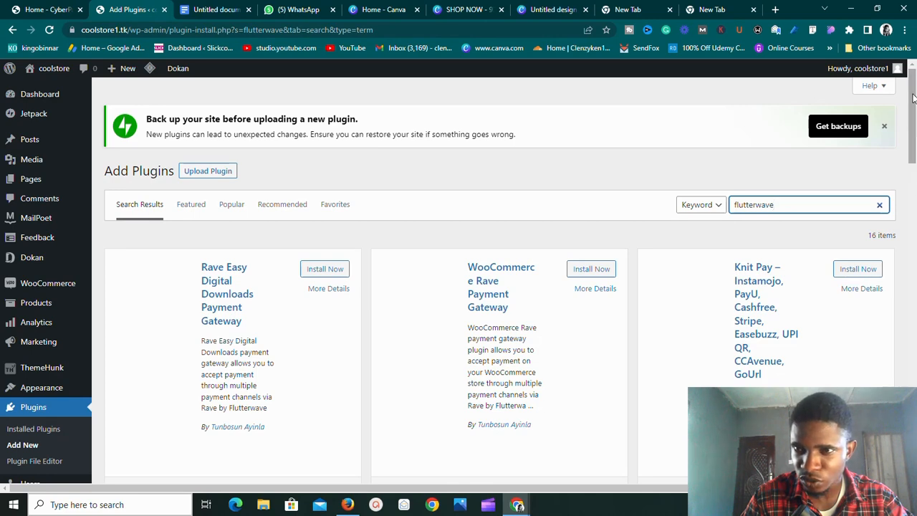
{"action": "left_click_drag", "start_coordinate": [913, 99], "coordinate": [914, 107]}
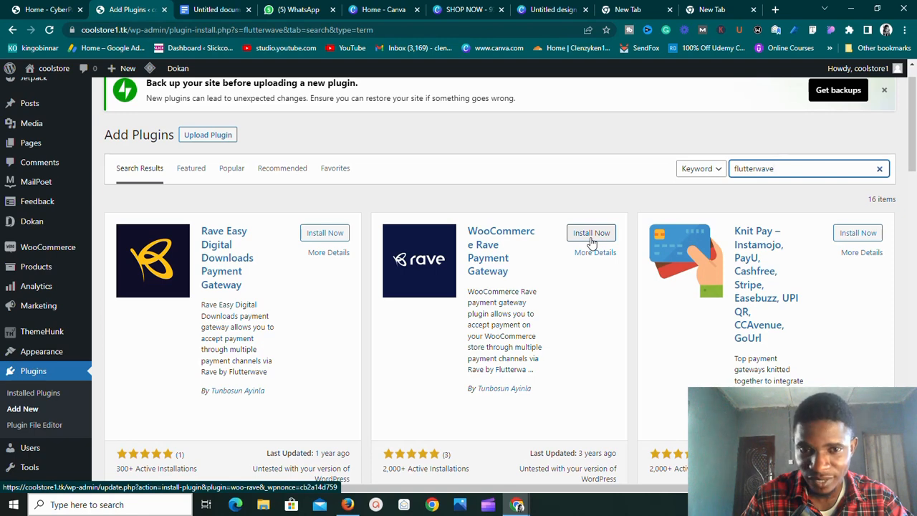
{"action": "left_click", "coordinate": [592, 241]}
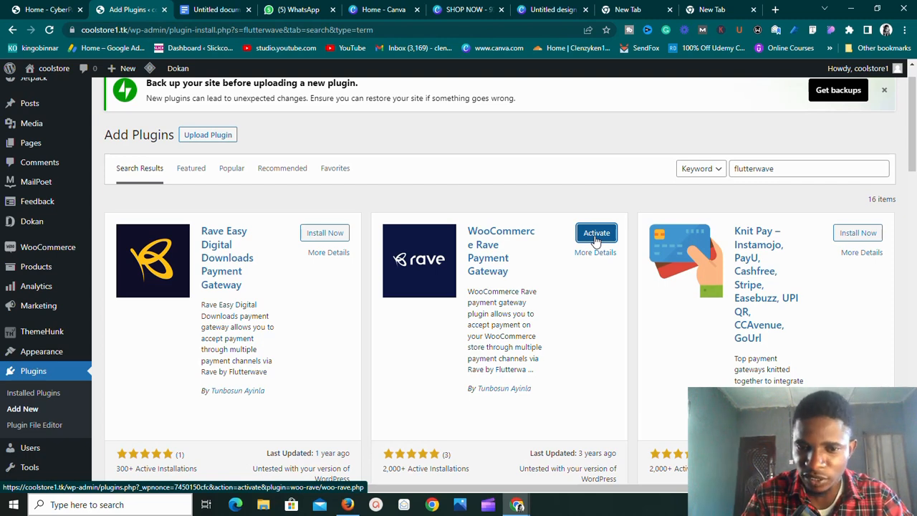
{"action": "left_click", "coordinate": [596, 240]}
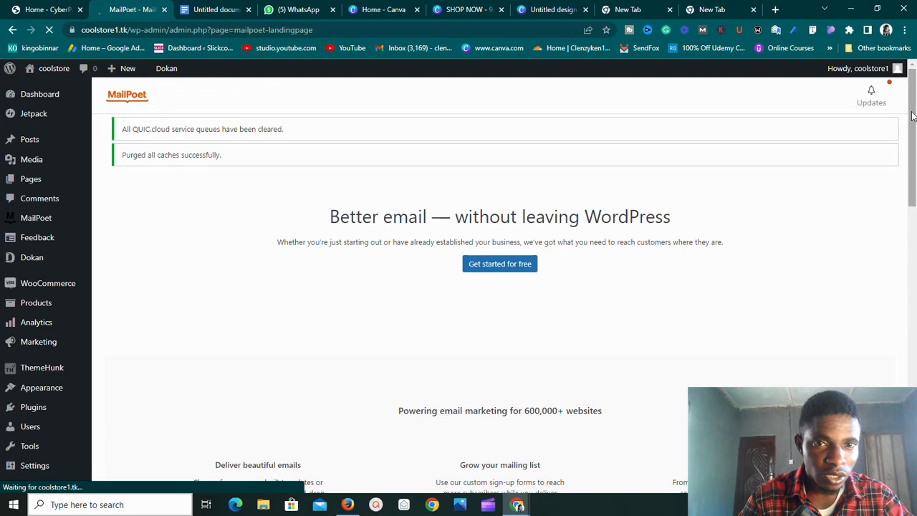
Step: Open WooCommerce Payments settings to confirm Rave by Flutterwave is listed but disabled
{"action": "left_click_drag", "start_coordinate": [913, 117], "coordinate": [912, 123]}
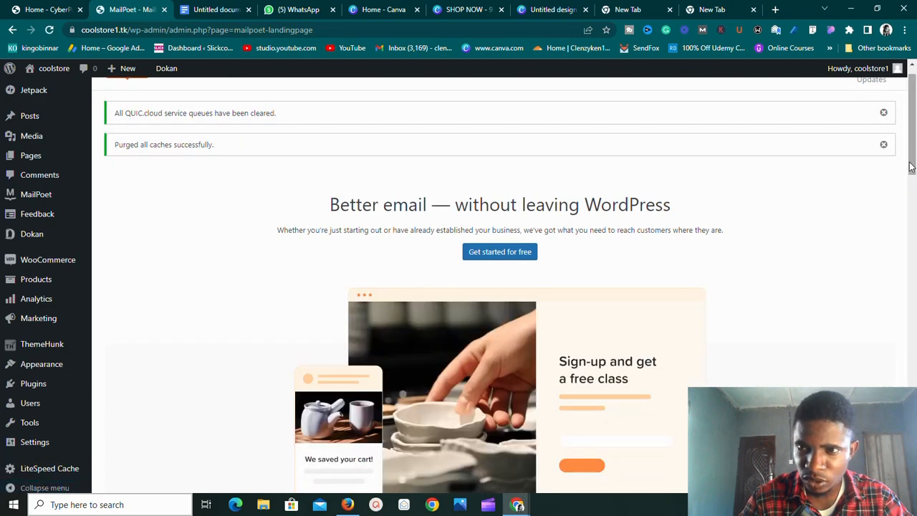
{"action": "left_click_drag", "start_coordinate": [911, 165], "coordinate": [916, 105]}
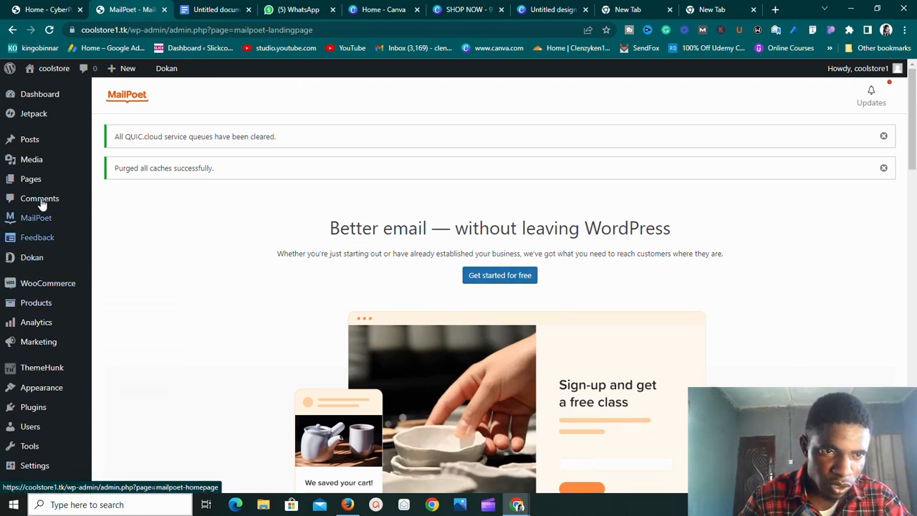
{"action": "mouse_move", "coordinate": [69, 290]}
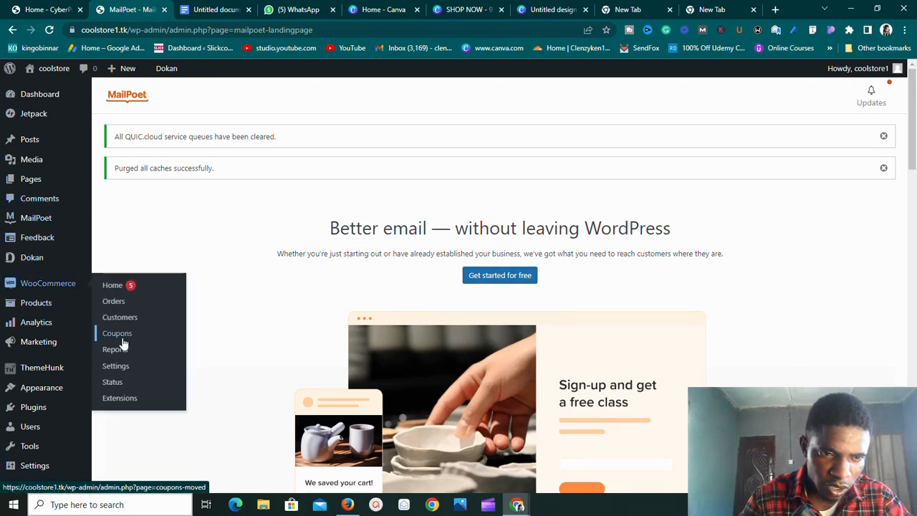
{"action": "left_click", "coordinate": [119, 369]}
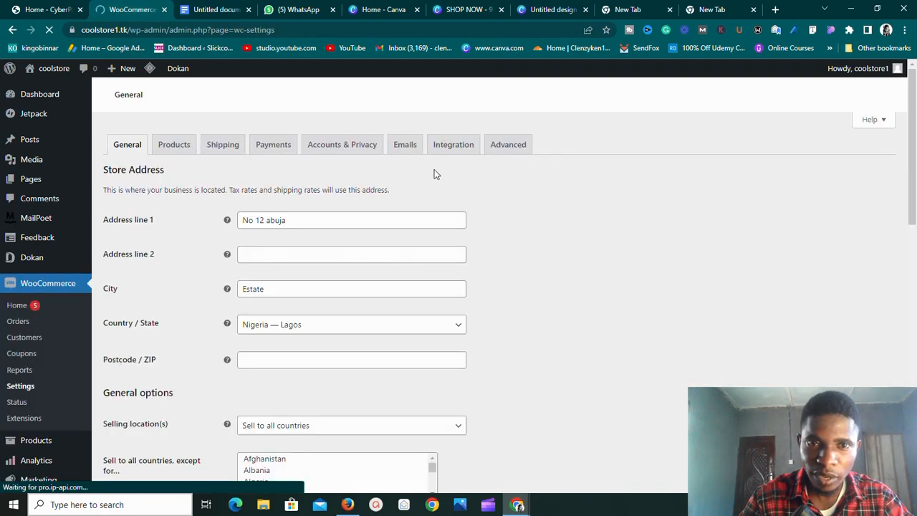
{"action": "left_click", "coordinate": [280, 154]}
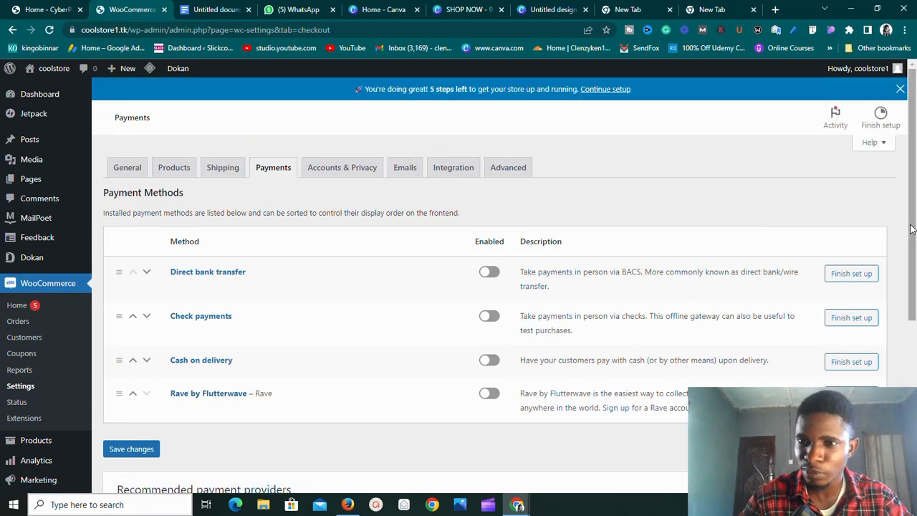
{"action": "left_click_drag", "start_coordinate": [911, 225], "coordinate": [910, 268]}
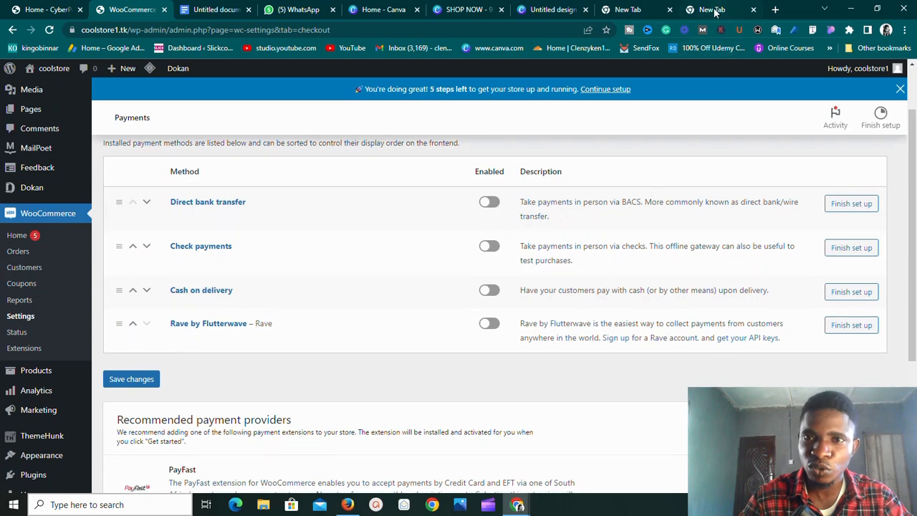
{"action": "left_click", "coordinate": [713, 10]}
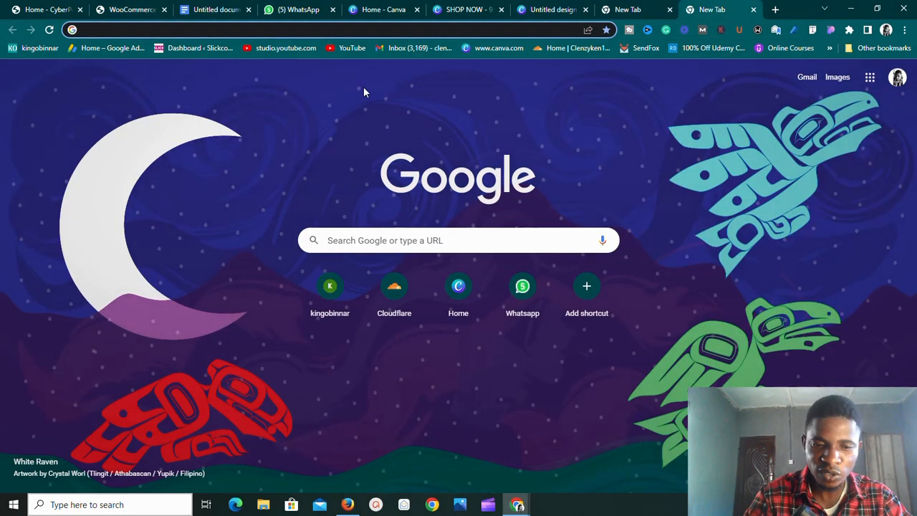
Step: Go to flutterwave.com via the 'Flutte' address-bar suggestion and open its Sign in page
{"action": "type", "text": "Flutte"}
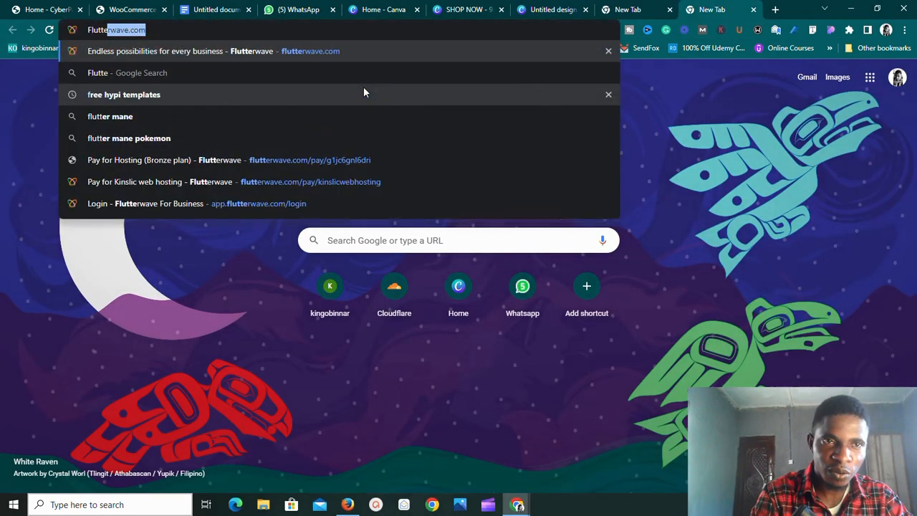
{"action": "key", "text": "Return"}
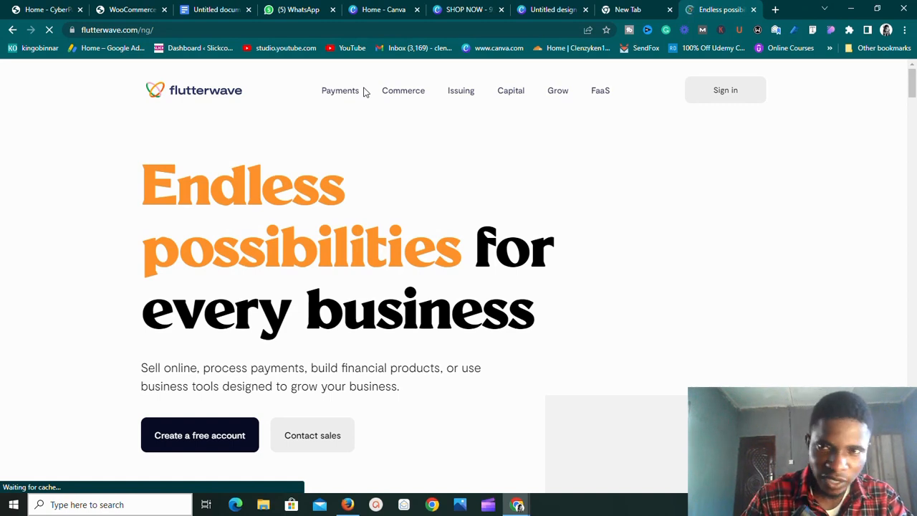
{"action": "left_click", "coordinate": [710, 101]}
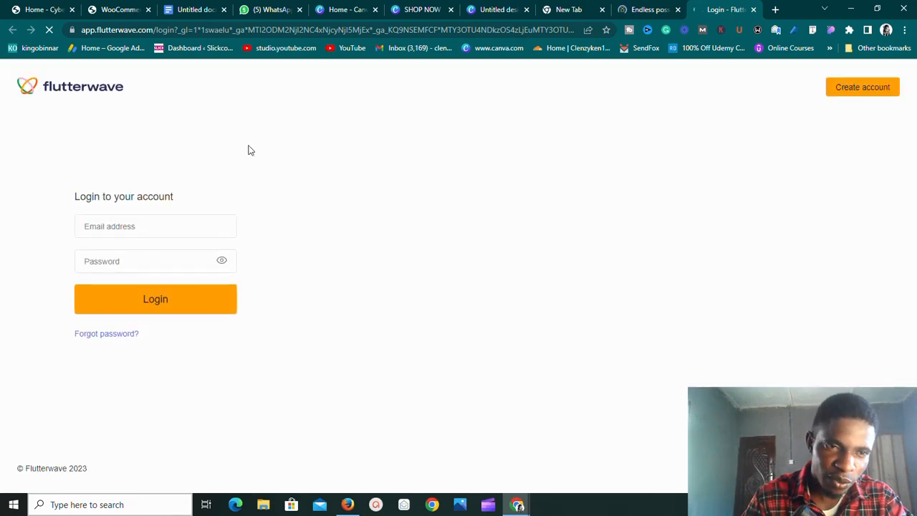
Step: Log in to Flutterwave with the saved e-mail and password from Chrome autofill
{"action": "left_click", "coordinate": [128, 226]}
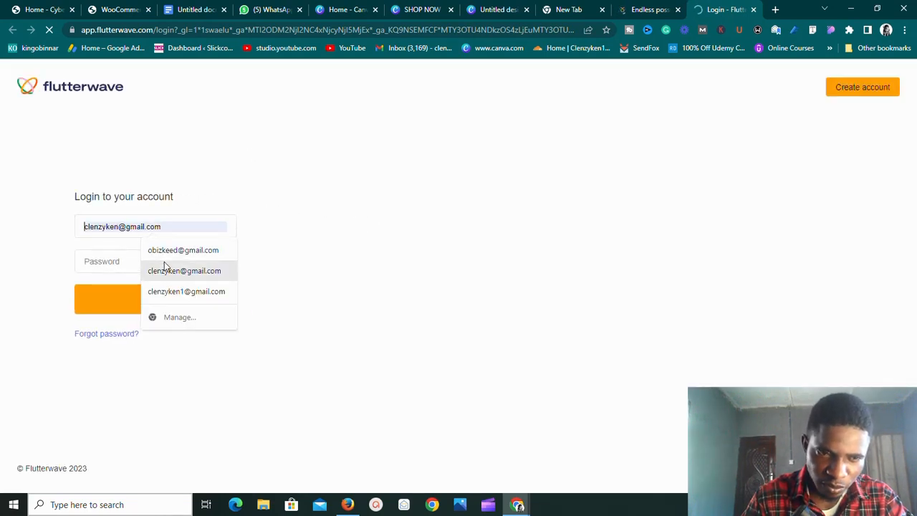
{"action": "left_click", "coordinate": [180, 293]}
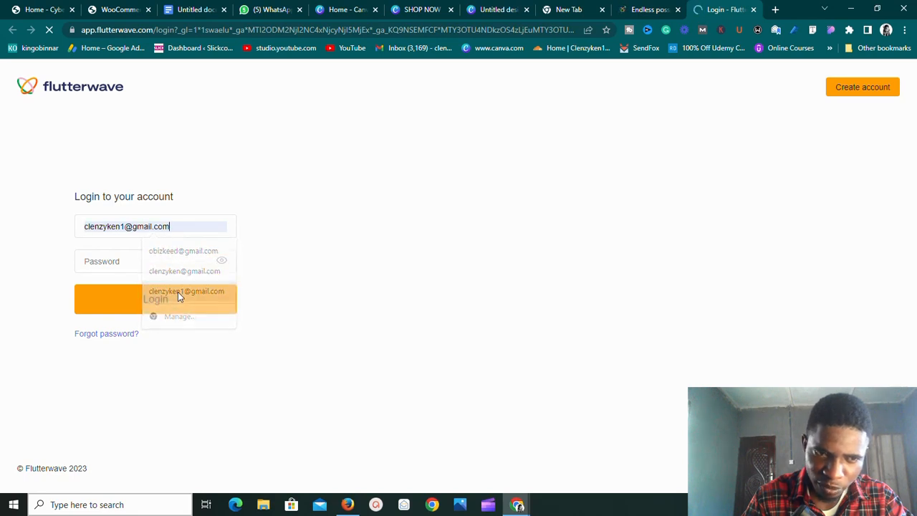
{"action": "left_click", "coordinate": [133, 266]}
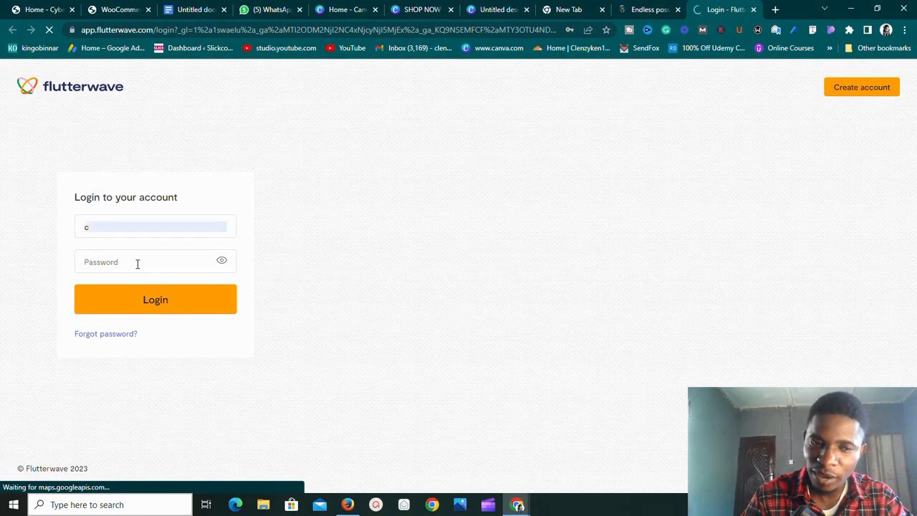
{"action": "left_click", "coordinate": [138, 263]}
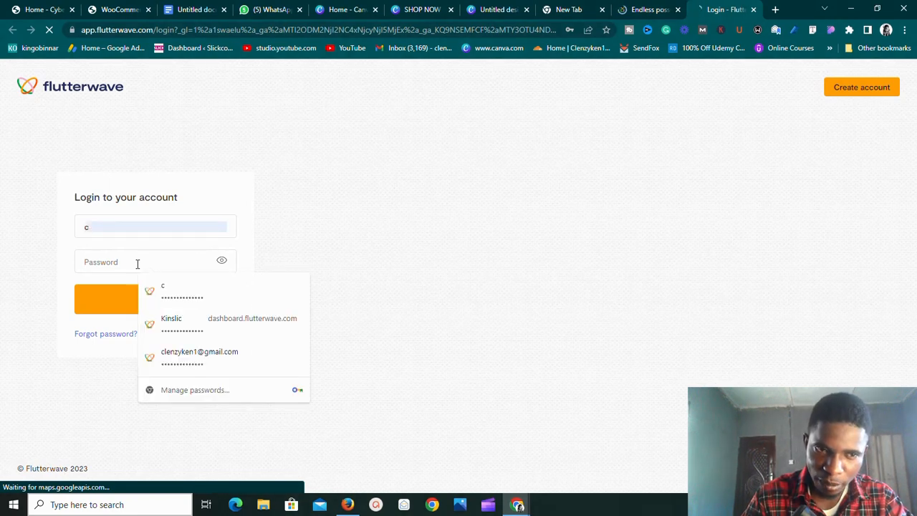
{"action": "left_click", "coordinate": [203, 356]}
{"action": "left_click", "coordinate": [162, 227]}
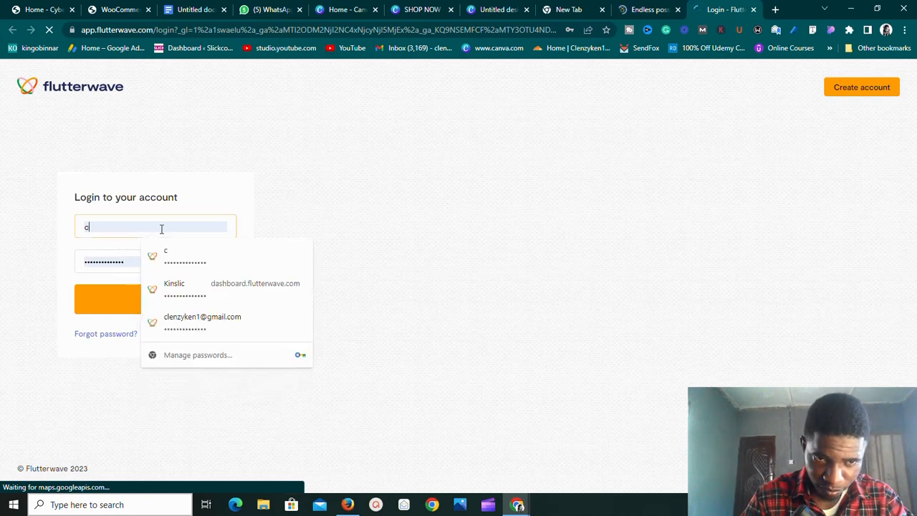
{"action": "left_click", "coordinate": [194, 319]}
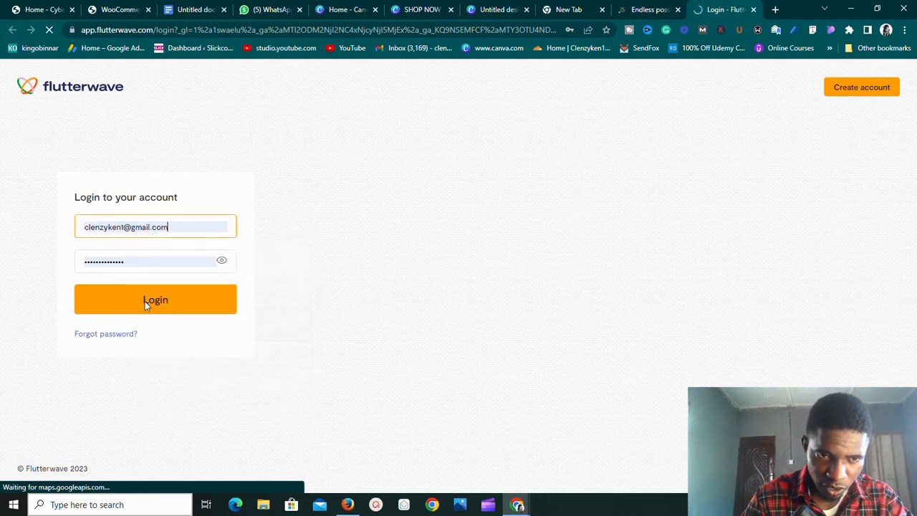
{"action": "left_click", "coordinate": [152, 305]}
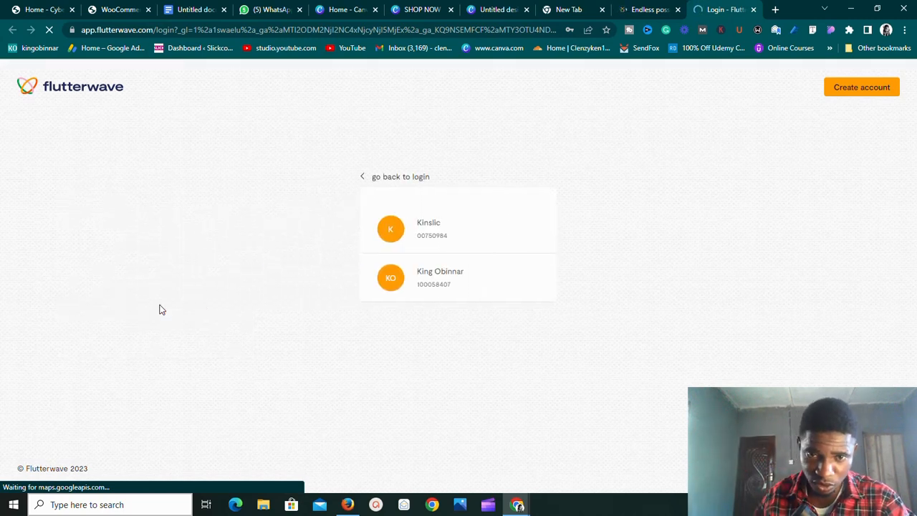
Step: Select the Kinslic business and dismiss the two-factor prompt to view Payment links
{"action": "left_click", "coordinate": [433, 229]}
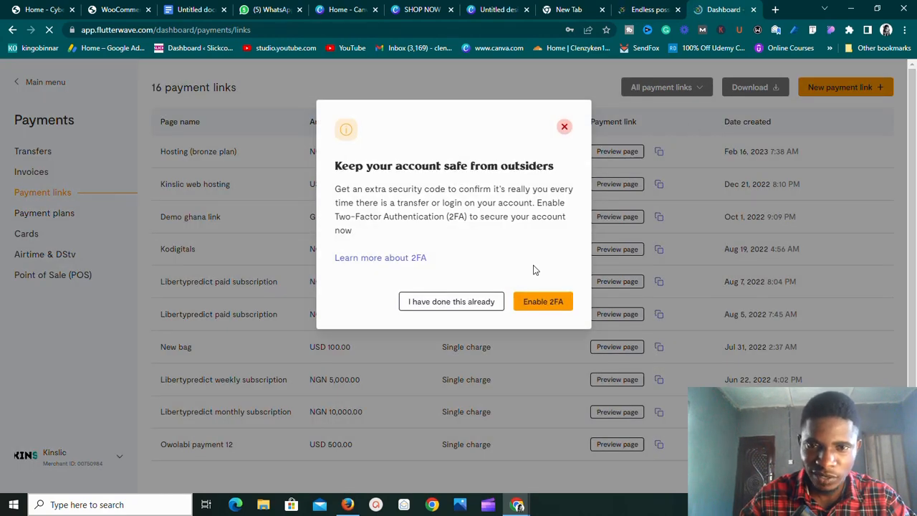
{"action": "left_click", "coordinate": [564, 129]}
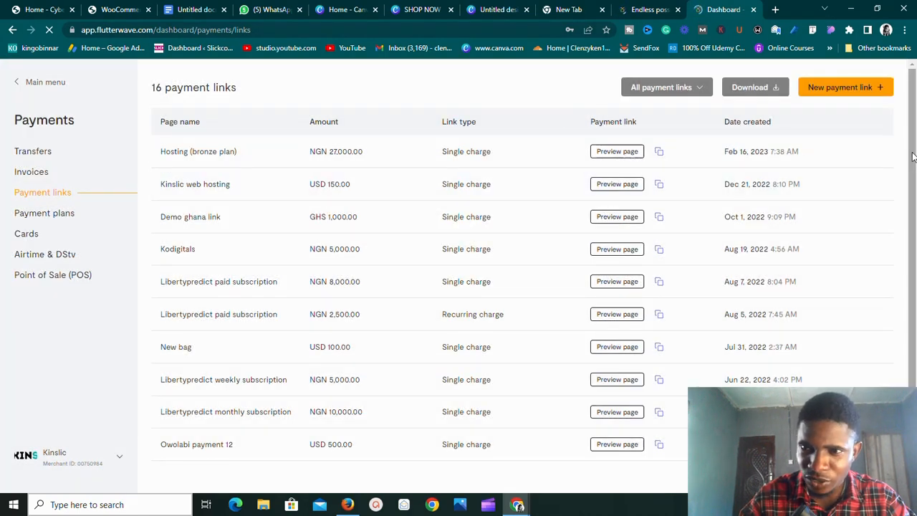
{"action": "left_click_drag", "start_coordinate": [912, 157], "coordinate": [916, 126]}
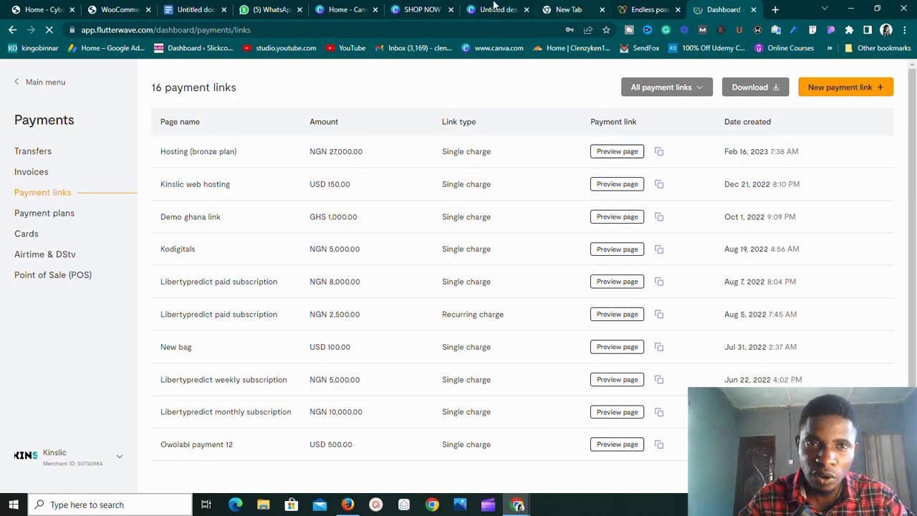
Step: Enable the Rave by Flutterwave gateway in WooCommerce Payments and open its setup page
{"action": "left_click", "coordinate": [115, 9]}
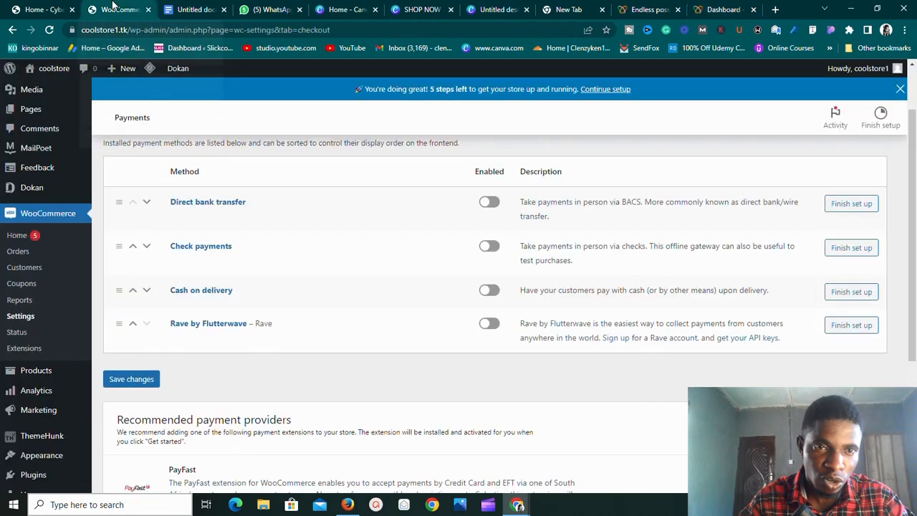
{"action": "left_click", "coordinate": [490, 324]}
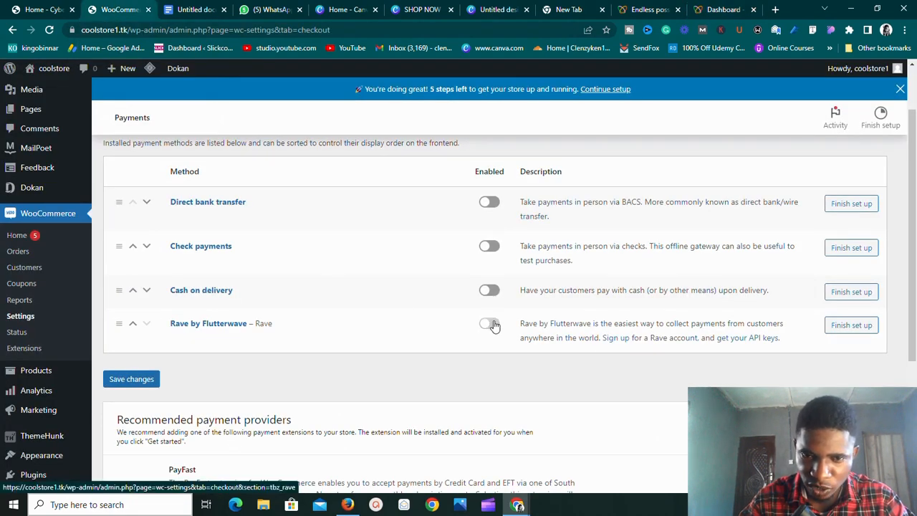
{"action": "left_click", "coordinate": [846, 326]}
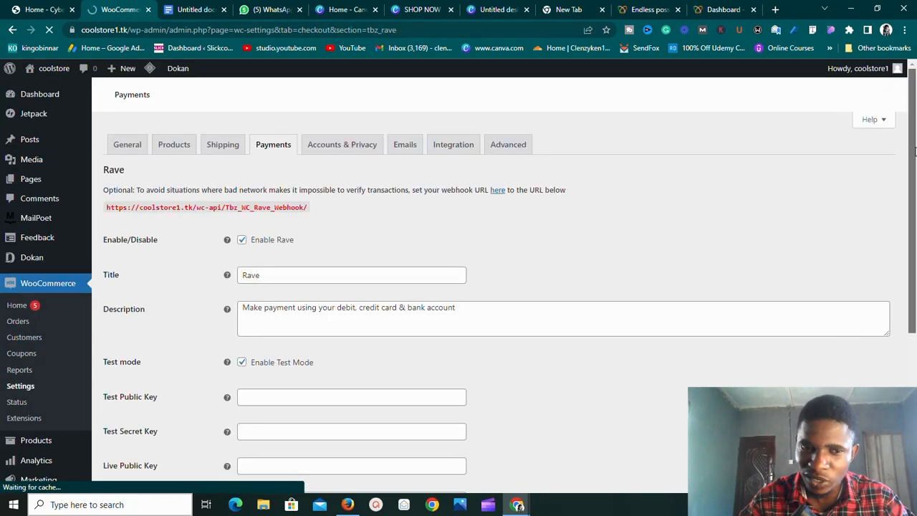
Step: Uncheck Enable Test Mode in the Rave settings, then return to the Flutterwave dashboard
{"action": "scroll", "coordinate": [915, 185], "scroll_direction": "down", "scroll_amount": 1}
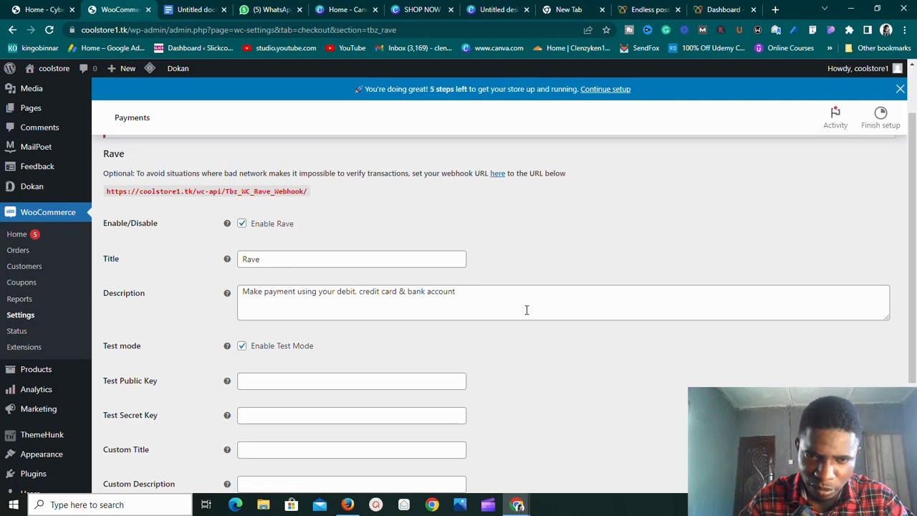
{"action": "left_click_drag", "start_coordinate": [915, 197], "coordinate": [916, 268]}
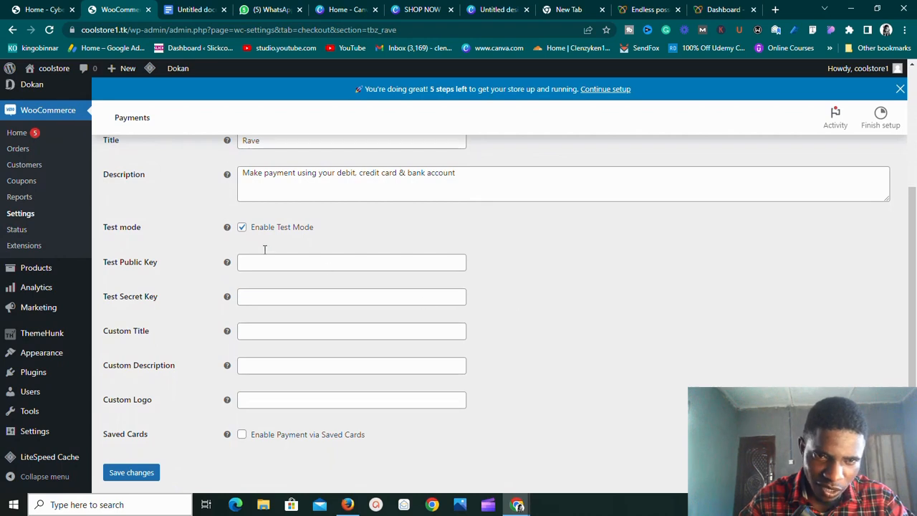
{"action": "left_click", "coordinate": [242, 228]}
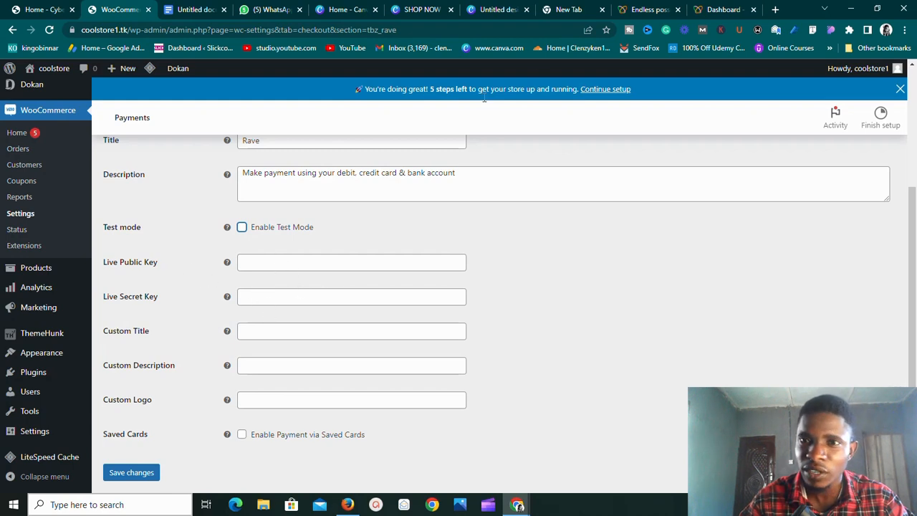
{"action": "left_click", "coordinate": [716, 7]}
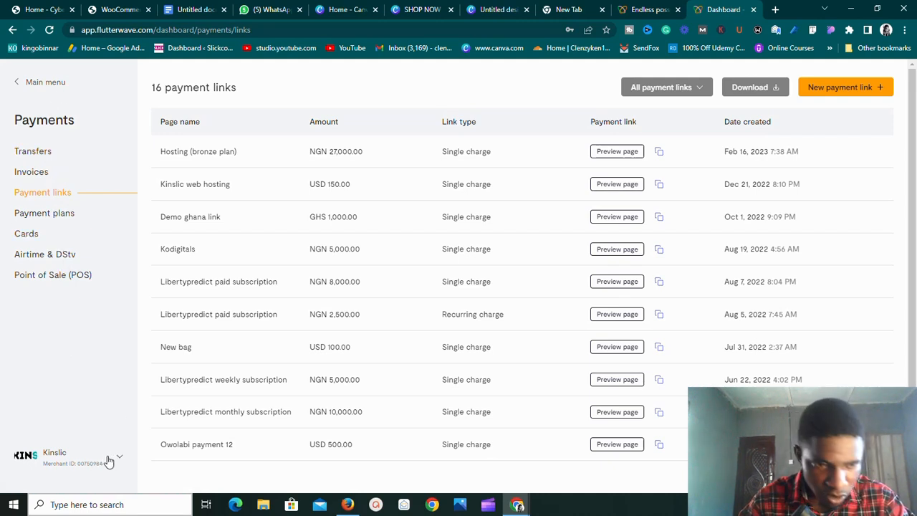
Step: Look through the business account menu and developer docs, then return to the main dashboard
{"action": "left_click", "coordinate": [64, 463]}
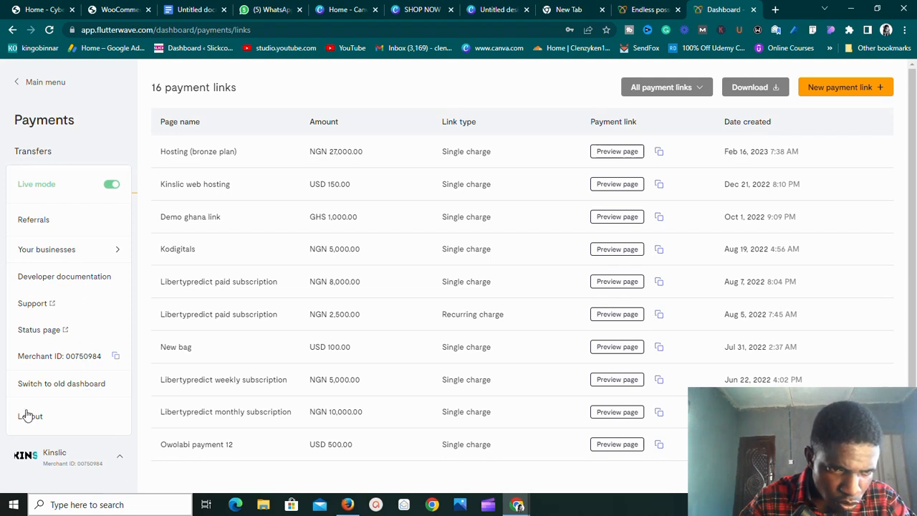
{"action": "left_click", "coordinate": [59, 284]}
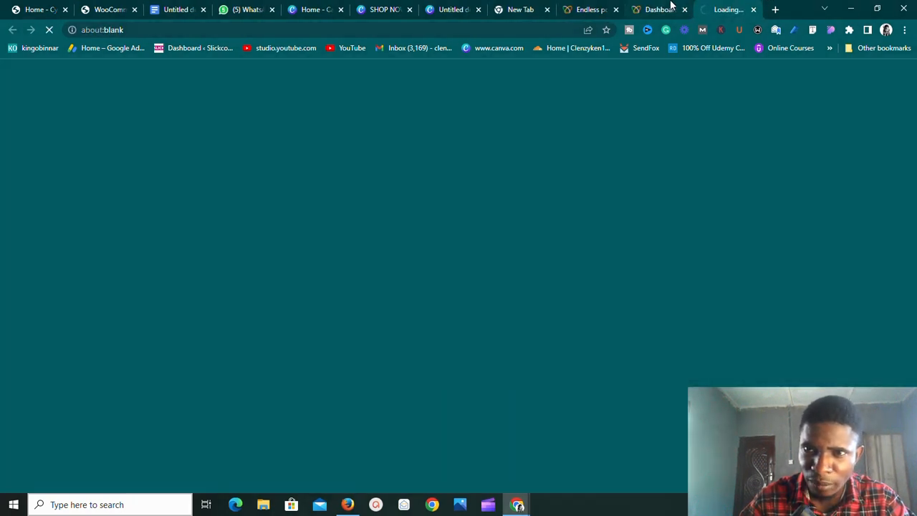
{"action": "left_click", "coordinate": [672, 7]}
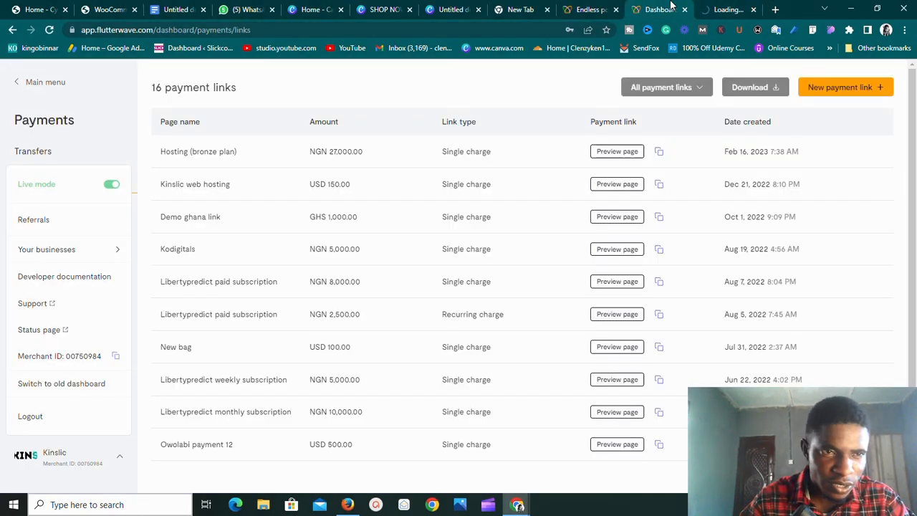
{"action": "left_click", "coordinate": [13, 83]}
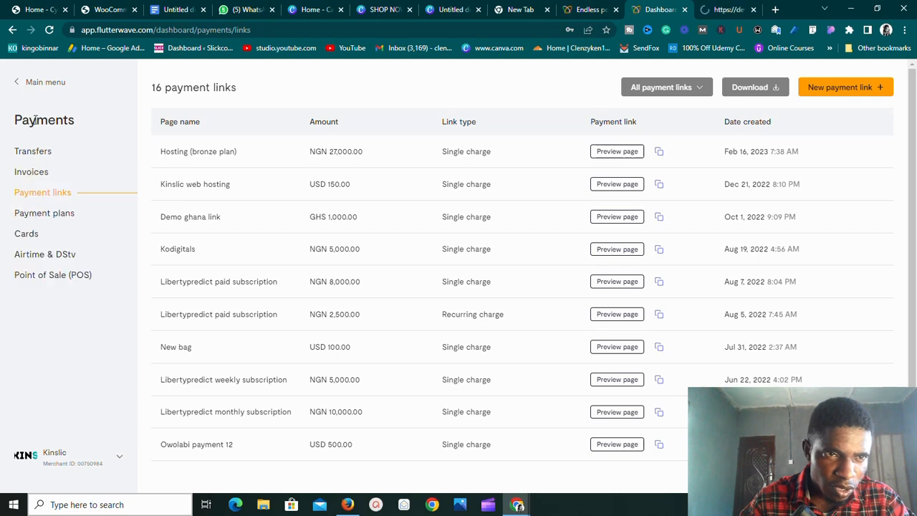
{"action": "left_click", "coordinate": [33, 82]}
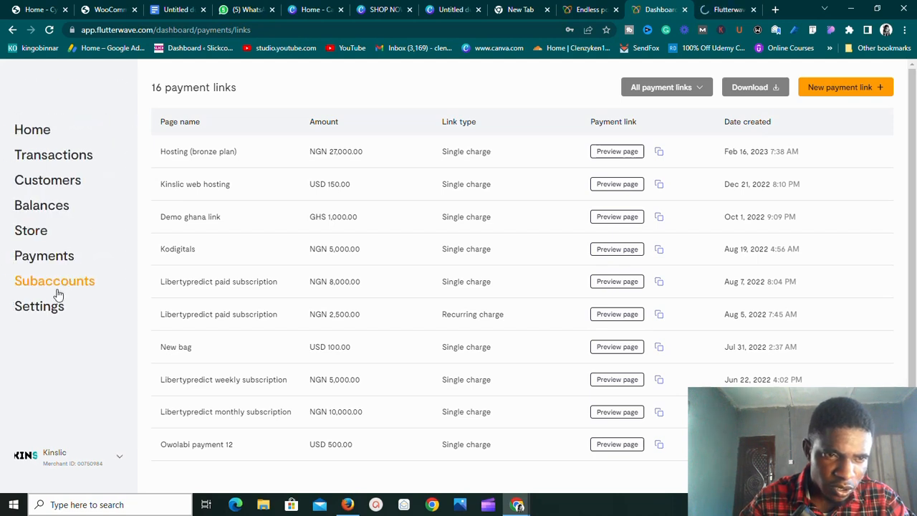
Step: Open Settings > API keys, close the extra Flutterwave tab, and copy the live public key
{"action": "left_click", "coordinate": [41, 307]}
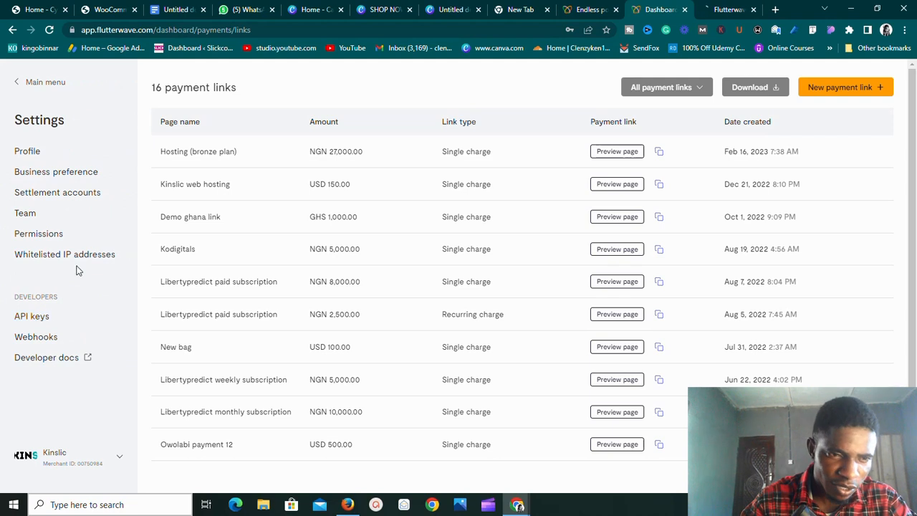
{"action": "left_click", "coordinate": [41, 323]}
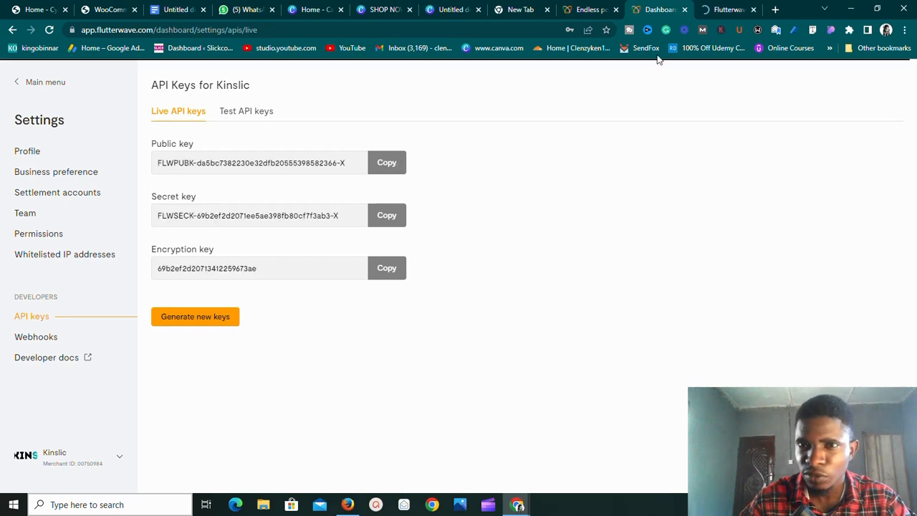
{"action": "left_click", "coordinate": [754, 10]}
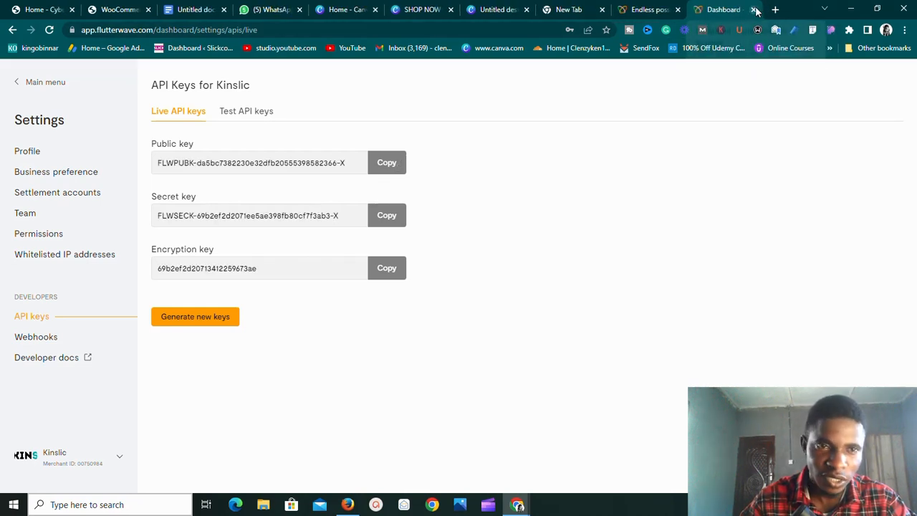
{"action": "left_click", "coordinate": [385, 164]}
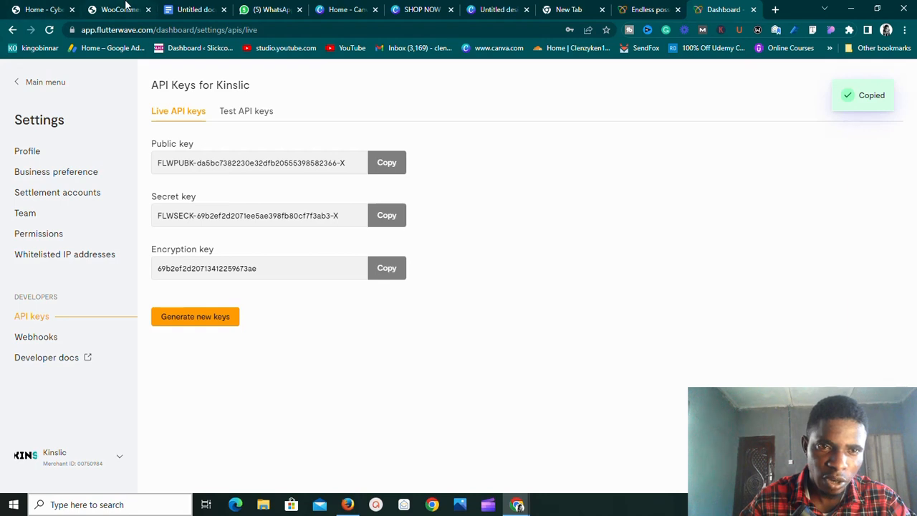
{"action": "left_click", "coordinate": [107, 9]}
Step: Paste the Flutterwave live public and secret keys into Rave's Live Public Key and Live Secret Key fields
{"action": "left_click", "coordinate": [260, 264]}
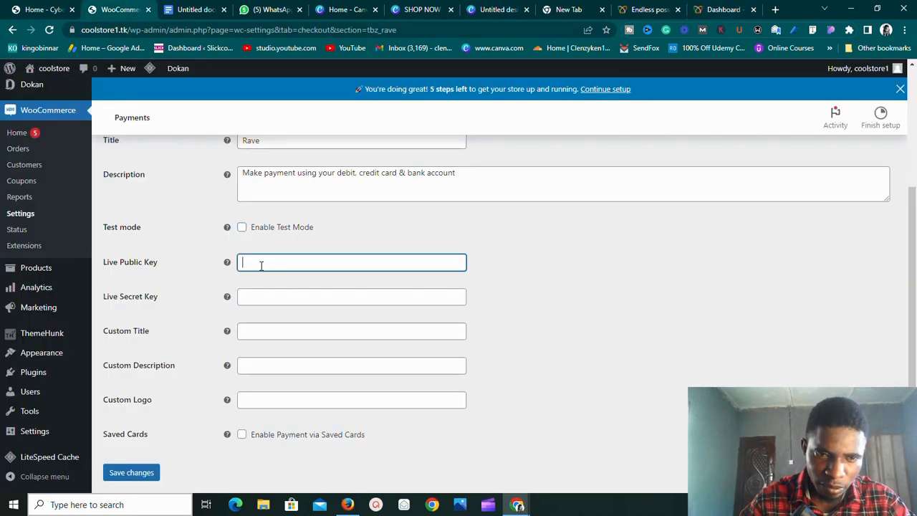
{"action": "key", "text": "ctrl+v"}
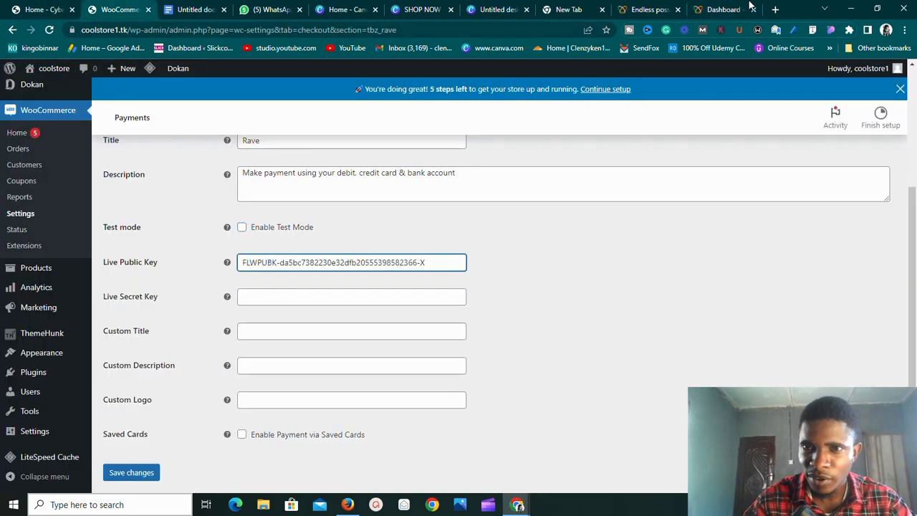
{"action": "left_click", "coordinate": [720, 8]}
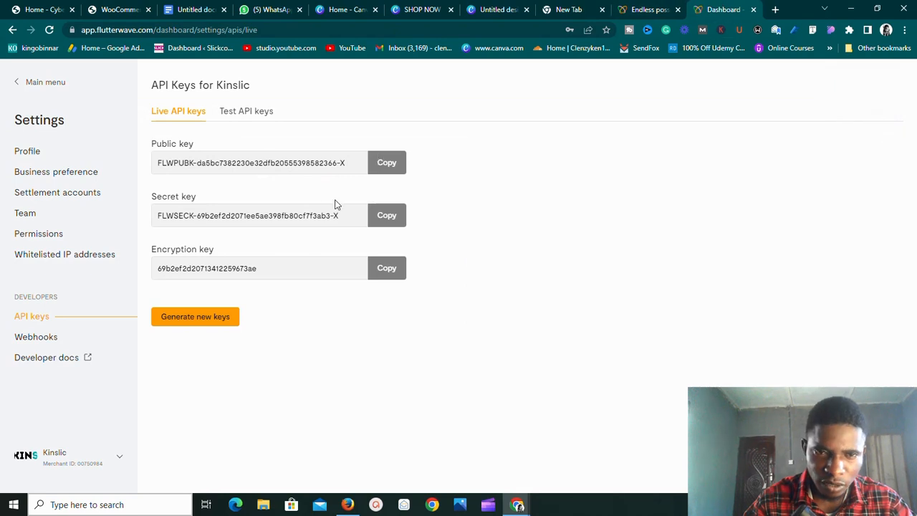
{"action": "left_click", "coordinate": [389, 219]}
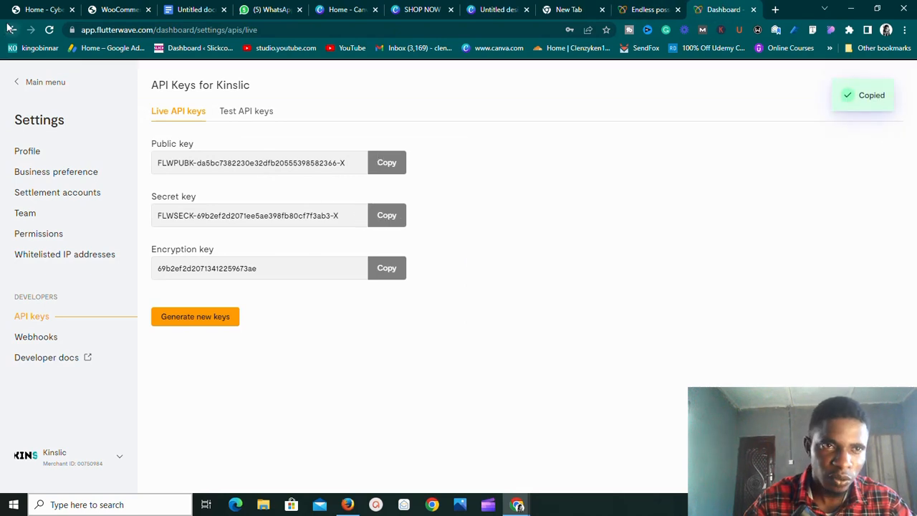
{"action": "left_click", "coordinate": [113, 9]}
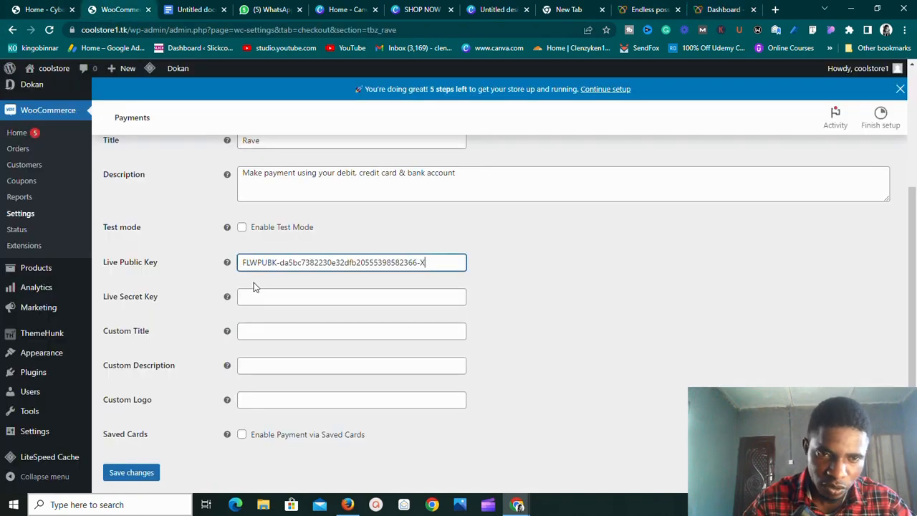
{"action": "left_click", "coordinate": [266, 299]}
{"action": "key", "text": "ctrl+v"}
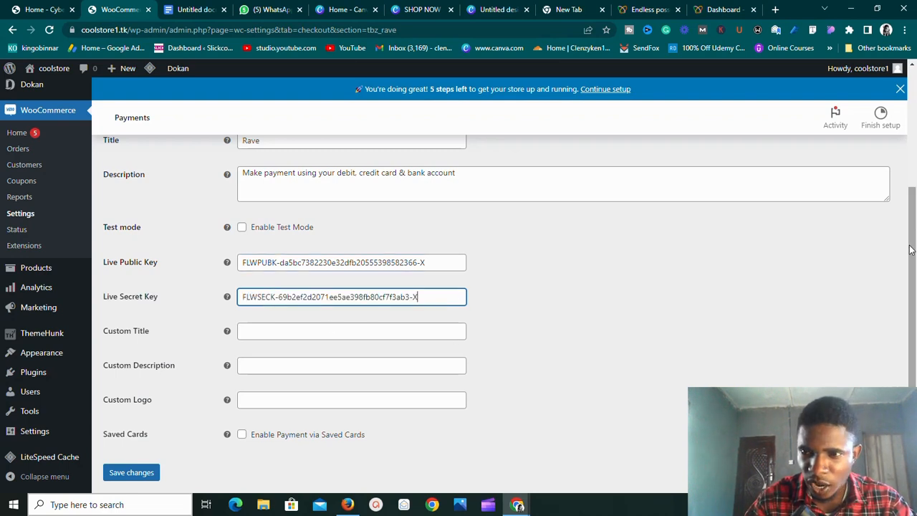
Step: Tick payment via Saved Cards and save the Rave settings
{"action": "left_click_drag", "start_coordinate": [914, 249], "coordinate": [914, 275]}
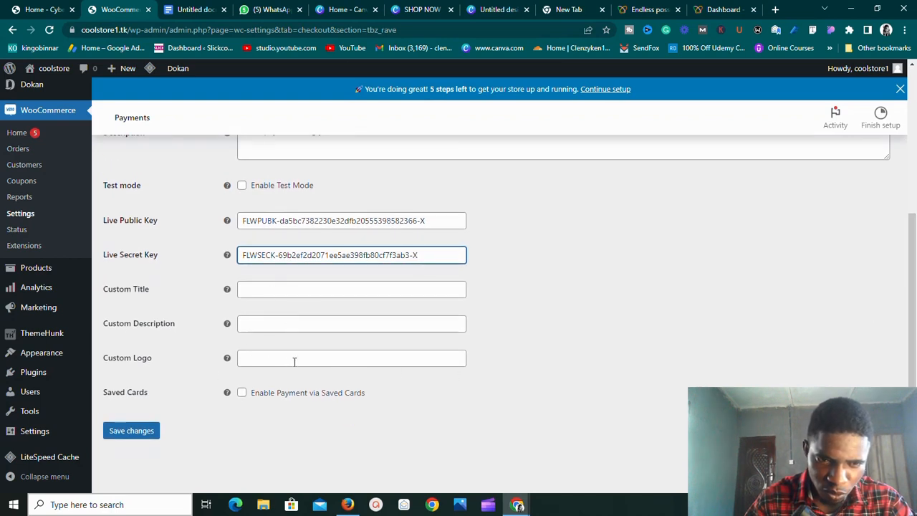
{"action": "left_click", "coordinate": [242, 393]}
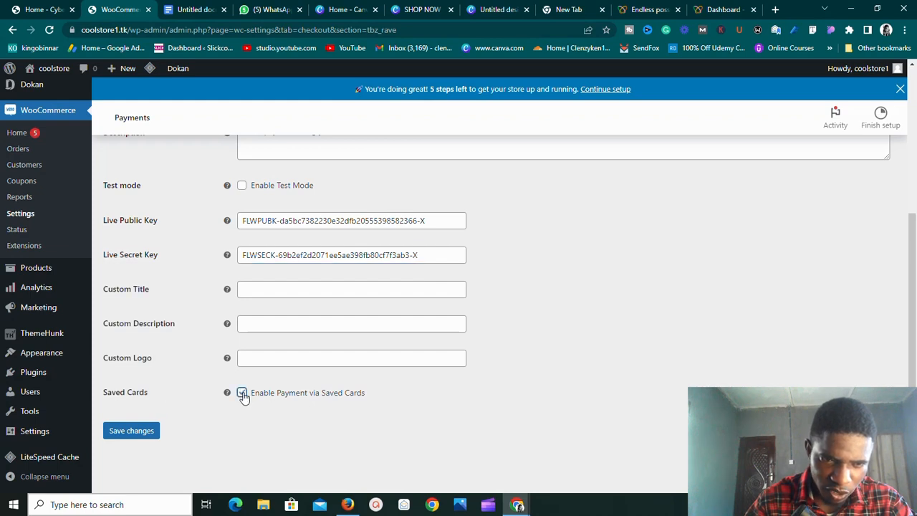
{"action": "left_click", "coordinate": [125, 434]}
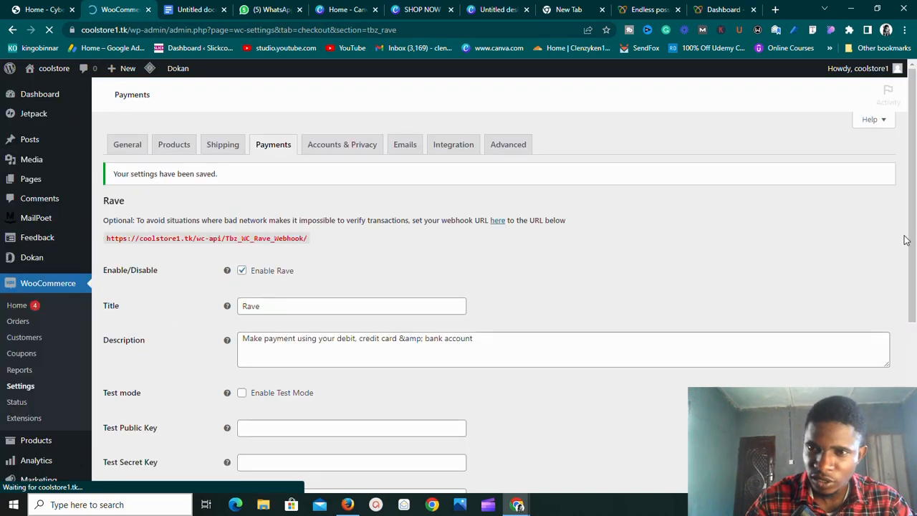
Step: Scroll the reloaded Rave settings to confirm the saved notice, test mode off and live public key
{"action": "left_click_drag", "start_coordinate": [915, 232], "coordinate": [915, 175]}
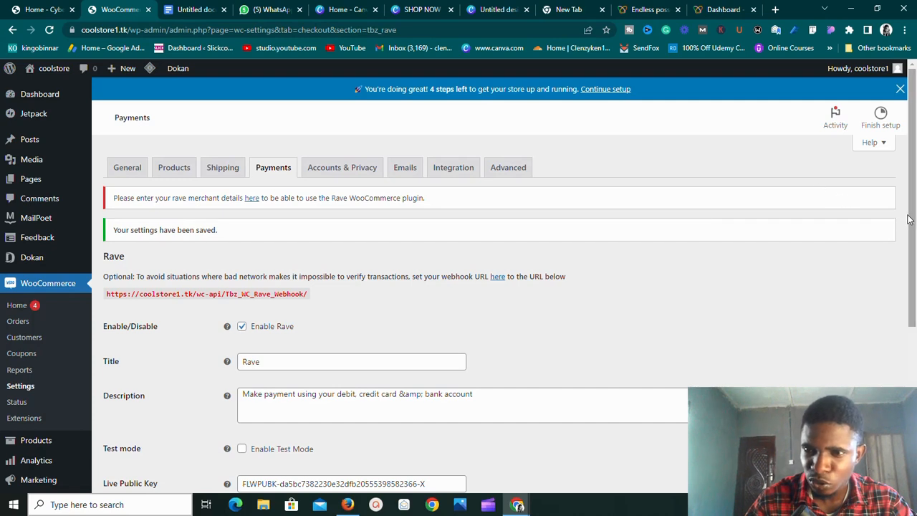
{"action": "left_click_drag", "start_coordinate": [911, 219], "coordinate": [911, 222]}
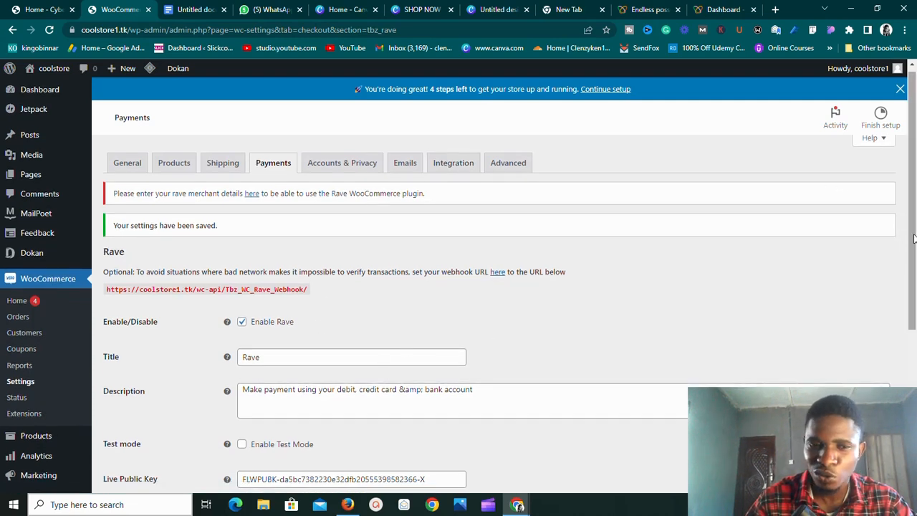
{"action": "left_click_drag", "start_coordinate": [915, 239], "coordinate": [915, 233]}
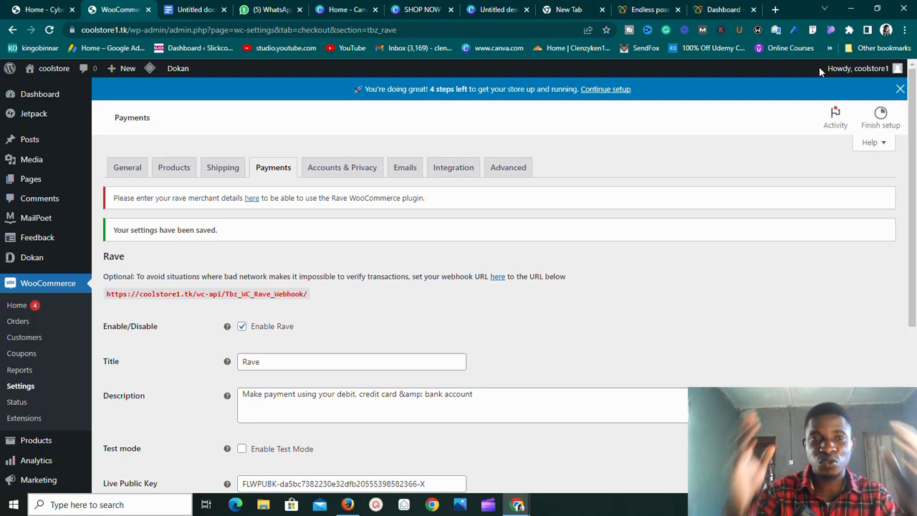
{"action": "mouse_move", "coordinate": [860, 68]}
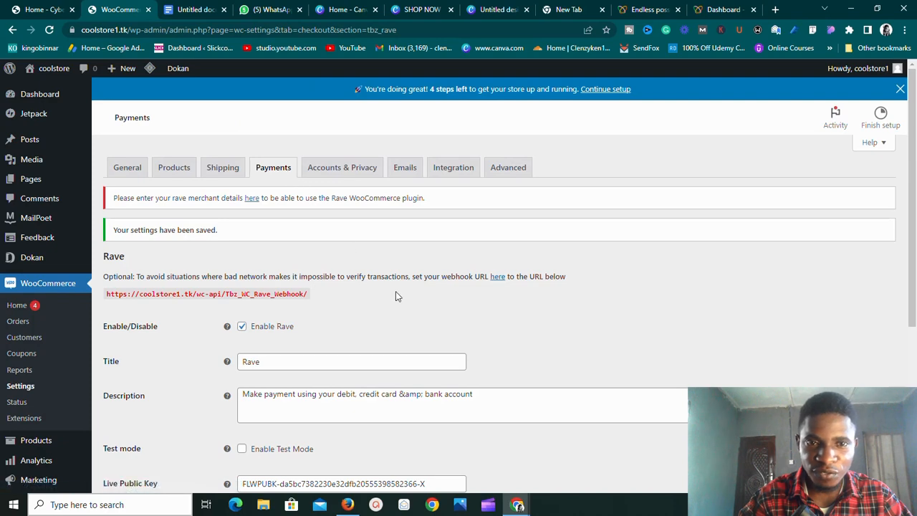
Step: Switch to the incognito store window and go to the coolstore home page
{"action": "mouse_move", "coordinate": [520, 501]}
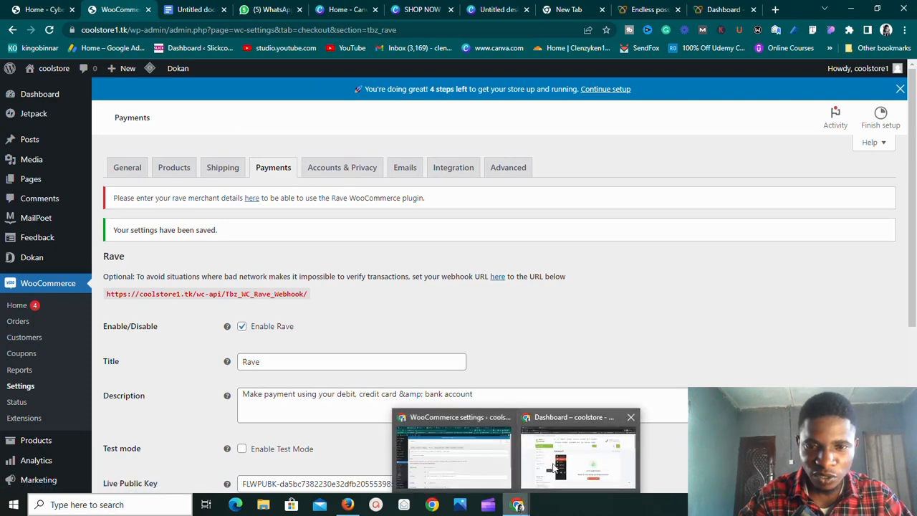
{"action": "left_click", "coordinate": [553, 466]}
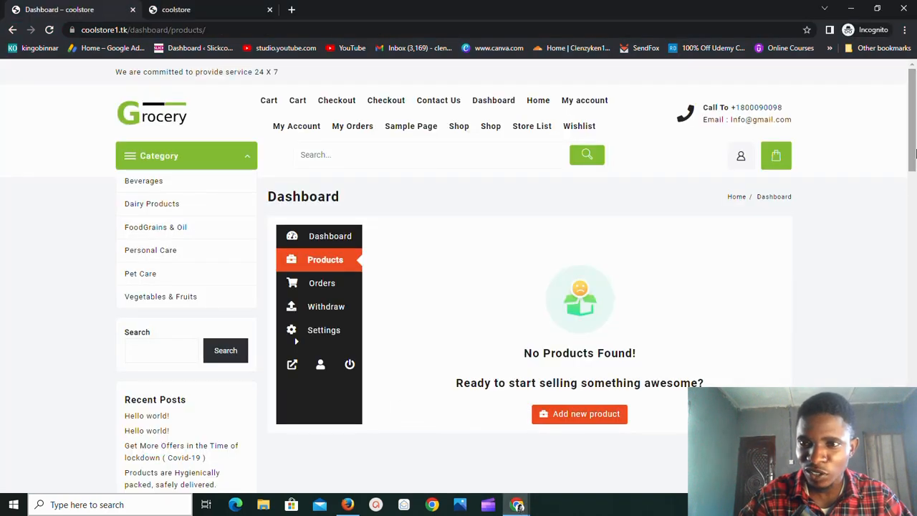
{"action": "left_click_drag", "start_coordinate": [915, 152], "coordinate": [913, 150]}
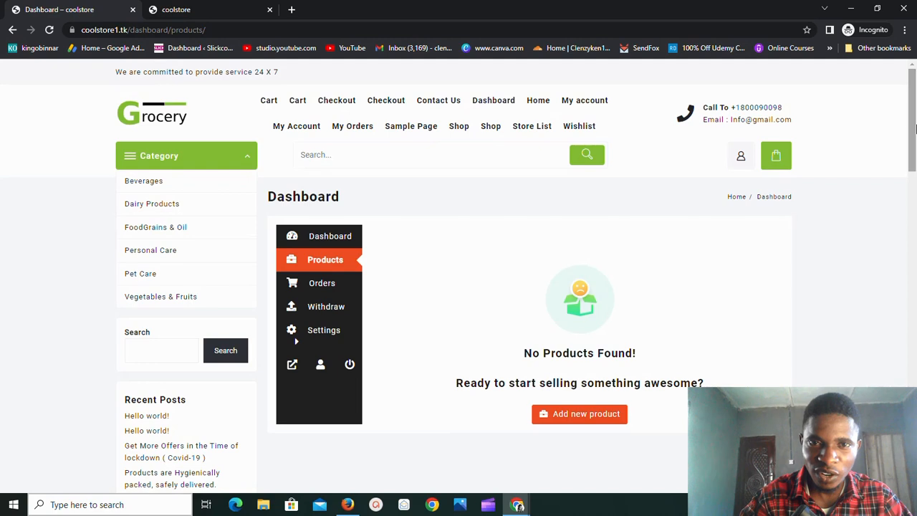
{"action": "left_click", "coordinate": [537, 102]}
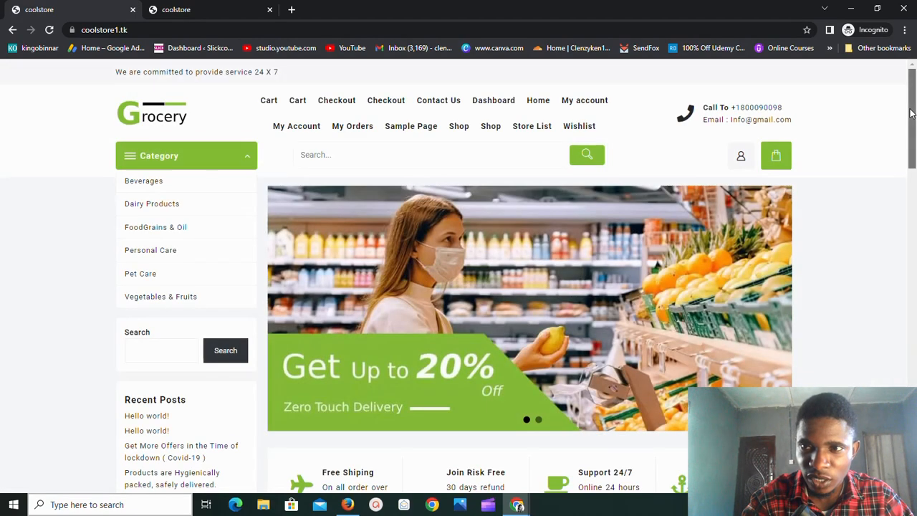
Step: Add Ice Cream/Novelties to the cart, open the cart, and proceed to checkout
{"action": "left_click_drag", "start_coordinate": [911, 112], "coordinate": [907, 225]}
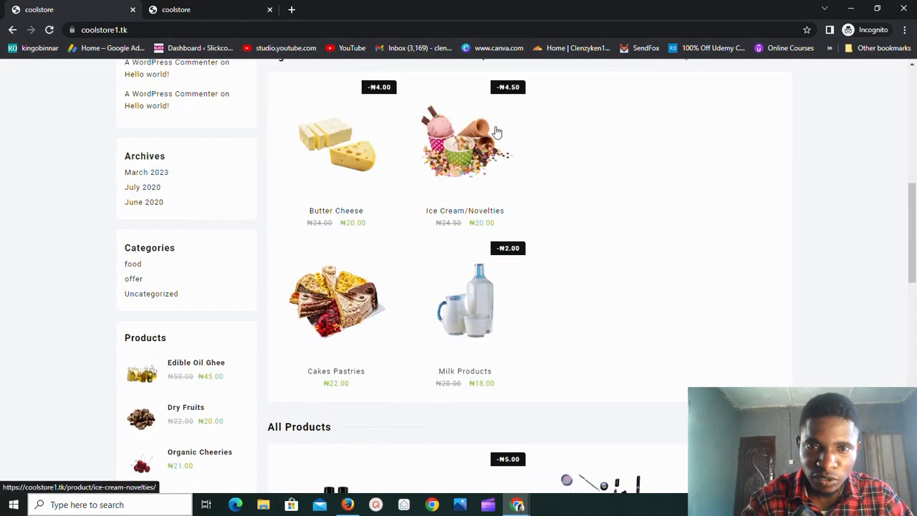
{"action": "mouse_move", "coordinate": [462, 176]}
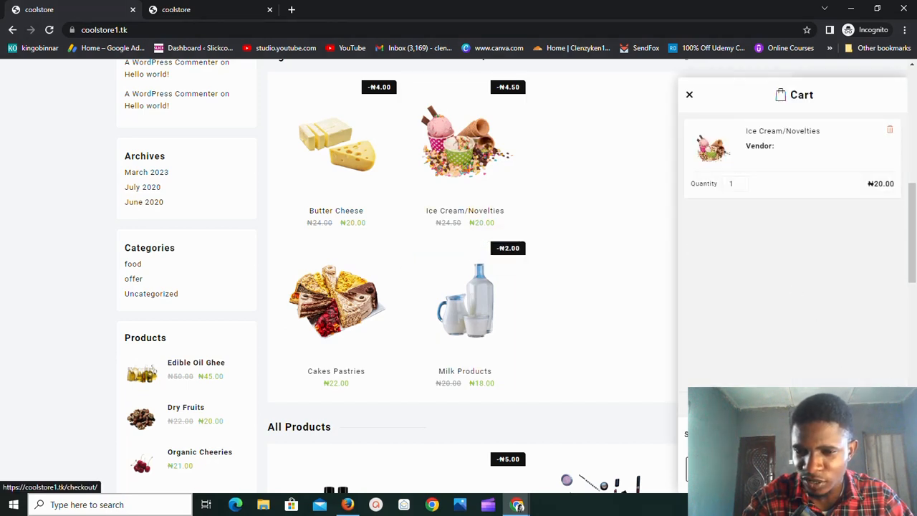
{"action": "left_click", "coordinate": [738, 470]}
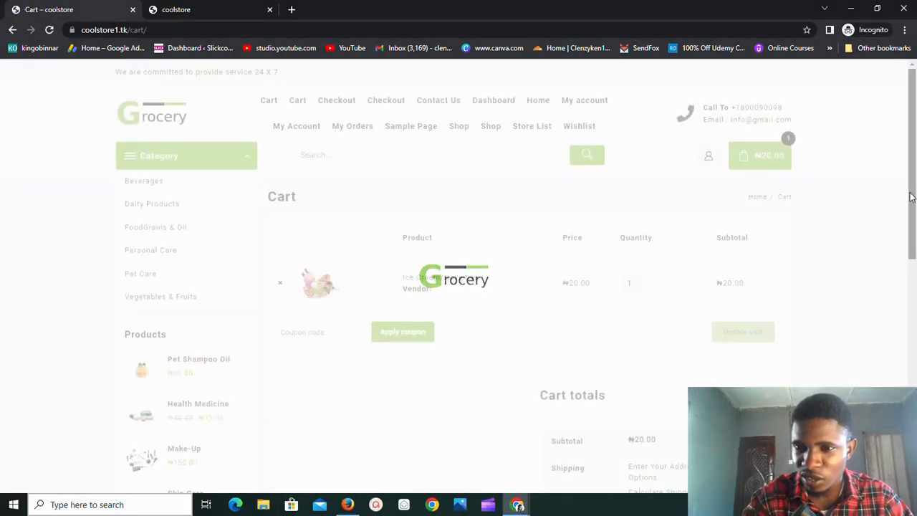
{"action": "left_click_drag", "start_coordinate": [912, 197], "coordinate": [914, 279]}
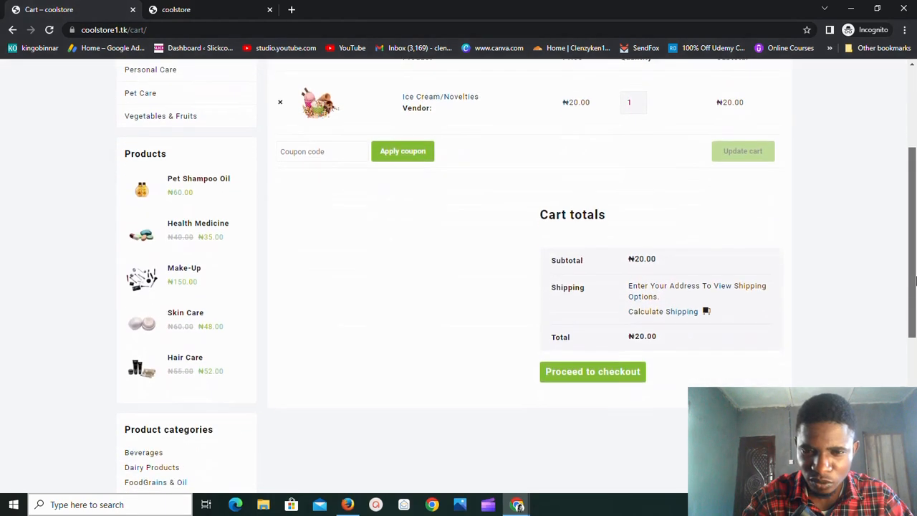
{"action": "left_click", "coordinate": [625, 364]}
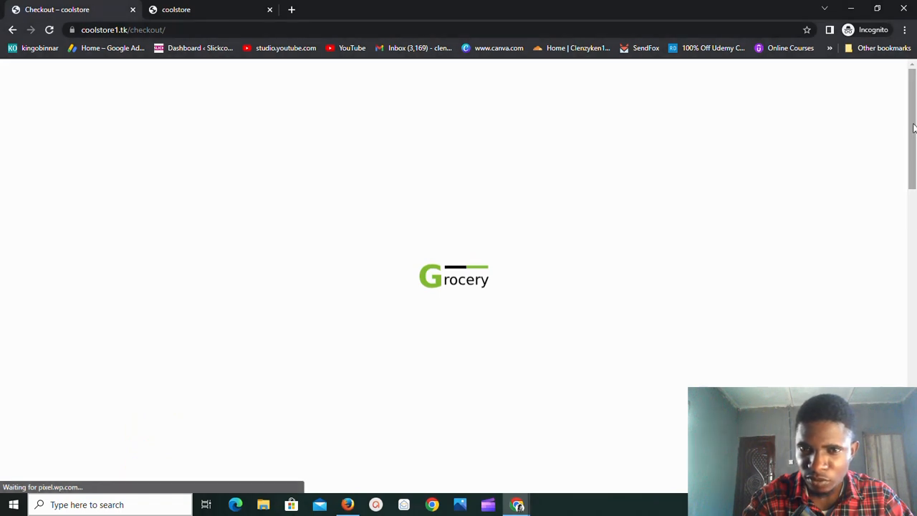
Step: Fill the checkout billing details from a saved address profile
{"action": "left_click_drag", "start_coordinate": [914, 127], "coordinate": [914, 188]}
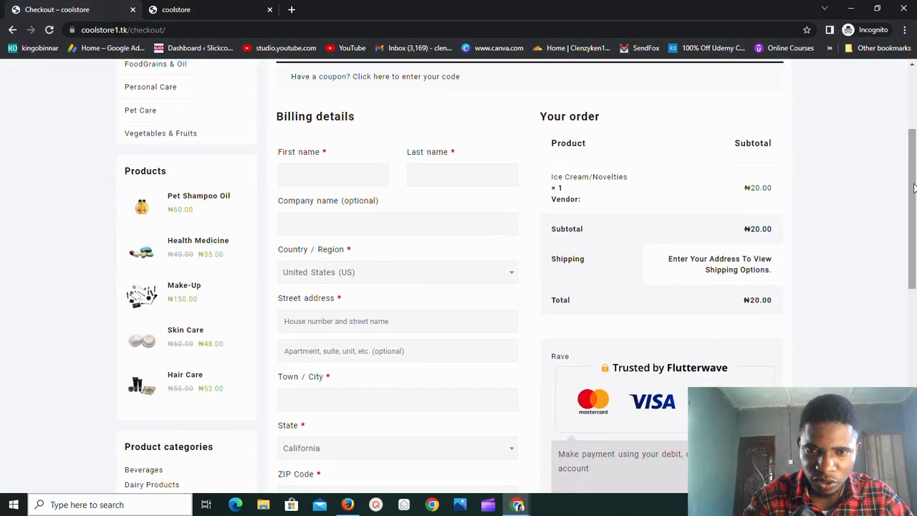
{"action": "left_click", "coordinate": [348, 178]}
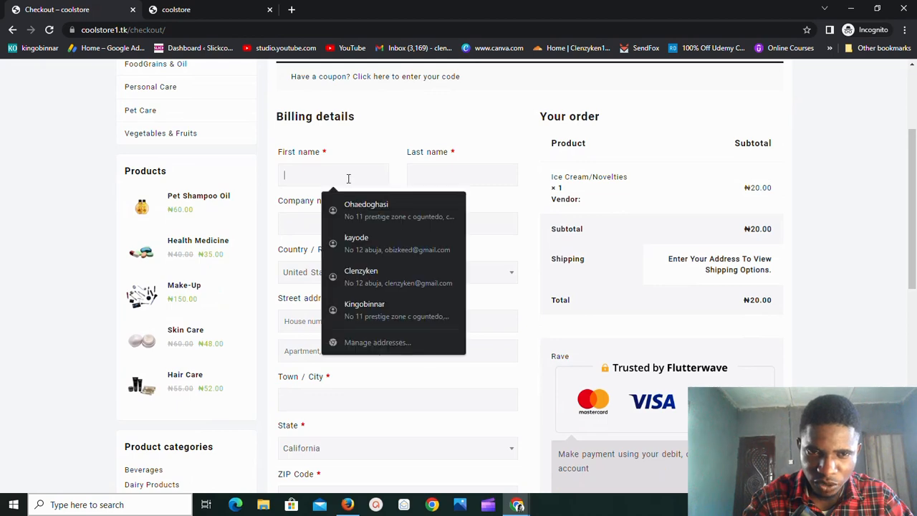
{"action": "left_click", "coordinate": [364, 244]}
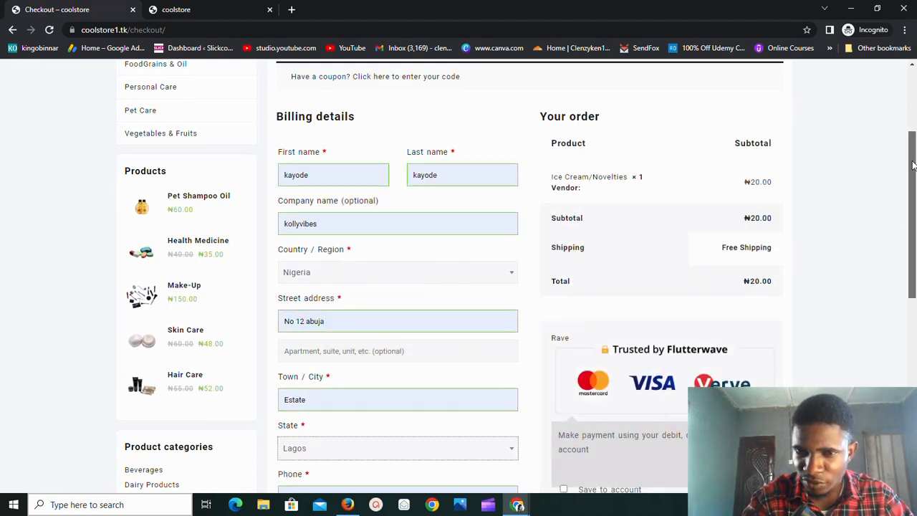
{"action": "left_click_drag", "start_coordinate": [913, 165], "coordinate": [914, 235]}
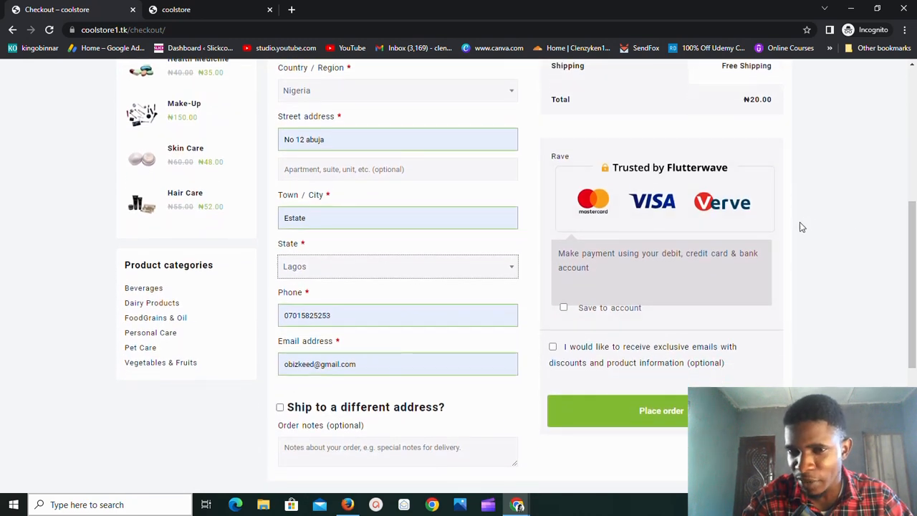
Step: Choose to save the payment card and place the ₦20.00 order with Rave
{"action": "left_click", "coordinate": [564, 308]}
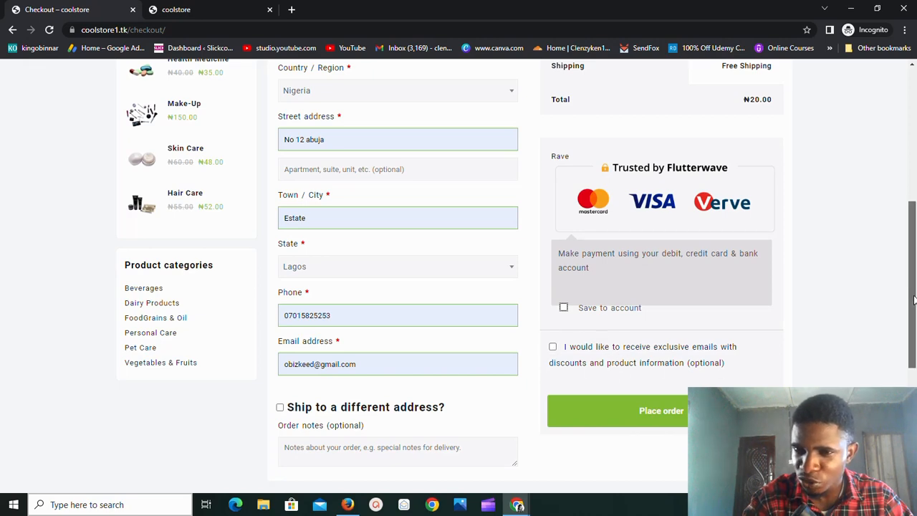
{"action": "left_click", "coordinate": [909, 193]}
{"action": "scroll", "coordinate": [745, 387], "scroll_direction": "down", "scroll_amount": 4}
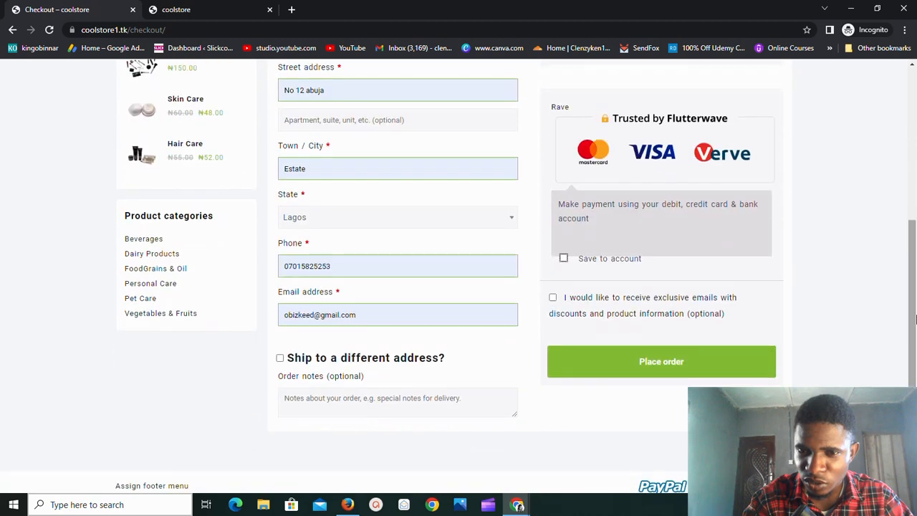
{"action": "left_click", "coordinate": [665, 371]}
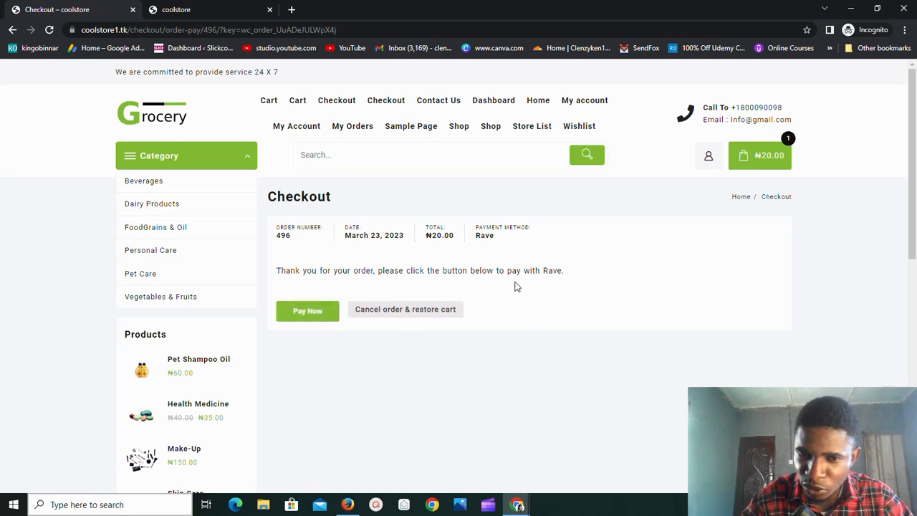
{"action": "left_click", "coordinate": [320, 312]}
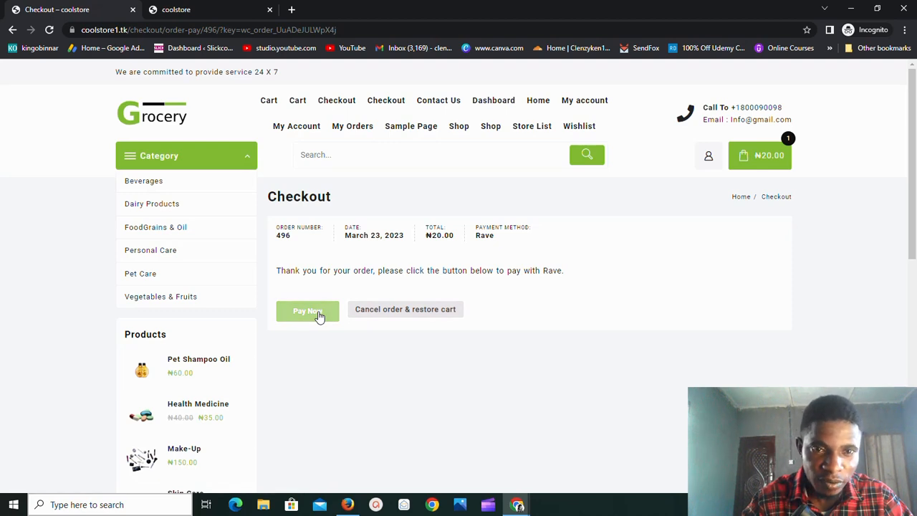
{"action": "left_click", "coordinate": [318, 313]}
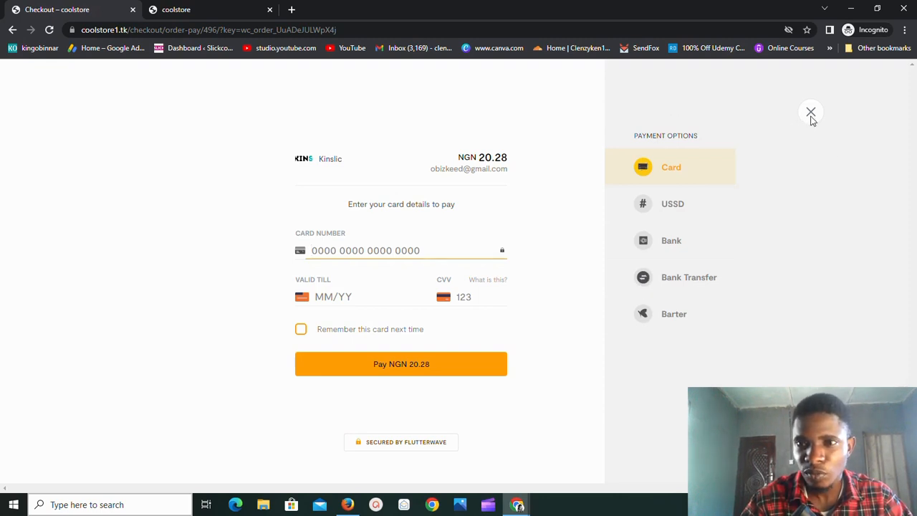
{"action": "left_click", "coordinate": [811, 117]}
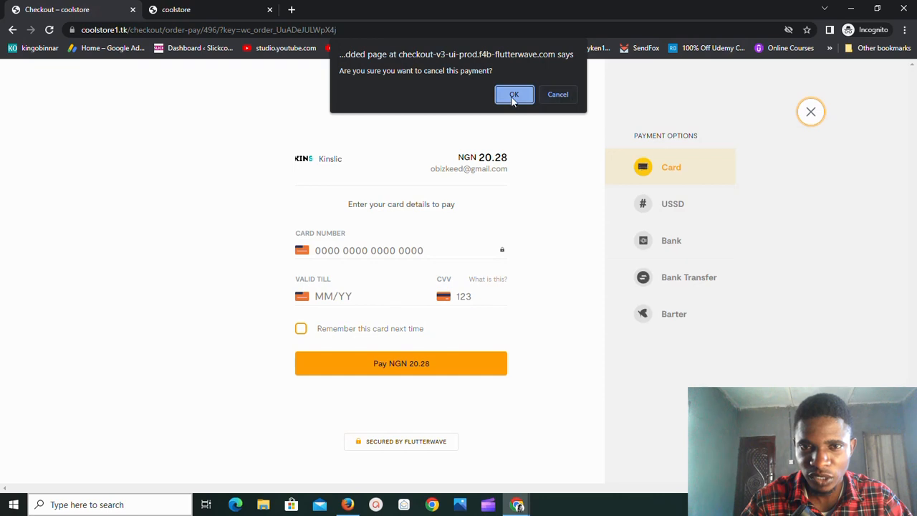
{"action": "left_click", "coordinate": [513, 96]}
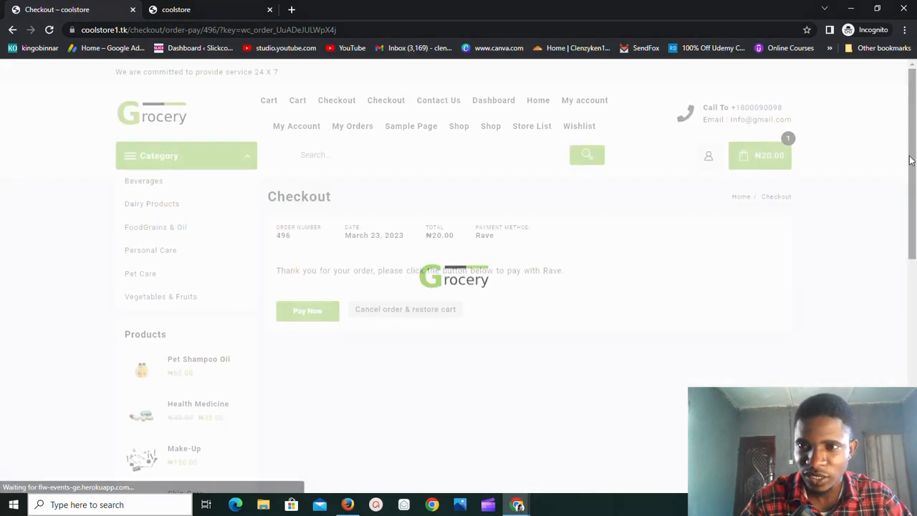
{"action": "left_click_drag", "start_coordinate": [911, 160], "coordinate": [915, 234]}
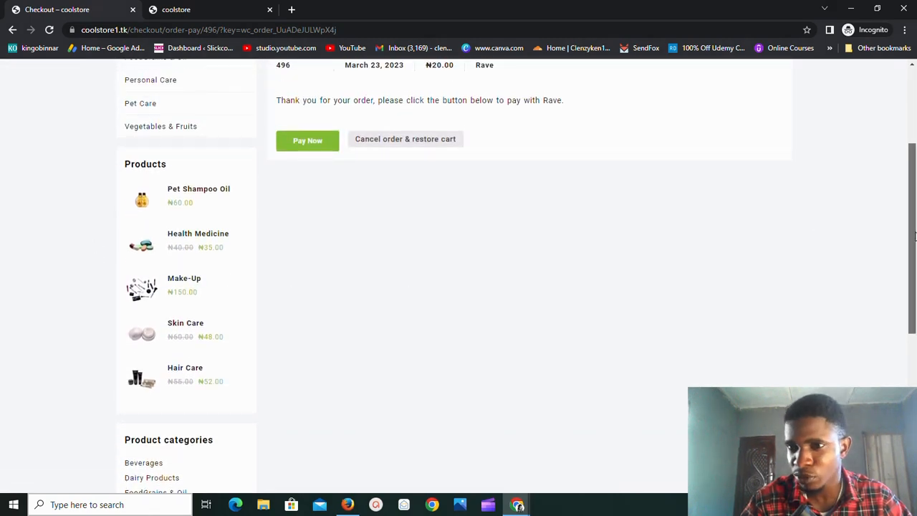
{"action": "left_click_drag", "start_coordinate": [914, 218], "coordinate": [916, 143]}
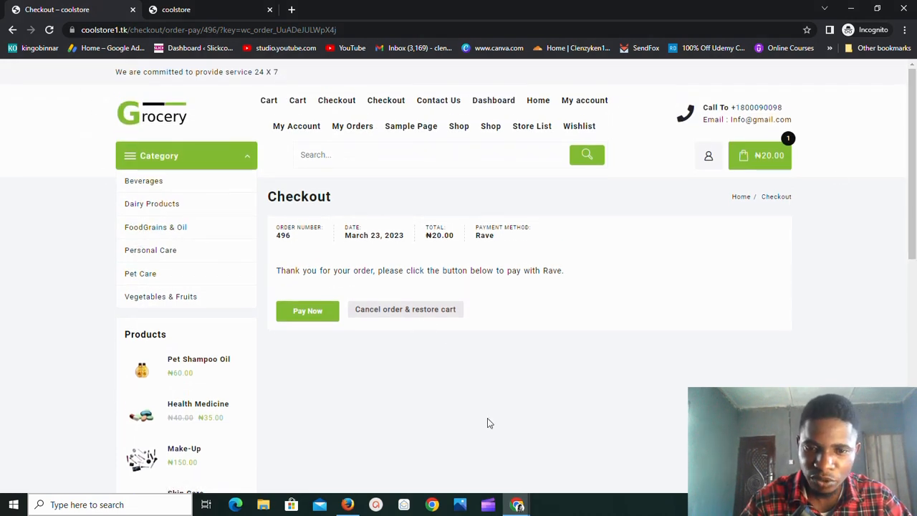
{"action": "mouse_move", "coordinate": [518, 506]}
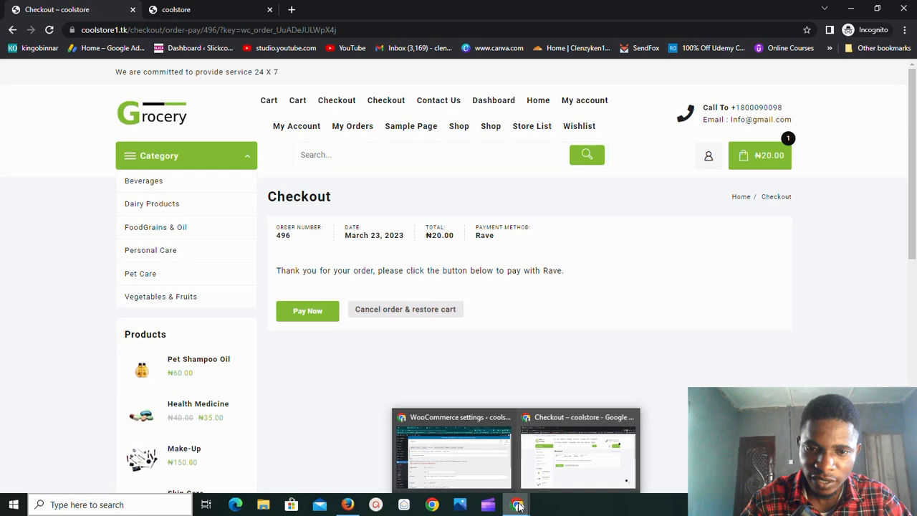
Step: Switch to the admin window, glance at the Canva and Google Docs tabs, then return to WooCommerce
{"action": "left_click", "coordinate": [485, 473]}
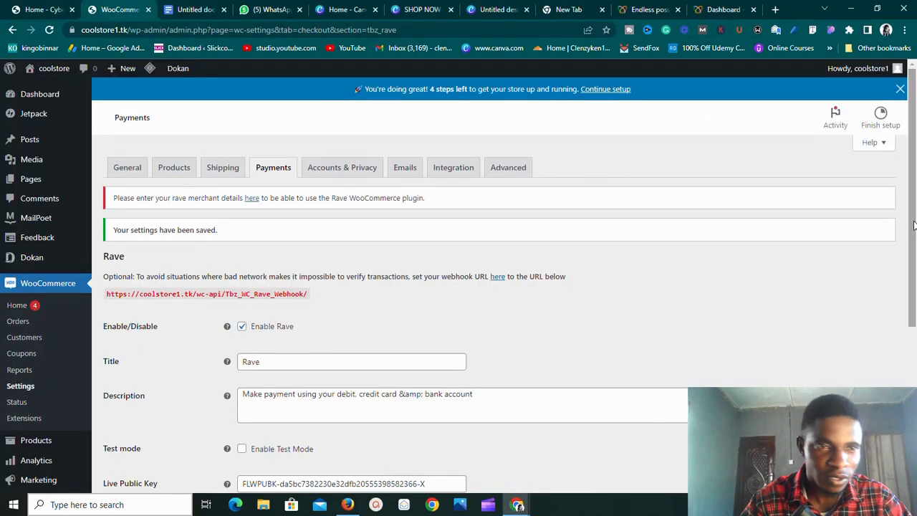
{"action": "left_click", "coordinate": [495, 9]}
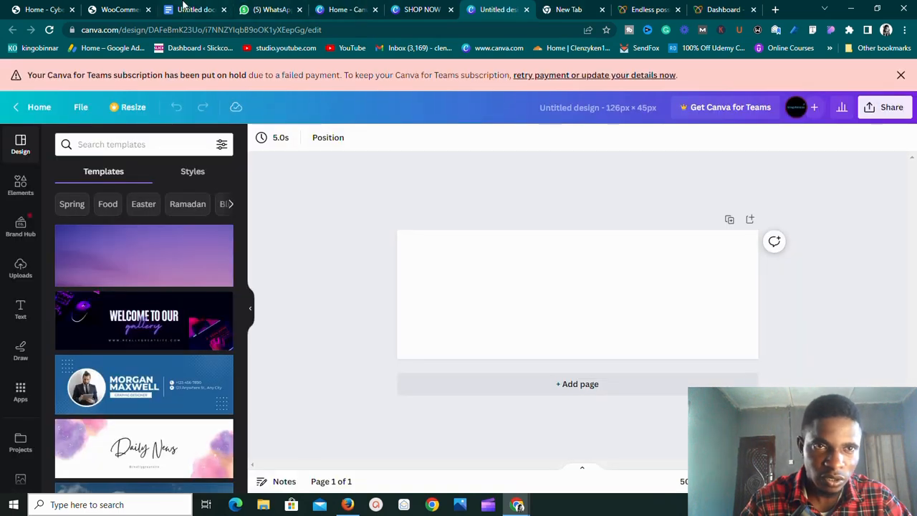
{"action": "left_click", "coordinate": [185, 9]}
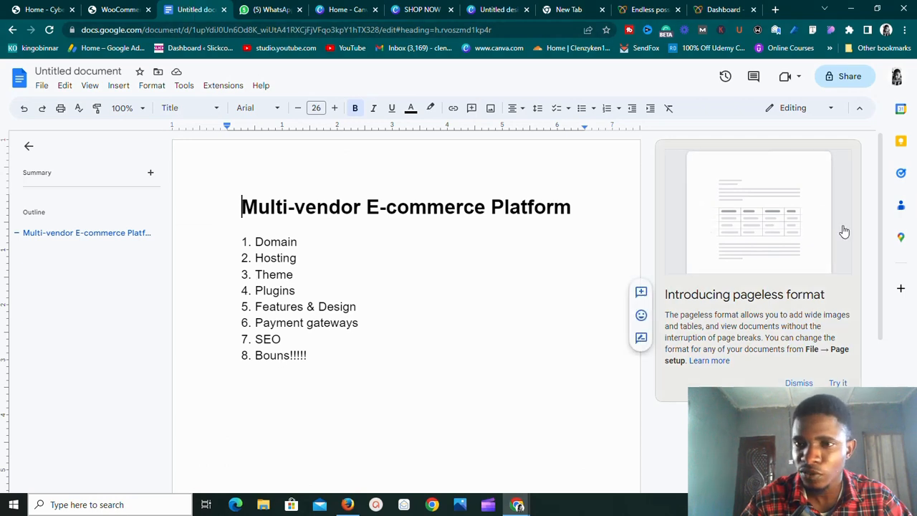
{"action": "left_click", "coordinate": [111, 9]}
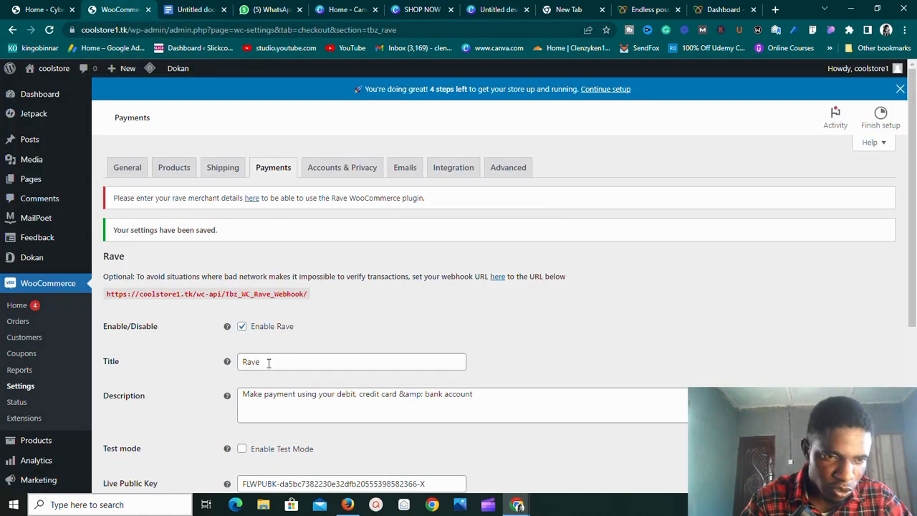
Step: Open All Products, then the Product categories page, and scroll through the seven categories
{"action": "mouse_move", "coordinate": [22, 439]}
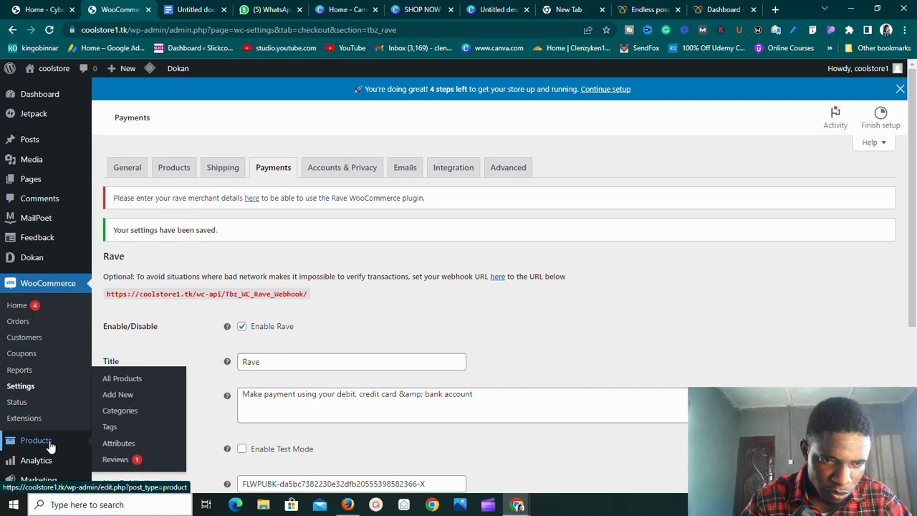
{"action": "left_click", "coordinate": [131, 380]}
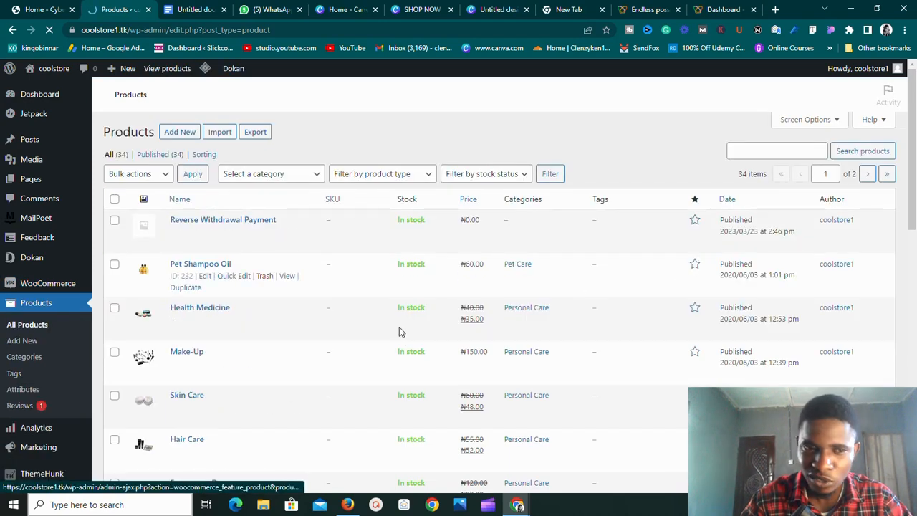
{"action": "left_click", "coordinate": [38, 358]}
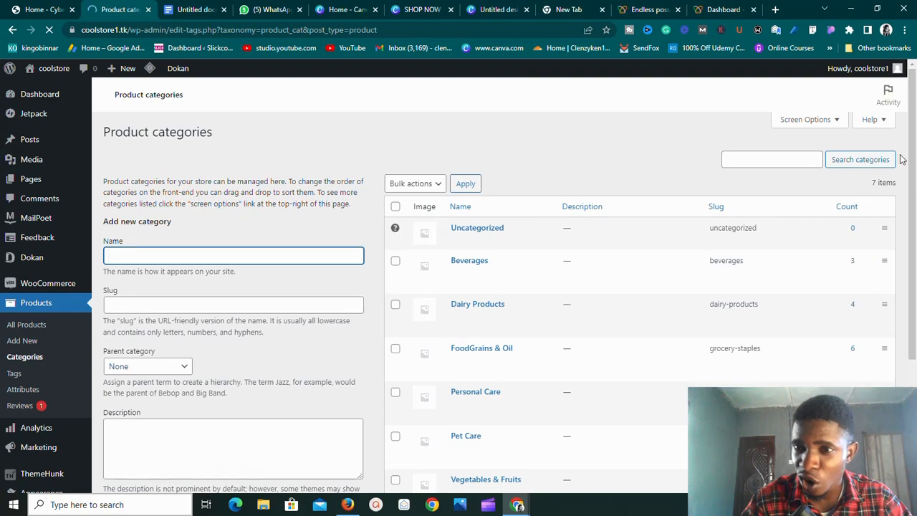
{"action": "scroll", "coordinate": [716, 200], "scroll_direction": "down", "scroll_amount": 1}
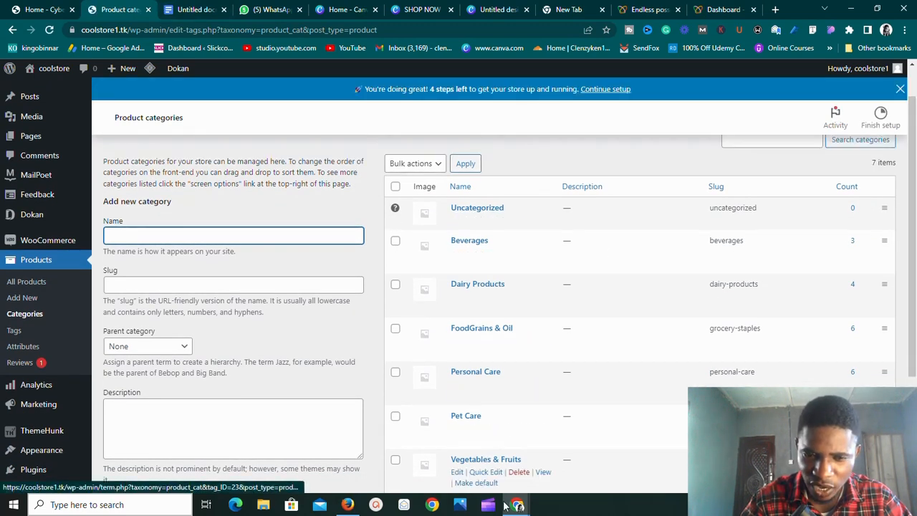
Step: Check the storefront checkout window, review the categories list again, then return to the order 496 pay page
{"action": "mouse_move", "coordinate": [517, 504]}
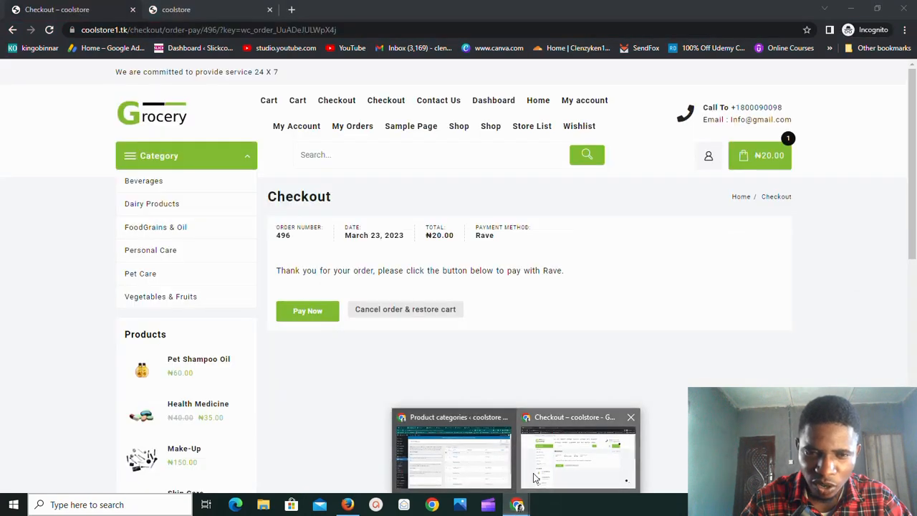
{"action": "left_click", "coordinate": [534, 478]}
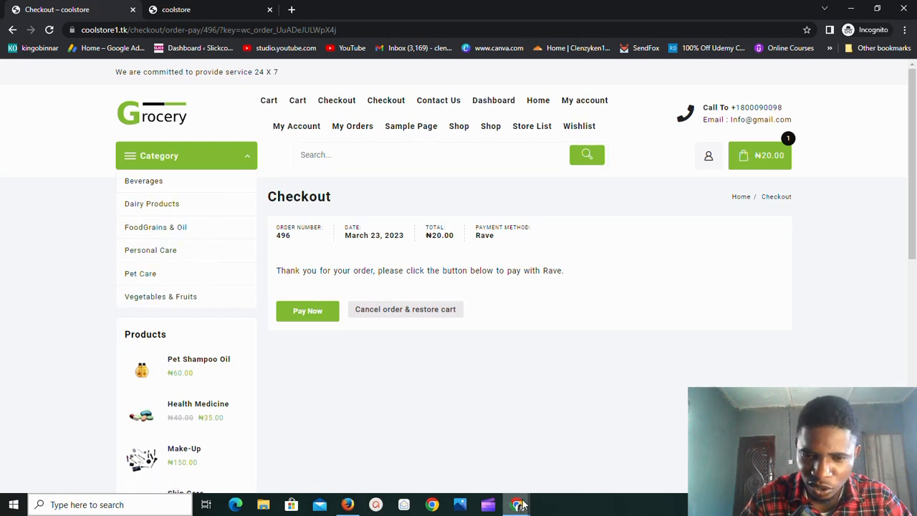
{"action": "mouse_move", "coordinate": [522, 505]}
{"action": "left_click", "coordinate": [472, 452]}
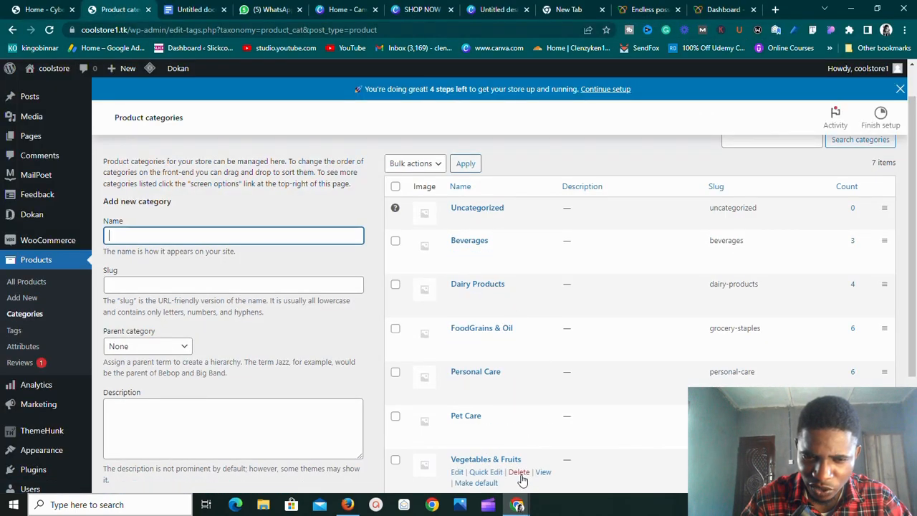
{"action": "scroll", "coordinate": [915, 354], "scroll_direction": "down", "scroll_amount": 2}
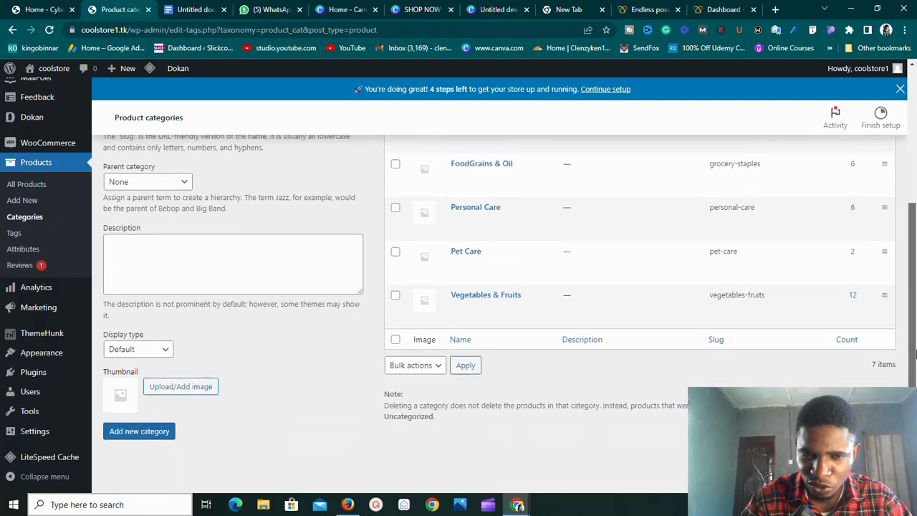
{"action": "scroll", "coordinate": [915, 355], "scroll_direction": "up", "scroll_amount": 3}
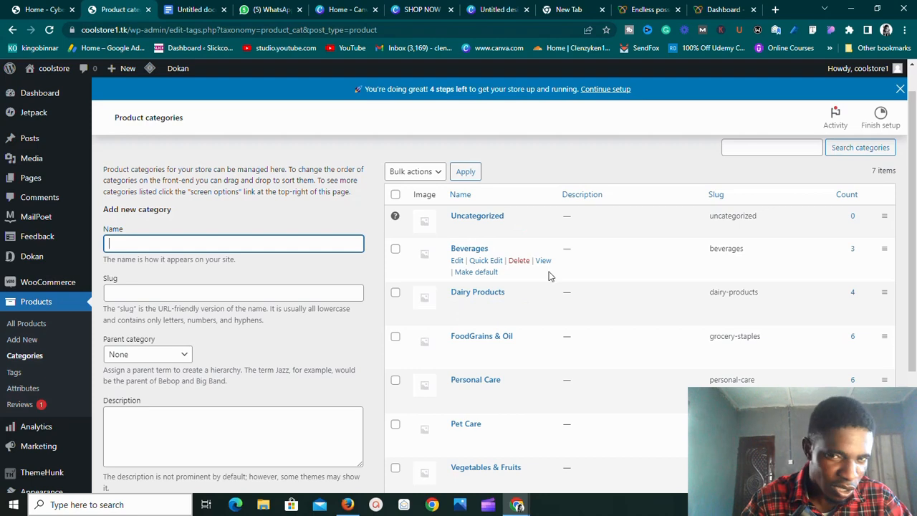
{"action": "scroll", "coordinate": [915, 169], "scroll_direction": "down", "scroll_amount": 3}
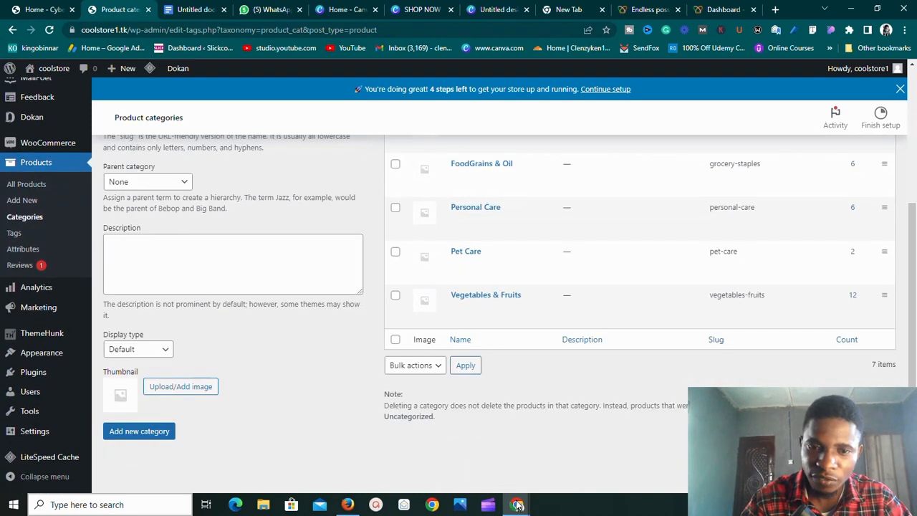
{"action": "mouse_move", "coordinate": [517, 505]}
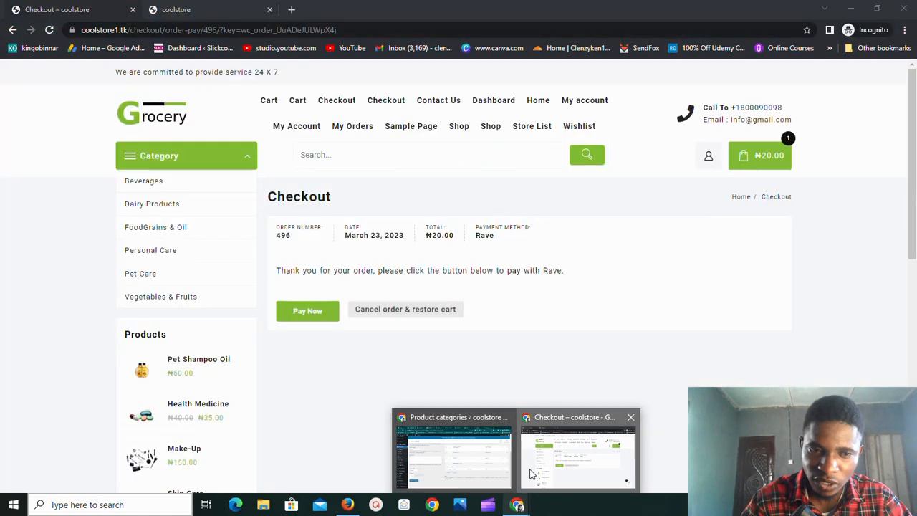
{"action": "left_click", "coordinate": [531, 474]}
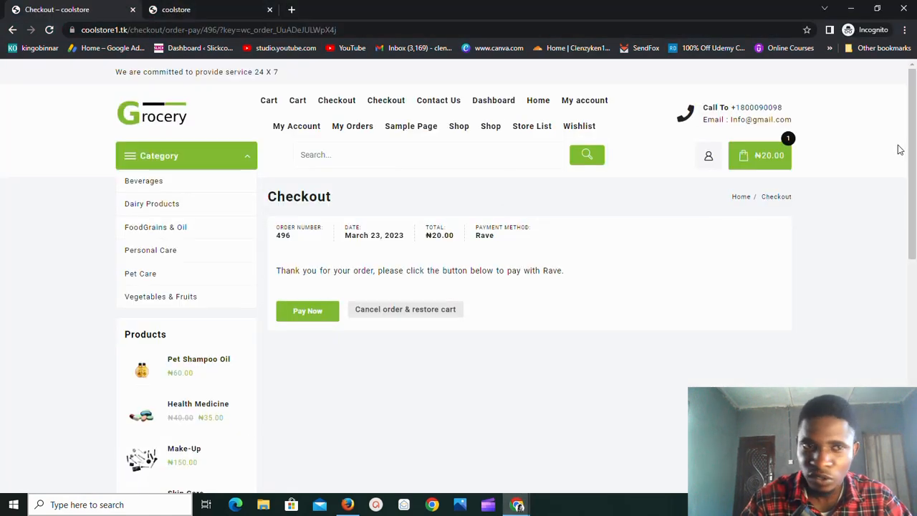
Step: Scroll the order 496 payment page, then switch back to the Product categories admin window
{"action": "left_click_drag", "start_coordinate": [915, 144], "coordinate": [884, 219]}
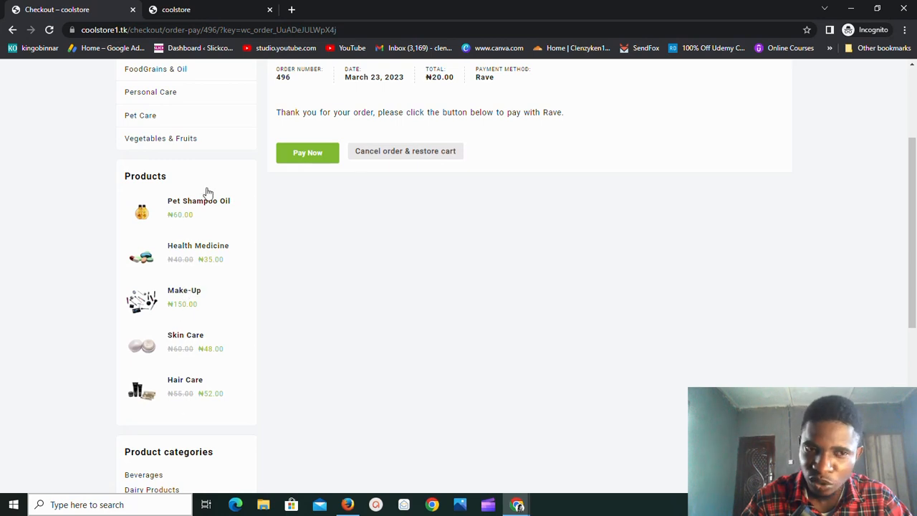
{"action": "scroll", "coordinate": [916, 190], "scroll_direction": "up", "scroll_amount": 2}
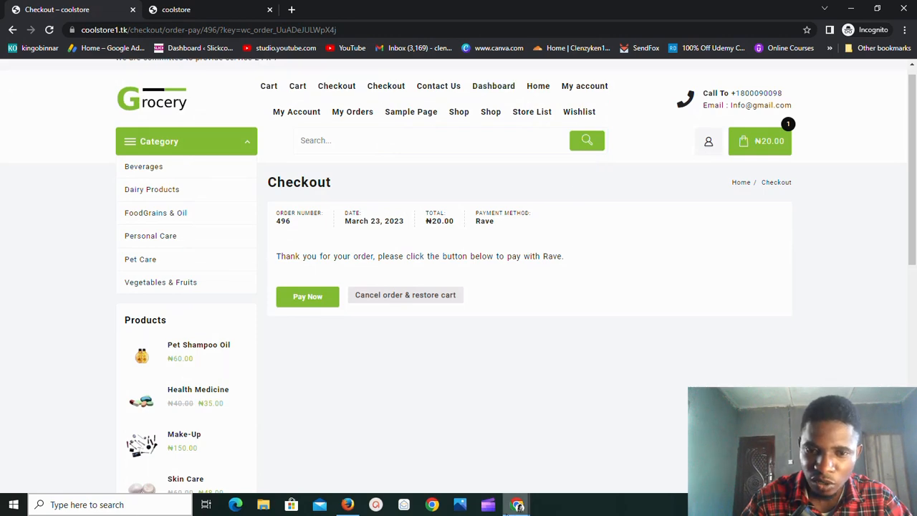
{"action": "mouse_move", "coordinate": [517, 504]}
{"action": "left_click", "coordinate": [482, 470]}
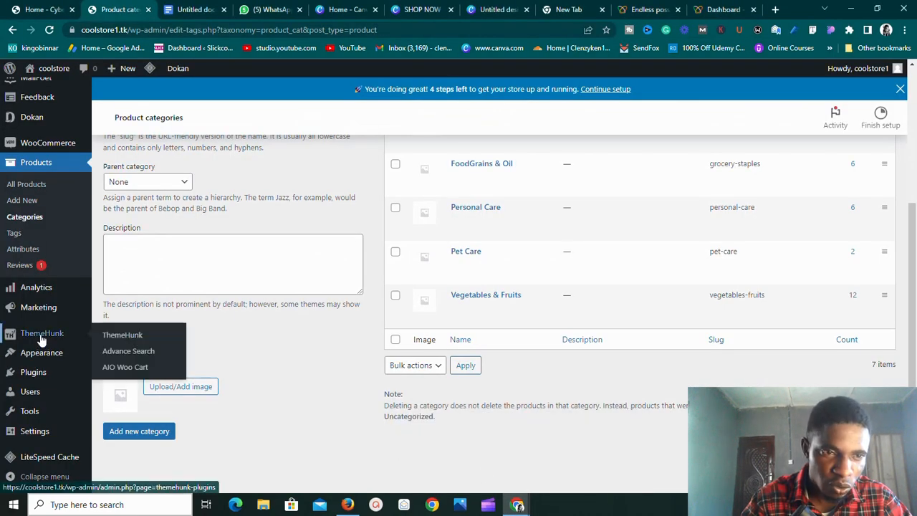
Step: Open Appearance > Menus and keep Main selected as the menu to edit
{"action": "mouse_move", "coordinate": [62, 361]}
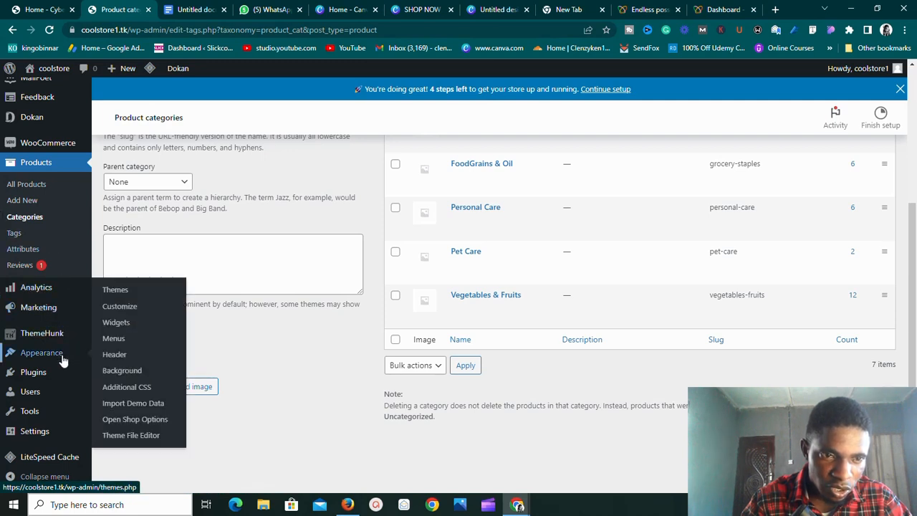
{"action": "left_click", "coordinate": [122, 344]}
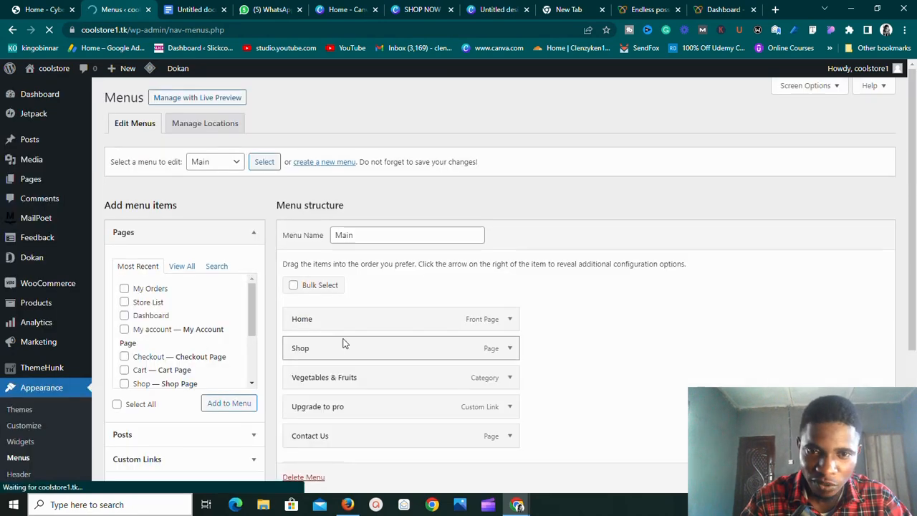
{"action": "left_click_drag", "start_coordinate": [914, 191], "coordinate": [911, 280]}
{"action": "left_click_drag", "start_coordinate": [914, 291], "coordinate": [908, 234]}
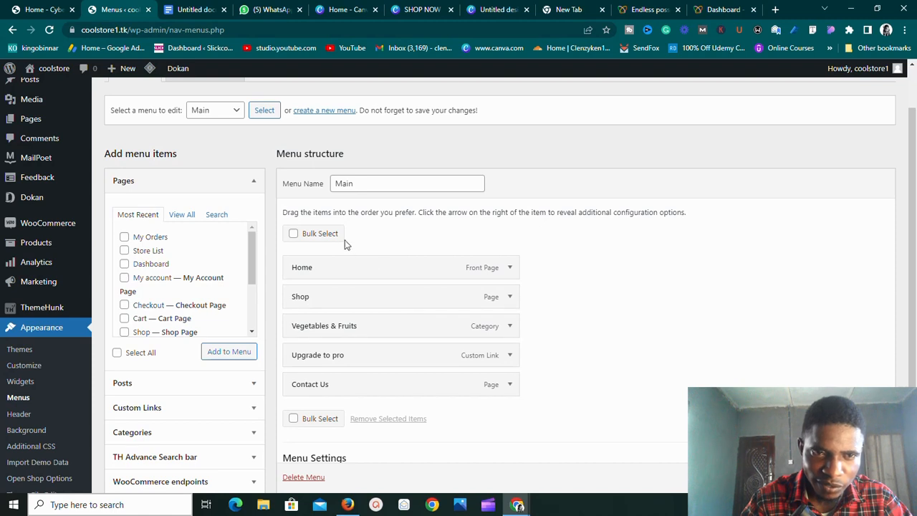
{"action": "left_click", "coordinate": [230, 117]}
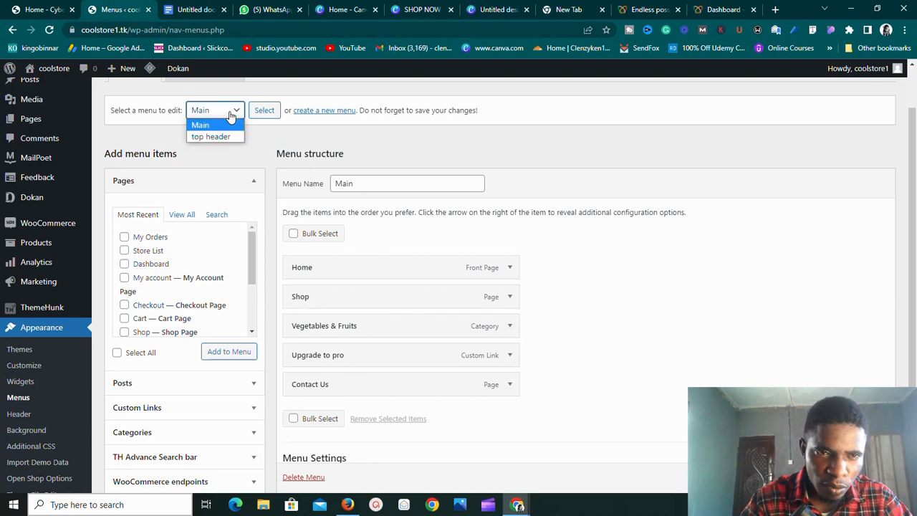
{"action": "left_click", "coordinate": [230, 117]}
Step: Remove the Vegetables & Fruits and Upgrade to pro entries from the Main menu
{"action": "scroll", "coordinate": [914, 215], "scroll_direction": "down", "scroll_amount": 1}
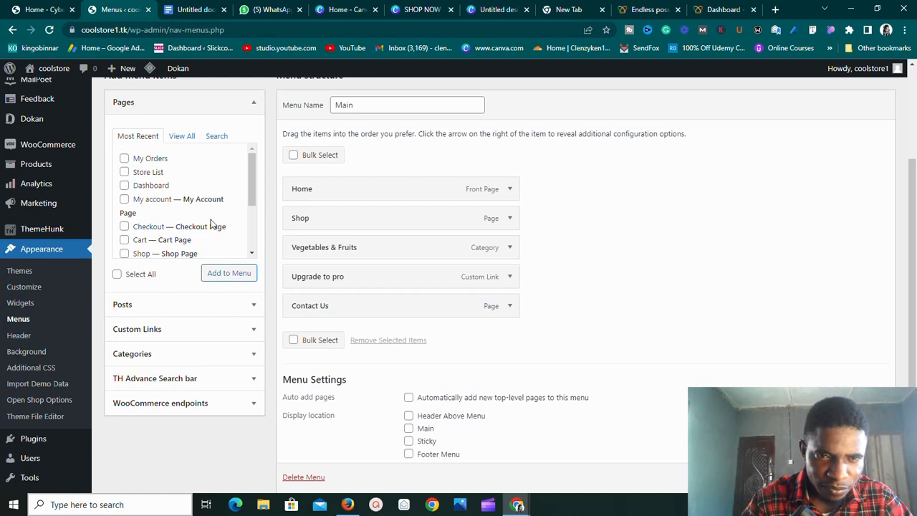
{"action": "left_click", "coordinate": [510, 248]}
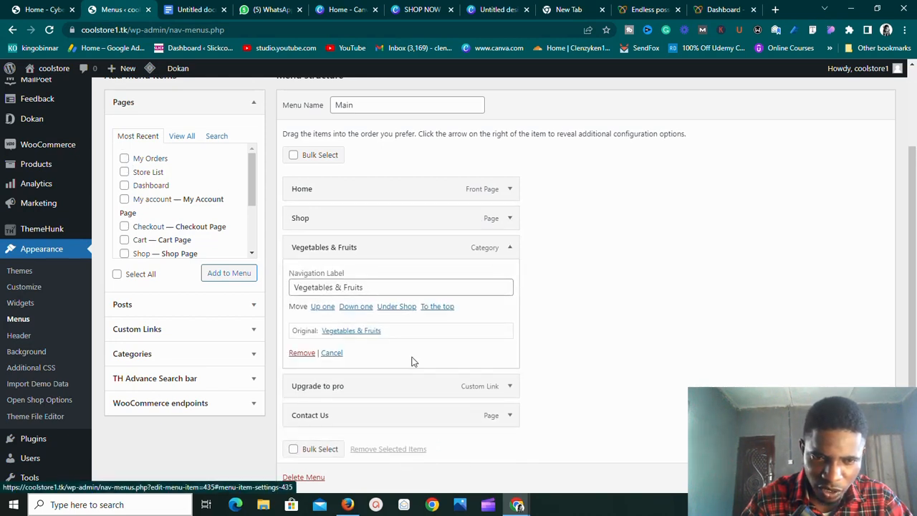
{"action": "left_click", "coordinate": [302, 353]}
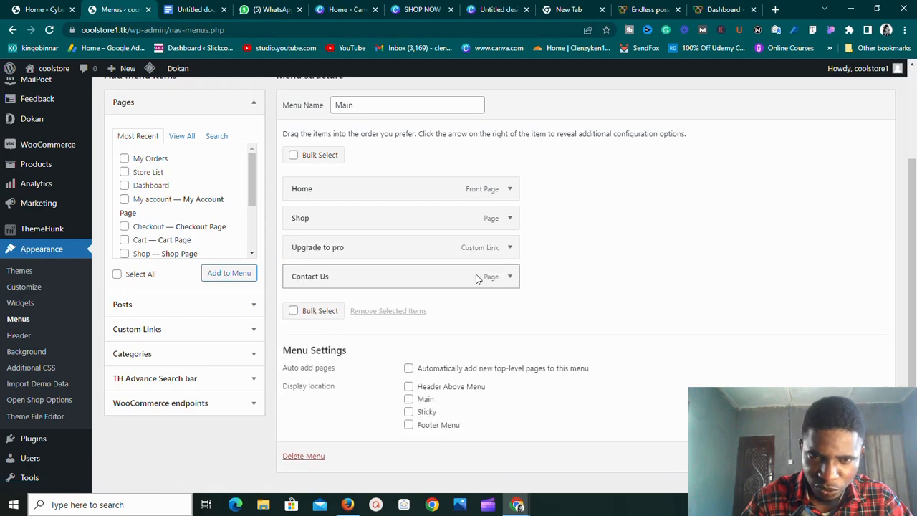
{"action": "left_click", "coordinate": [509, 248]}
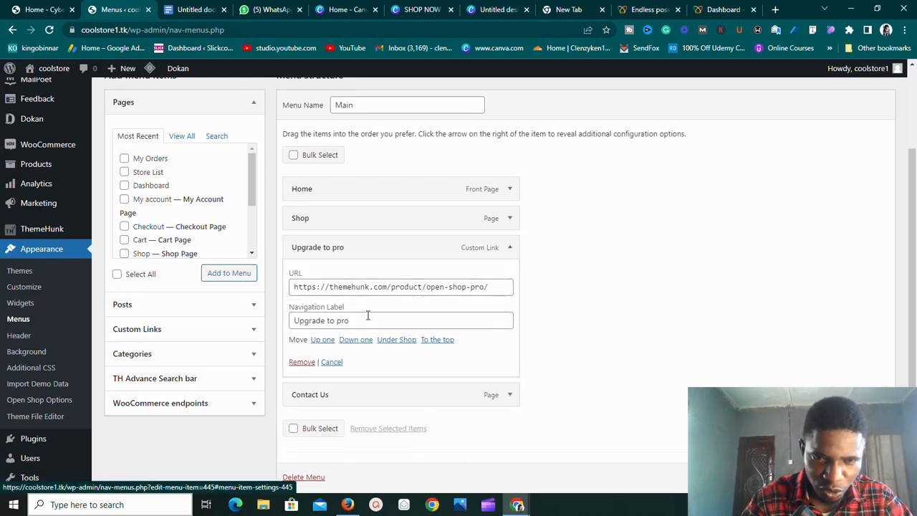
{"action": "left_click", "coordinate": [302, 362]}
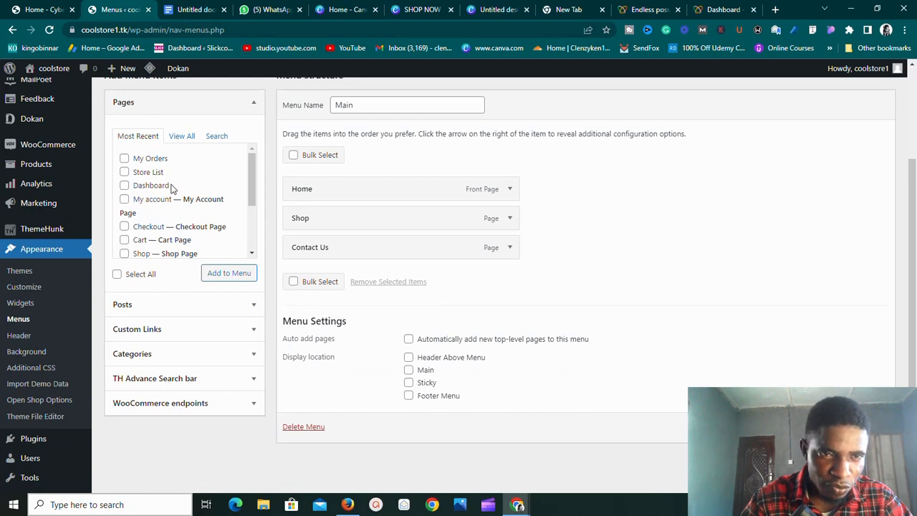
{"action": "left_click", "coordinate": [181, 136]}
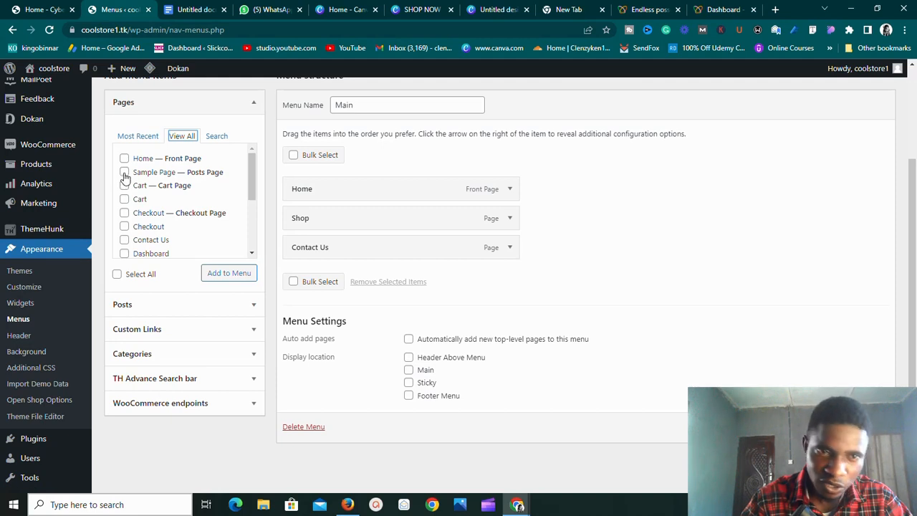
Step: Add the Sample Page, Dashboard and My account pages to the Main menu
{"action": "left_click", "coordinate": [125, 173]}
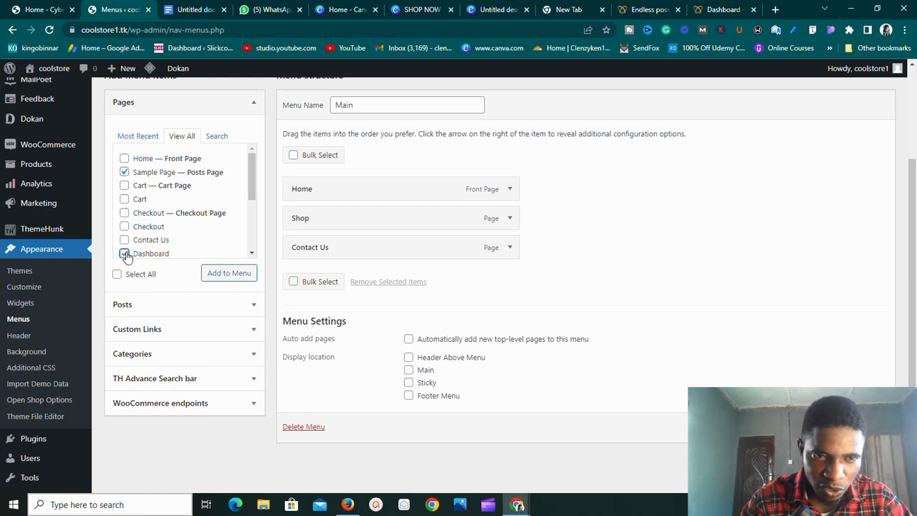
{"action": "left_click_drag", "start_coordinate": [250, 187], "coordinate": [254, 223]}
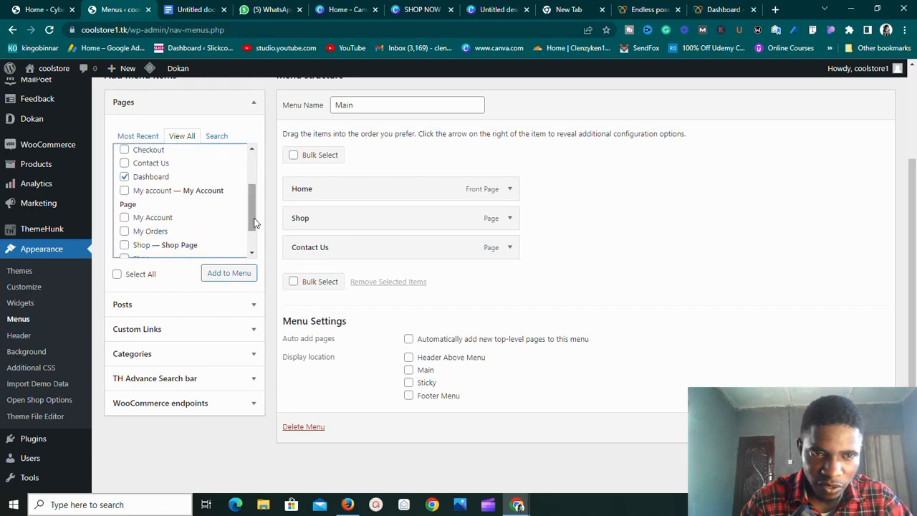
{"action": "left_click", "coordinate": [124, 191]}
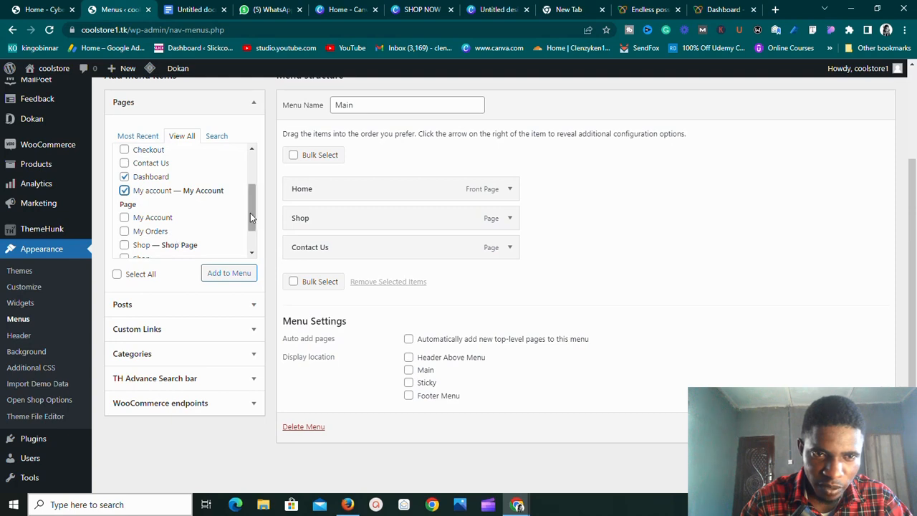
{"action": "left_click_drag", "start_coordinate": [250, 213], "coordinate": [243, 172]}
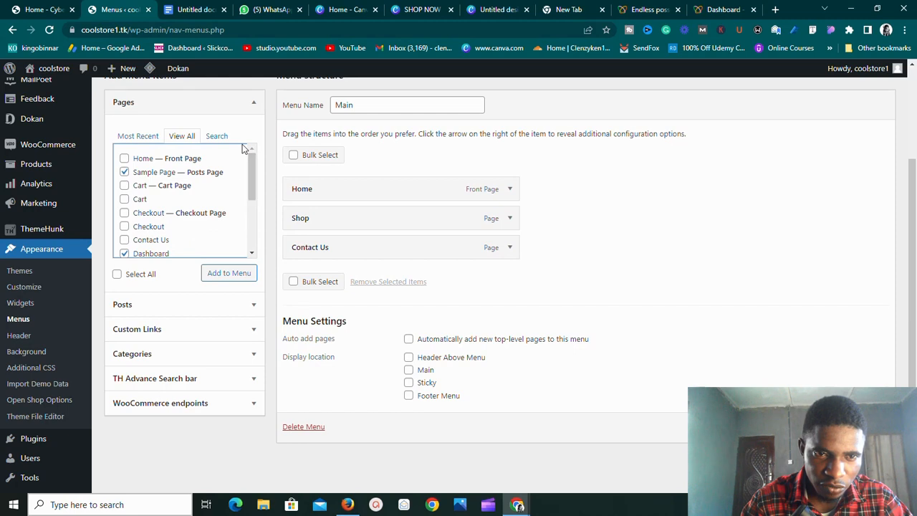
{"action": "left_click", "coordinate": [232, 276]}
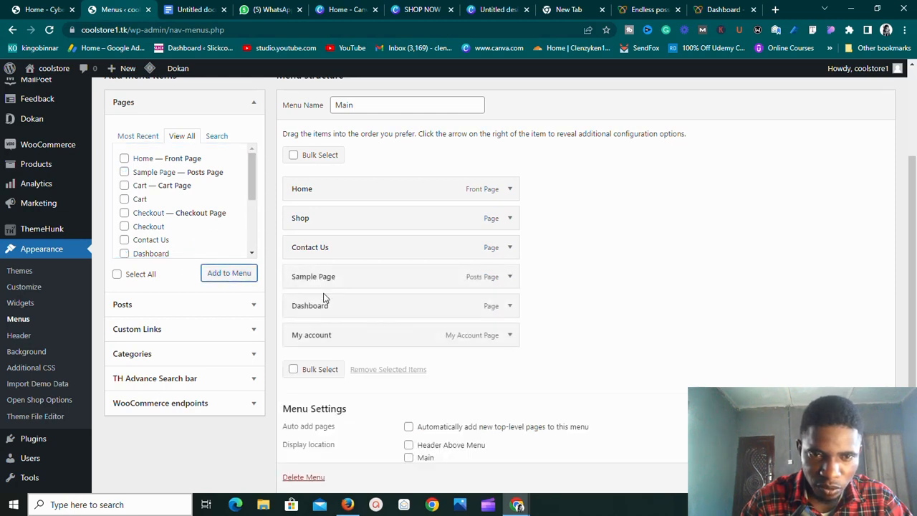
Step: Move Dashboard and My account right after Shop and save the Main menu
{"action": "left_click_drag", "start_coordinate": [321, 310], "coordinate": [318, 256]}
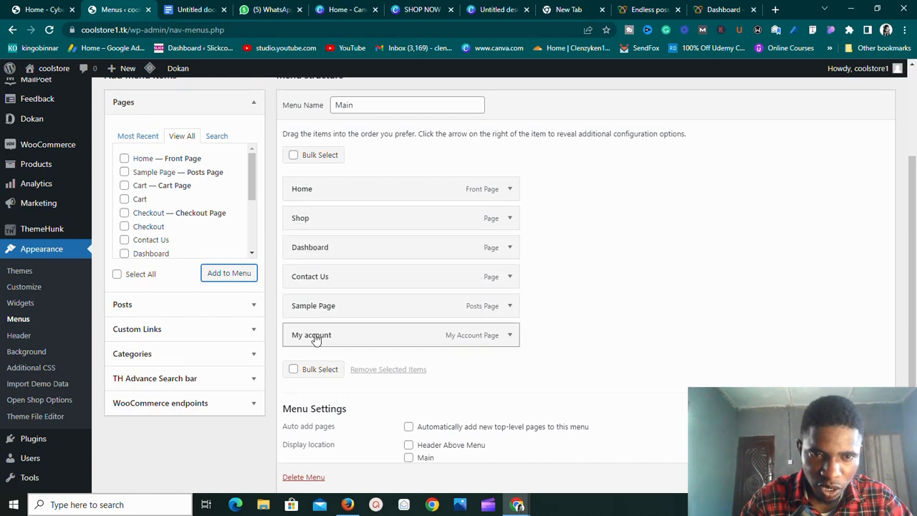
{"action": "left_click_drag", "start_coordinate": [309, 338], "coordinate": [310, 288]}
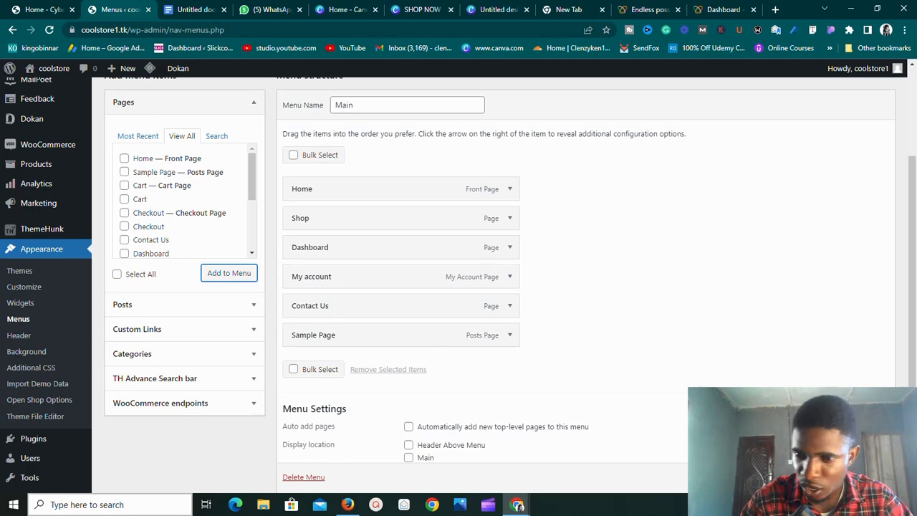
{"action": "left_click", "coordinate": [862, 477]}
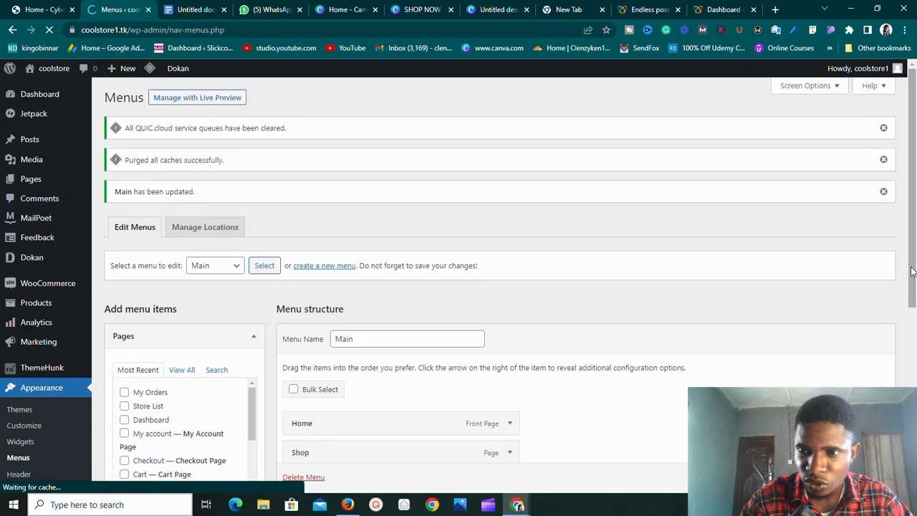
Step: Open the live coolstore storefront in a new browser tab
{"action": "left_click_drag", "start_coordinate": [913, 273], "coordinate": [915, 430]}
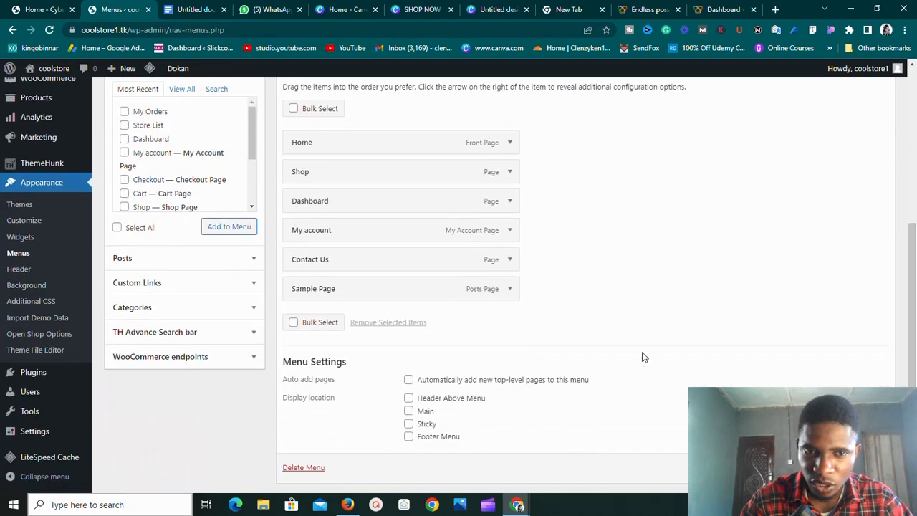
{"action": "left_click", "coordinate": [509, 202]}
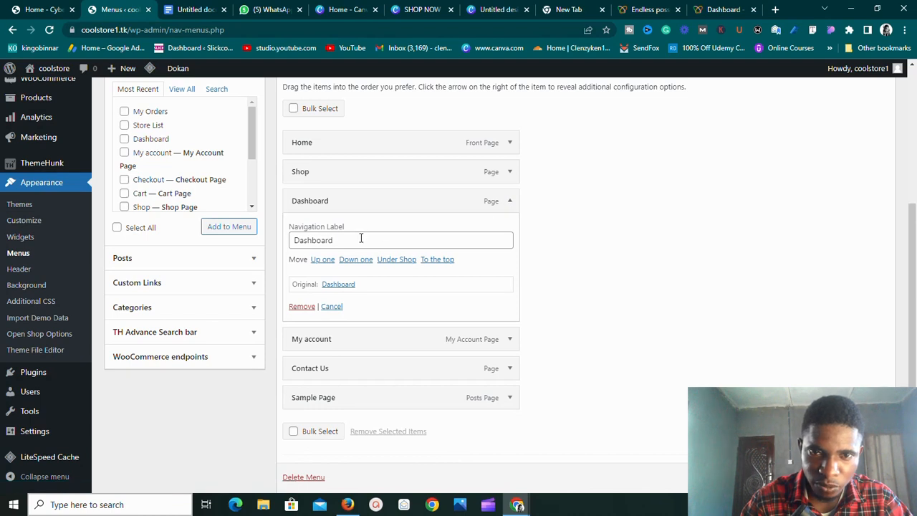
{"action": "left_click", "coordinate": [511, 202]}
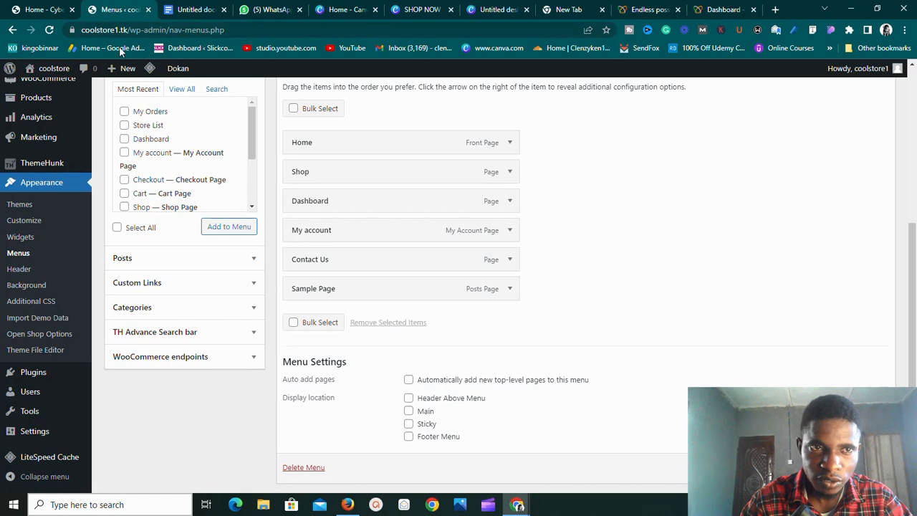
{"action": "mouse_move", "coordinate": [51, 69]}
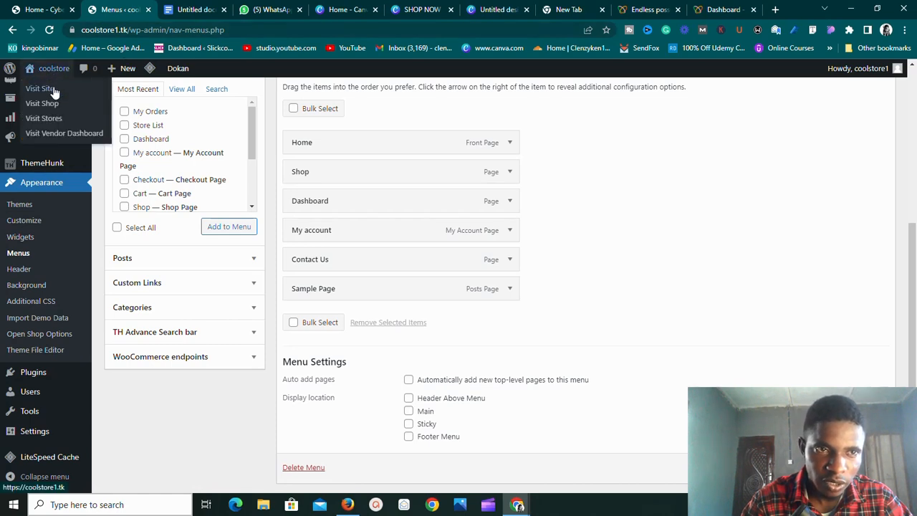
{"action": "right_click", "coordinate": [53, 91]}
{"action": "left_click", "coordinate": [63, 94]}
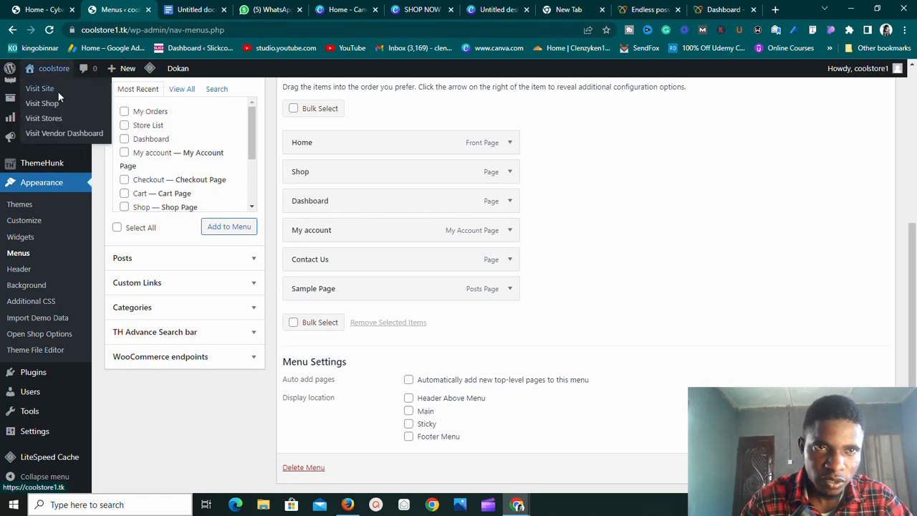
{"action": "left_click", "coordinate": [182, 8]}
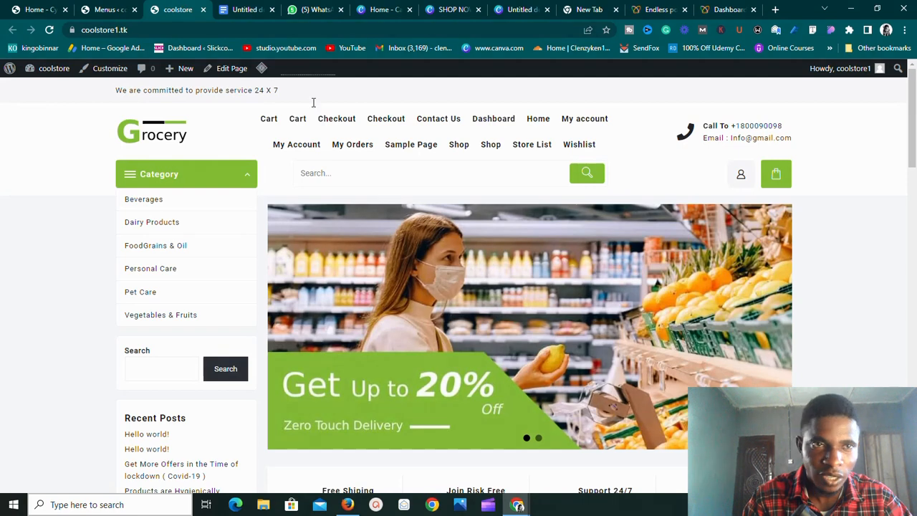
Step: Assign the Main menu to the Main display location, save, and return to the storefront
{"action": "left_click", "coordinate": [111, 5]}
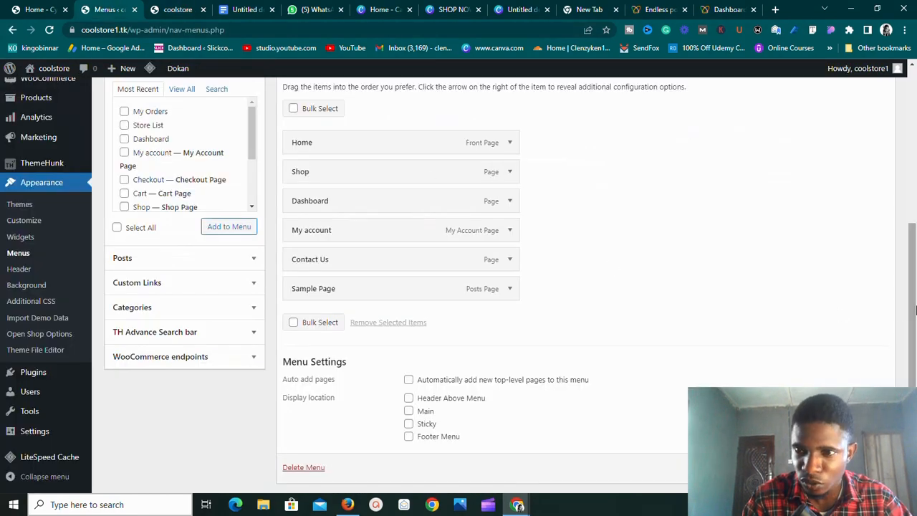
{"action": "scroll", "coordinate": [914, 310], "scroll_direction": "down", "scroll_amount": 1}
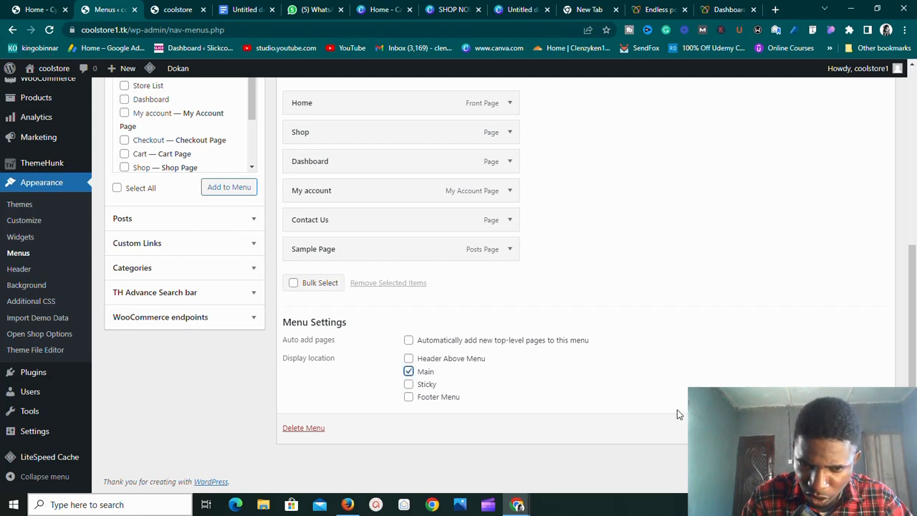
{"action": "left_click", "coordinate": [862, 428]}
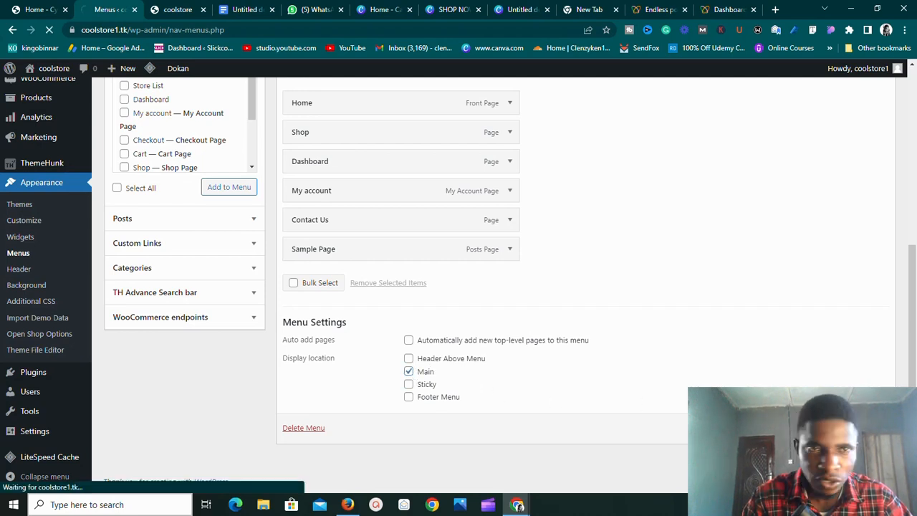
{"action": "left_click", "coordinate": [167, 6]}
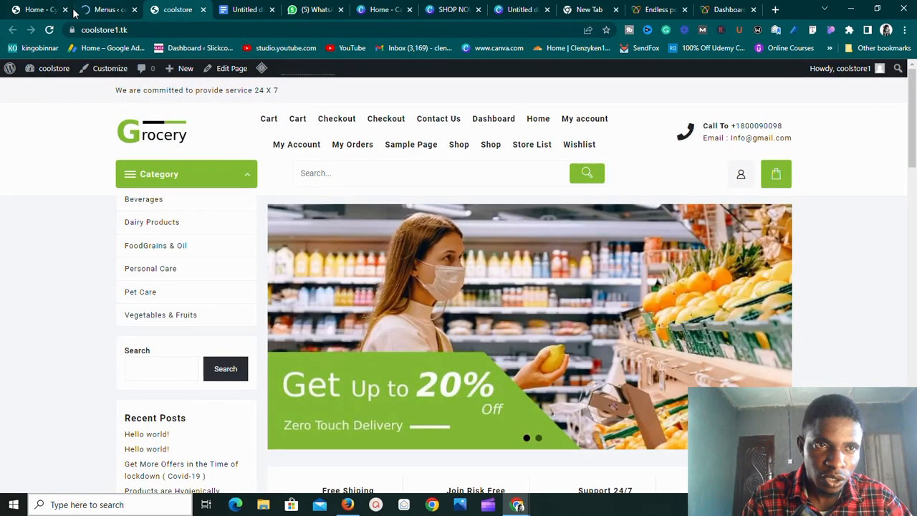
{"action": "left_click", "coordinate": [48, 31]}
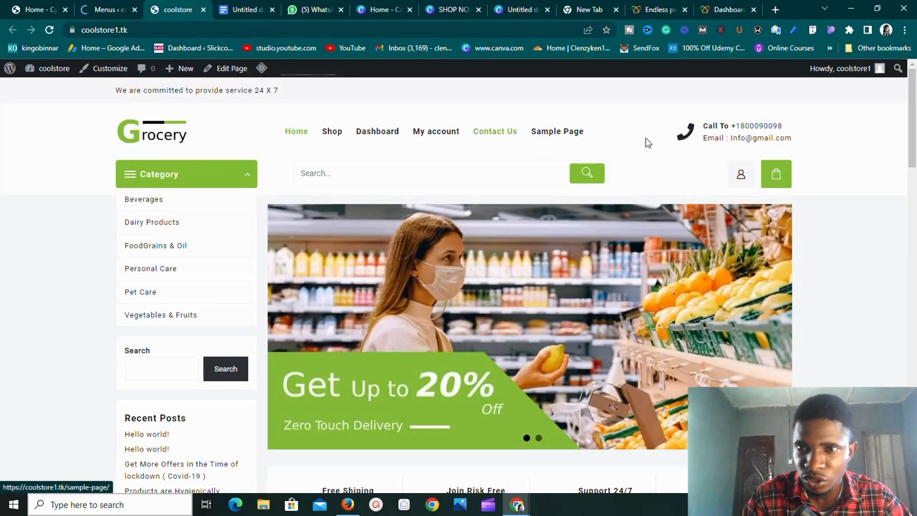
{"action": "left_click_drag", "start_coordinate": [914, 123], "coordinate": [915, 309]}
{"action": "left_click_drag", "start_coordinate": [915, 382], "coordinate": [913, 370]}
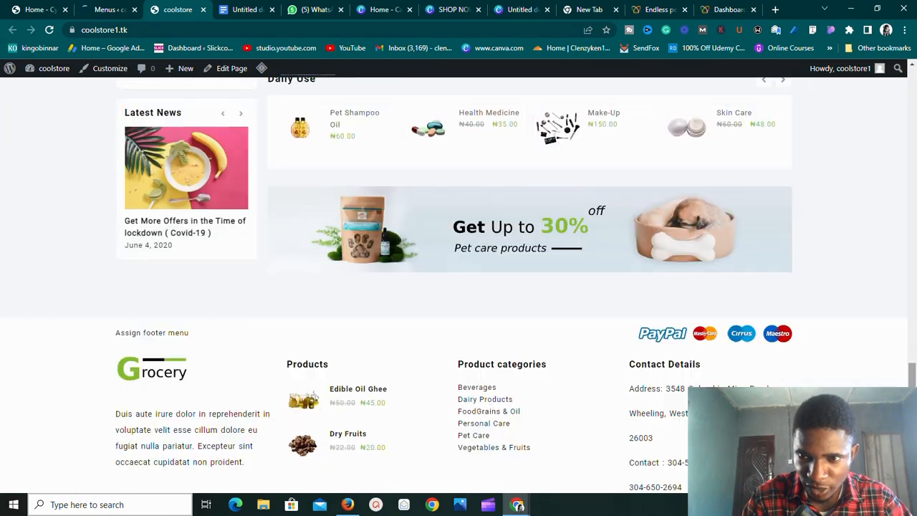
{"action": "scroll", "coordinate": [813, 313], "scroll_direction": "up", "scroll_amount": 3}
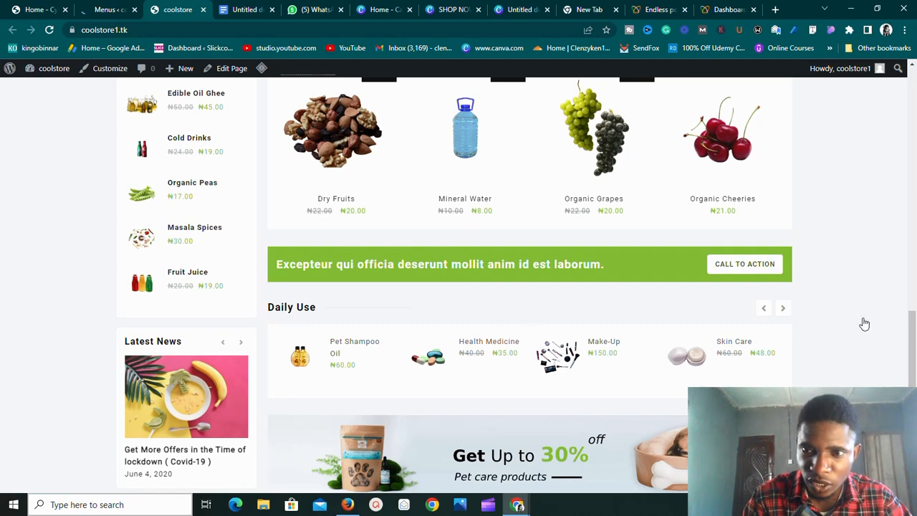
{"action": "mouse_move", "coordinate": [909, 343]}
{"action": "left_mouse_down"}
{"action": "mouse_move", "coordinate": [894, 125]}
{"action": "mouse_move", "coordinate": [905, 97]}
{"action": "mouse_move", "coordinate": [914, 118]}
{"action": "mouse_move", "coordinate": [915, 350]}
{"action": "left_mouse_up"}
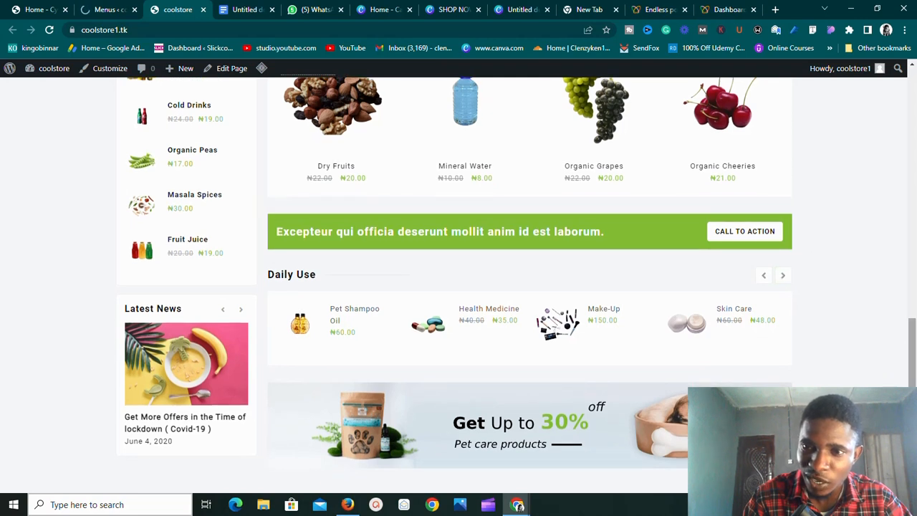
{"action": "scroll", "coordinate": [685, 240], "scroll_direction": "down", "scroll_amount": 1}
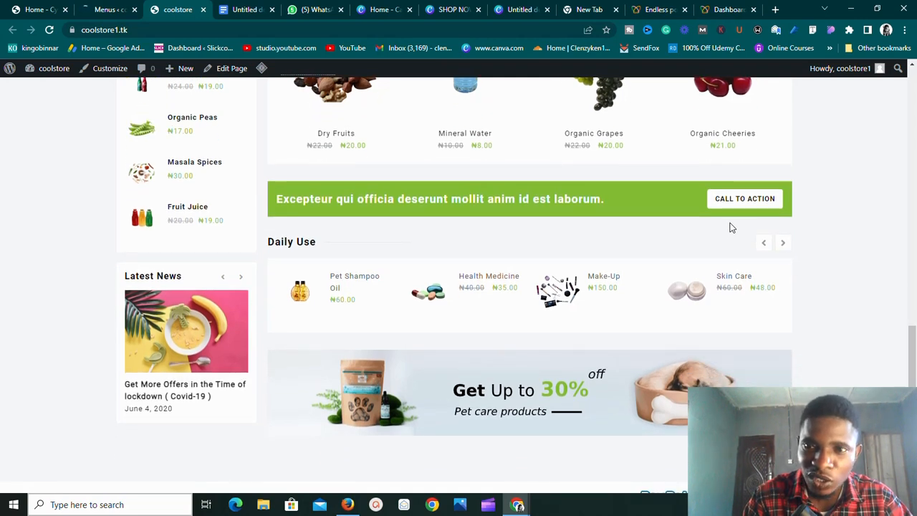
{"action": "left_click_drag", "start_coordinate": [912, 344], "coordinate": [895, 135]}
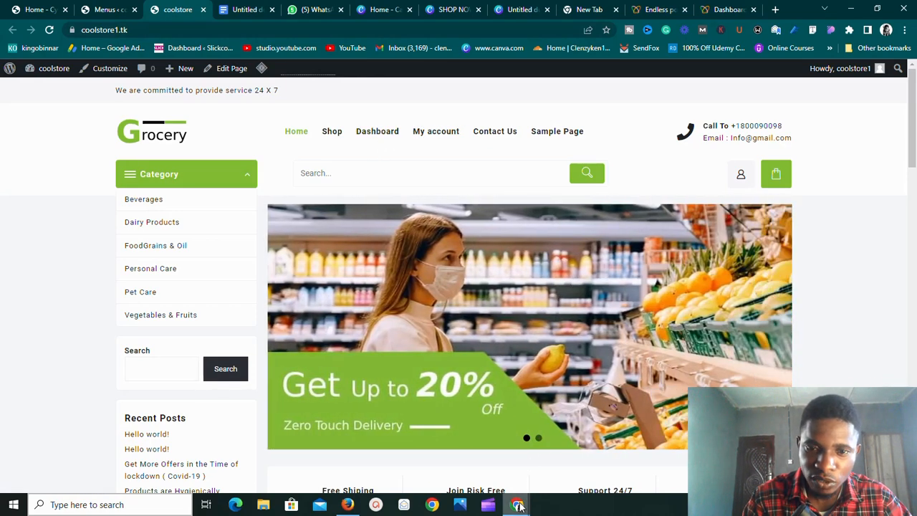
Step: Load coolstore1.tk in a fresh private browsing window
{"action": "mouse_move", "coordinate": [520, 507]}
{"action": "left_click", "coordinate": [579, 457]}
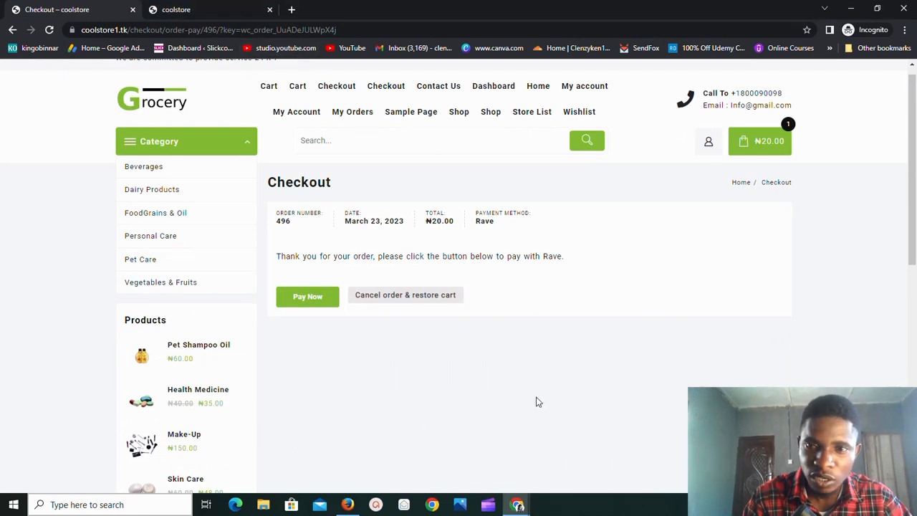
{"action": "left_click", "coordinate": [904, 30]}
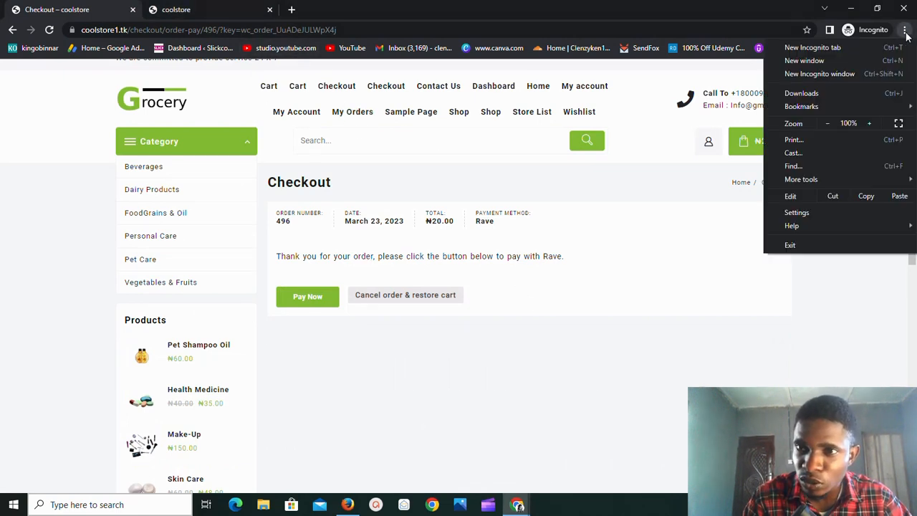
{"action": "left_click", "coordinate": [847, 75]}
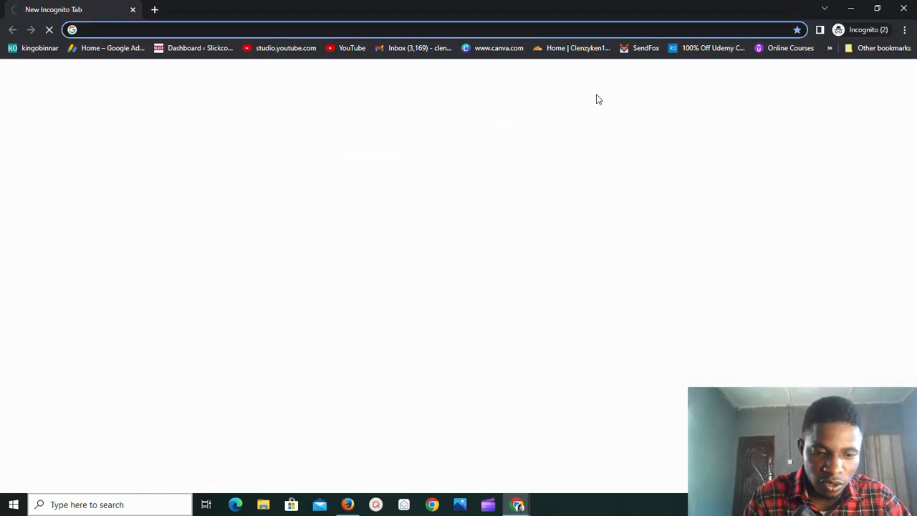
{"action": "type", "text": "coo"}
{"action": "key", "text": "Return"}
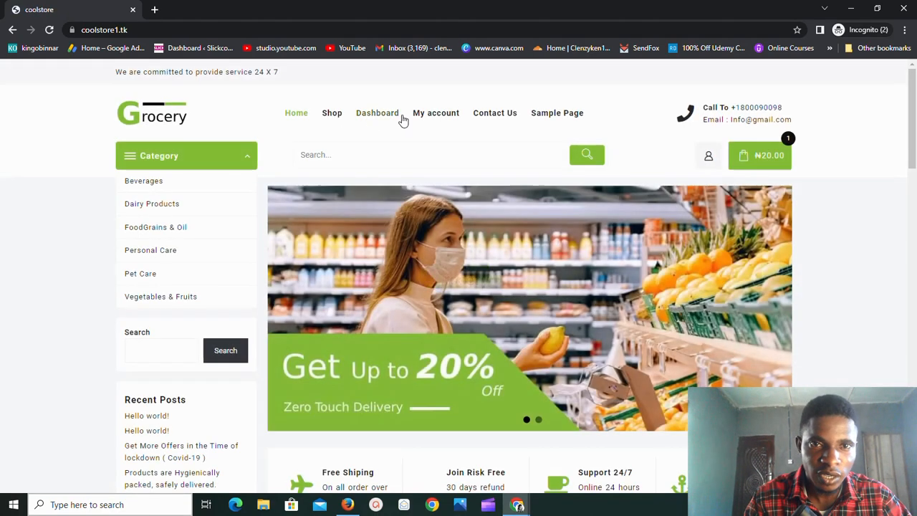
Step: Copy the my-account page URL from the logged-out Dashboard link, then minimize the private windows
{"action": "left_click", "coordinate": [393, 118]}
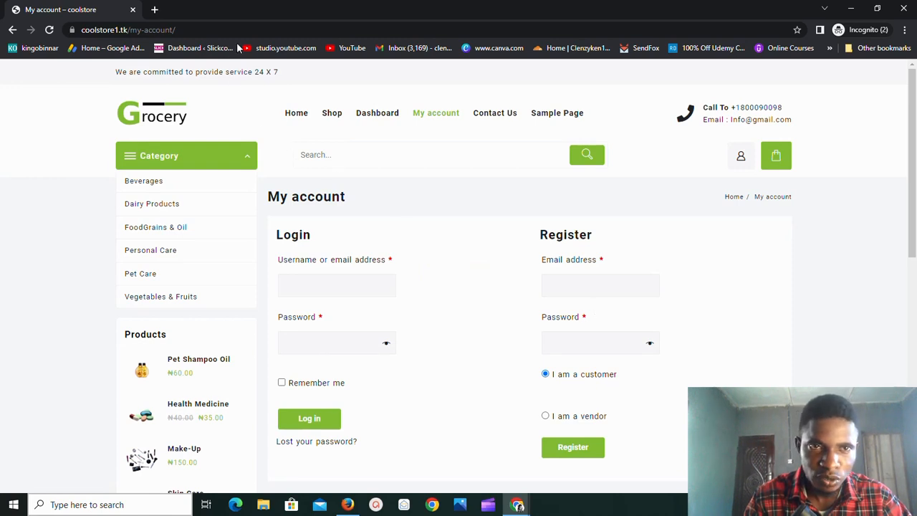
{"action": "left_click", "coordinate": [258, 35]}
{"action": "key", "text": "ctrl+c"}
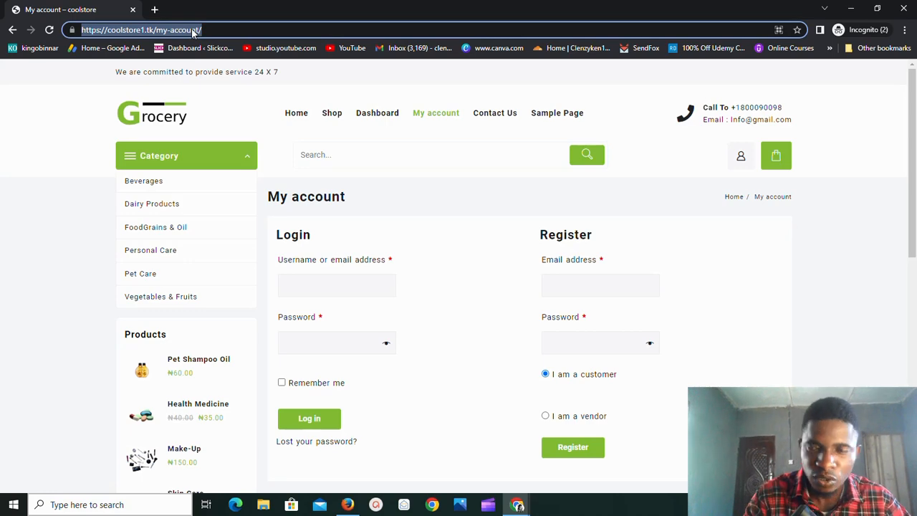
{"action": "left_click", "coordinate": [851, 8]}
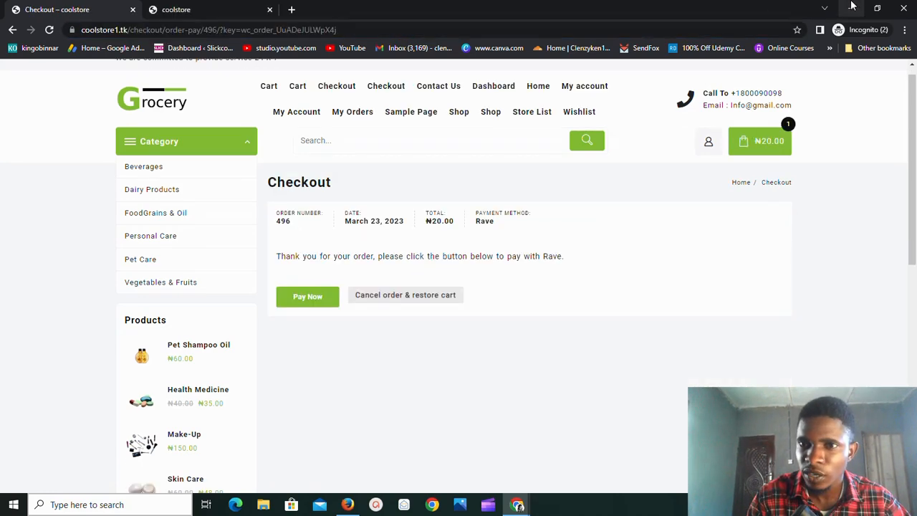
{"action": "left_click", "coordinate": [851, 7]}
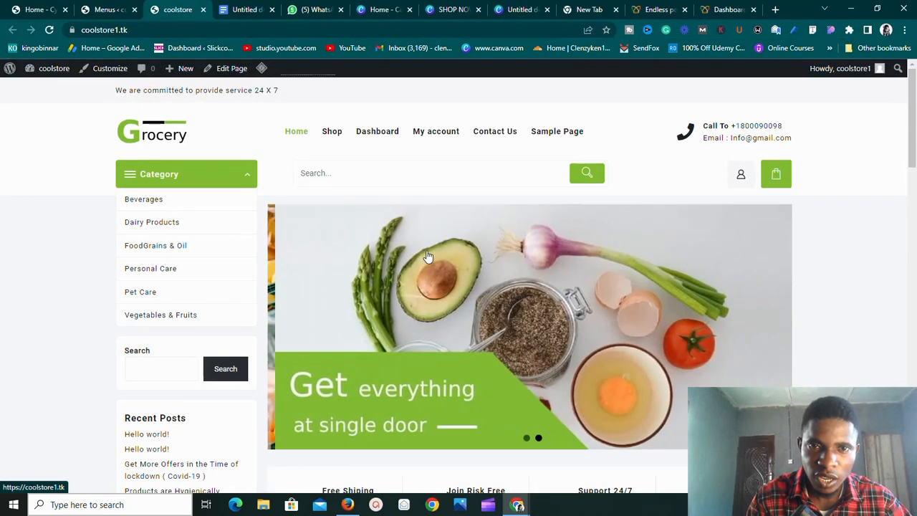
Step: Open the Customizer and scroll the coolstore preview down toward the ribbon section
{"action": "left_click", "coordinate": [102, 74]}
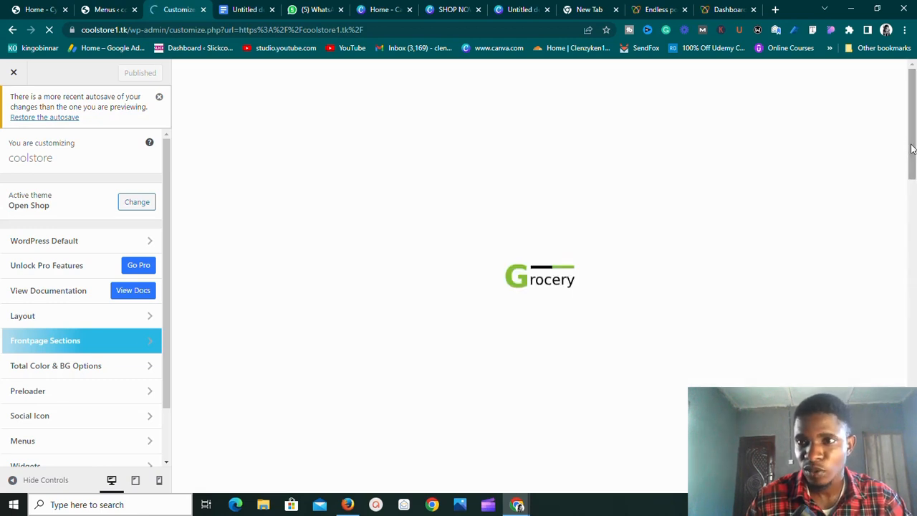
{"action": "left_click_drag", "start_coordinate": [912, 148], "coordinate": [910, 177]}
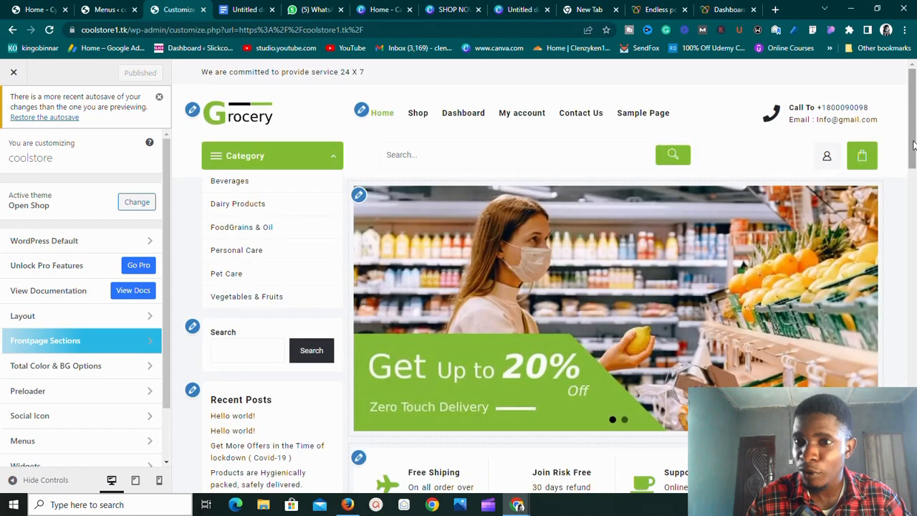
{"action": "left_click_drag", "start_coordinate": [913, 146], "coordinate": [913, 412]}
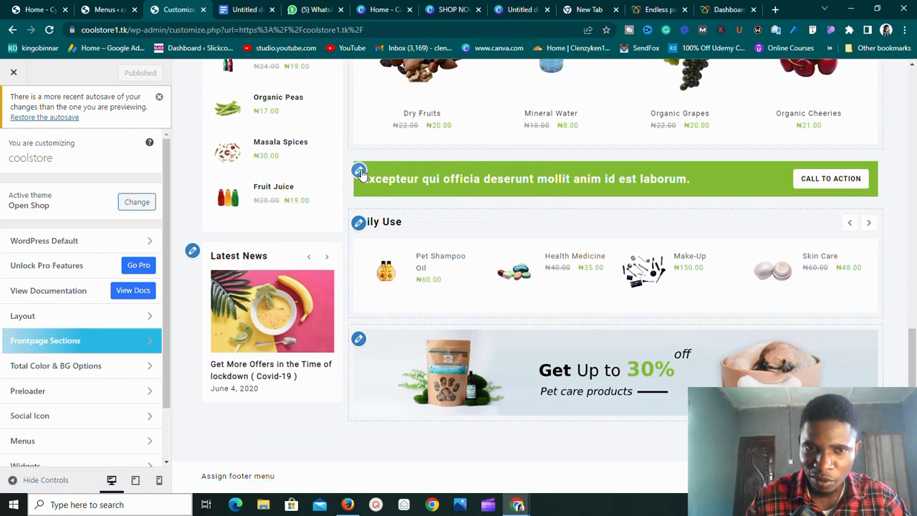
Step: Set the ribbon button link to the my-account URL and its label to 'Sell'
{"action": "left_click", "coordinate": [359, 172]}
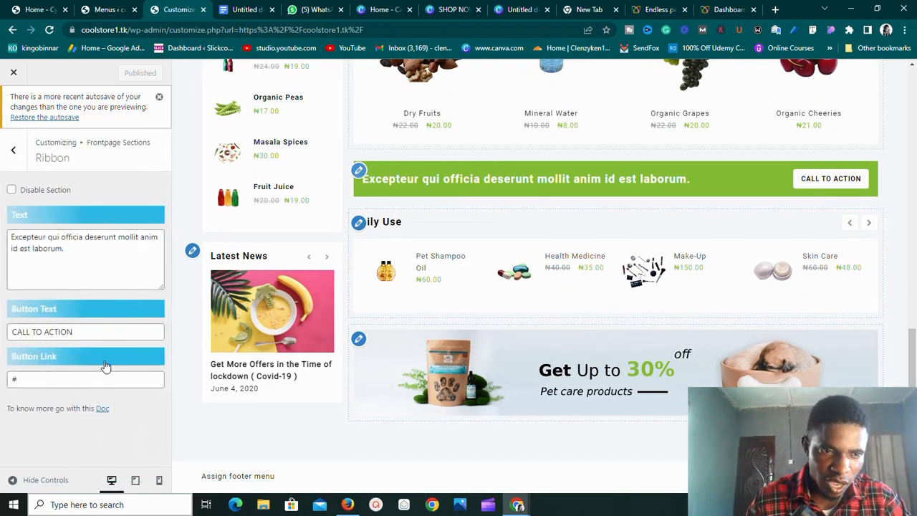
{"action": "left_click", "coordinate": [65, 377]}
{"action": "double_click", "coordinate": [65, 377]}
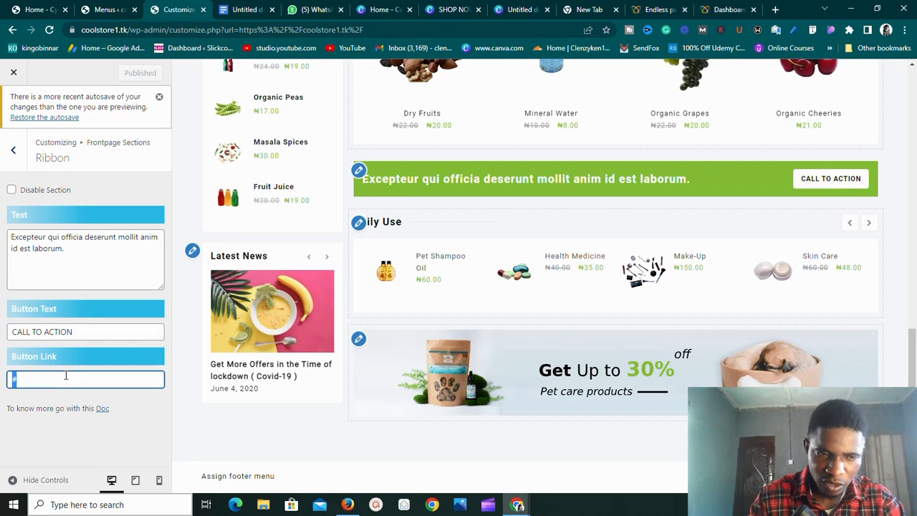
{"action": "key", "text": "ctrl+v"}
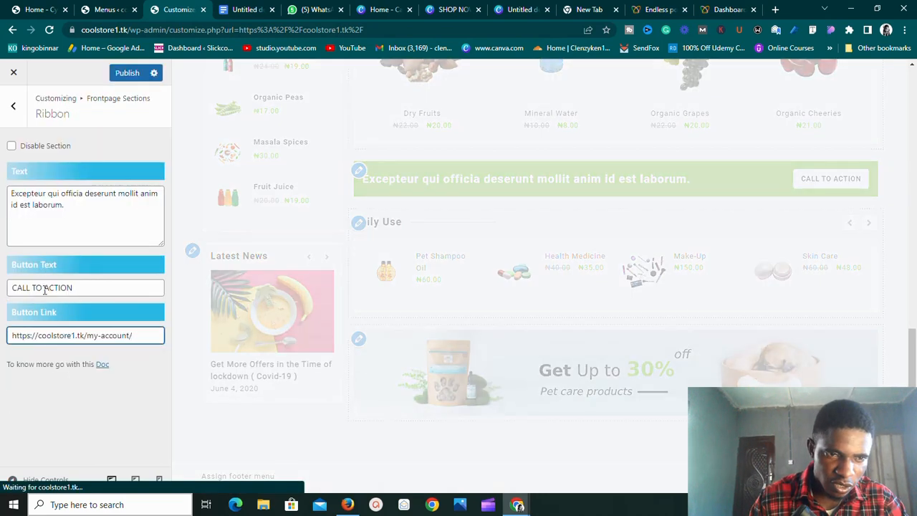
{"action": "left_click", "coordinate": [44, 288]}
{"action": "triple_click", "coordinate": [44, 288]}
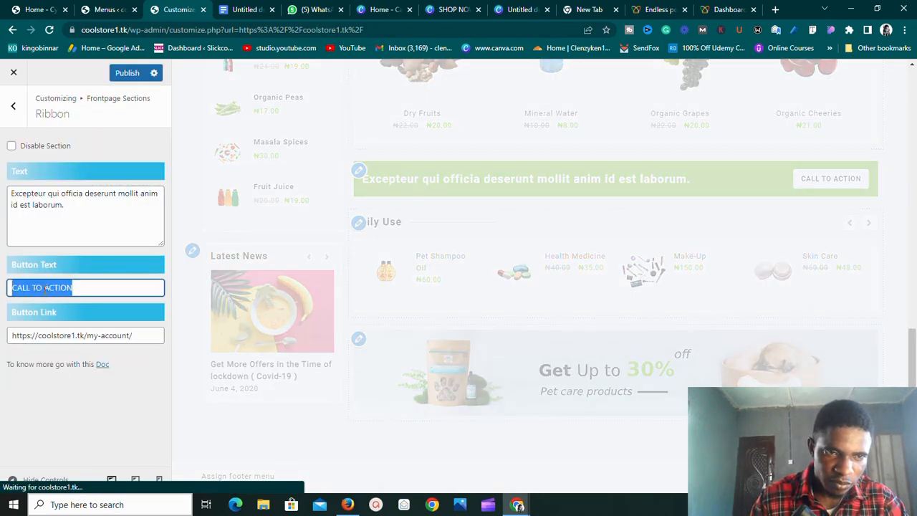
{"action": "key", "text": "BackSpace"}
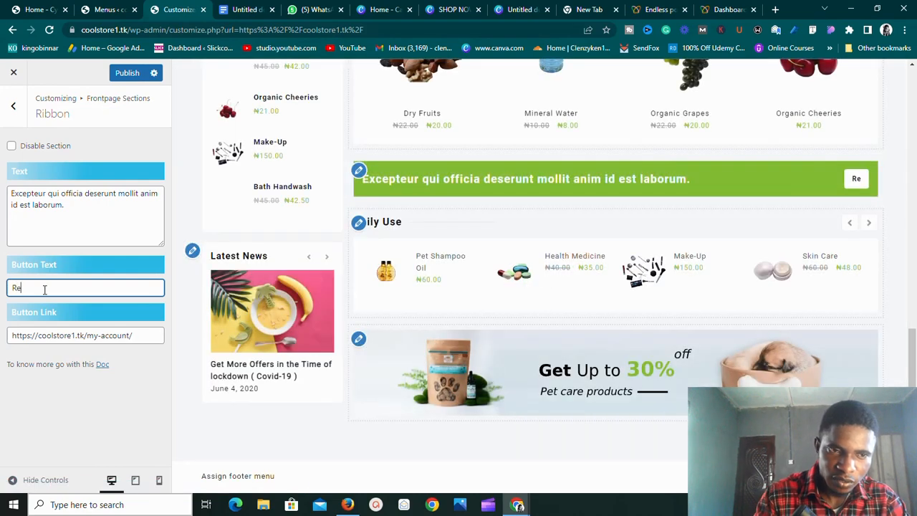
{"action": "type", "text": "Sell"}
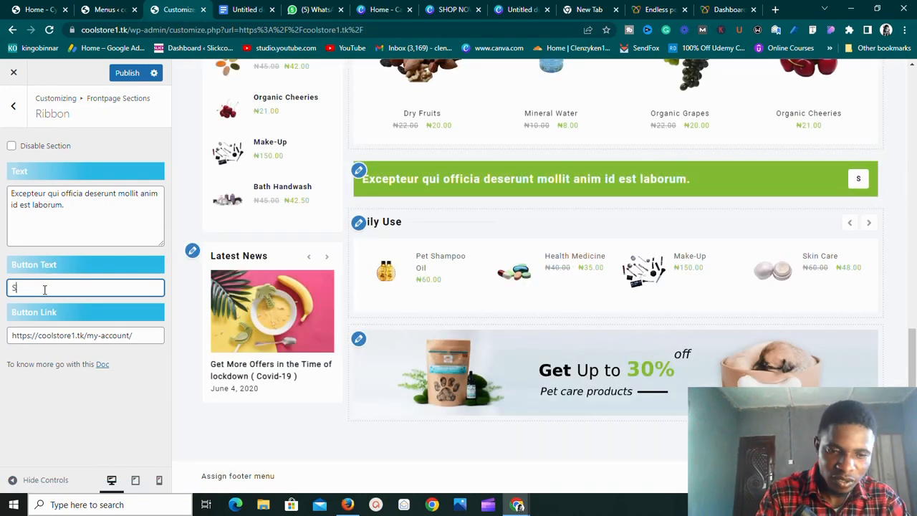
Step: Change the ribbon text to 'Satrt selling on our site today' and publish
{"action": "triple_click", "coordinate": [59, 209]}
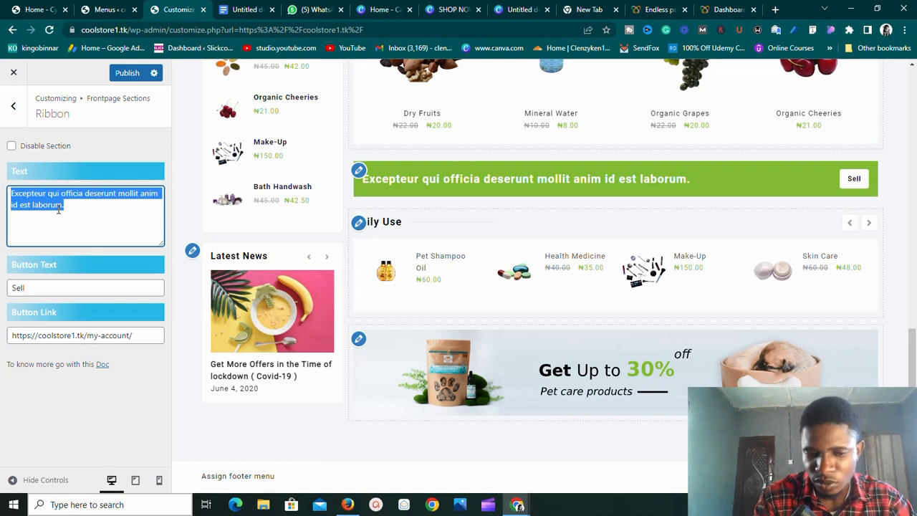
{"action": "type", "text": "Satrt selling on our site today"}
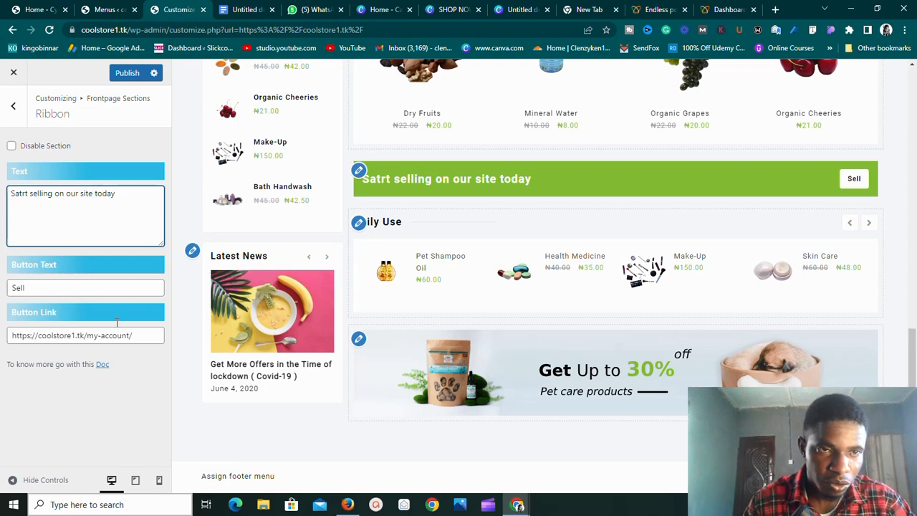
{"action": "left_click", "coordinate": [123, 81]}
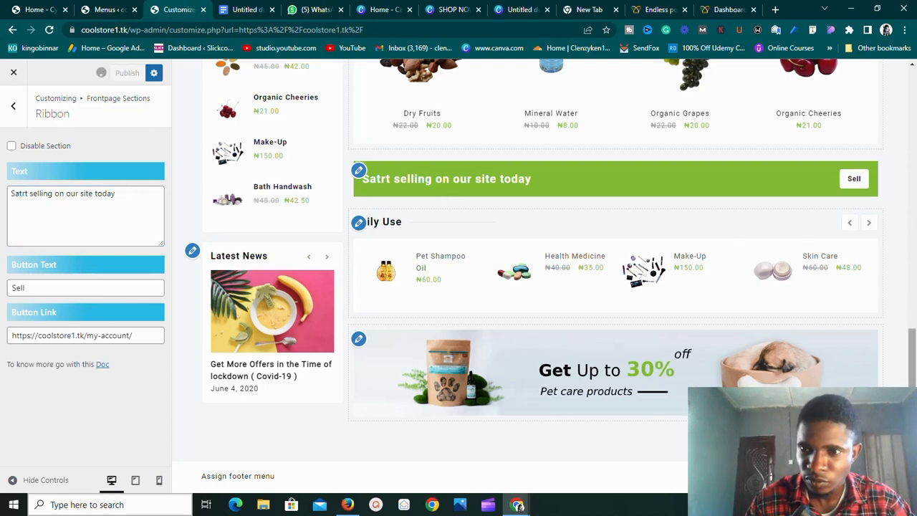
Step: Scroll the preview to the 'Get Up to 30%' pet-care banner and open its settings
{"action": "scroll", "coordinate": [911, 356], "scroll_direction": "up", "scroll_amount": 3}
{"action": "left_click_drag", "start_coordinate": [911, 356], "coordinate": [867, 129]}
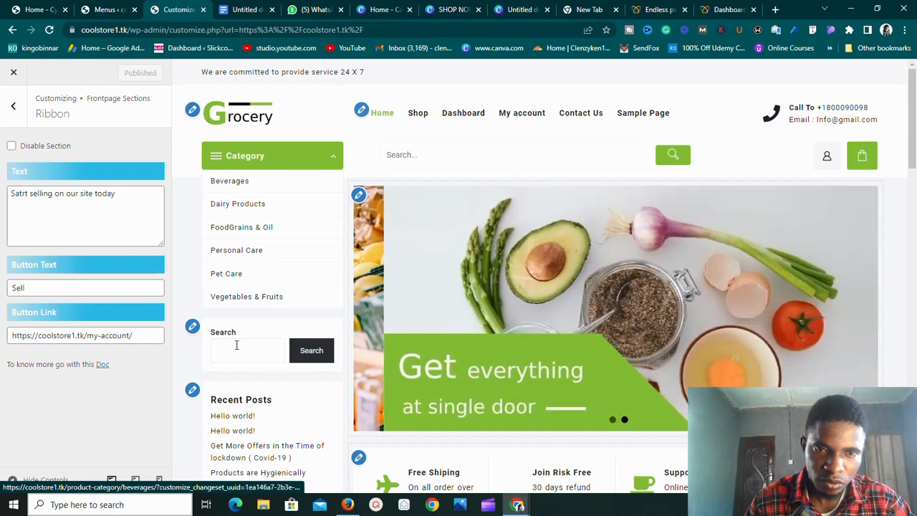
{"action": "left_click_drag", "start_coordinate": [913, 126], "coordinate": [913, 426]}
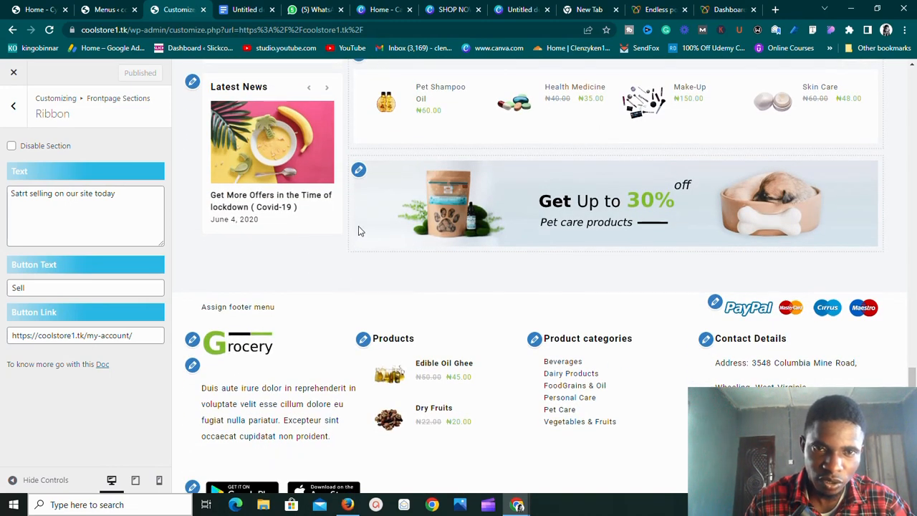
{"action": "left_click", "coordinate": [359, 171]}
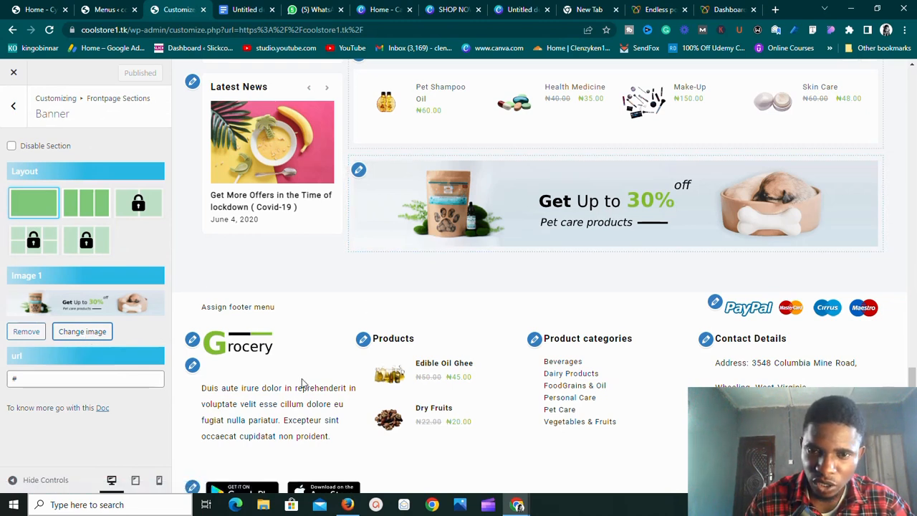
Step: Remove the Google Play and App Store badge Image widget from Footer Widget Area 1
{"action": "left_click", "coordinate": [715, 302]}
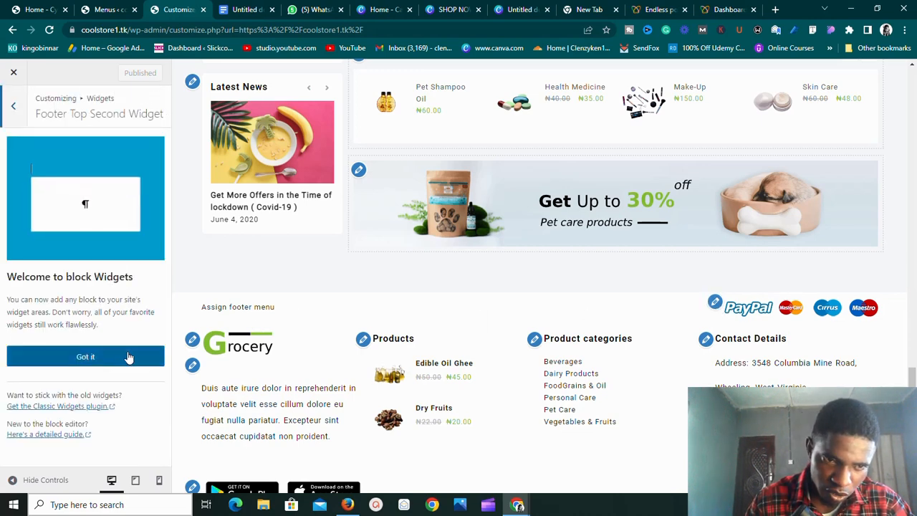
{"action": "left_click", "coordinate": [104, 358]}
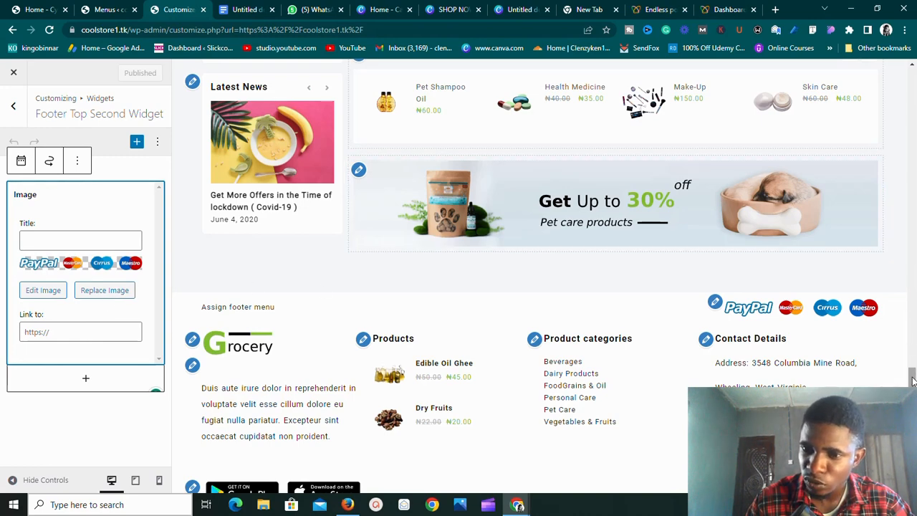
{"action": "scroll", "coordinate": [913, 372], "scroll_direction": "down", "scroll_amount": 2}
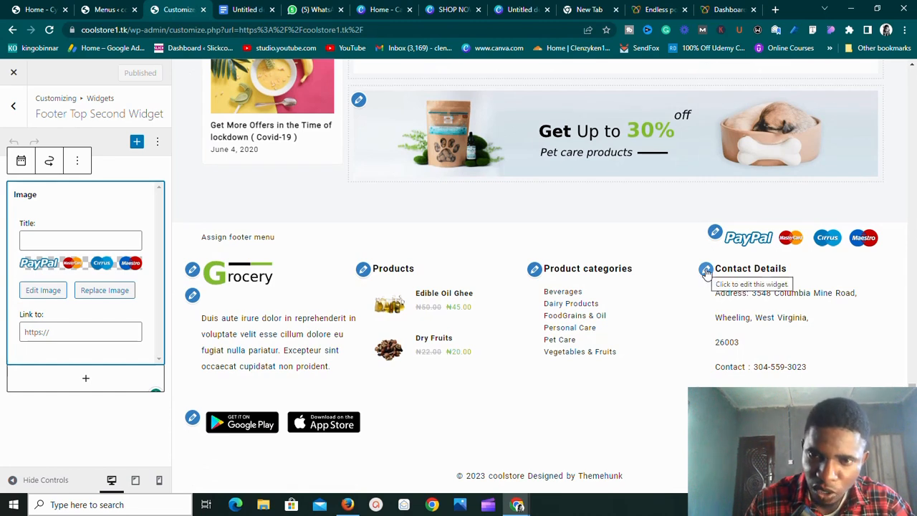
{"action": "left_click", "coordinate": [706, 271]}
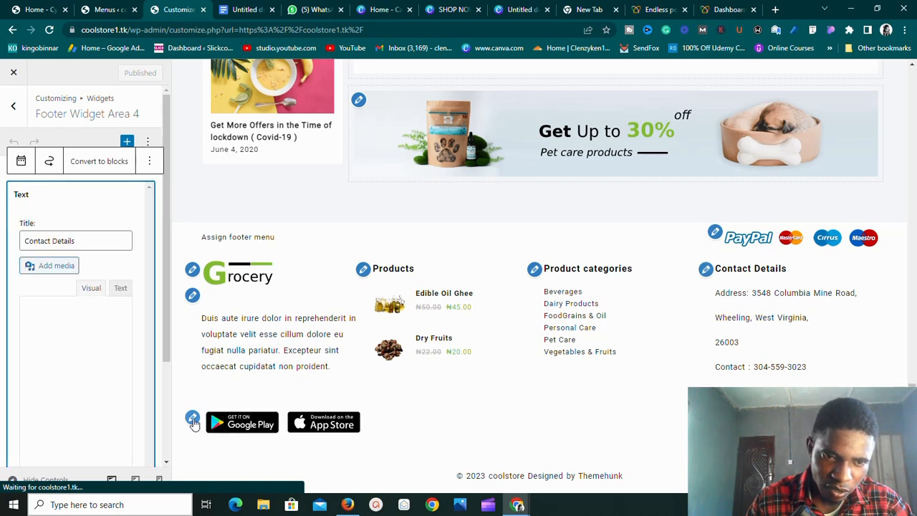
{"action": "left_click", "coordinate": [192, 419]}
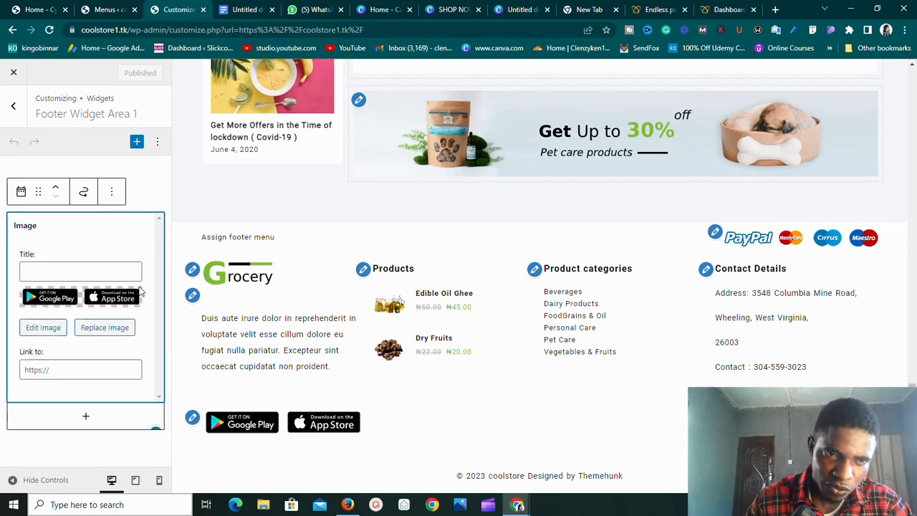
{"action": "left_click", "coordinate": [113, 197]}
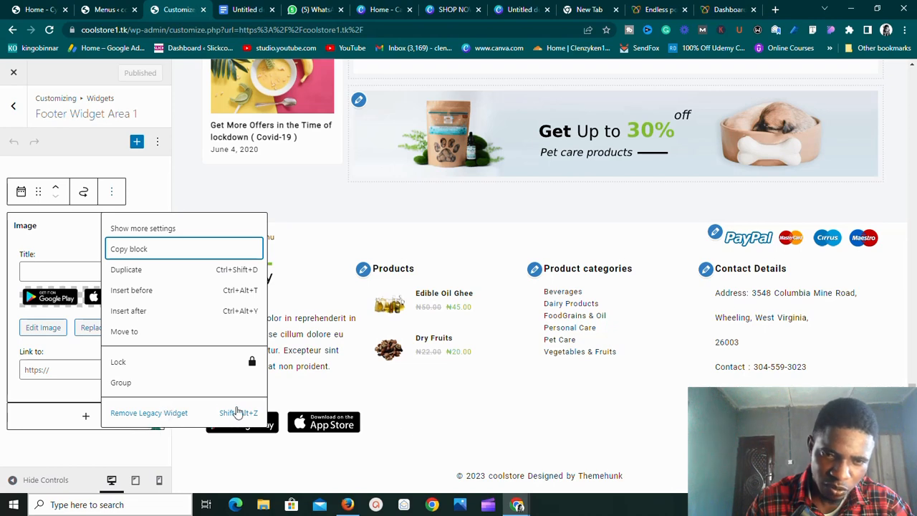
{"action": "left_click", "coordinate": [442, 432]}
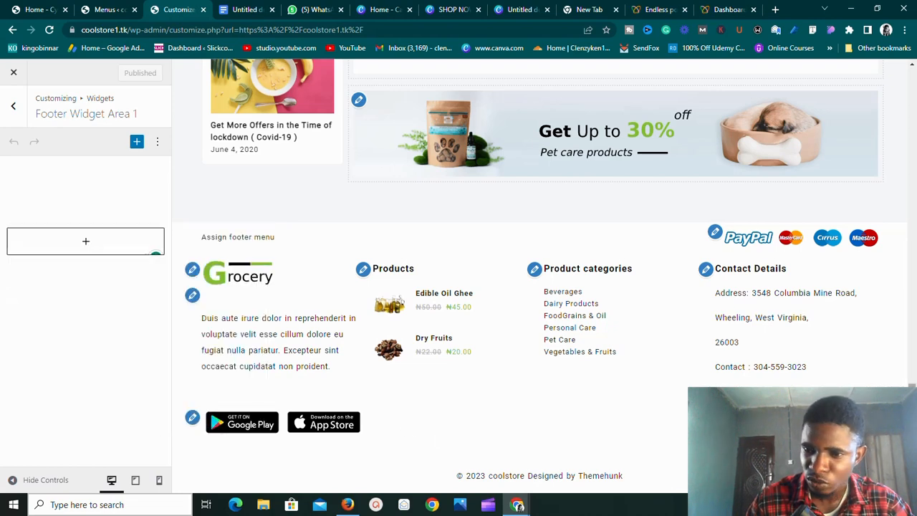
Step: Scroll through the preview and return to the Widgets panel listing all widget areas
{"action": "scroll", "coordinate": [898, 265], "scroll_direction": "up", "scroll_amount": 15}
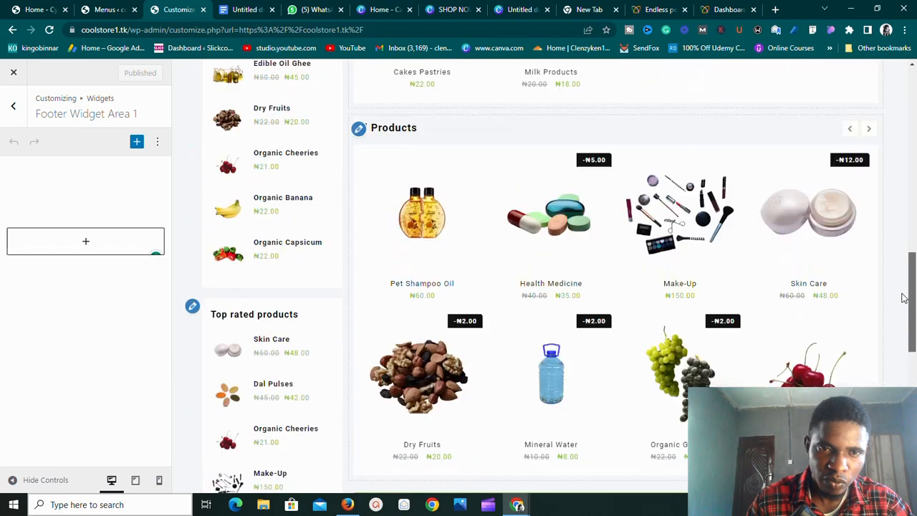
{"action": "scroll", "coordinate": [898, 265], "scroll_direction": "up", "scroll_amount": 1}
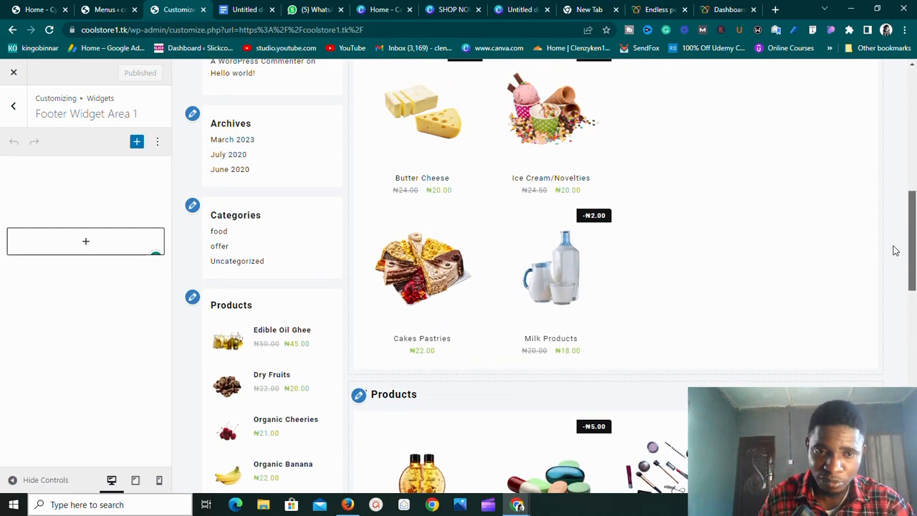
{"action": "scroll", "coordinate": [894, 250], "scroll_direction": "up", "scroll_amount": 10}
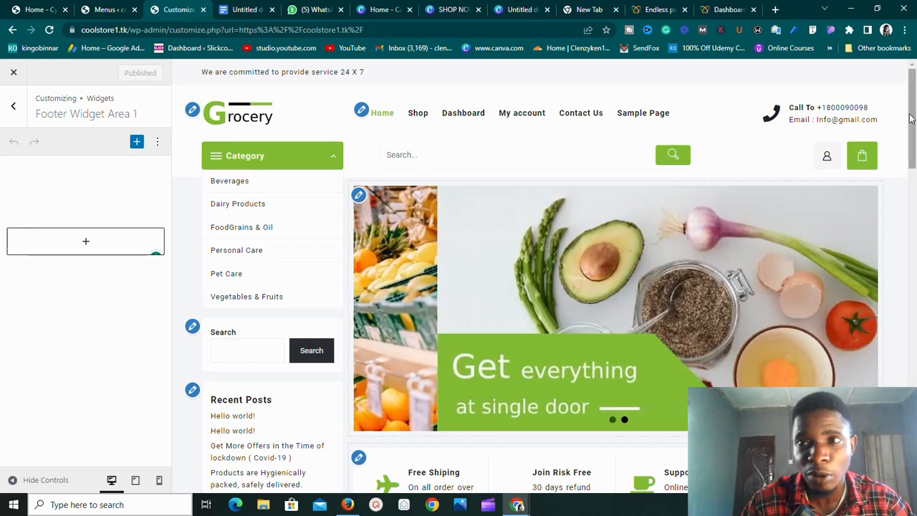
{"action": "left_click_drag", "start_coordinate": [912, 119], "coordinate": [913, 387]}
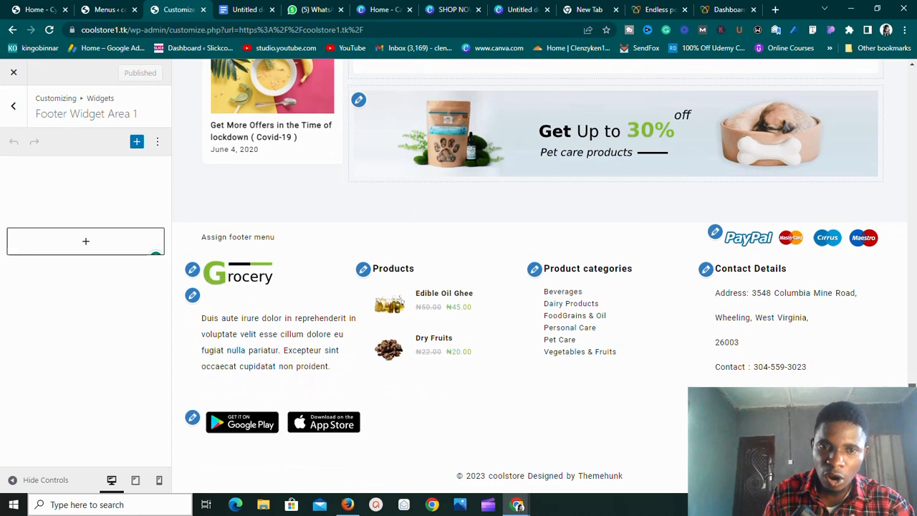
{"action": "left_click_drag", "start_coordinate": [913, 386], "coordinate": [914, 83]}
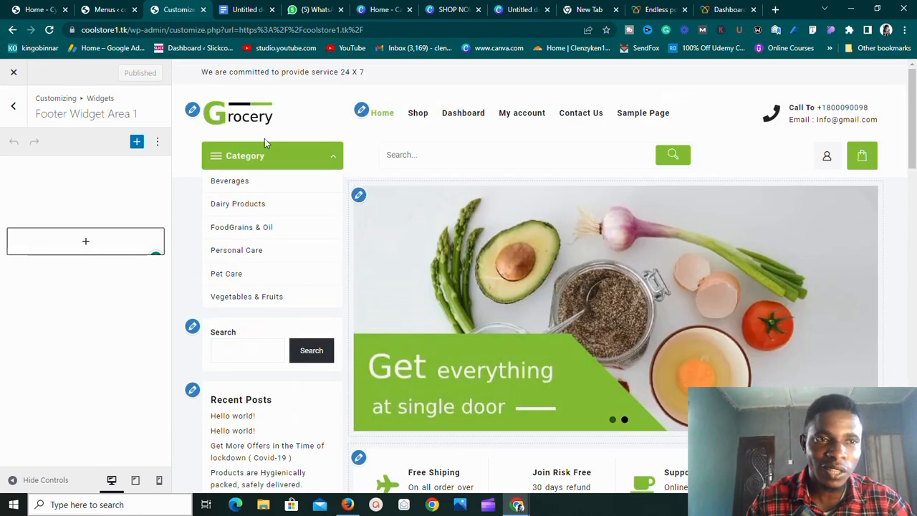
{"action": "left_click", "coordinate": [16, 113]}
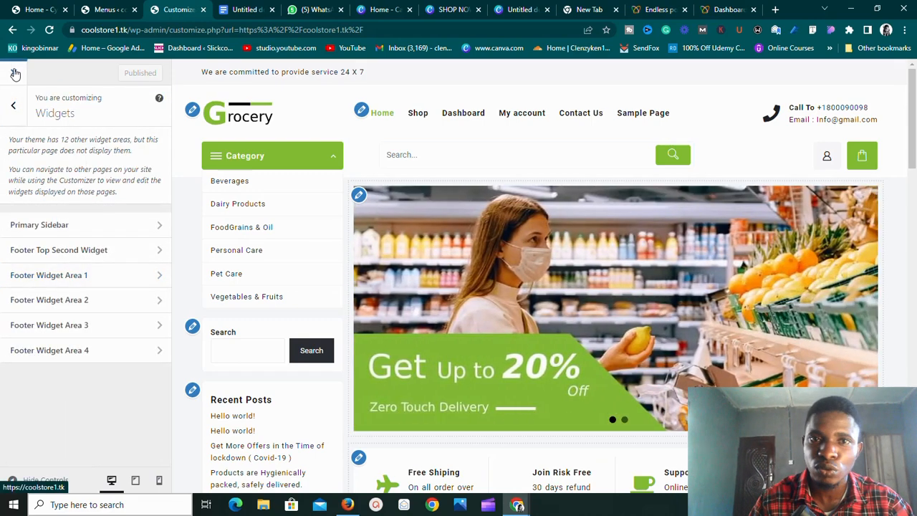
Step: Close the Customizer and scroll through the live Grocery storefront home page
{"action": "left_click", "coordinate": [14, 73]}
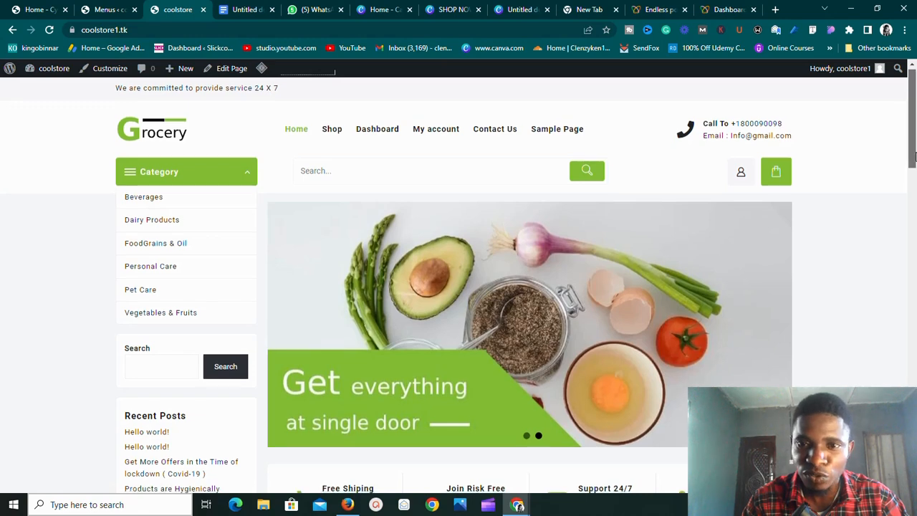
{"action": "left_click_drag", "start_coordinate": [913, 147], "coordinate": [912, 238]}
{"action": "left_click_drag", "start_coordinate": [915, 168], "coordinate": [914, 124]}
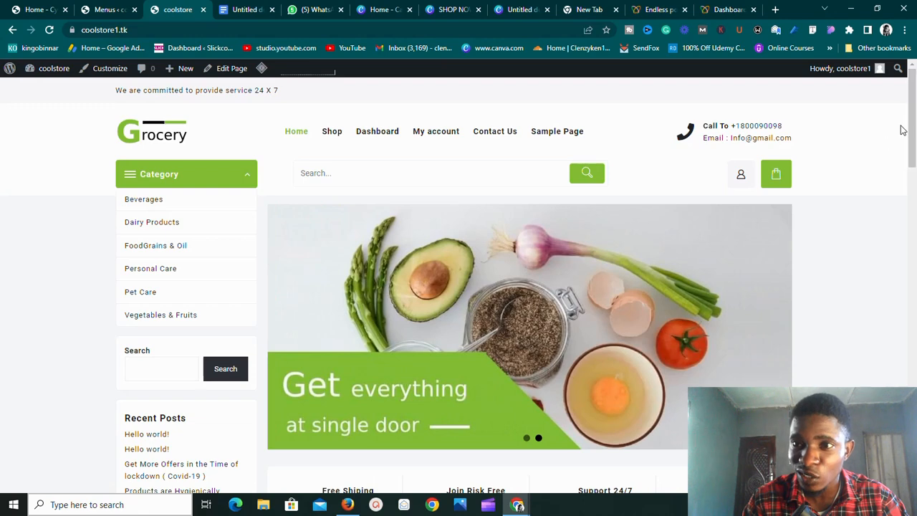
{"action": "mouse_move", "coordinate": [915, 127]}
{"action": "left_mouse_down"}
{"action": "mouse_move", "coordinate": [915, 169]}
{"action": "mouse_move", "coordinate": [915, 122]}
{"action": "left_mouse_up"}
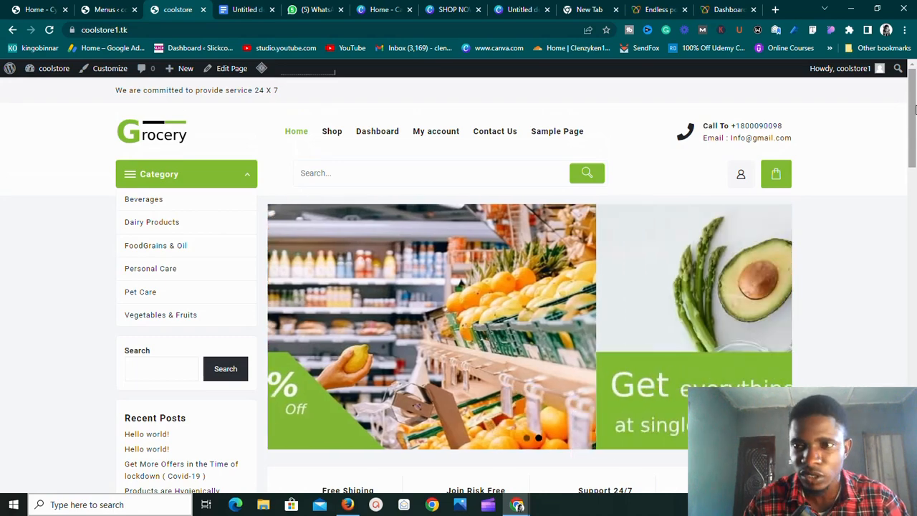
{"action": "mouse_move", "coordinate": [915, 109]}
{"action": "left_mouse_down"}
{"action": "mouse_move", "coordinate": [915, 295]}
{"action": "mouse_move", "coordinate": [915, 108]}
{"action": "left_mouse_up"}
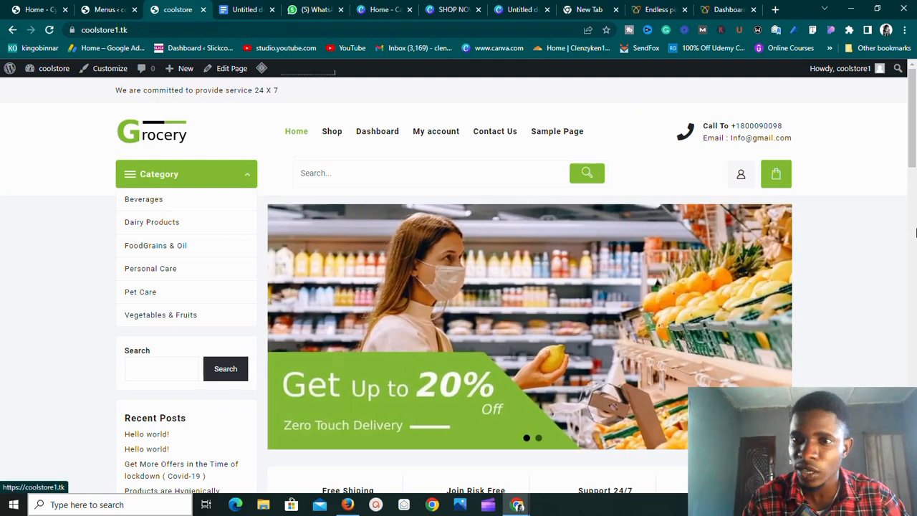
{"action": "scroll", "coordinate": [913, 148], "scroll_direction": "down", "scroll_amount": 1}
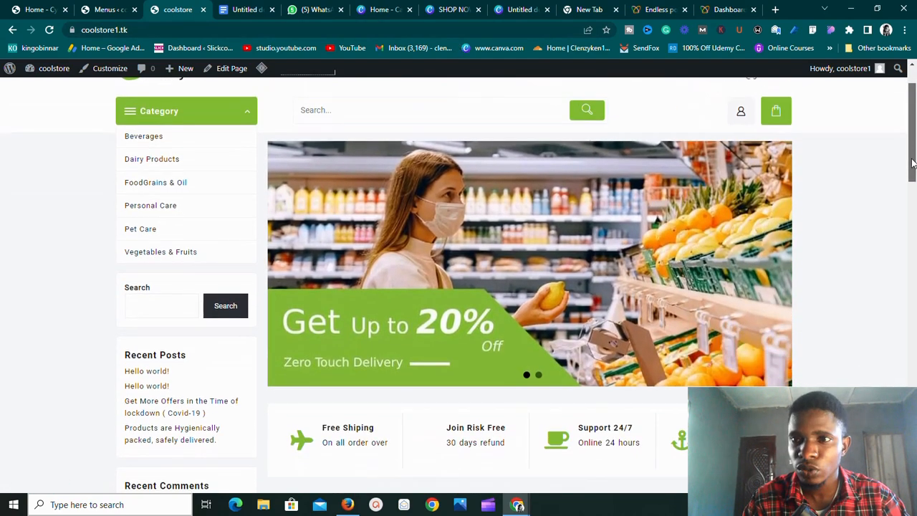
{"action": "scroll", "coordinate": [913, 148], "scroll_direction": "up", "scroll_amount": 1}
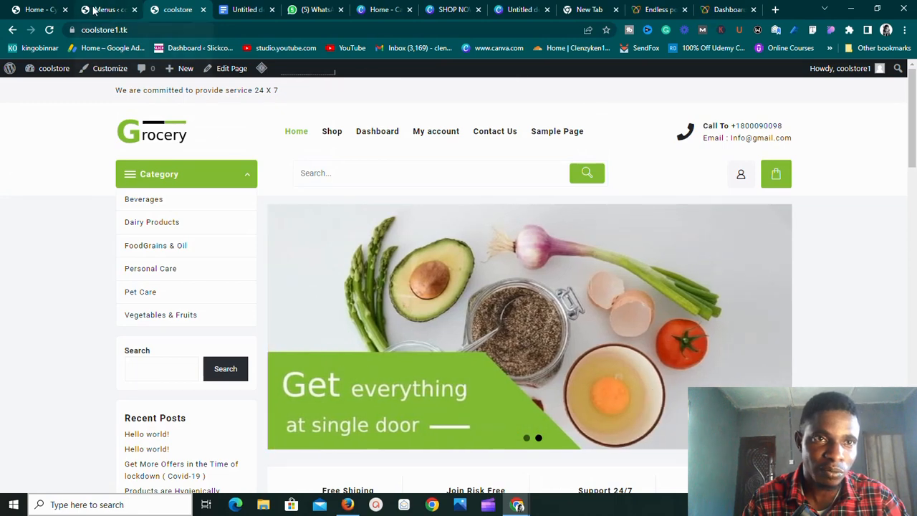
Step: From the Menus admin page, go to Plugins > Add New
{"action": "left_click", "coordinate": [114, 10]}
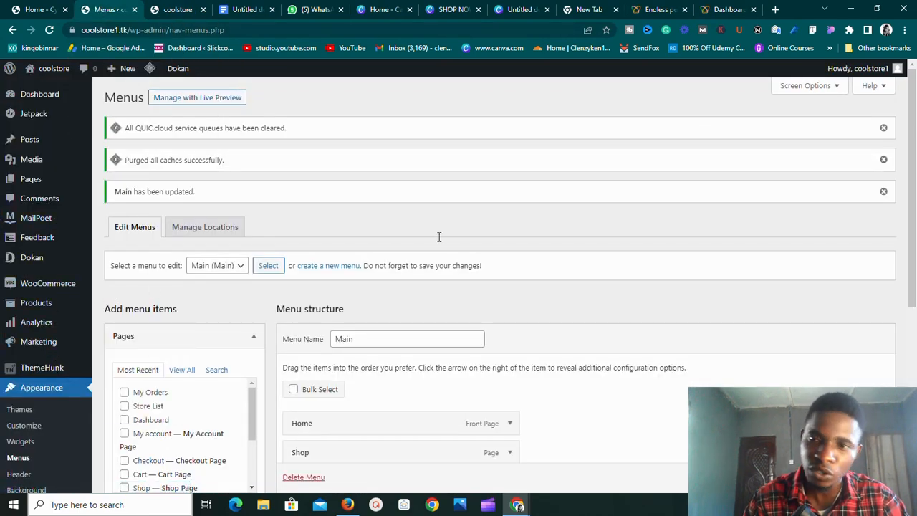
{"action": "left_click_drag", "start_coordinate": [914, 242], "coordinate": [915, 397]}
{"action": "mouse_move", "coordinate": [43, 374]}
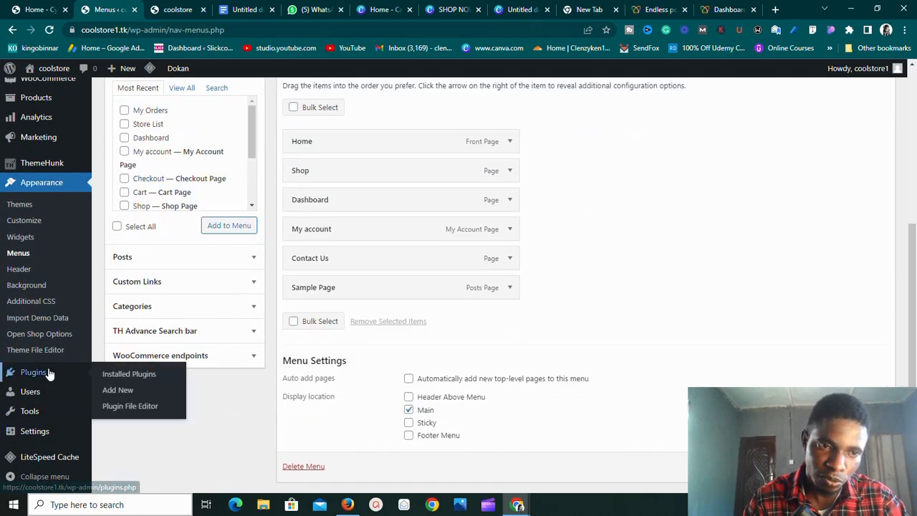
{"action": "left_click", "coordinate": [118, 393]}
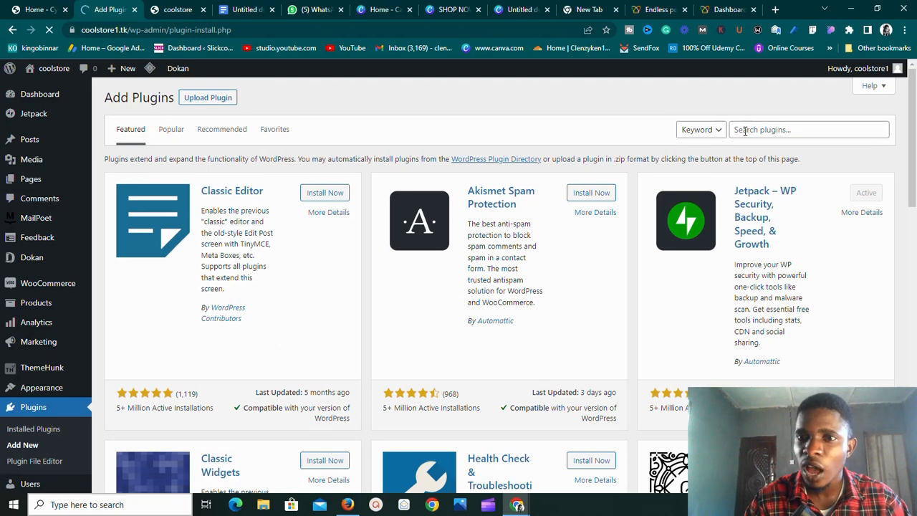
Step: Search the plugin directory for 'All in ones seo' and browse the results, including Yoast SEO and AIOS
{"action": "left_click", "coordinate": [745, 131]}
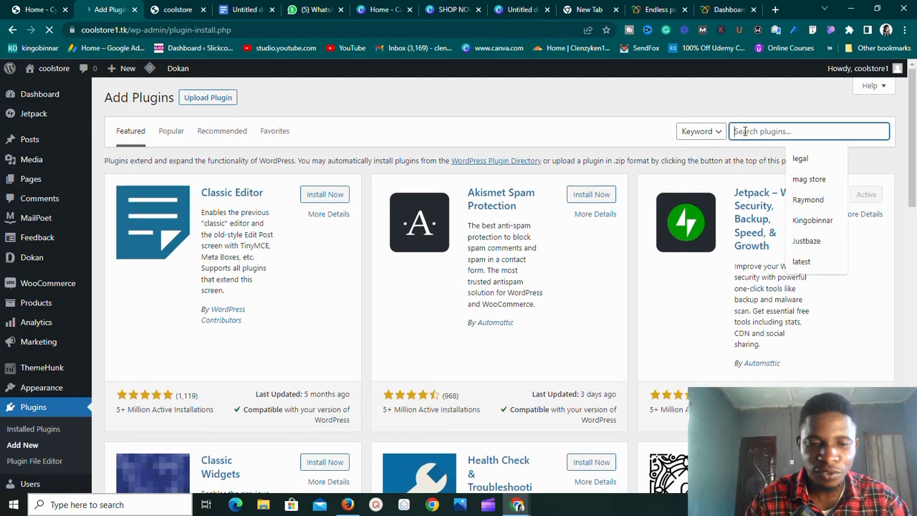
{"action": "type", "text": "A"}
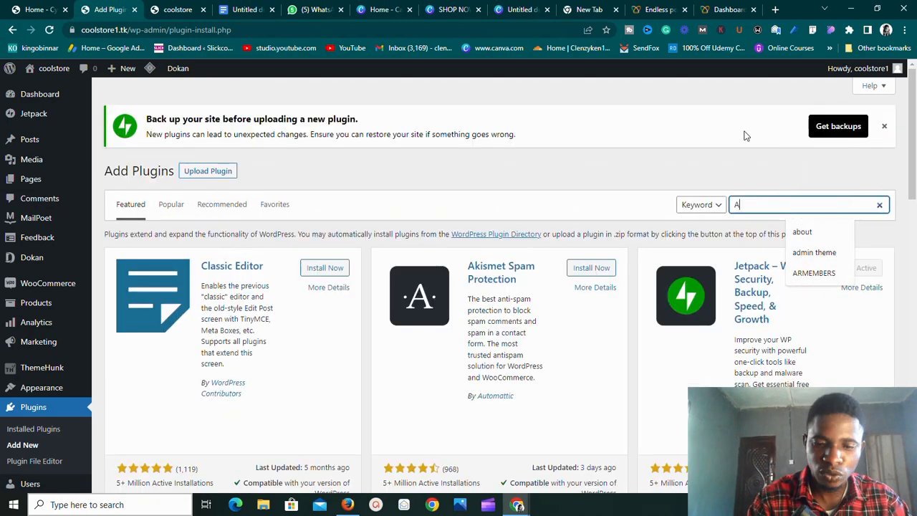
{"action": "type", "text": "ll in "}
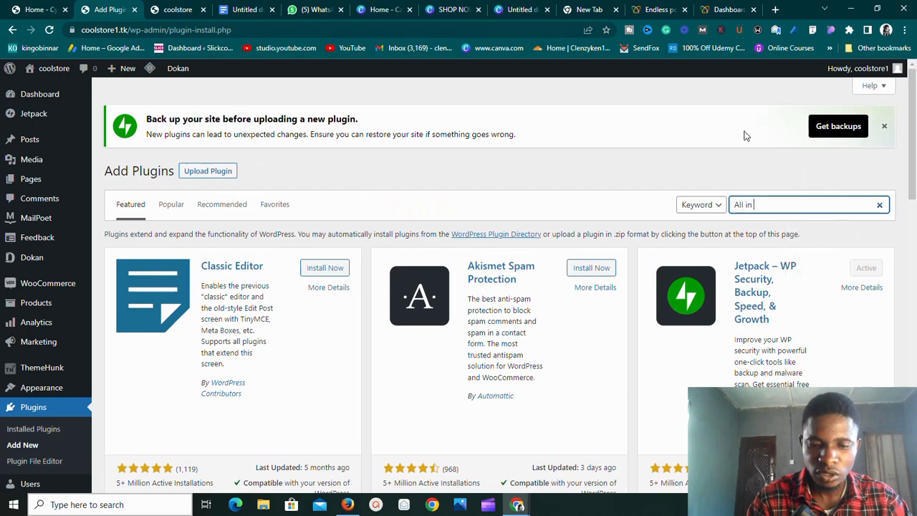
{"action": "type", "text": "ones seo"}
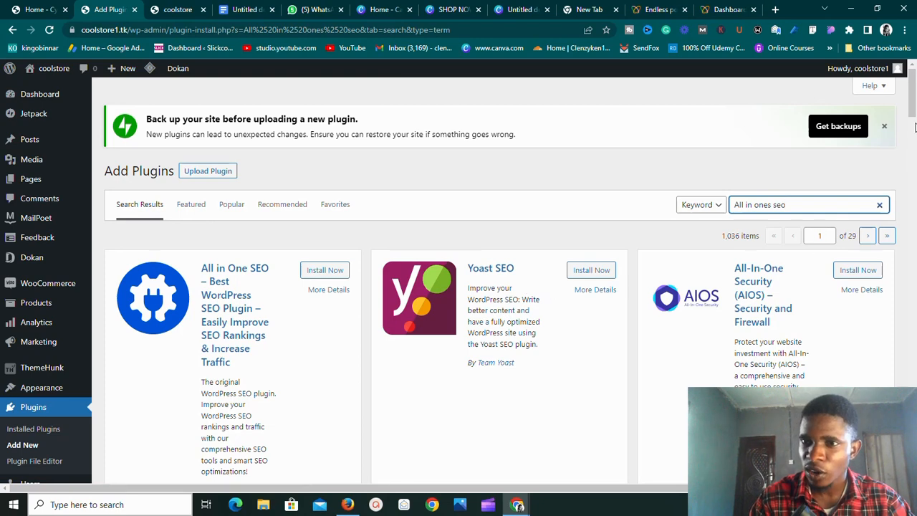
{"action": "scroll", "coordinate": [914, 123], "scroll_direction": "down", "scroll_amount": 2}
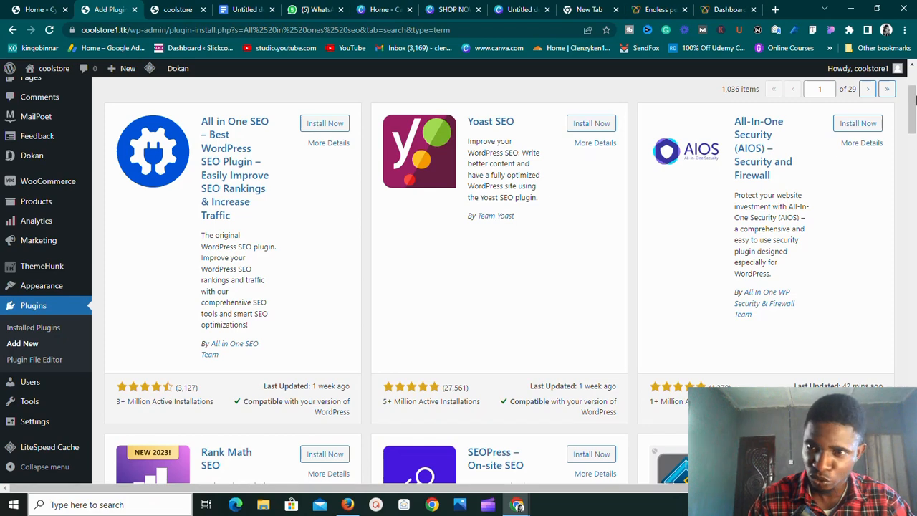
{"action": "scroll", "coordinate": [907, 93], "scroll_direction": "up", "scroll_amount": 1}
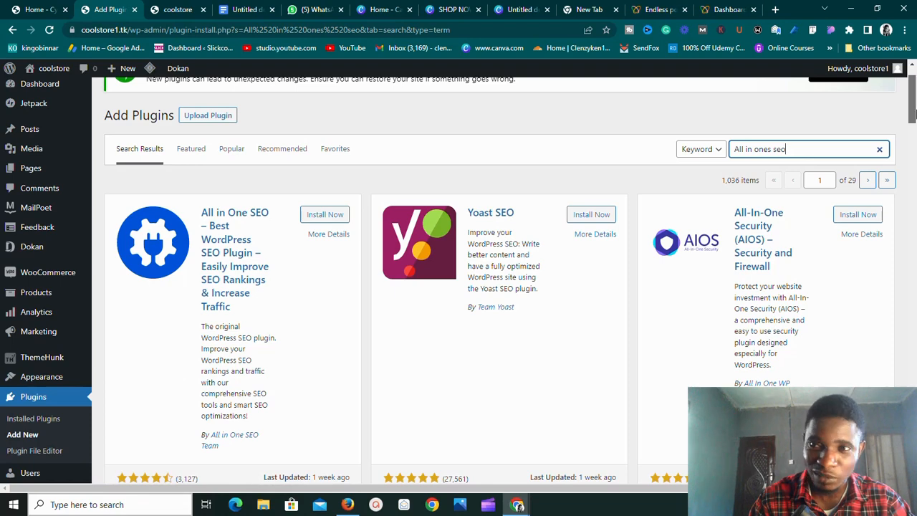
{"action": "scroll", "coordinate": [913, 111], "scroll_direction": "up", "scroll_amount": 1}
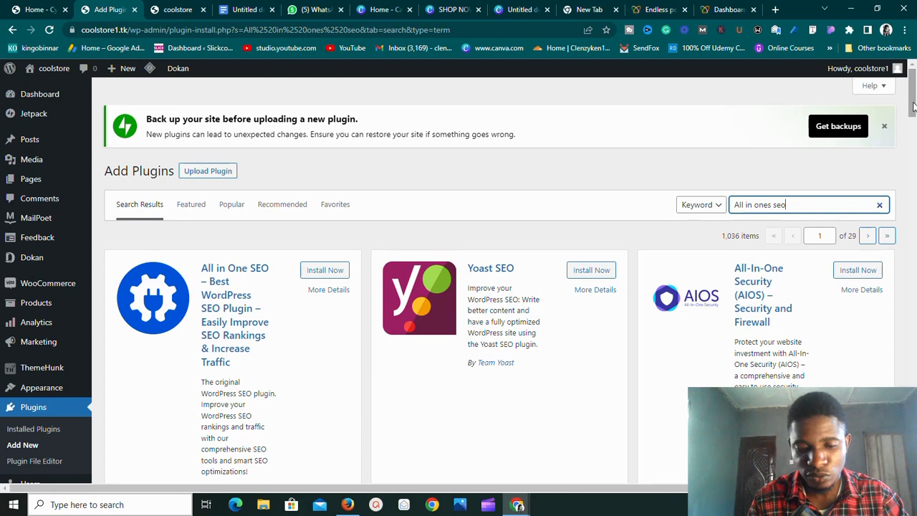
{"action": "left_click_drag", "start_coordinate": [914, 107], "coordinate": [913, 86]}
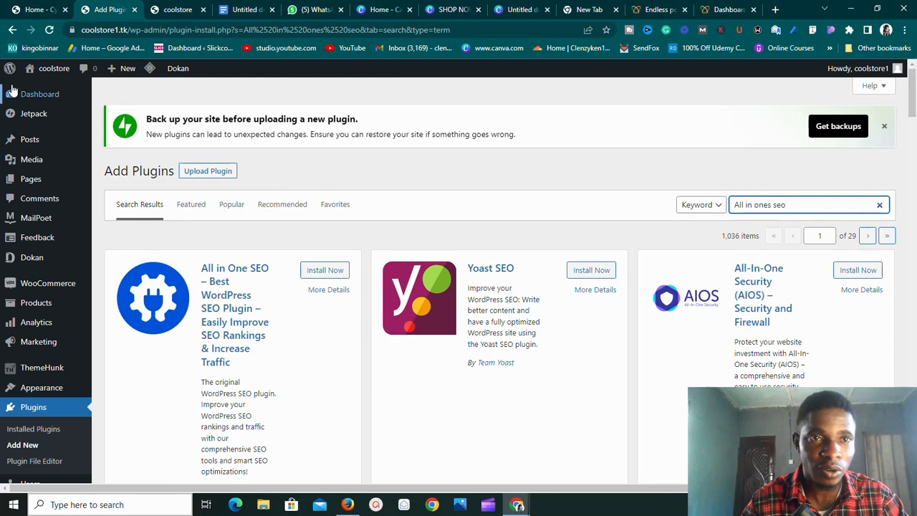
Step: Switch to the coolstore tab showing the live Grocery storefront home page
{"action": "key", "text": "ctrl+Tab"}
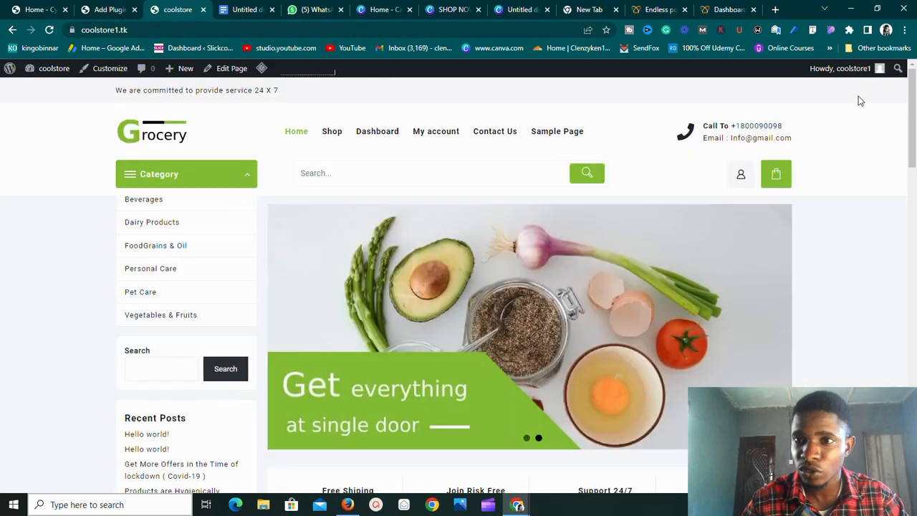
{"action": "mouse_move", "coordinate": [909, 119]}
{"action": "left_mouse_down"}
{"action": "mouse_move", "coordinate": [914, 242]}
{"action": "mouse_move", "coordinate": [913, 118]}
{"action": "left_mouse_up"}
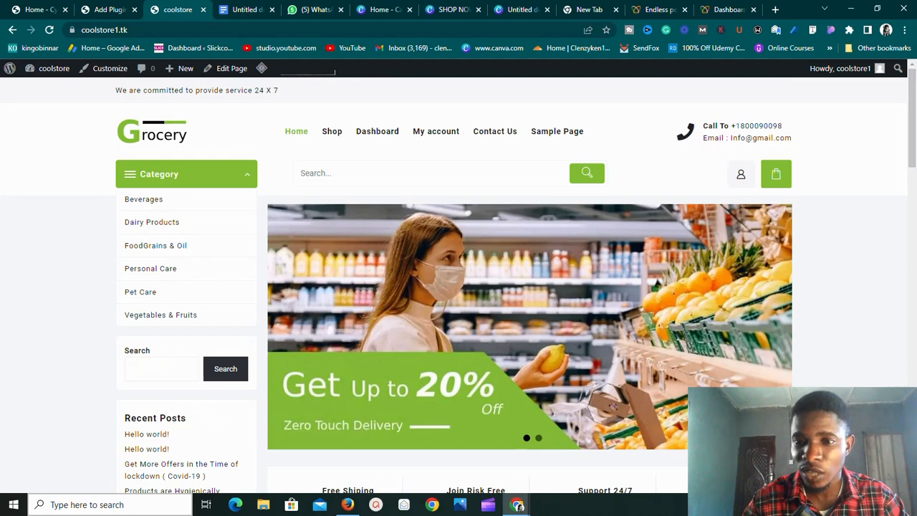